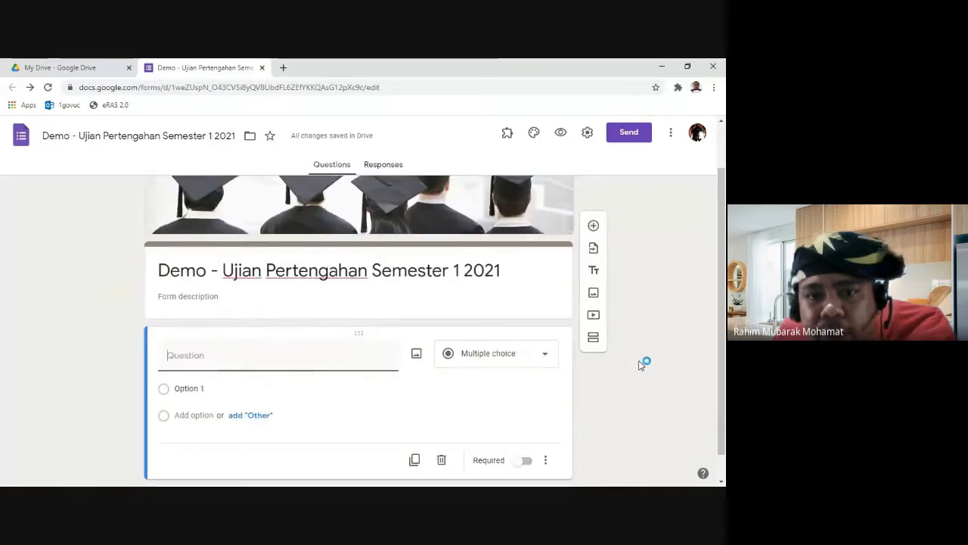
# Step: Change the blank first question's type from multiple choice to Short answer
pyautogui.click(676, 385)
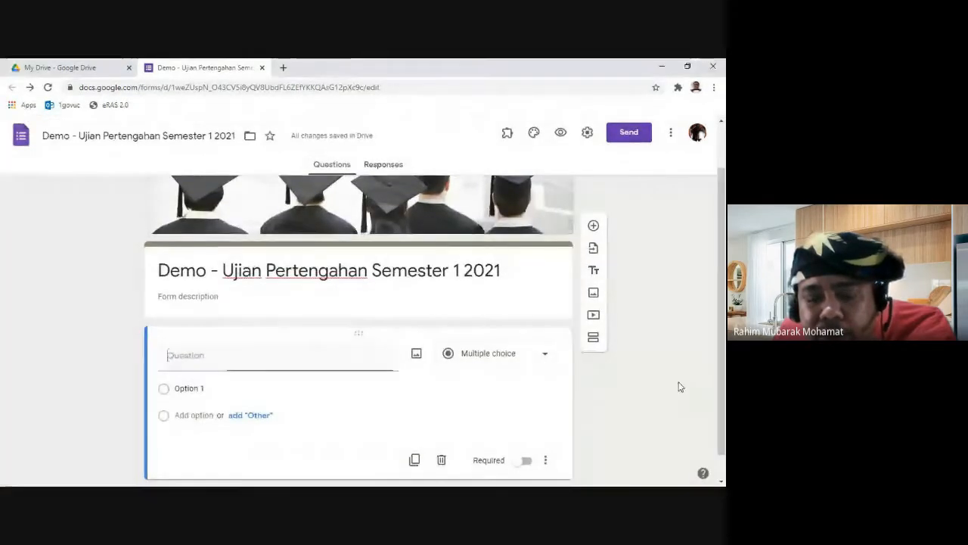
pyautogui.scroll(-1, 657, 372)
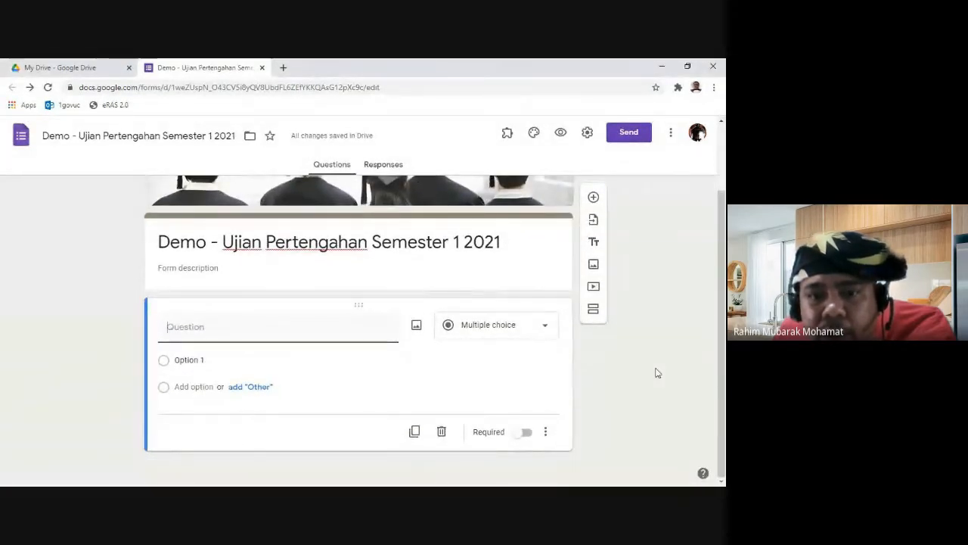
pyautogui.click(550, 329)
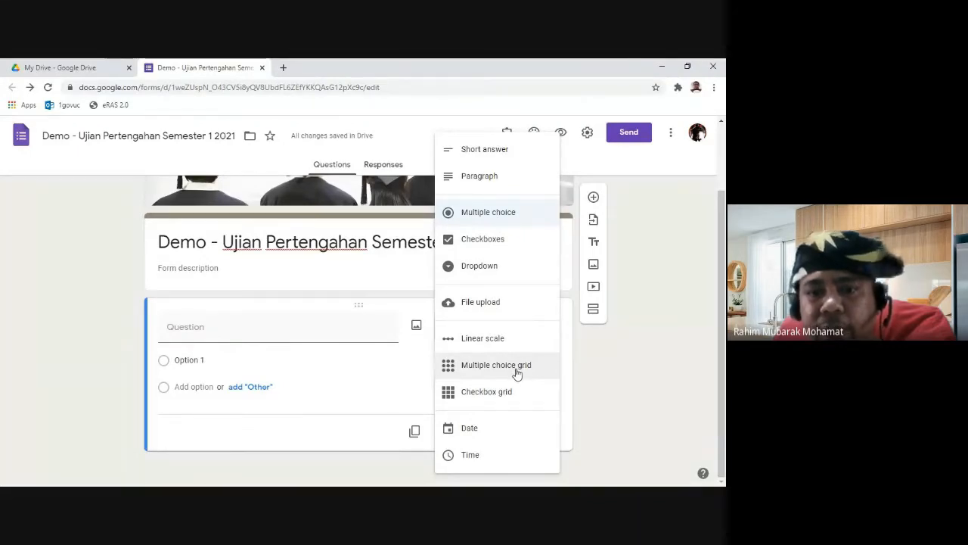
pyautogui.click(614, 359)
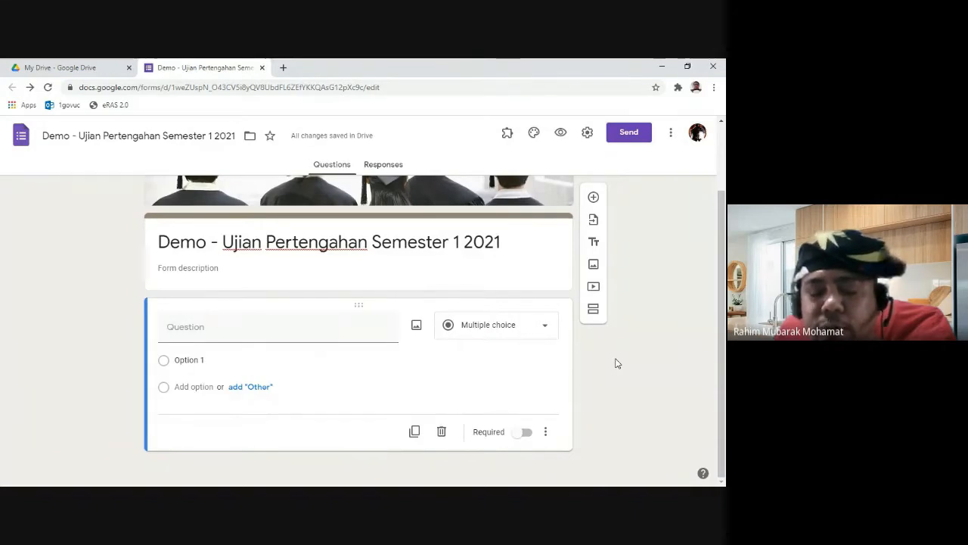
pyautogui.click(534, 336)
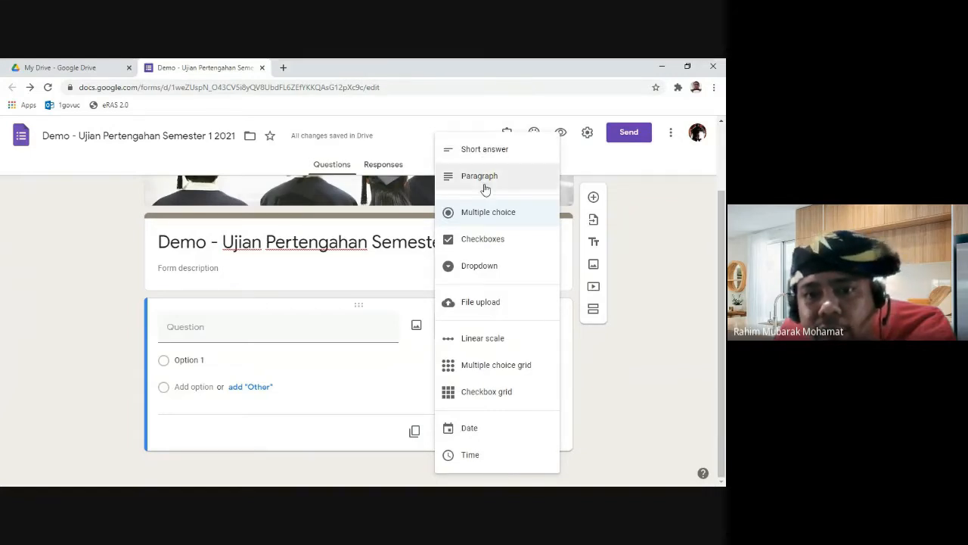
pyautogui.click(488, 156)
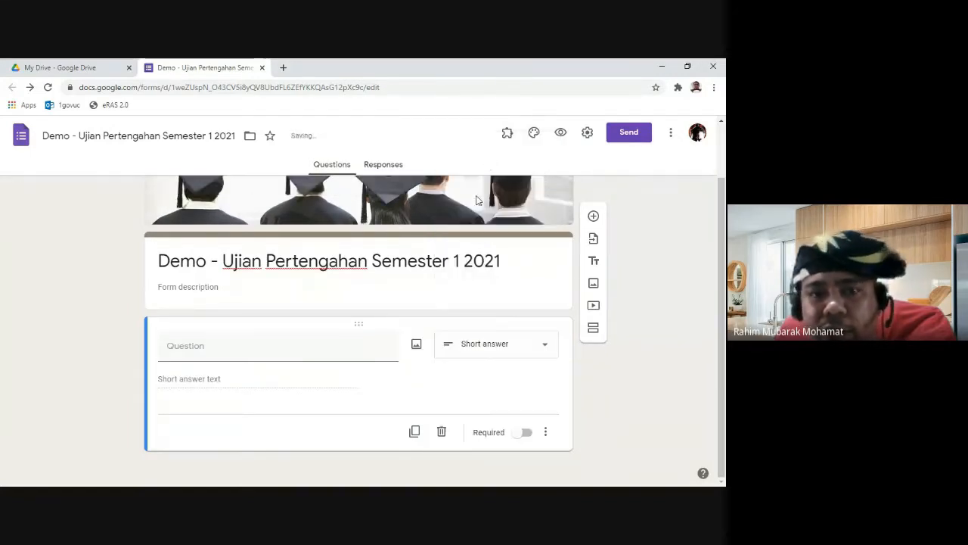
pyautogui.click(355, 354)
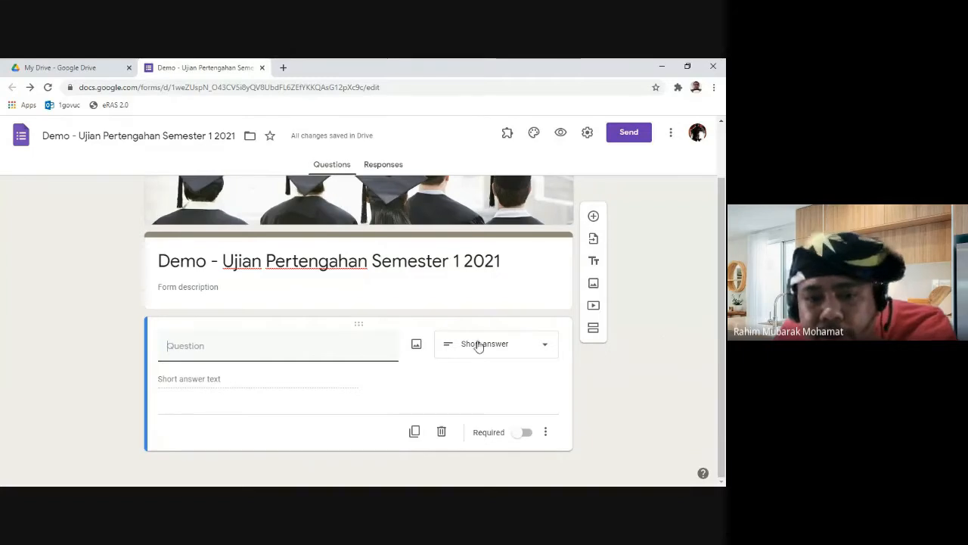
# Step: Upload the Sejarah 1 image from the DATA (E:) Demo folder into the question
pyautogui.click(416, 344)
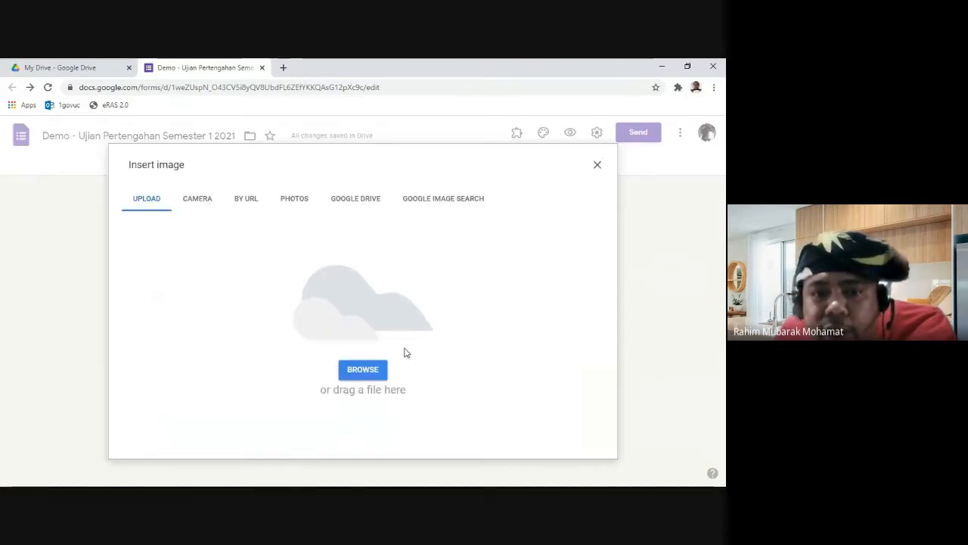
pyautogui.click(293, 200)
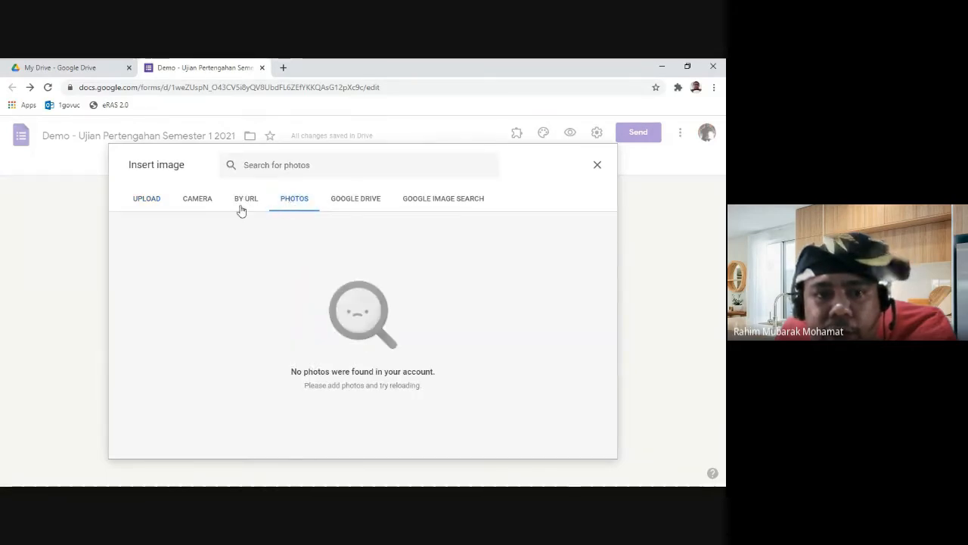
pyautogui.click(145, 201)
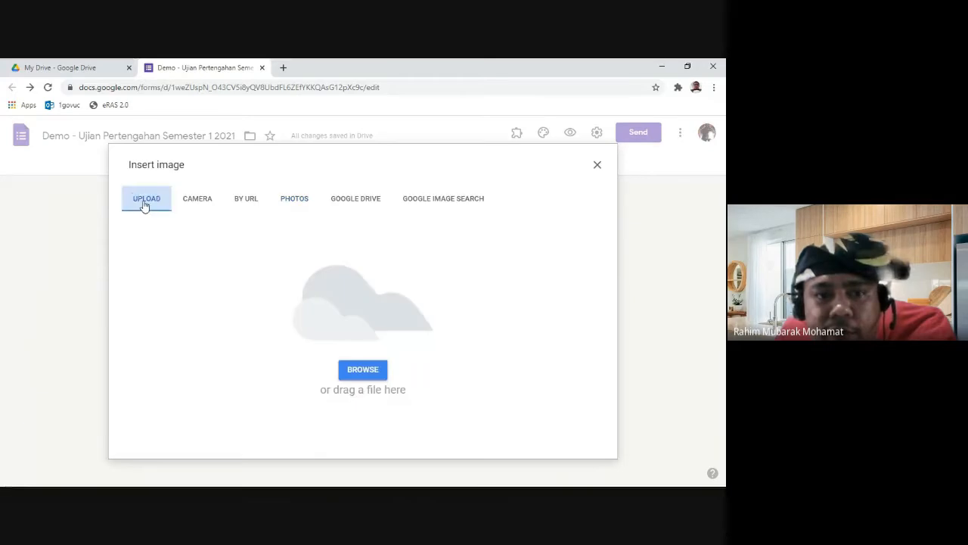
pyautogui.click(357, 371)
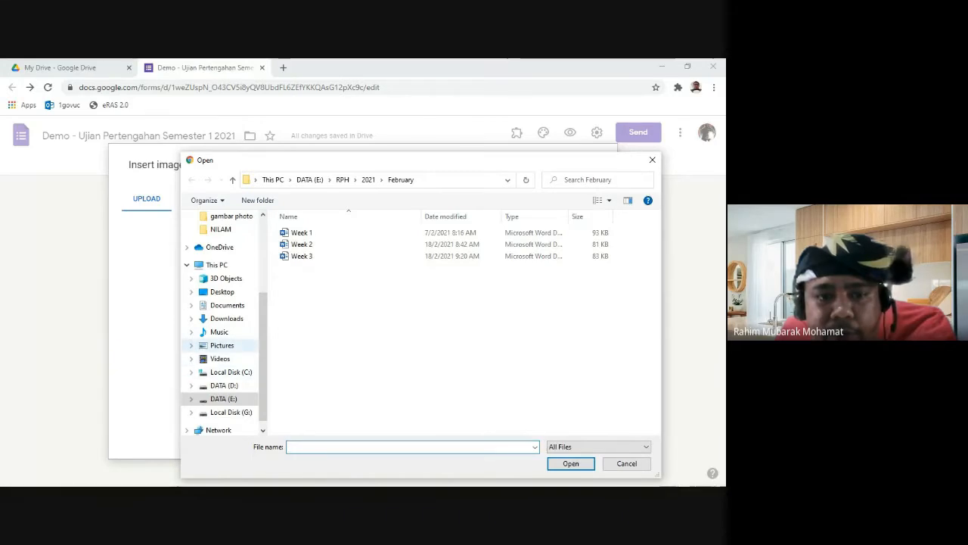
pyautogui.click(232, 180)
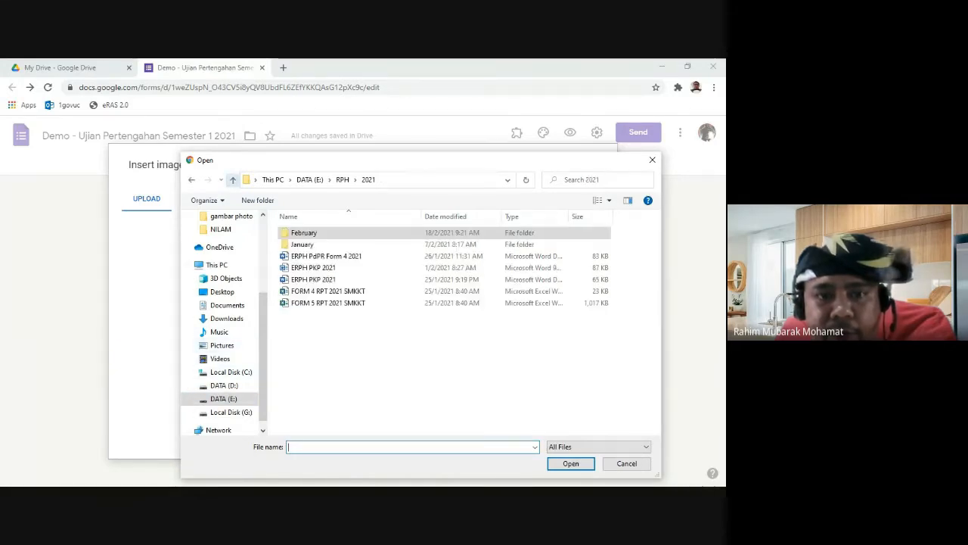
pyautogui.click(232, 180)
pyautogui.click(233, 179)
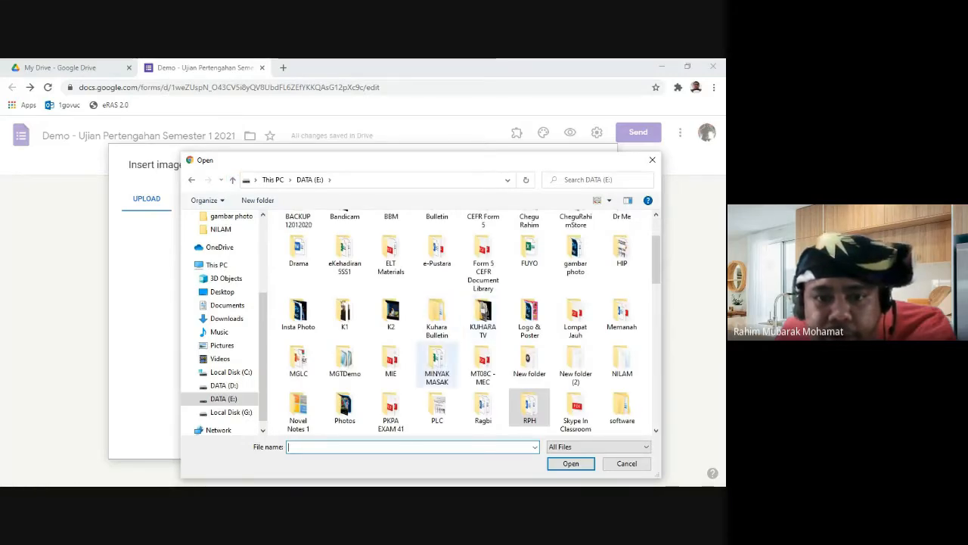
pyautogui.scroll(-5, 454, 325)
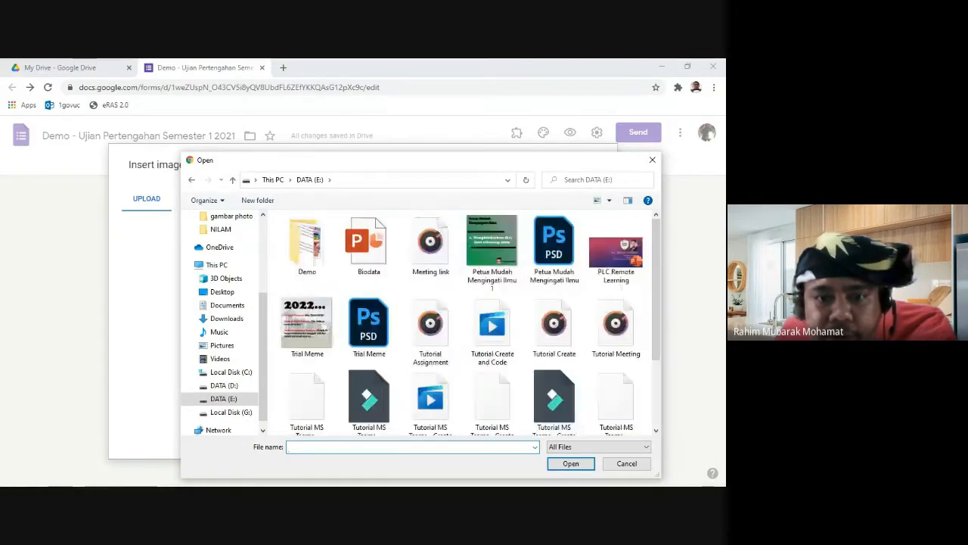
pyautogui.doubleClick(306, 244)
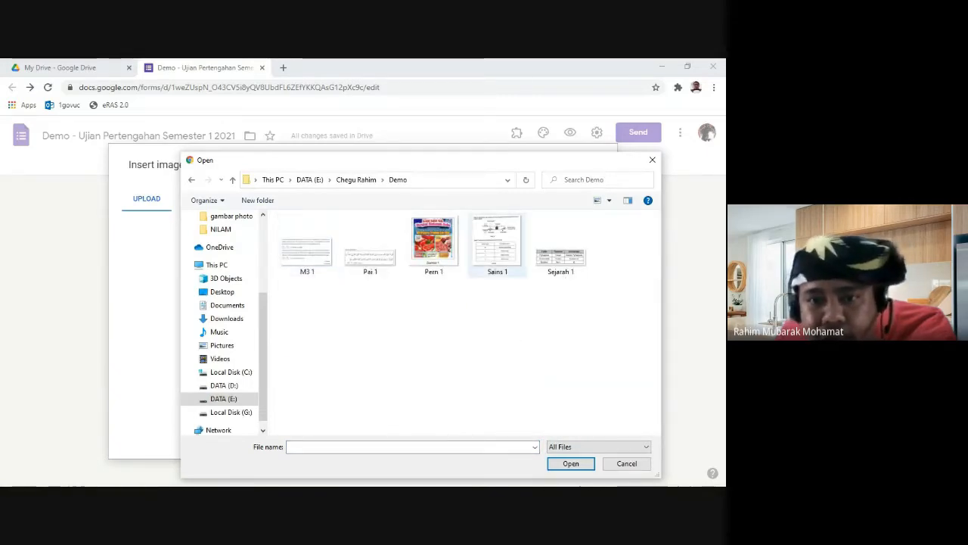
pyautogui.click(577, 266)
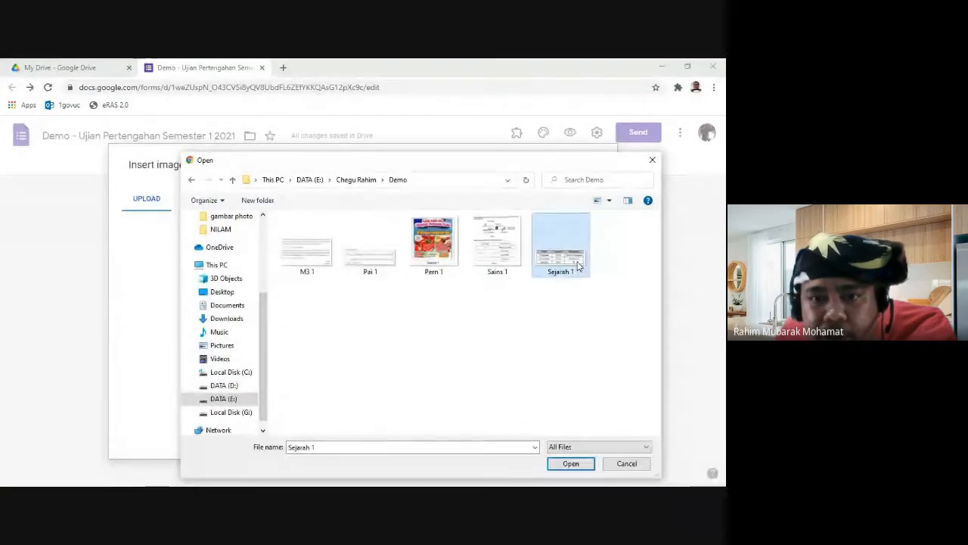
pyautogui.click(579, 465)
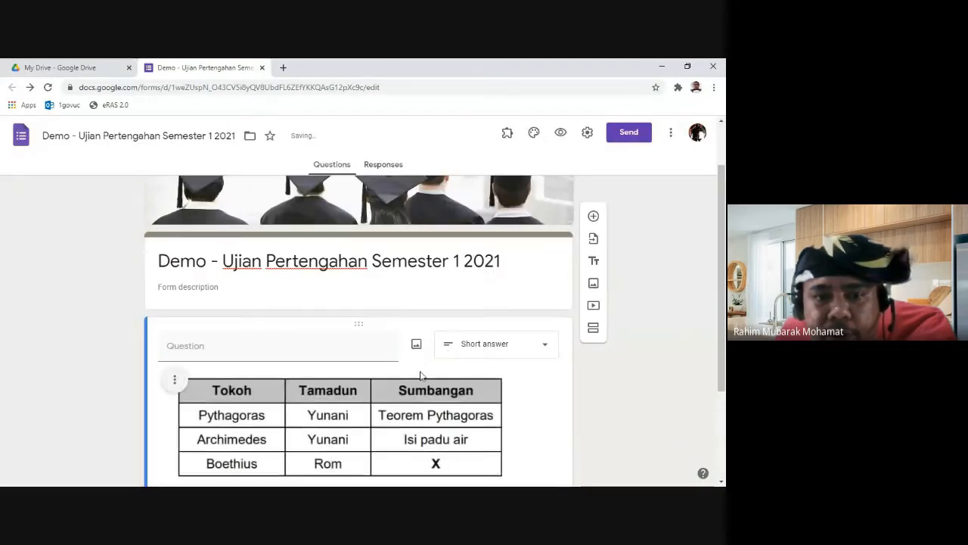
# Step: Add the caption 'Jadual 1' under the Tokoh/Tamadun/Sumbangan table image
pyautogui.scroll(-2, 417, 371)
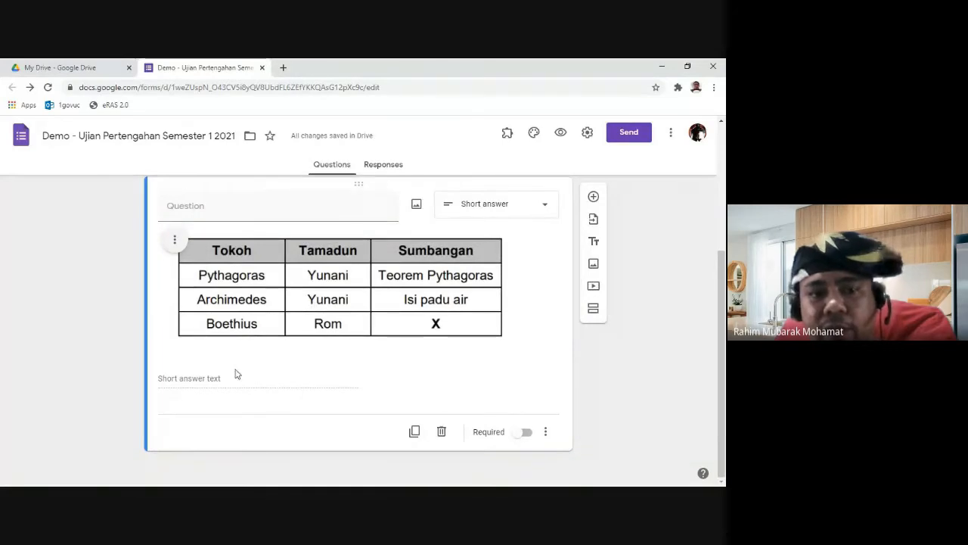
pyautogui.click(174, 241)
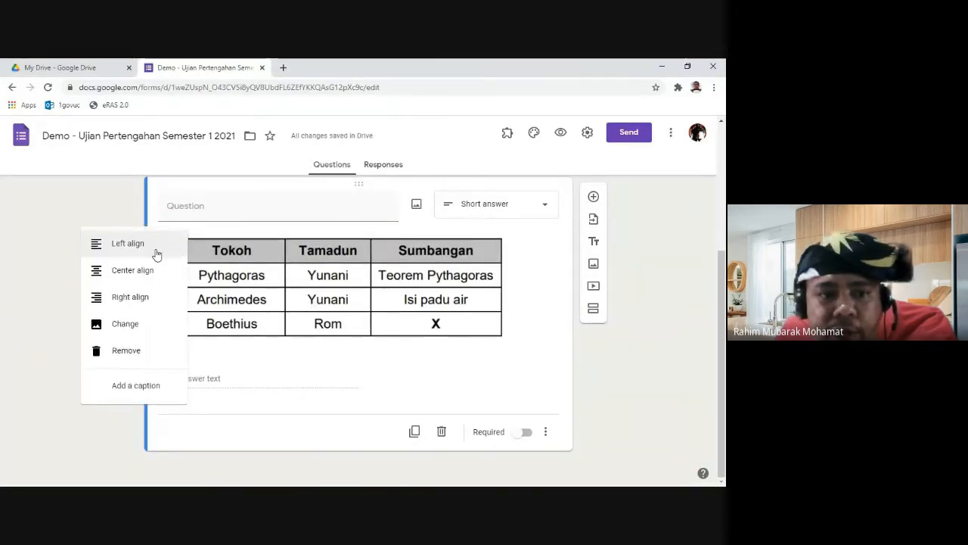
pyautogui.click(133, 388)
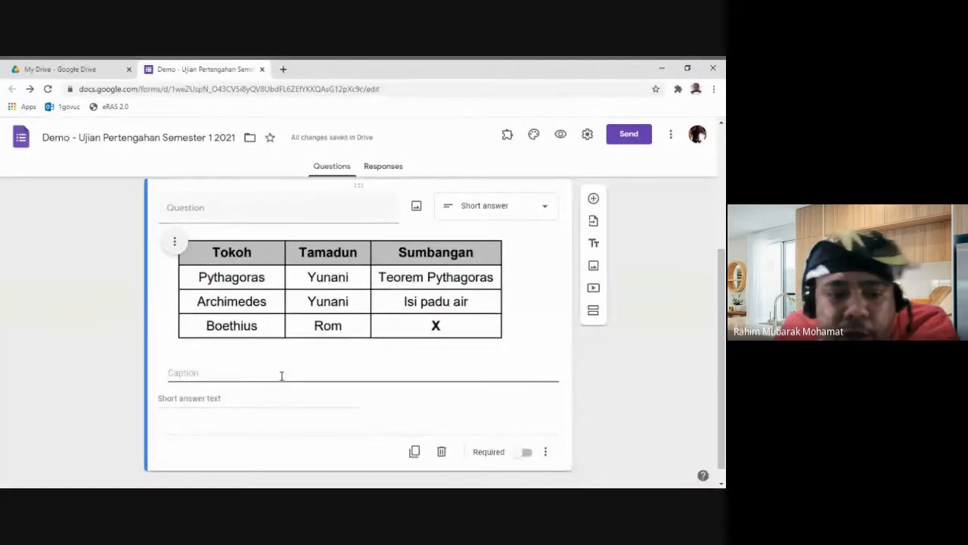
pyautogui.write('Gam')
pyautogui.press('BackSpace')
pyautogui.press('BackSpace')
pyautogui.press('BackSpace')
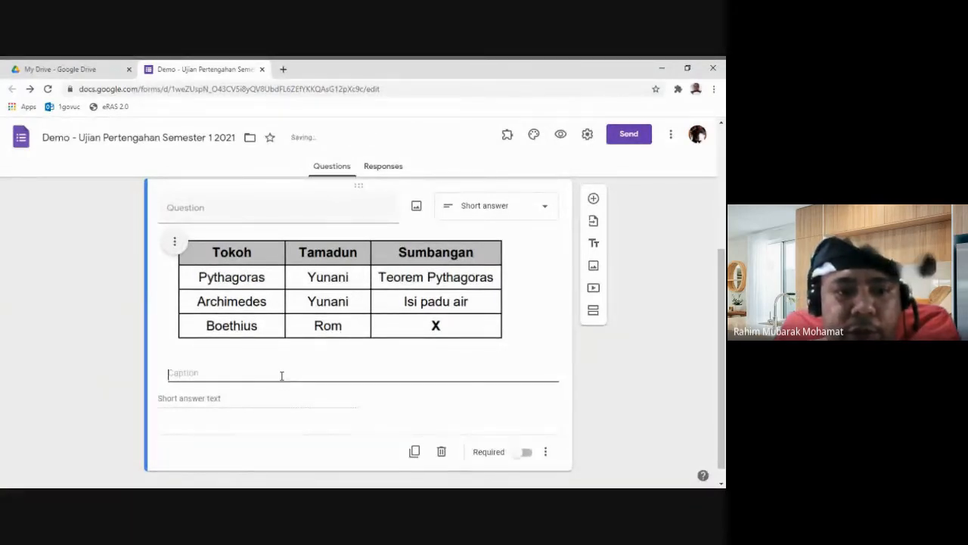
pyautogui.write('Jadual 1')
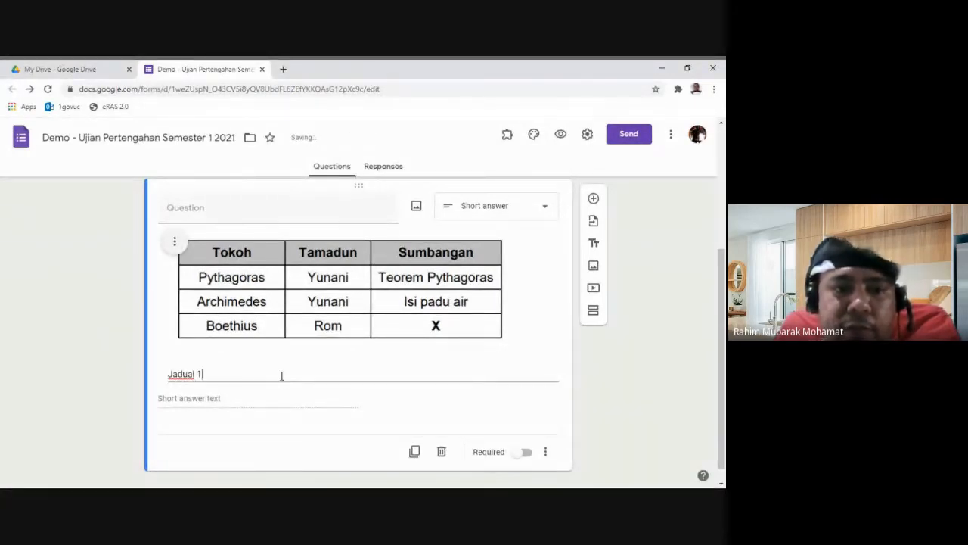
pyautogui.click(246, 212)
pyautogui.scroll(3, 365, 252)
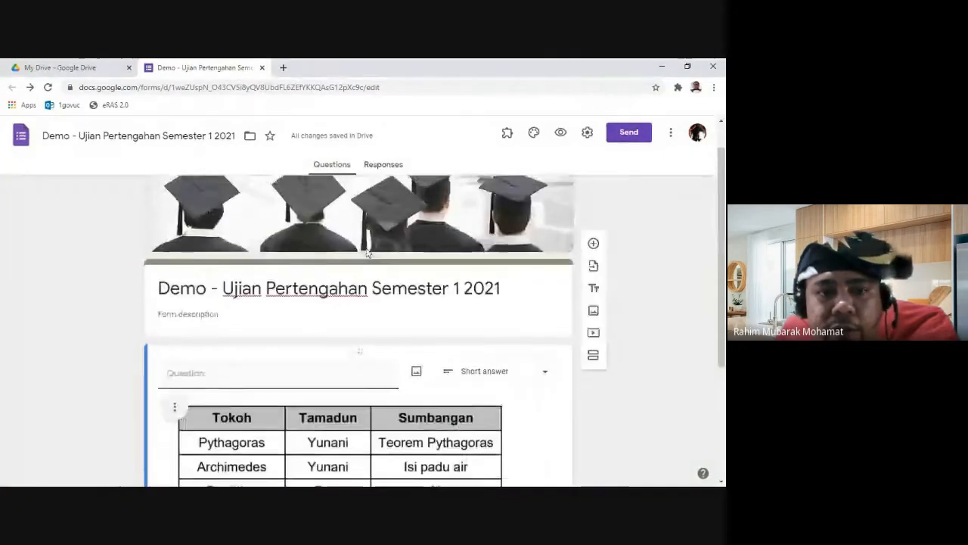
pyautogui.scroll(-2, 365, 255)
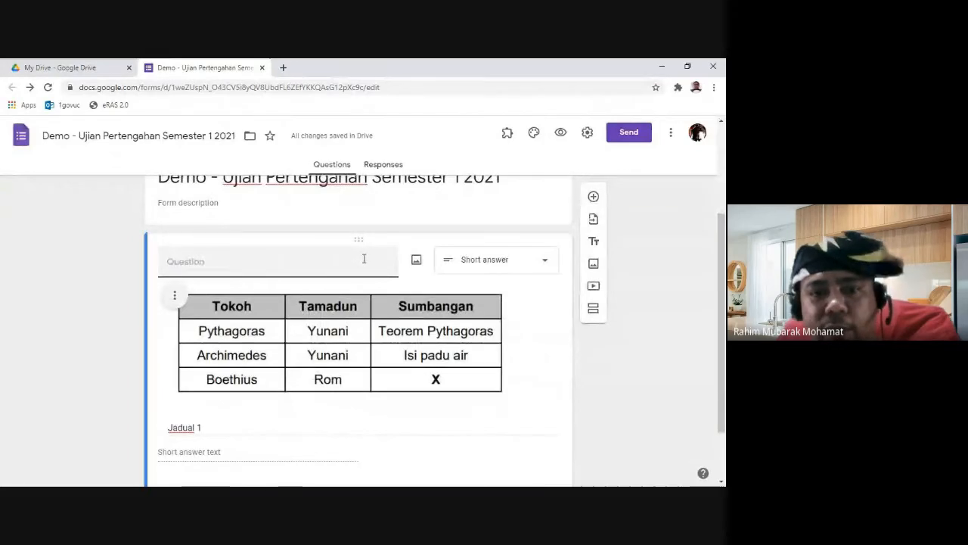
pyautogui.scroll(-2, 335, 270)
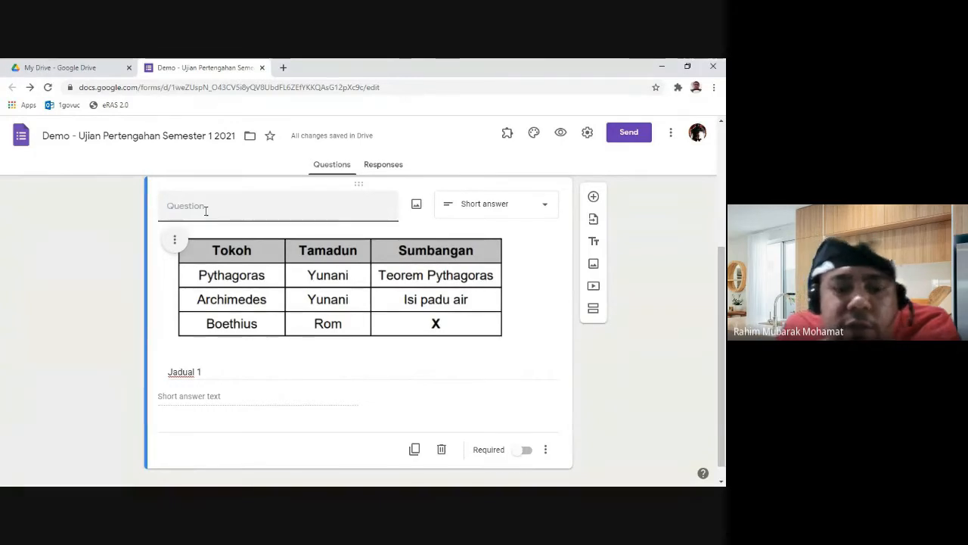
# Step: Title question 1 'Apakah X', make it required, and preview the form as a respondent
pyautogui.write('A')
pyautogui.write('1.')
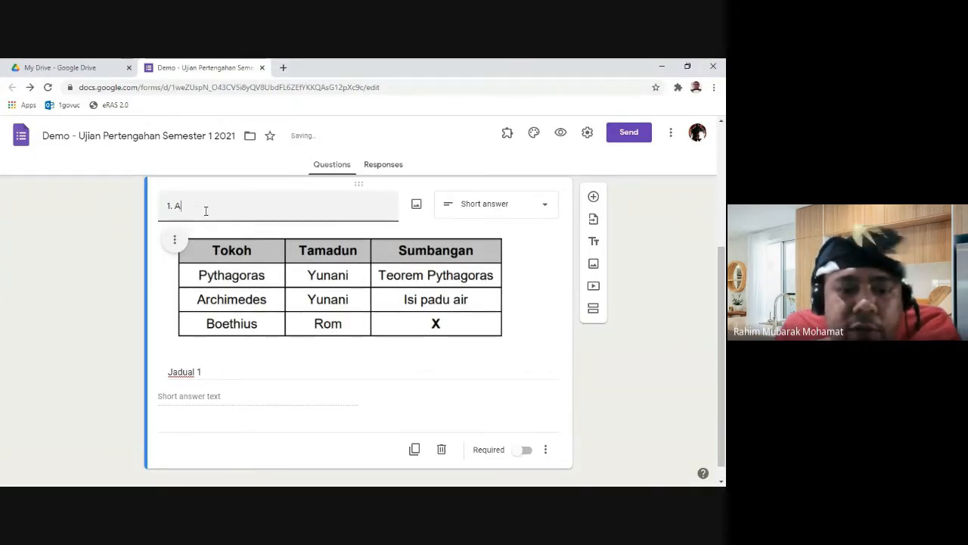
pyautogui.write('pakah X')
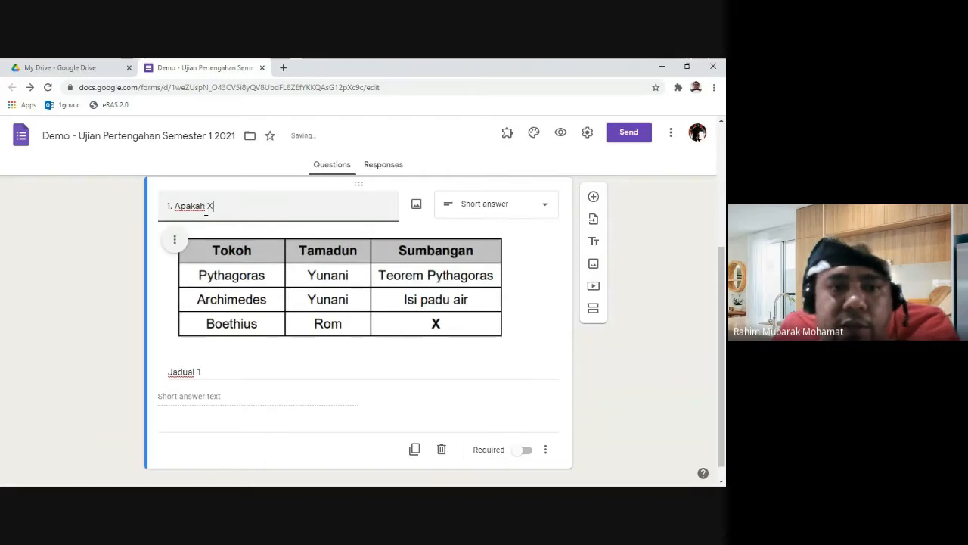
pyautogui.tripleClick(232, 376)
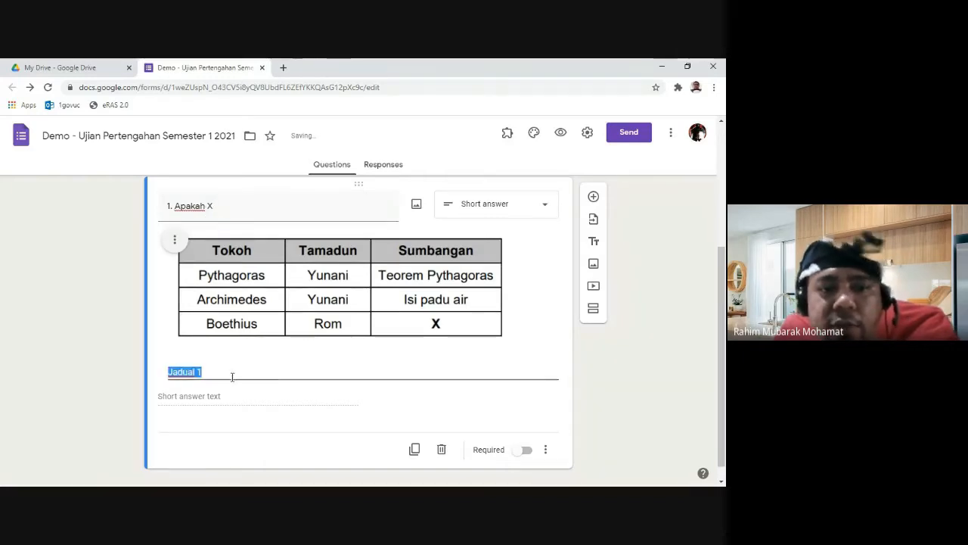
pyautogui.click(234, 402)
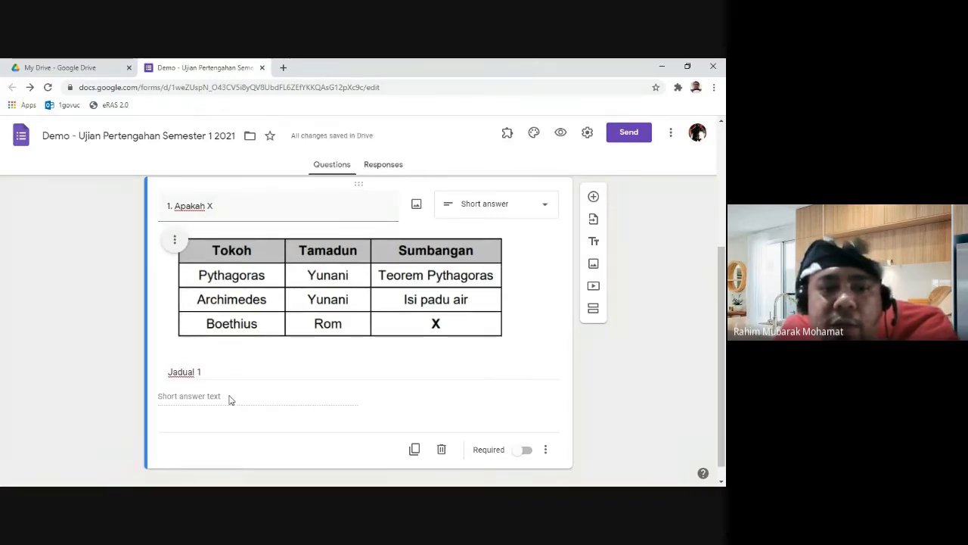
pyautogui.click(523, 450)
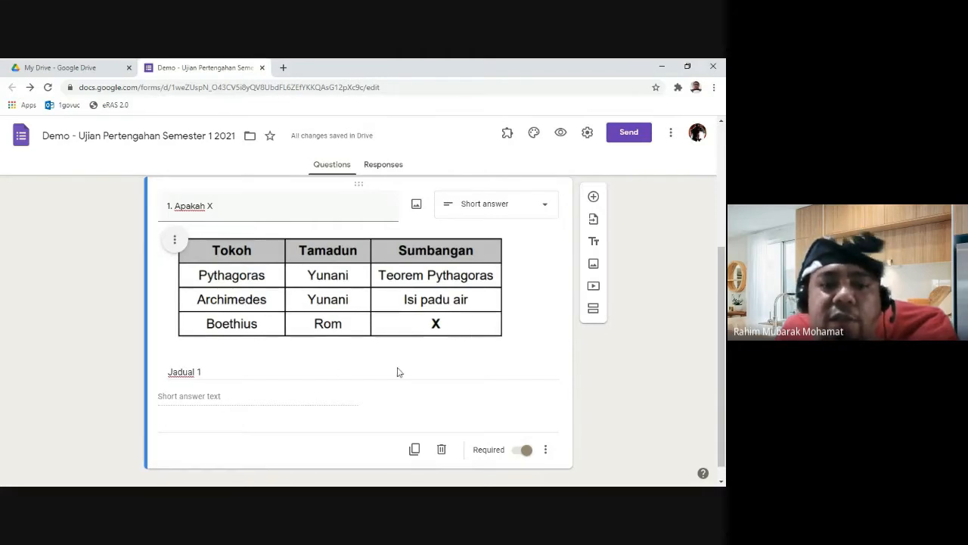
pyautogui.click(560, 133)
pyautogui.scroll(-3, 335, 348)
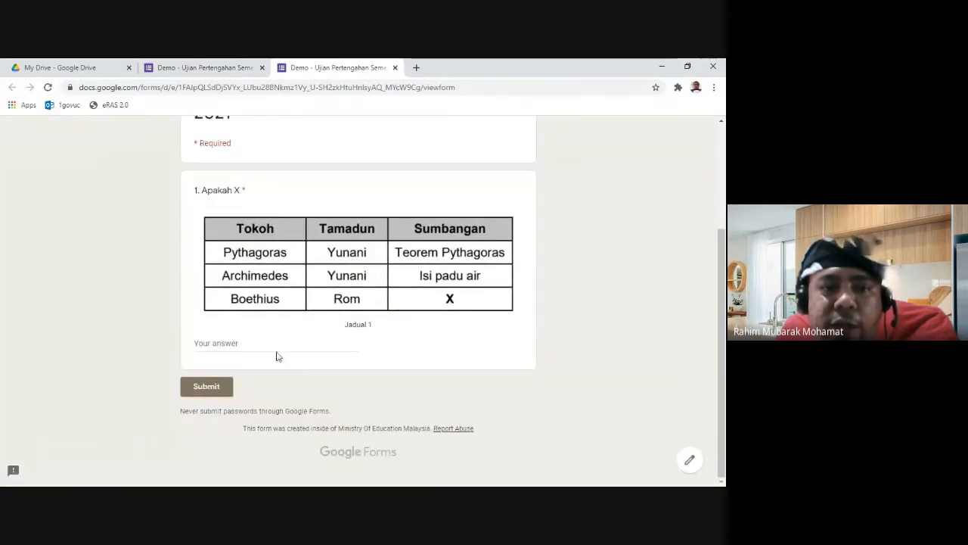
# Step: Test question 1's answer box in the preview, then close it and review the editor
pyautogui.click(237, 346)
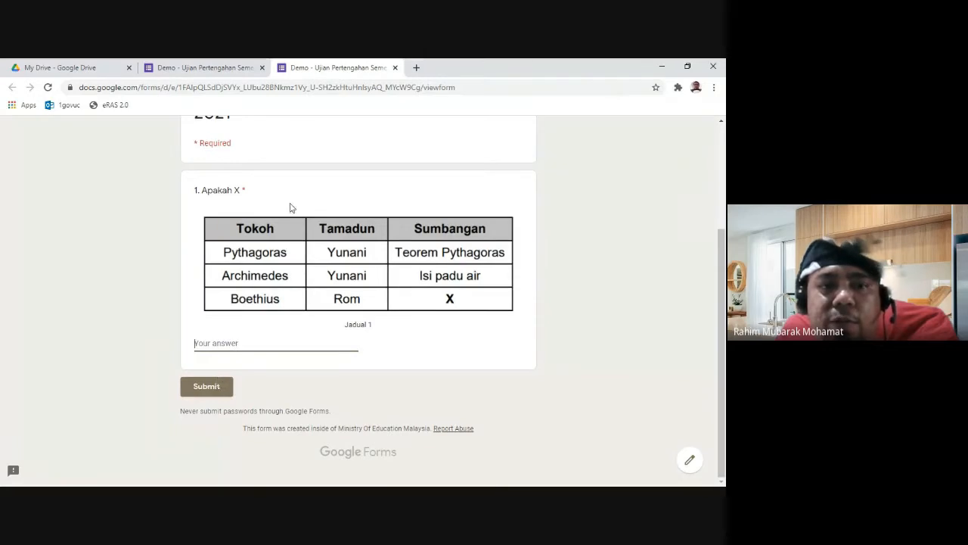
pyautogui.scroll(3, 290, 208)
pyautogui.click(395, 67)
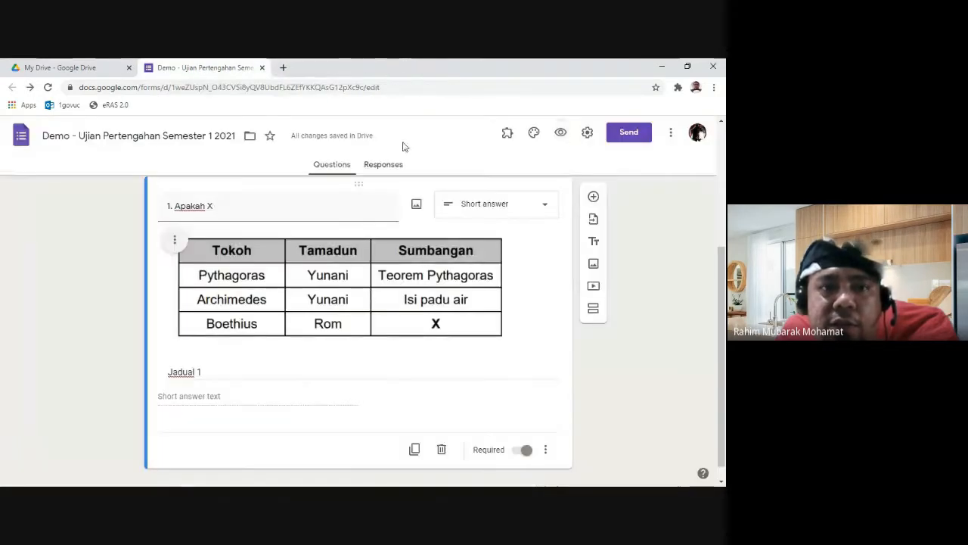
pyautogui.scroll(3, 453, 302)
pyautogui.scroll(-2, 501, 333)
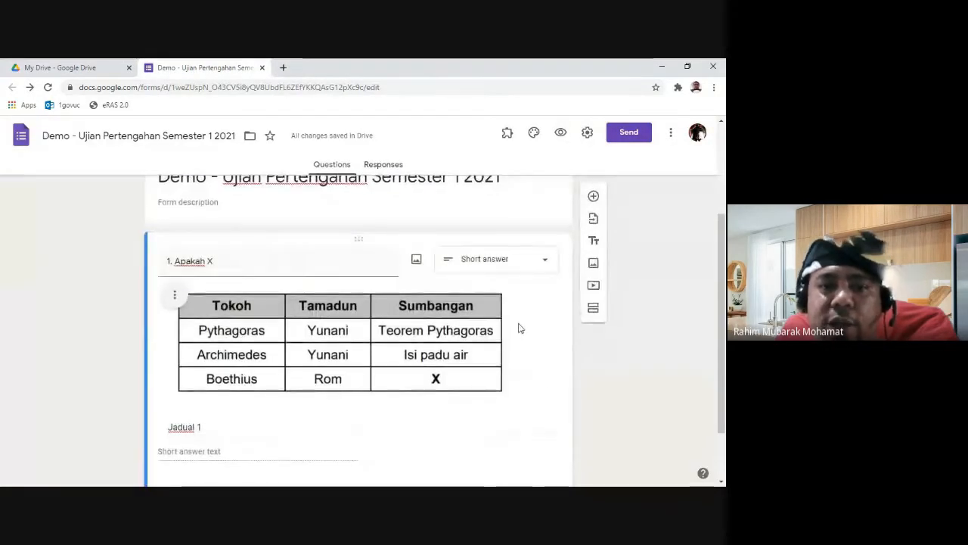
pyautogui.scroll(-1, 519, 328)
pyautogui.scroll(1, 521, 322)
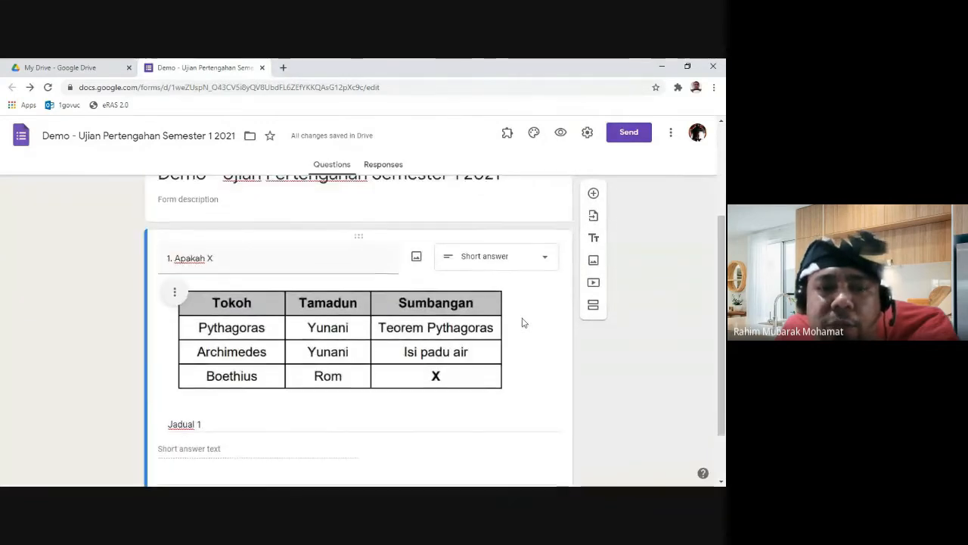
pyautogui.scroll(-1, 521, 322)
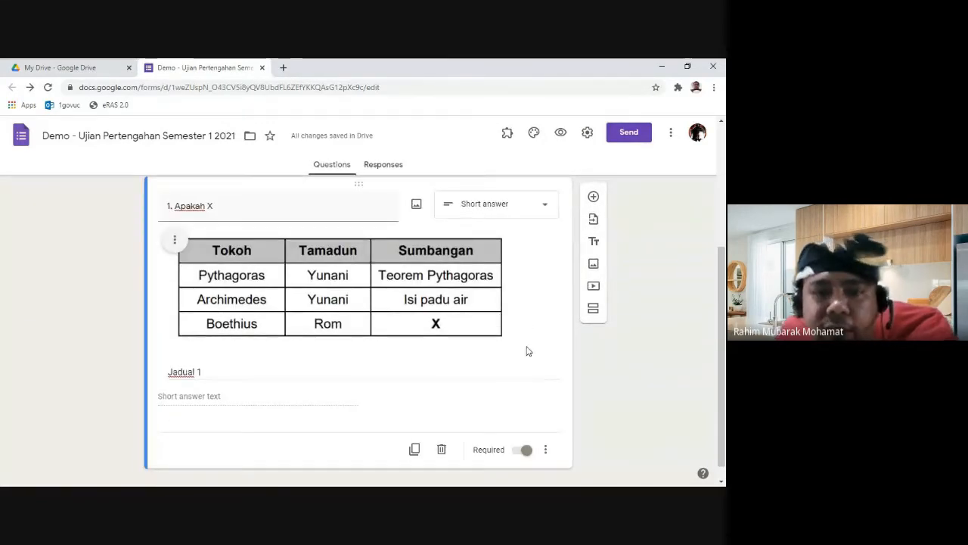
pyautogui.scroll(1, 519, 341)
pyautogui.scroll(1, 519, 341)
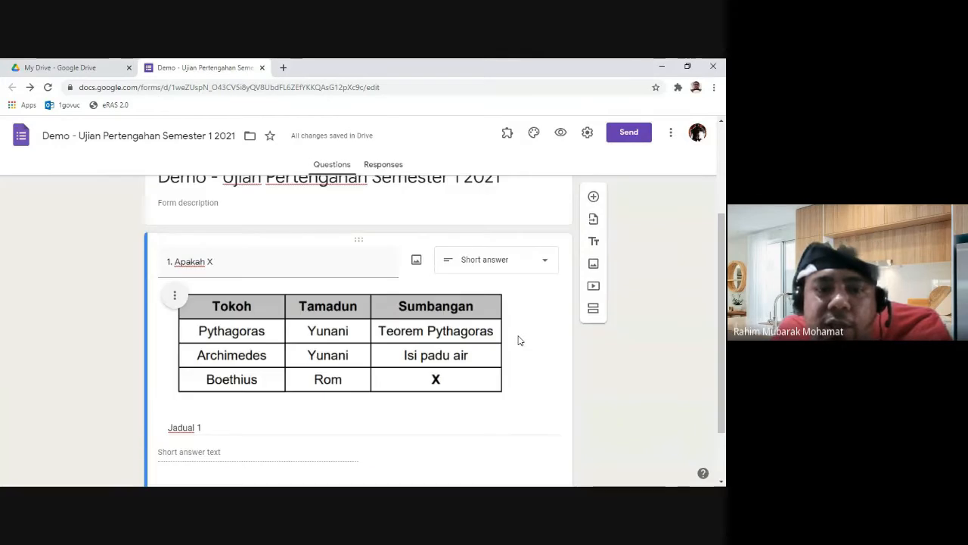
pyautogui.scroll(1, 518, 340)
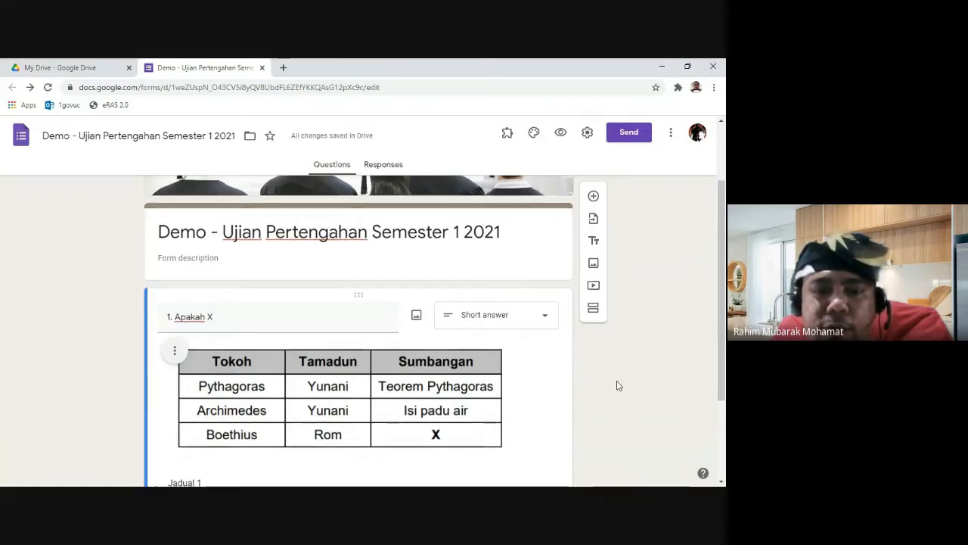
pyautogui.scroll(-2, 617, 385)
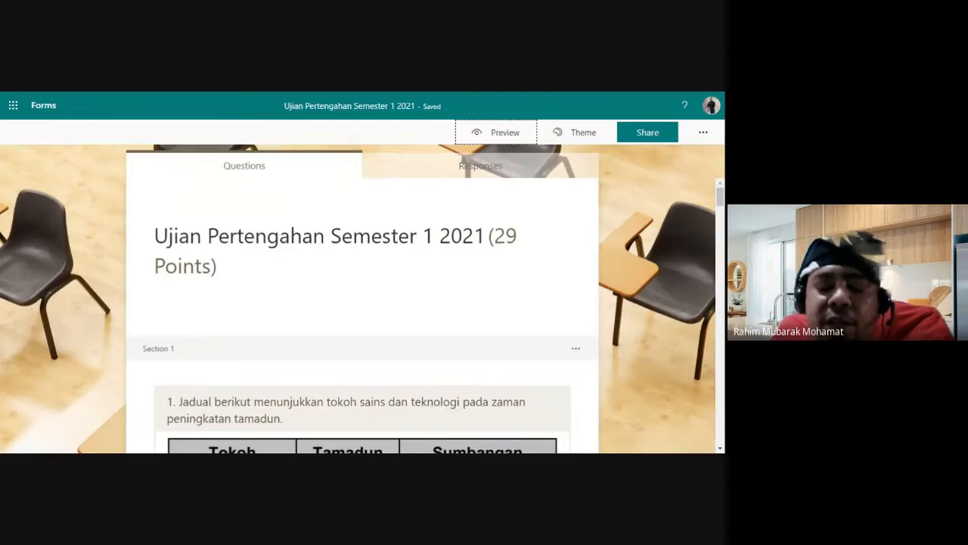
pyautogui.scroll(-1, 642, 291)
pyautogui.scroll(1, 642, 291)
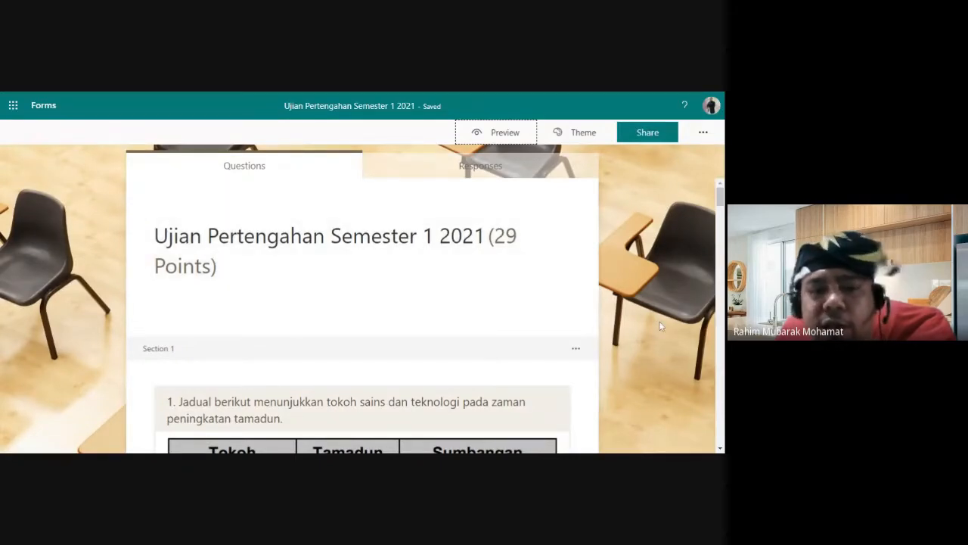
pyautogui.scroll(-3, 659, 326)
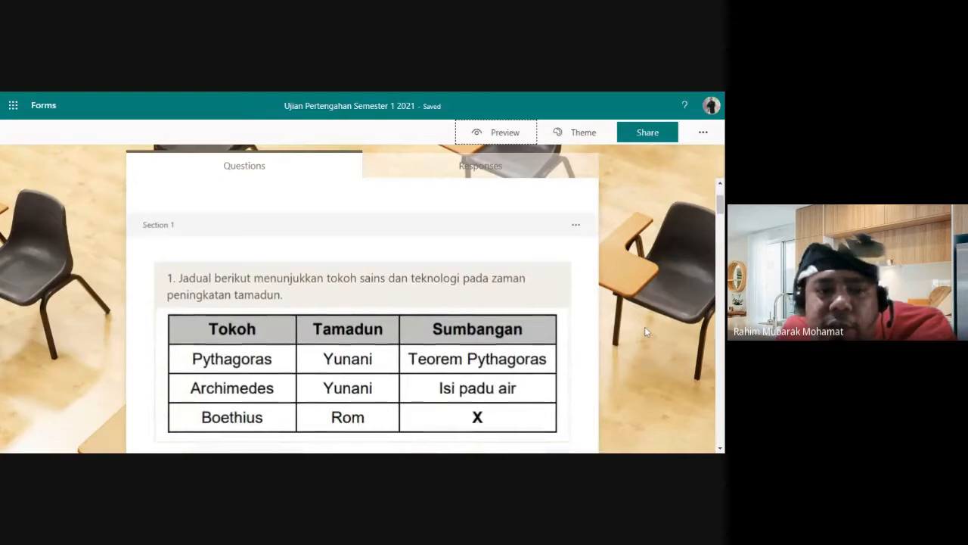
pyautogui.scroll(3, 643, 332)
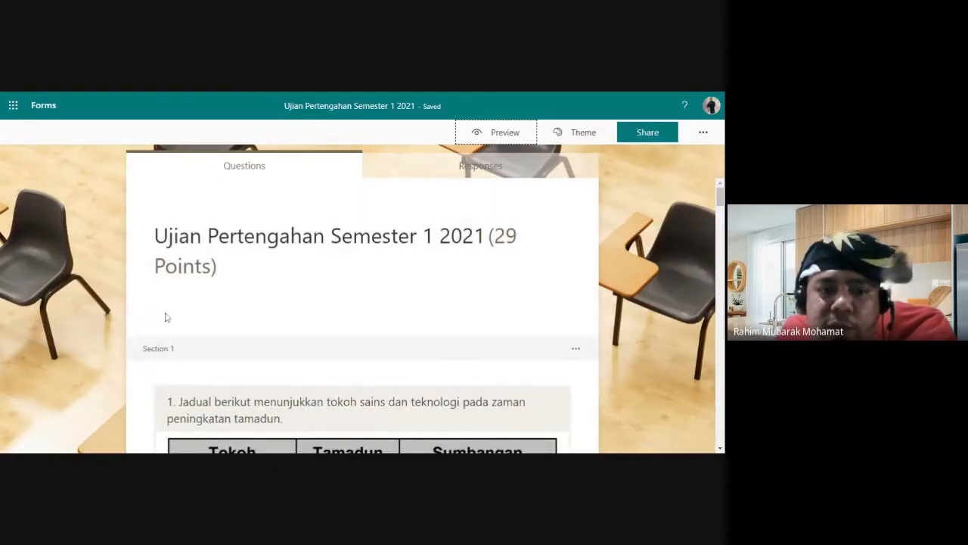
pyautogui.scroll(-1, 167, 317)
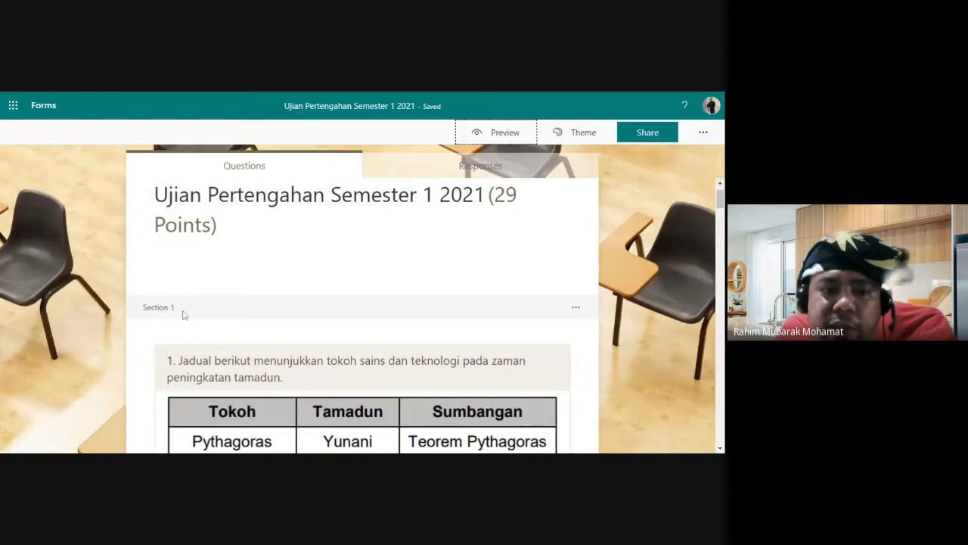
pyautogui.moveTo(176, 308)
pyautogui.mouseDown()
pyautogui.moveTo(141, 311)
pyautogui.moveTo(179, 311)
pyautogui.mouseUp()
pyautogui.click(180, 310)
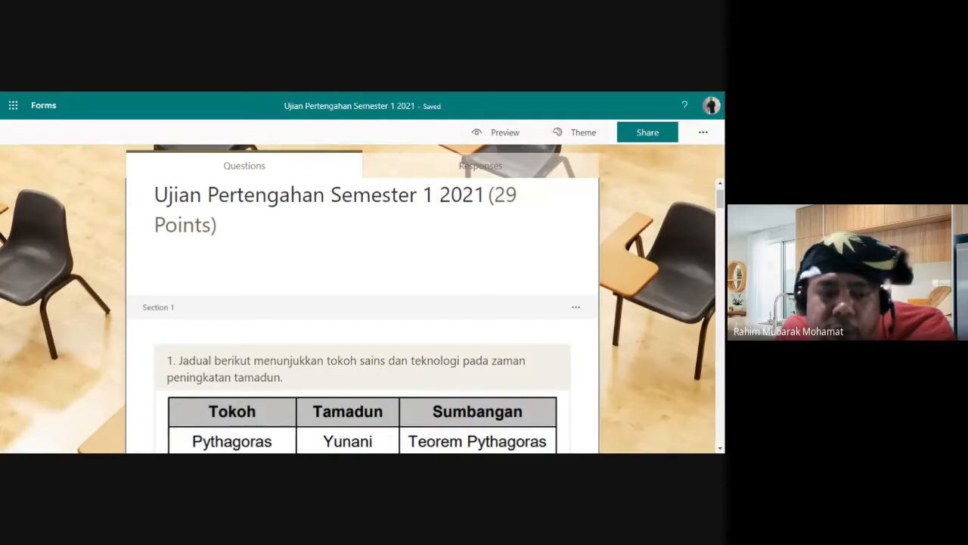
pyautogui.scroll(-1, 186, 314)
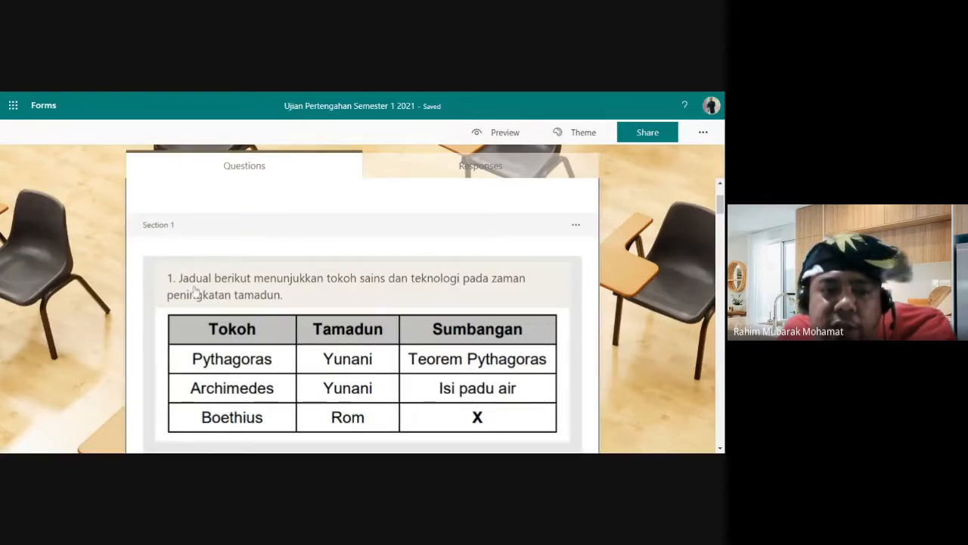
pyautogui.scroll(-1, 278, 370)
pyautogui.scroll(1, 195, 258)
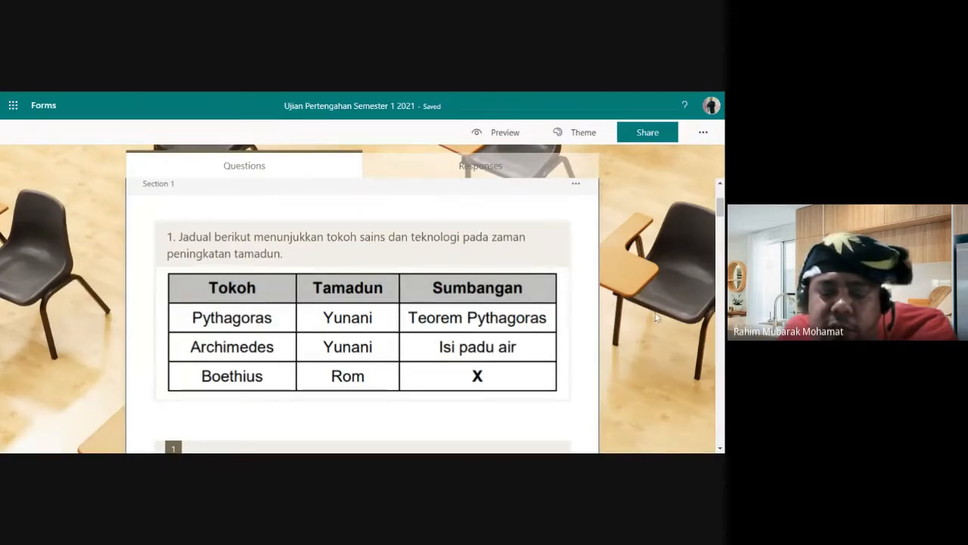
pyautogui.scroll(-3, 524, 346)
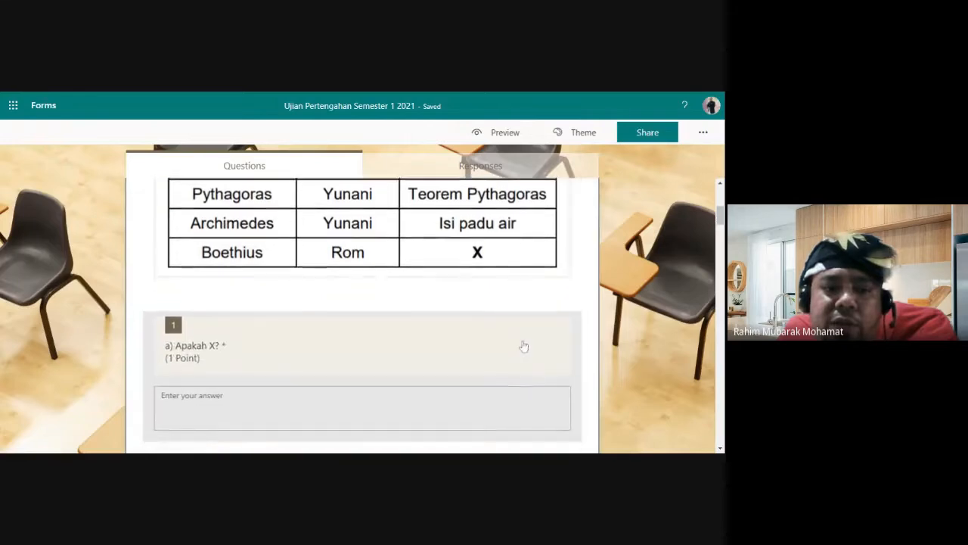
pyautogui.scroll(3, 221, 318)
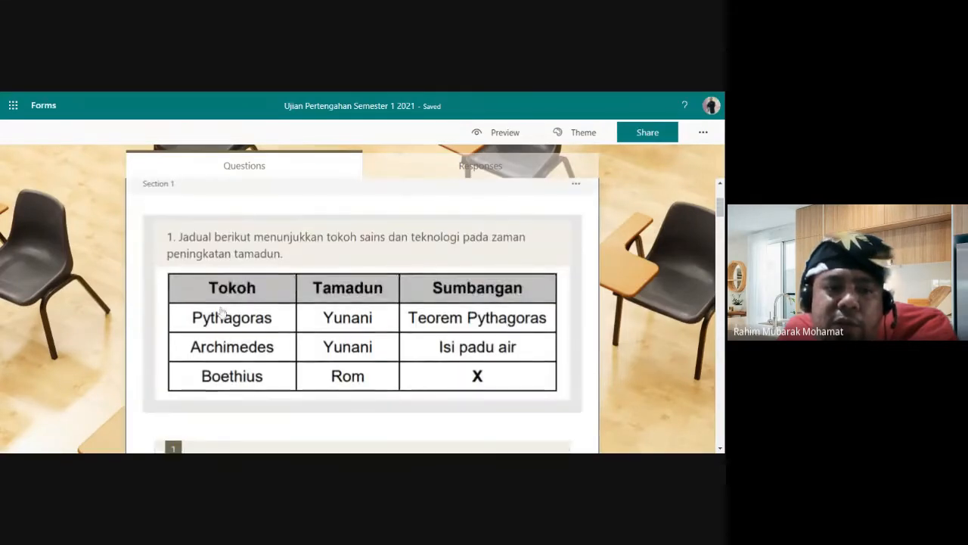
pyautogui.scroll(-3, 174, 250)
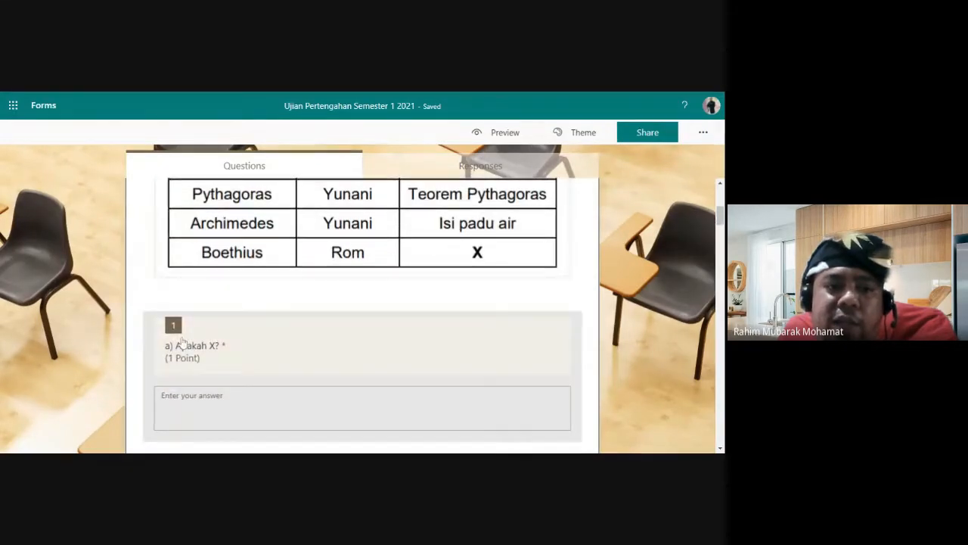
pyautogui.scroll(3, 416, 341)
pyautogui.click(417, 297)
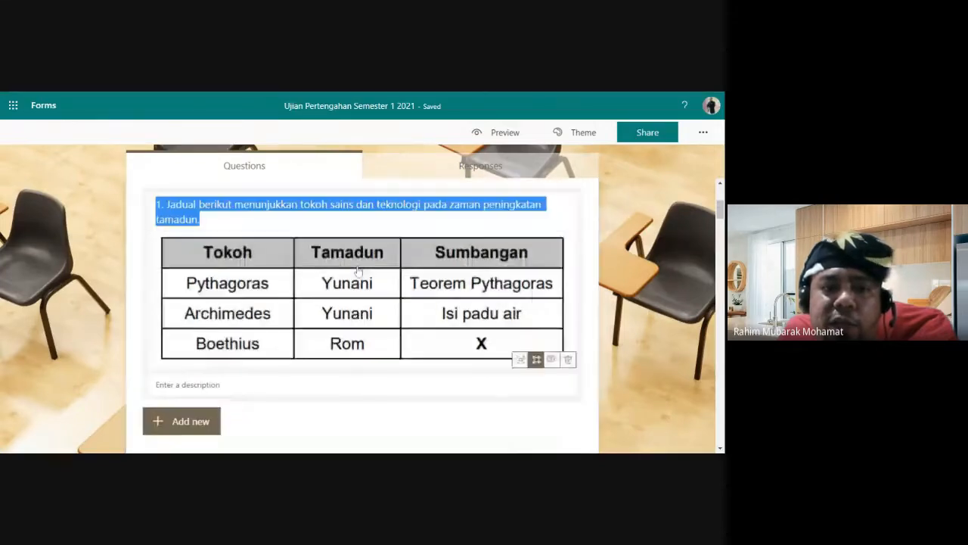
pyautogui.scroll(2, 417, 297)
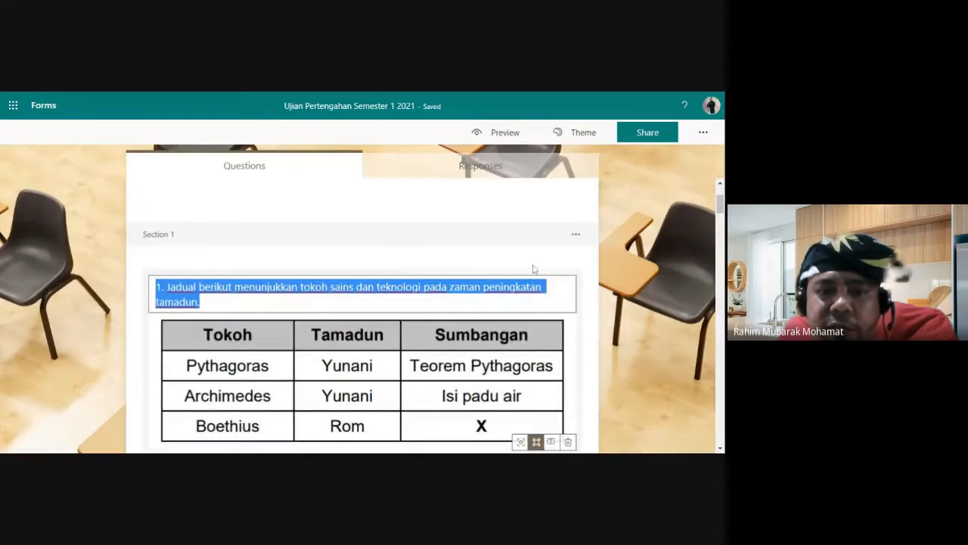
pyautogui.scroll(-1, 535, 269)
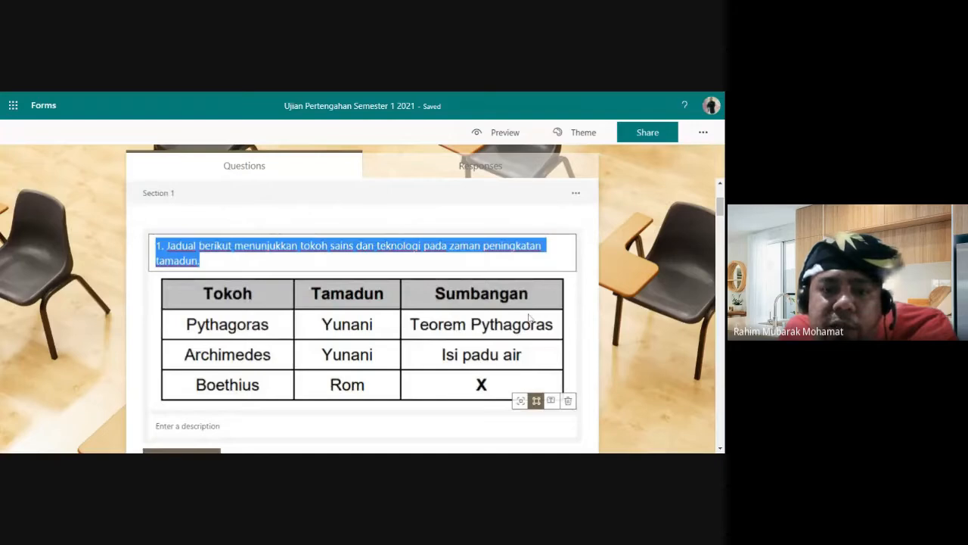
pyautogui.click(605, 301)
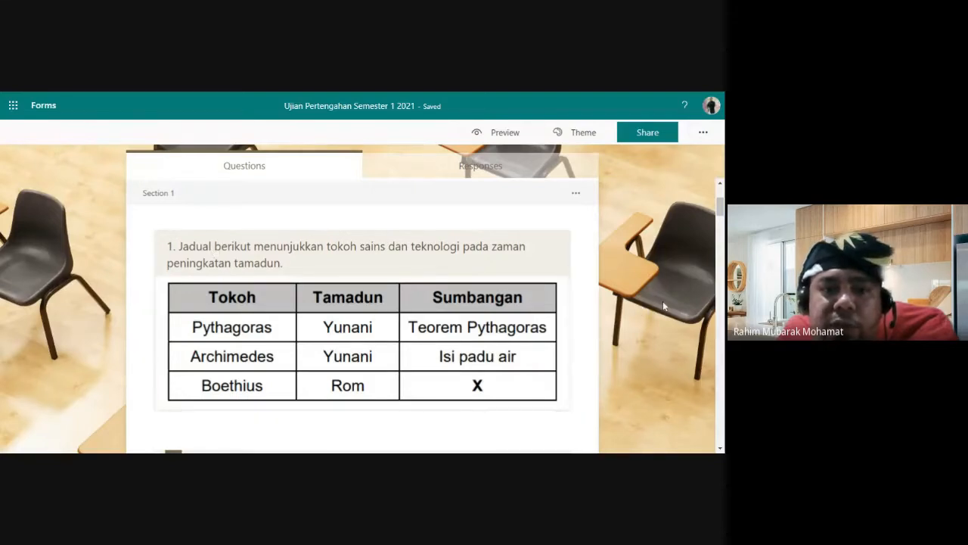
pyautogui.scroll(-5, 662, 301)
pyautogui.scroll(-15, 661, 307)
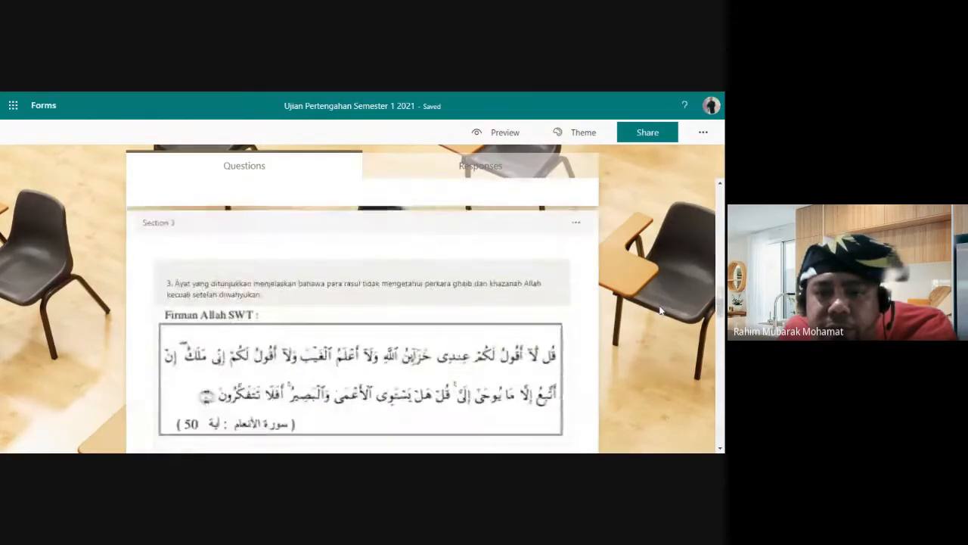
# Step: Add a new Section 6 at the end of the Microsoft Forms quiz
pyautogui.scroll(-10, 659, 321)
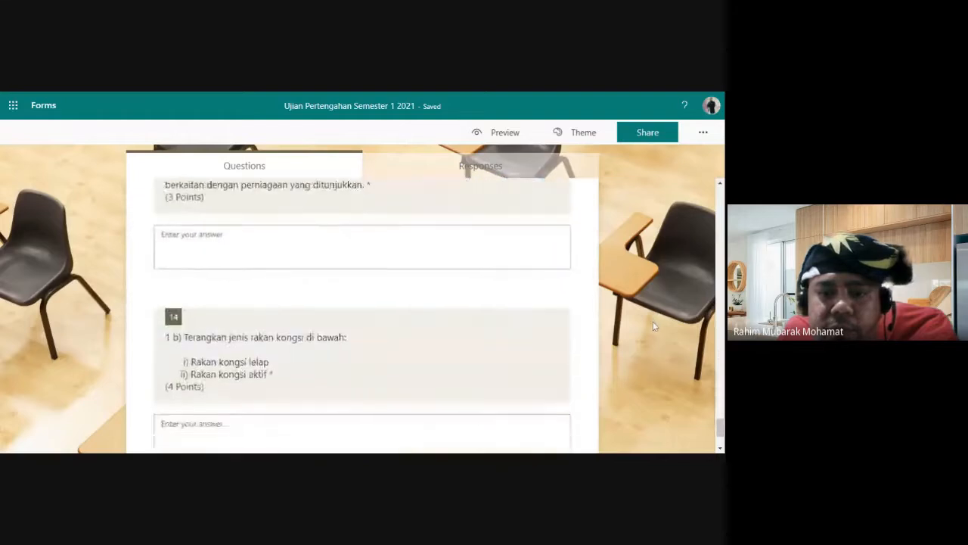
pyautogui.click(169, 425)
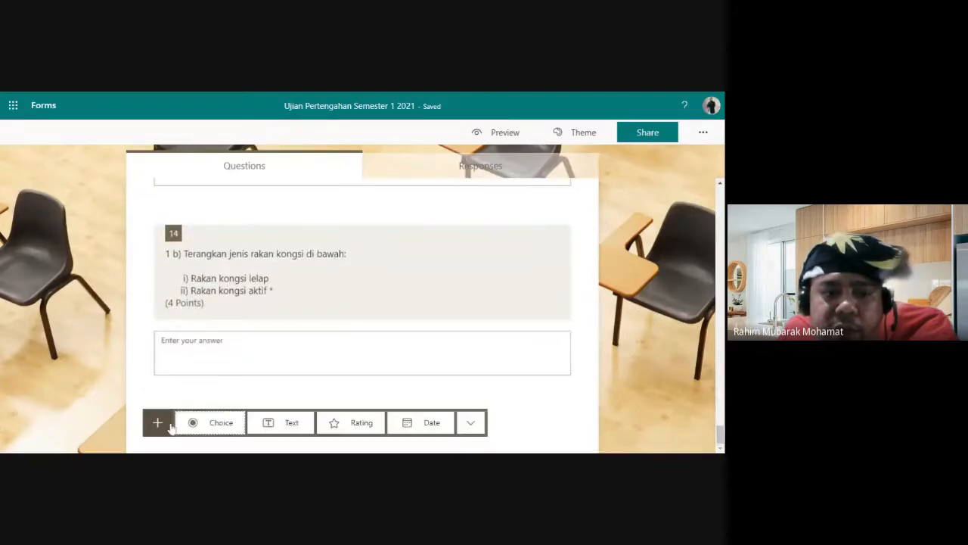
pyautogui.click(471, 422)
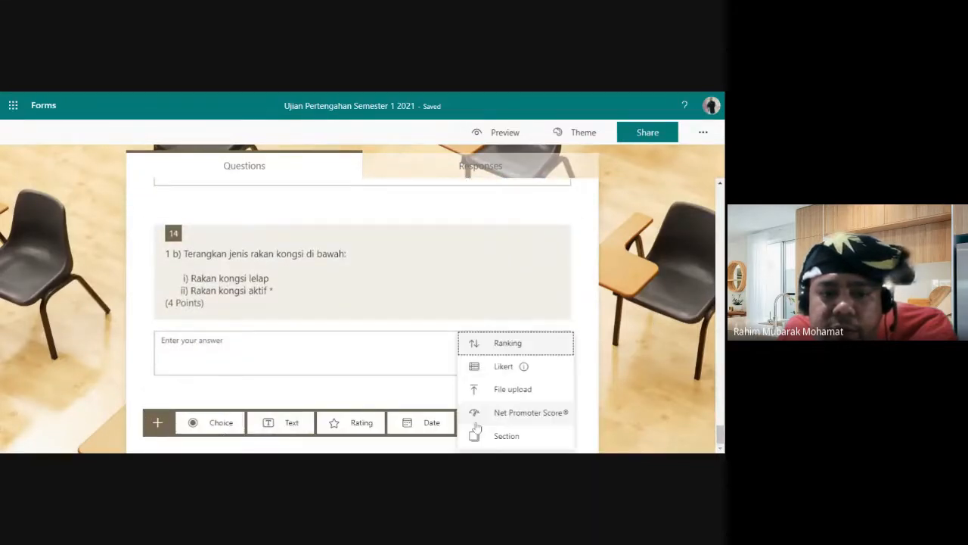
pyautogui.click(499, 437)
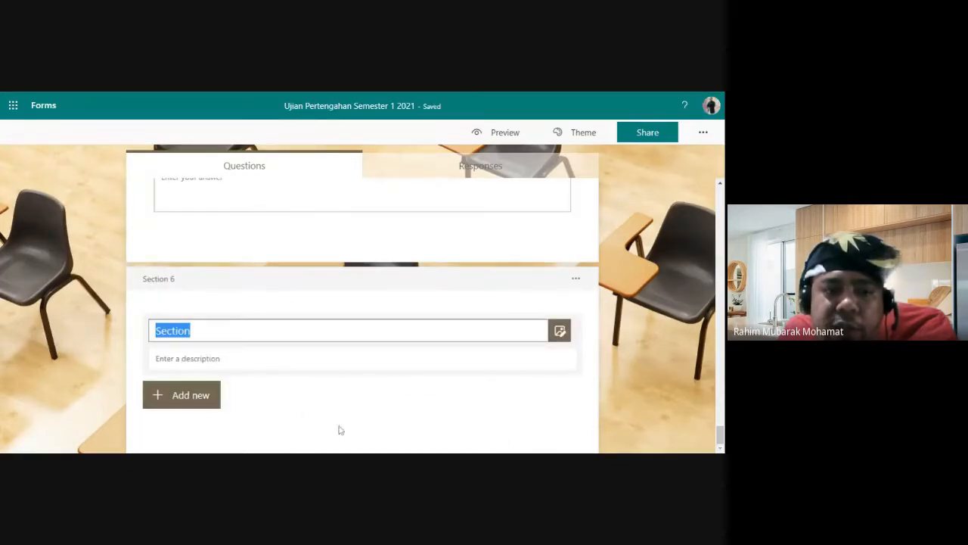
# Step: Insert an image into Section 6 by uploading the table picture from the computer
pyautogui.click(559, 330)
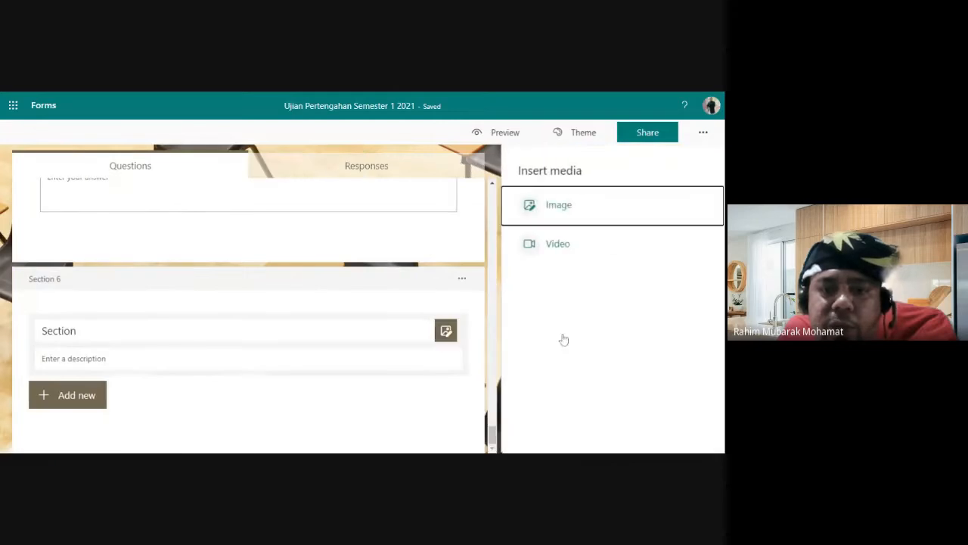
pyautogui.click(562, 210)
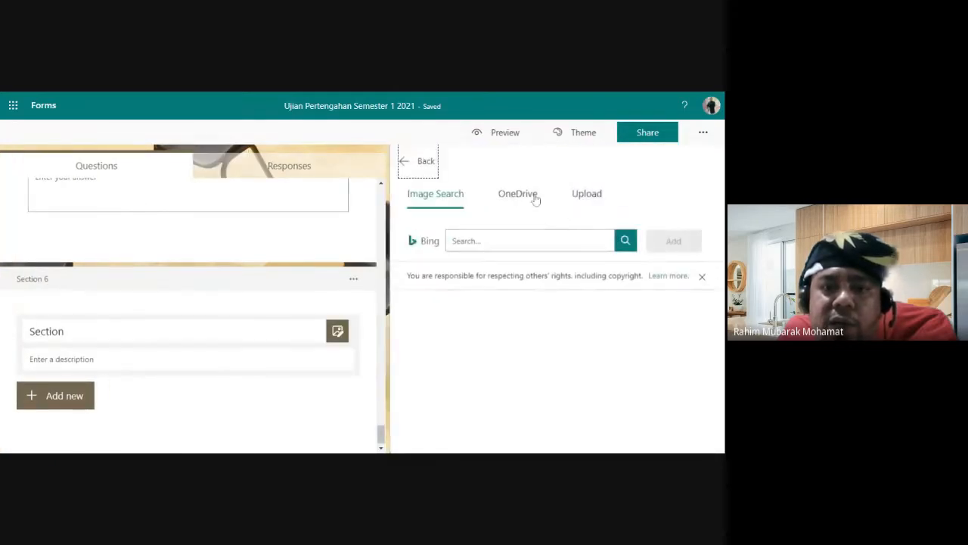
pyautogui.click(583, 198)
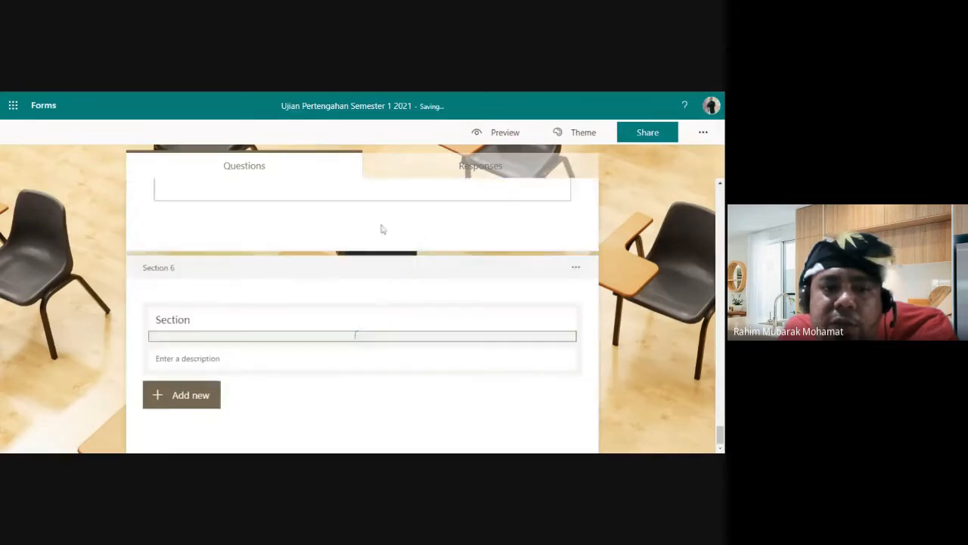
# Step: Edit the Section 6 title and move on to its description
pyautogui.scroll(2, 408, 362)
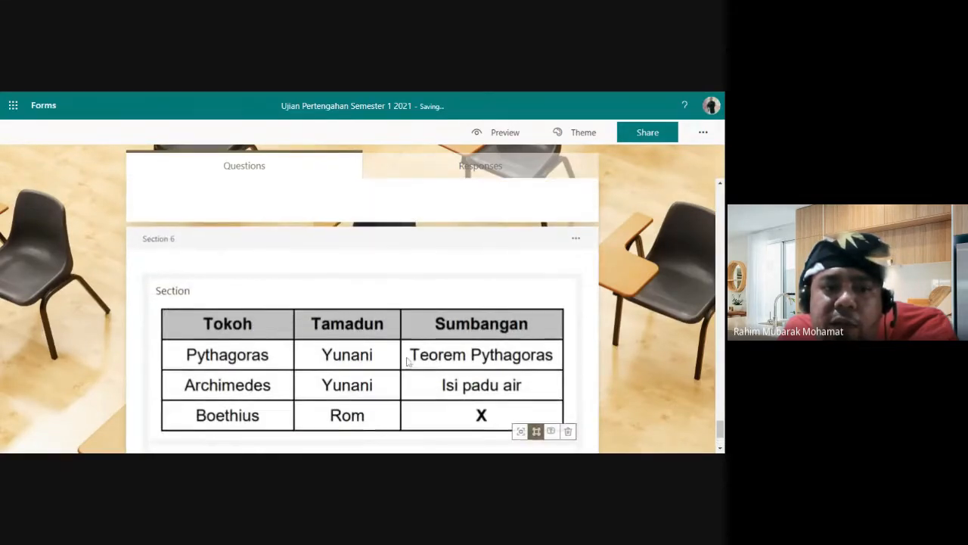
pyautogui.scroll(-1, 409, 363)
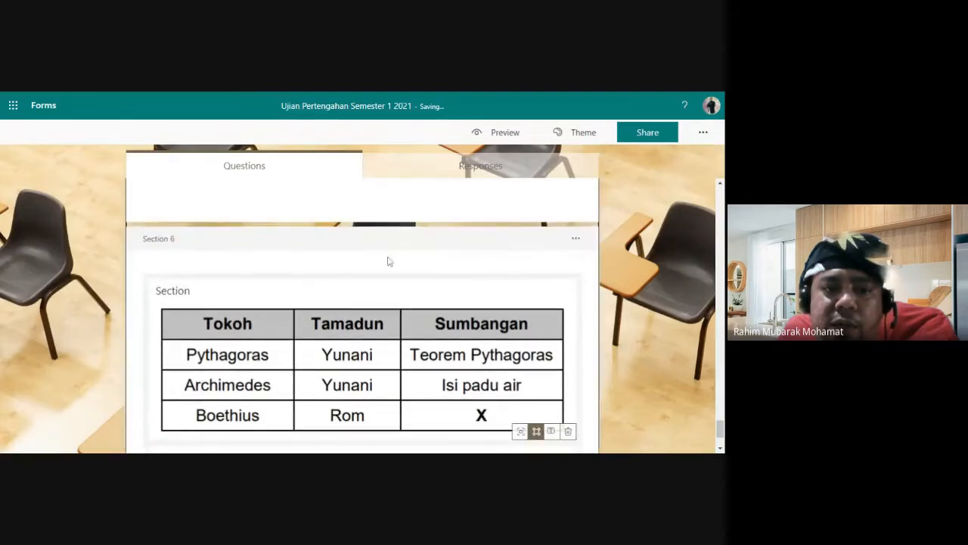
pyautogui.scroll(-2, 391, 262)
pyautogui.click(362, 359)
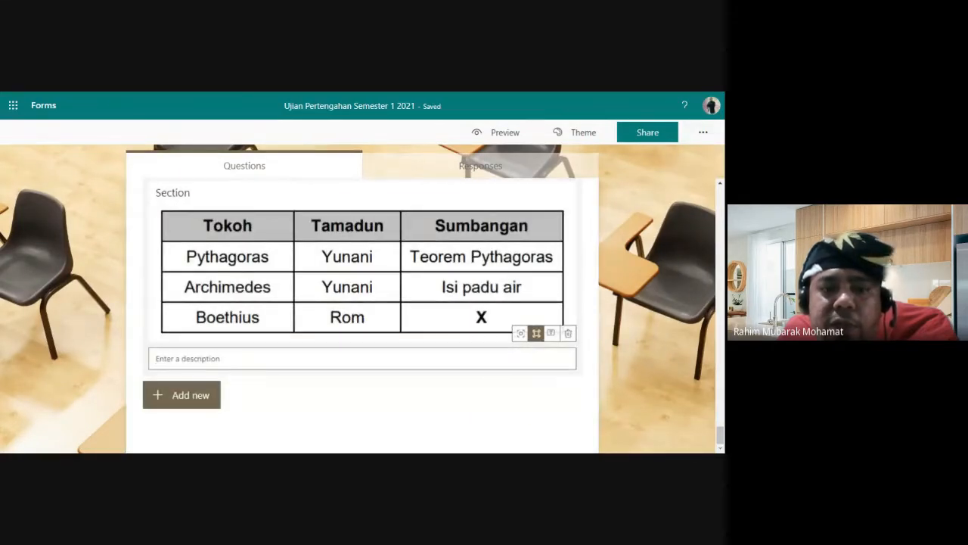
pyautogui.scroll(2, 361, 333)
pyautogui.click(208, 275)
pyautogui.click(220, 235)
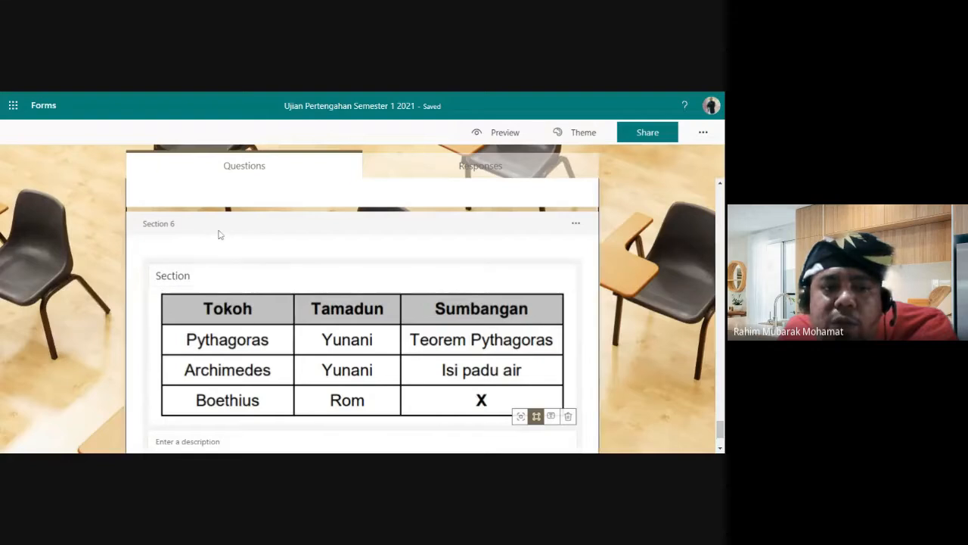
pyautogui.click(211, 277)
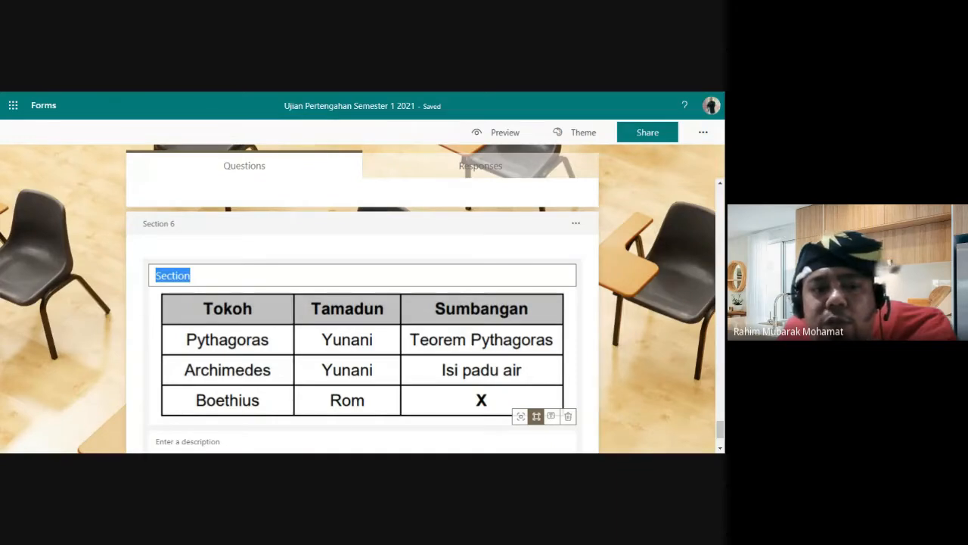
pyautogui.scroll(-2, 341, 290)
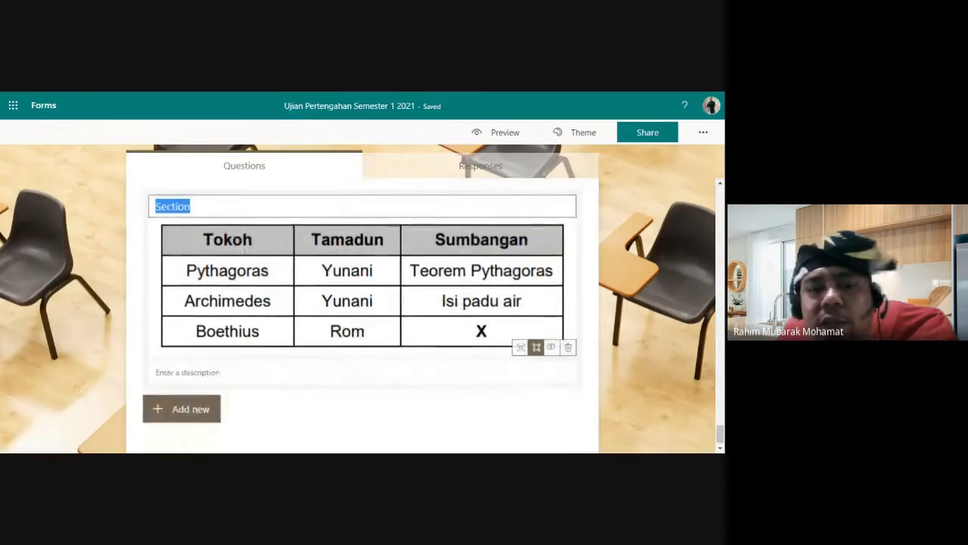
pyautogui.press('Tab')
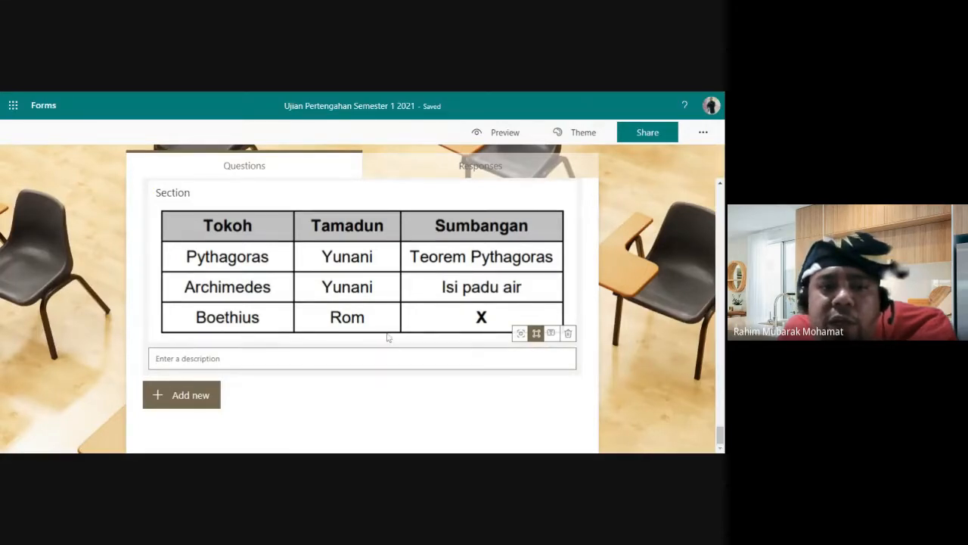
# Step: Show the new-question type choices below the Section 6 image
pyautogui.scroll(2, 387, 337)
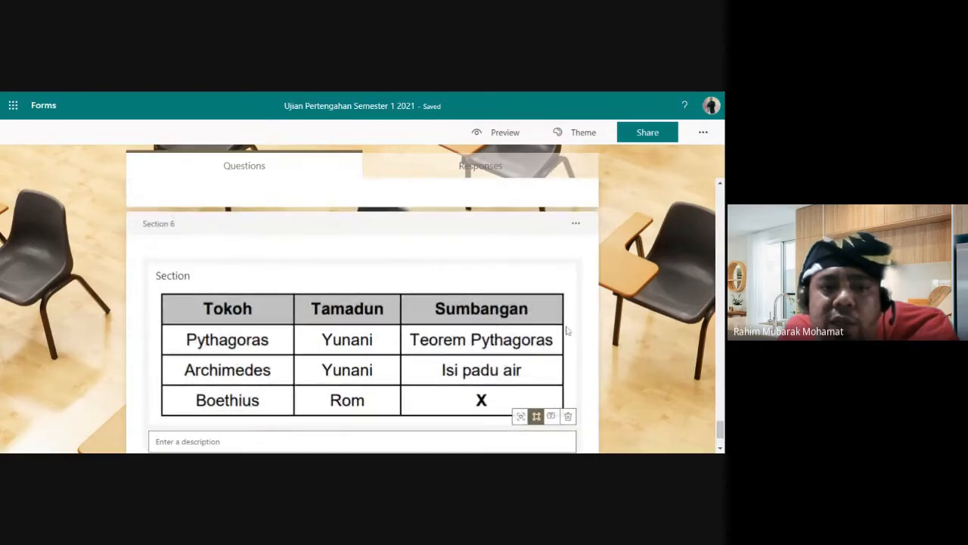
pyautogui.scroll(-2, 416, 361)
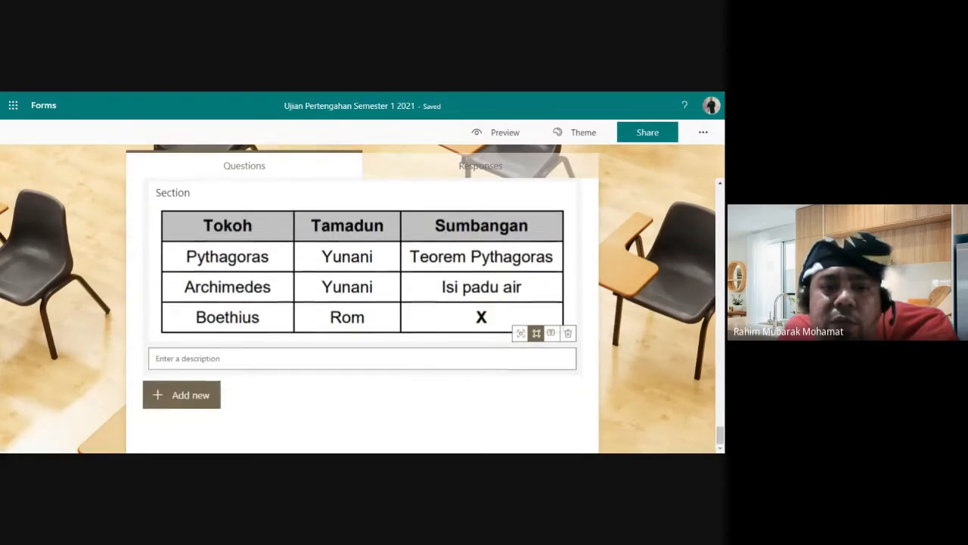
pyautogui.click(194, 402)
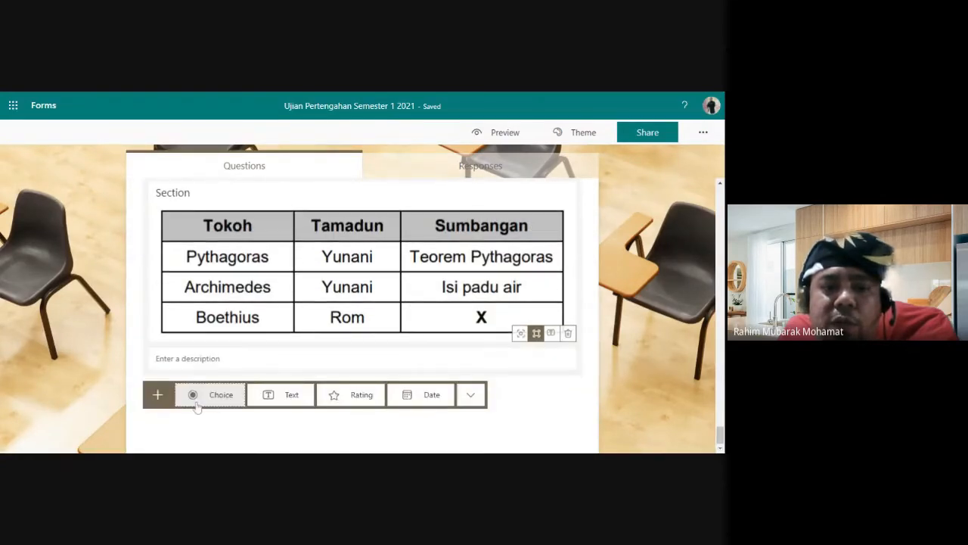
# Step: Add a Text question 15 below the Section 6 table image
pyautogui.click(280, 396)
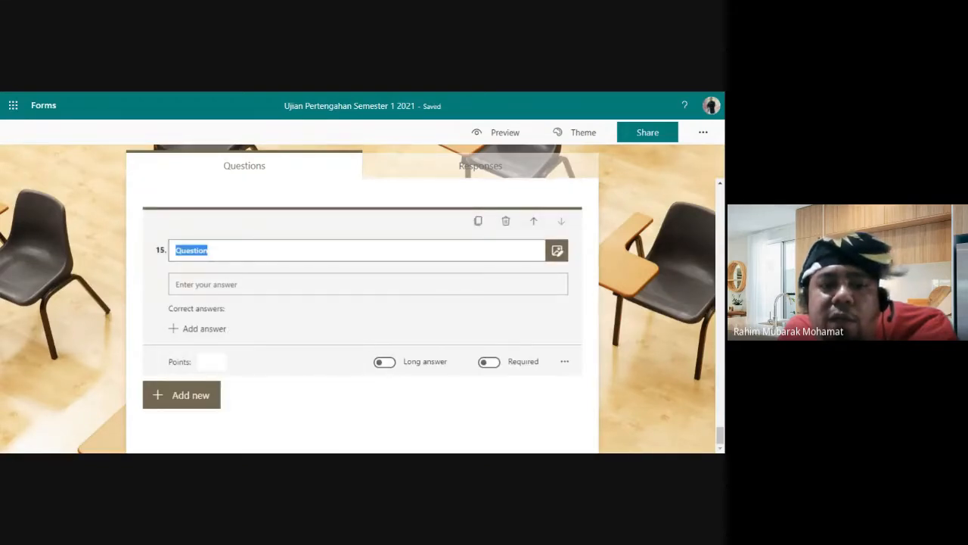
pyautogui.scroll(5, 393, 341)
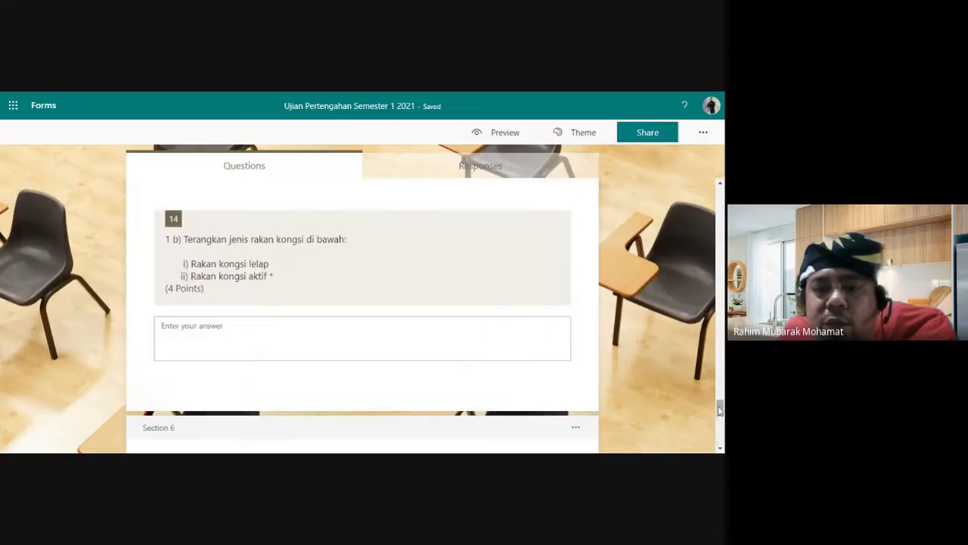
pyautogui.moveTo(720, 409); pyautogui.dragTo(702, 215)
pyautogui.scroll(-2, 661, 261)
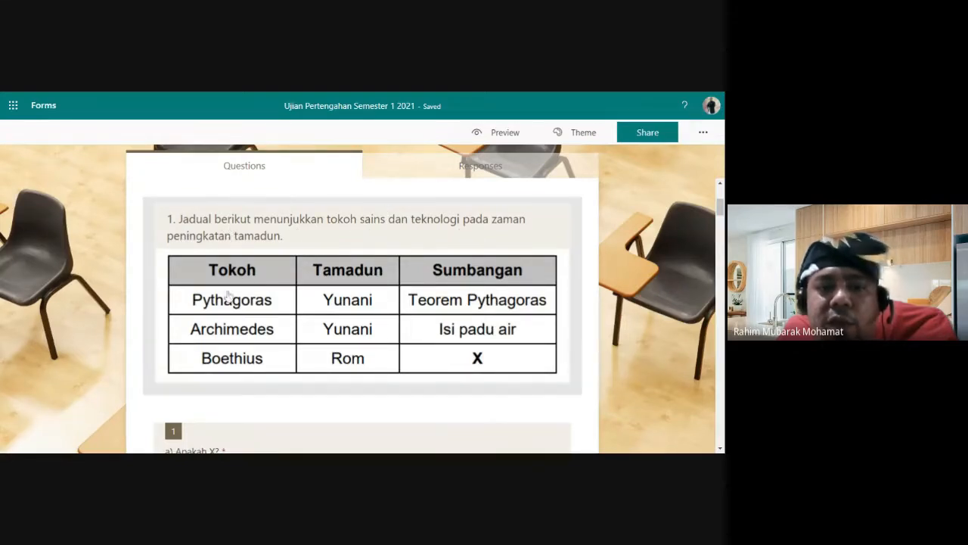
pyautogui.scroll(-3, 363, 303)
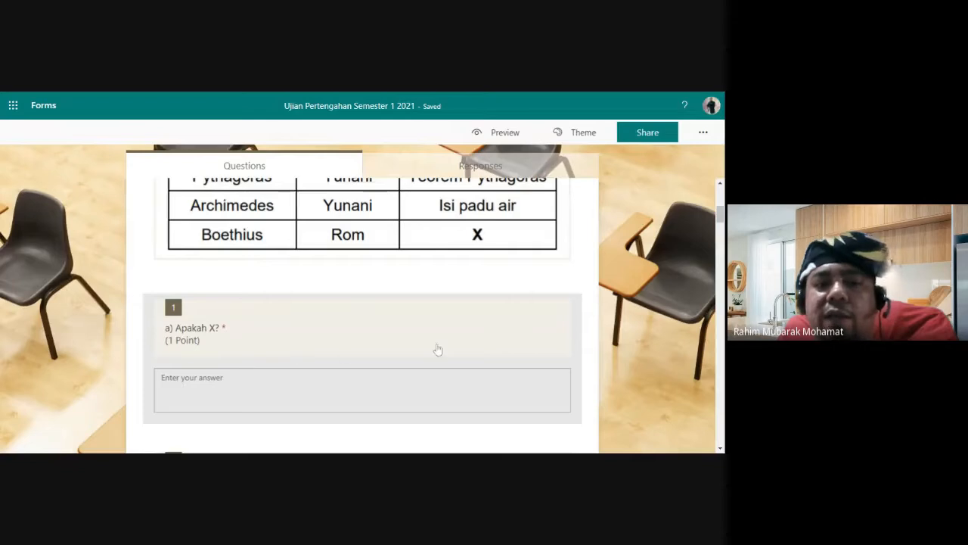
# Step: Toggle question 1 'a) Apakah X?' to short answer and back to long answer, then edit its points
pyautogui.click(335, 346)
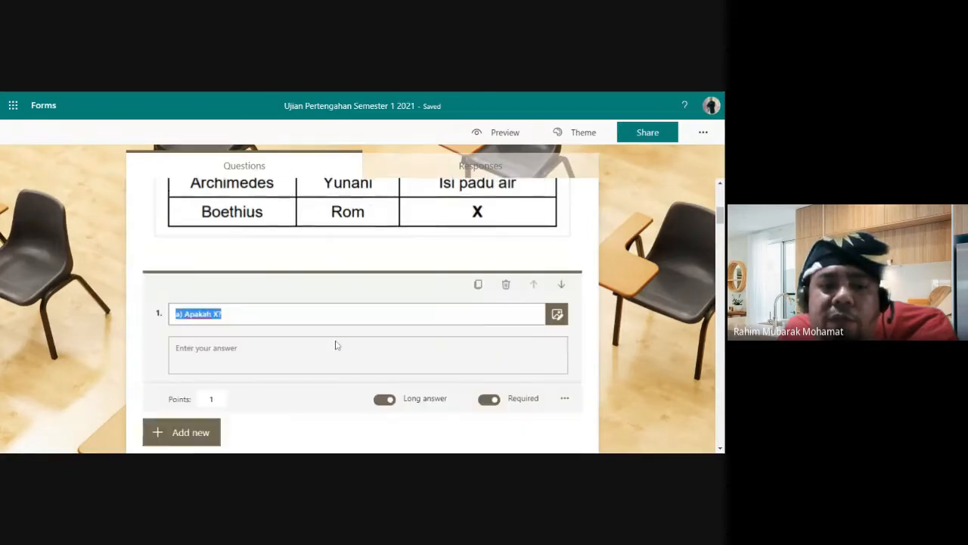
pyautogui.click(384, 358)
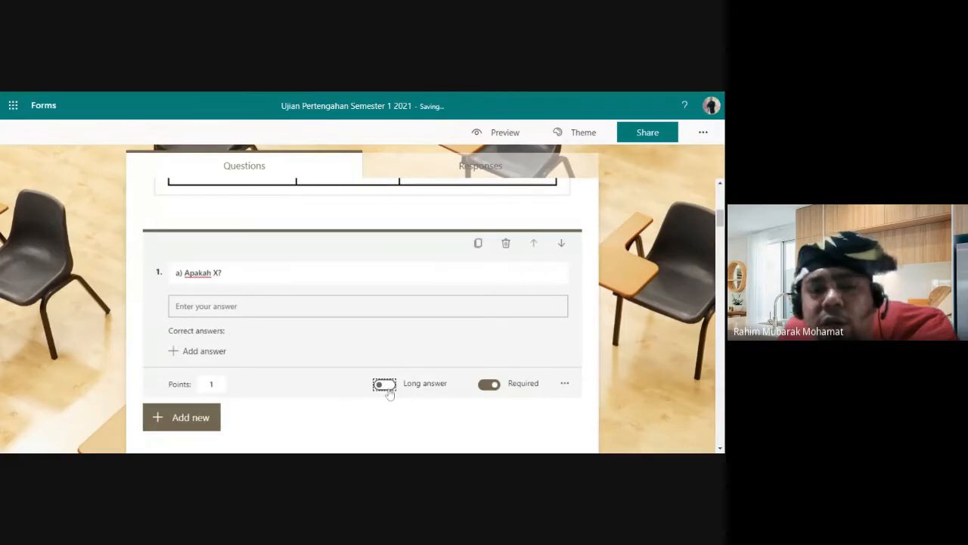
pyautogui.click(385, 385)
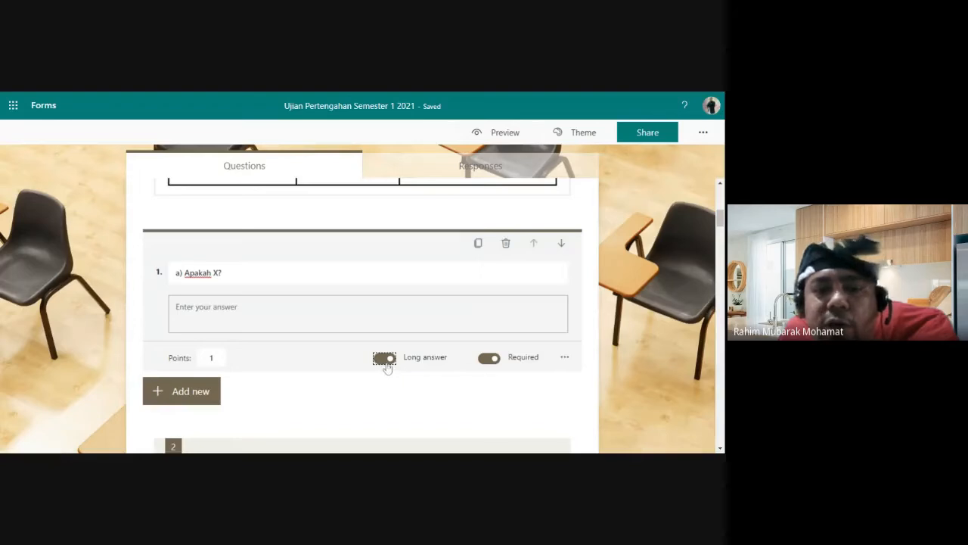
pyautogui.click(638, 309)
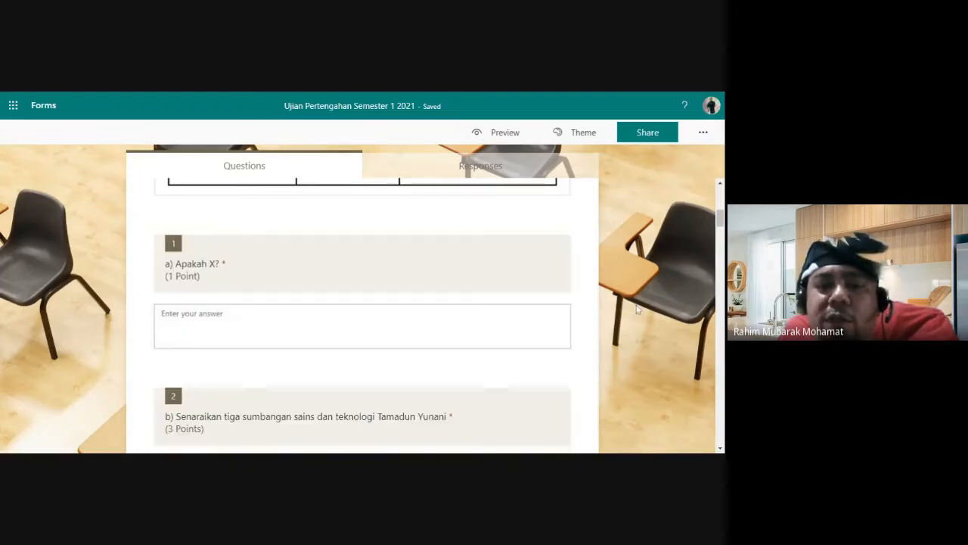
pyautogui.click(460, 303)
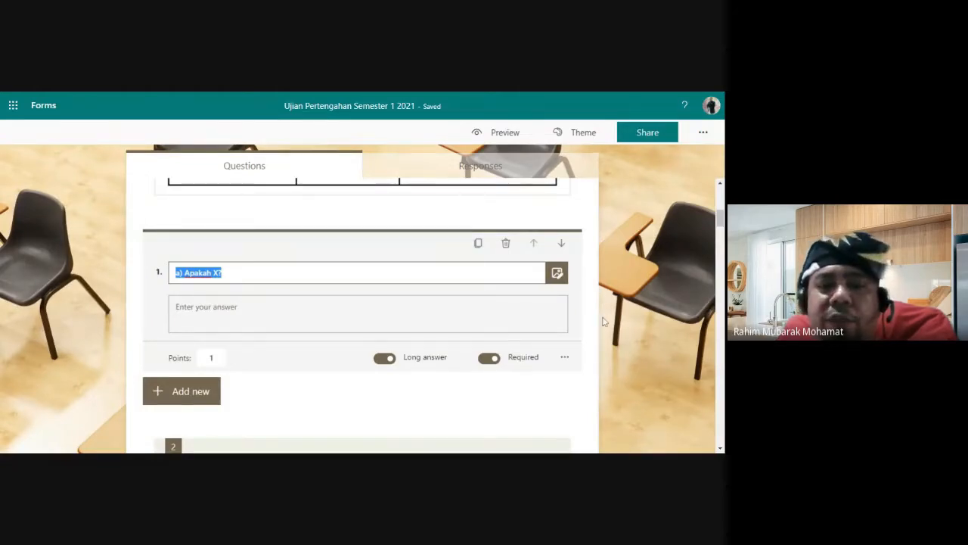
pyautogui.scroll(-1, 605, 322)
pyautogui.click(212, 317)
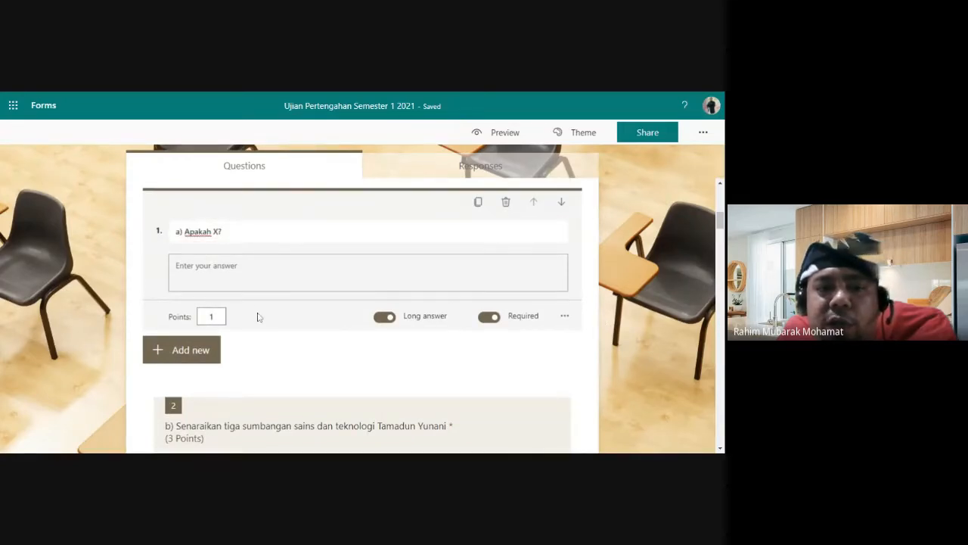
pyautogui.scroll(-1, 257, 310)
pyautogui.scroll(2, 257, 310)
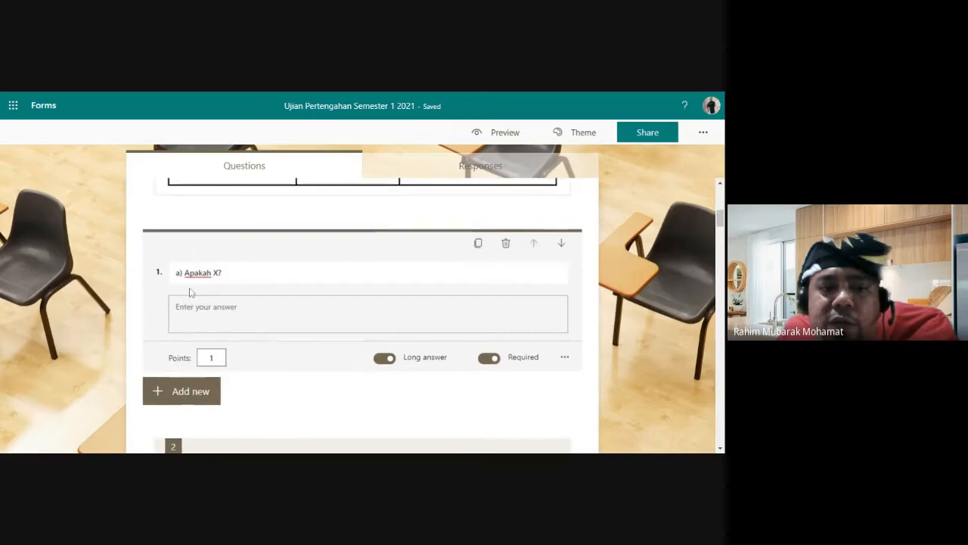
pyautogui.scroll(-4, 210, 283)
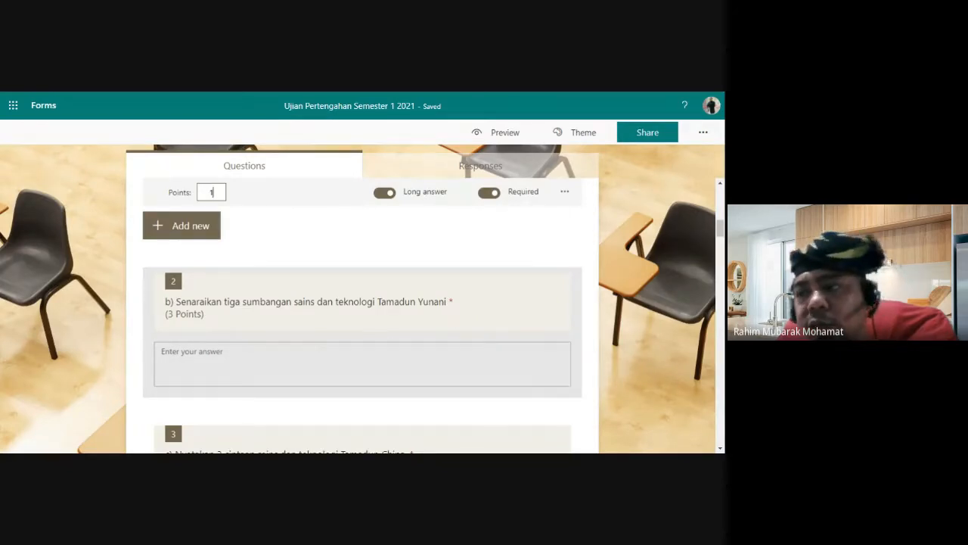
# Step: Reword the question to 'c) Nyatakan 2 ciptaan sains dan teknologi Tamadun China.' worth 2 points
pyautogui.click(236, 304)
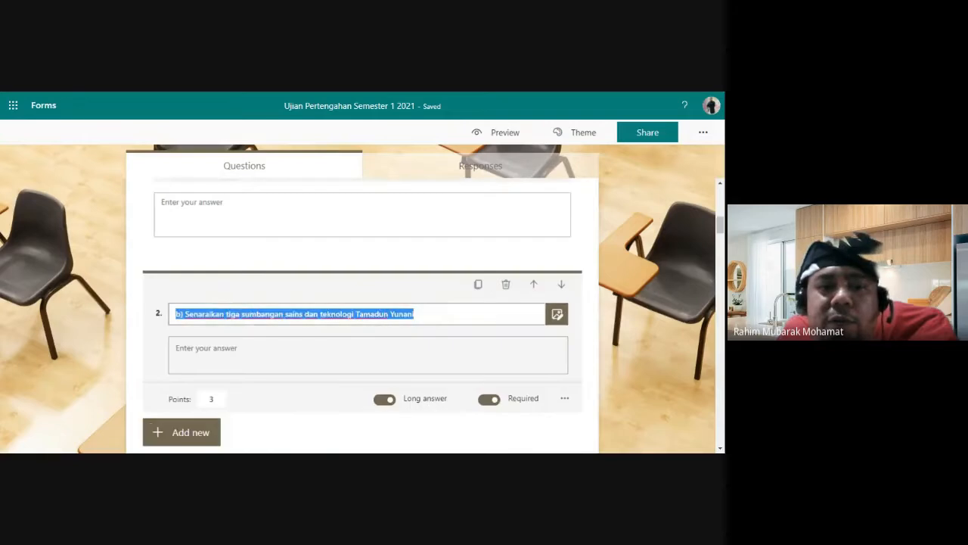
pyautogui.click(235, 313)
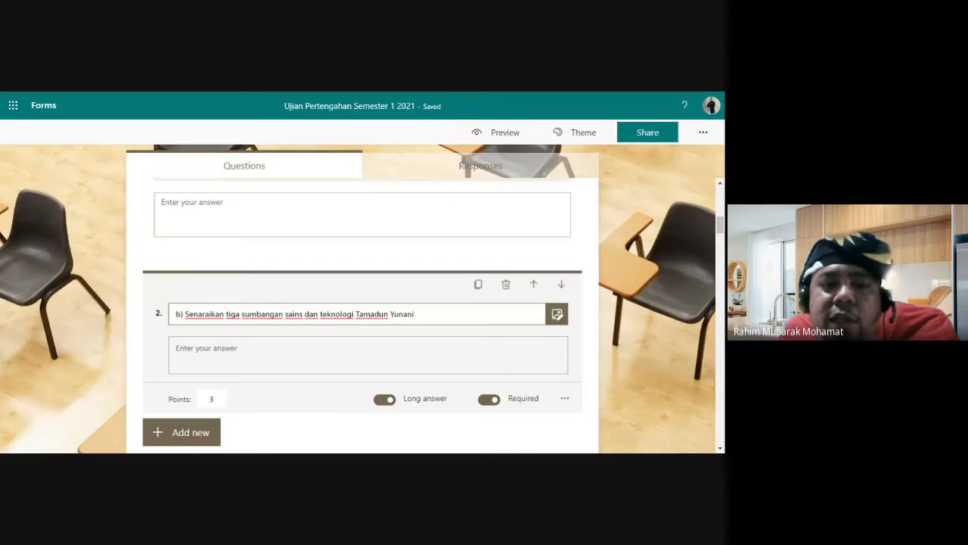
pyautogui.click(304, 353)
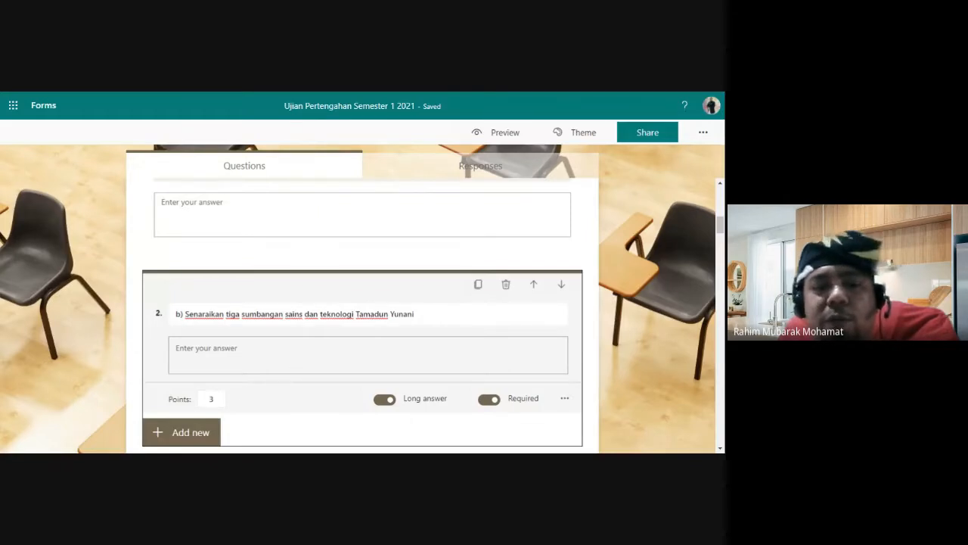
pyautogui.click(218, 399)
pyautogui.scroll(-2, 254, 400)
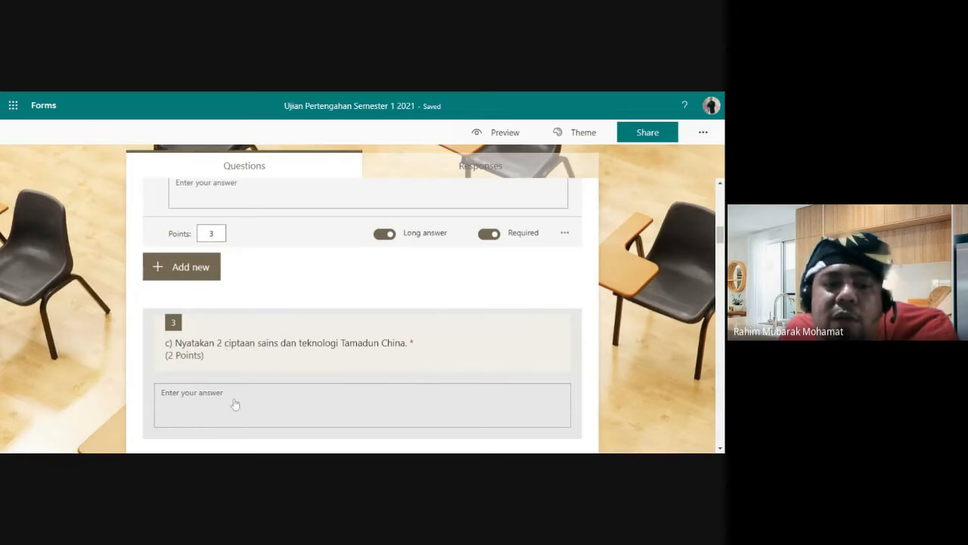
pyautogui.scroll(-2, 235, 405)
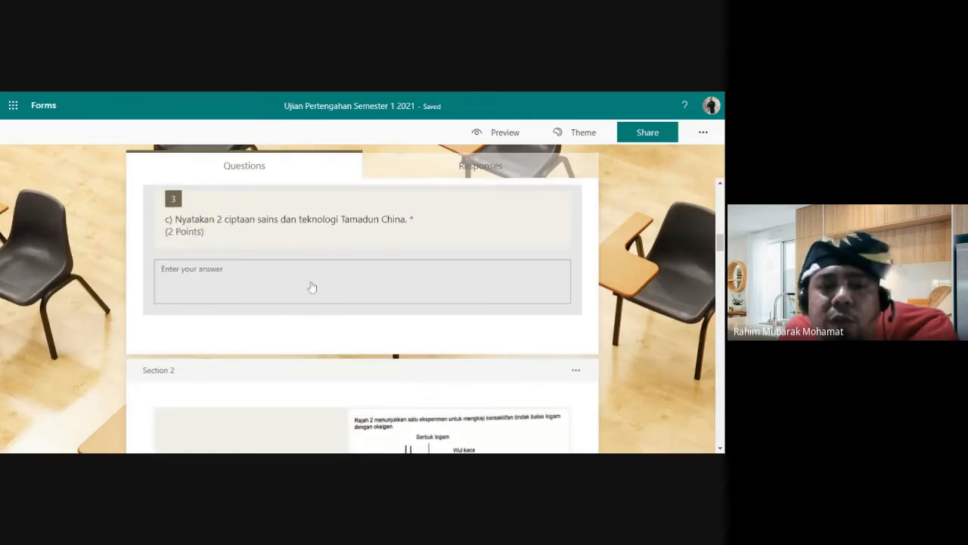
# Step: Open question 3 for editing and scroll back up through the quiz
pyautogui.click(302, 285)
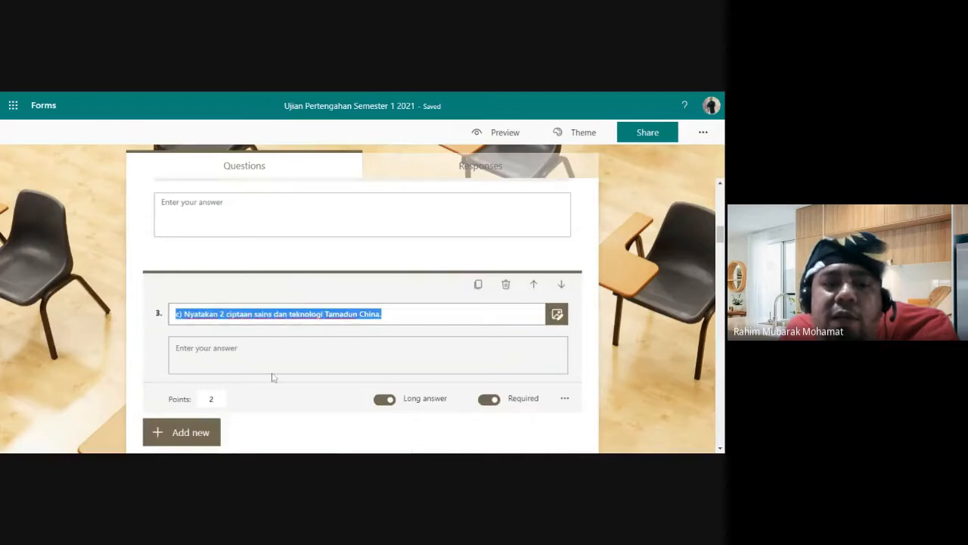
pyautogui.scroll(8, 323, 341)
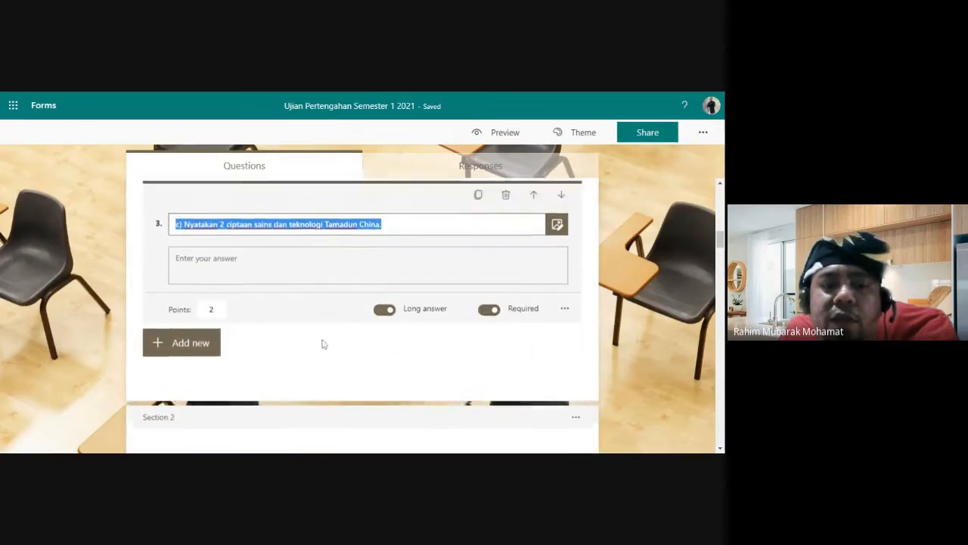
pyautogui.scroll(3, 322, 341)
pyautogui.scroll(-2, 322, 341)
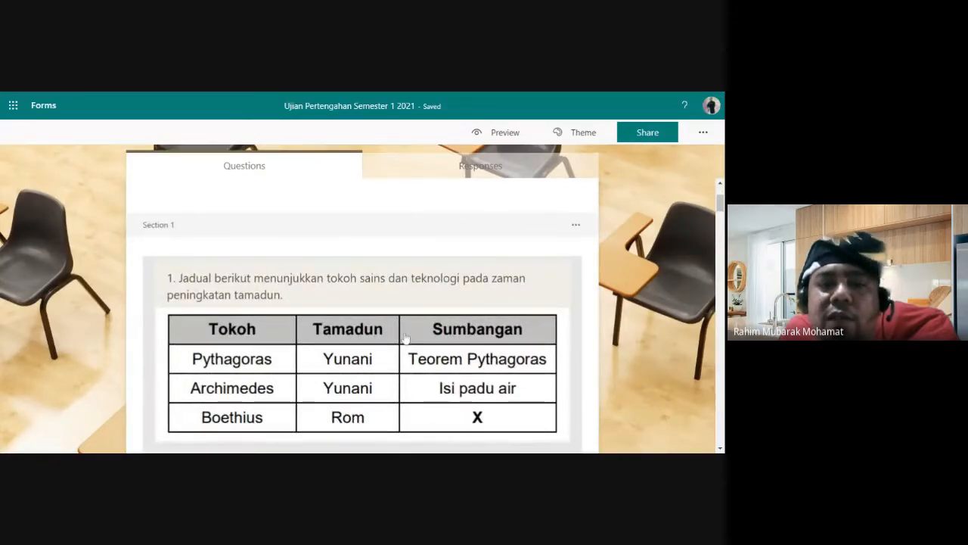
pyautogui.click(502, 134)
pyautogui.scroll(-2, 628, 254)
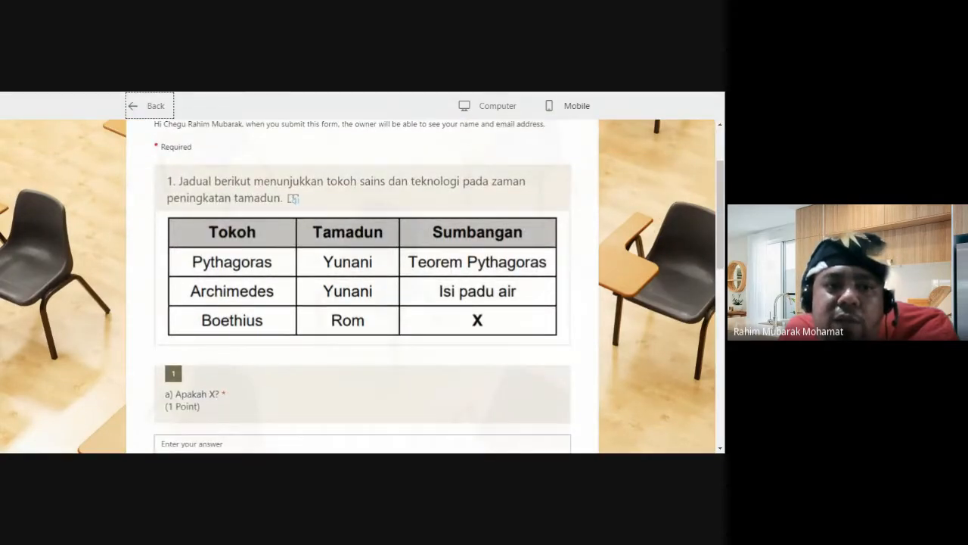
pyautogui.scroll(-3, 292, 259)
pyautogui.click(210, 298)
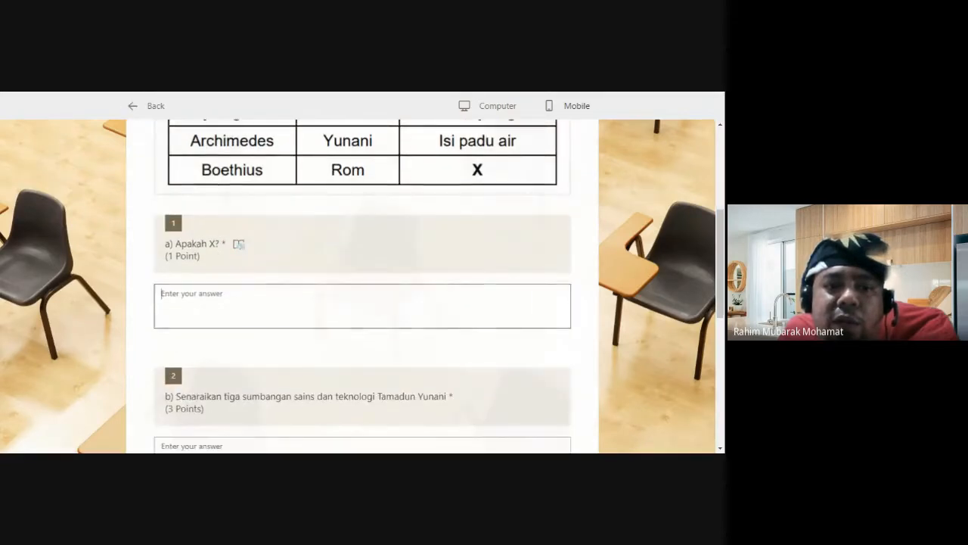
pyautogui.scroll(-5, 355, 323)
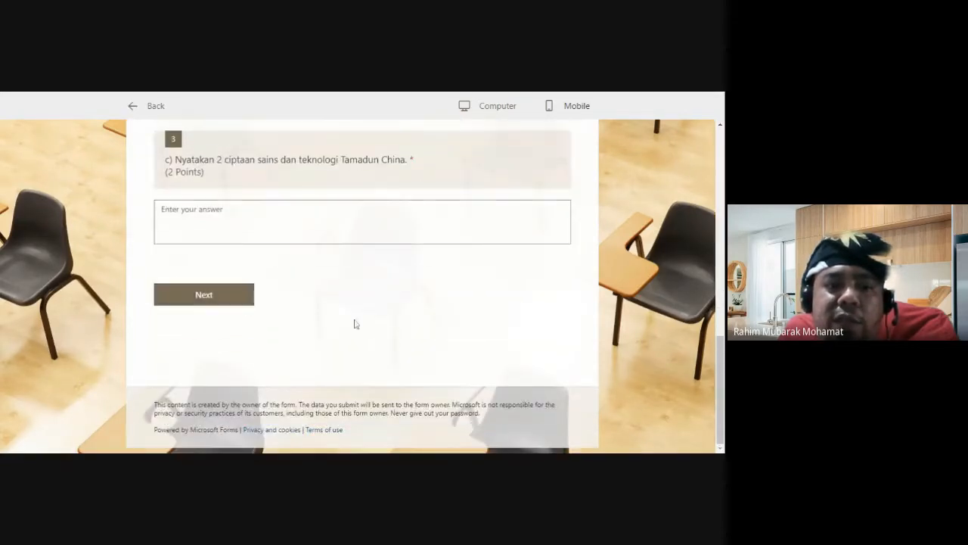
pyautogui.scroll(8, 354, 324)
pyautogui.scroll(-3, 356, 324)
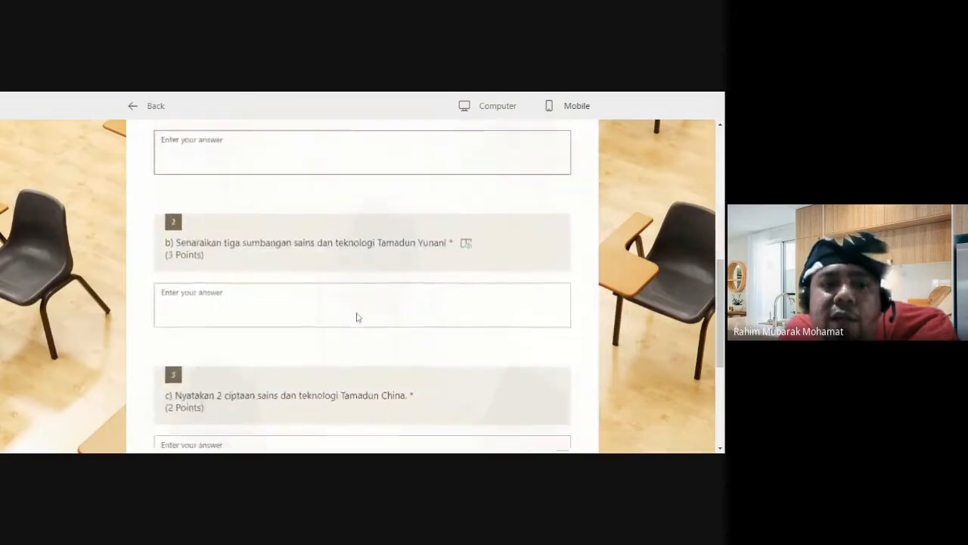
pyautogui.scroll(-3, 356, 317)
pyautogui.scroll(5, 352, 309)
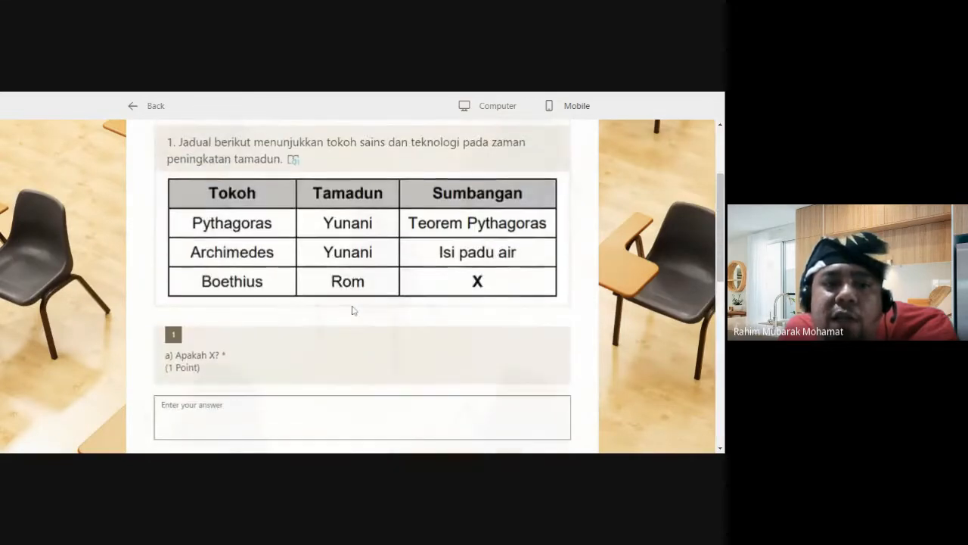
pyautogui.scroll(-5, 242, 257)
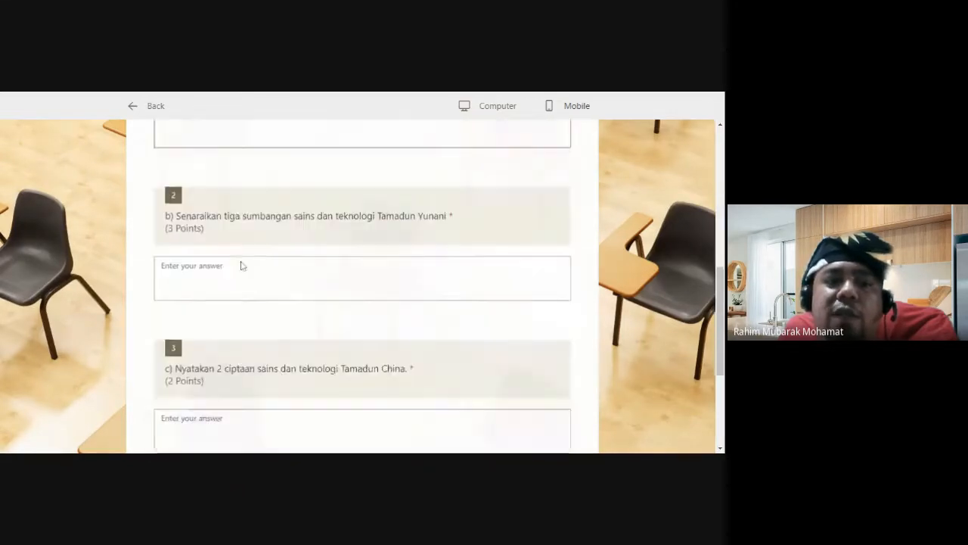
pyautogui.scroll(6, 201, 288)
pyautogui.scroll(-2, 201, 288)
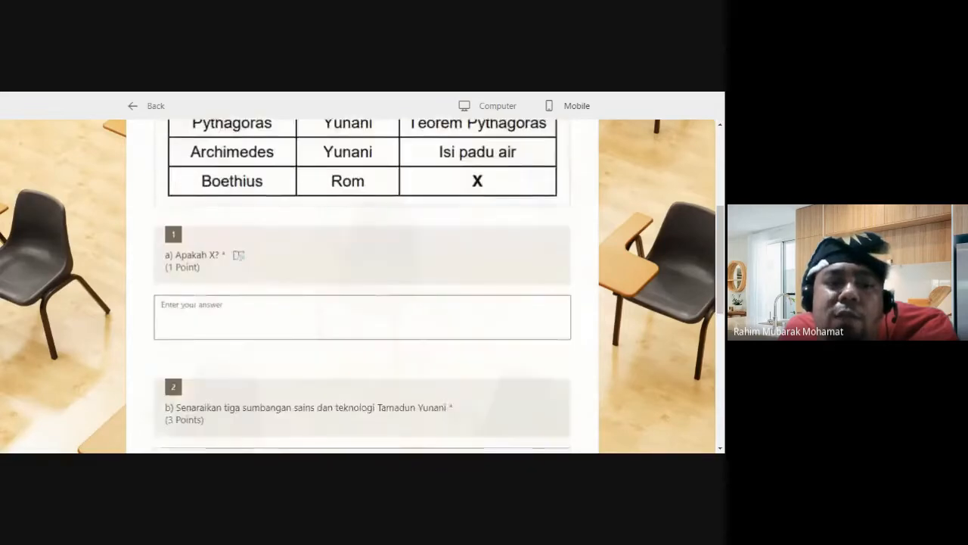
pyautogui.scroll(-3, 201, 288)
pyautogui.scroll(-3, 224, 324)
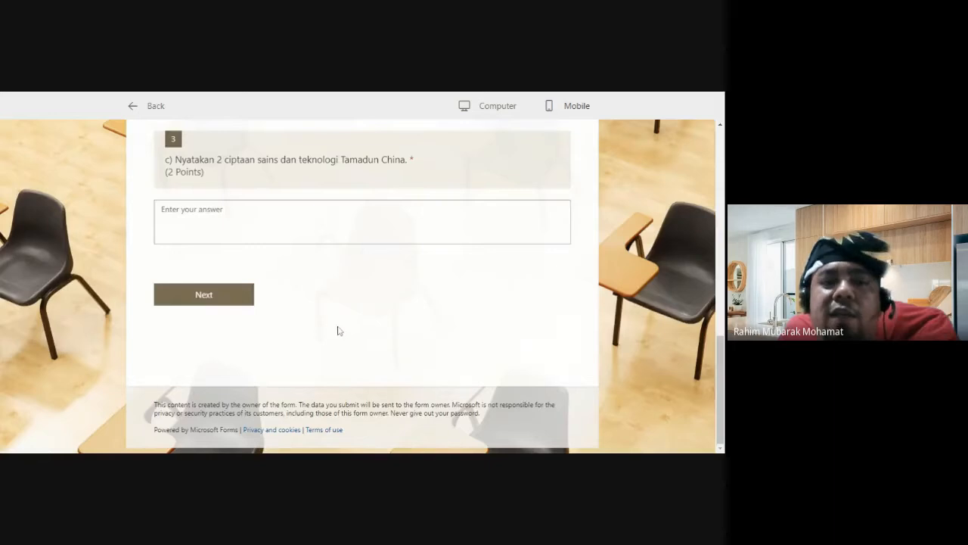
pyautogui.scroll(2, 338, 331)
pyautogui.scroll(6, 338, 331)
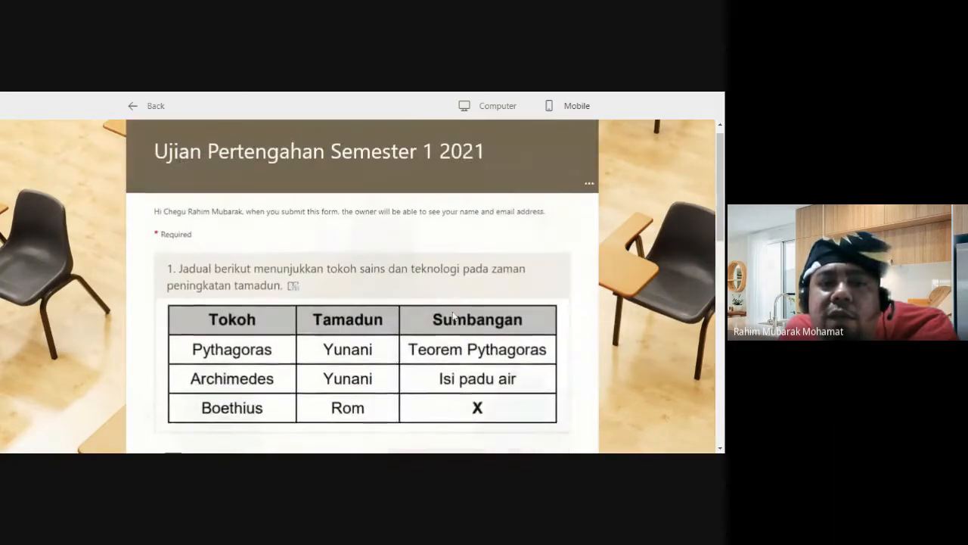
# Step: Add a new text question 4 after question 3c in the Microsoft Forms quiz
pyautogui.click(147, 107)
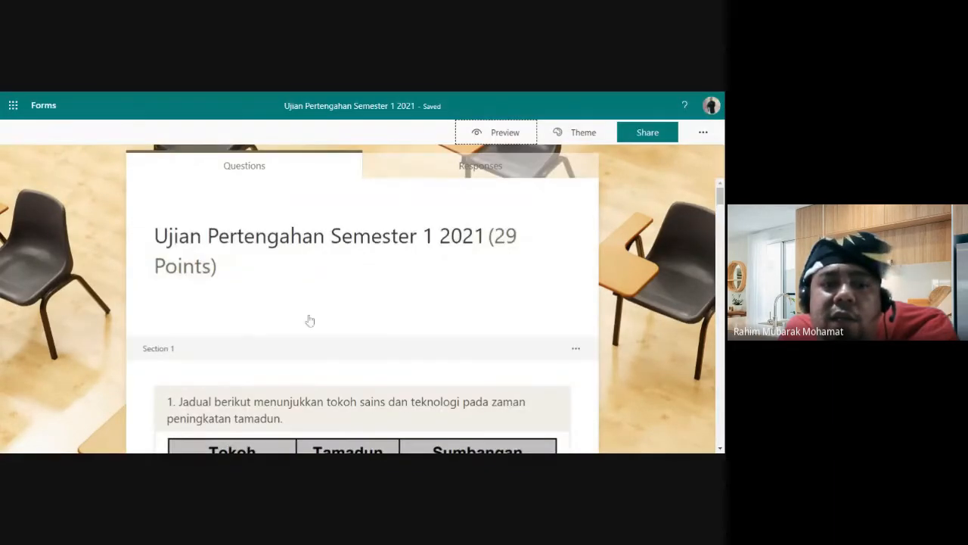
pyautogui.scroll(-5, 310, 321)
pyautogui.scroll(-2, 320, 333)
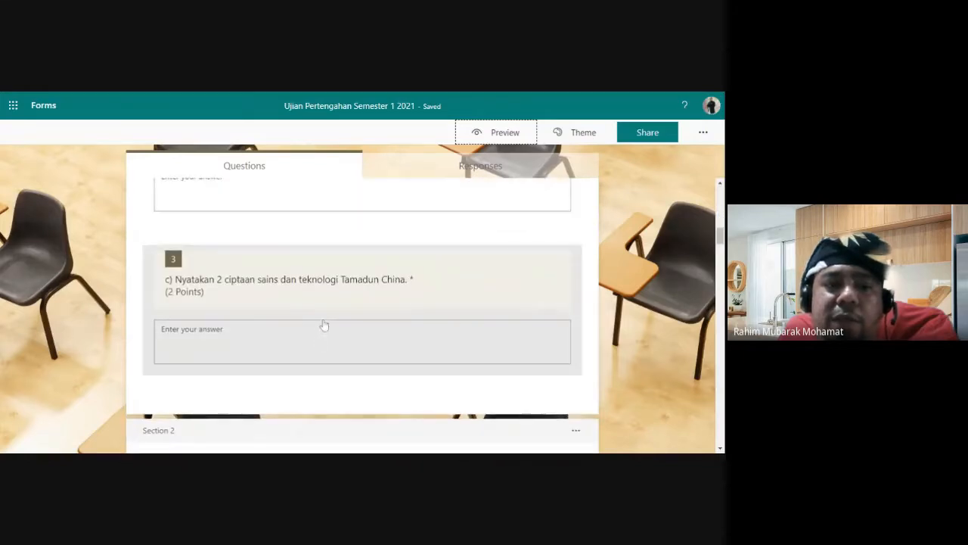
pyautogui.click(324, 325)
pyautogui.scroll(-1, 324, 325)
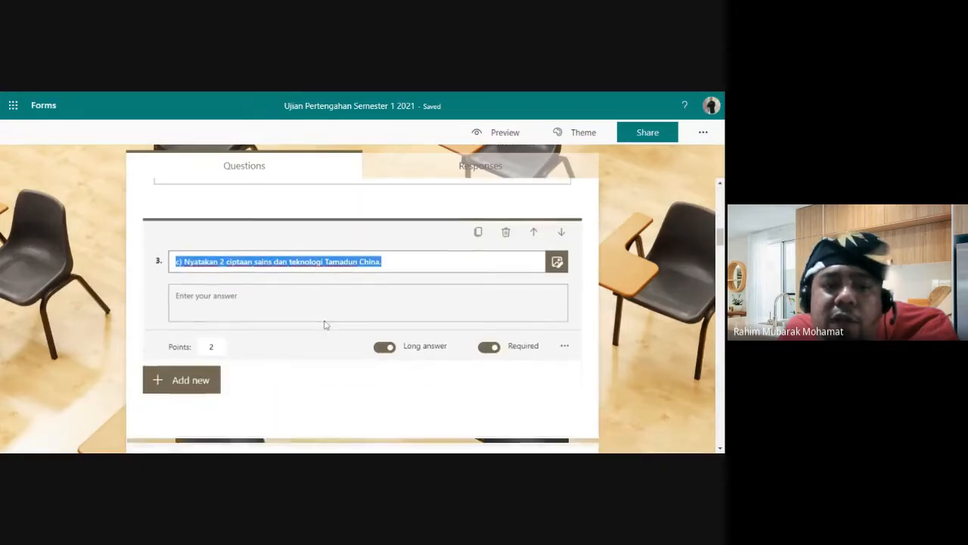
pyautogui.click(184, 375)
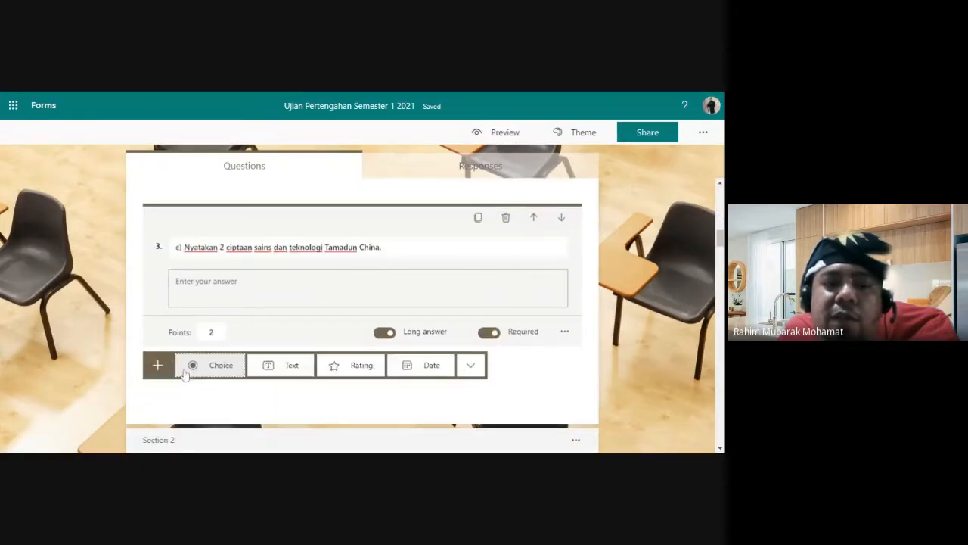
pyautogui.click(270, 369)
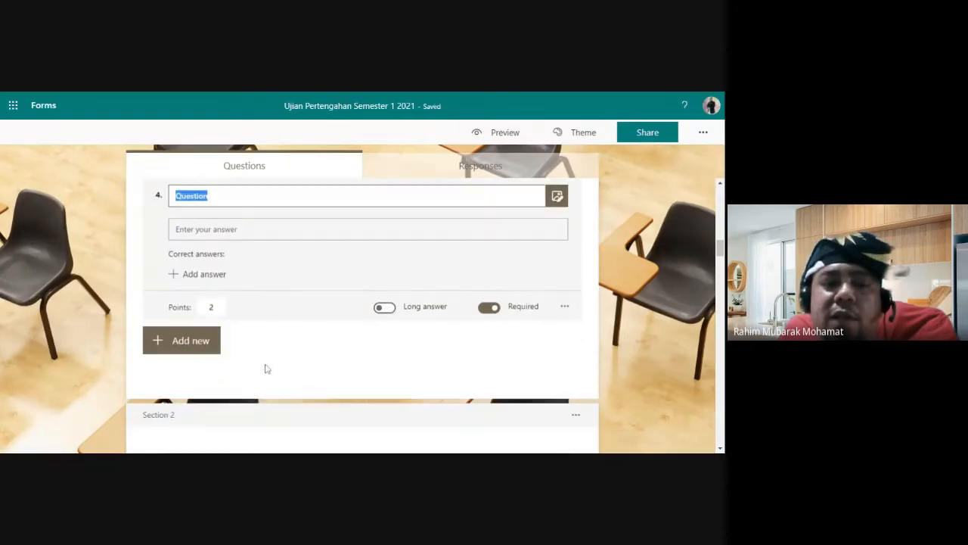
# Step: Preview the quiz to check the new question, then return to editing
pyautogui.click(504, 130)
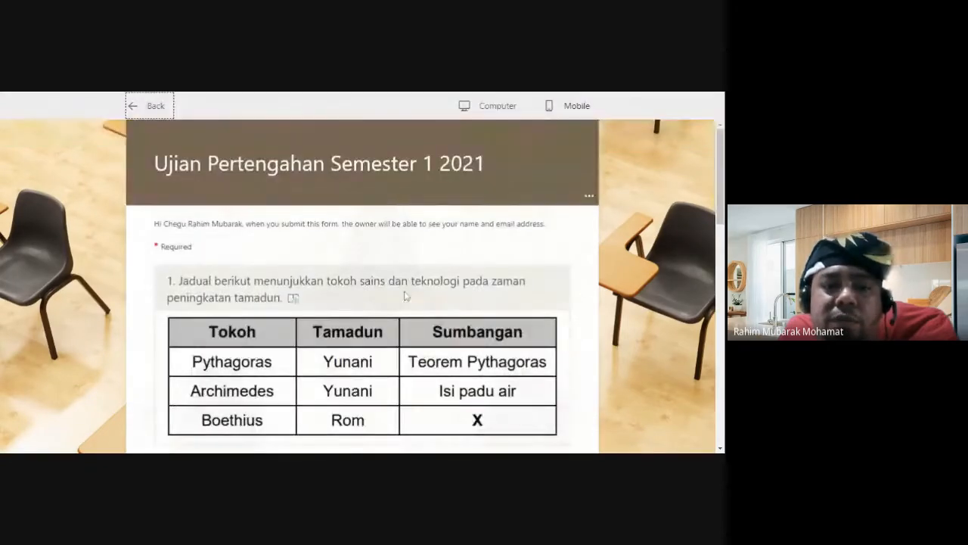
pyautogui.scroll(-3, 396, 302)
pyautogui.scroll(-5, 258, 249)
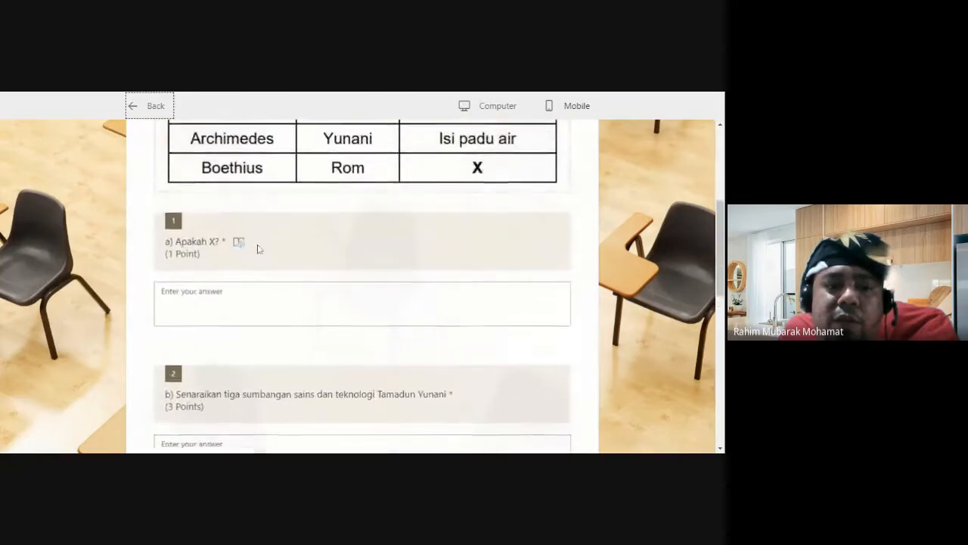
pyautogui.scroll(-6, 234, 333)
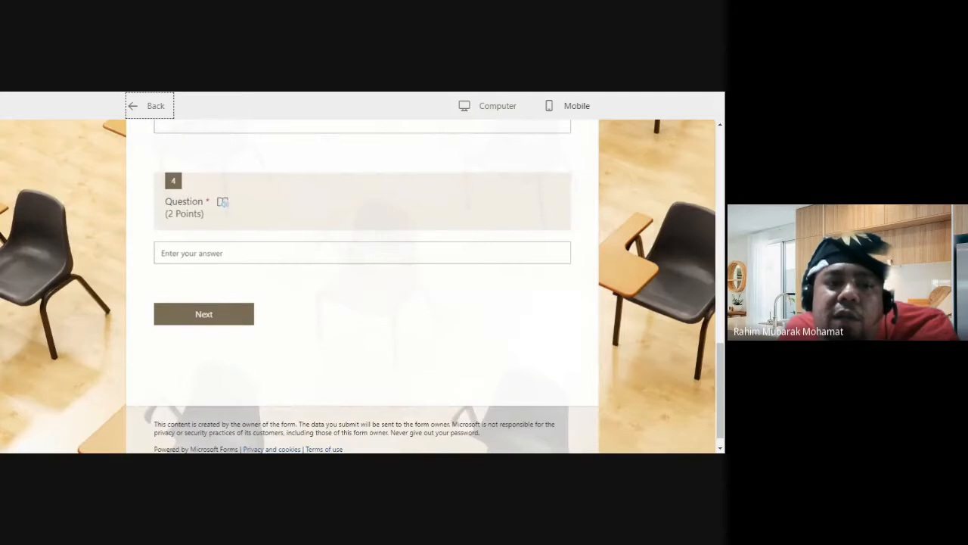
pyautogui.scroll(10, 363, 283)
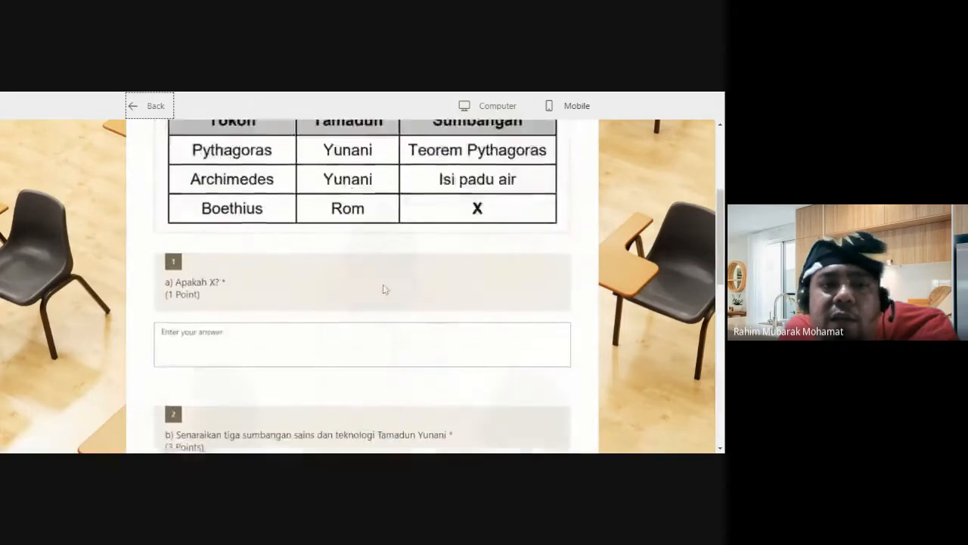
pyautogui.click(148, 110)
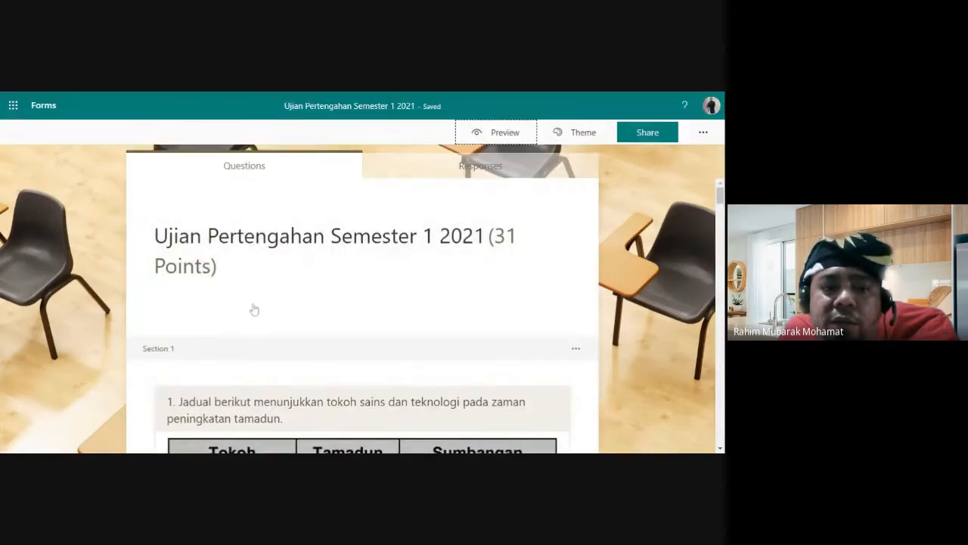
# Step: Delete the blank question 4, bringing the Microsoft Forms quiz back to 29 points
pyautogui.scroll(-8, 253, 310)
pyautogui.scroll(-4, 255, 318)
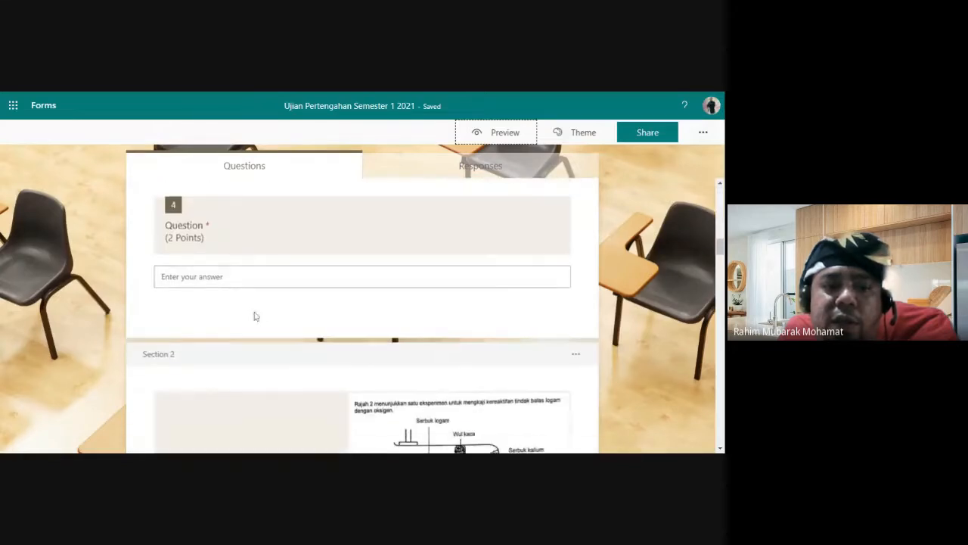
pyautogui.click(267, 231)
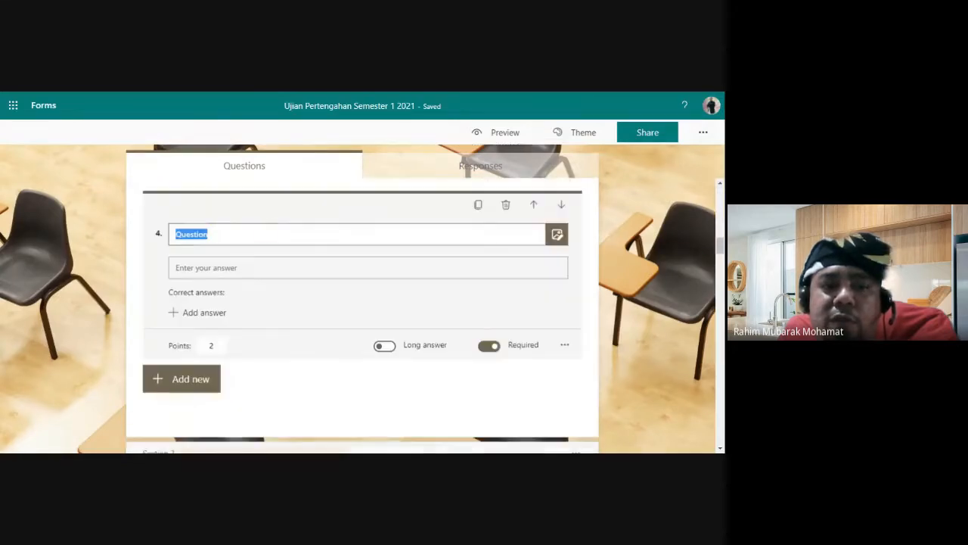
pyautogui.click(506, 205)
pyautogui.scroll(-10, 677, 344)
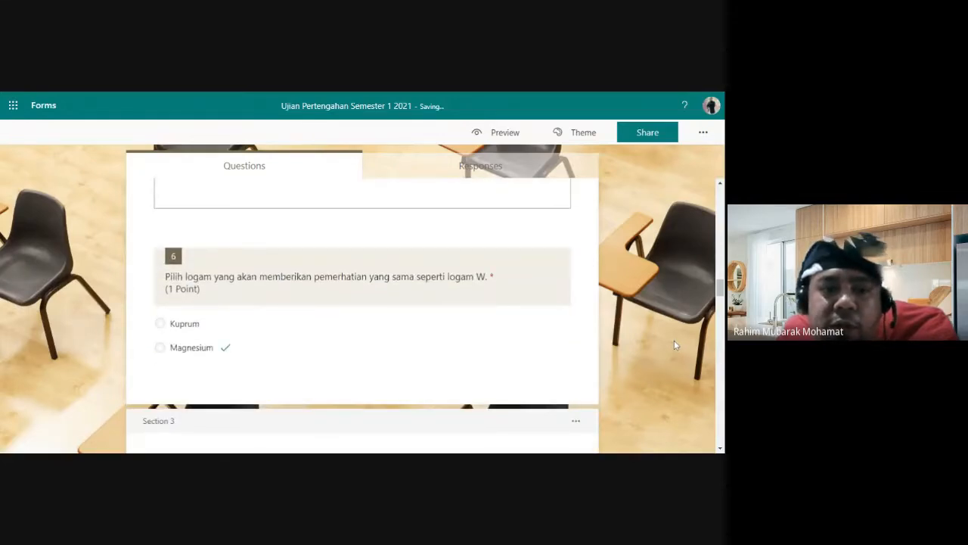
pyautogui.scroll(10, 675, 344)
pyautogui.scroll(10, 673, 343)
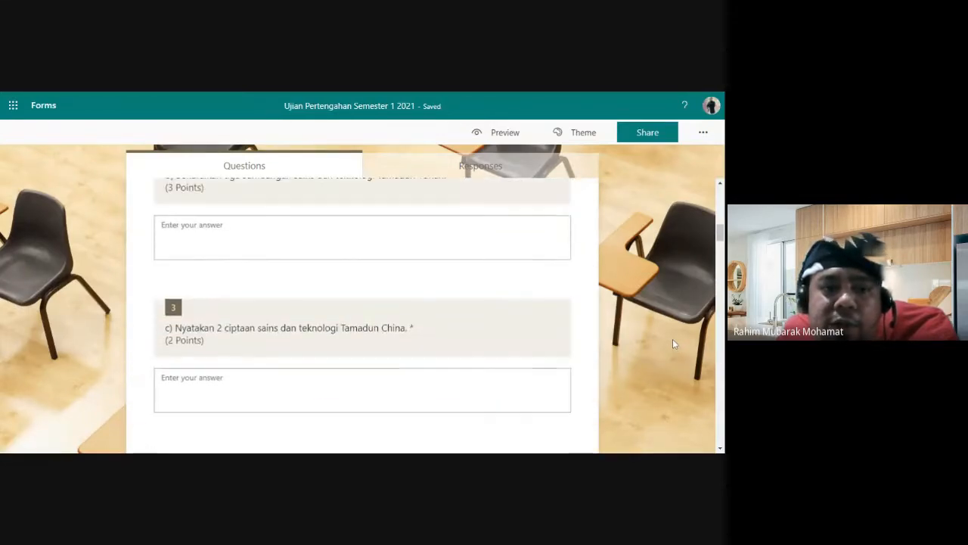
pyautogui.scroll(1, 673, 339)
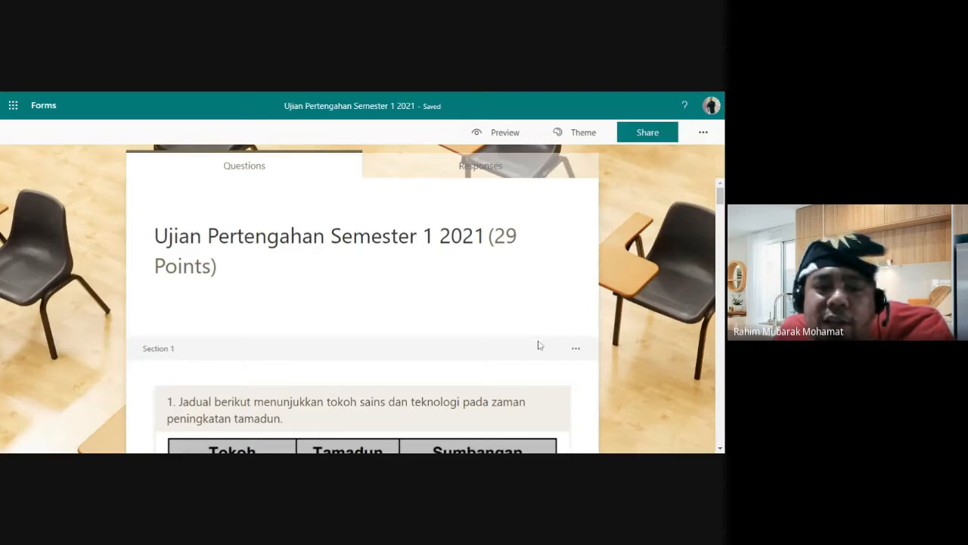
pyautogui.scroll(-3, 385, 372)
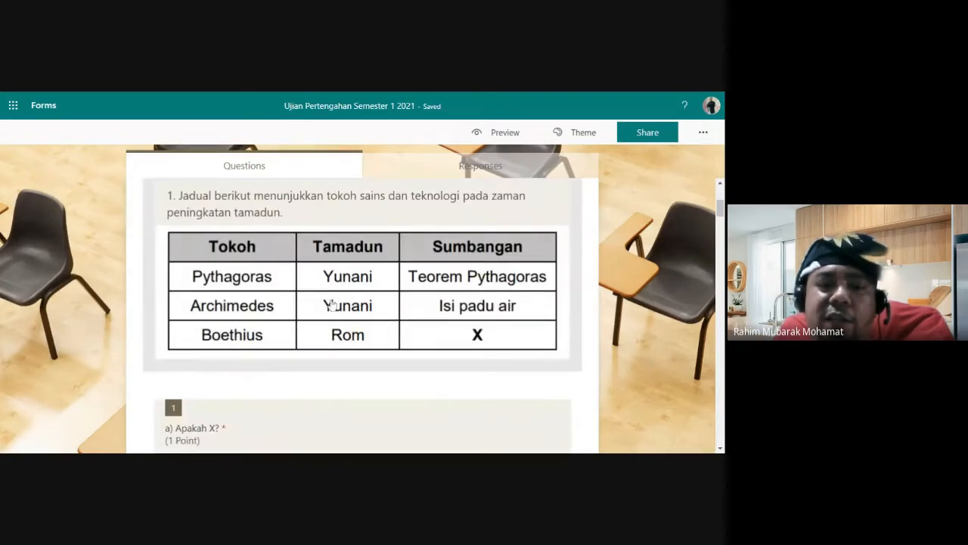
pyautogui.scroll(1, 382, 338)
pyautogui.scroll(-2, 465, 276)
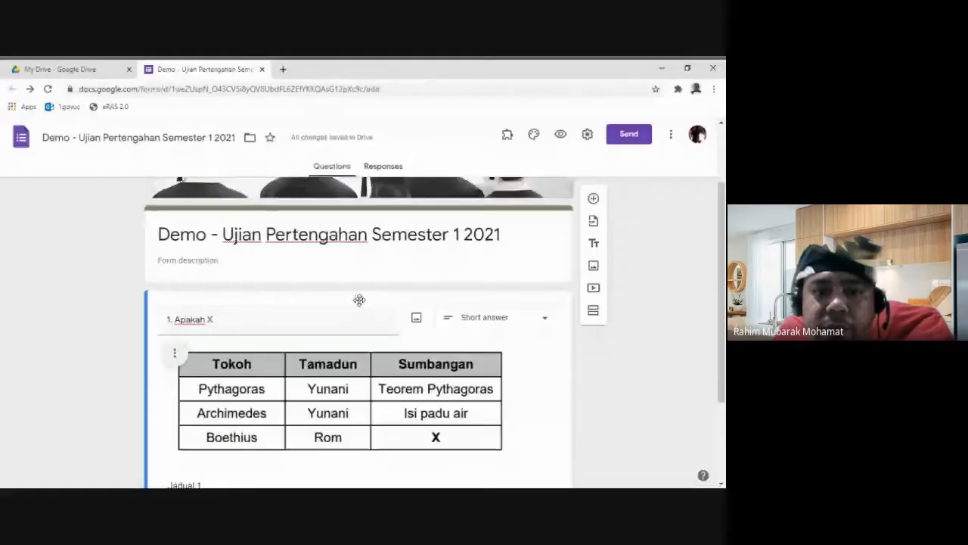
# Step: Delete the Jadual 1 question and add a second, untitled section after the title section
pyautogui.scroll(-2, 358, 298)
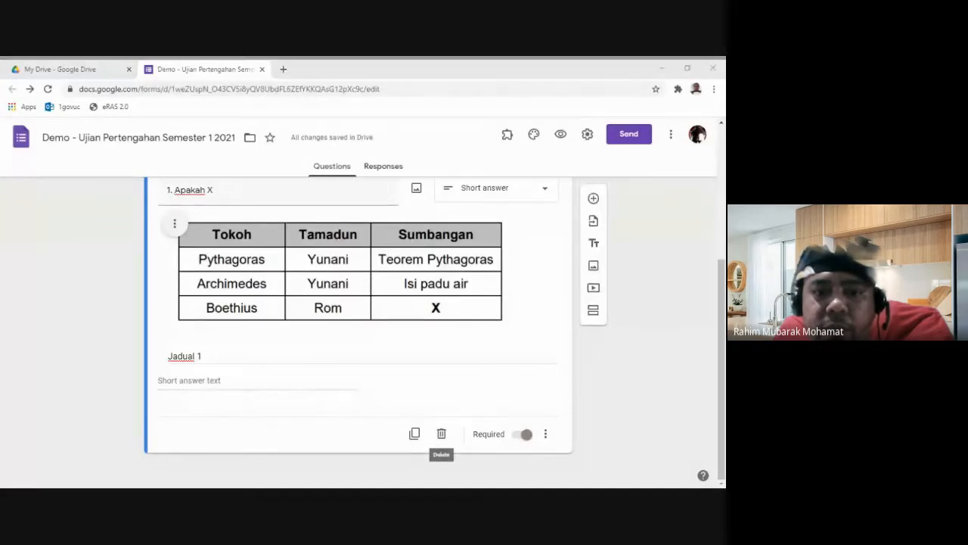
pyautogui.click(442, 433)
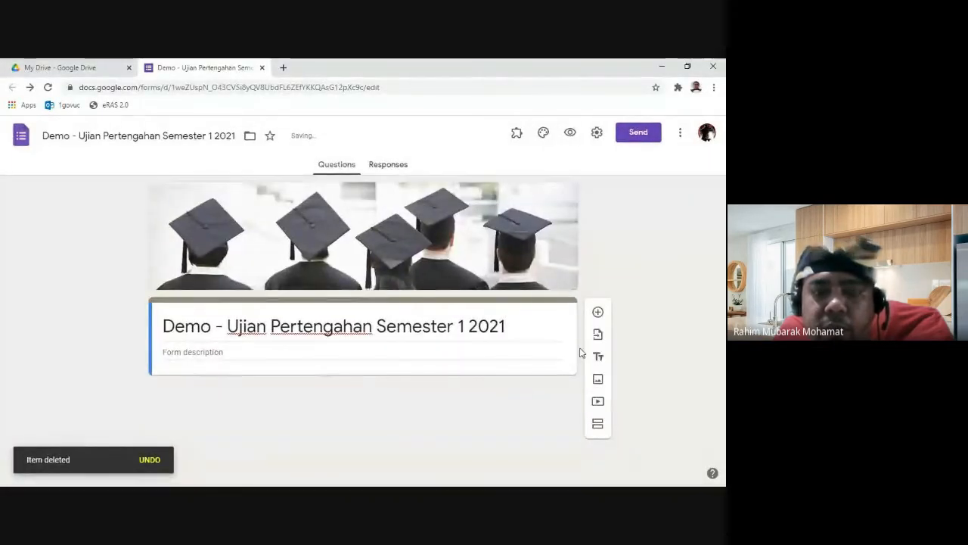
pyautogui.click(597, 424)
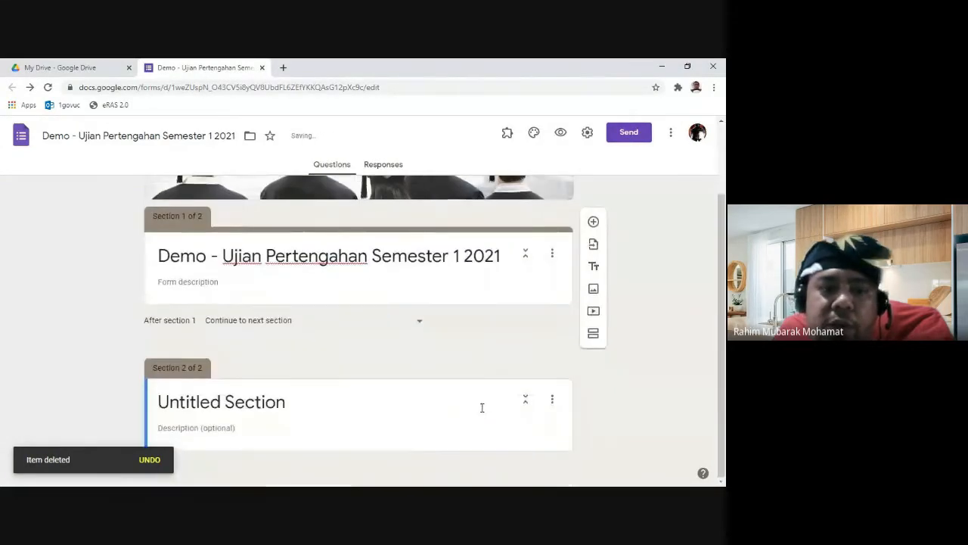
pyautogui.click(359, 398)
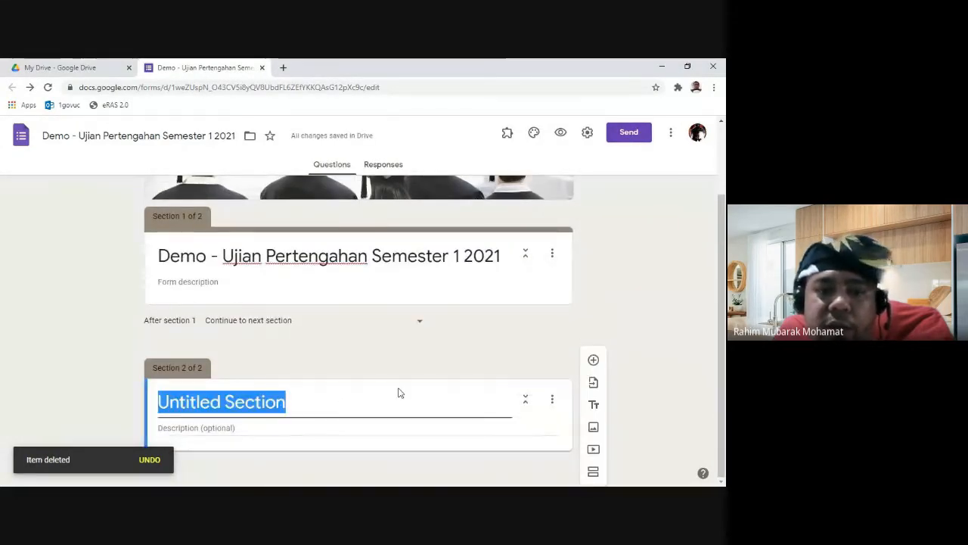
pyautogui.click(372, 427)
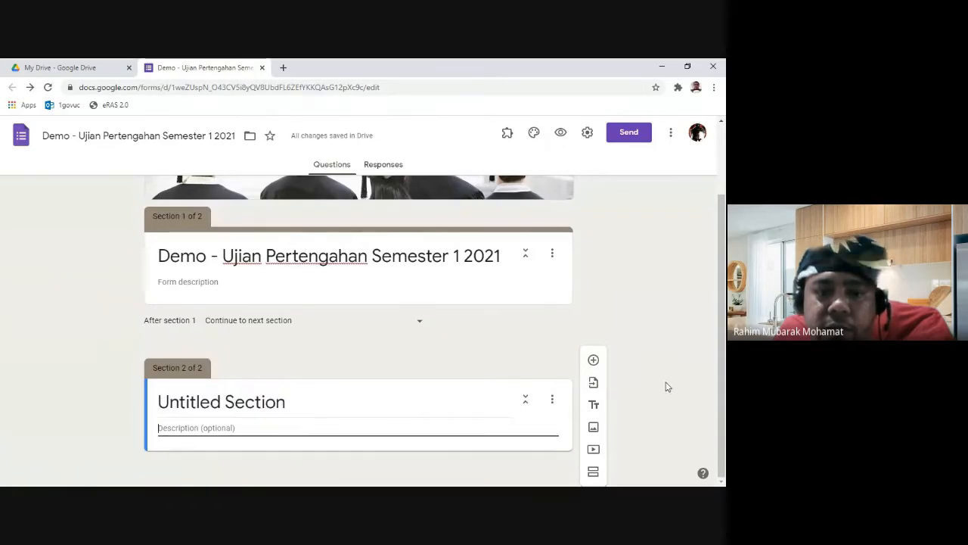
pyautogui.click(369, 409)
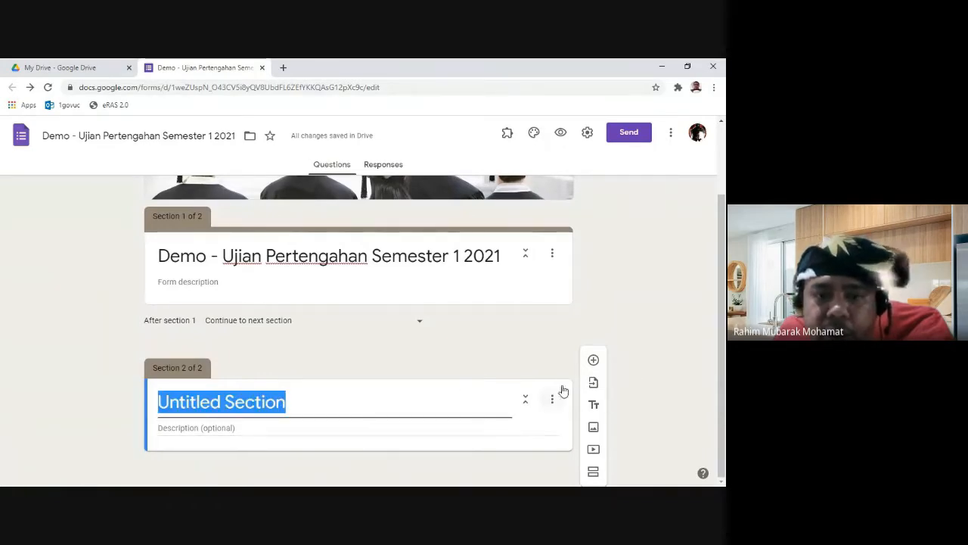
# Step: Upload the Sejarah 1 table image (Tokoh, Tamadun, Sumbangan) into the second section
pyautogui.click(594, 428)
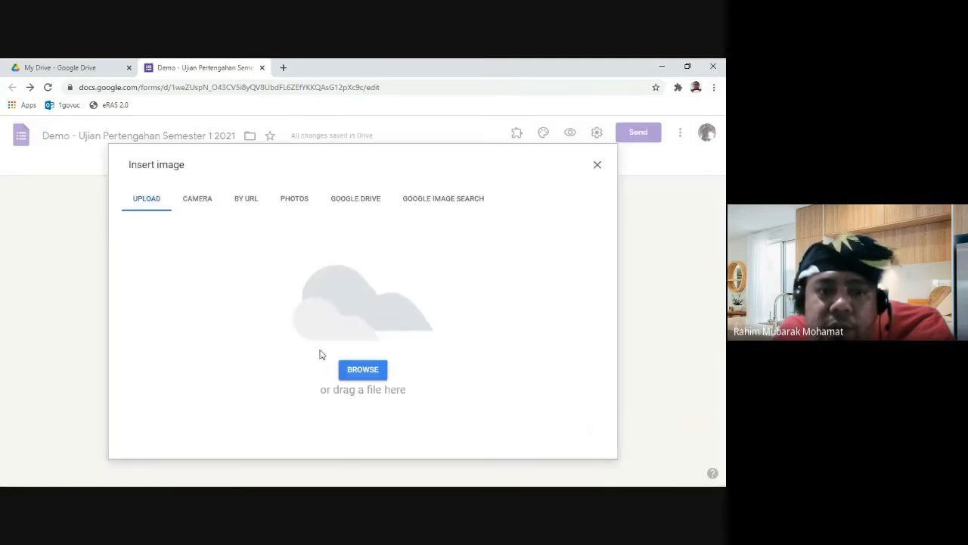
pyautogui.click(355, 370)
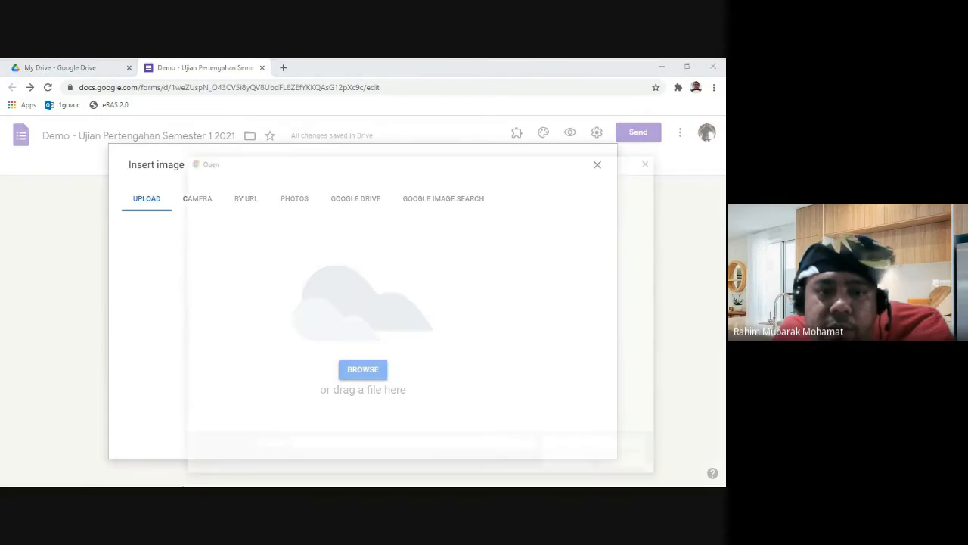
pyautogui.click(560, 249)
pyautogui.click(571, 463)
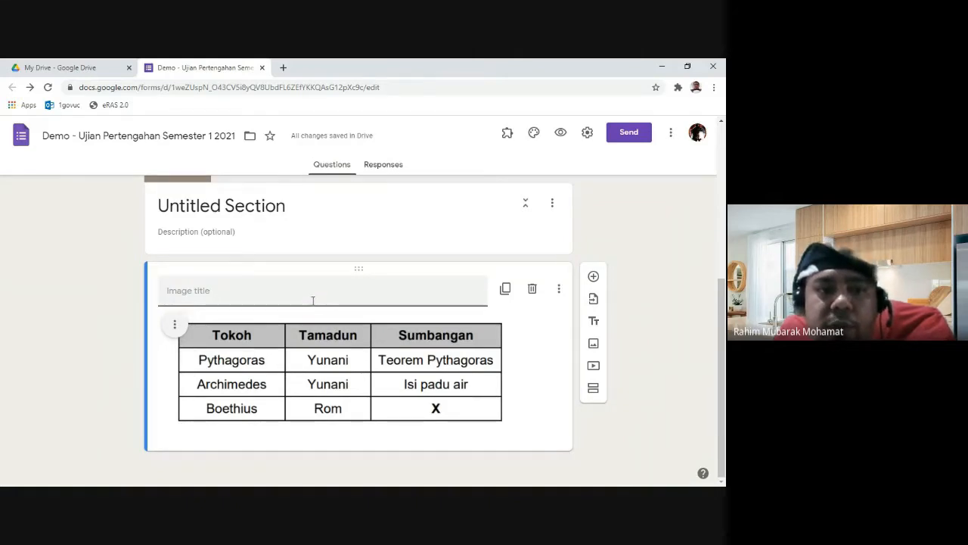
# Step: Rename the second section to 'Soalan 1' and select the table image below it
pyautogui.click(258, 206)
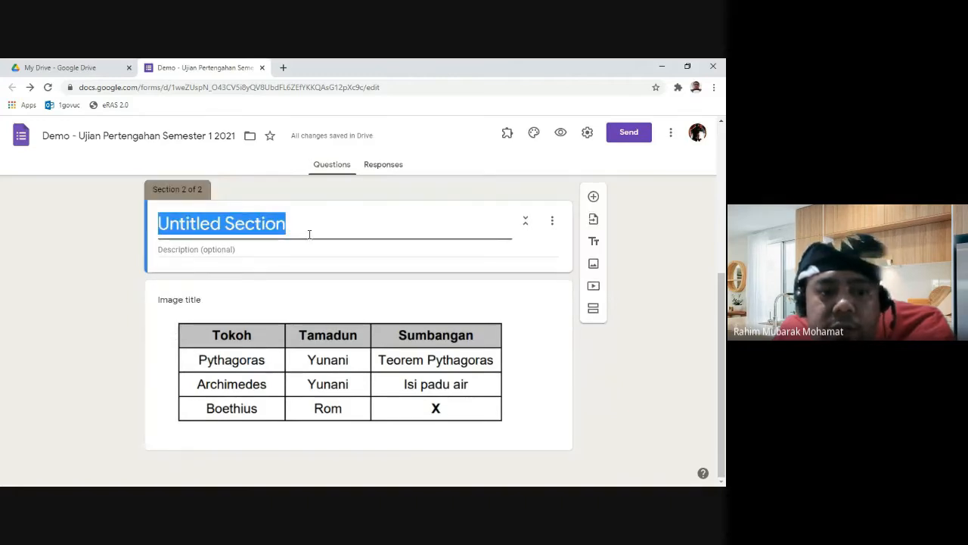
pyautogui.write('Soalan ')
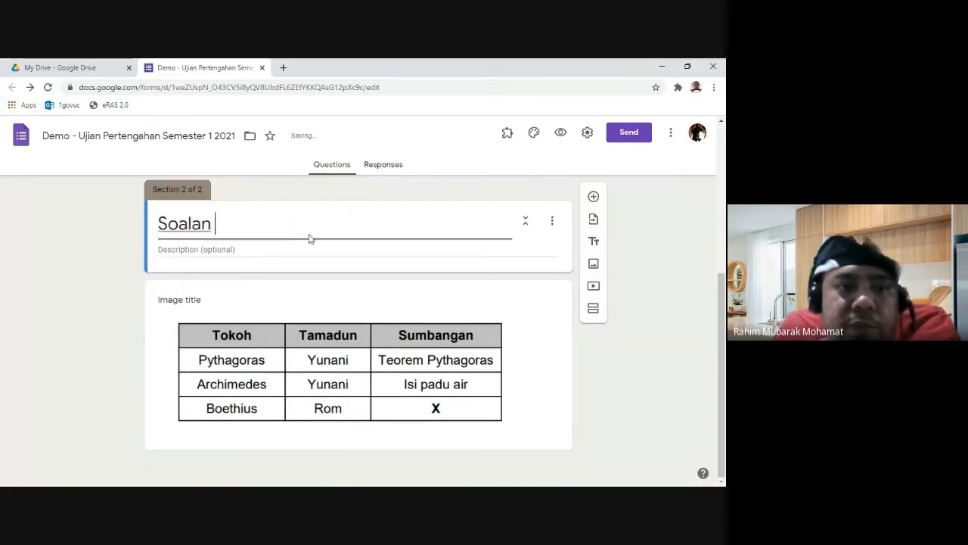
pyautogui.write('1')
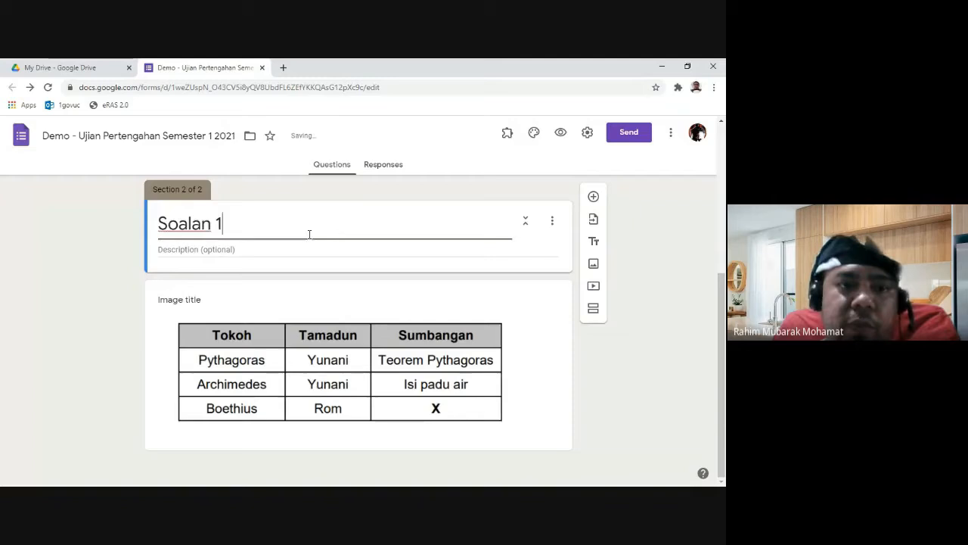
pyautogui.click(198, 302)
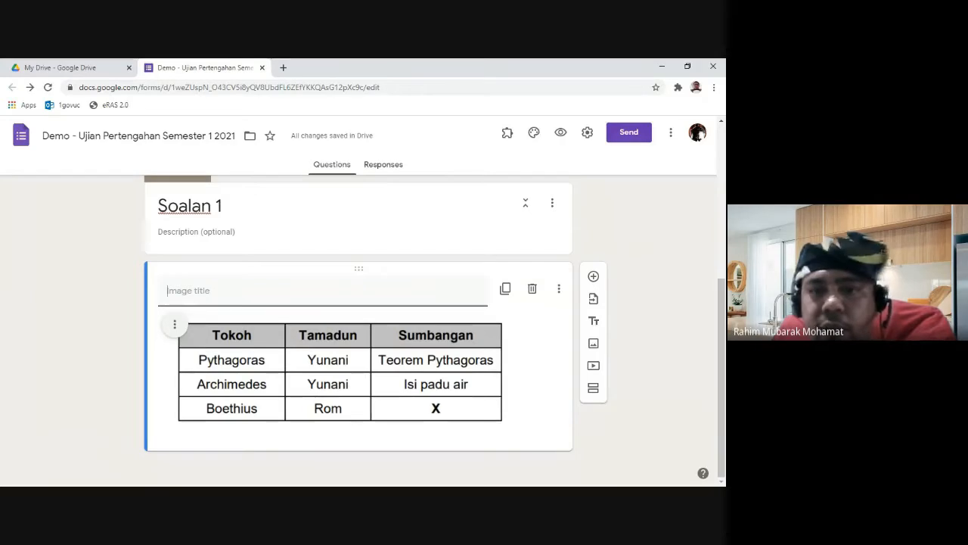
pyautogui.hotkey('alt', 'Tab')
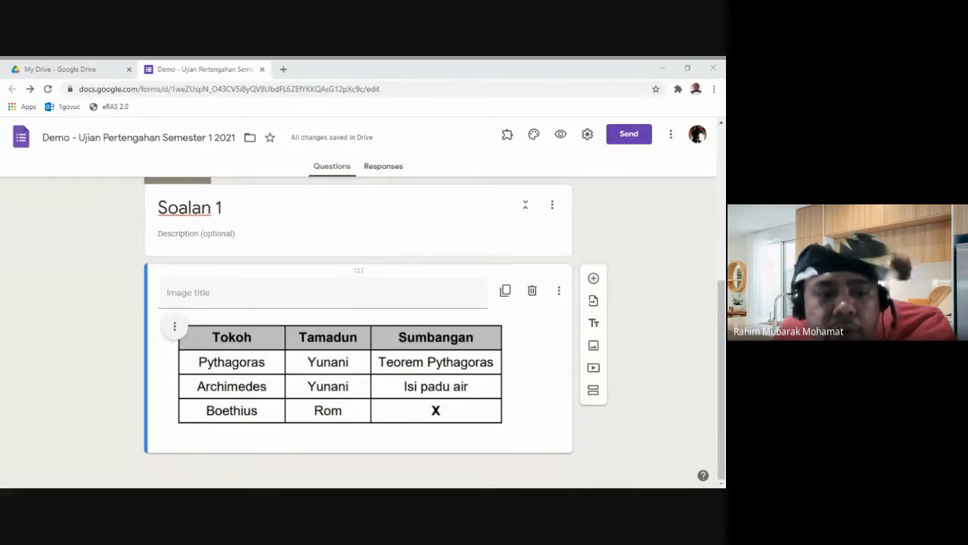
# Step: Title the table image '1. Jadual berikut menunjukkan tokoh sains dan teknologi pada zaman peningkatan tamadun.'
pyautogui.click(233, 292)
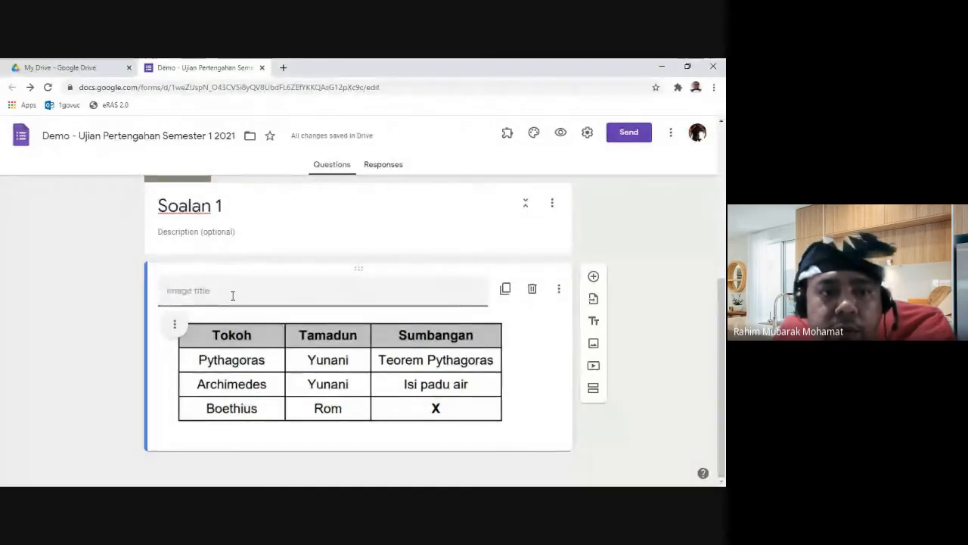
pyautogui.write('1. Jadual berikut menunjukkan tokoh sains dan teknologi pada zaman peningkatan tamadun.')
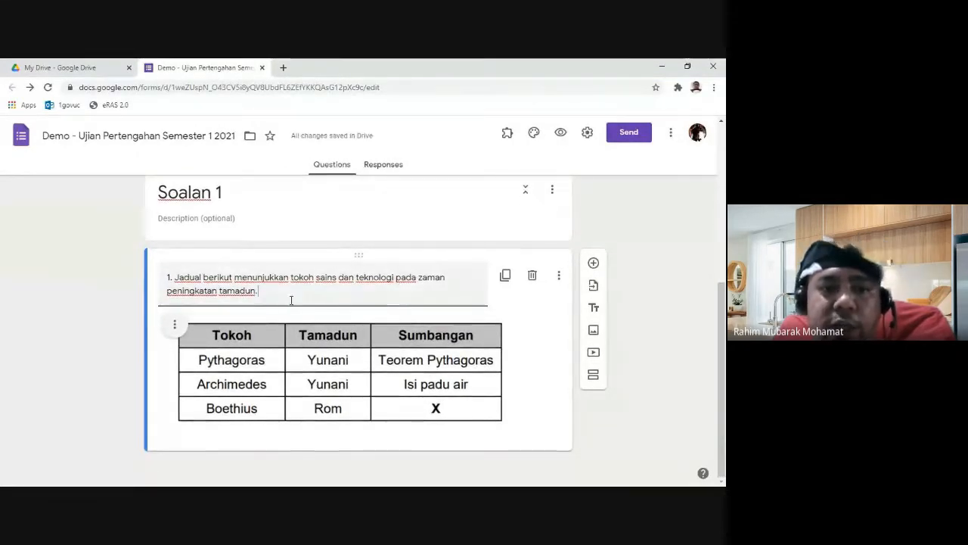
pyautogui.click(616, 424)
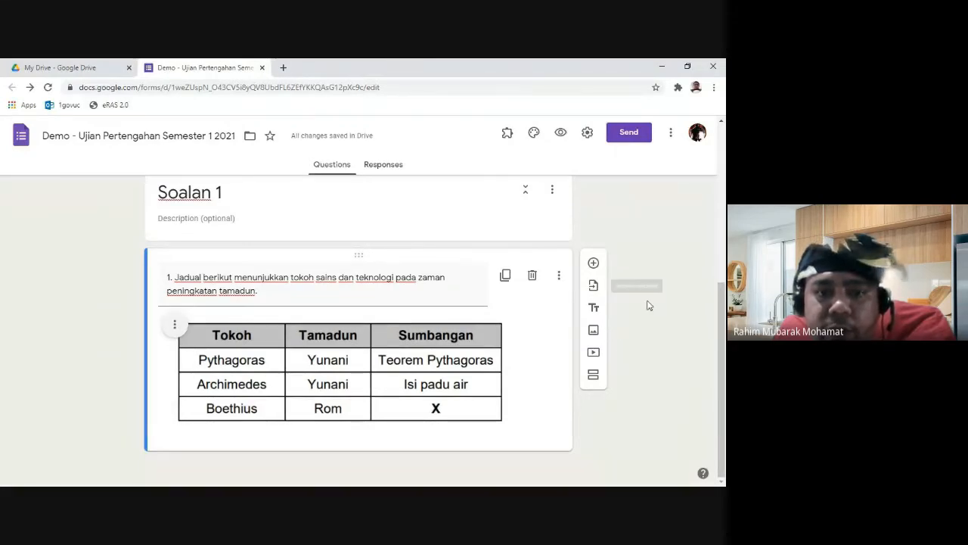
# Step: Add a question below the image reading 'a) Apakah X?'
pyautogui.click(593, 264)
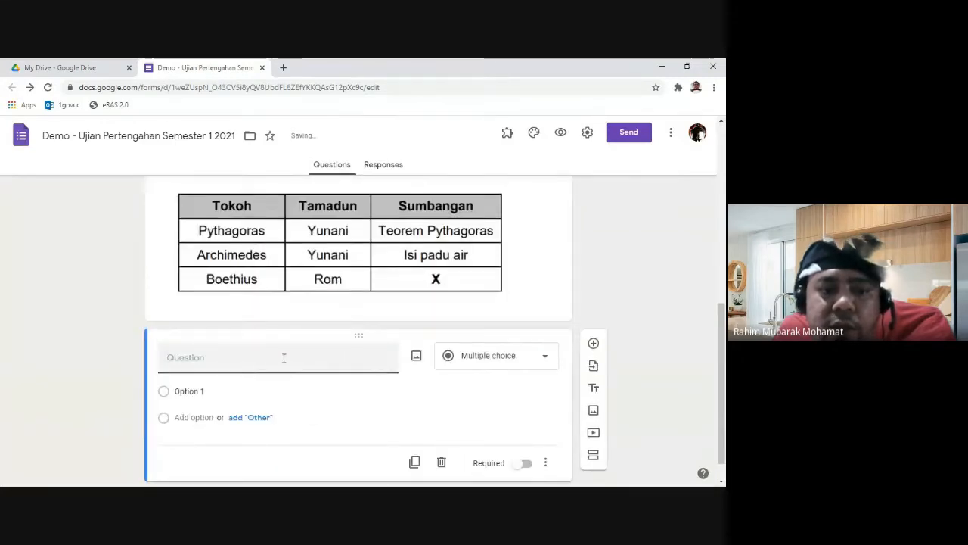
pyautogui.hotkey('alt', 'Tab')
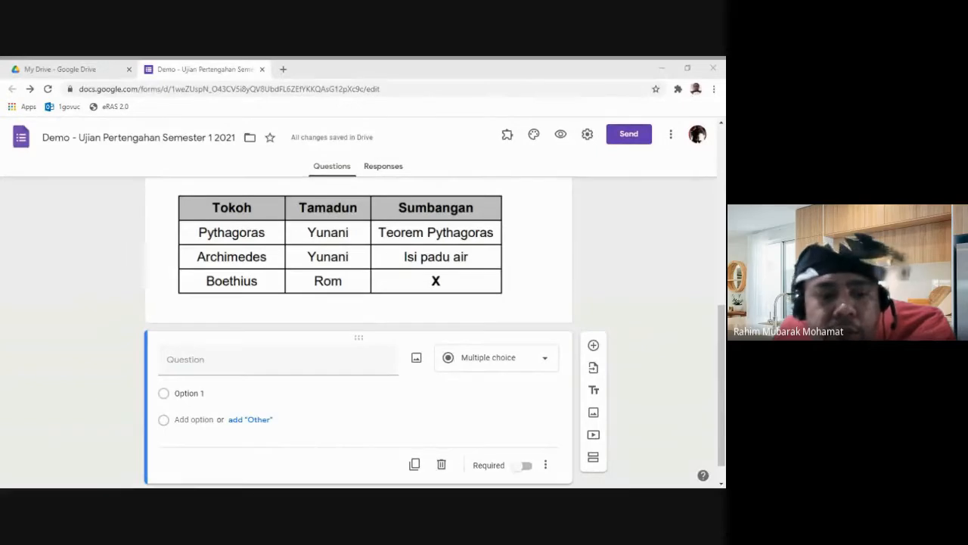
pyautogui.hotkey('alt', 'Tab')
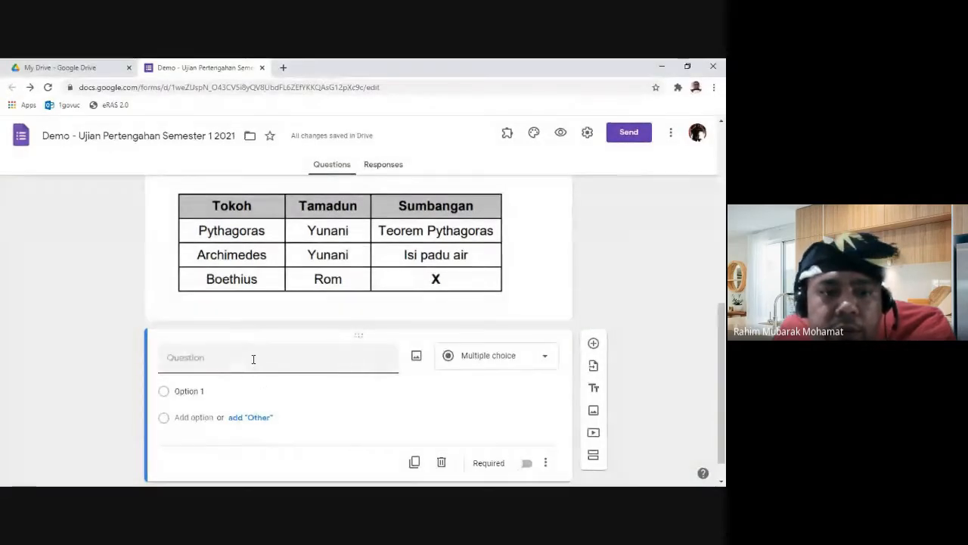
pyautogui.write('a)')
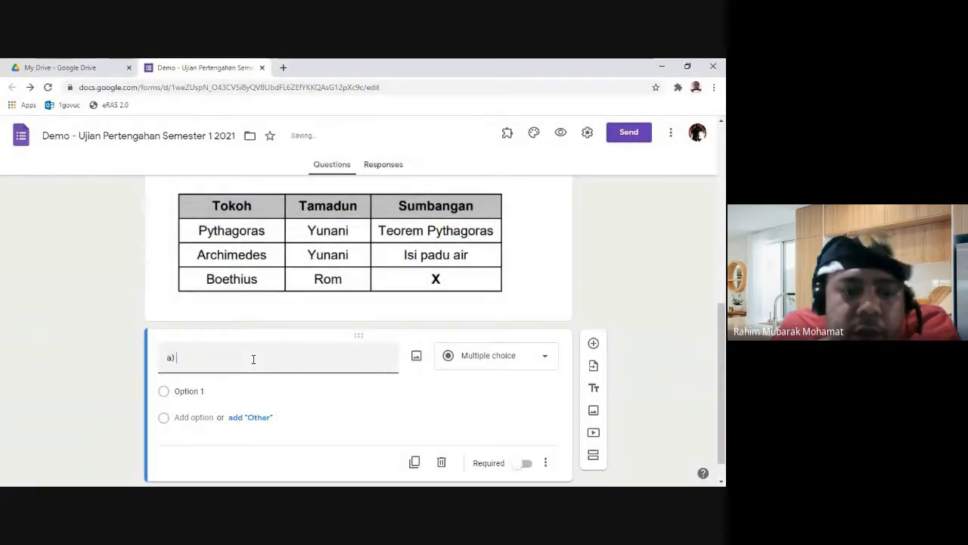
pyautogui.write('a) Apakah X?')
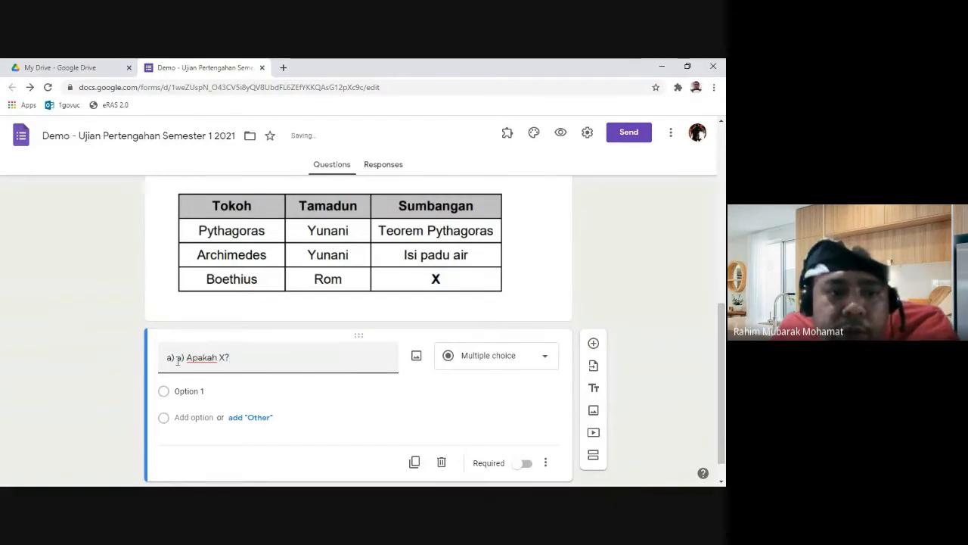
pyautogui.click(184, 358)
pyautogui.press('BackSpace')
pyautogui.press('BackSpace')
pyautogui.press('BackSpace')
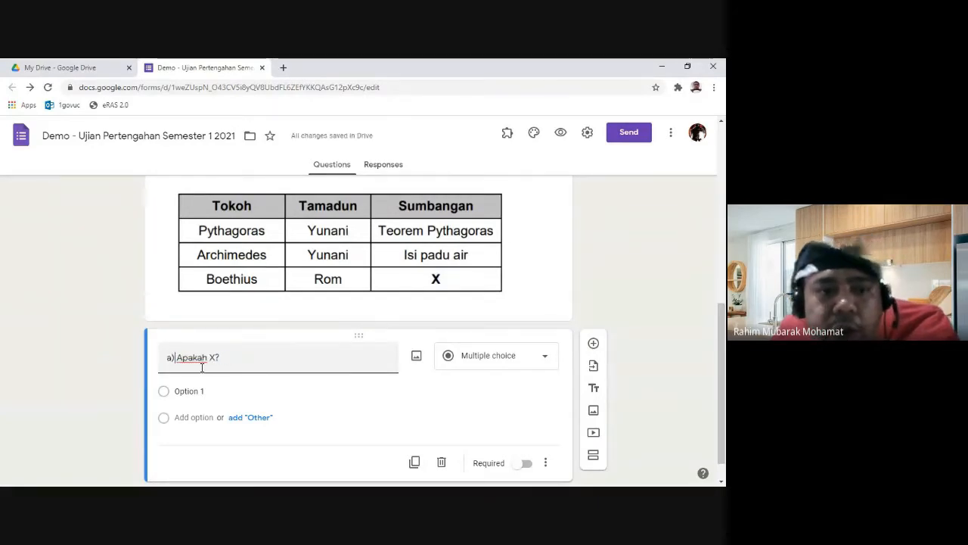
# Step: Make 'a) Apakah X?' a required Paragraph question
pyautogui.click(542, 358)
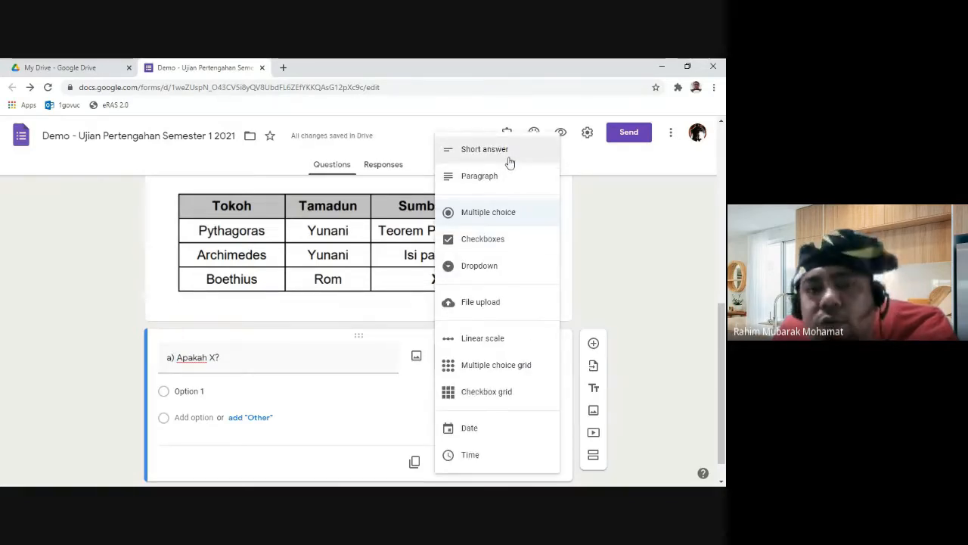
pyautogui.click(511, 182)
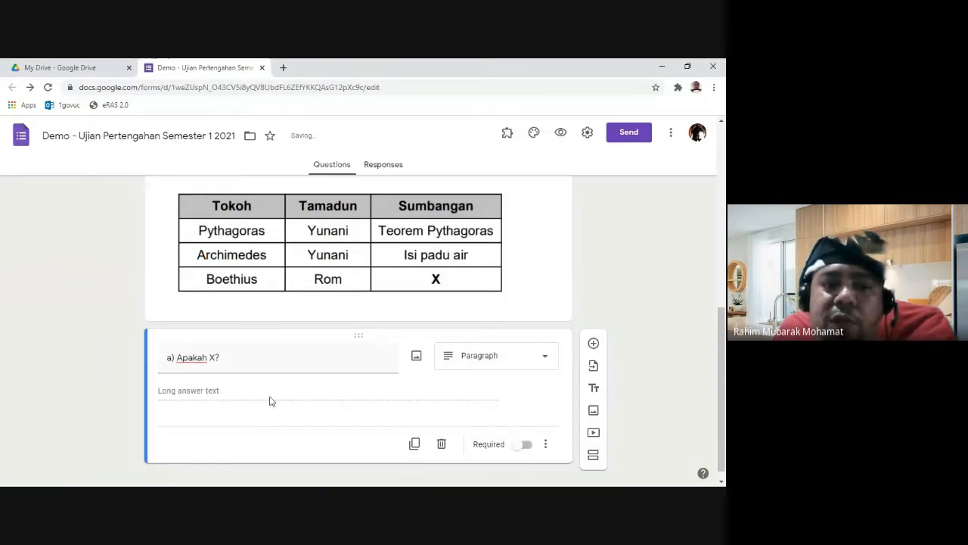
pyautogui.click(524, 445)
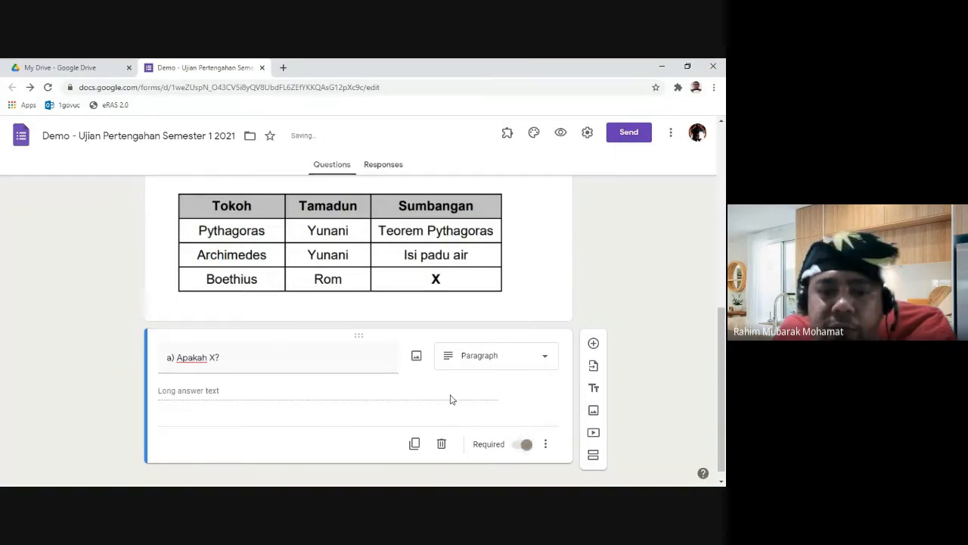
pyautogui.scroll(-1, 473, 391)
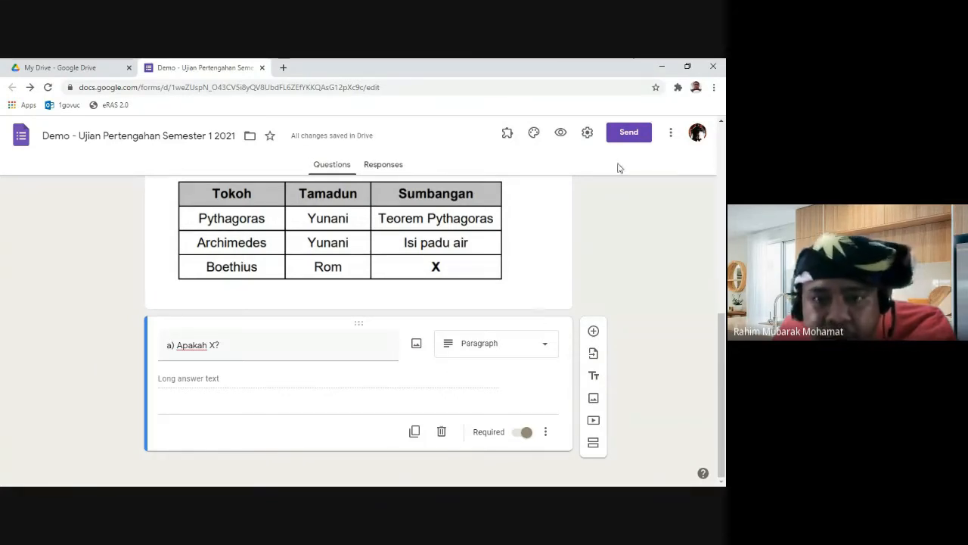
# Step: Preview the Soalan 1 page and confirm leaving 'a) Apakah X?' blank triggers the required warning
pyautogui.click(560, 132)
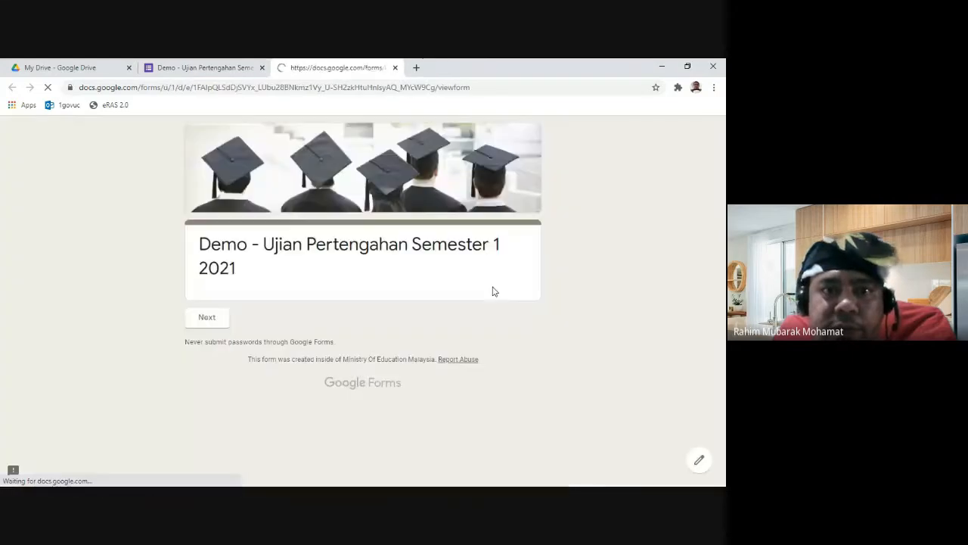
pyautogui.click(222, 324)
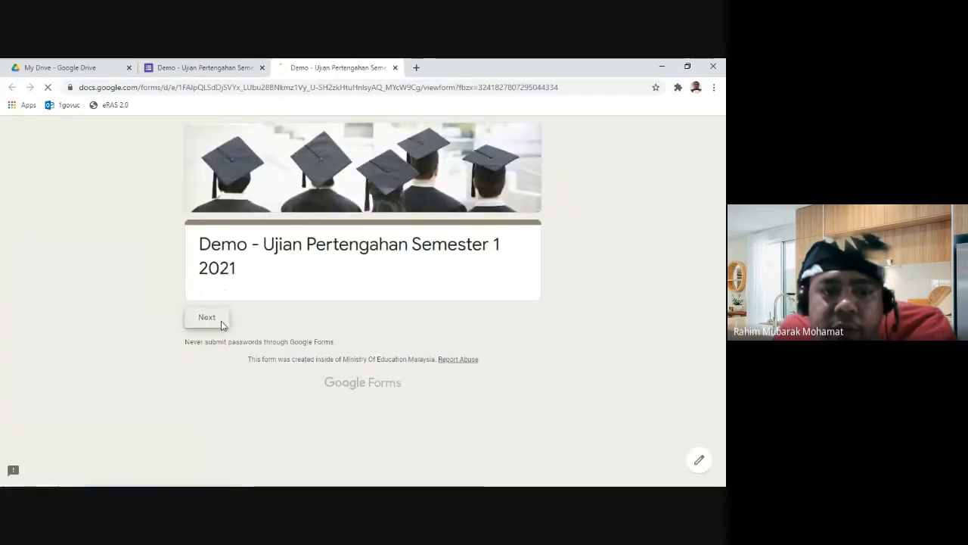
pyautogui.scroll(-1, 562, 347)
pyautogui.scroll(-2, 562, 347)
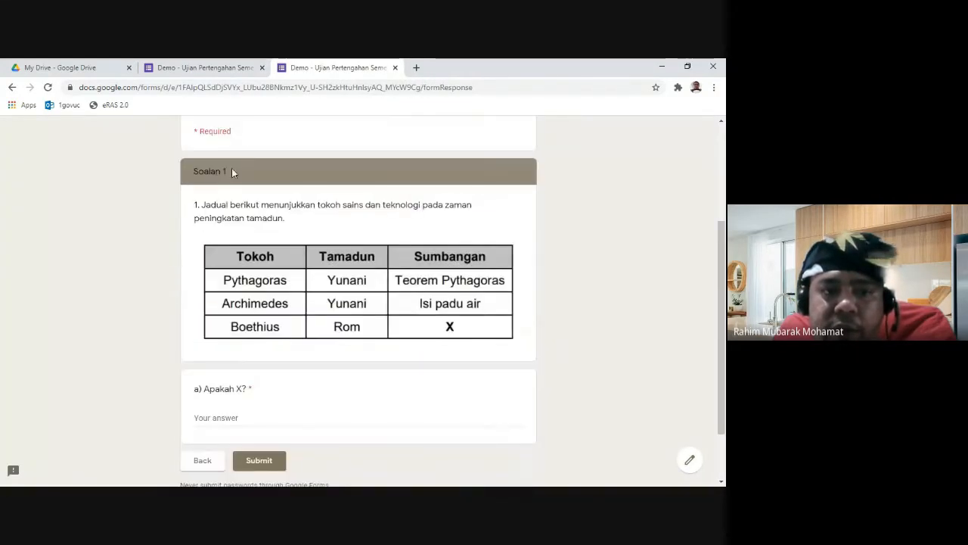
pyautogui.scroll(-1, 209, 209)
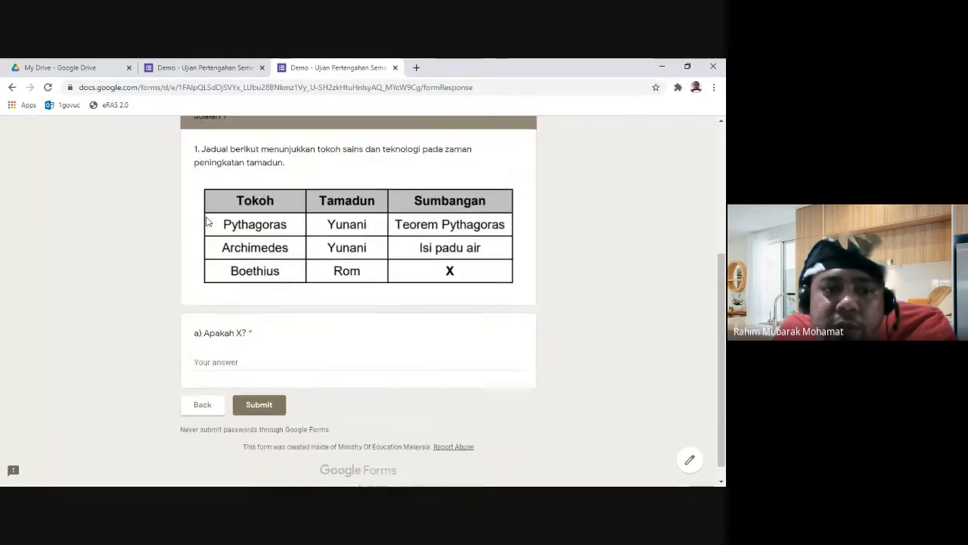
pyautogui.click(231, 361)
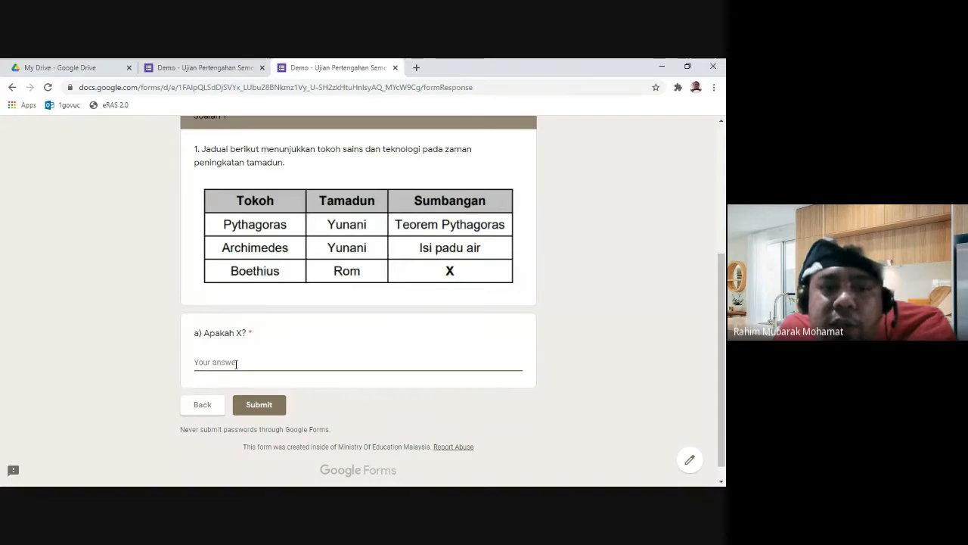
pyautogui.click(214, 403)
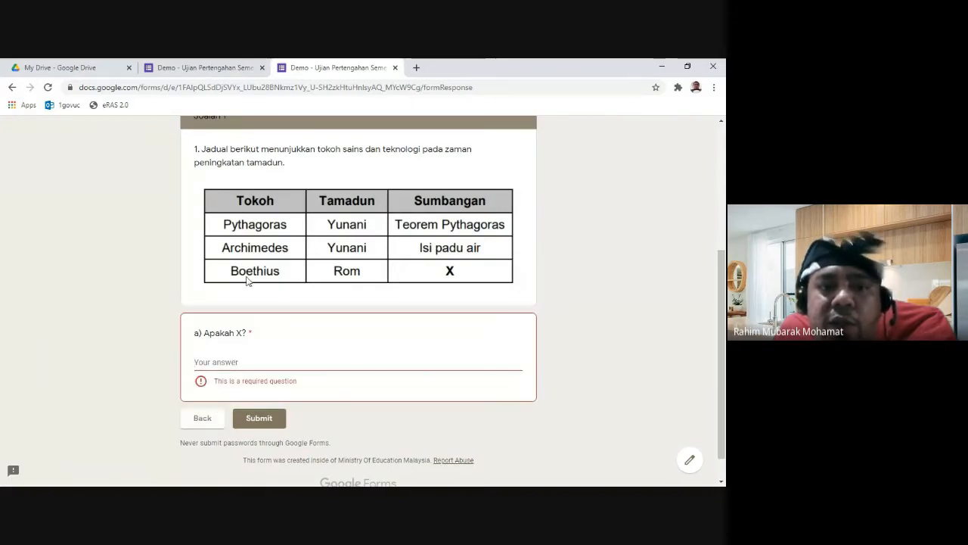
pyautogui.scroll(2, 335, 255)
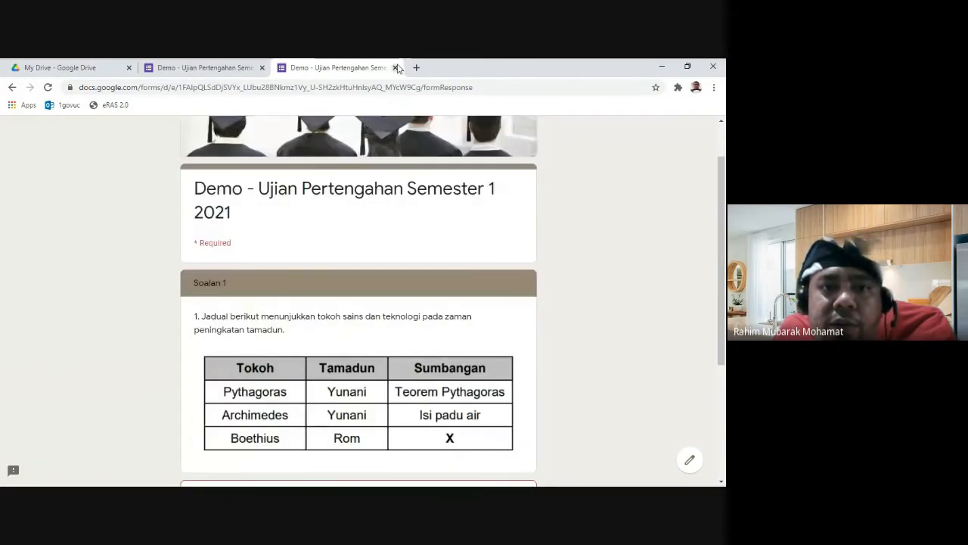
# Step: Close the preview and change 'a) Apakah X?' from Paragraph to Short answer
pyautogui.click(396, 68)
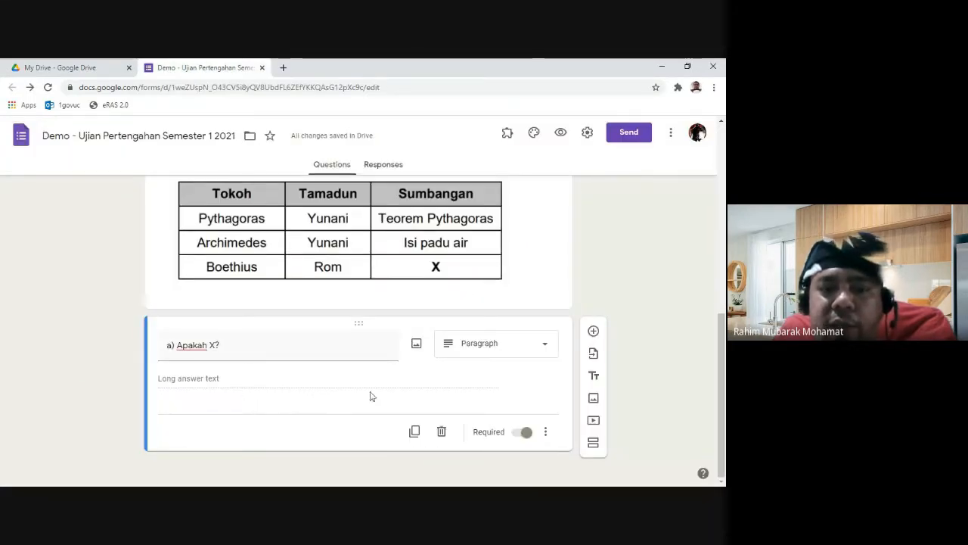
pyautogui.click(545, 436)
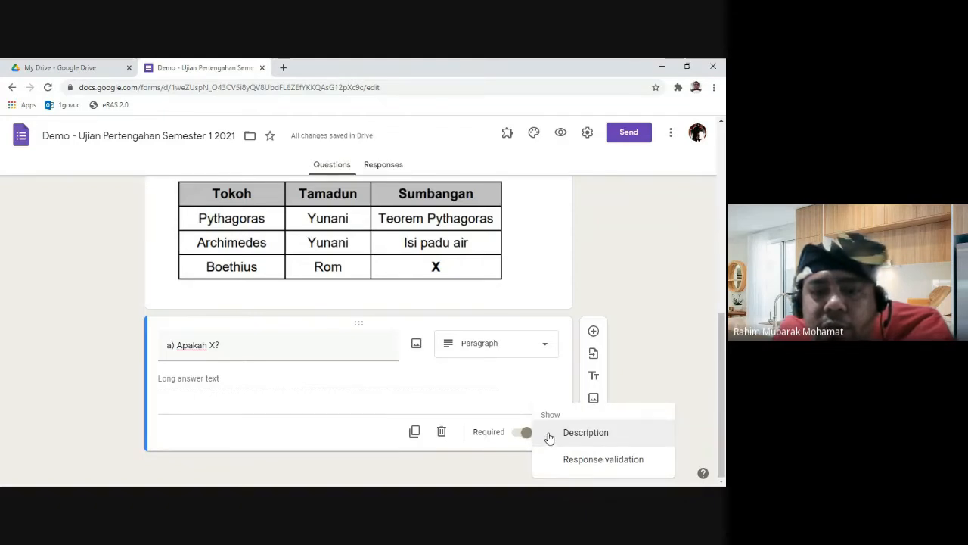
pyautogui.click(560, 385)
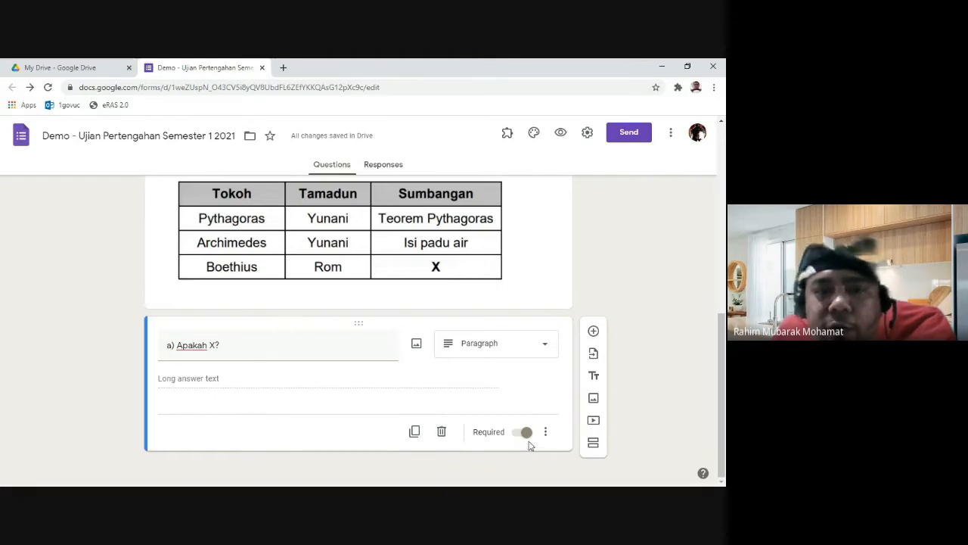
pyautogui.scroll(3, 435, 380)
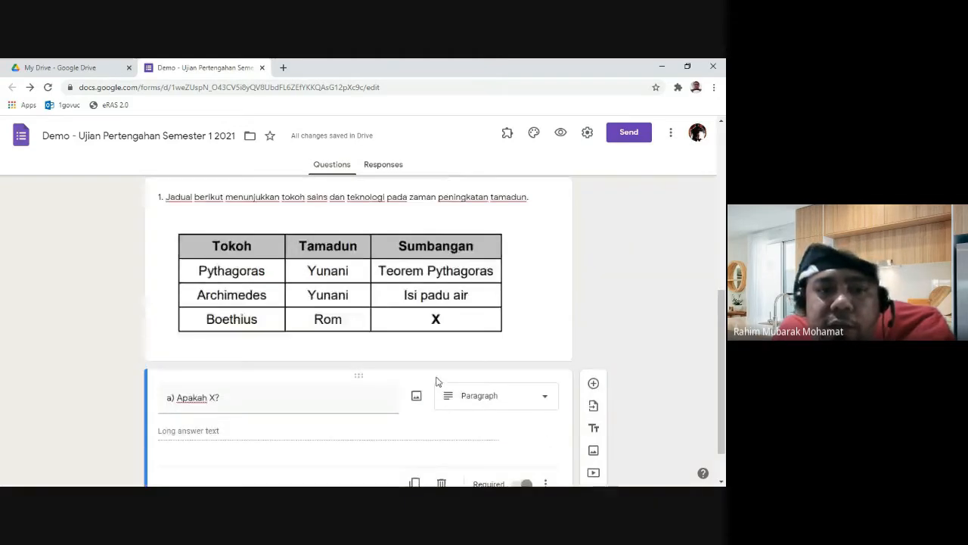
pyautogui.scroll(-3, 436, 381)
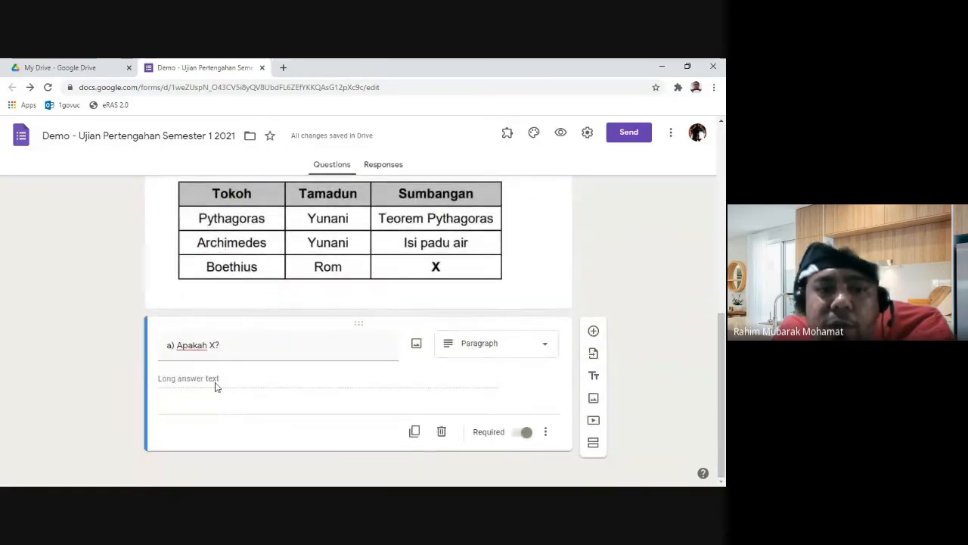
pyautogui.click(525, 349)
pyautogui.click(525, 152)
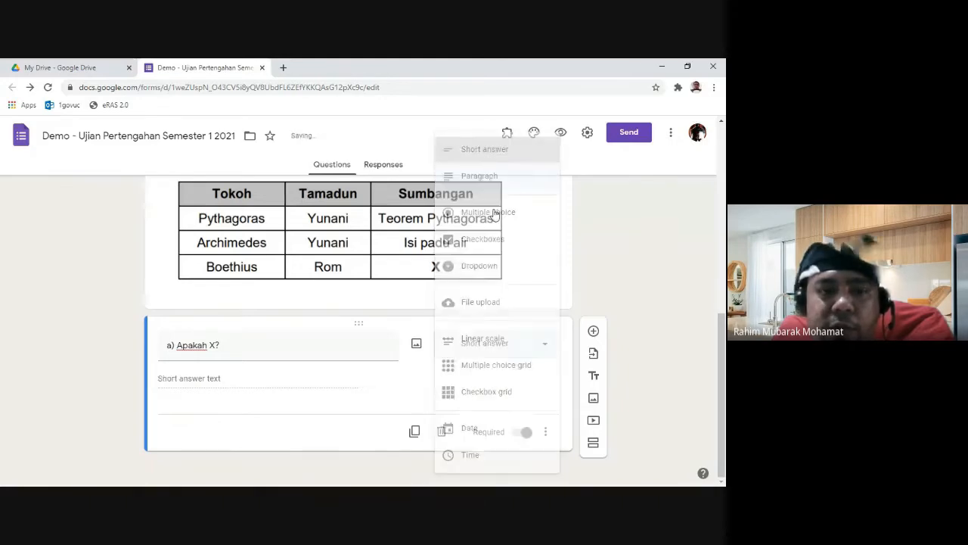
pyautogui.scroll(1, 264, 381)
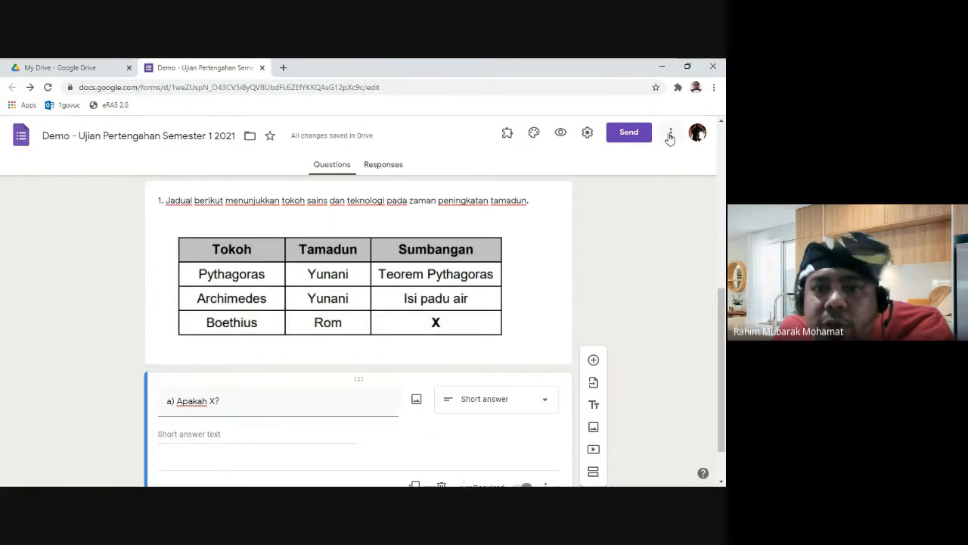
# Step: Turn on 'Make this a quiz' in the Quizzes settings and save
pyautogui.click(588, 134)
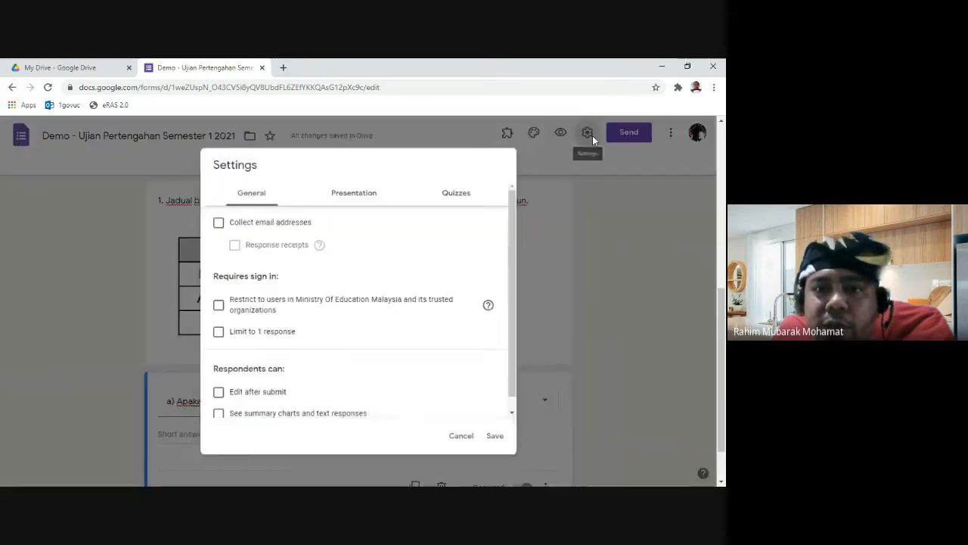
pyautogui.click(459, 191)
pyautogui.click(217, 214)
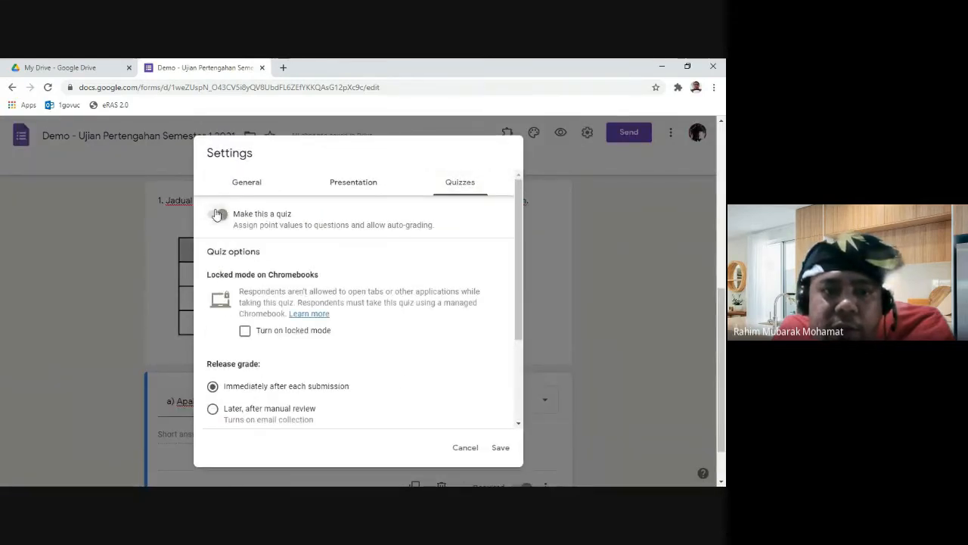
pyautogui.click(499, 448)
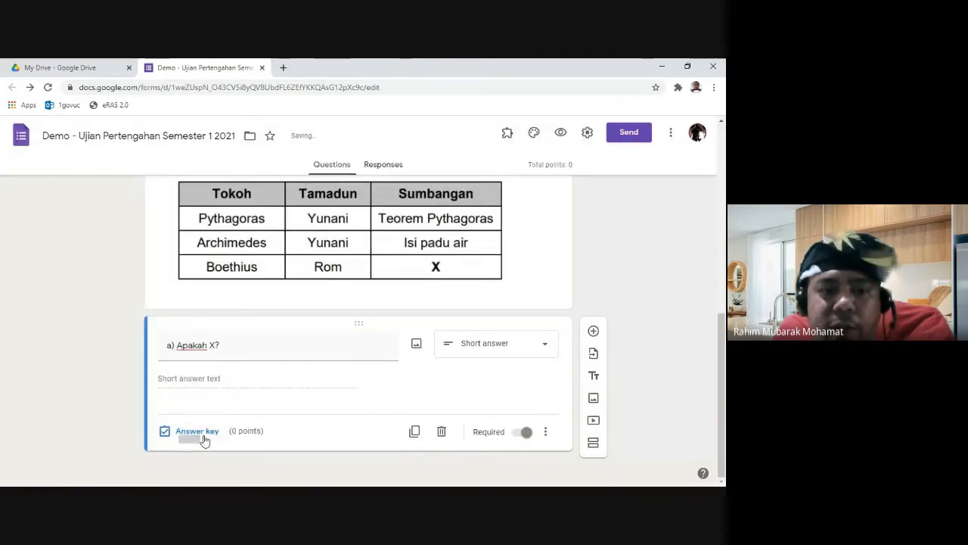
# Step: Open the answer key for 'a) Apakah X?' and add 'Asasdak' as a correct answer
pyautogui.click(203, 437)
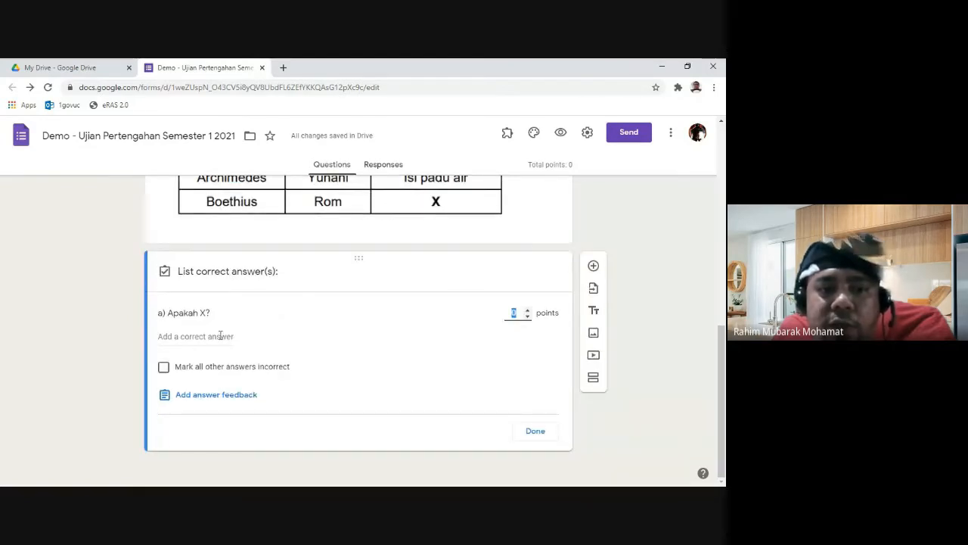
pyautogui.click(217, 336)
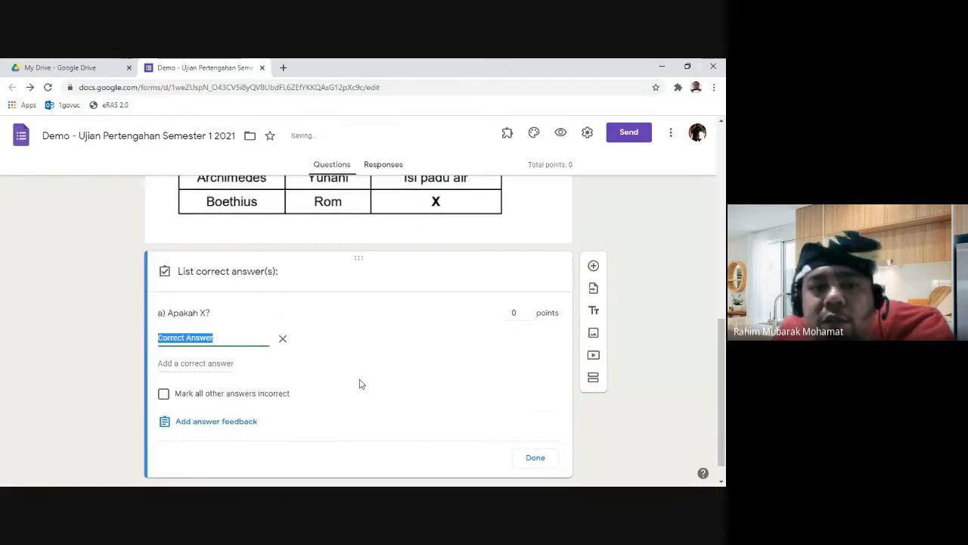
pyautogui.scroll(1, 368, 389)
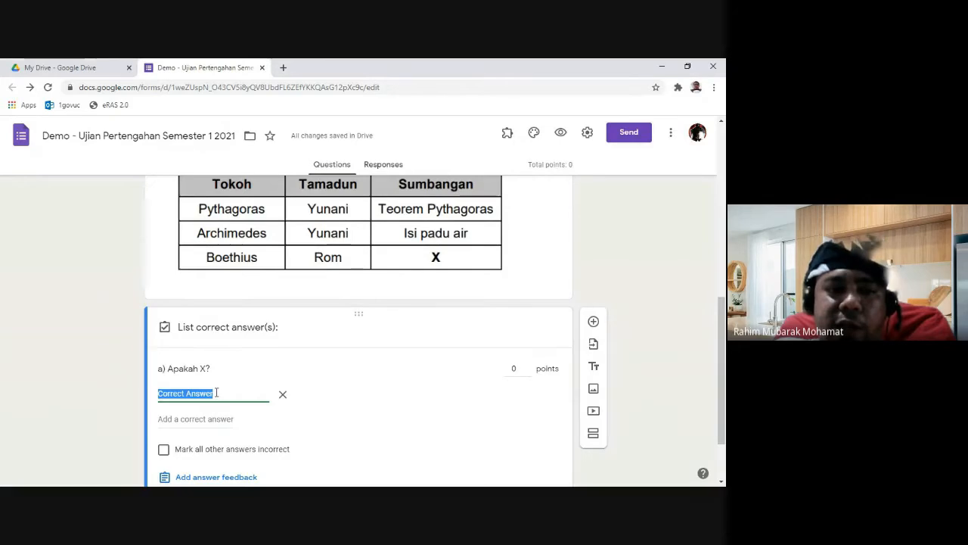
pyautogui.write('A')
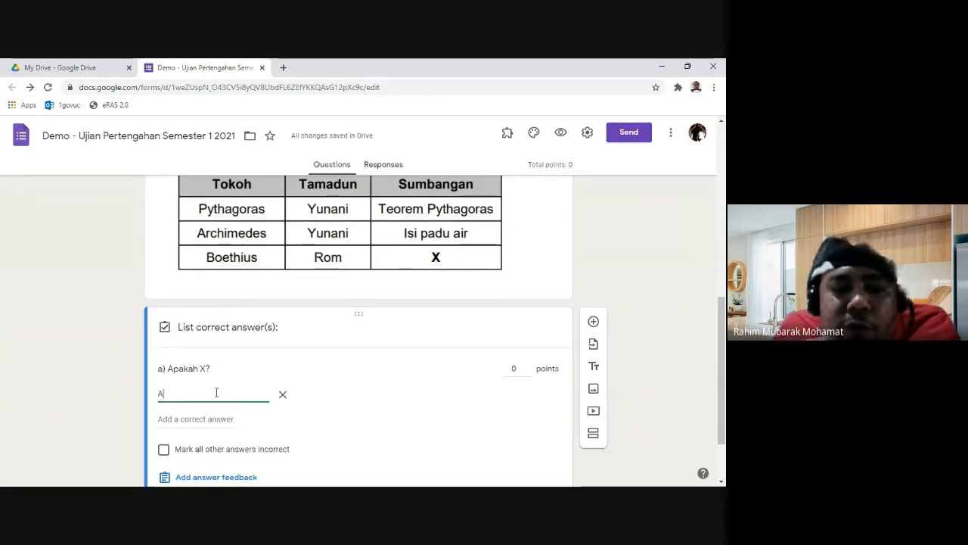
pyautogui.write('sasdak')
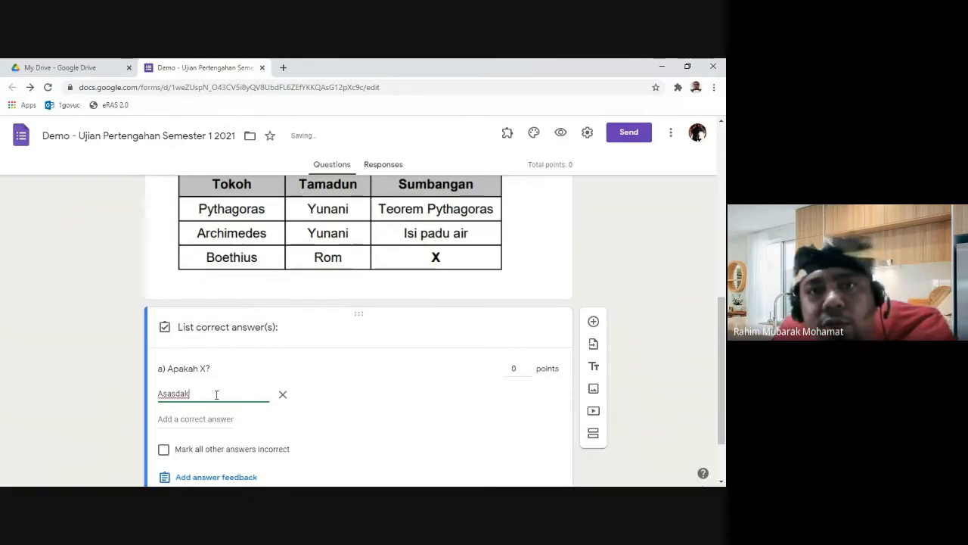
pyautogui.scroll(-1, 217, 400)
pyautogui.scroll(-1, 217, 399)
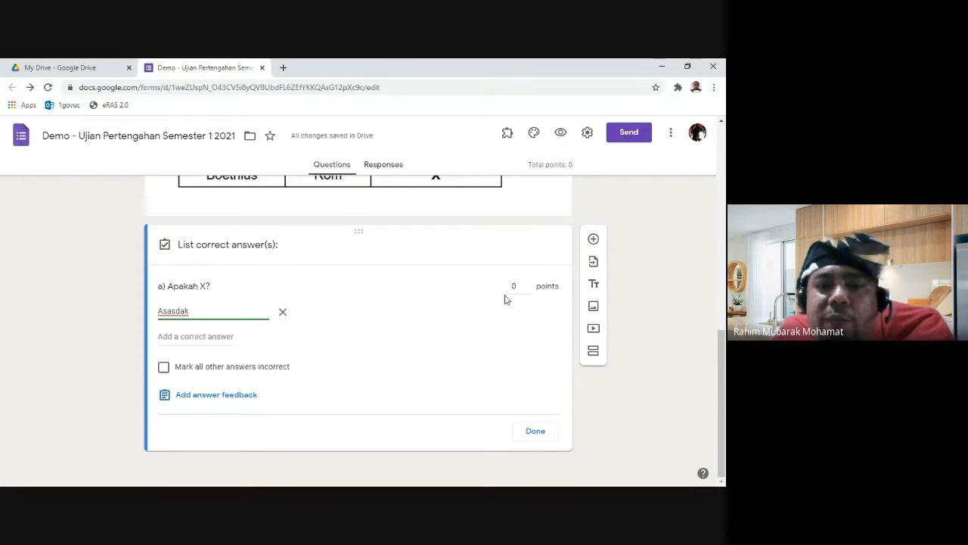
# Step: Set the question to 1 point, add 'asdasd' as a second accepted answer, and finish the key
pyautogui.click(528, 283)
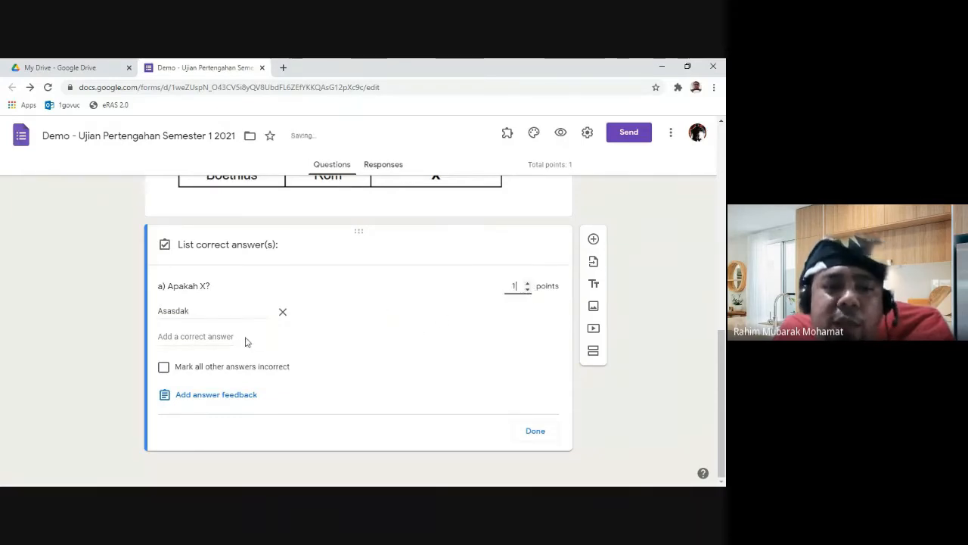
pyautogui.click(198, 338)
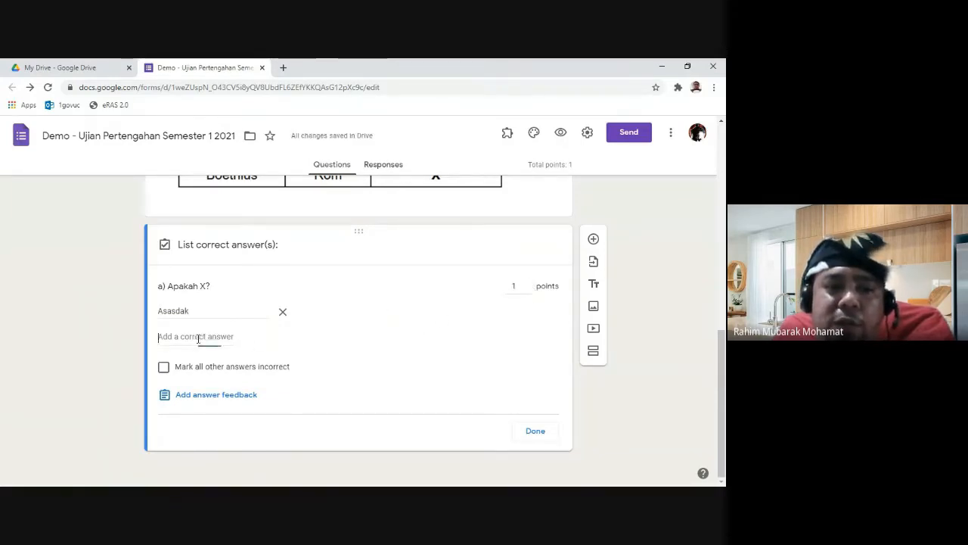
pyautogui.write('asdasd')
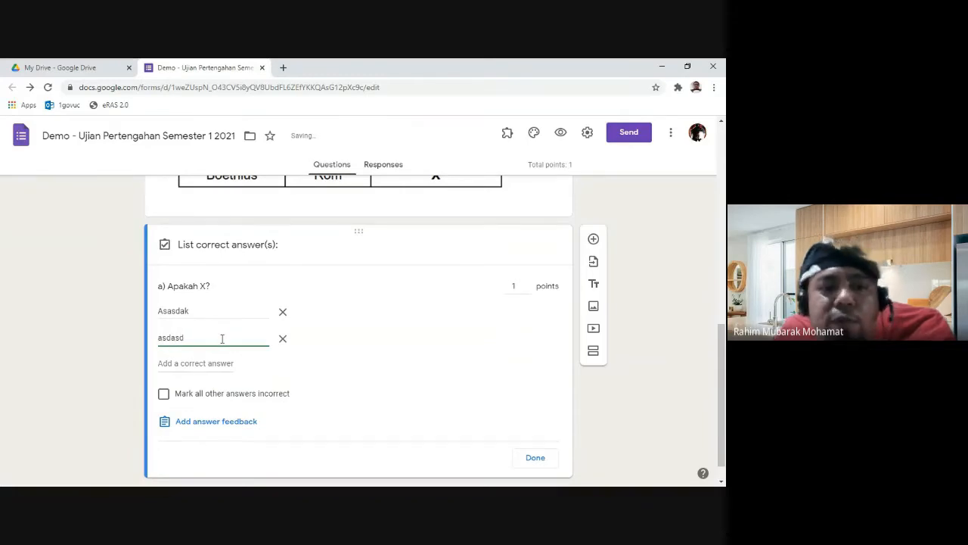
pyautogui.doubleClick(221, 338)
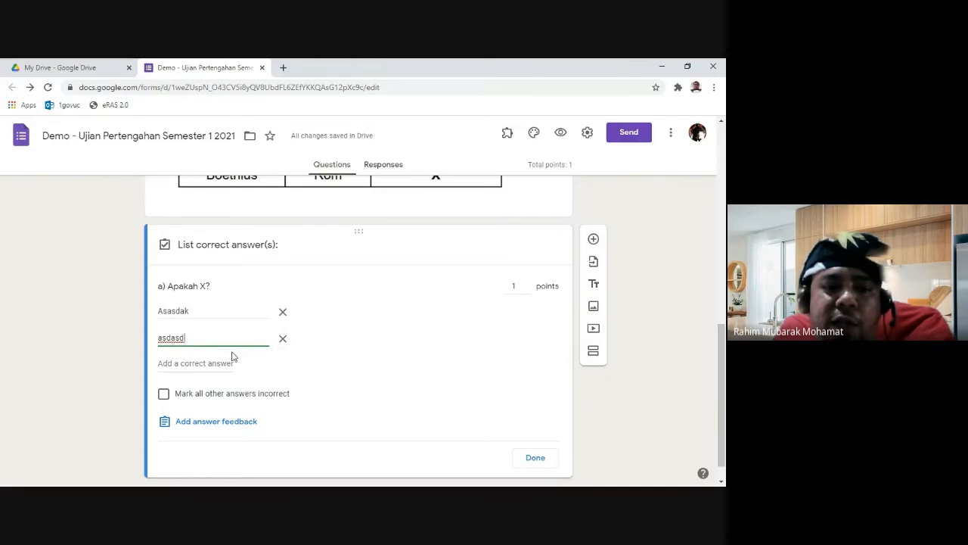
pyautogui.scroll(-1, 363, 354)
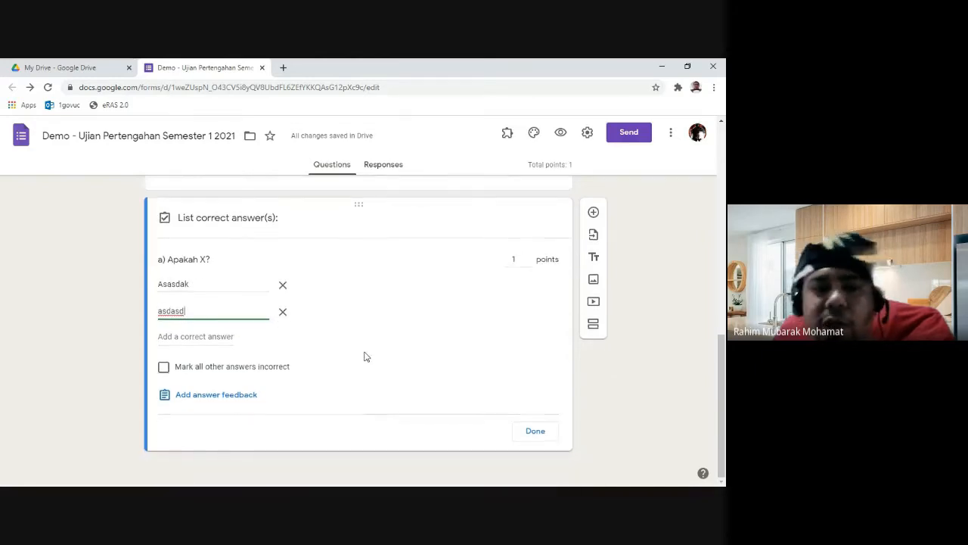
pyautogui.click(164, 369)
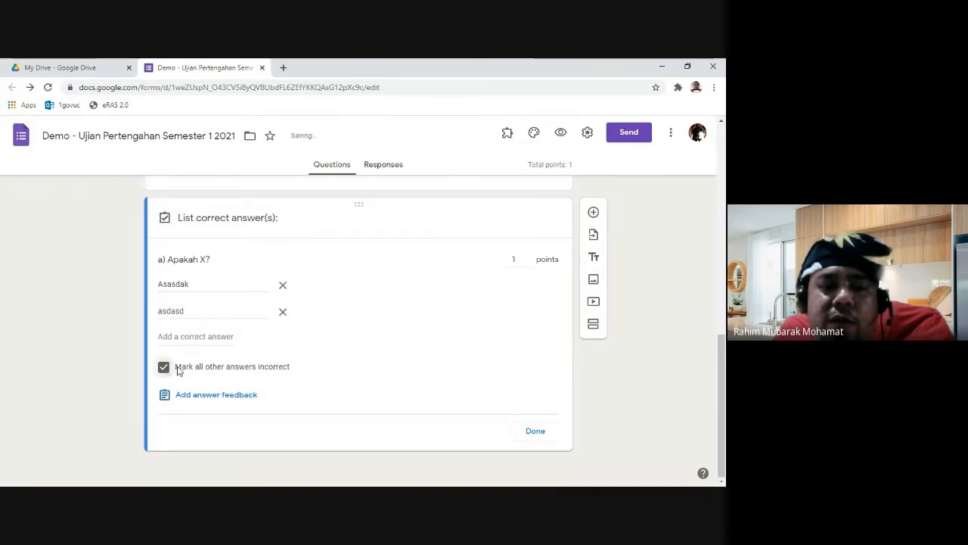
pyautogui.scroll(1, 294, 378)
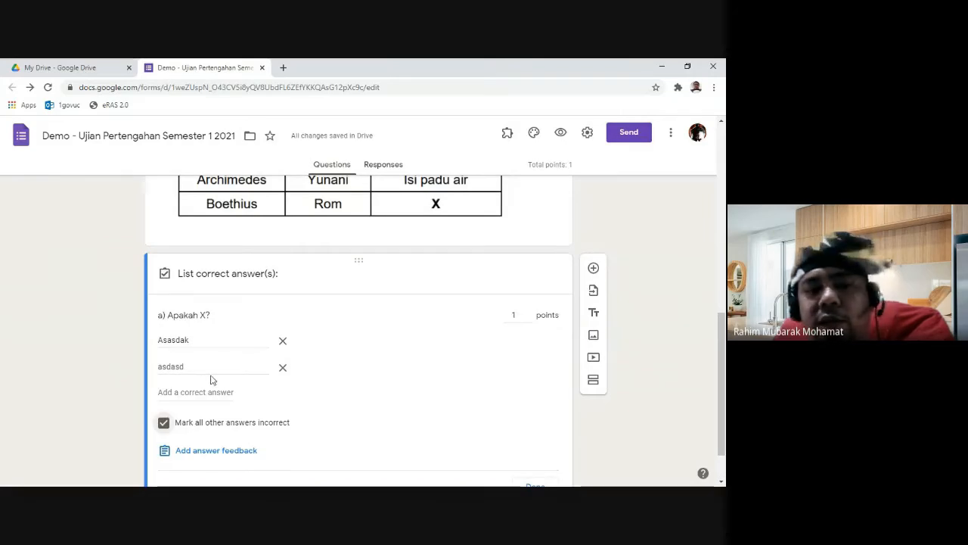
pyautogui.click(164, 422)
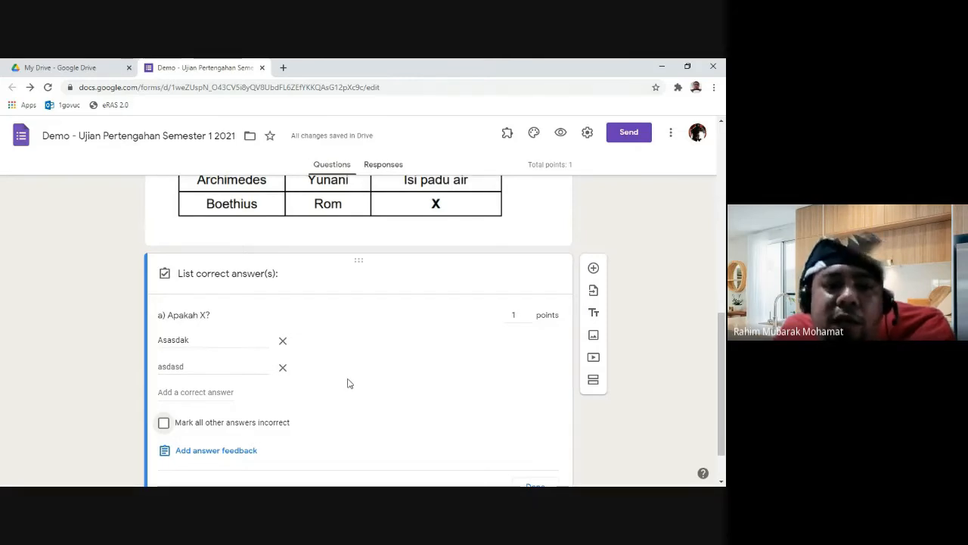
pyautogui.scroll(-1, 417, 380)
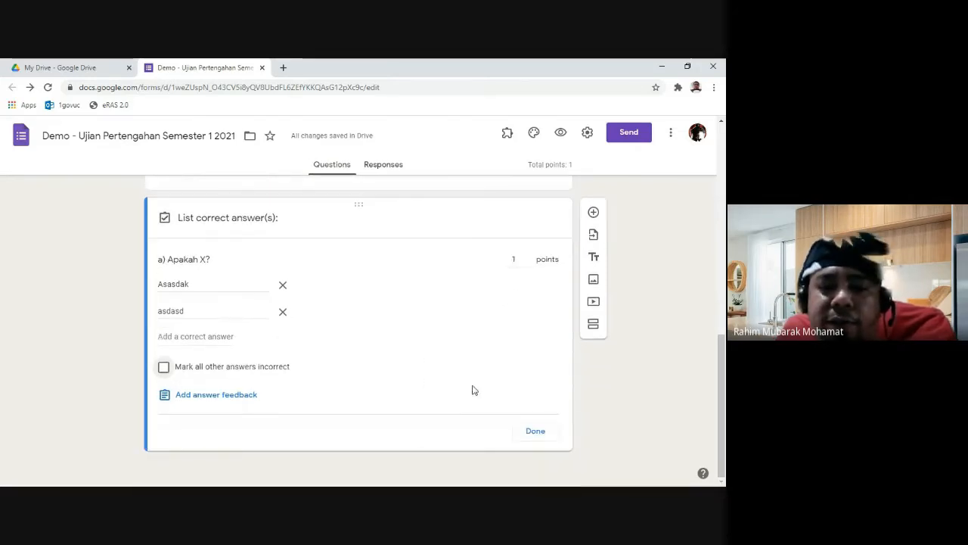
pyautogui.click(537, 433)
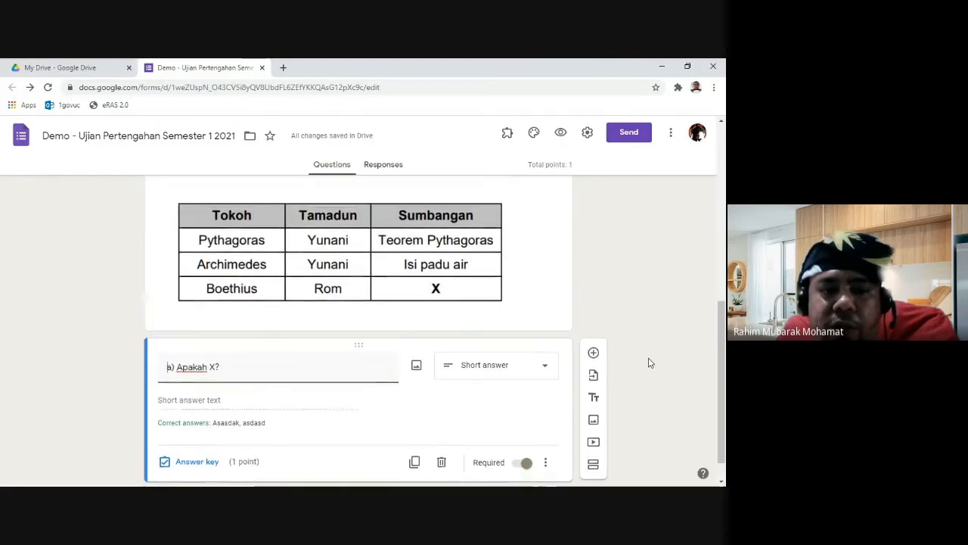
# Step: Switch the question to Paragraph and check its answer key points panel
pyautogui.click(527, 342)
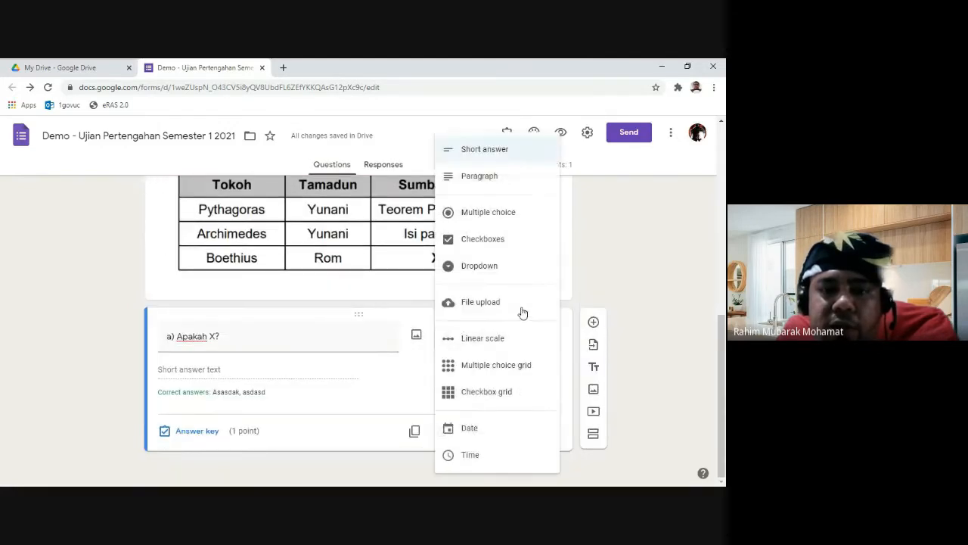
pyautogui.click(484, 177)
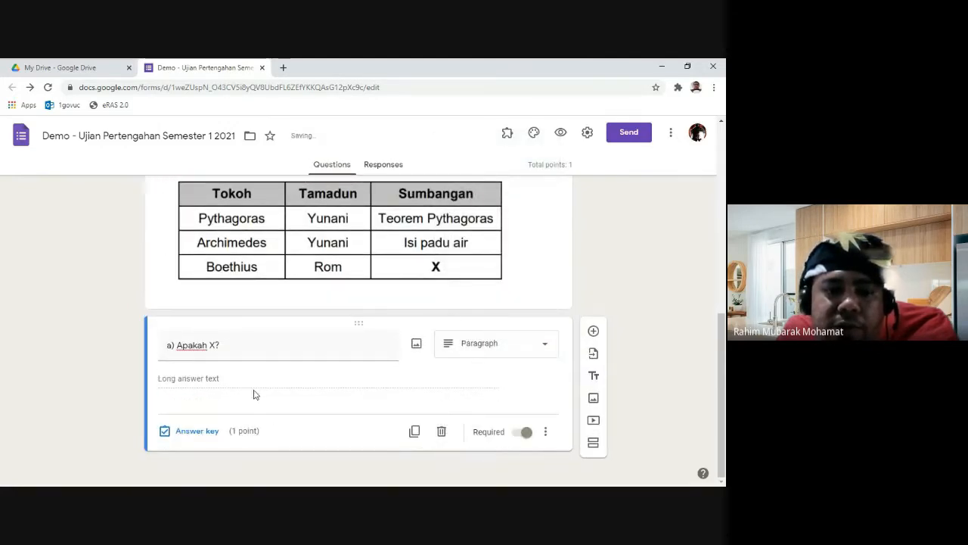
pyautogui.click(190, 434)
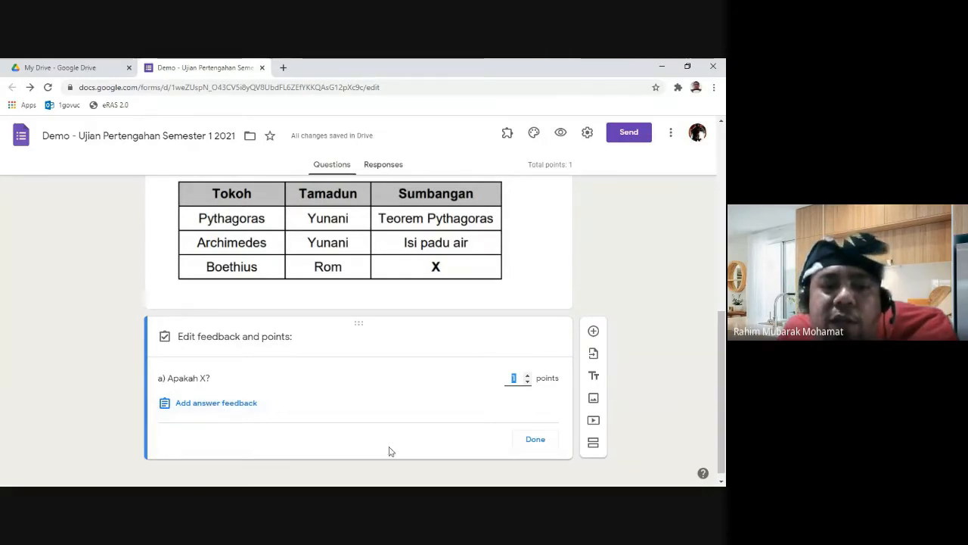
pyautogui.click(537, 441)
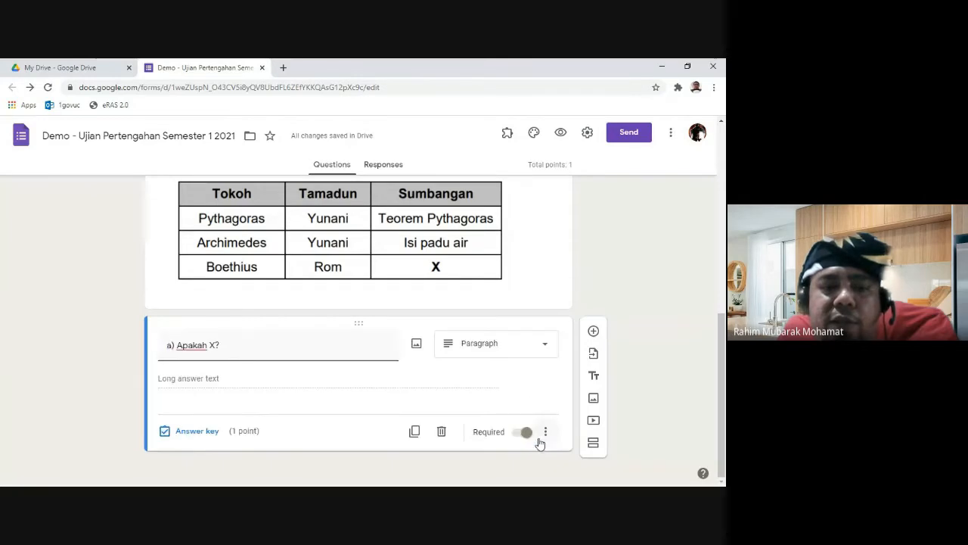
# Step: Change 'a) Apakah X?' to Short answer and reopen its 1-point answer key
pyautogui.click(534, 347)
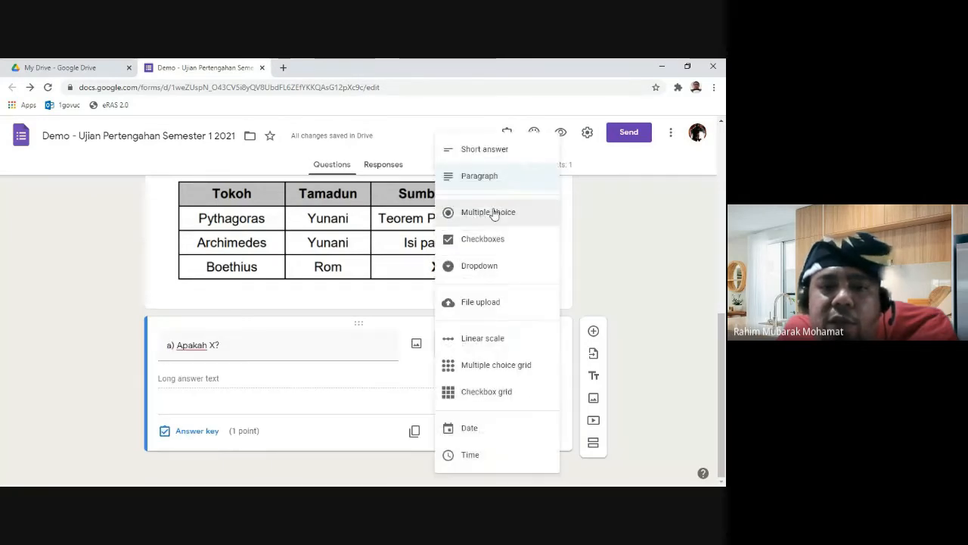
pyautogui.click(496, 155)
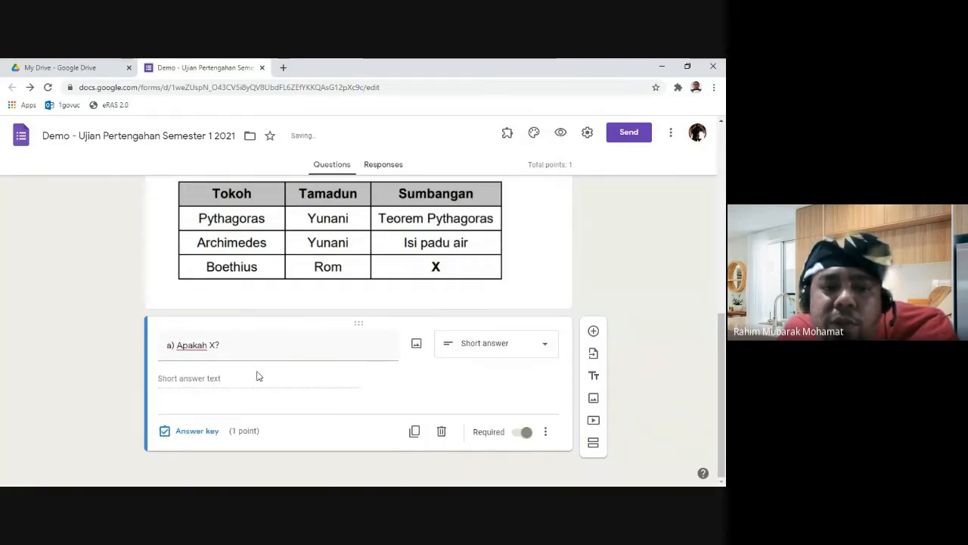
pyautogui.click(203, 431)
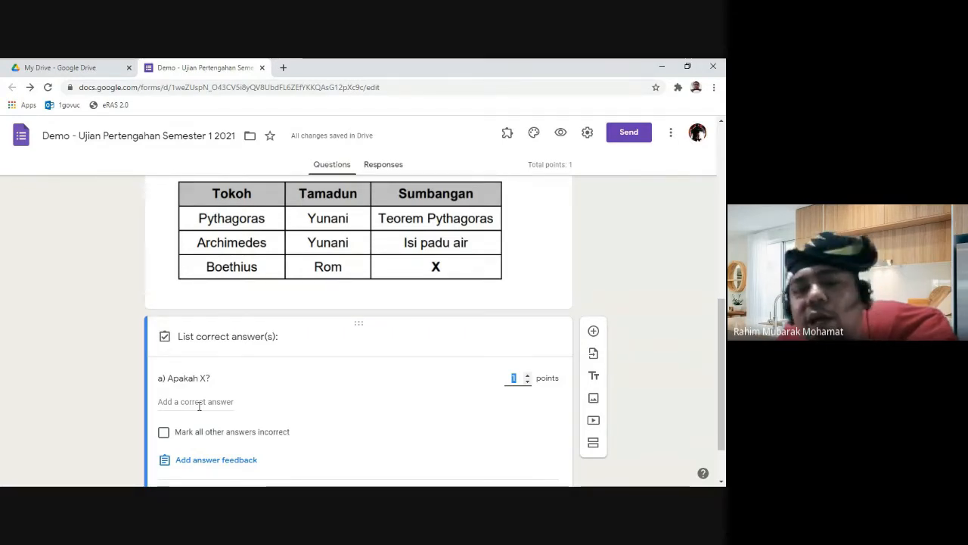
pyautogui.click(662, 375)
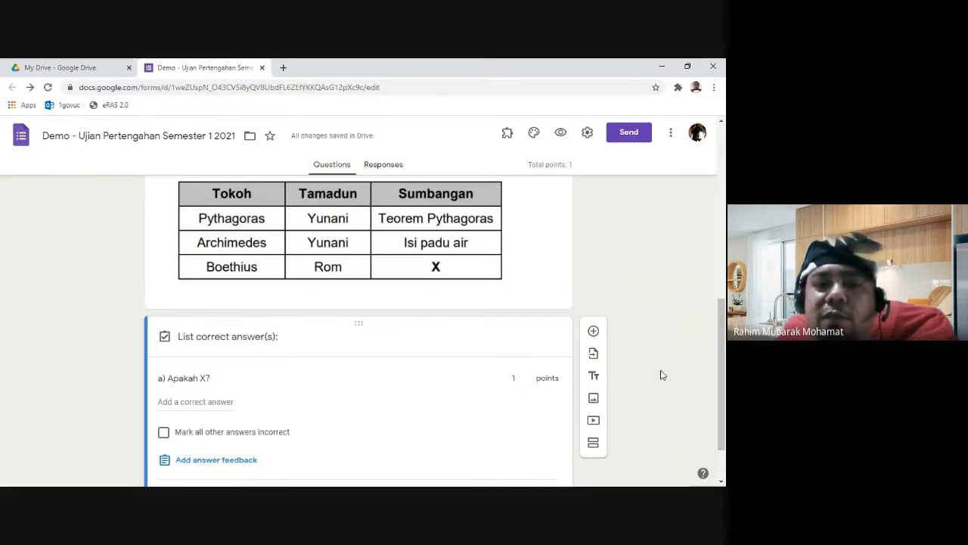
pyautogui.scroll(-1, 671, 371)
pyautogui.scroll(3, 669, 374)
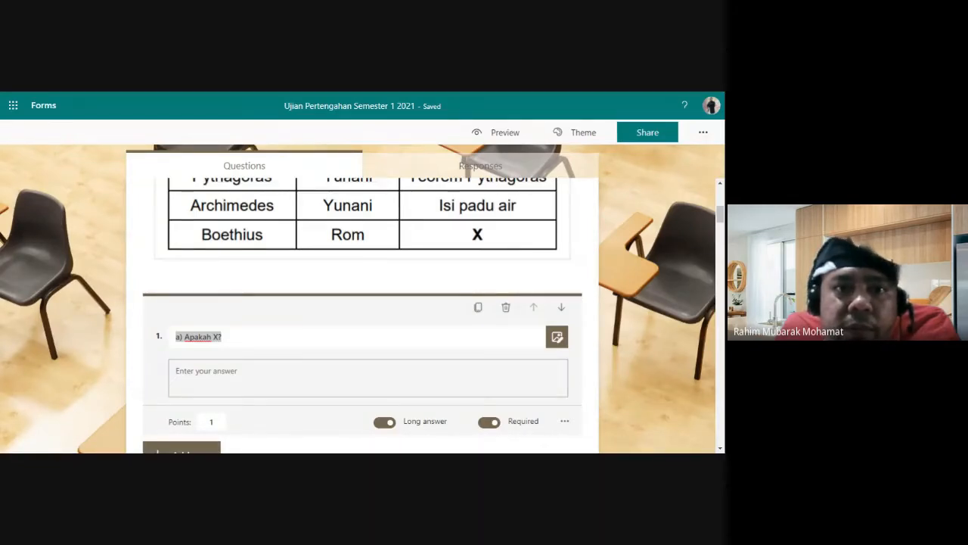
# Step: Switch to the Microsoft Forms quiz 'Ujian Pertengahan Semester 1 2021' showing question 1
pyautogui.hotkey('alt', 'Tab')
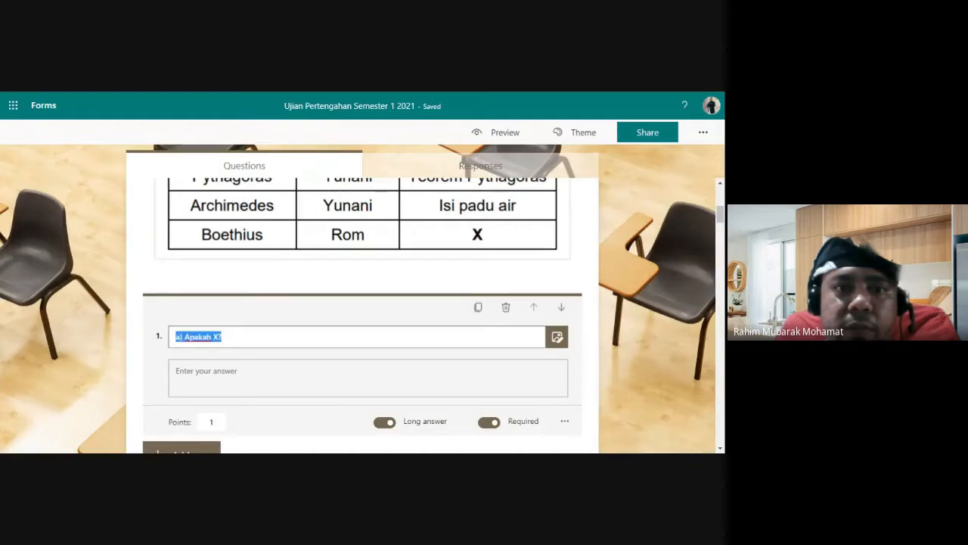
pyautogui.hotkey('alt', 'Tab')
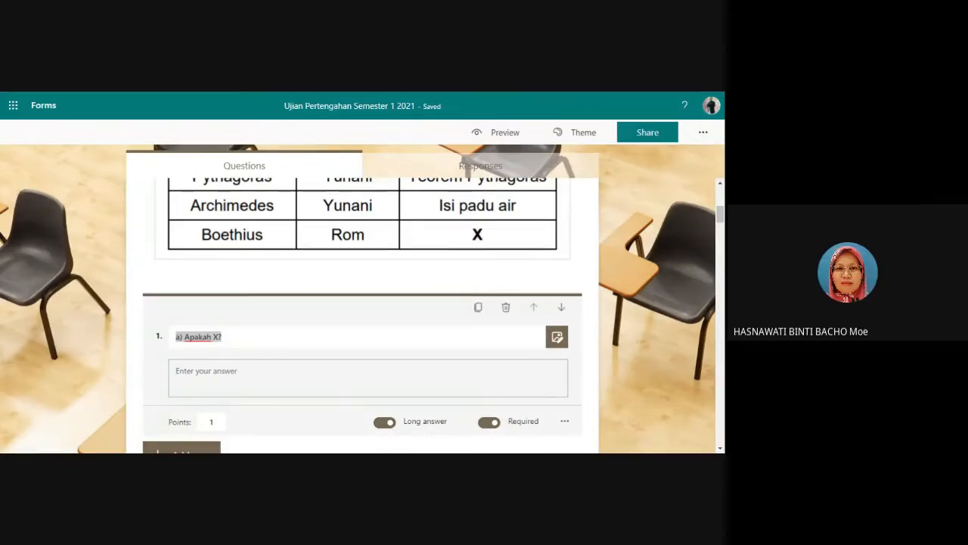
pyautogui.hotkey('alt', 'Tab')
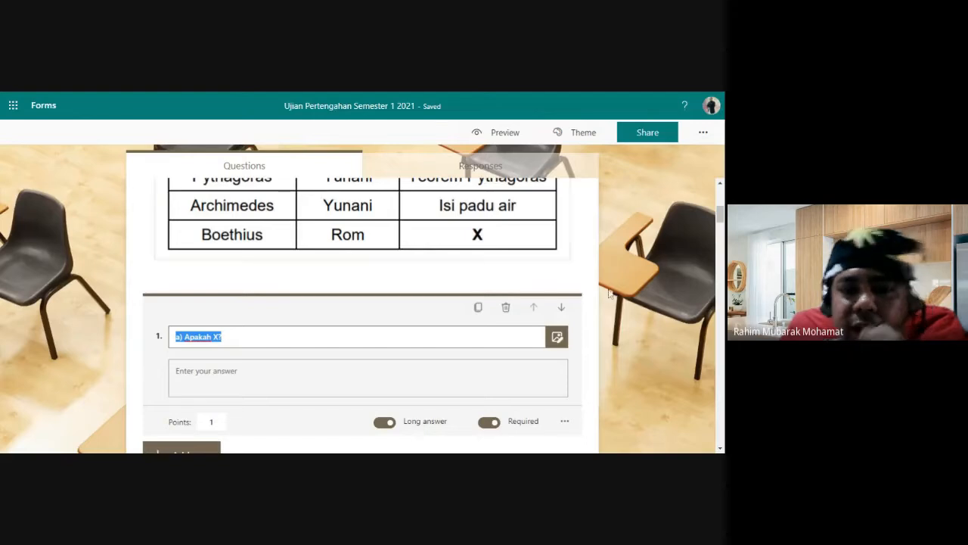
pyautogui.scroll(1, 641, 334)
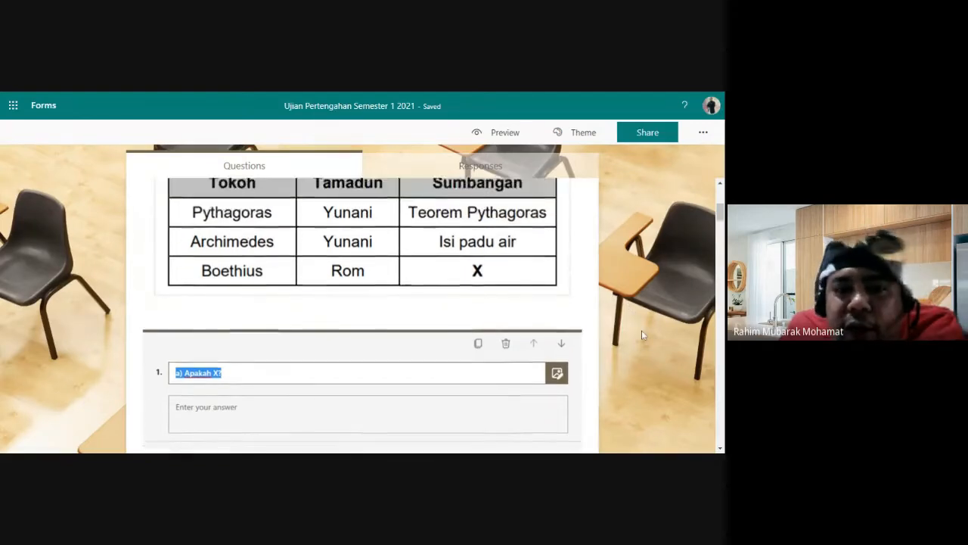
pyautogui.scroll(4, 642, 333)
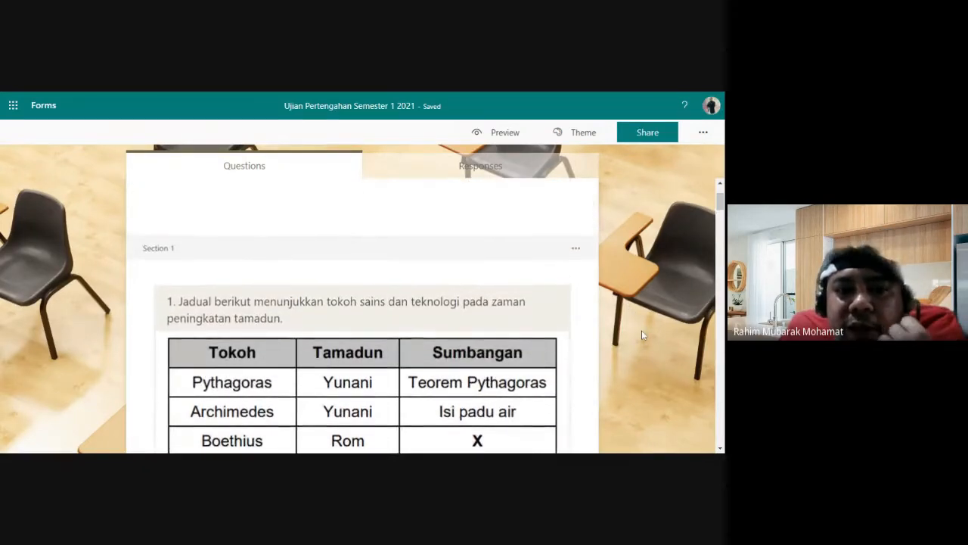
pyautogui.scroll(-3, 641, 330)
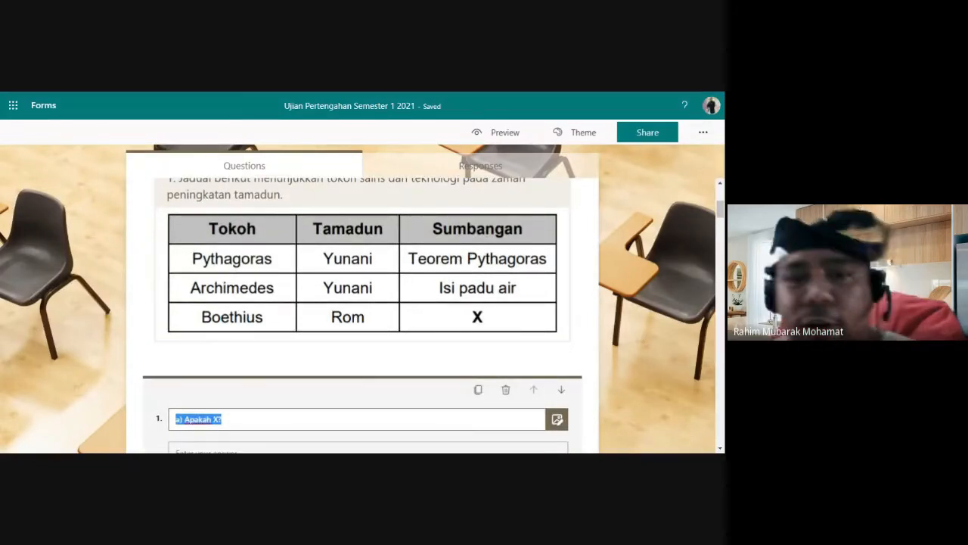
pyautogui.scroll(-3, 624, 318)
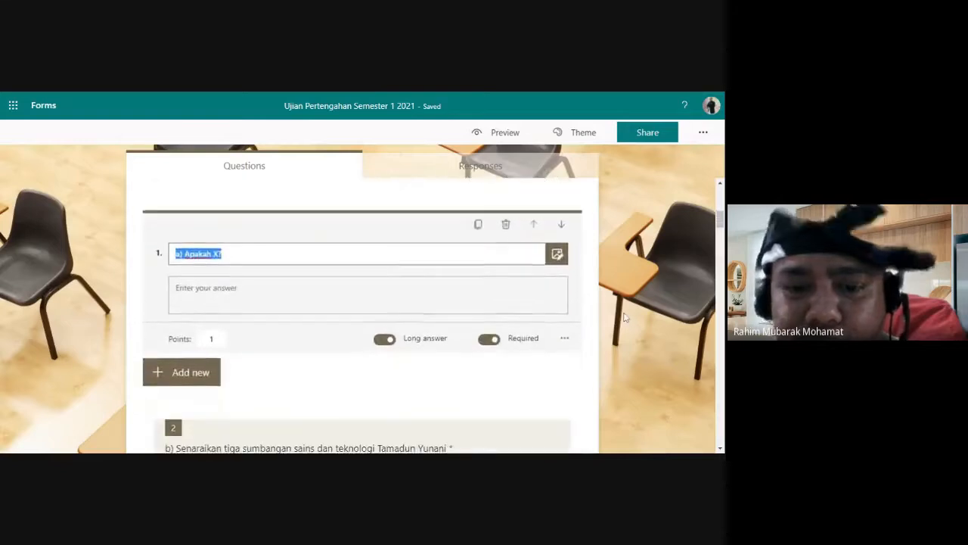
pyautogui.scroll(-1, 624, 318)
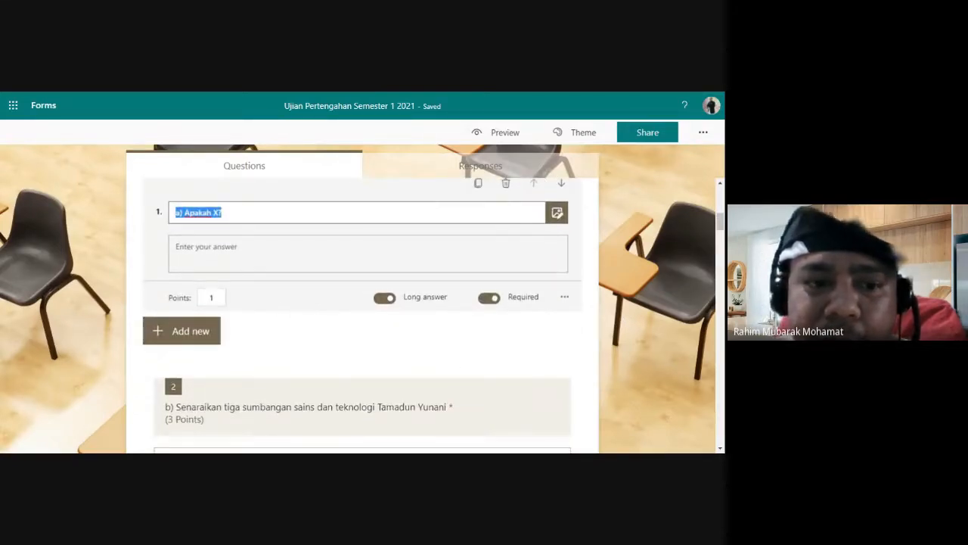
pyautogui.click(216, 297)
pyautogui.click(235, 249)
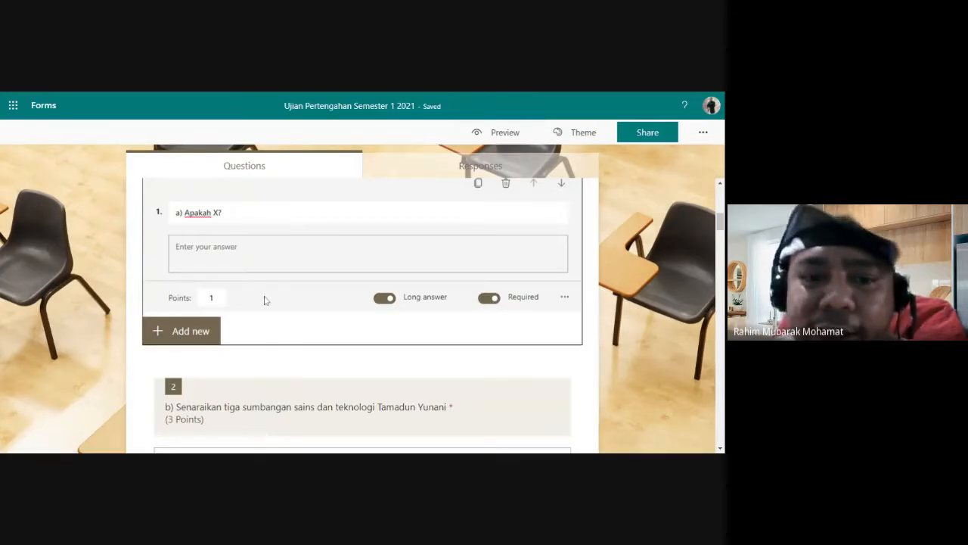
pyautogui.scroll(1, 265, 301)
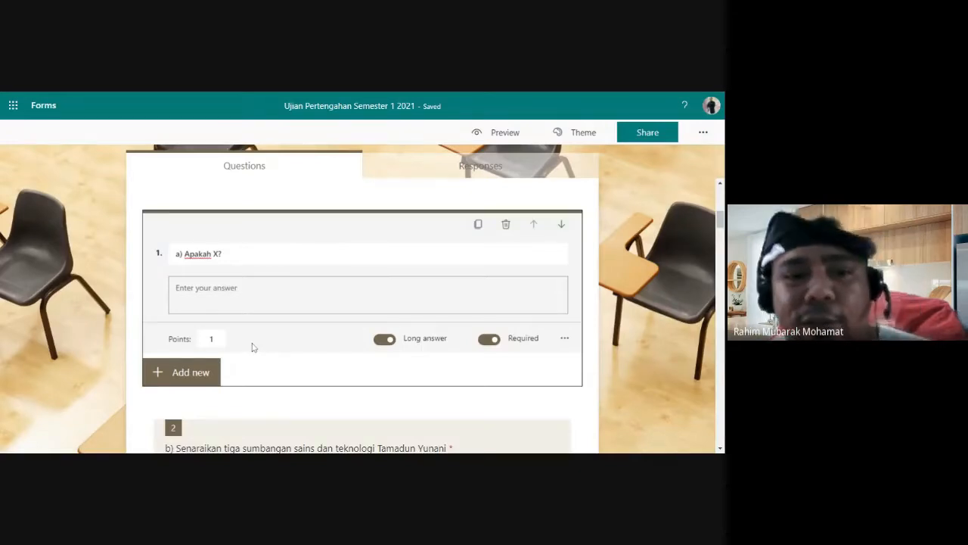
pyautogui.scroll(1, 309, 362)
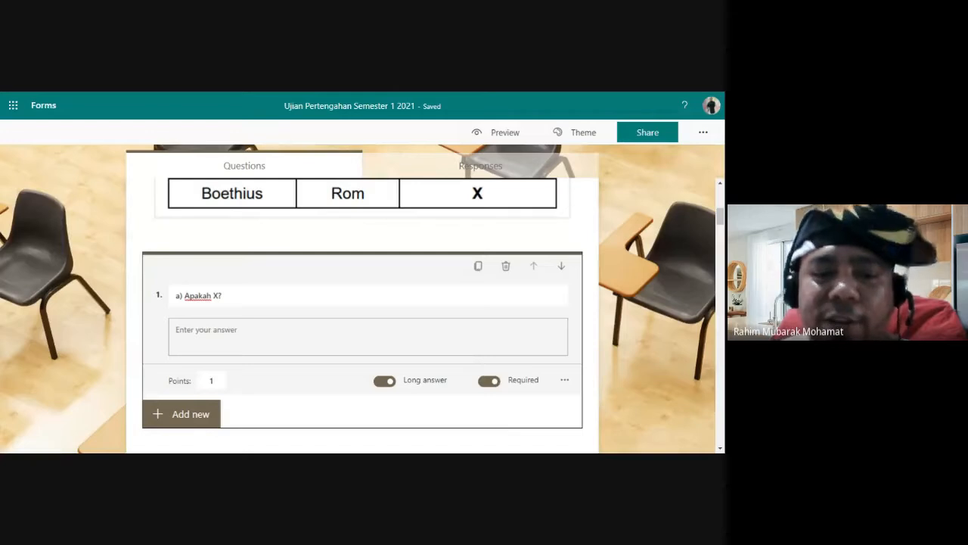
pyautogui.scroll(-4, 514, 348)
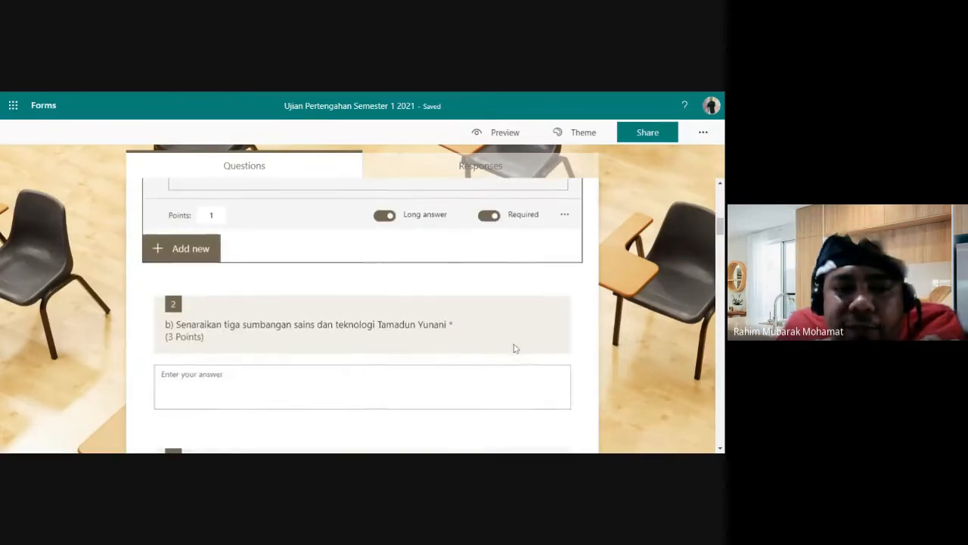
pyautogui.click(473, 375)
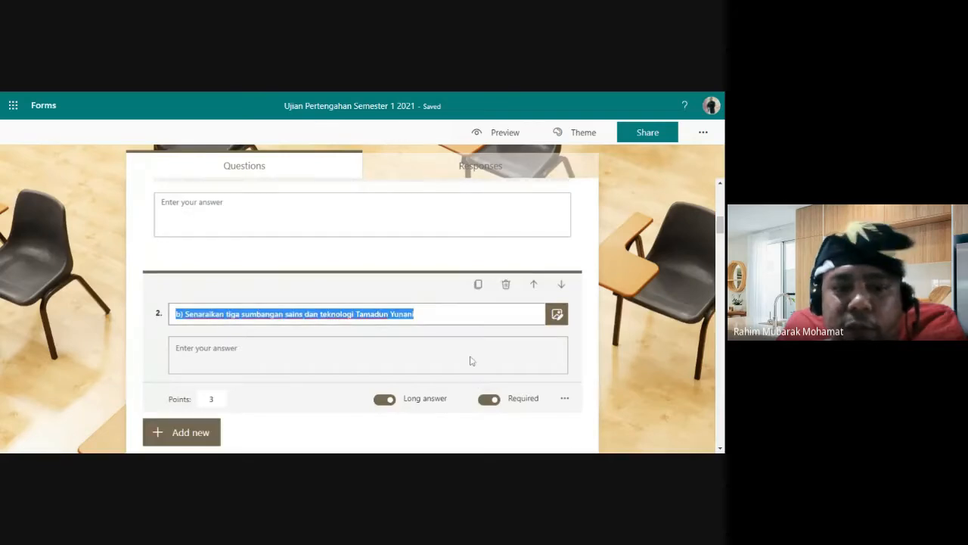
pyautogui.scroll(-5, 470, 361)
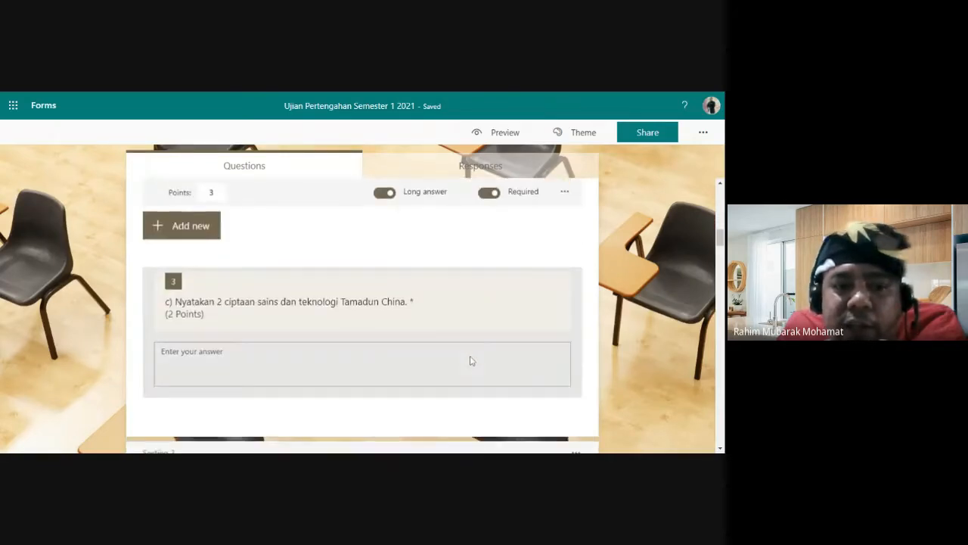
pyautogui.scroll(-4, 470, 360)
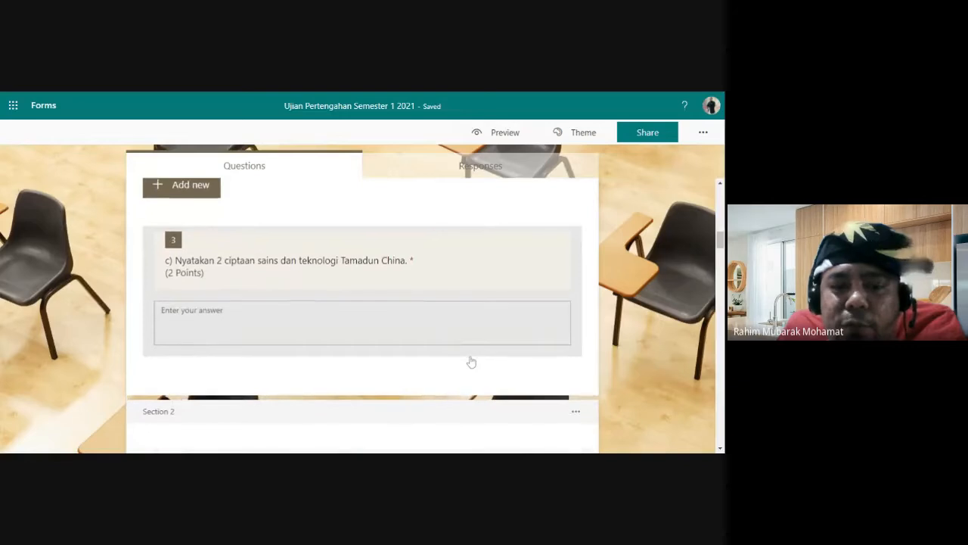
pyautogui.scroll(-3, 470, 361)
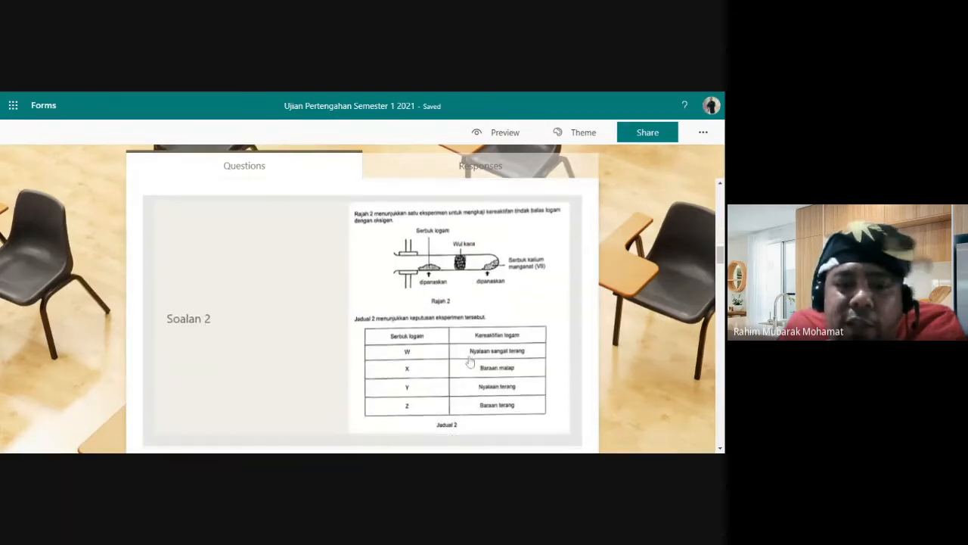
pyautogui.scroll(-3, 470, 360)
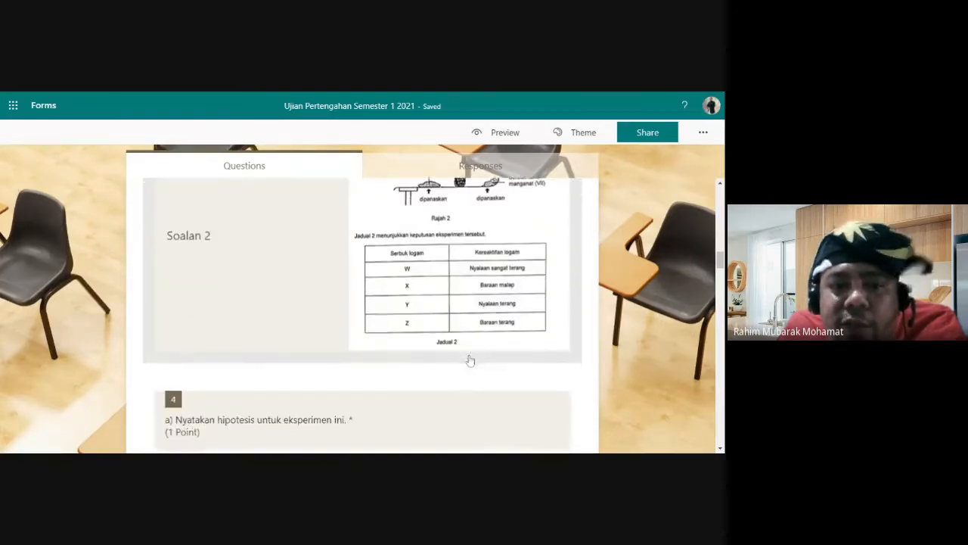
pyautogui.scroll(3, 470, 361)
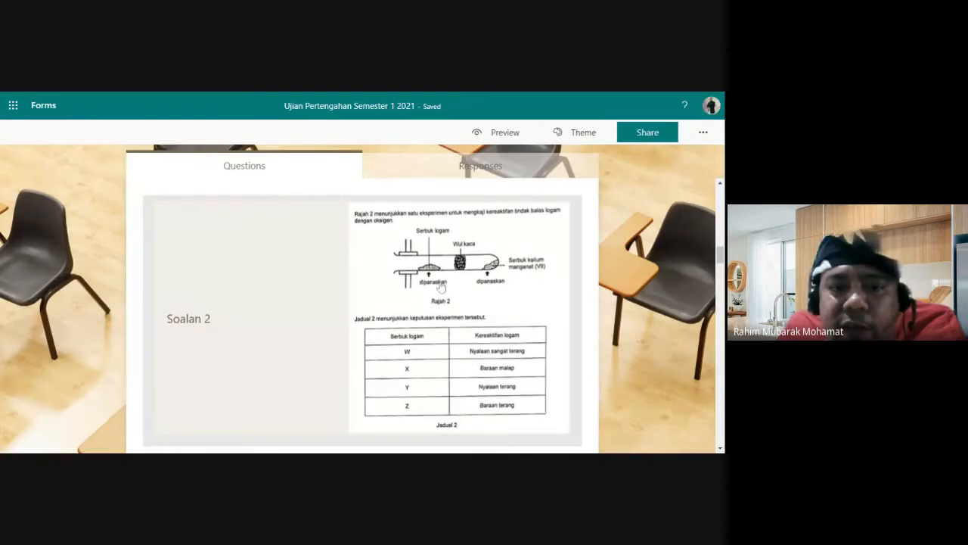
pyautogui.scroll(1, 441, 287)
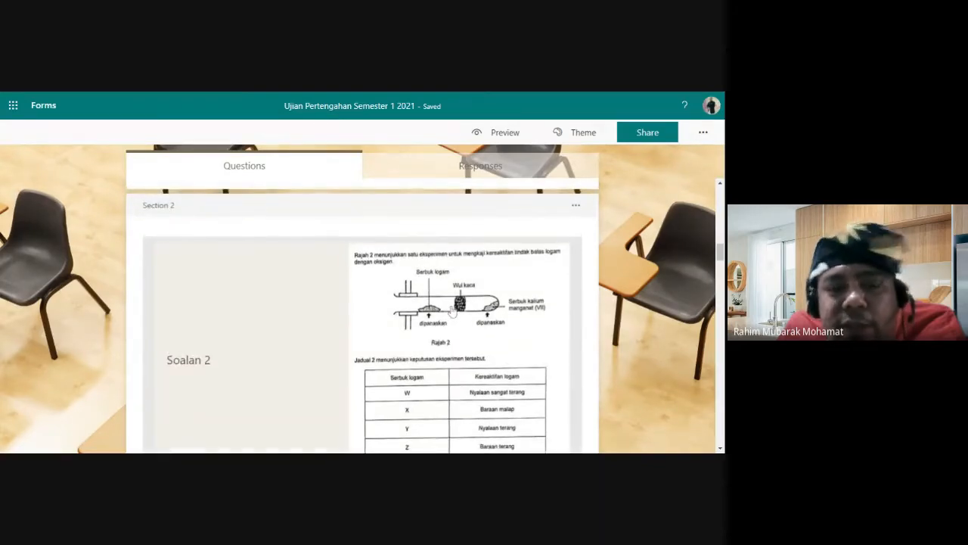
pyautogui.scroll(-1, 458, 308)
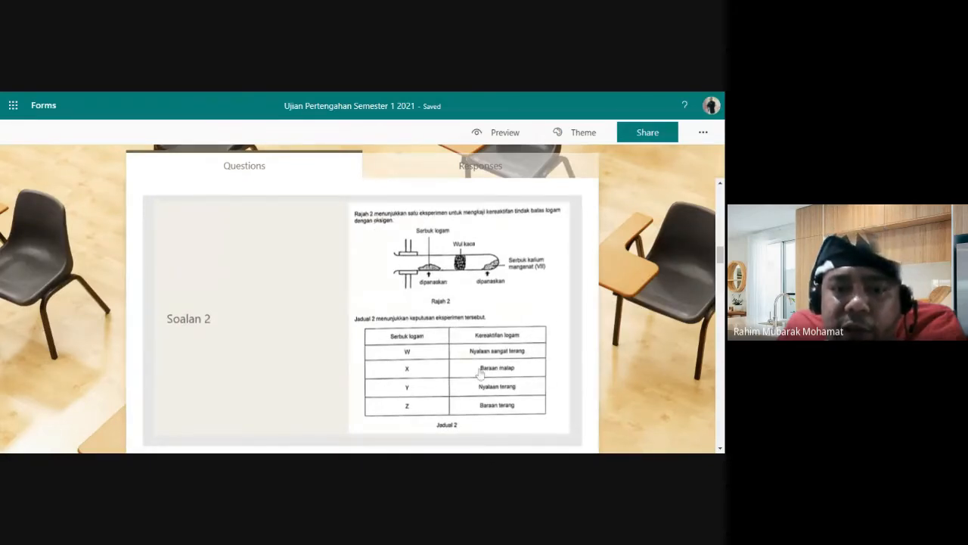
pyautogui.scroll(-2, 479, 373)
pyautogui.scroll(-2, 479, 373)
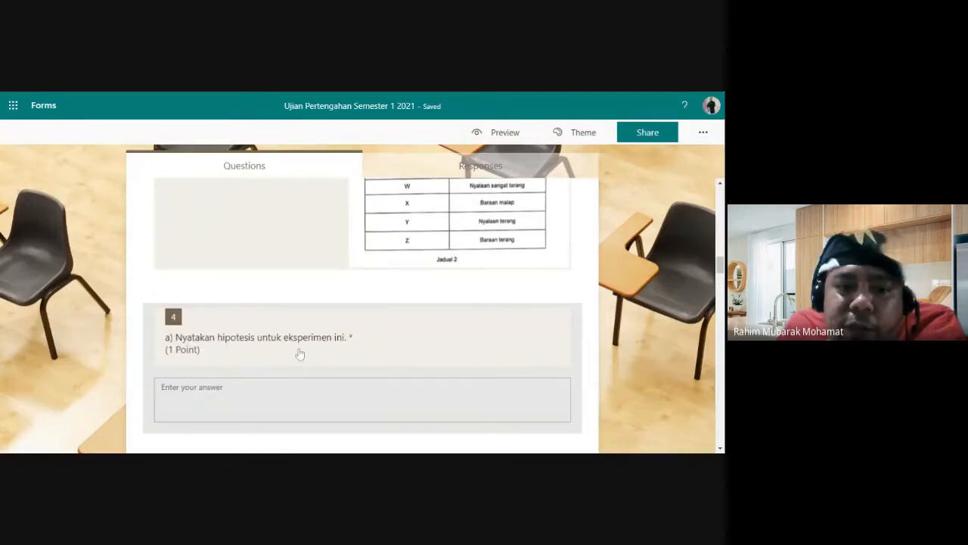
pyautogui.click(300, 407)
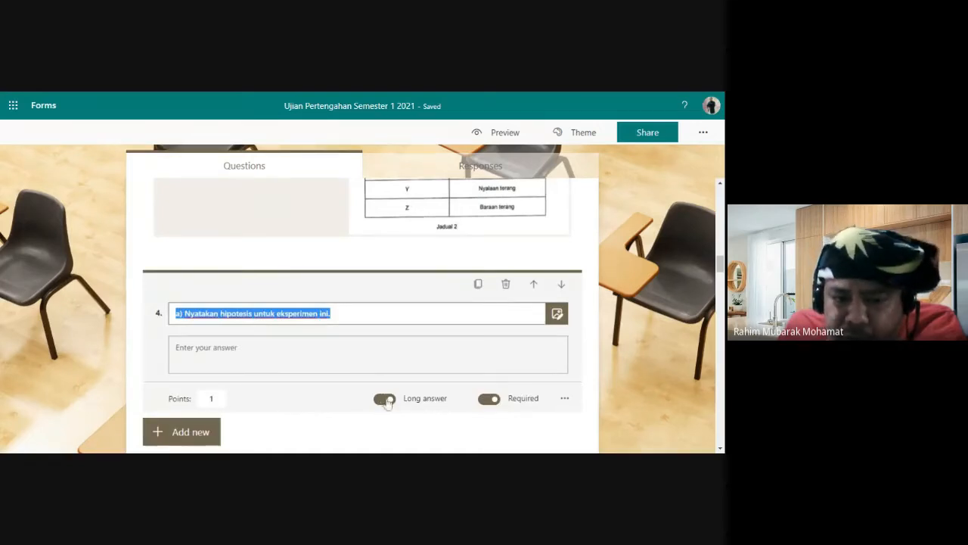
pyautogui.scroll(-3, 336, 387)
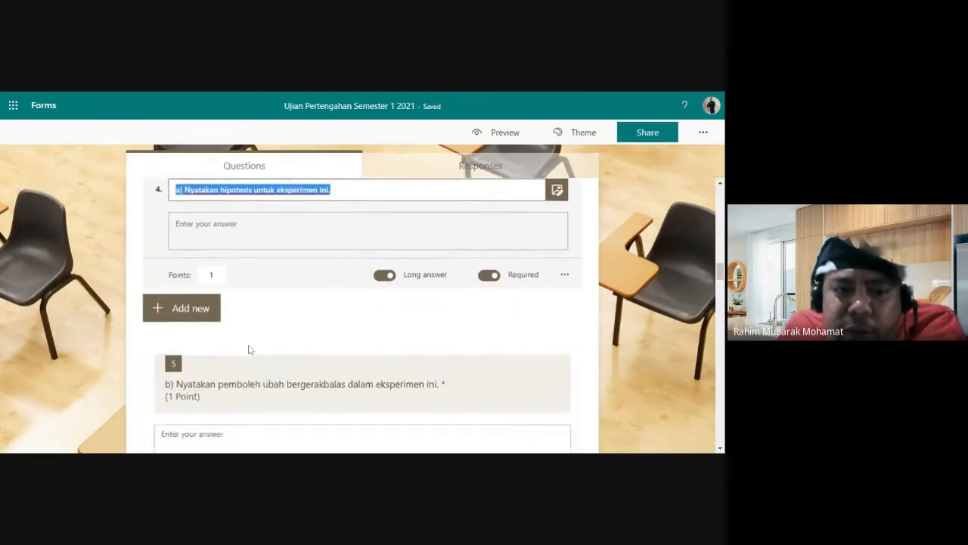
pyautogui.scroll(-2, 265, 373)
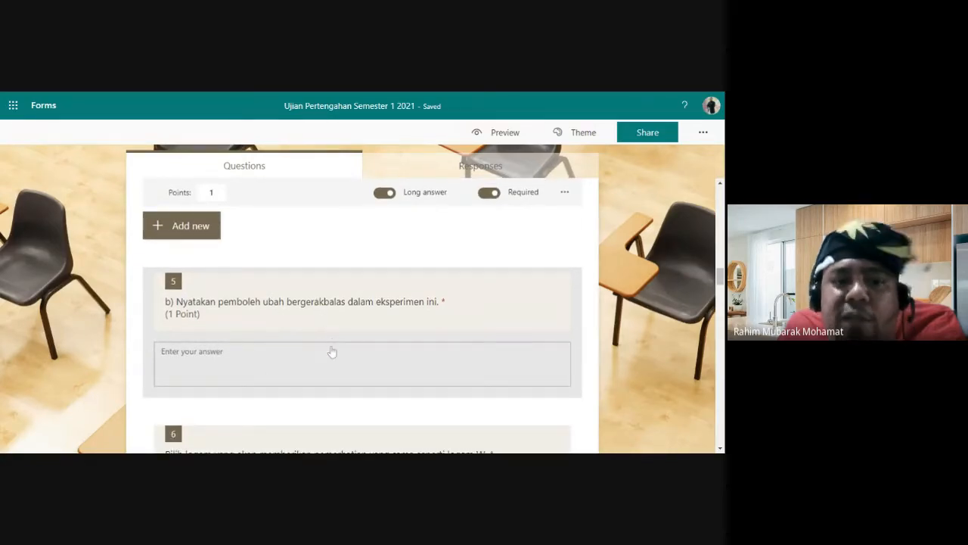
pyautogui.scroll(-2, 331, 358)
pyautogui.scroll(-3, 331, 359)
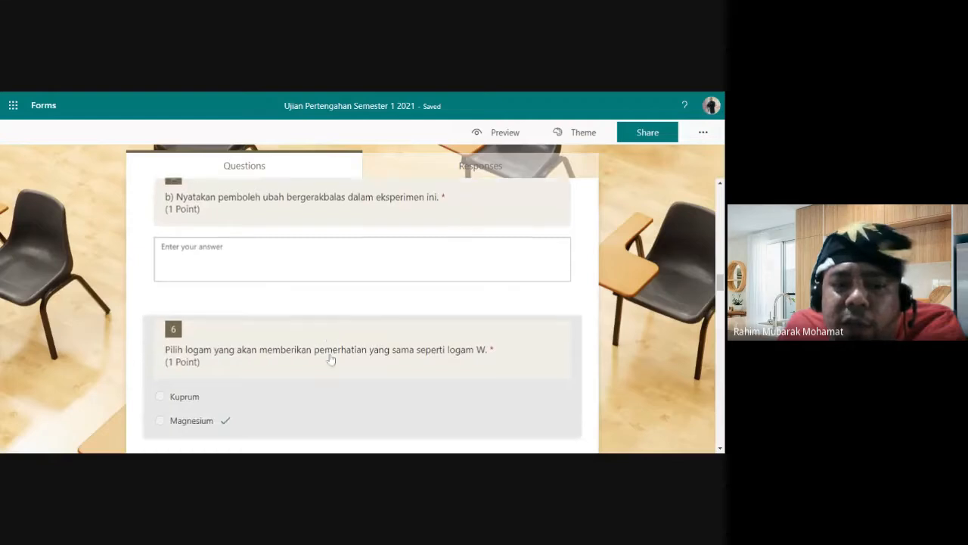
pyautogui.scroll(1, 322, 349)
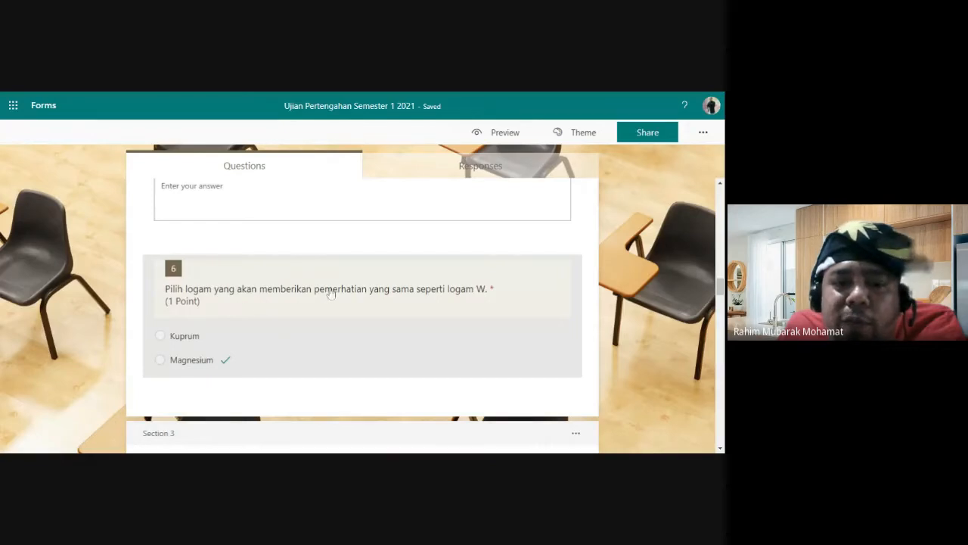
# Step: Mark Magnesium as question 6's correct answer and add an empty feedback message for it
pyautogui.click(453, 344)
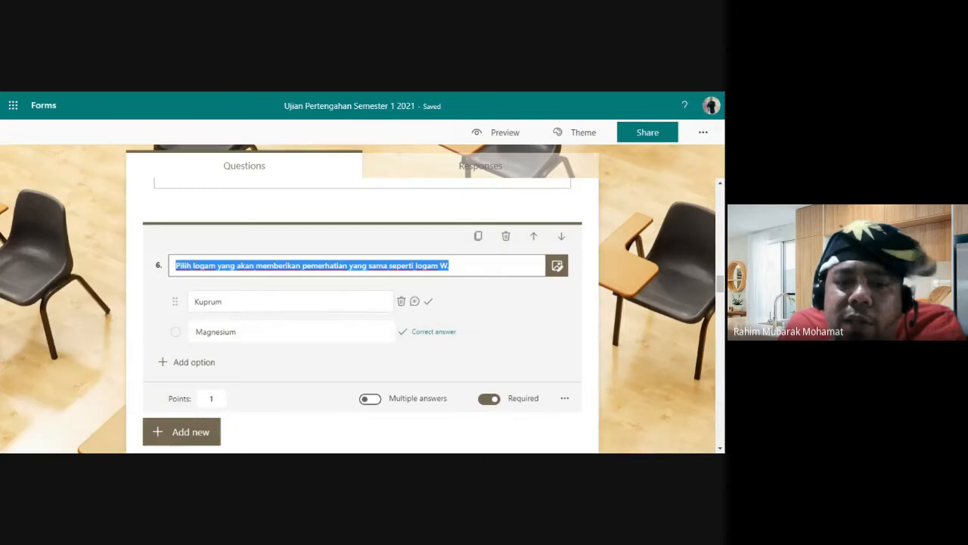
pyautogui.click(198, 434)
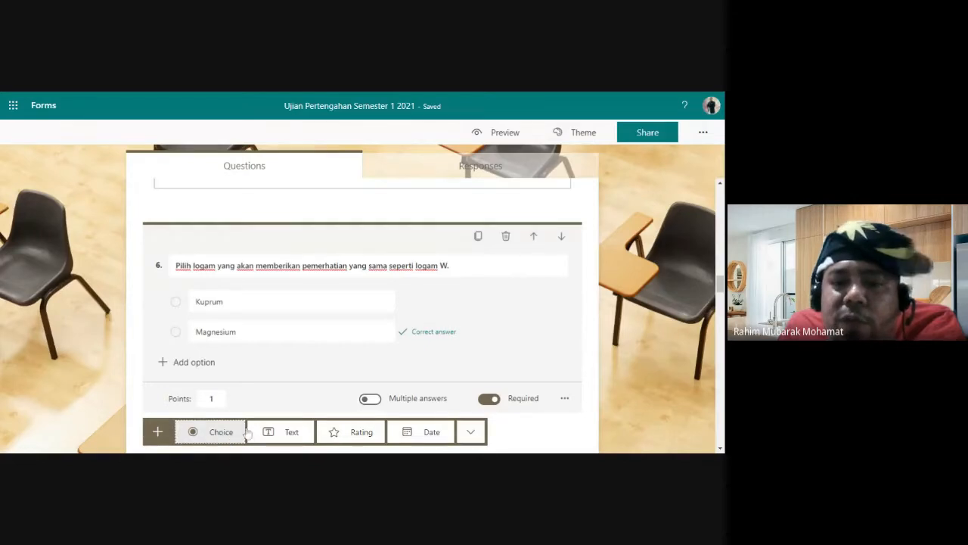
pyautogui.click(631, 317)
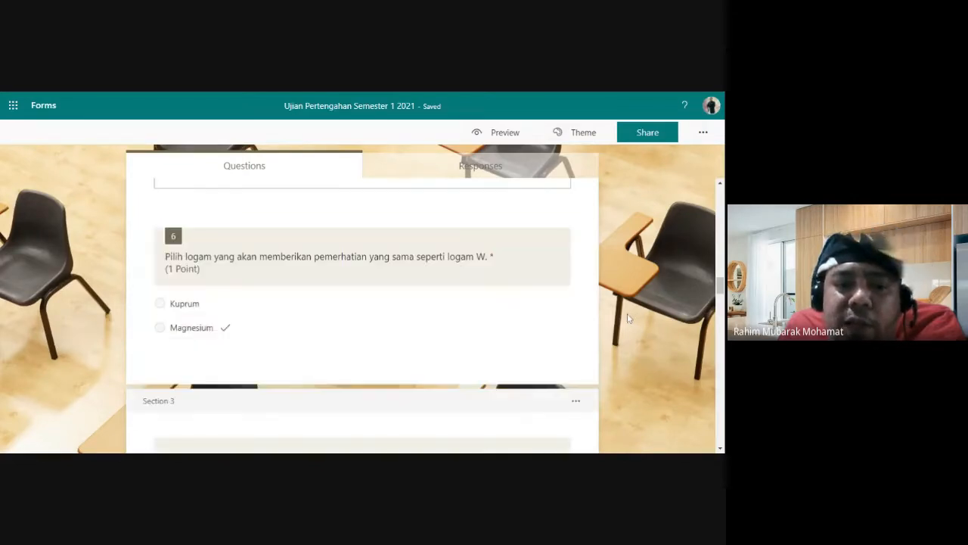
pyautogui.click(320, 313)
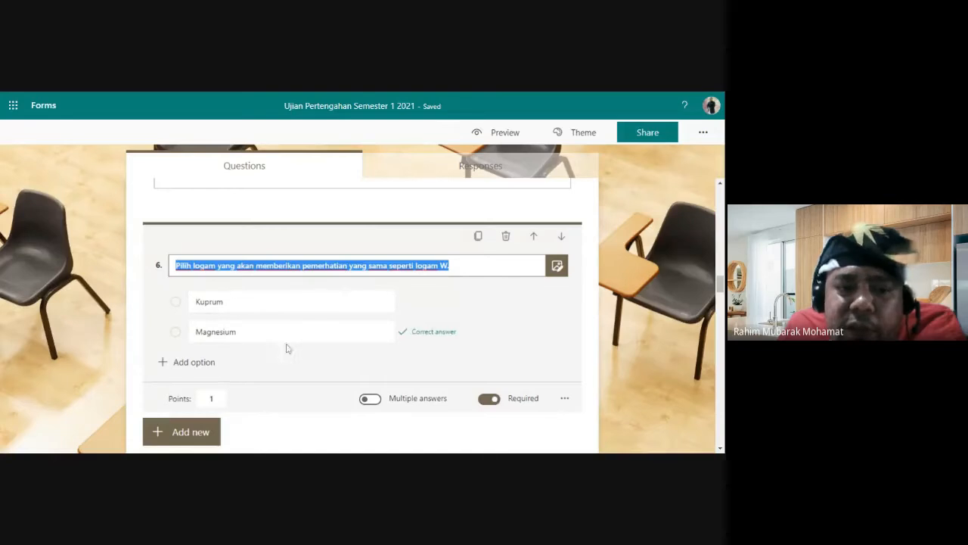
pyautogui.click(429, 332)
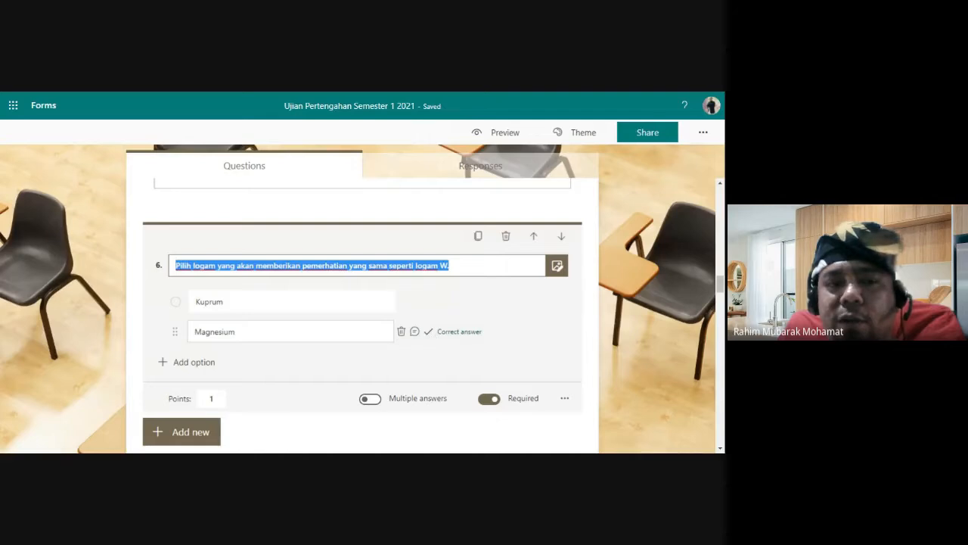
pyautogui.click(459, 331)
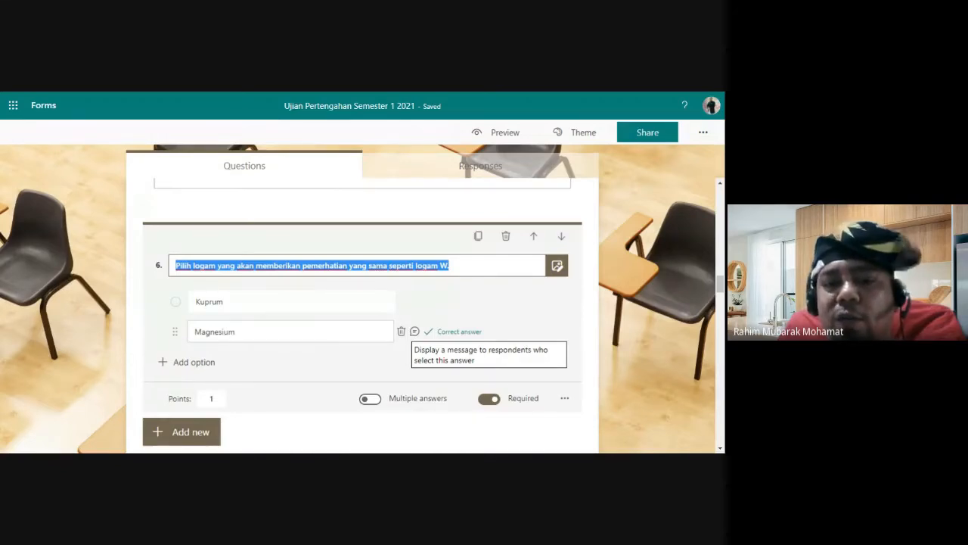
pyautogui.click(415, 331)
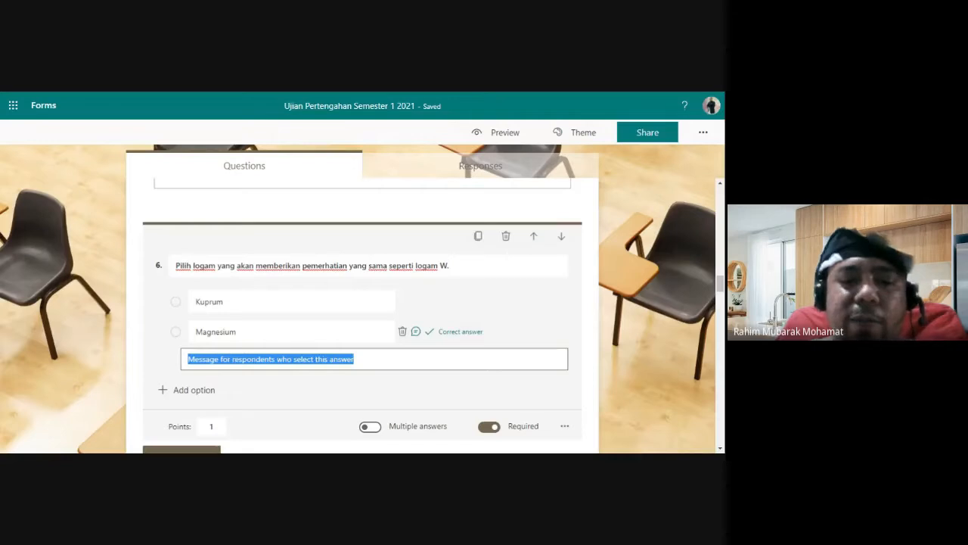
# Step: Remove the feedback message box under Magnesium
pyautogui.click(415, 332)
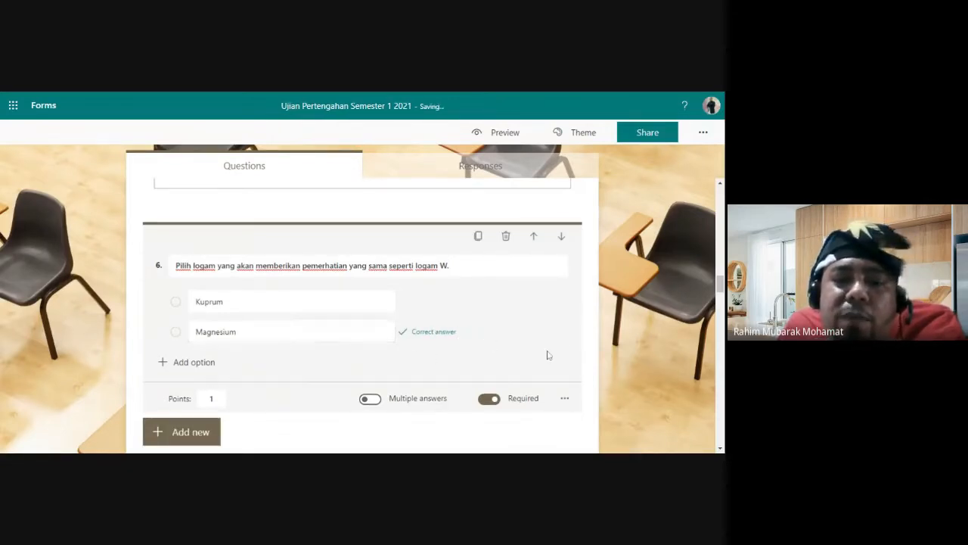
pyautogui.scroll(-3, 559, 340)
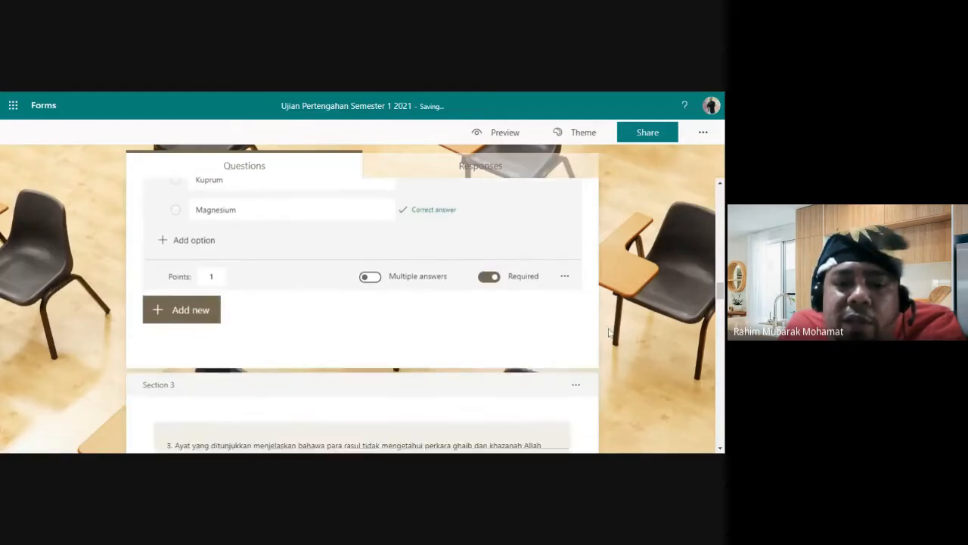
pyautogui.scroll(-3, 608, 332)
pyautogui.scroll(4, 609, 333)
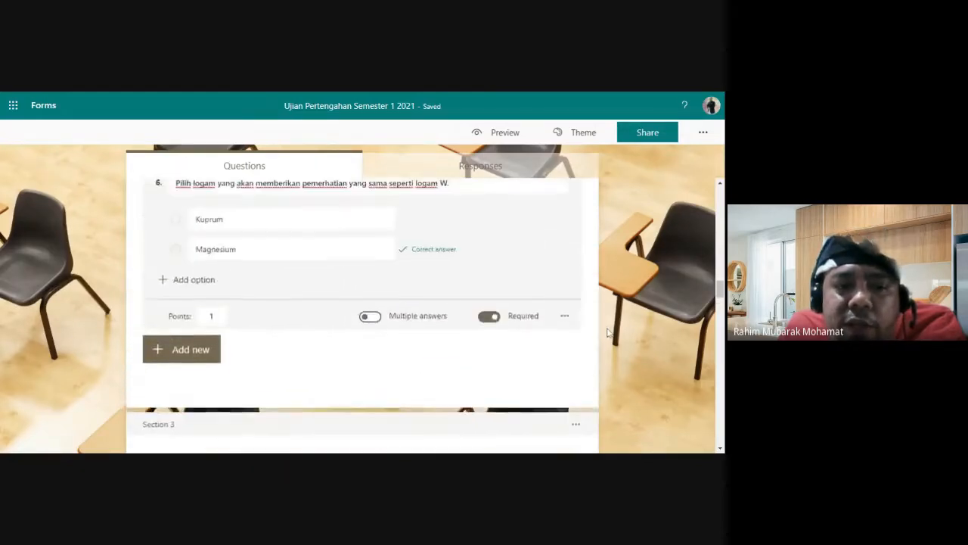
# Step: Open question 8, 'b) Terangkan 2 pengajaran...', the 4-point long-answer question, for editing
pyautogui.scroll(6, 501, 335)
pyautogui.scroll(-4, 385, 351)
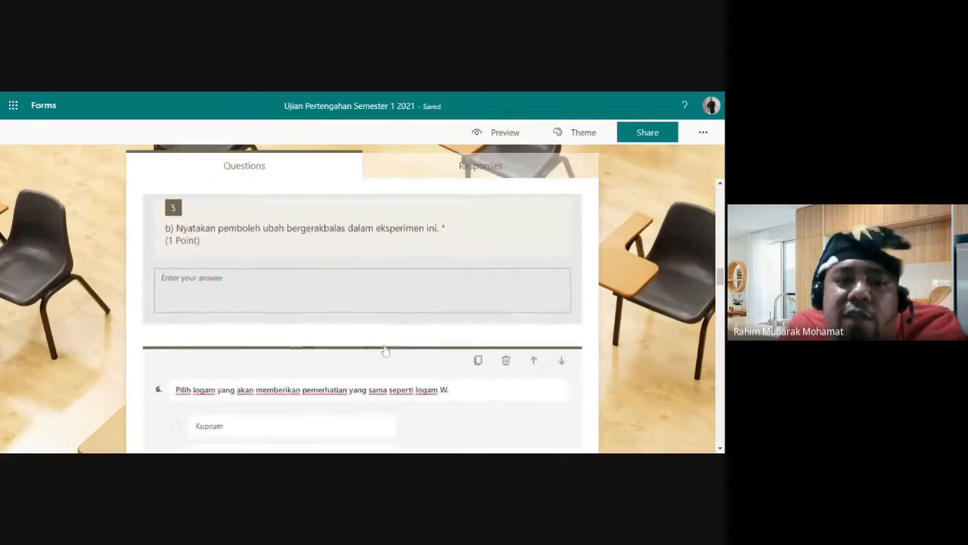
pyautogui.scroll(-4, 385, 351)
pyautogui.scroll(3, 385, 351)
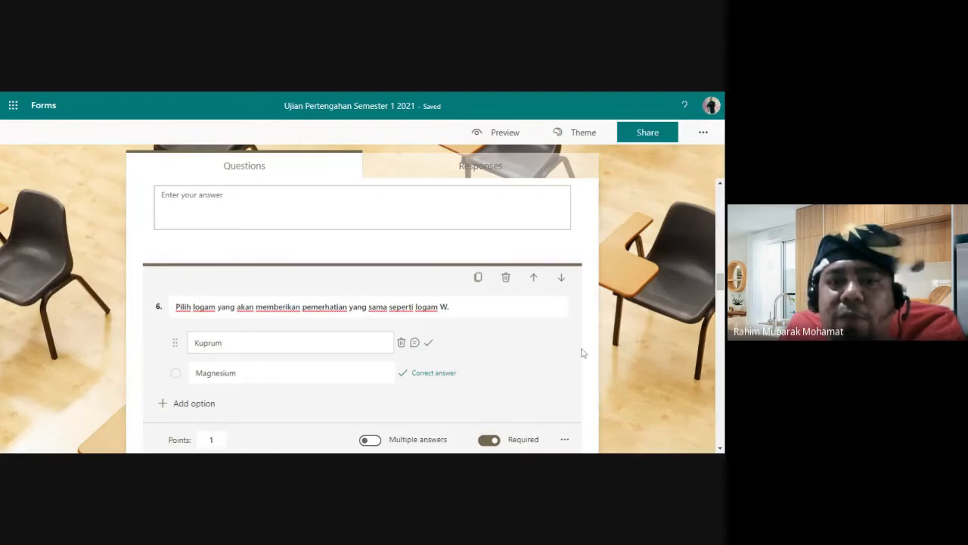
pyautogui.scroll(-3, 598, 349)
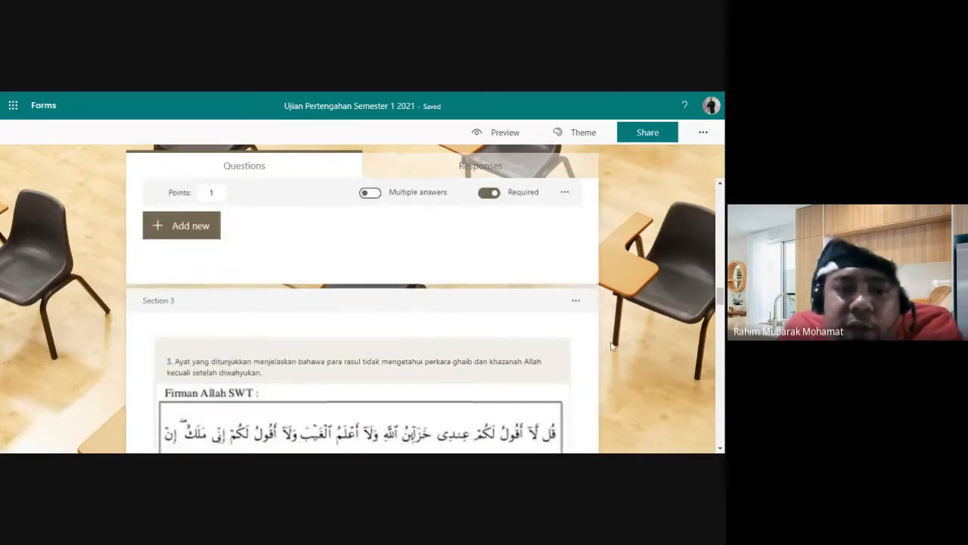
pyautogui.scroll(-4, 461, 336)
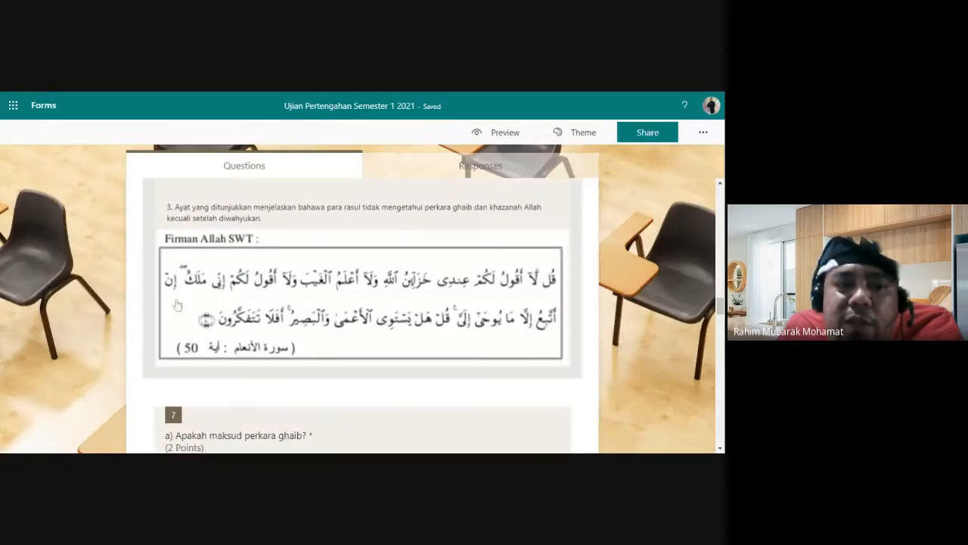
pyautogui.scroll(-1, 618, 271)
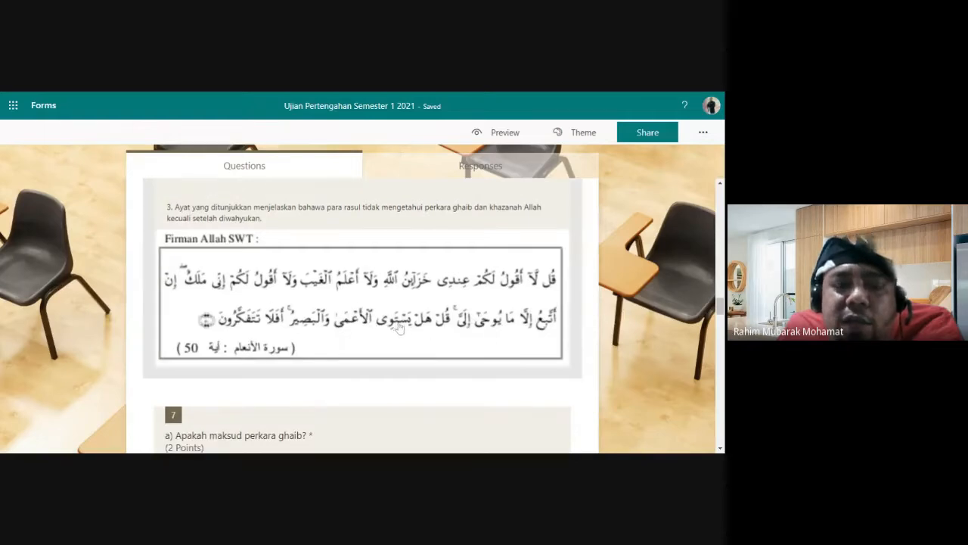
pyautogui.scroll(2, 400, 328)
pyautogui.scroll(-1, 258, 266)
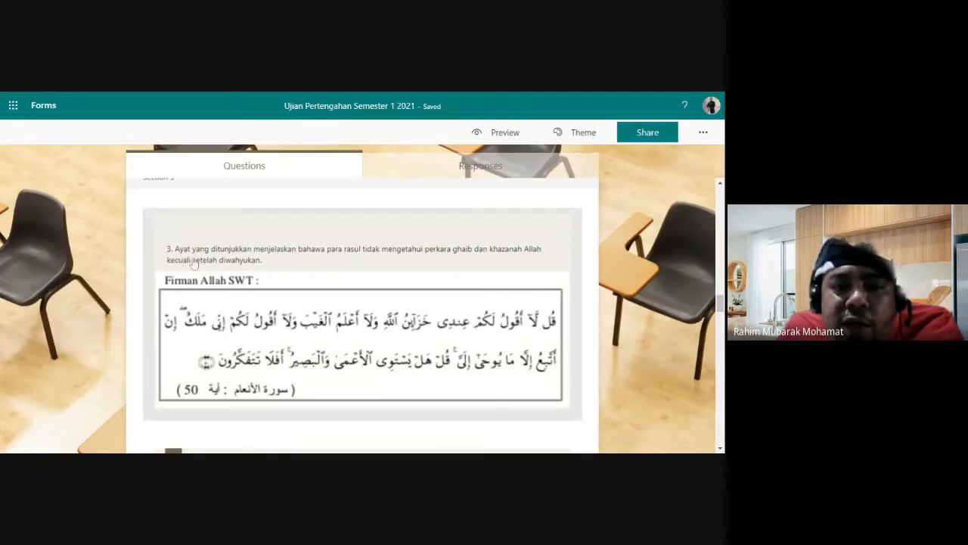
pyautogui.scroll(-3, 227, 291)
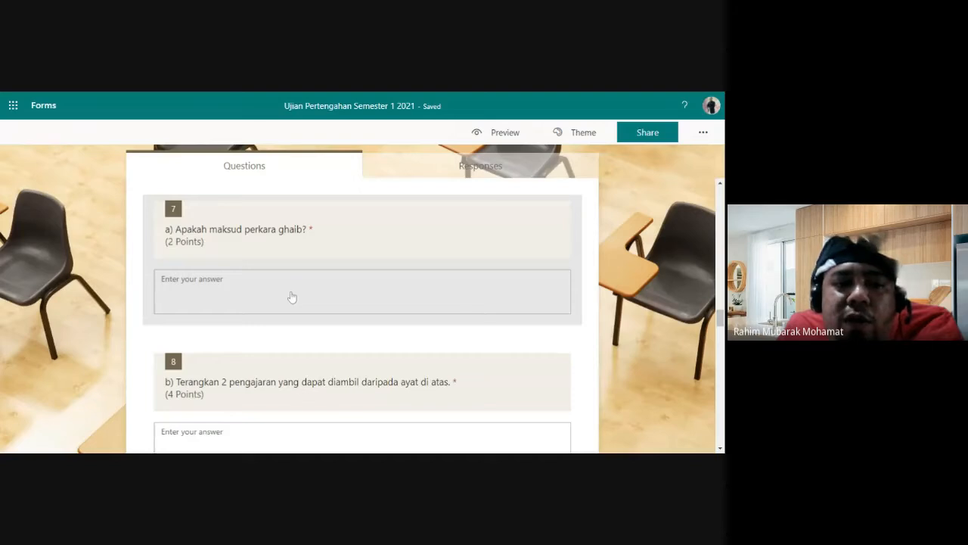
pyautogui.scroll(-1, 291, 296)
pyautogui.click(237, 371)
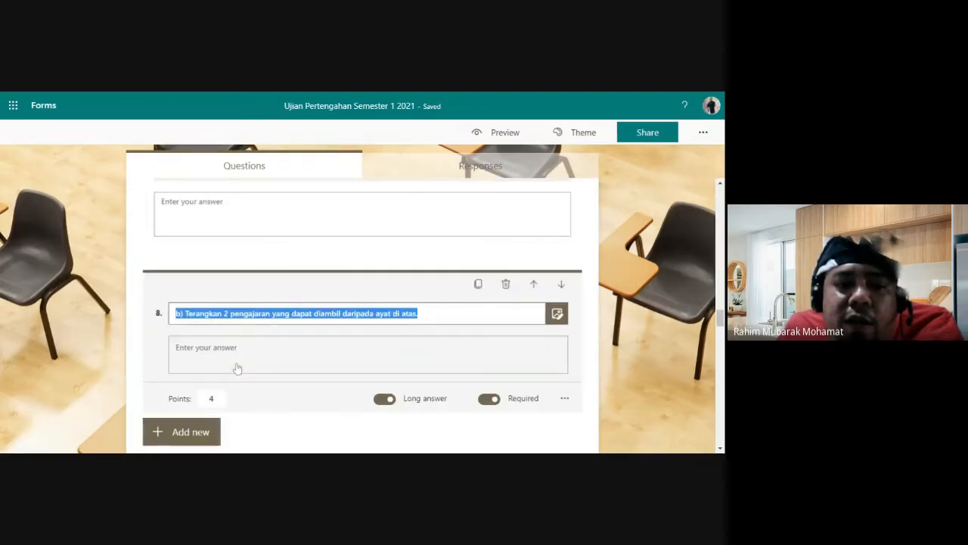
pyautogui.click(250, 314)
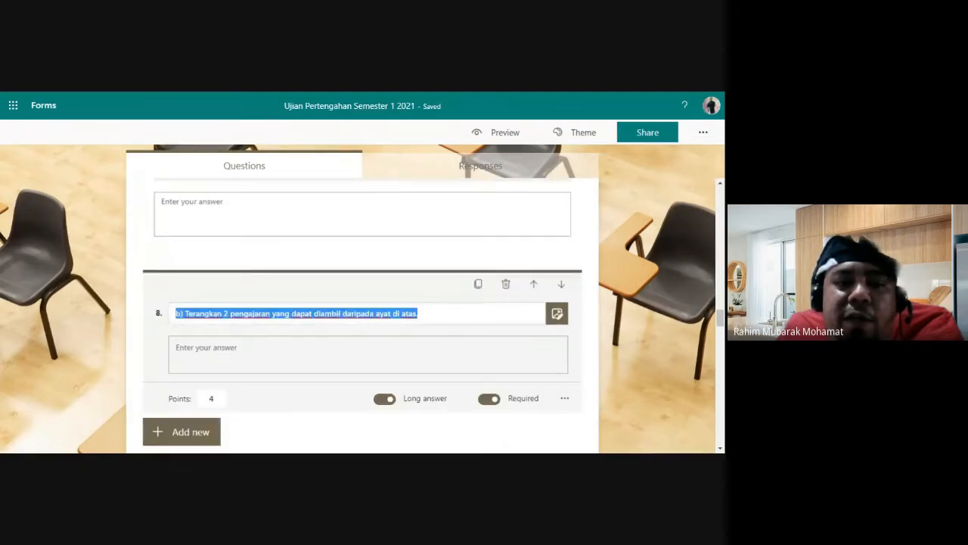
pyautogui.click(228, 314)
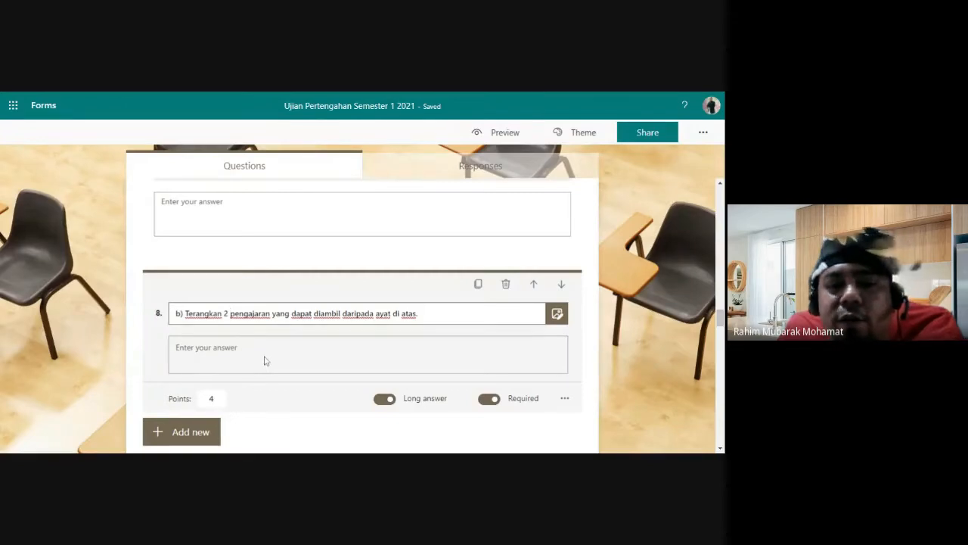
# Step: Open file-upload question 9 'Soalan 1' under Matematik to view its 1-file, 1GB, 4-point settings
pyautogui.scroll(-1, 269, 366)
pyautogui.scroll(-3, 268, 366)
pyautogui.scroll(5, 331, 350)
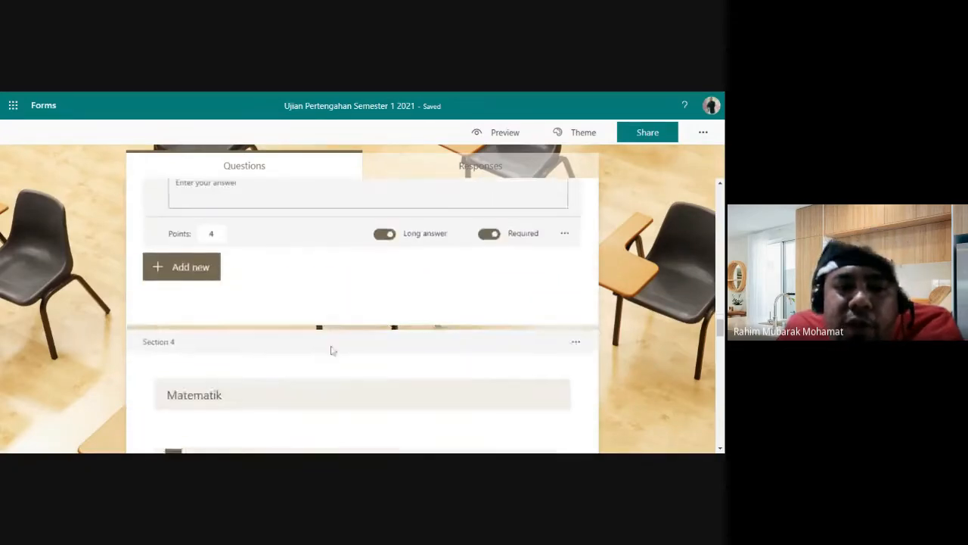
pyautogui.scroll(1, 230, 348)
pyautogui.scroll(-5, 230, 347)
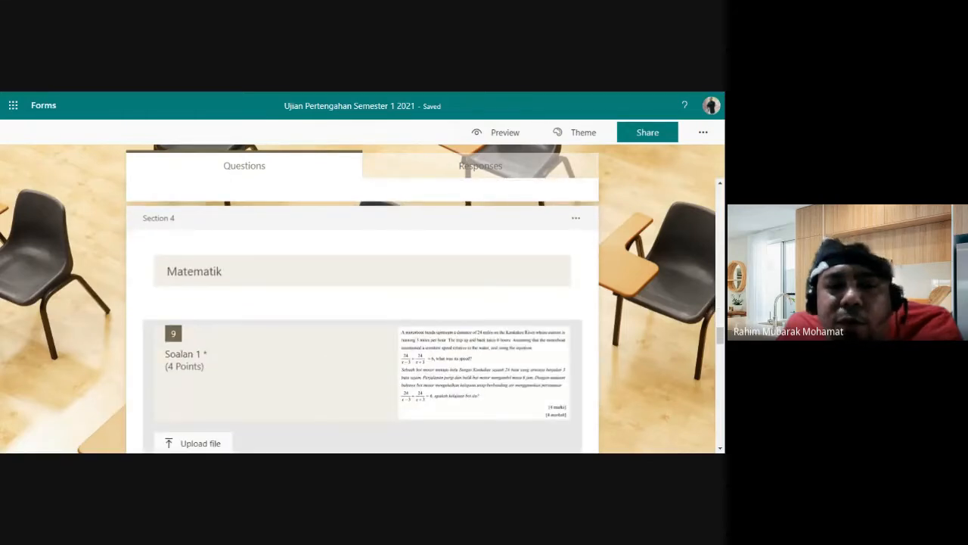
pyautogui.scroll(-1, 335, 352)
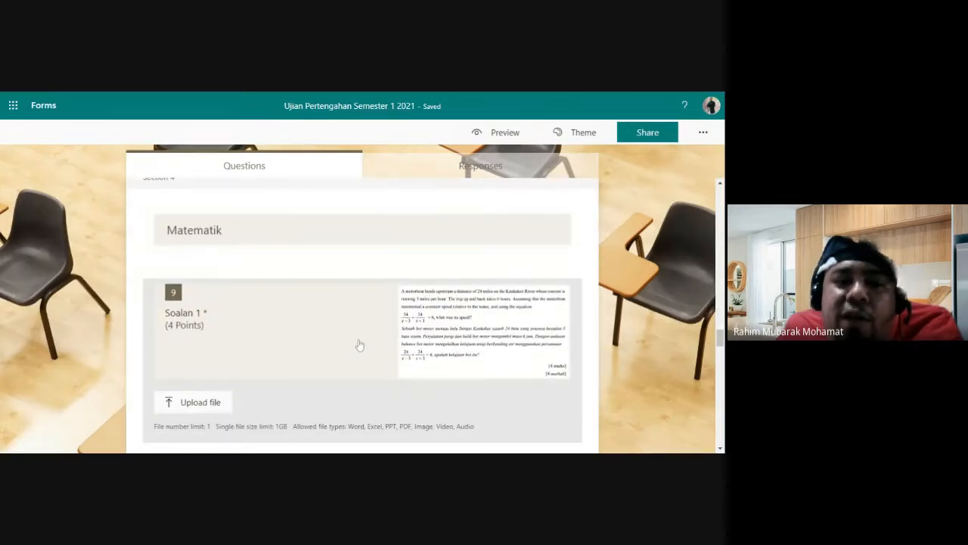
pyautogui.scroll(-1, 608, 315)
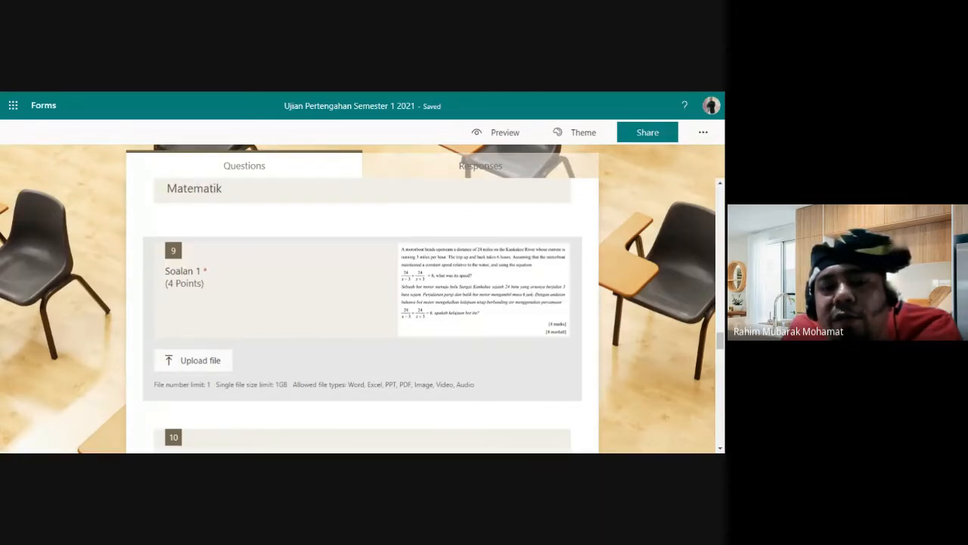
pyautogui.click(534, 297)
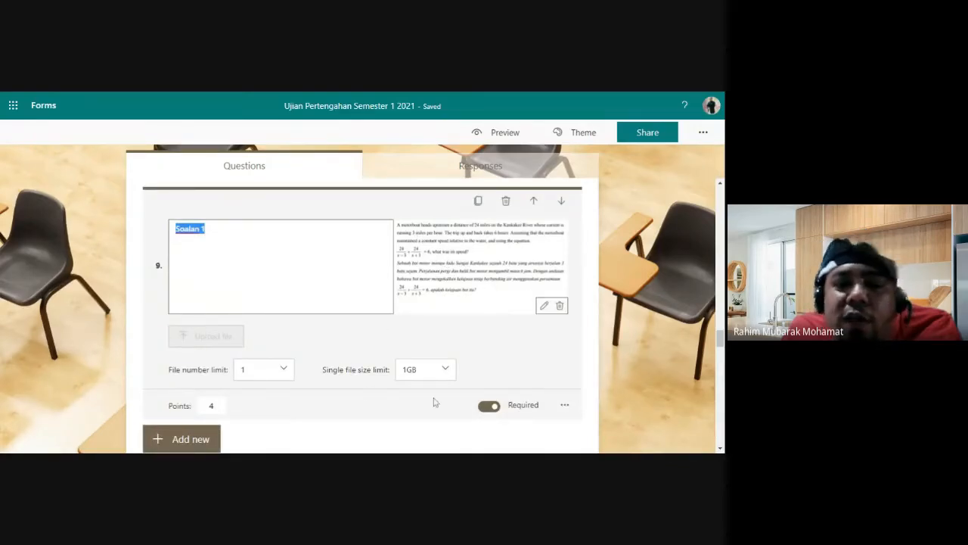
# Step: Close question 9's editing view in Microsoft Forms
pyautogui.click(646, 258)
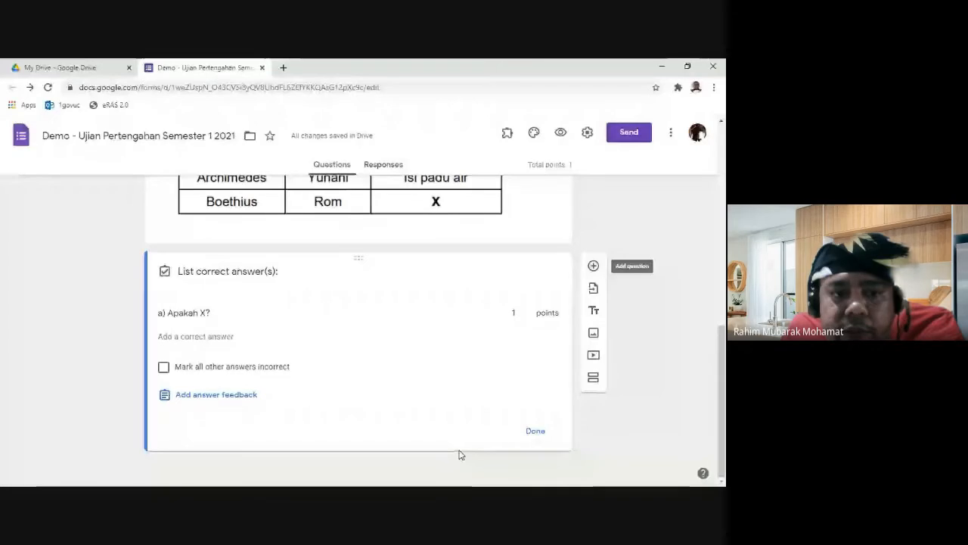
# Step: Add a new question and make it a required File upload question
pyautogui.click(594, 267)
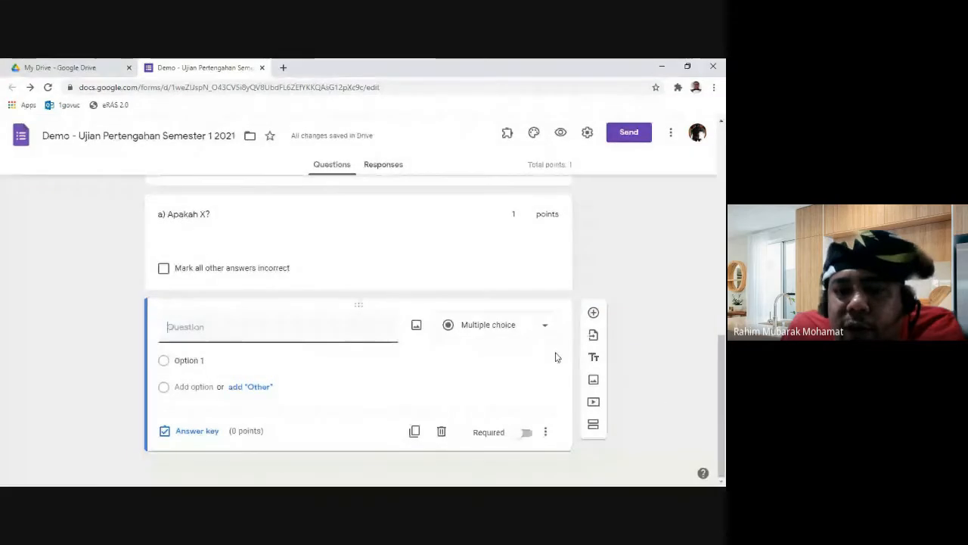
pyautogui.click(536, 330)
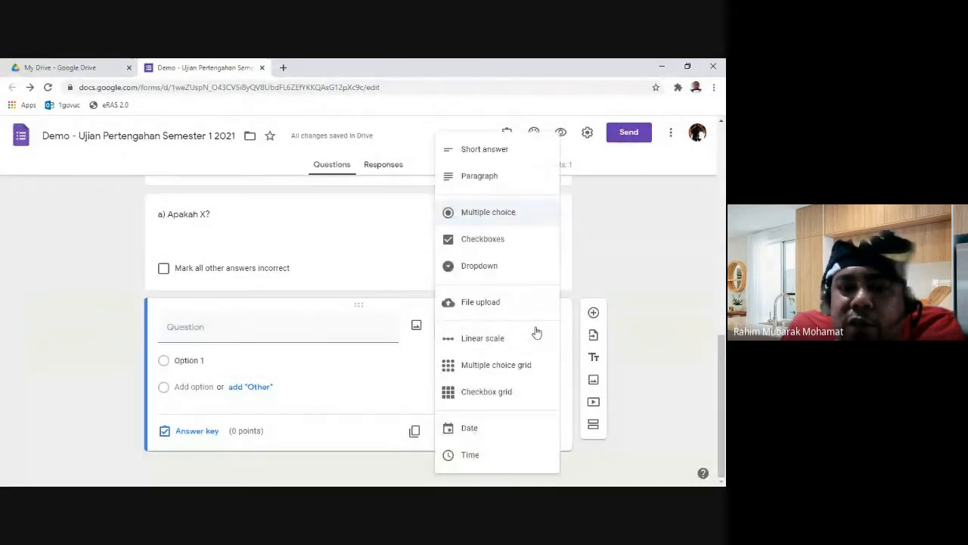
pyautogui.click(487, 305)
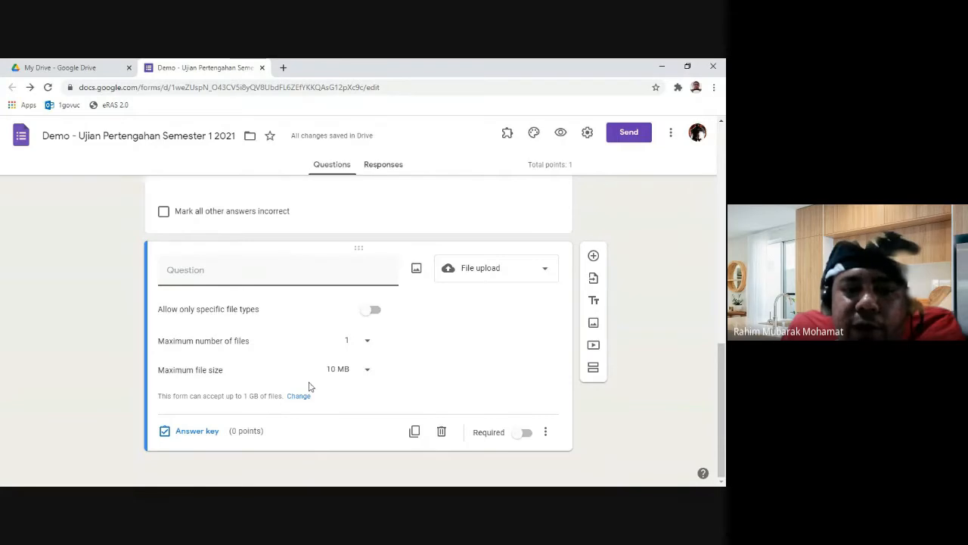
pyautogui.click(526, 432)
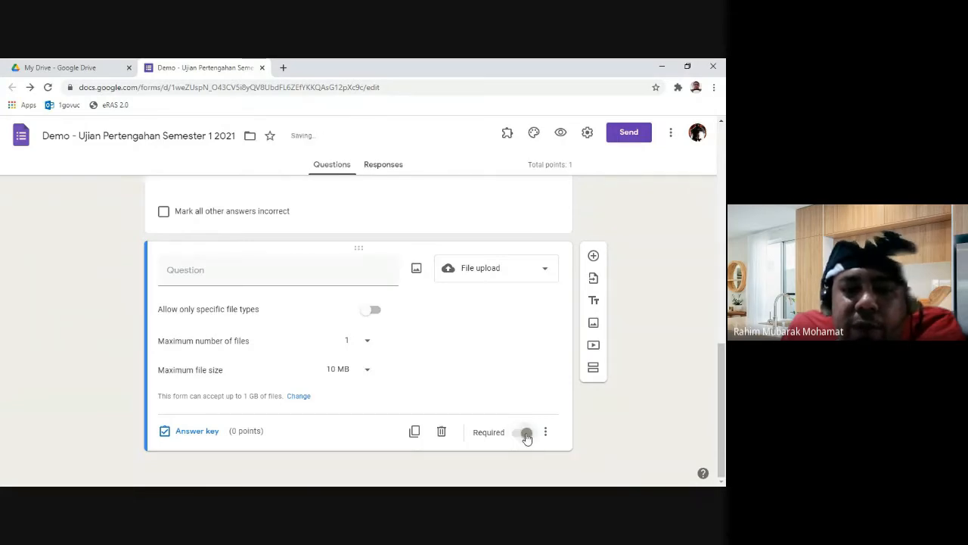
pyautogui.click(210, 433)
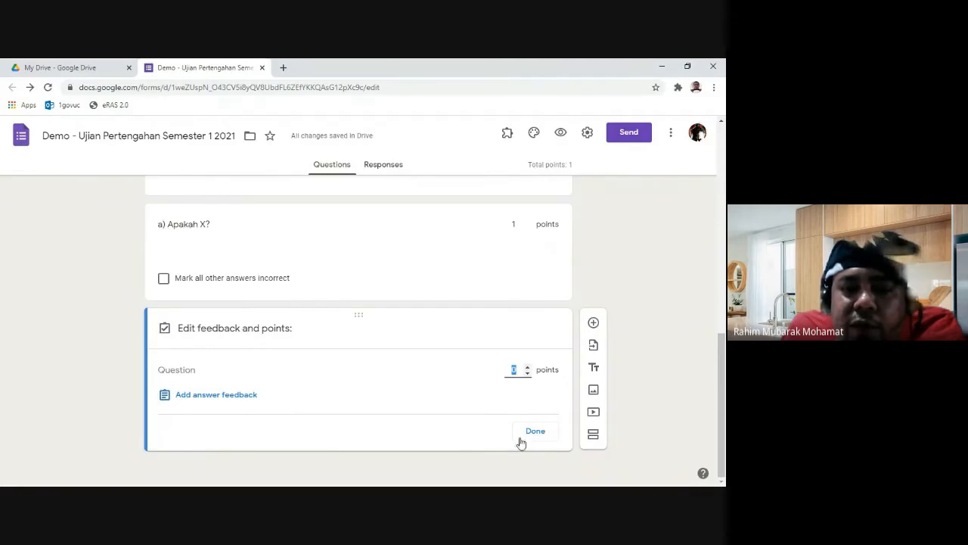
pyautogui.click(535, 430)
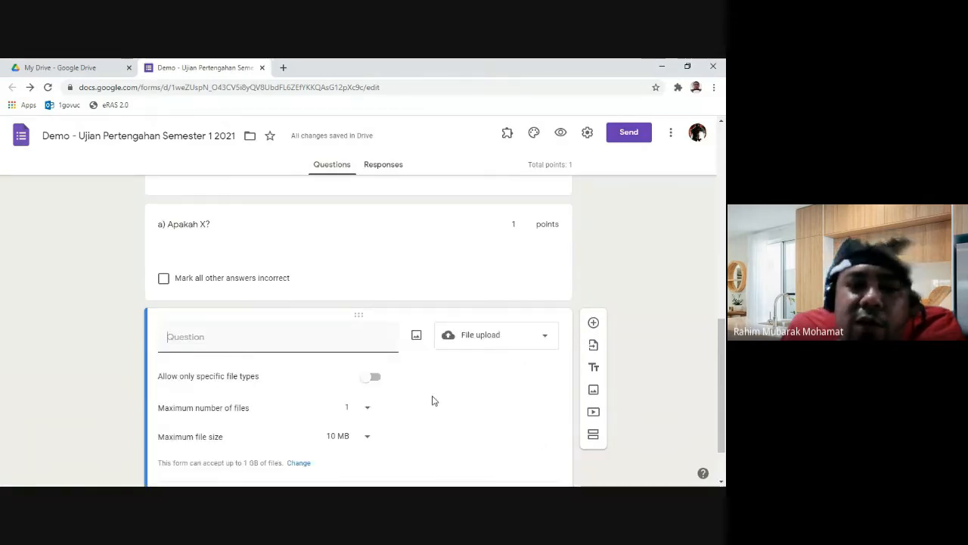
# Step: Limit the upload to 1 file with a maximum file size of 1 GB
pyautogui.scroll(-1, 432, 400)
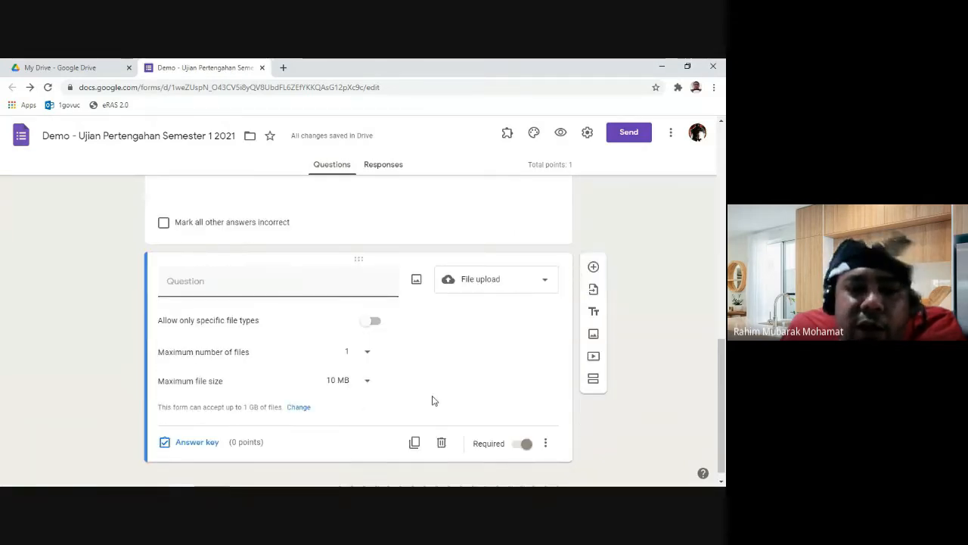
pyautogui.click(368, 355)
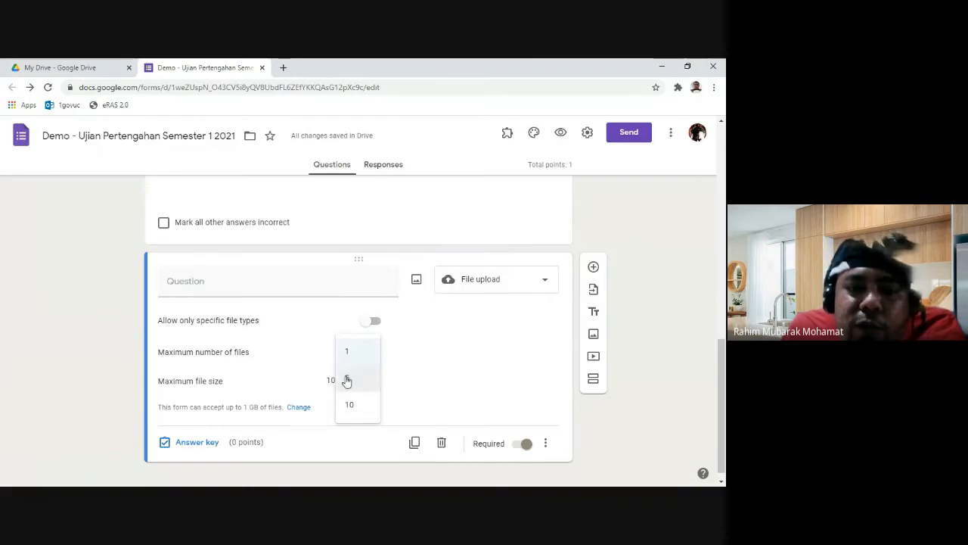
pyautogui.click(443, 384)
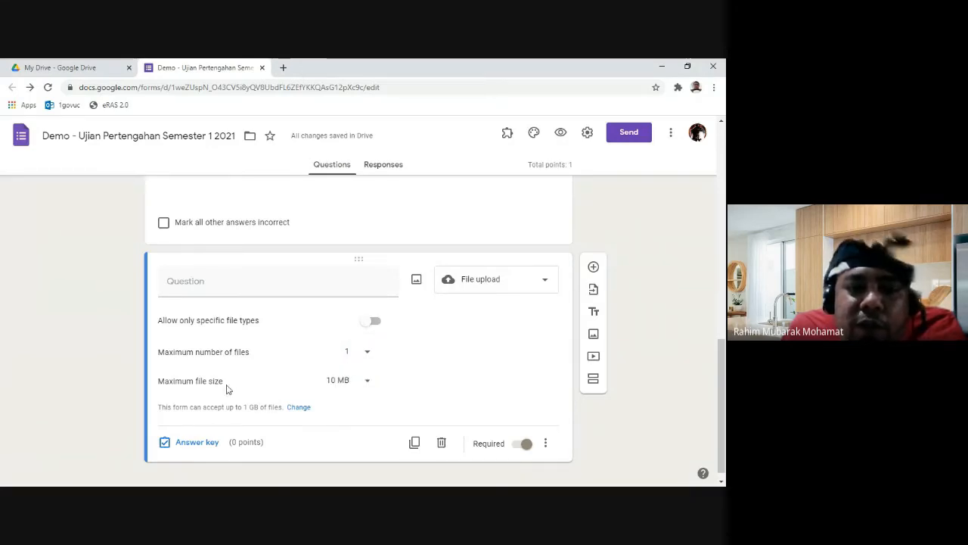
pyautogui.click(353, 386)
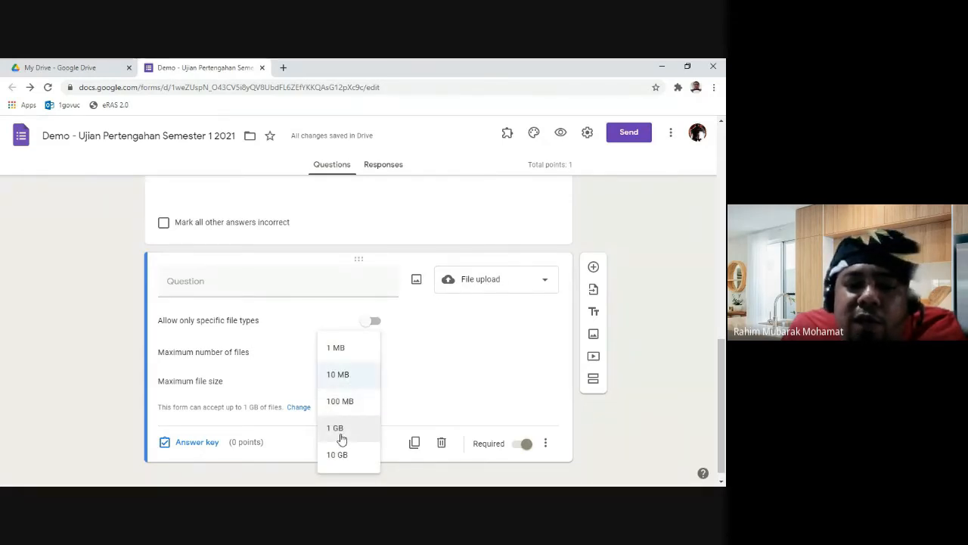
pyautogui.click(342, 429)
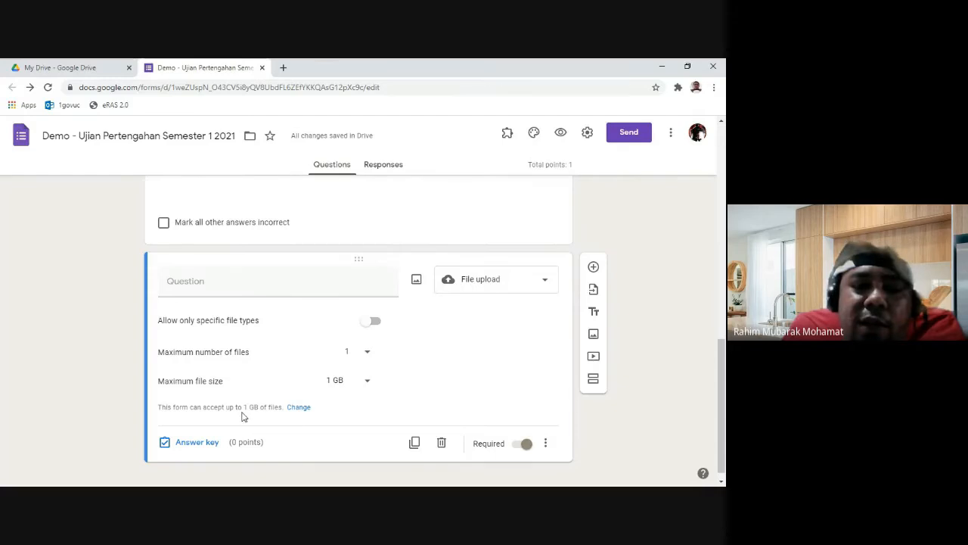
pyautogui.click(345, 389)
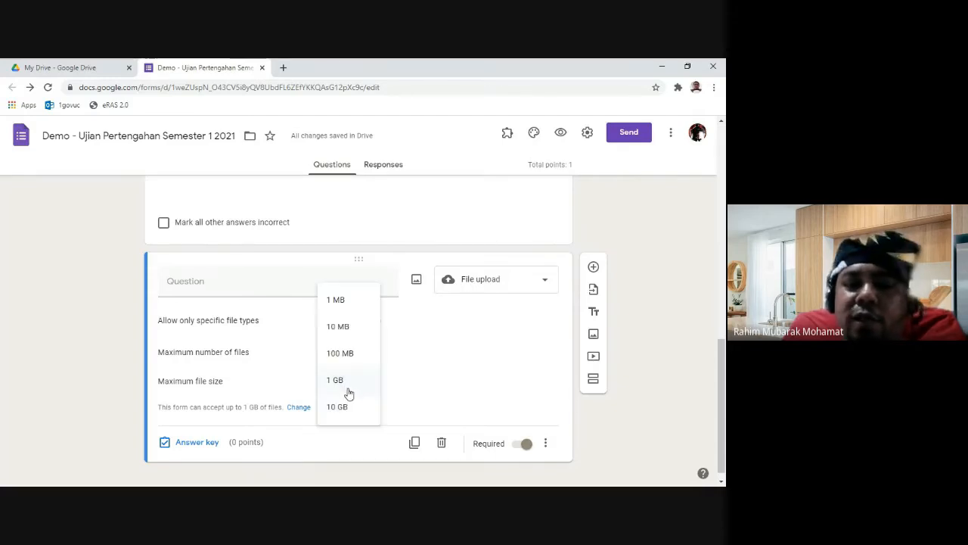
pyautogui.click(348, 390)
pyautogui.click(371, 286)
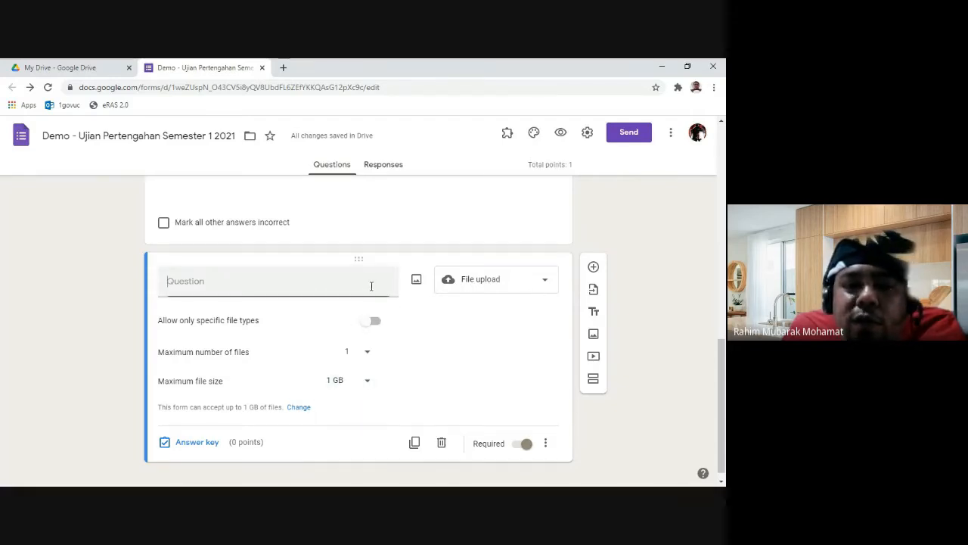
# Step: Insert the M3 1 motorboat speed problem image into the file upload question
pyautogui.click(417, 280)
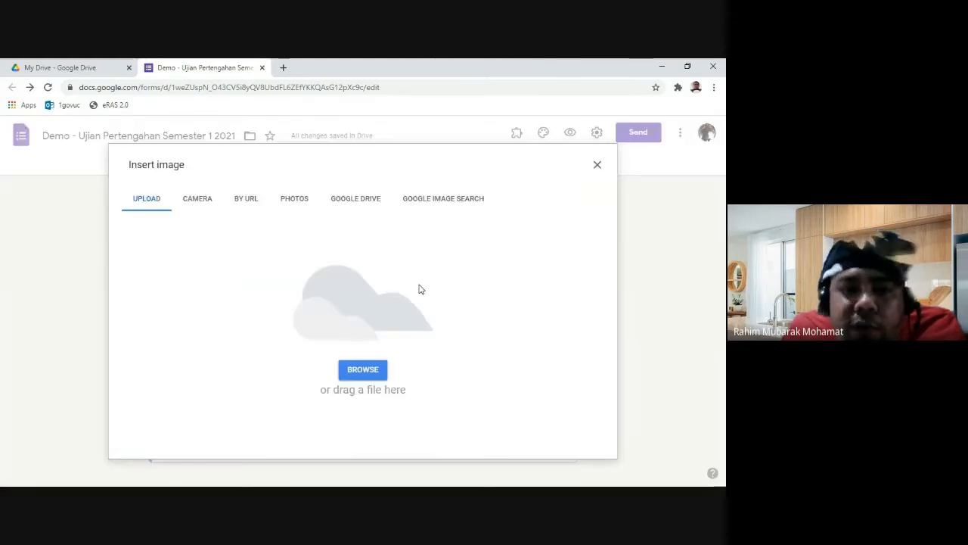
pyautogui.click(363, 369)
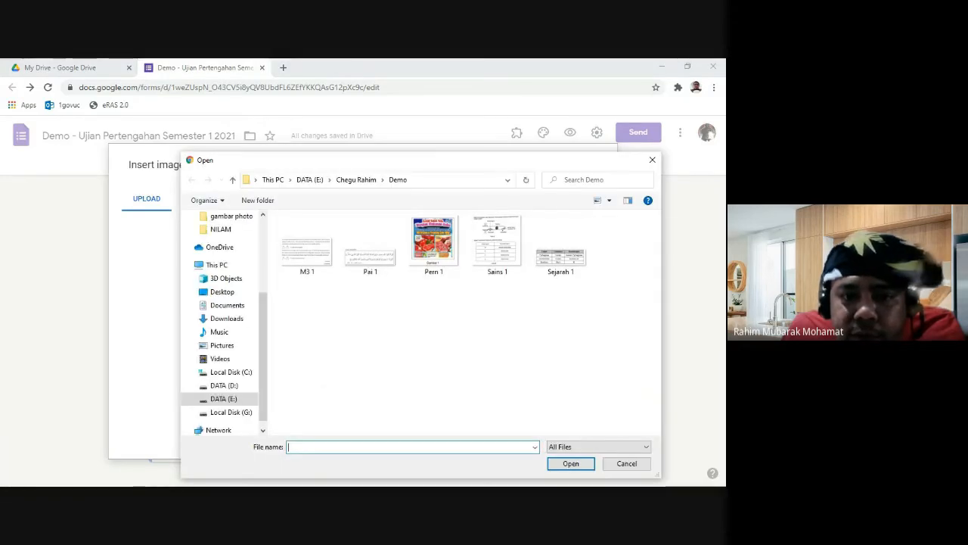
pyautogui.click(307, 246)
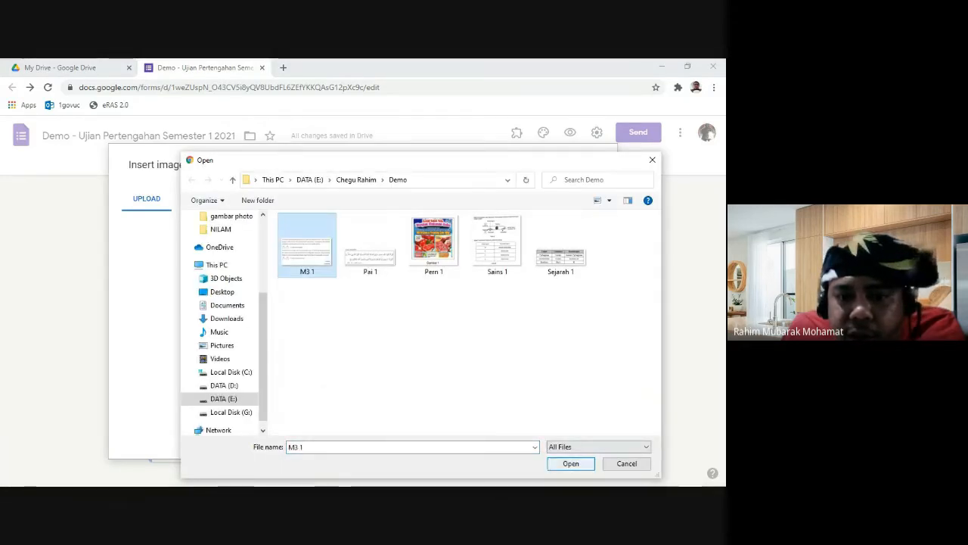
pyautogui.click(570, 463)
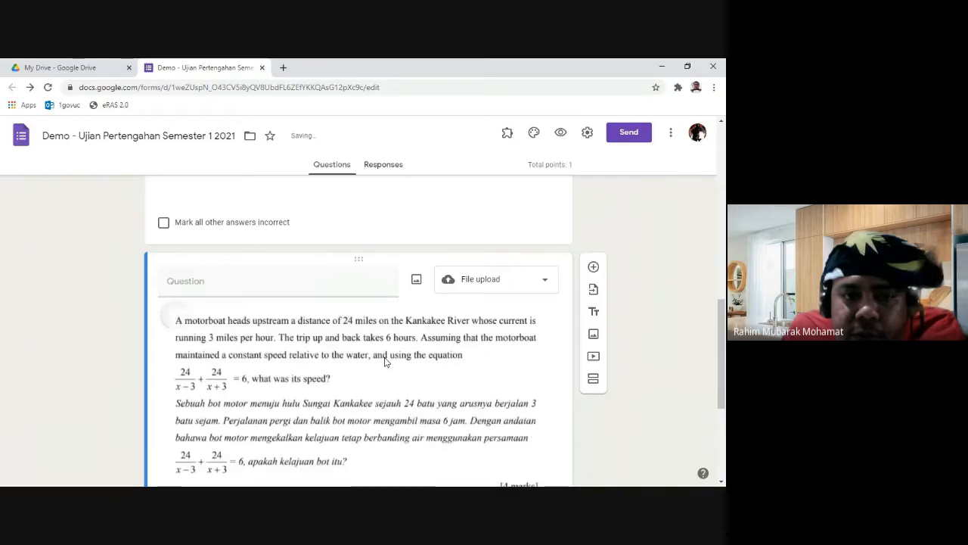
pyautogui.scroll(-3, 393, 360)
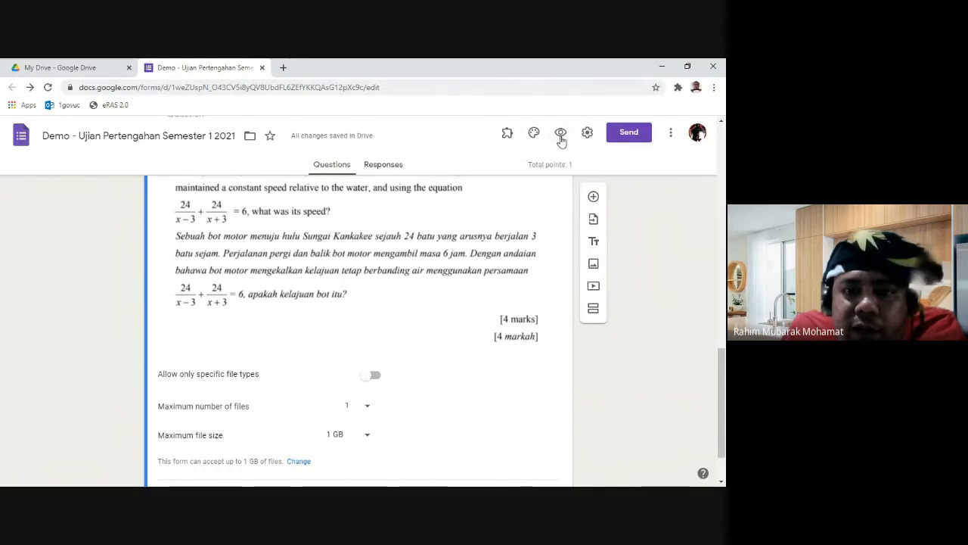
# Step: Preview the exam as a respondent and try the Add file dialog on the motorboat upload question
pyautogui.click(561, 139)
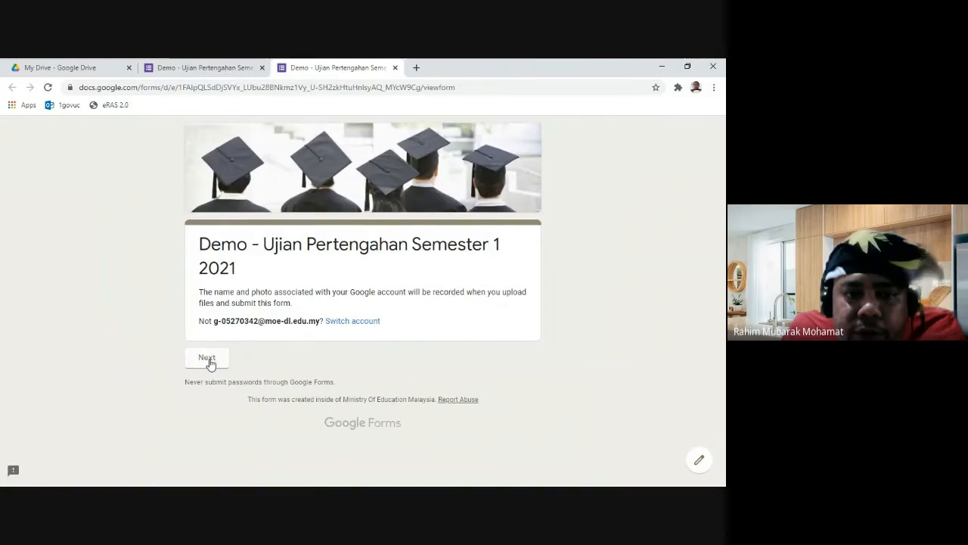
pyautogui.click(209, 361)
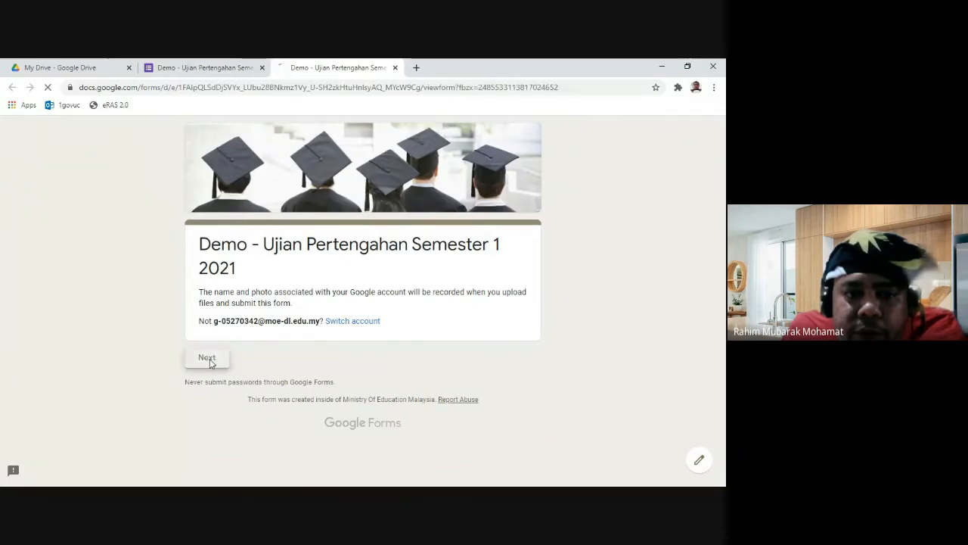
pyautogui.scroll(-10, 298, 365)
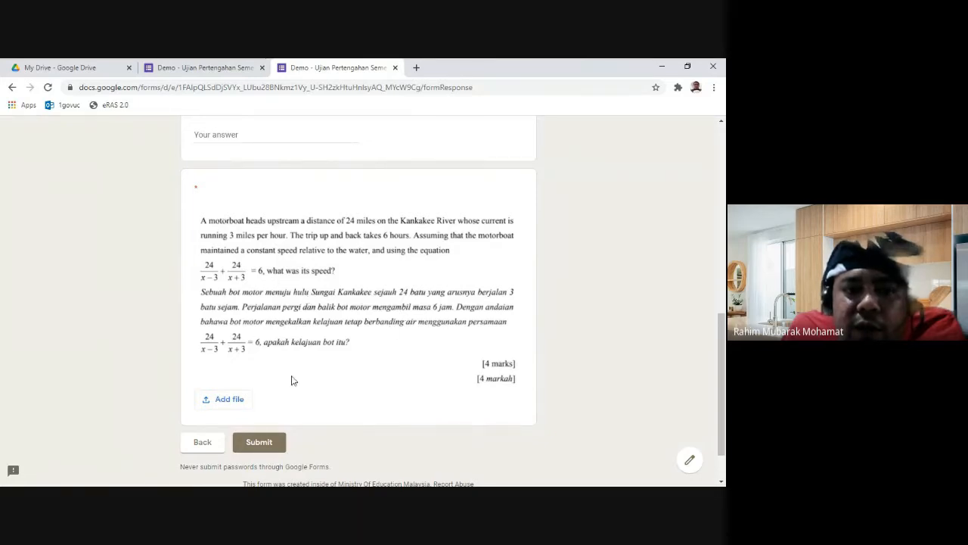
pyautogui.click(229, 399)
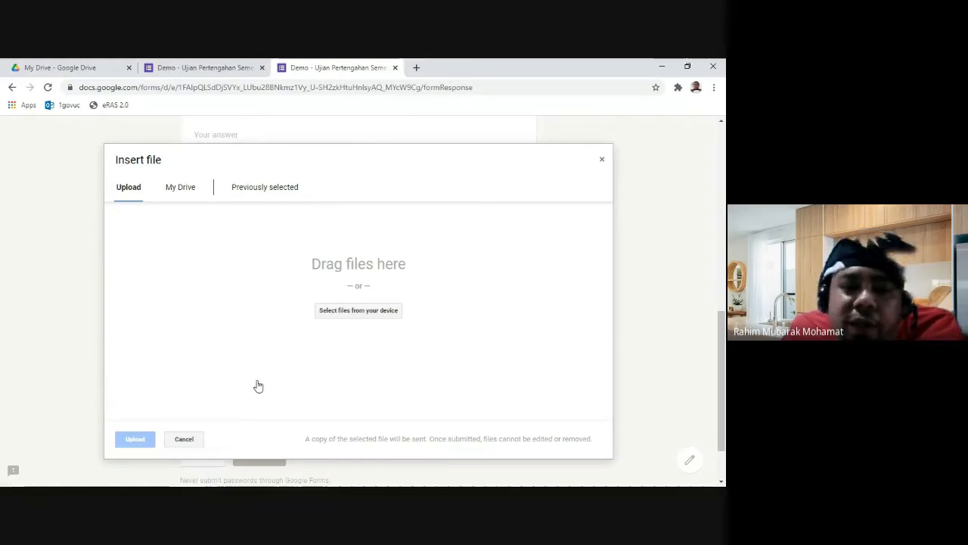
pyautogui.click(602, 167)
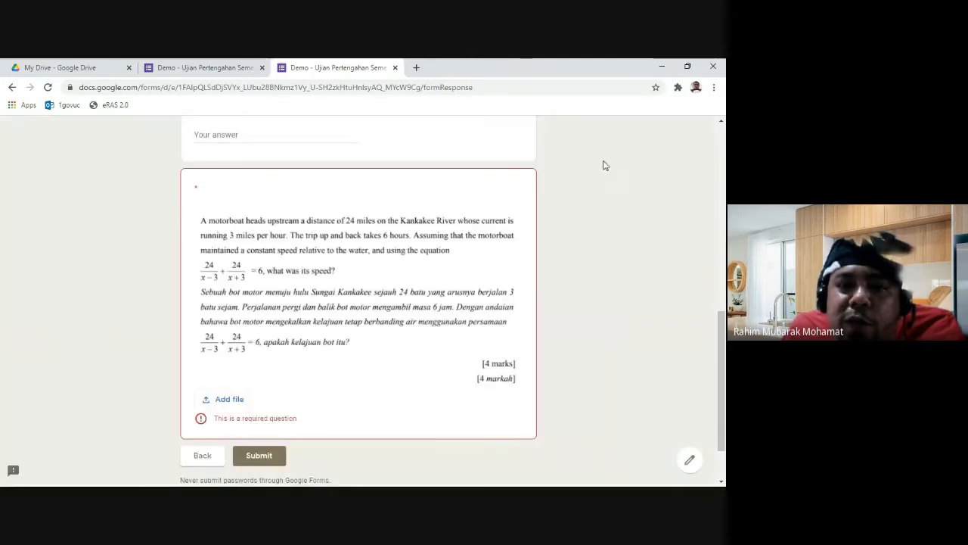
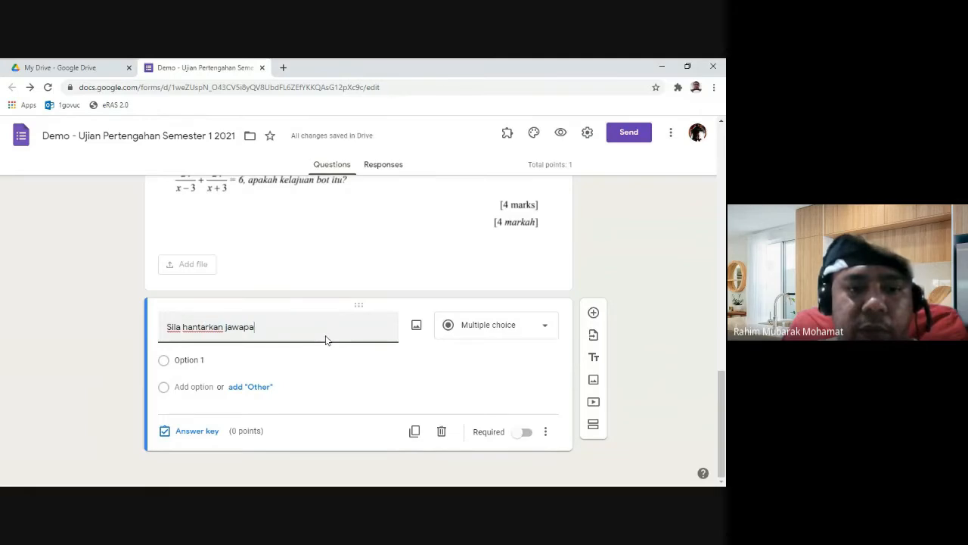
# Step: Reword the last question's title to 'Sila hantarkan kertas jawapan anda di sini'
pyautogui.press('BackSpace')
pyautogui.press('BackSpace')
pyautogui.press('BackSpace')
pyautogui.press('BackSpace')
pyautogui.press('BackSpace')
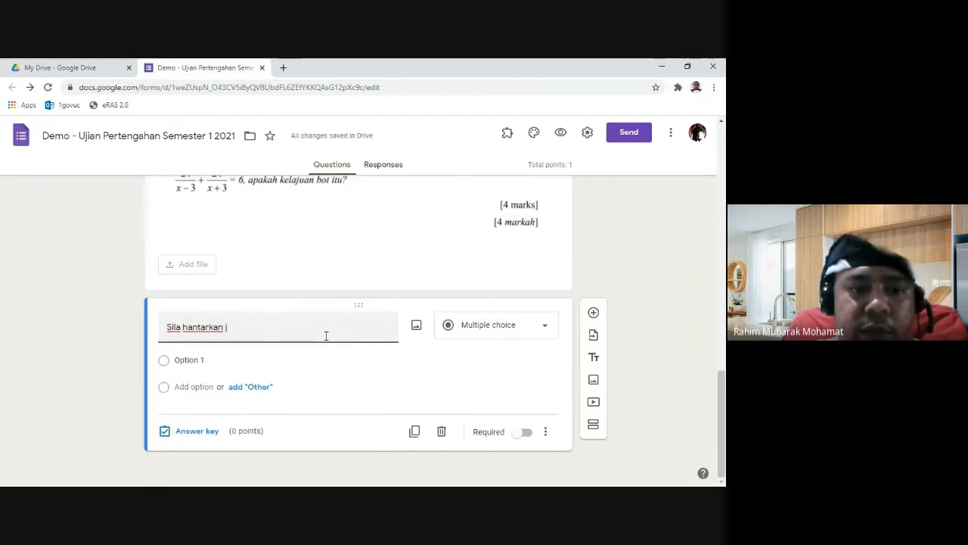
pyautogui.press('BackSpace')
pyautogui.write('kertas jawap')
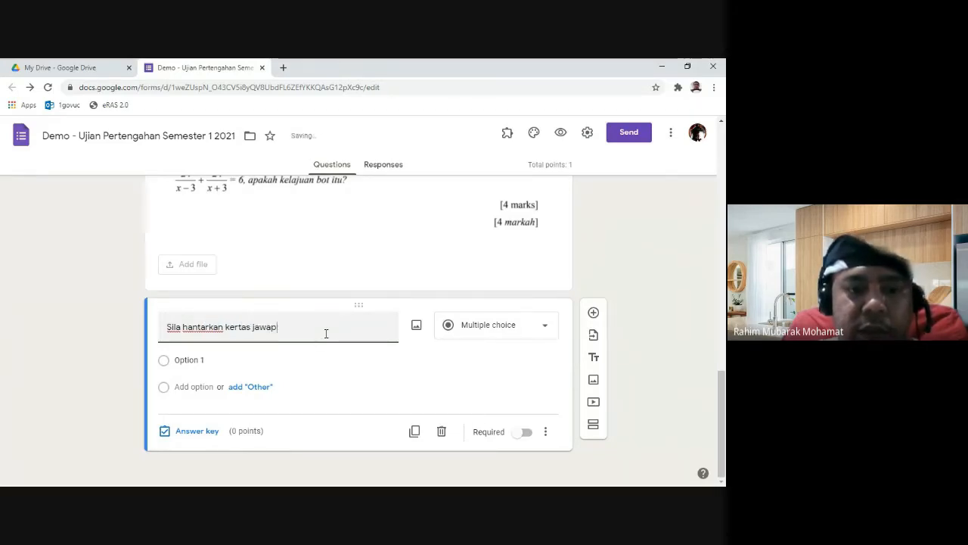
pyautogui.write('an inda di sini')
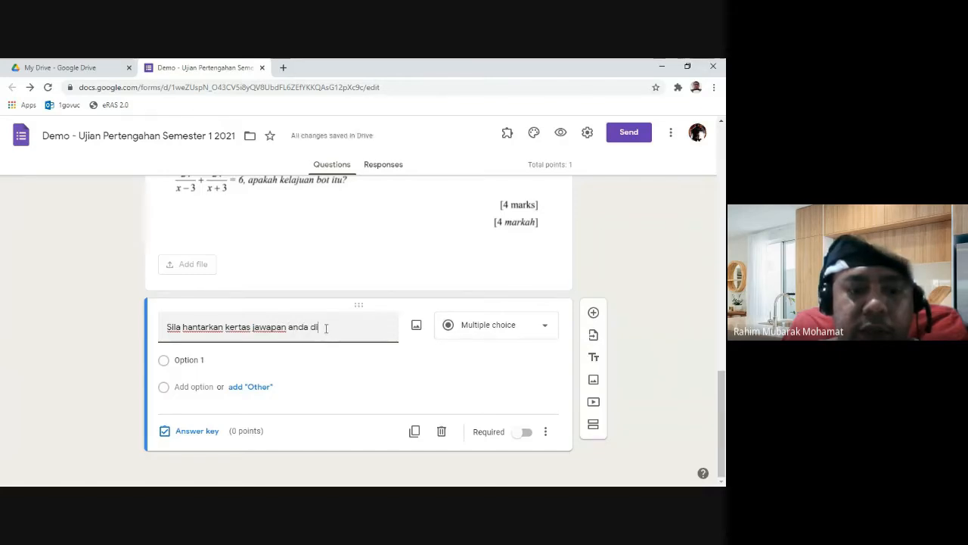
# Step: Make it a required File upload question, accepting the 1 GB limit, and preview the form
pyautogui.click(499, 338)
pyautogui.click(499, 310)
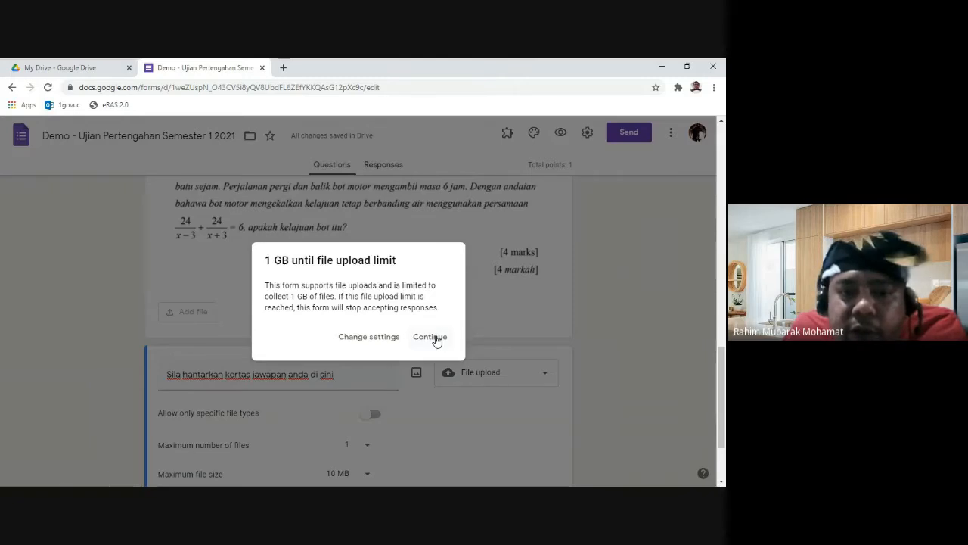
pyautogui.click(429, 337)
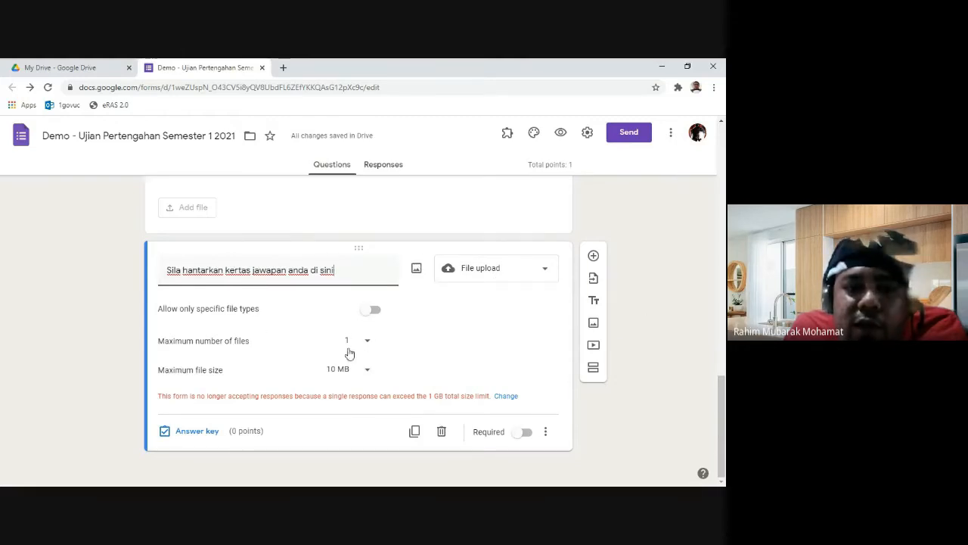
pyautogui.click(518, 432)
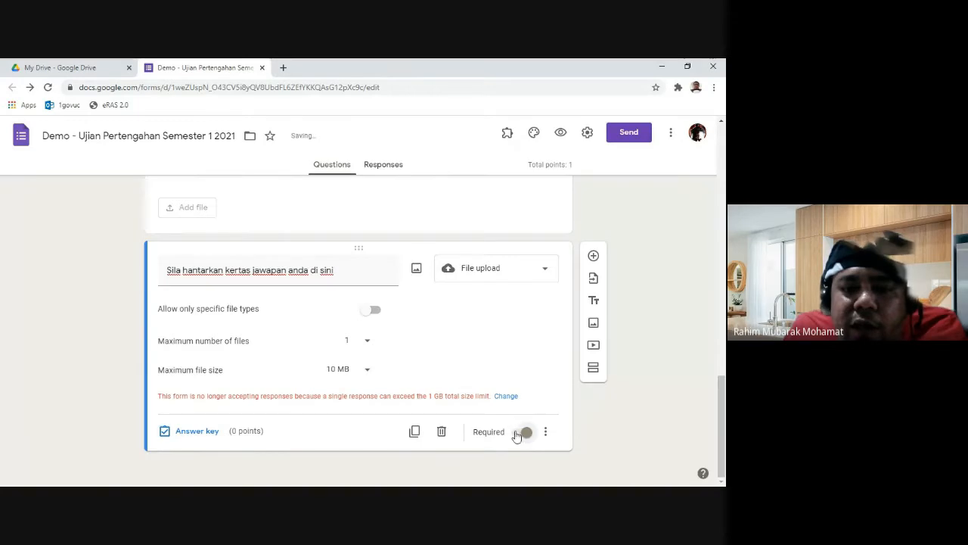
pyautogui.click(560, 135)
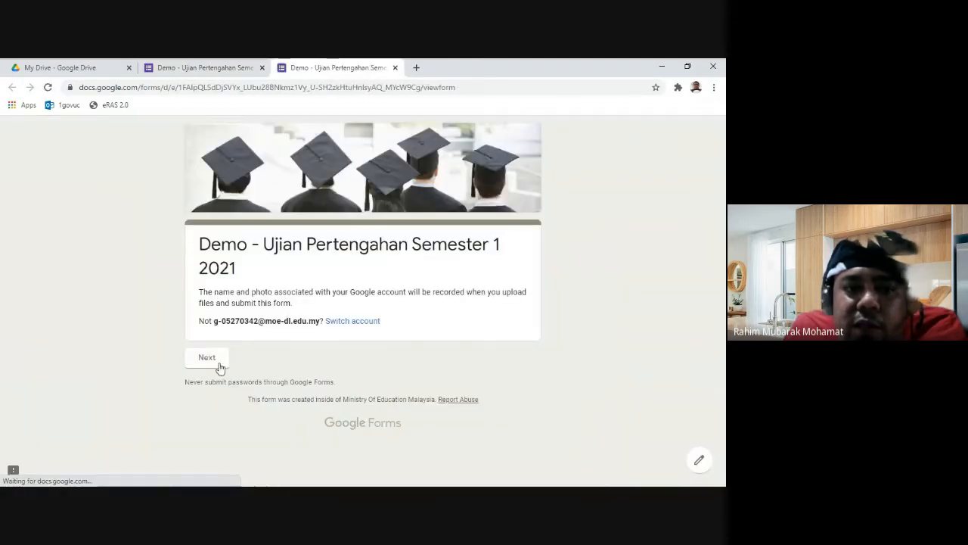
# Step: In the preview, go to the question page and scroll through the motorboat and answer-sheet upload questions
pyautogui.click(217, 363)
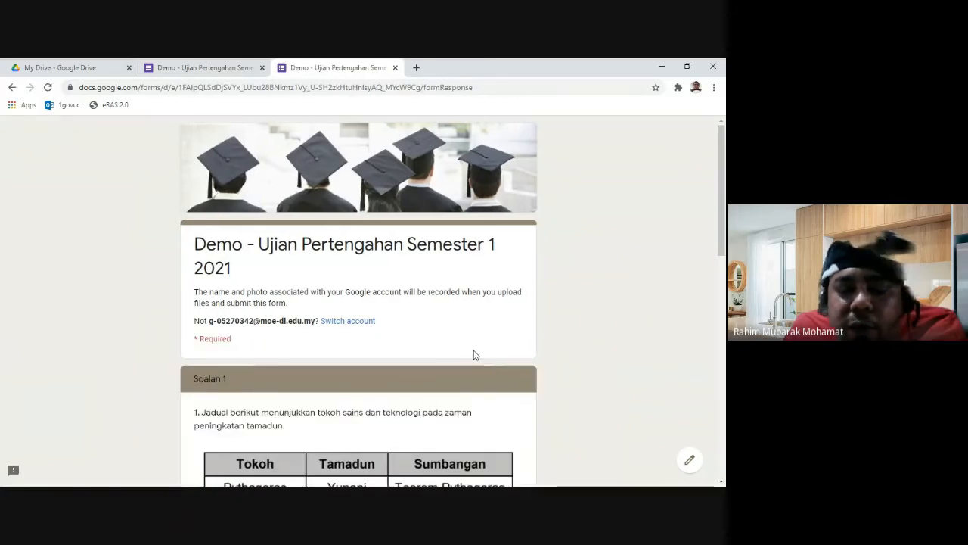
pyautogui.scroll(-3, 477, 355)
pyautogui.scroll(-10, 473, 355)
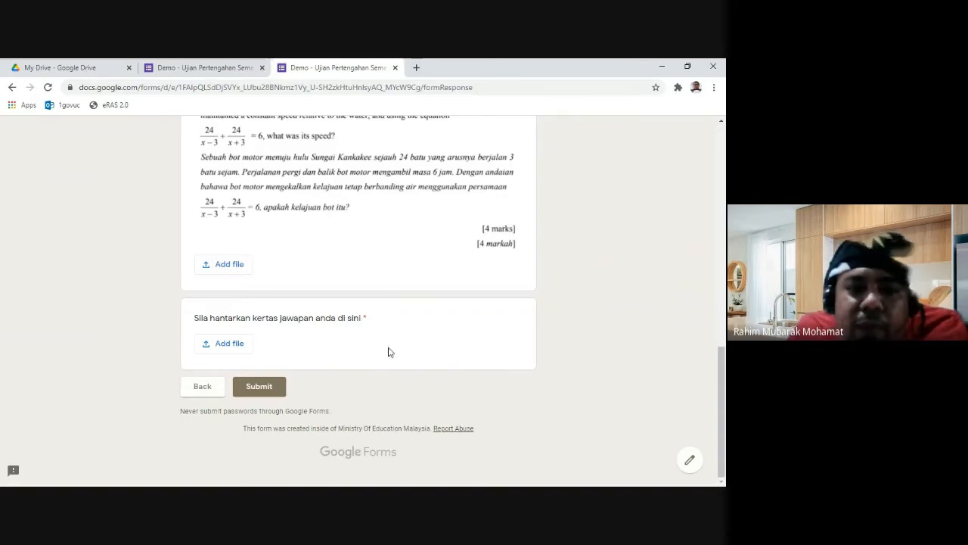
pyautogui.scroll(3, 386, 355)
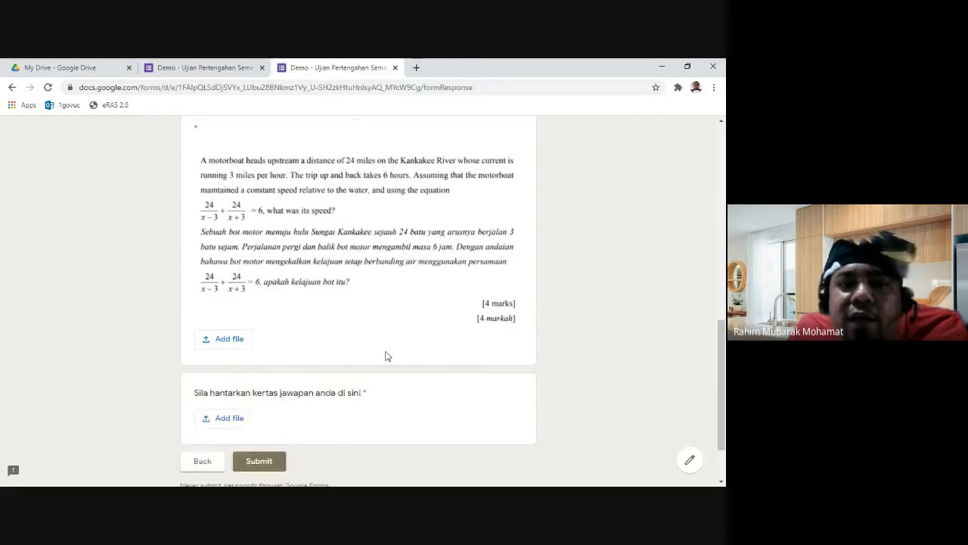
pyautogui.scroll(-2, 504, 328)
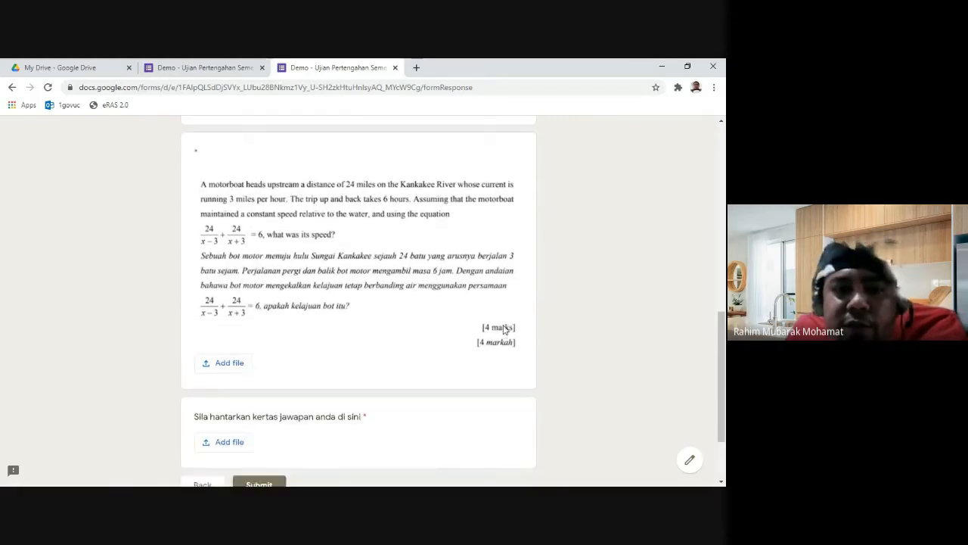
pyautogui.scroll(2, 506, 329)
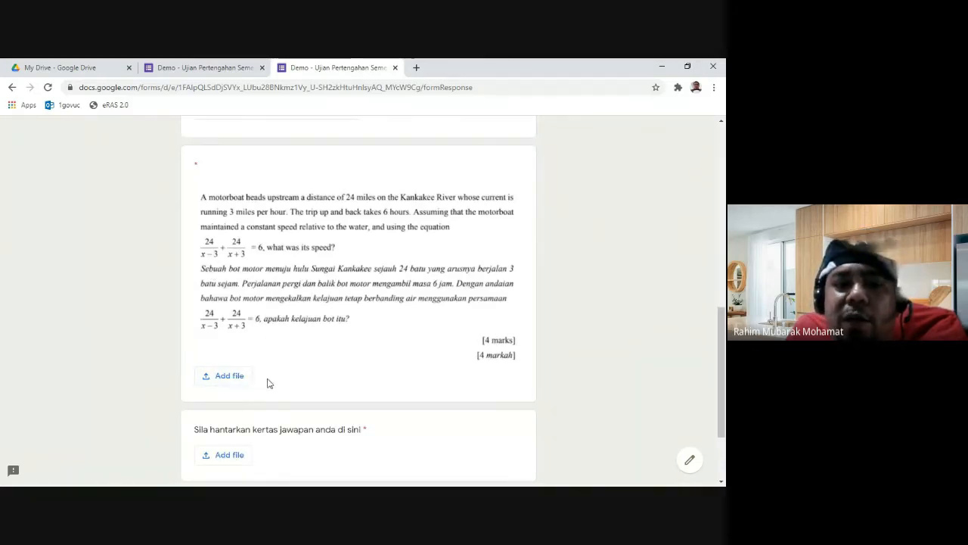
# Step: Close the preview and give the motorboat upload question 1 point in its answer key
pyautogui.click(395, 68)
pyautogui.scroll(3, 454, 330)
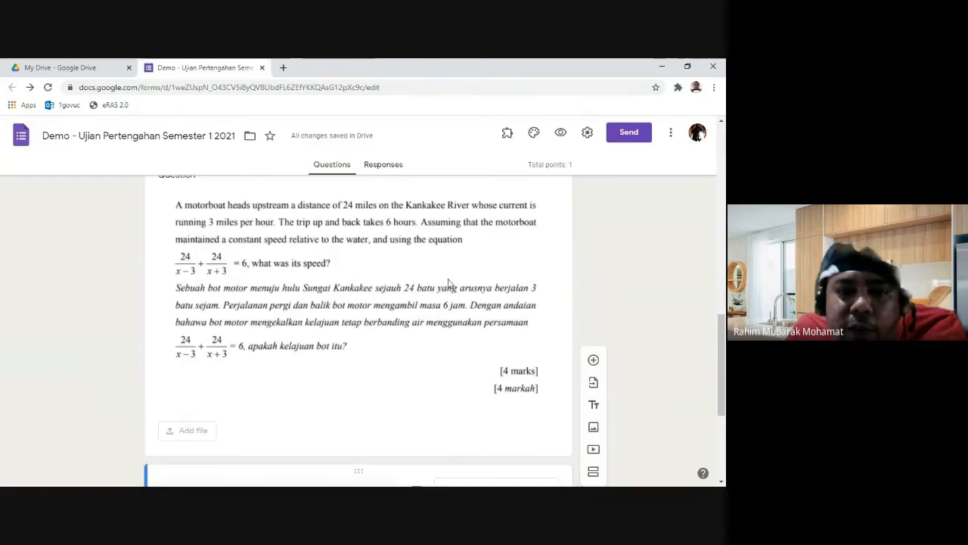
pyautogui.click(448, 283)
pyautogui.scroll(-2, 348, 369)
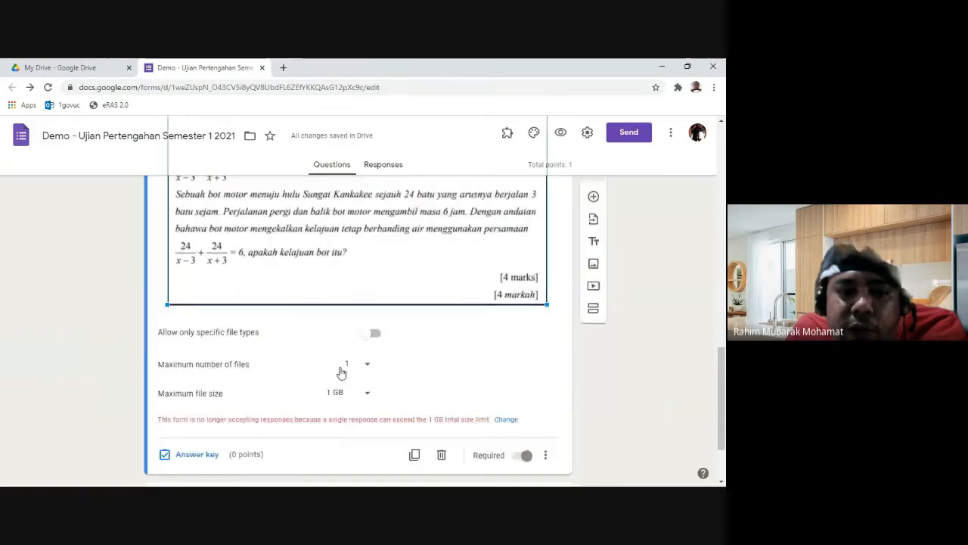
pyautogui.click(197, 453)
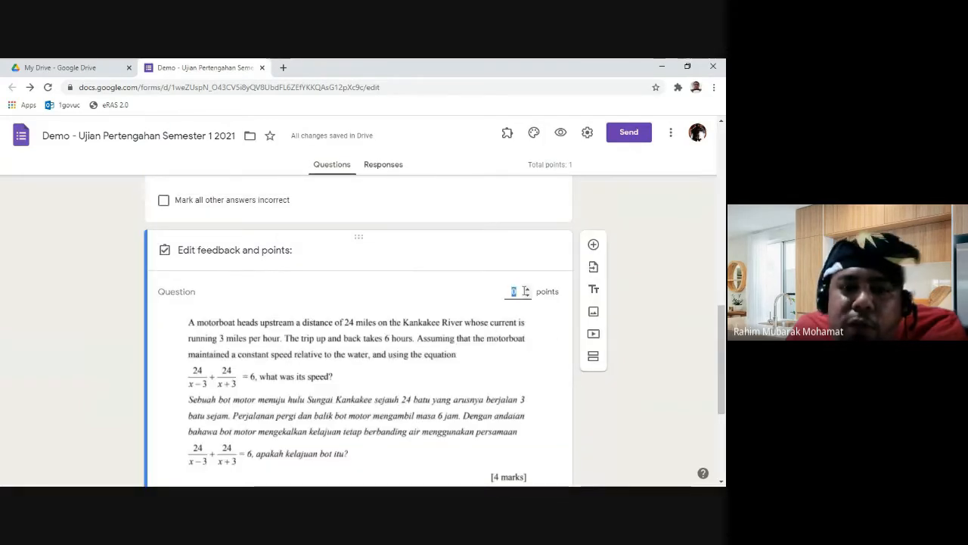
pyautogui.click(526, 288)
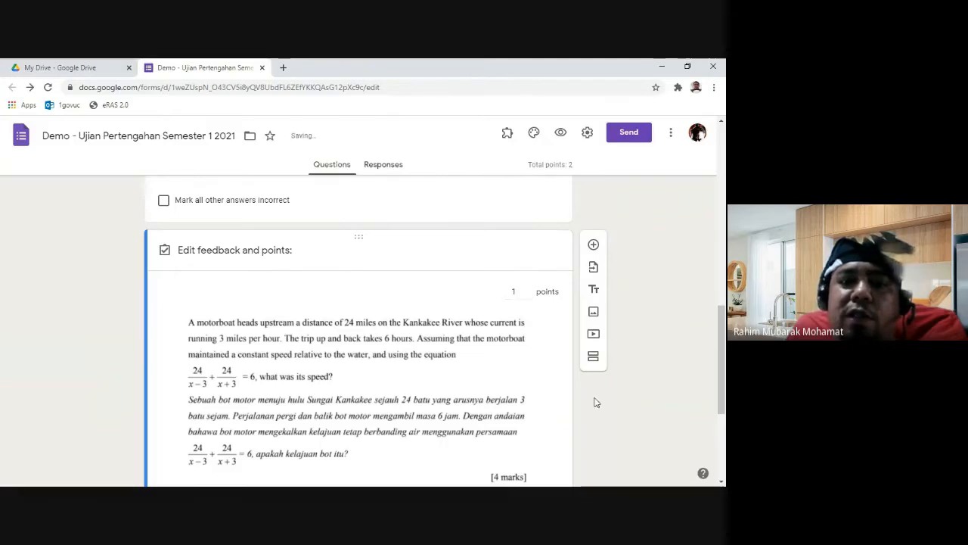
pyautogui.scroll(-2, 638, 421)
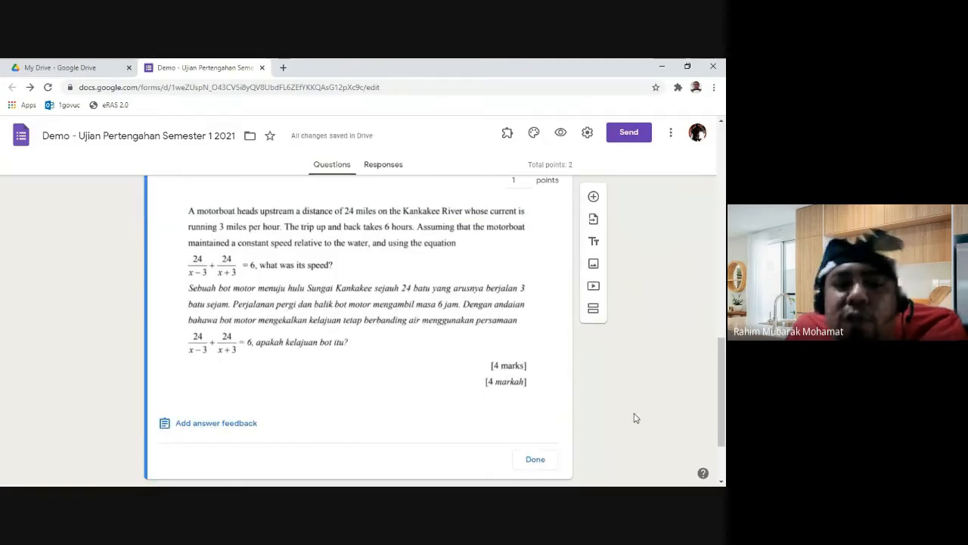
pyautogui.click(537, 459)
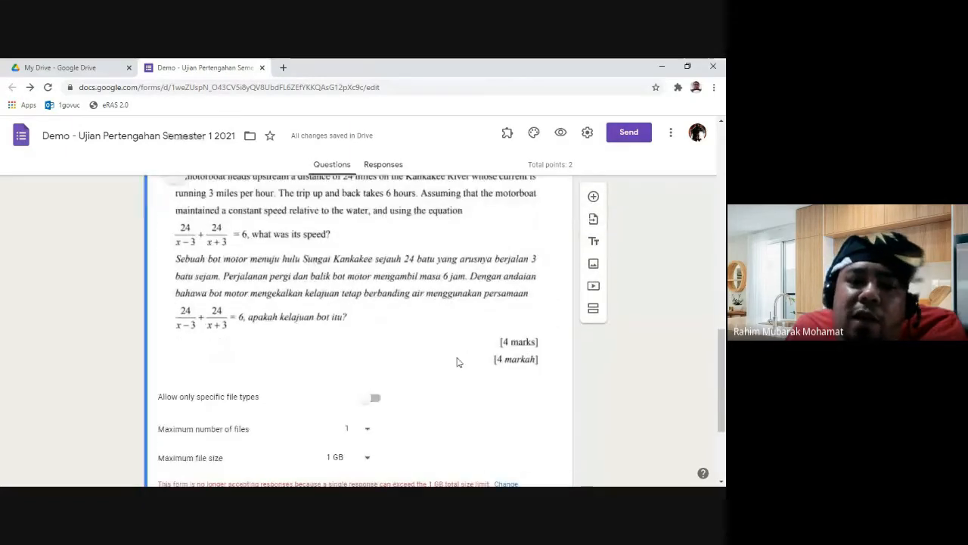
pyautogui.scroll(-3, 459, 361)
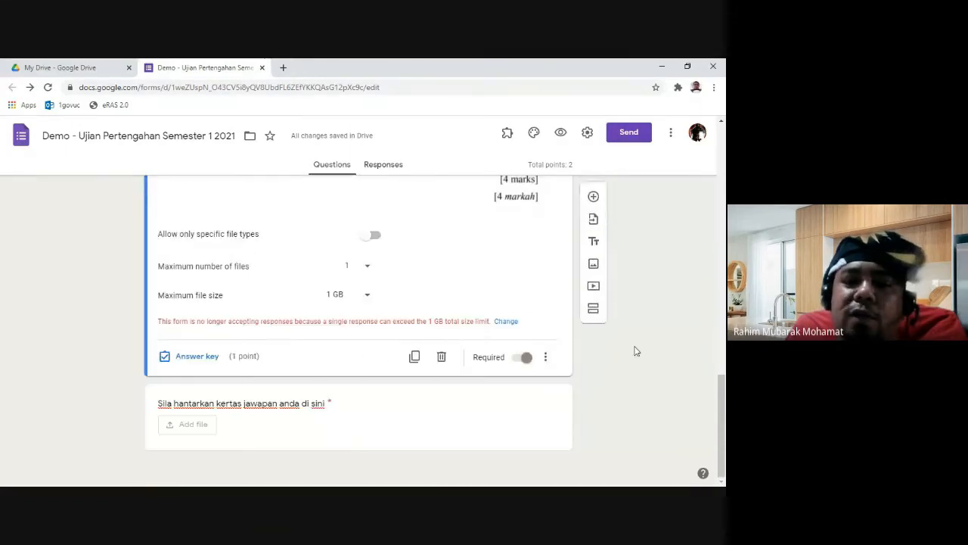
pyautogui.scroll(1, 635, 350)
pyautogui.scroll(1, 635, 350)
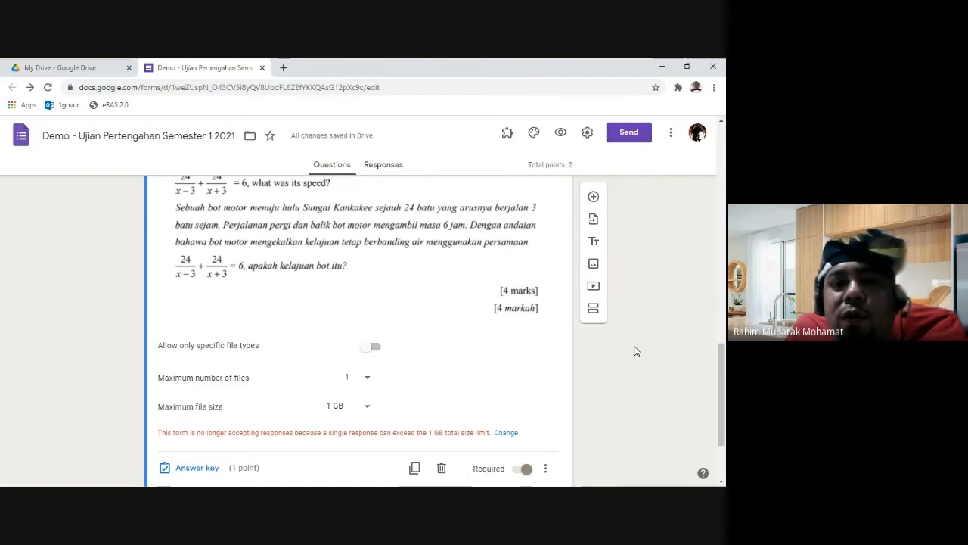
pyautogui.scroll(7, 636, 350)
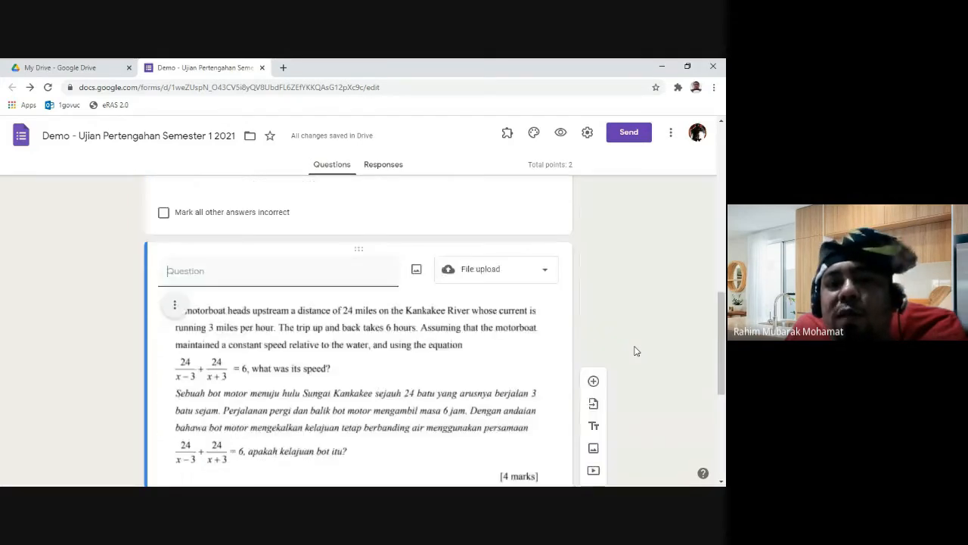
pyautogui.click(401, 170)
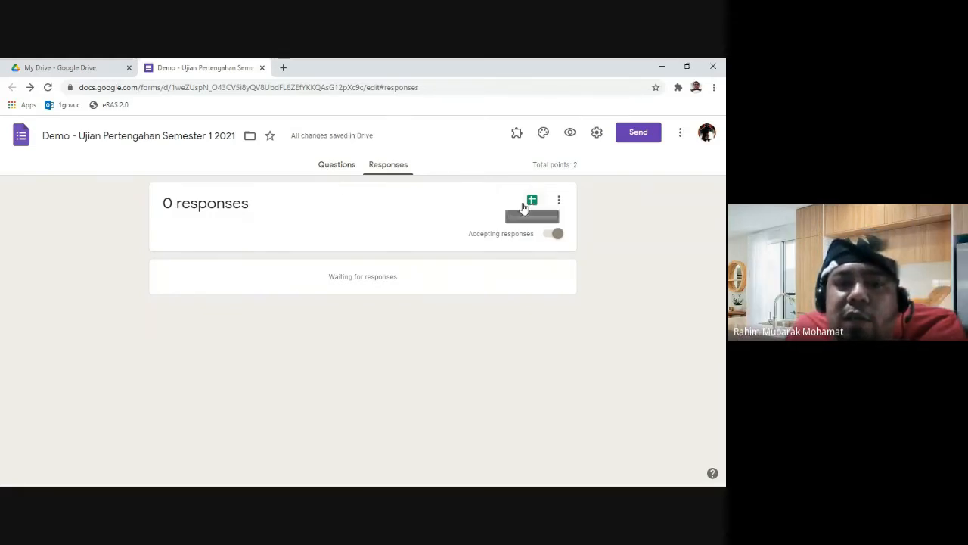
pyautogui.click(344, 167)
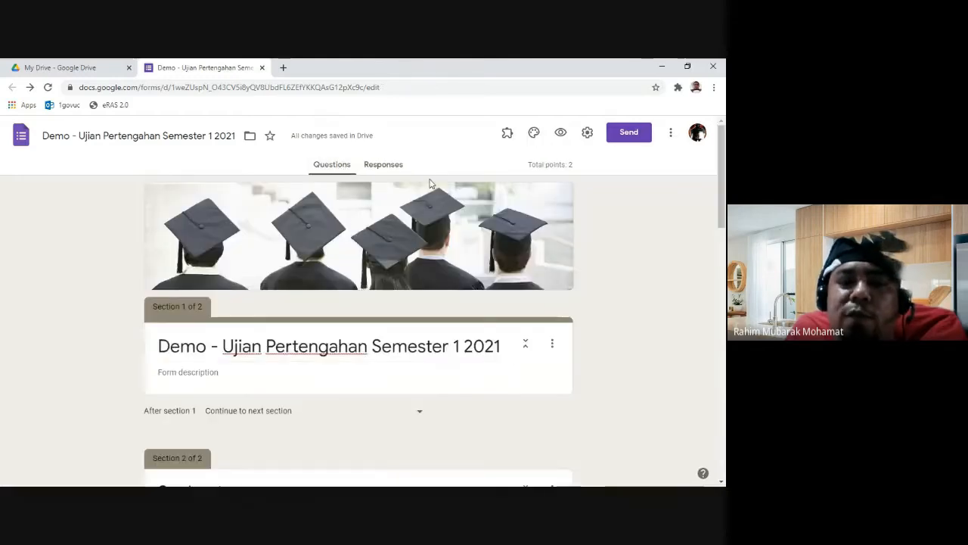
pyautogui.scroll(-10, 616, 303)
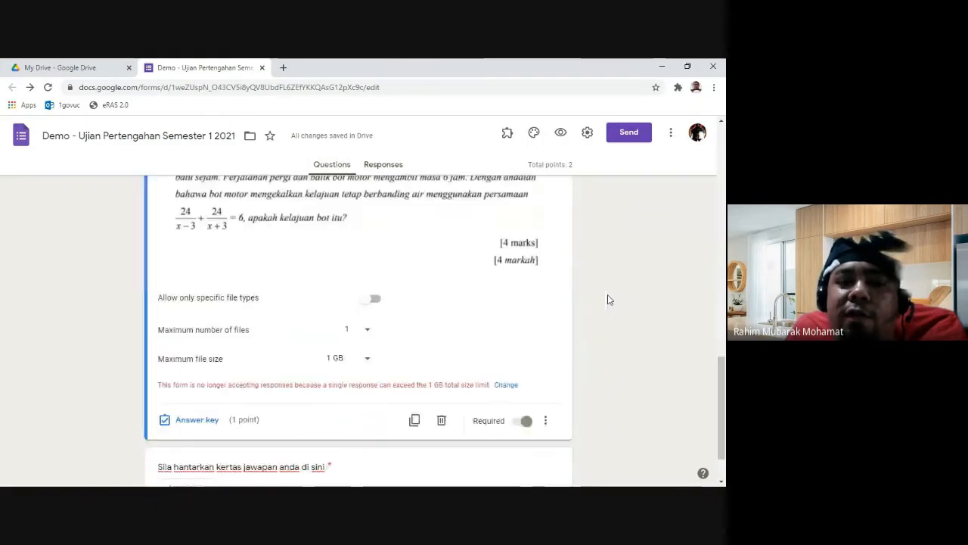
pyautogui.scroll(-1, 608, 300)
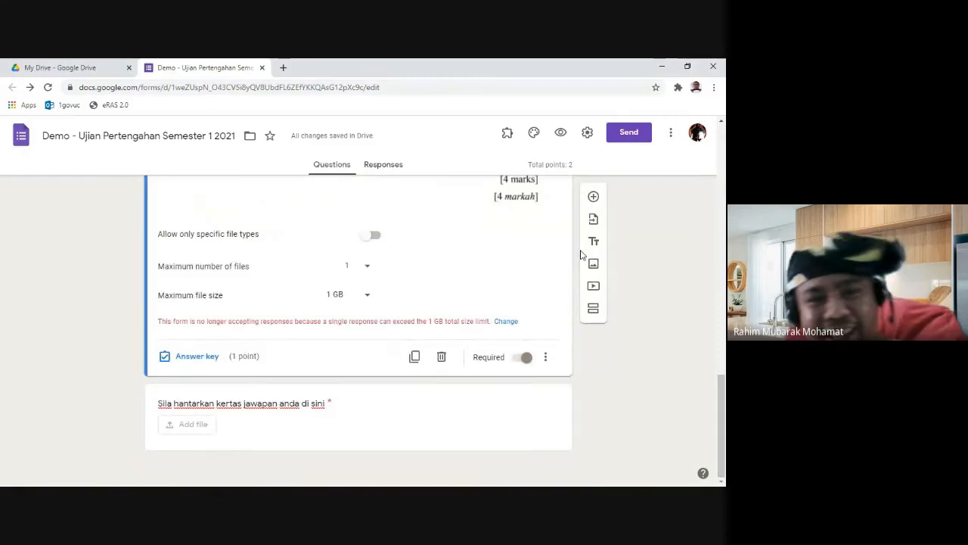
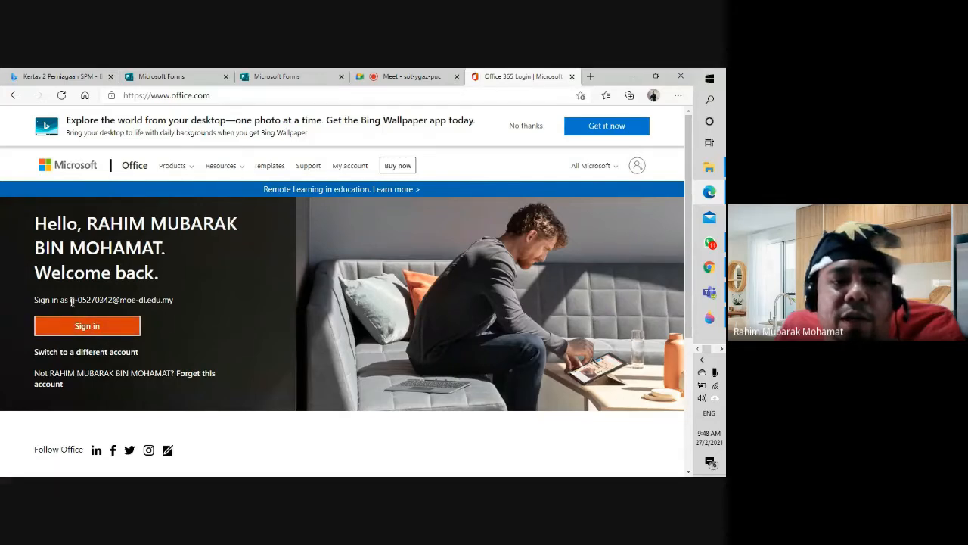
# Step: Sign in with the school account and choose to stay signed in to reach Office home
pyautogui.moveTo(71, 301); pyautogui.dragTo(173, 301)
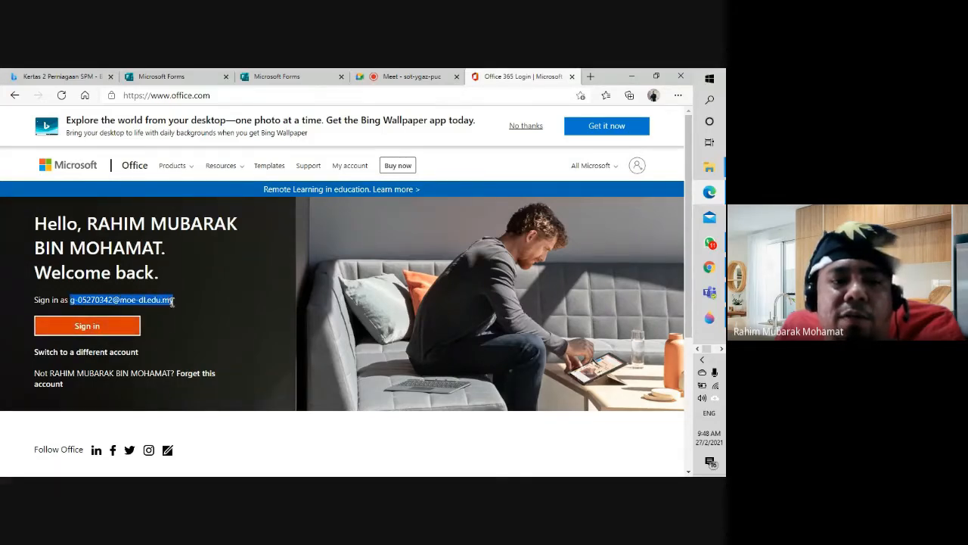
pyautogui.click(165, 312)
pyautogui.click(117, 329)
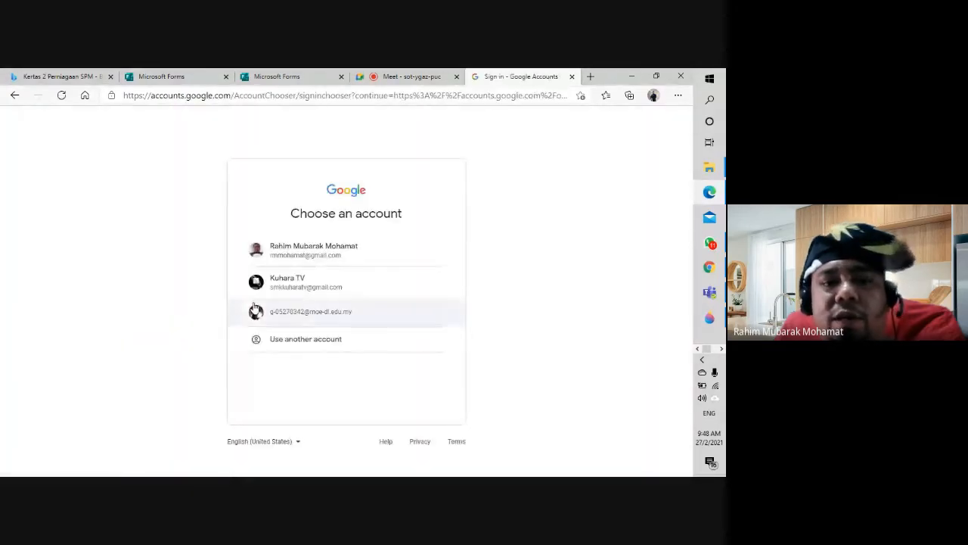
pyautogui.click(290, 318)
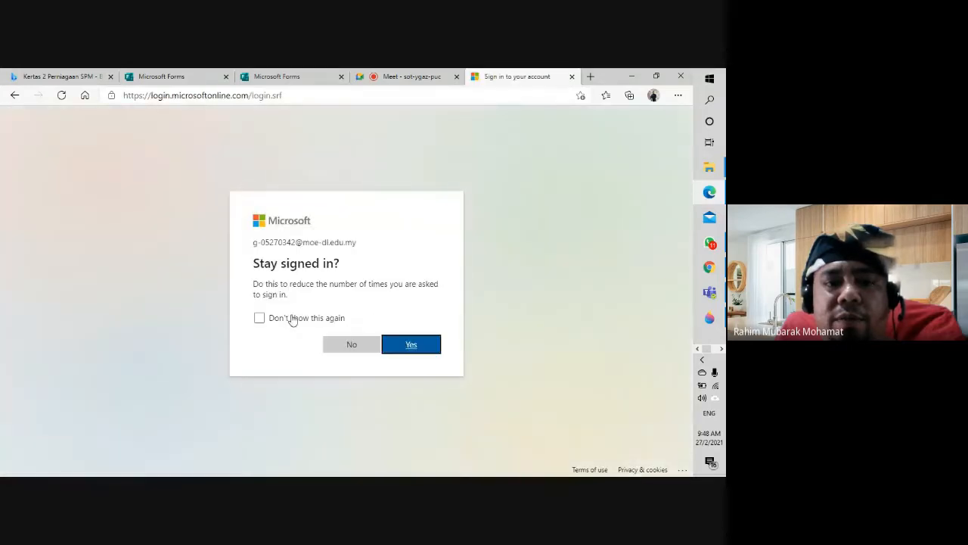
pyautogui.click(403, 347)
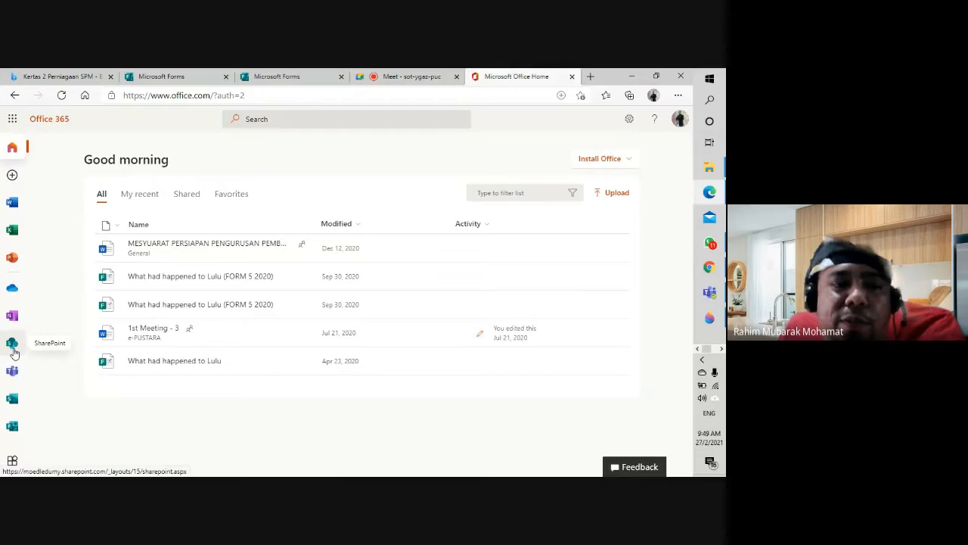
# Step: Open Forms from the Office app rail, dismiss the tour tip, and create a New Quiz
pyautogui.click(13, 428)
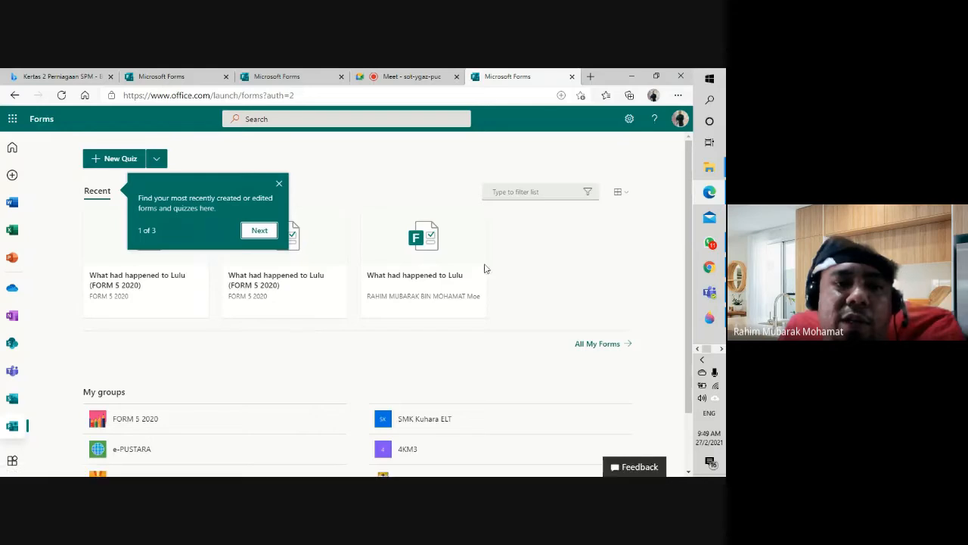
pyautogui.click(279, 185)
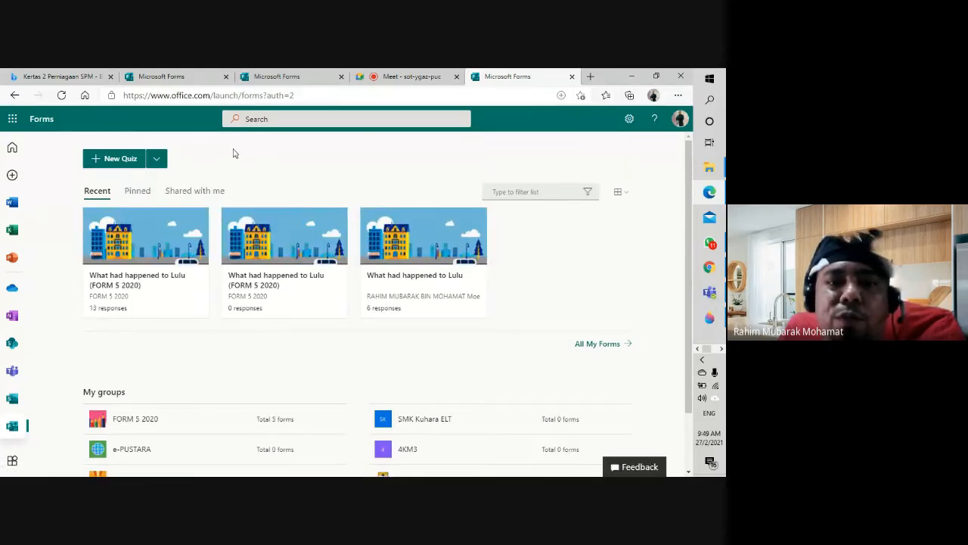
pyautogui.scroll(-2, 492, 326)
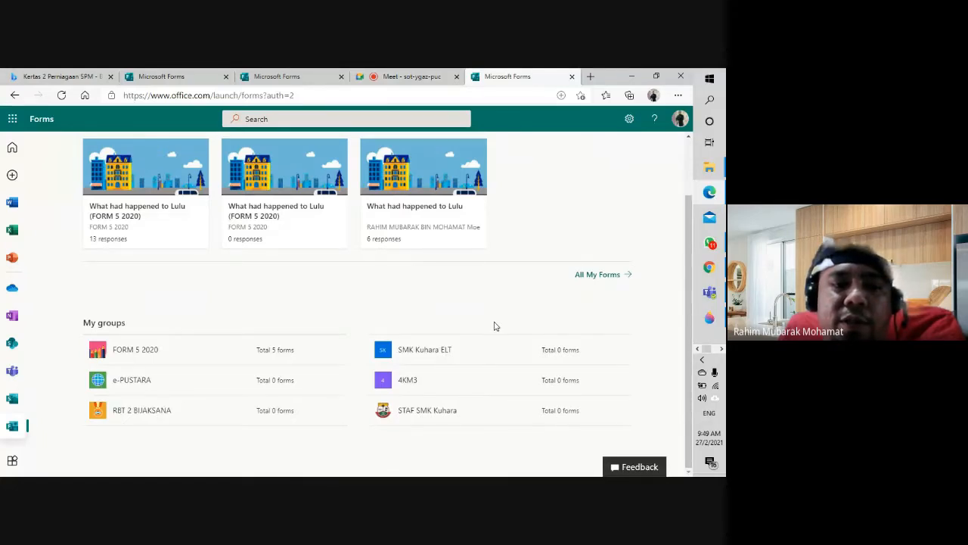
pyautogui.scroll(2, 493, 325)
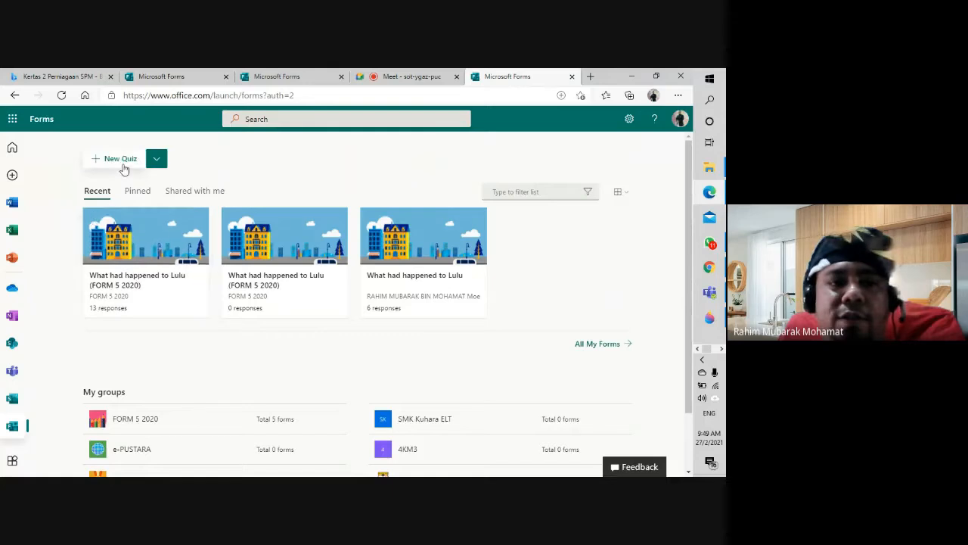
pyautogui.click(155, 159)
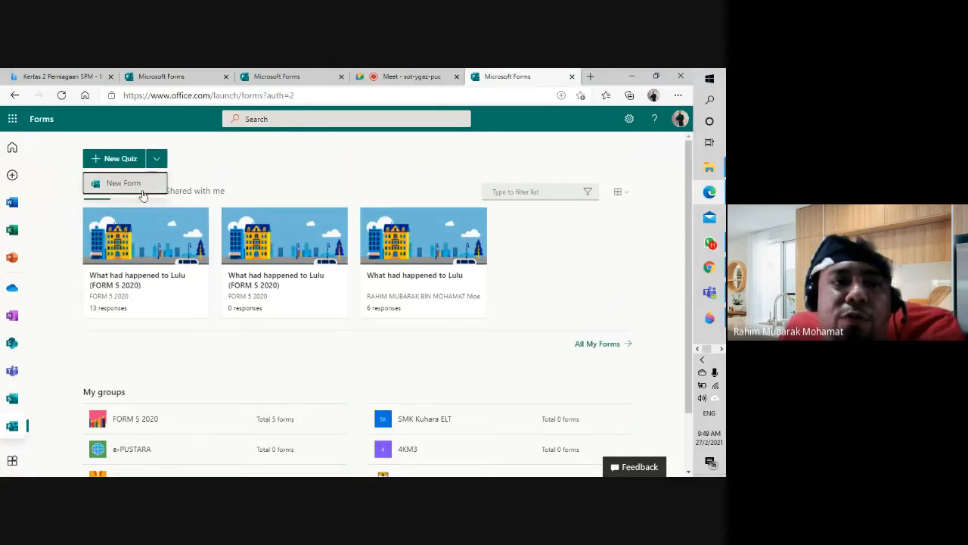
pyautogui.click(123, 159)
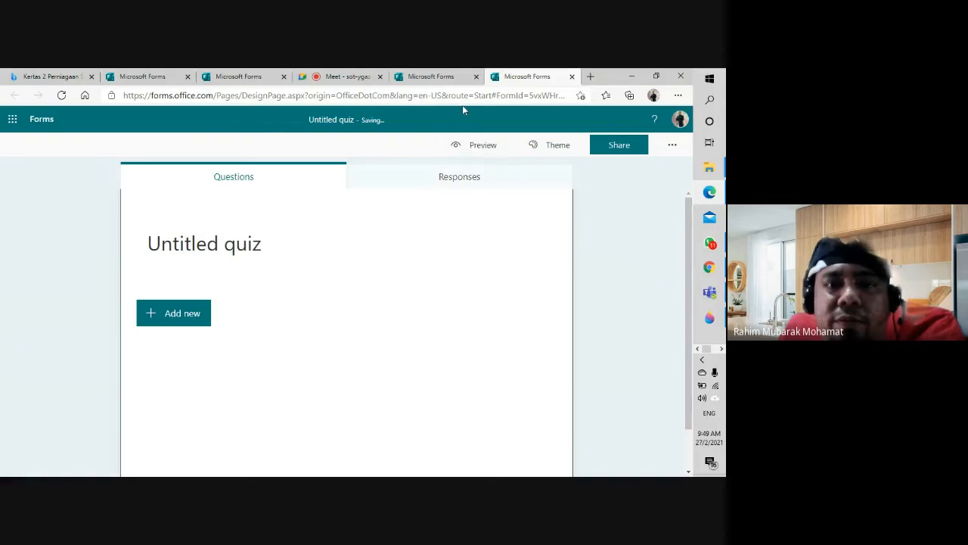
# Step: Switch to the Ujian Pertengahan Semester 1 2021 quiz tab and scroll through math questions 9–11
pyautogui.click(447, 75)
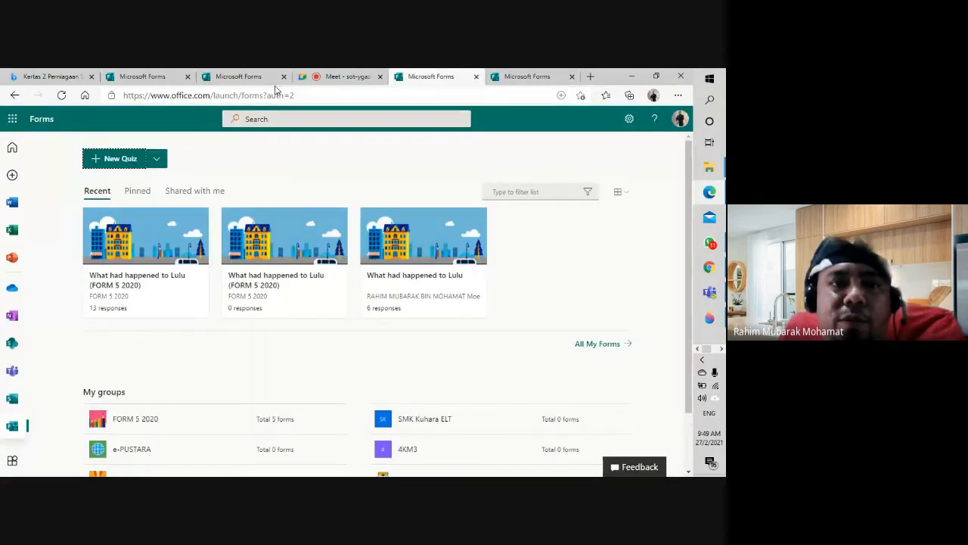
pyautogui.click(242, 76)
pyautogui.scroll(-2, 456, 335)
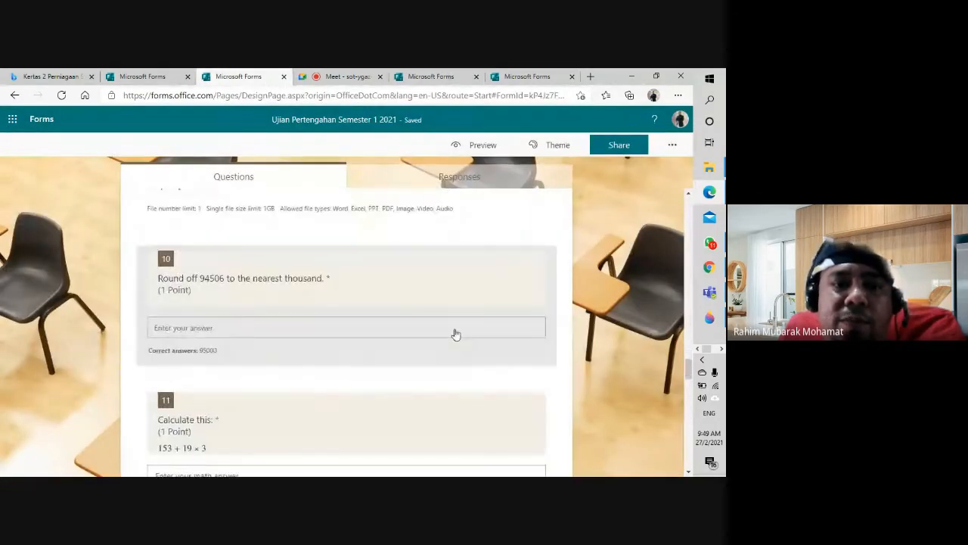
pyautogui.scroll(3, 456, 335)
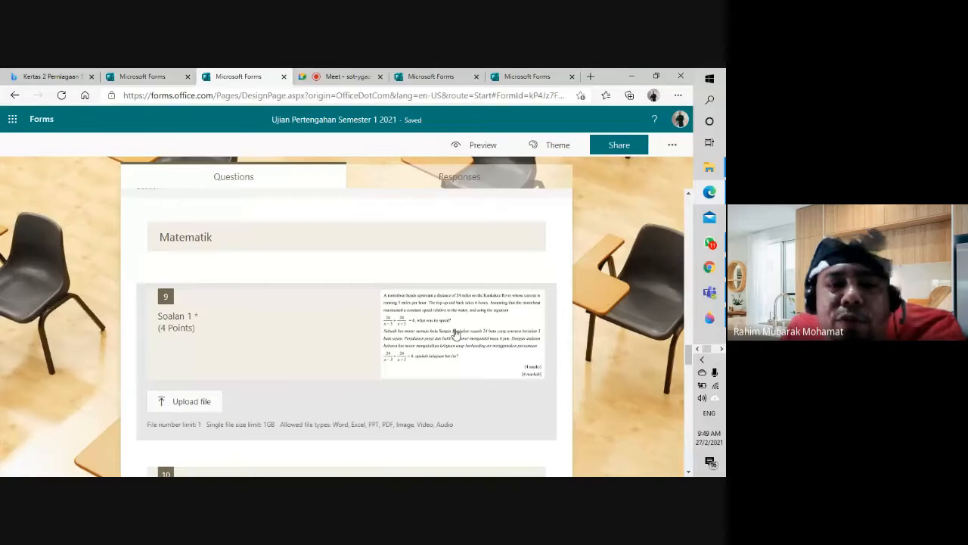
pyautogui.scroll(-1, 248, 255)
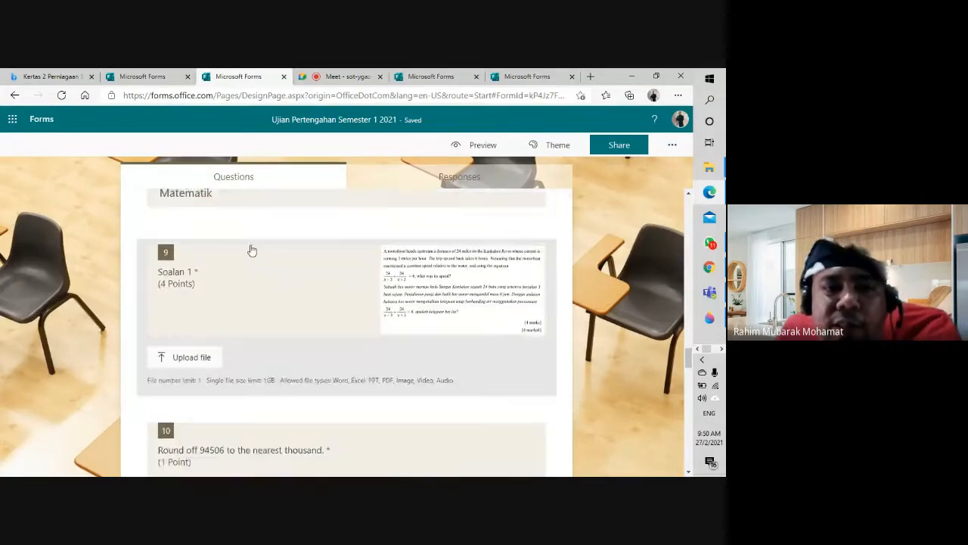
pyautogui.scroll(-2, 277, 325)
pyautogui.scroll(-2, 294, 353)
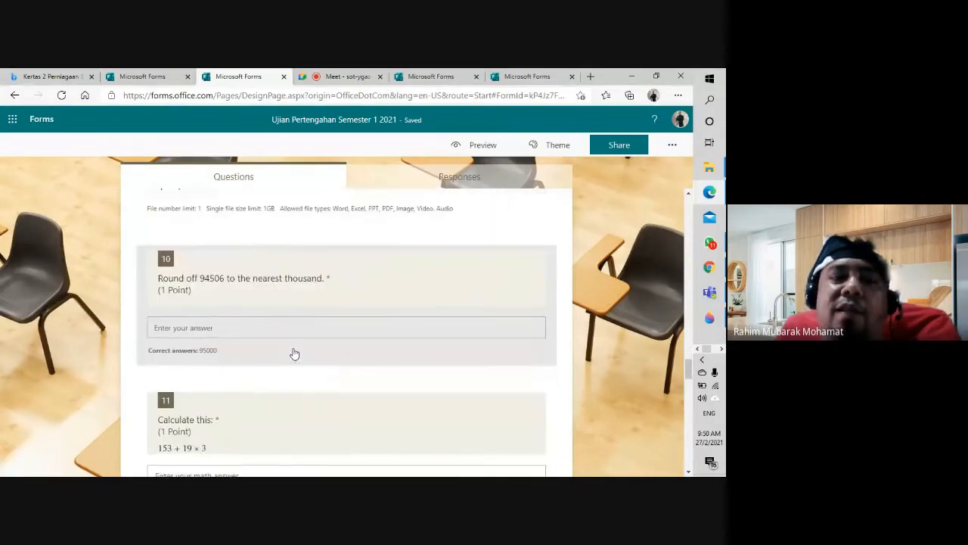
pyautogui.scroll(-1, 292, 340)
pyautogui.scroll(1, 292, 341)
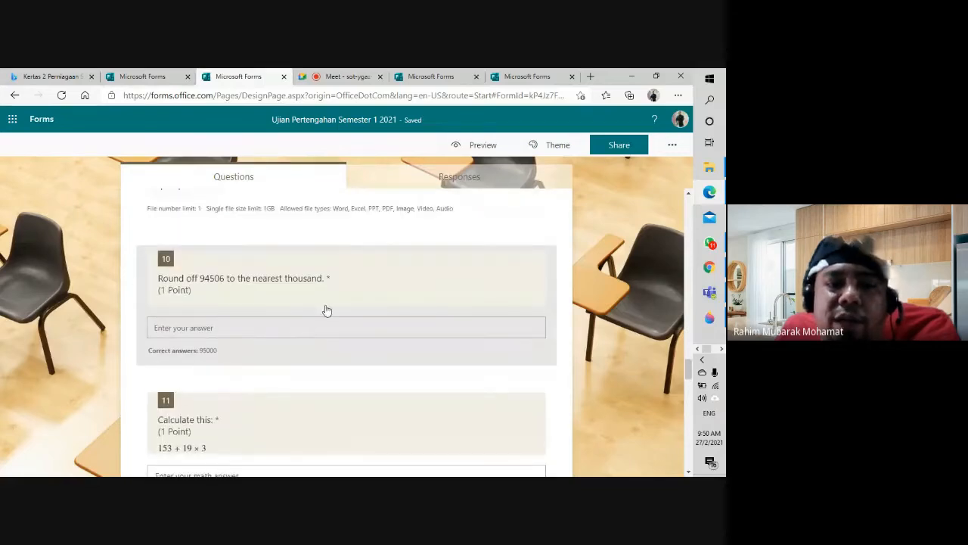
pyautogui.scroll(3, 392, 352)
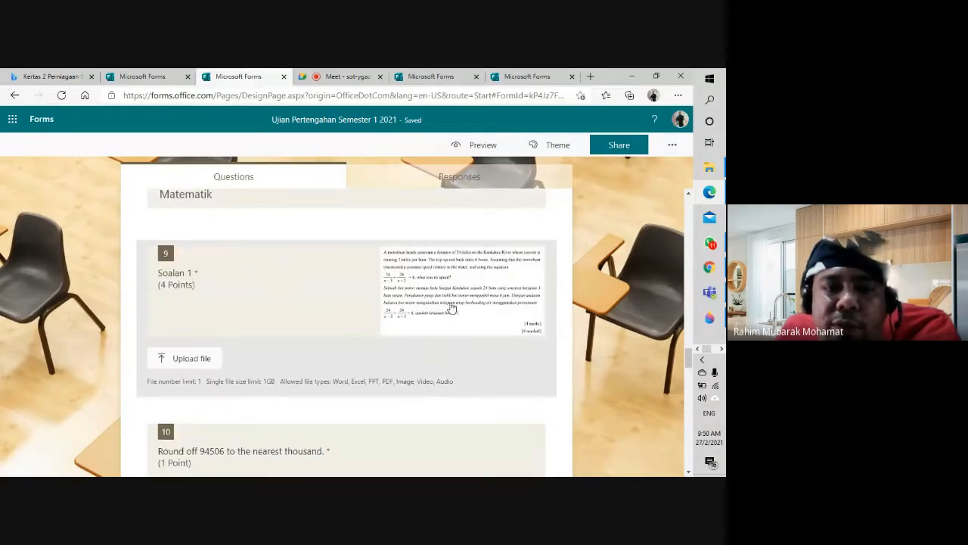
pyautogui.scroll(-2, 284, 359)
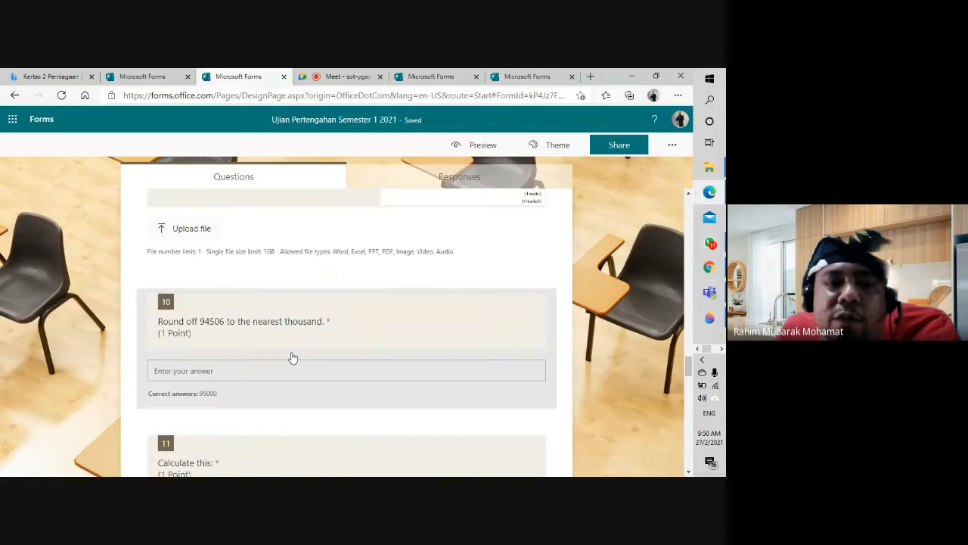
# Step: Open question 10 to show its 95000 answer worth 1 point, then scroll to question 11
pyautogui.click(249, 334)
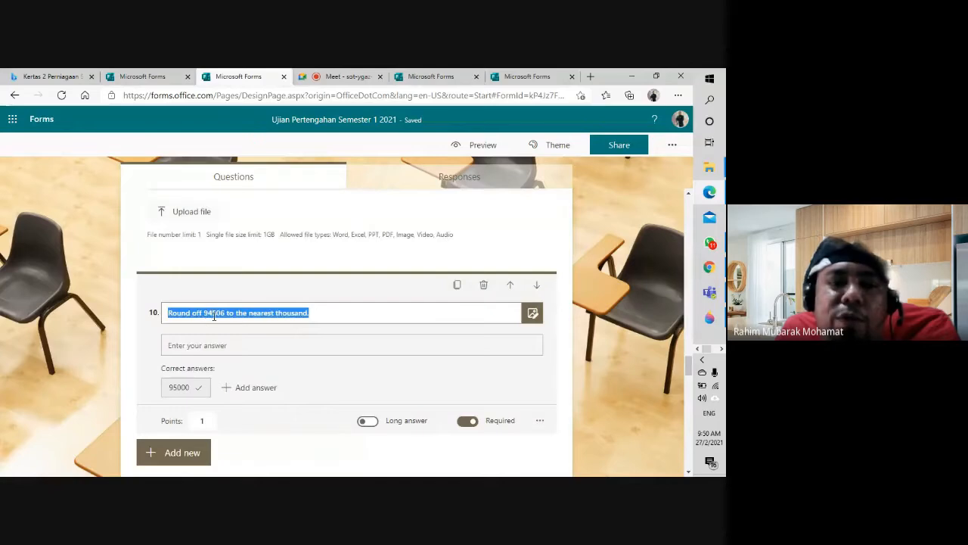
pyautogui.click(214, 317)
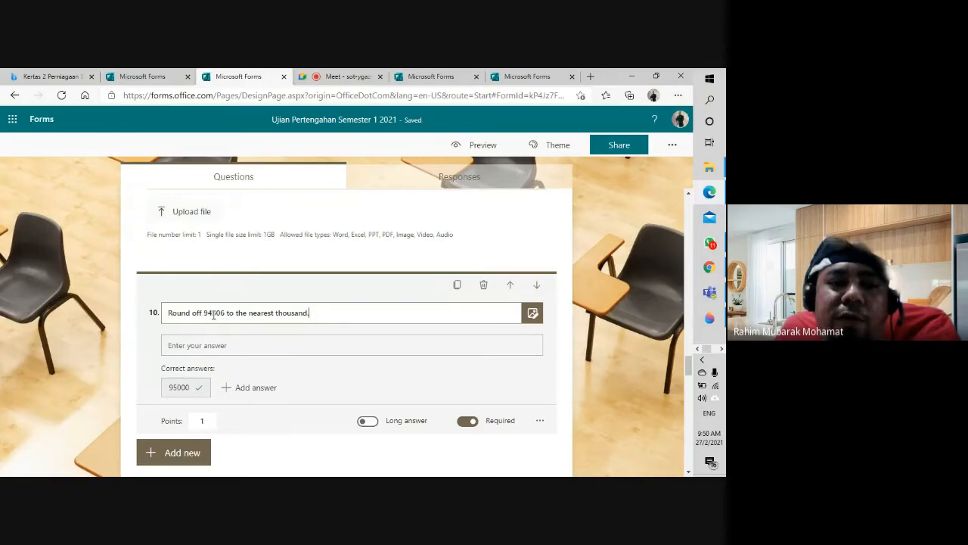
pyautogui.click(295, 353)
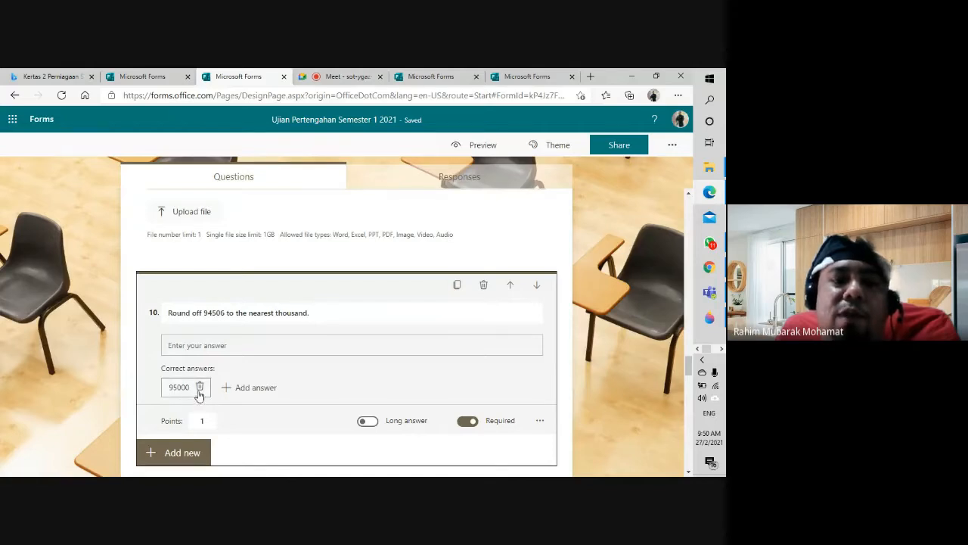
pyautogui.scroll(-1, 341, 390)
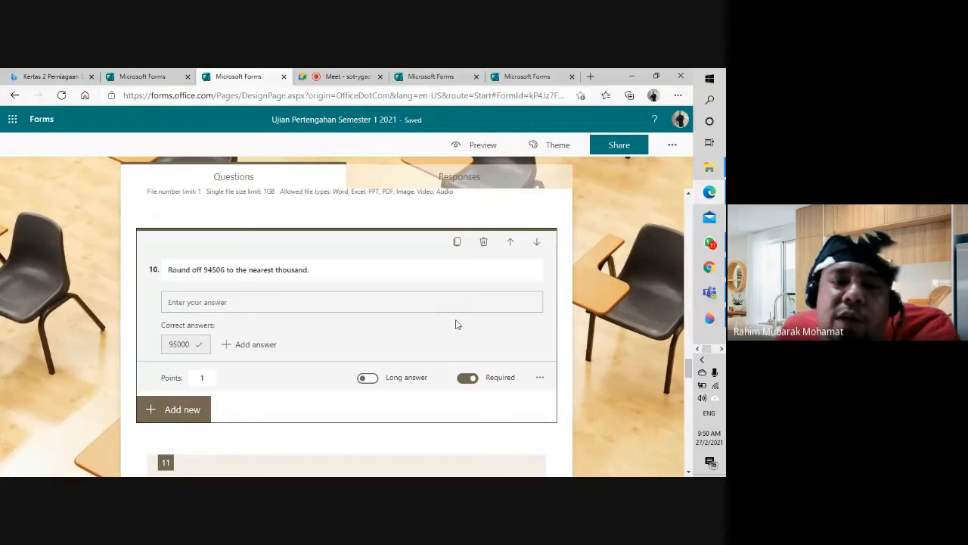
pyautogui.scroll(-5, 453, 324)
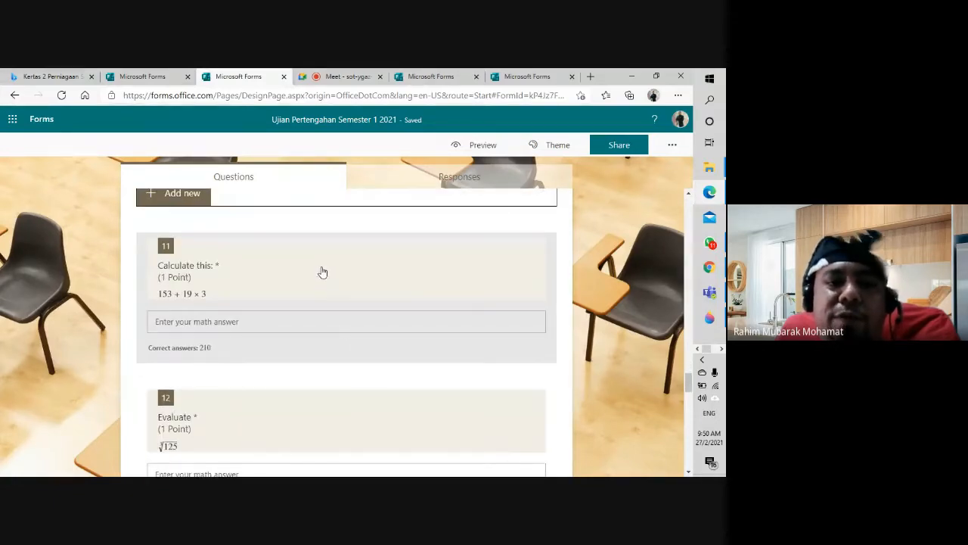
pyautogui.click(322, 271)
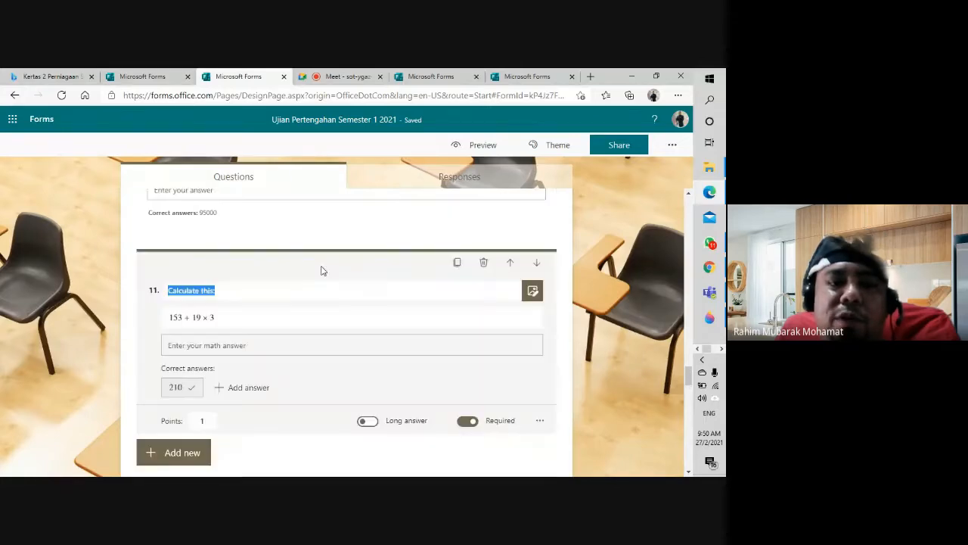
pyautogui.click(540, 420)
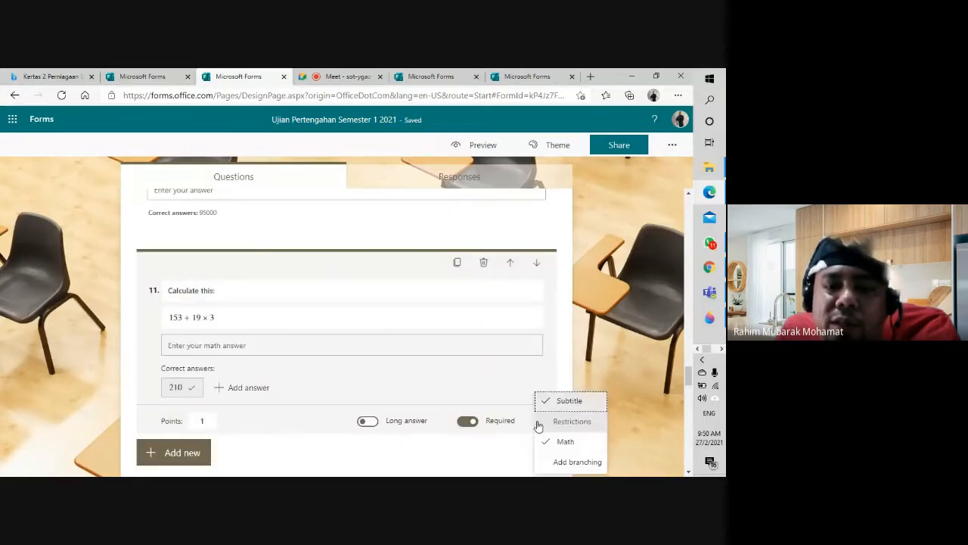
pyautogui.click(248, 326)
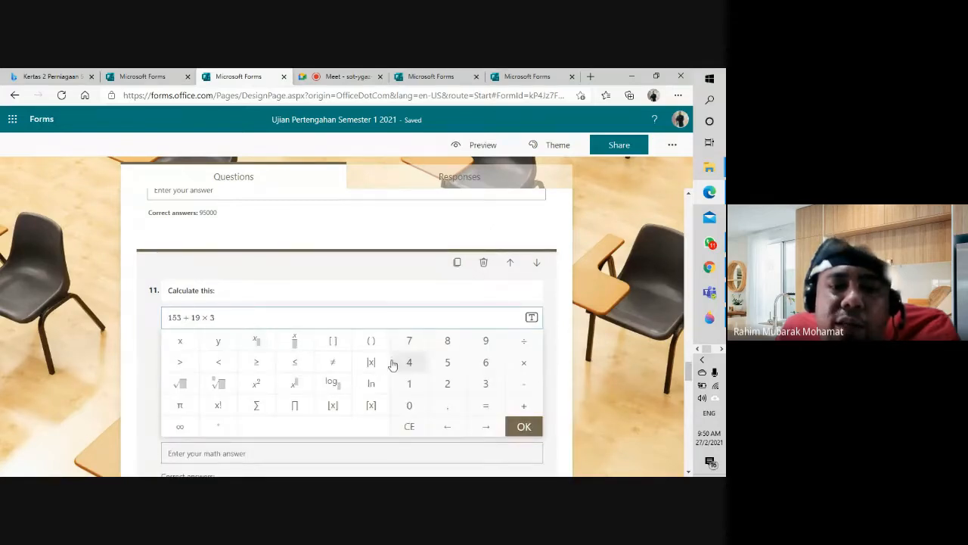
pyautogui.scroll(-1, 395, 361)
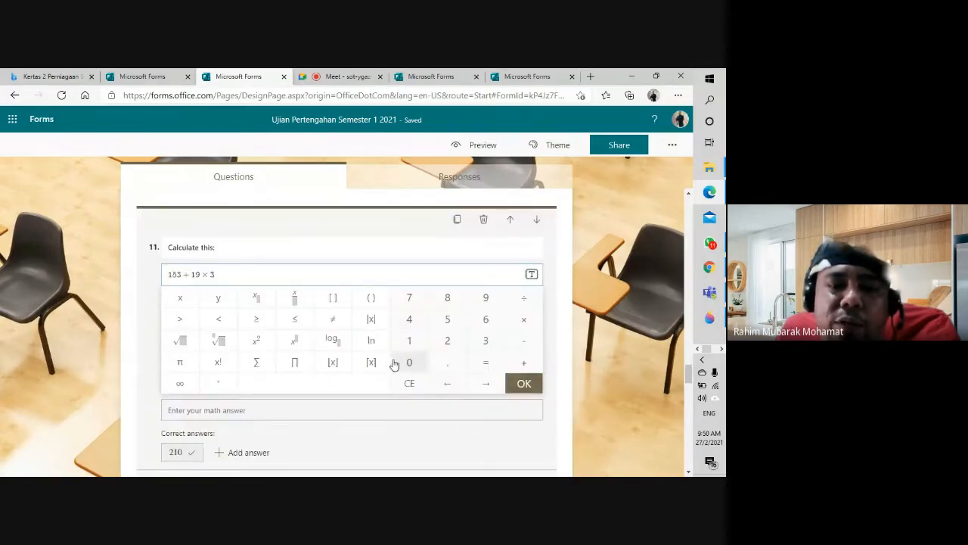
pyautogui.click(472, 389)
pyautogui.click(472, 389)
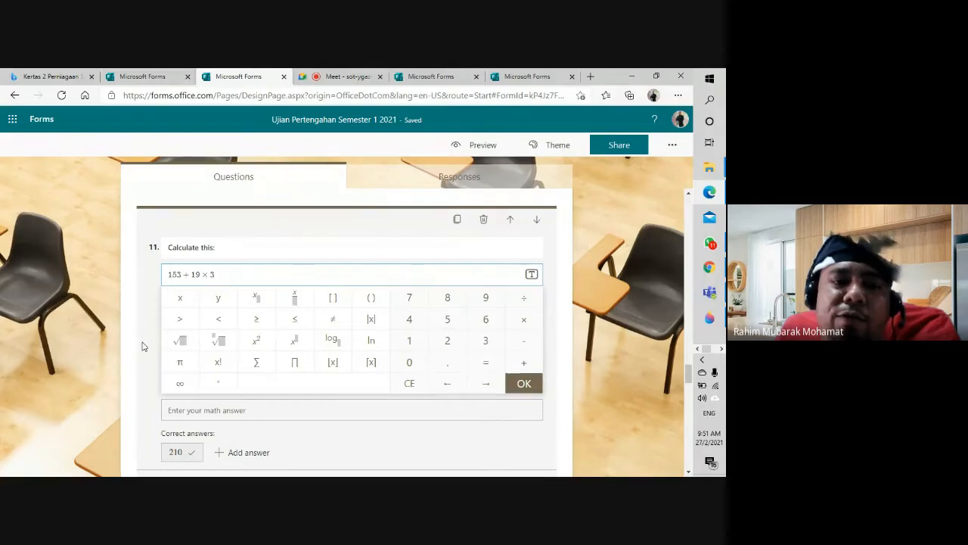
pyautogui.scroll(-1, 142, 346)
pyautogui.scroll(-1, 141, 344)
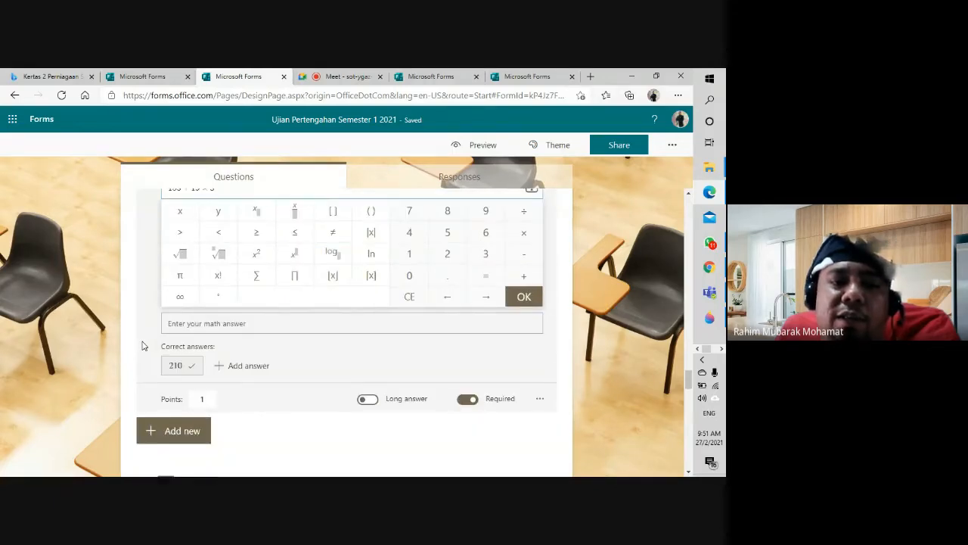
pyautogui.scroll(2, 141, 342)
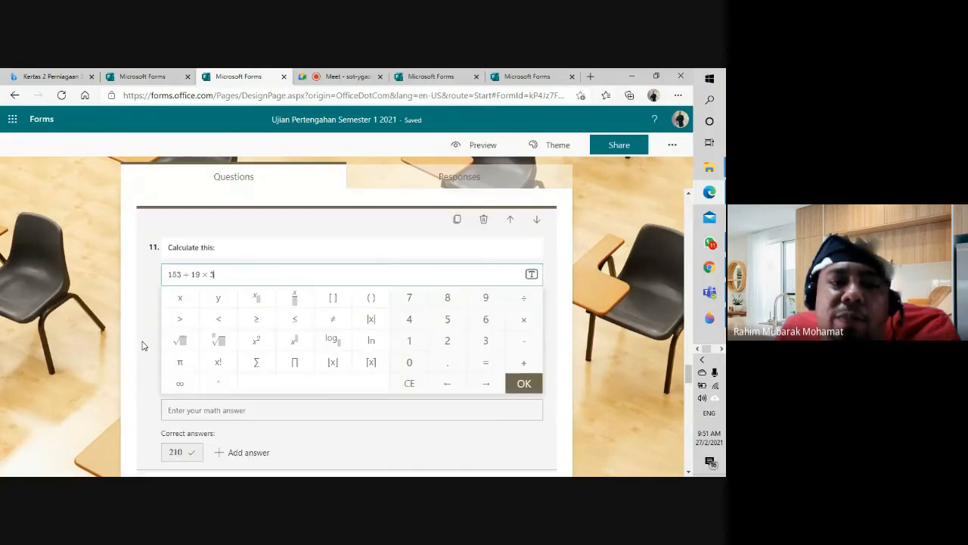
pyautogui.click(560, 301)
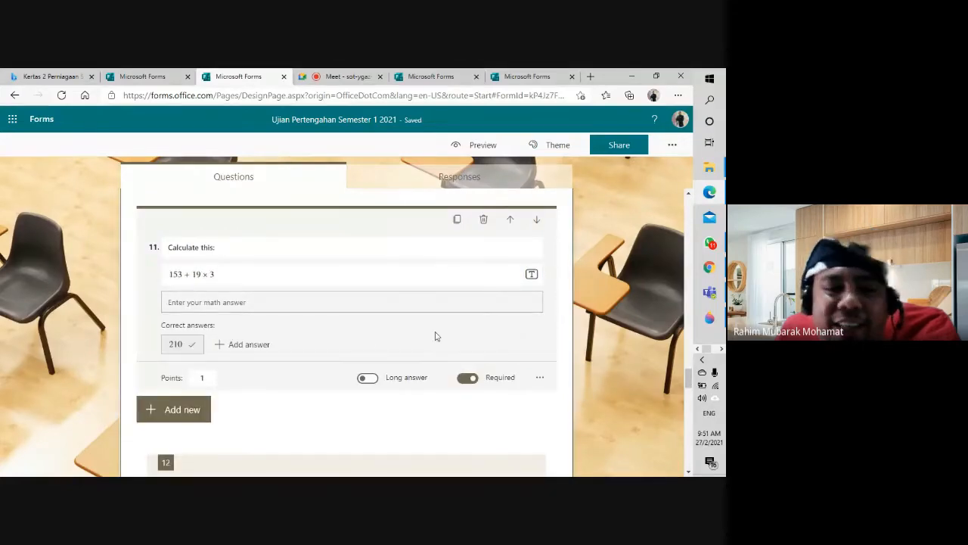
pyautogui.scroll(-3, 245, 319)
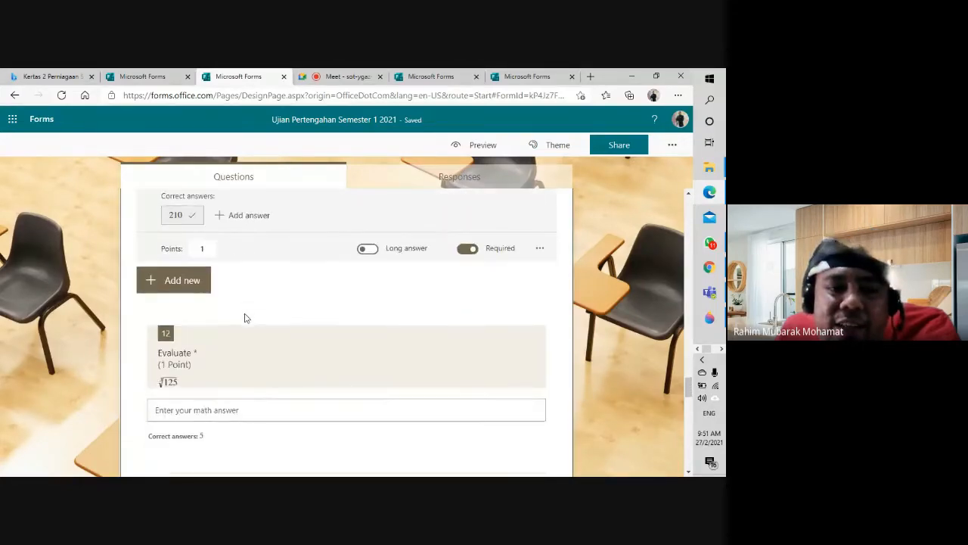
pyautogui.scroll(1, 242, 318)
pyautogui.scroll(2, 242, 318)
pyautogui.click(241, 277)
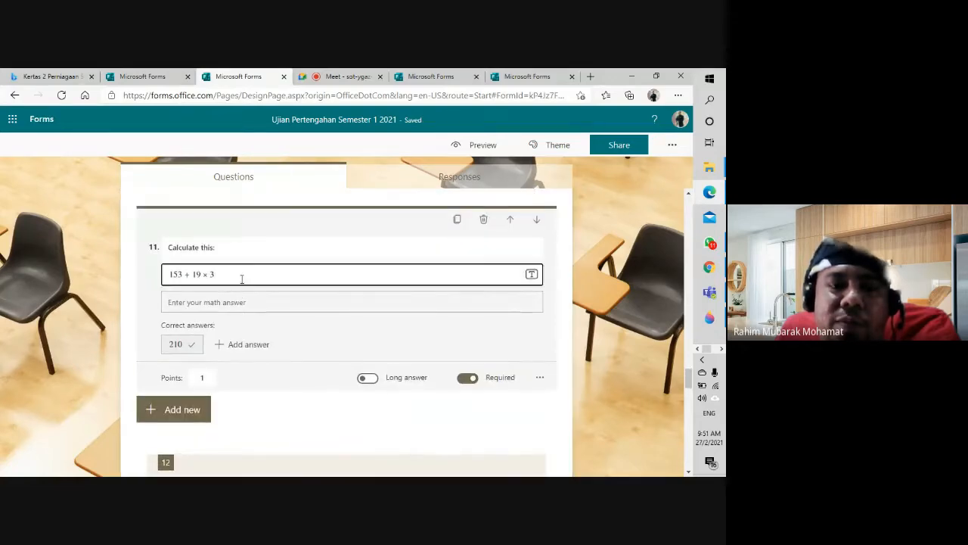
pyautogui.scroll(-4, 242, 280)
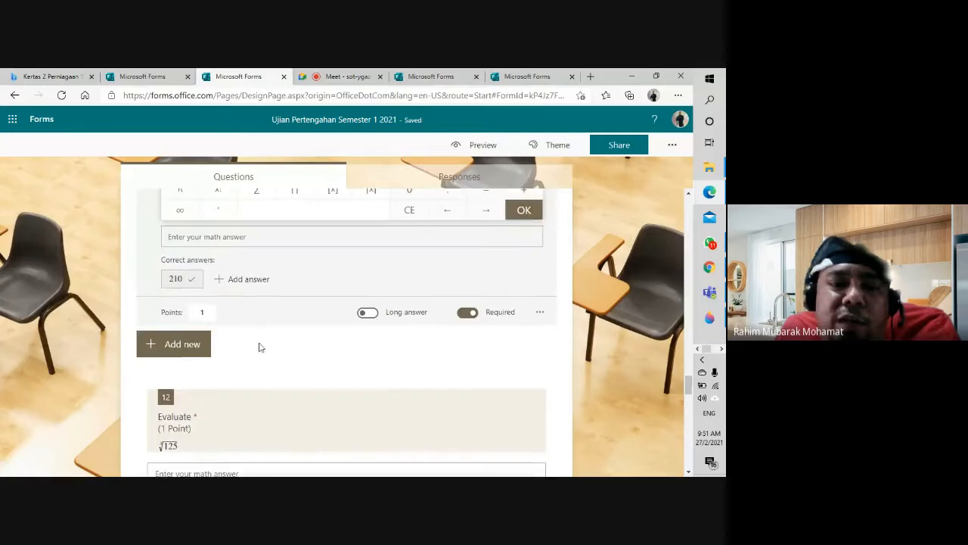
pyautogui.scroll(-3, 257, 344)
pyautogui.click(249, 315)
pyautogui.click(251, 323)
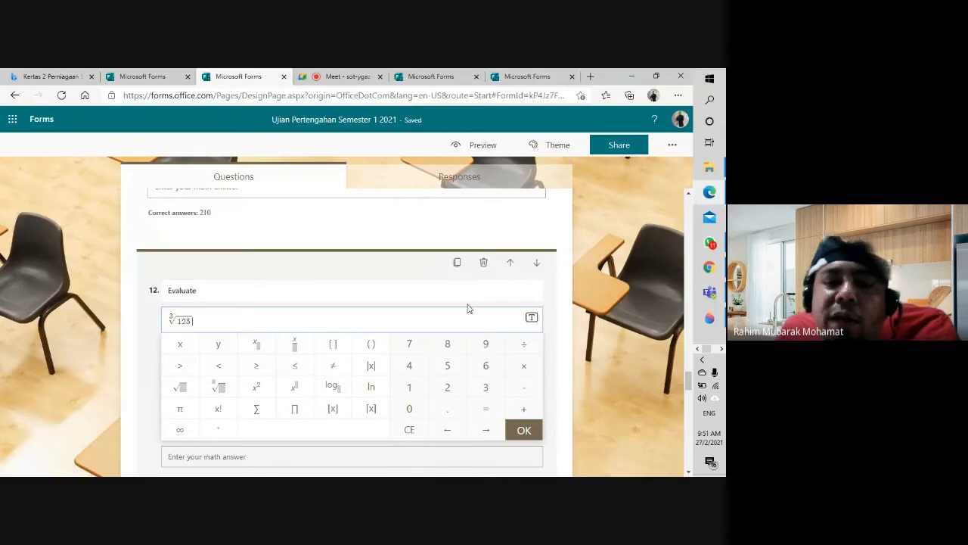
pyautogui.doubleClick(210, 291)
pyautogui.click(219, 316)
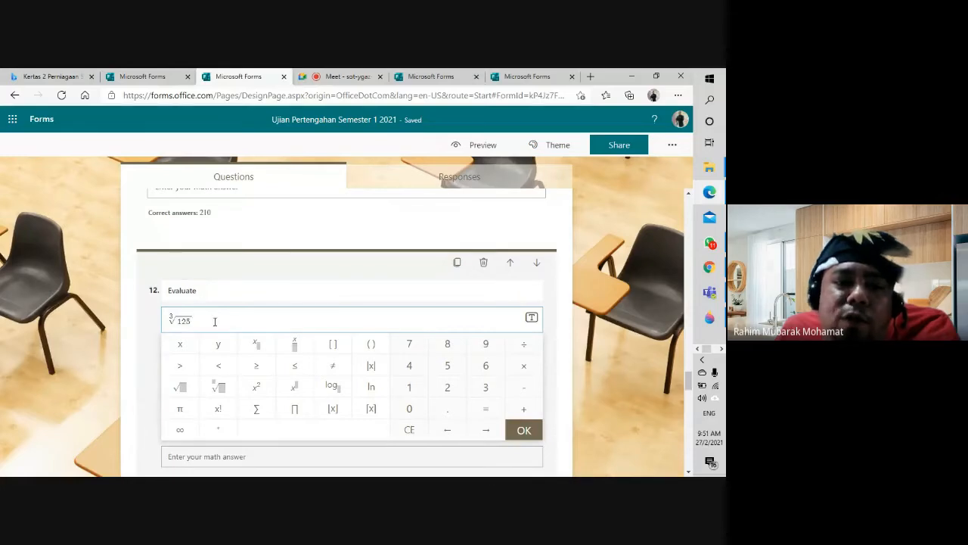
pyautogui.scroll(-2, 227, 371)
pyautogui.click(234, 373)
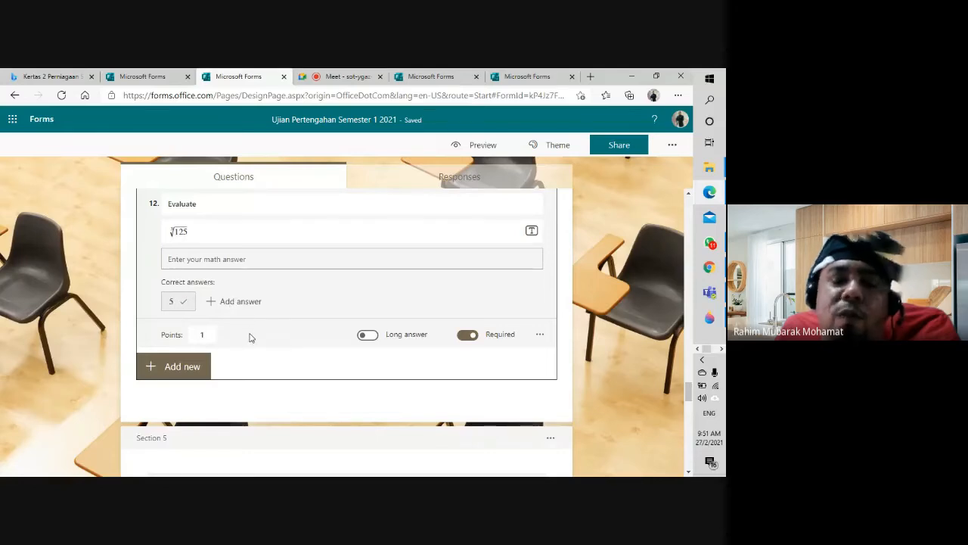
pyautogui.click(307, 326)
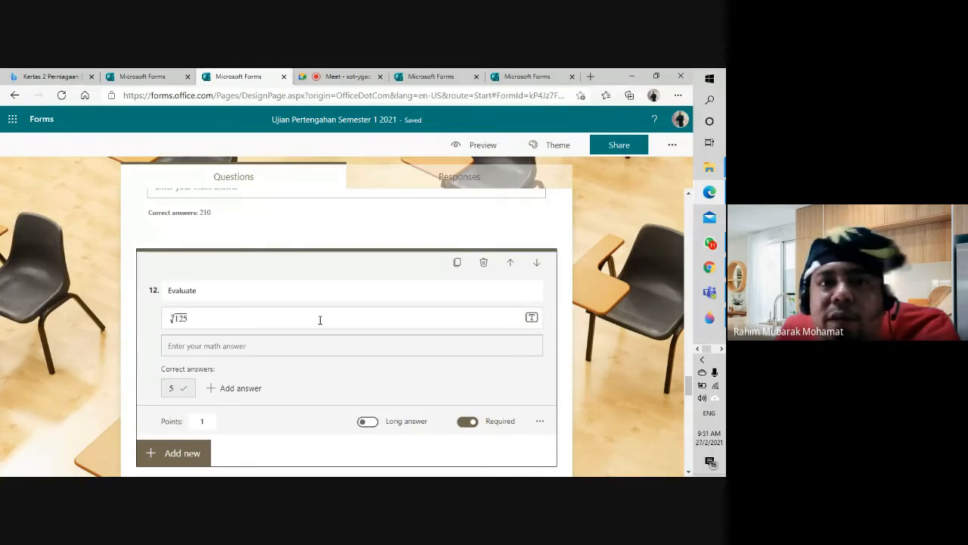
pyautogui.scroll(-3, 331, 345)
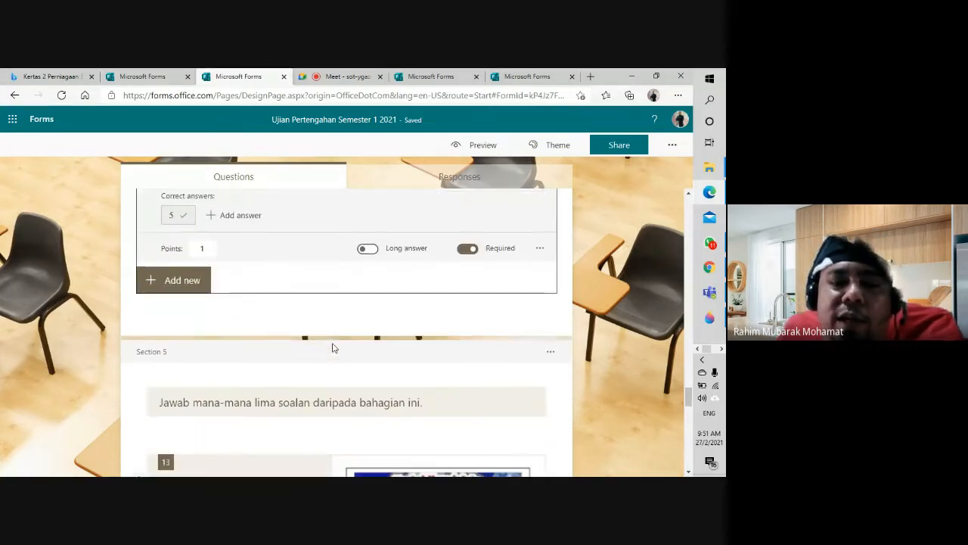
pyautogui.scroll(6, 333, 347)
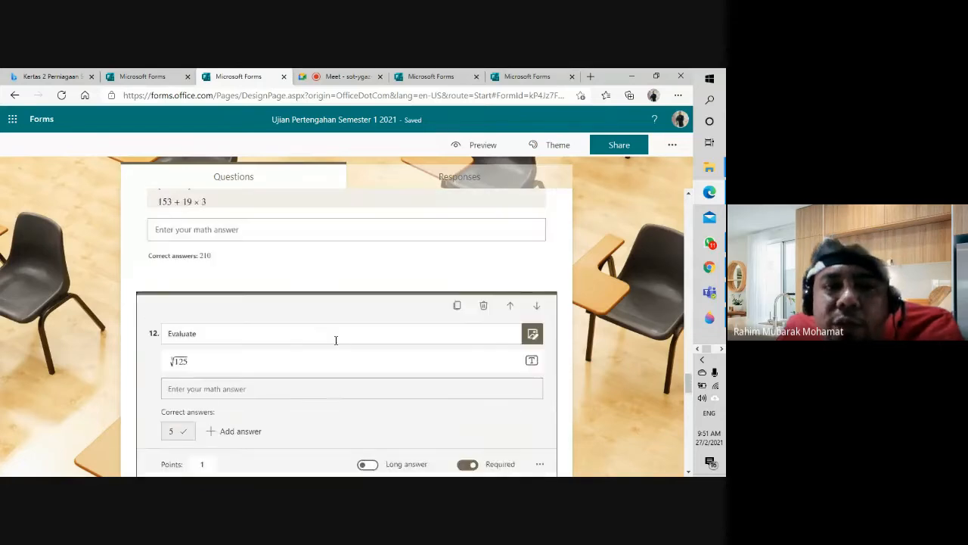
pyautogui.scroll(10, 338, 345)
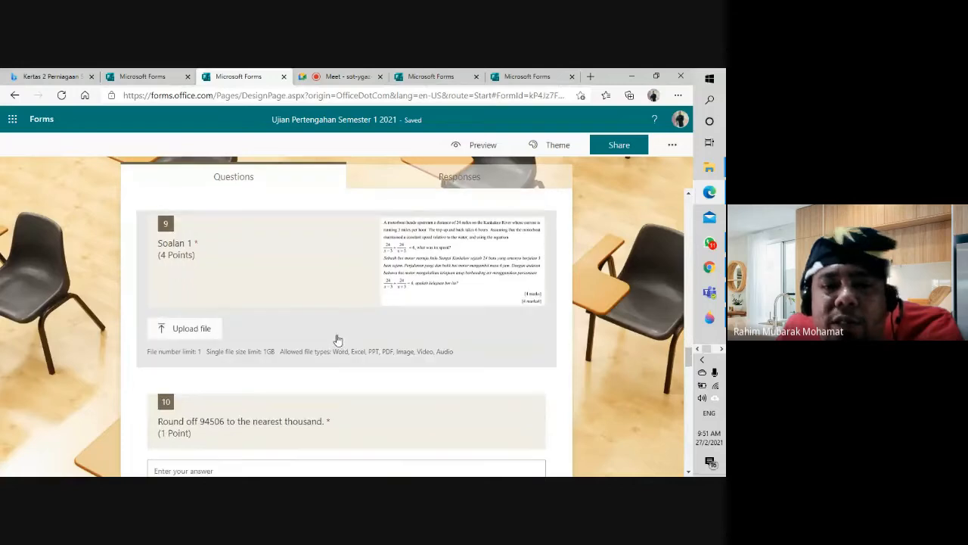
# Step: Scroll down the quiz to Section 5
pyautogui.scroll(-5, 335, 340)
pyautogui.scroll(-4, 333, 341)
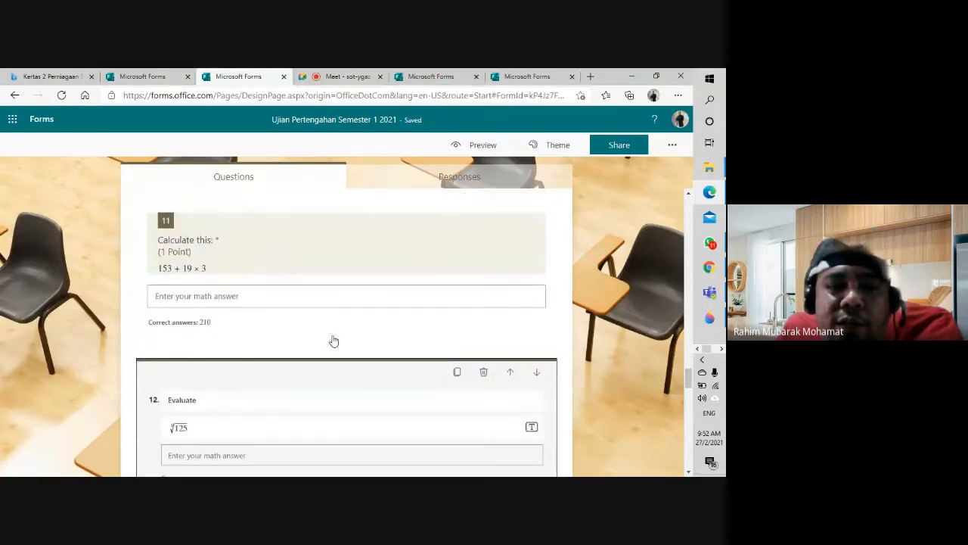
pyautogui.scroll(-5, 332, 341)
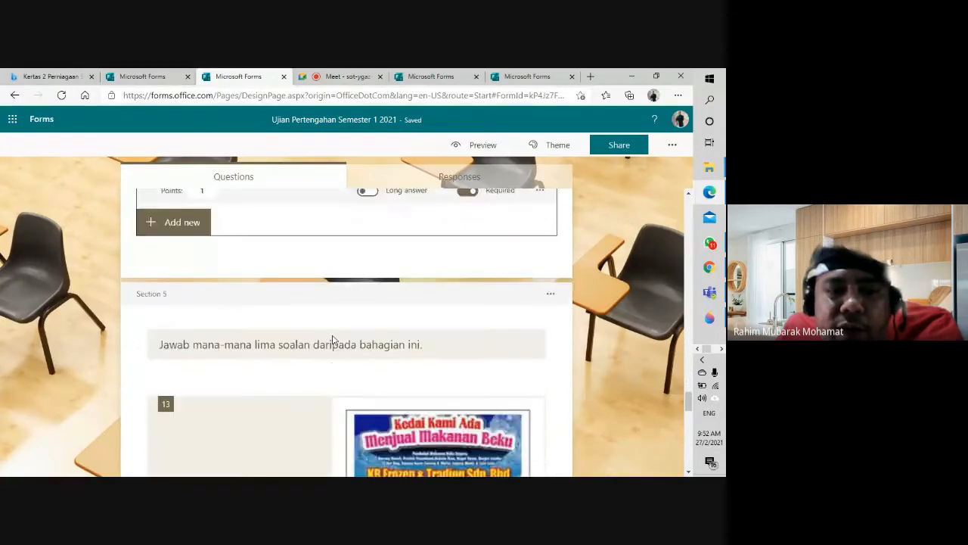
pyautogui.scroll(-1, 332, 341)
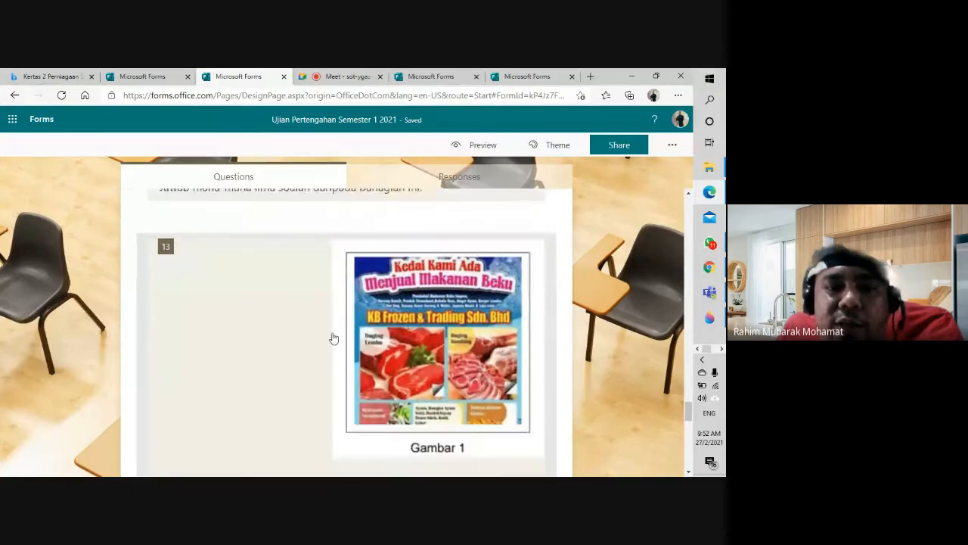
pyautogui.scroll(1, 333, 339)
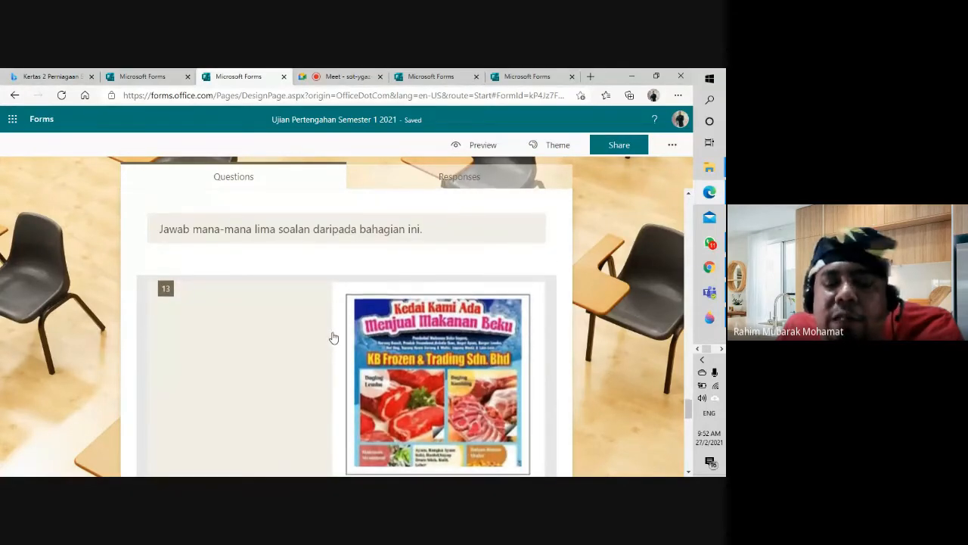
pyautogui.scroll(-1, 333, 340)
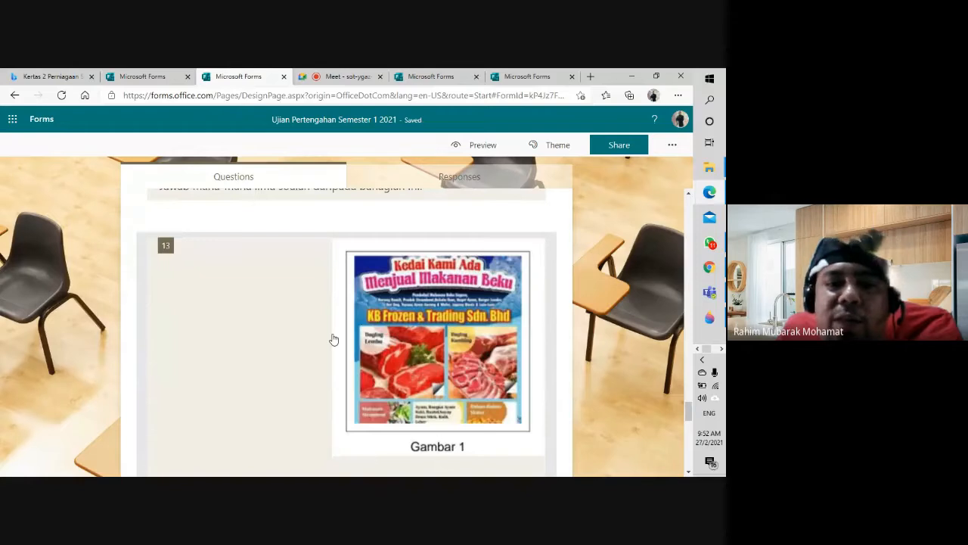
pyautogui.scroll(2, 333, 340)
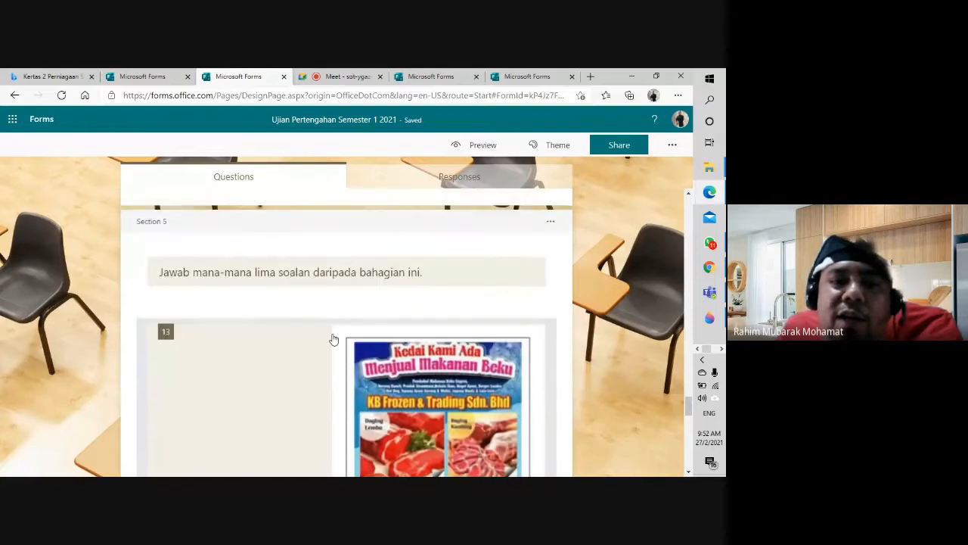
# Step: Select the Section 5 title, then scroll down to question 14 on business partner types
pyautogui.click(411, 279)
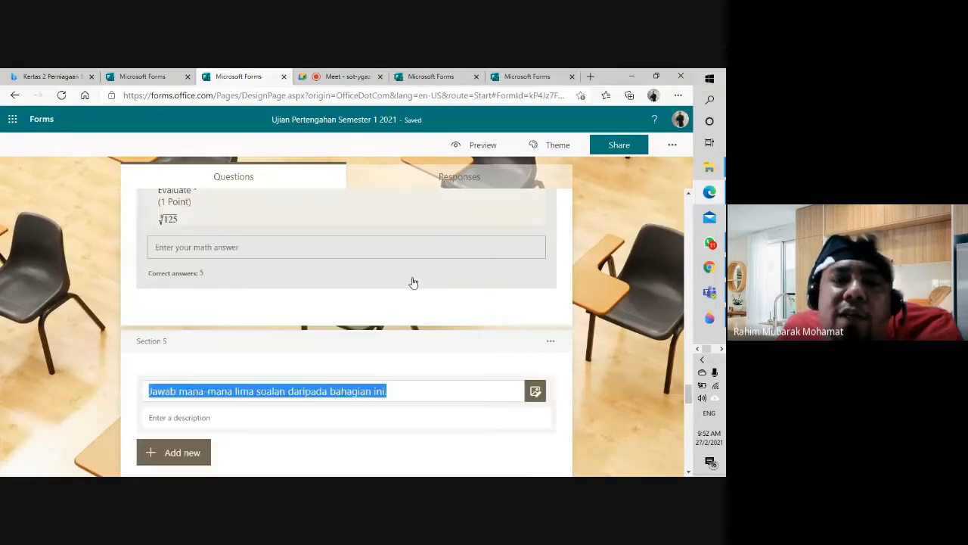
pyautogui.click(400, 388)
pyautogui.scroll(-5, 401, 404)
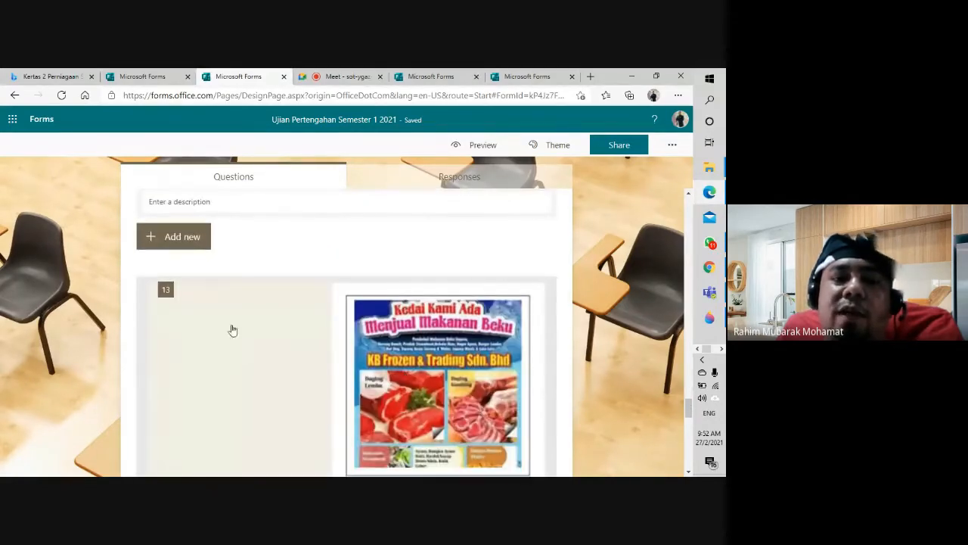
pyautogui.scroll(5, 369, 348)
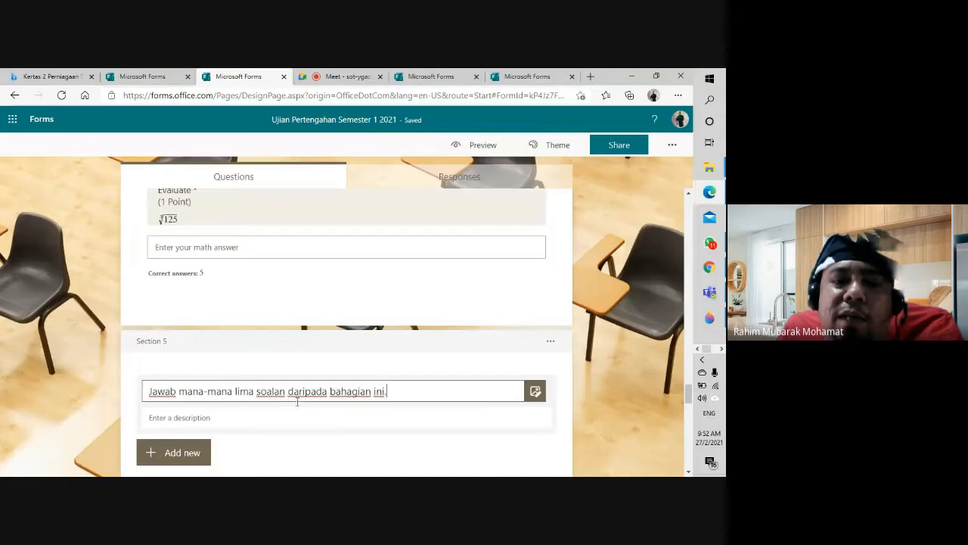
pyautogui.scroll(2, 297, 402)
pyautogui.scroll(-10, 296, 403)
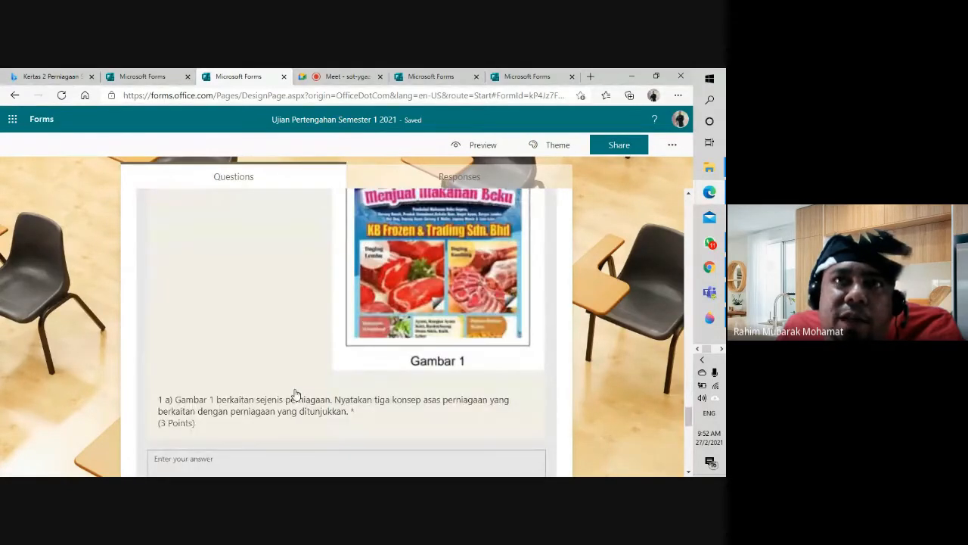
pyautogui.scroll(-3, 296, 394)
pyautogui.scroll(-2, 295, 387)
# Step: Turn off Required for question 14 on rakan kongsi lelap and aktif
pyautogui.click(345, 371)
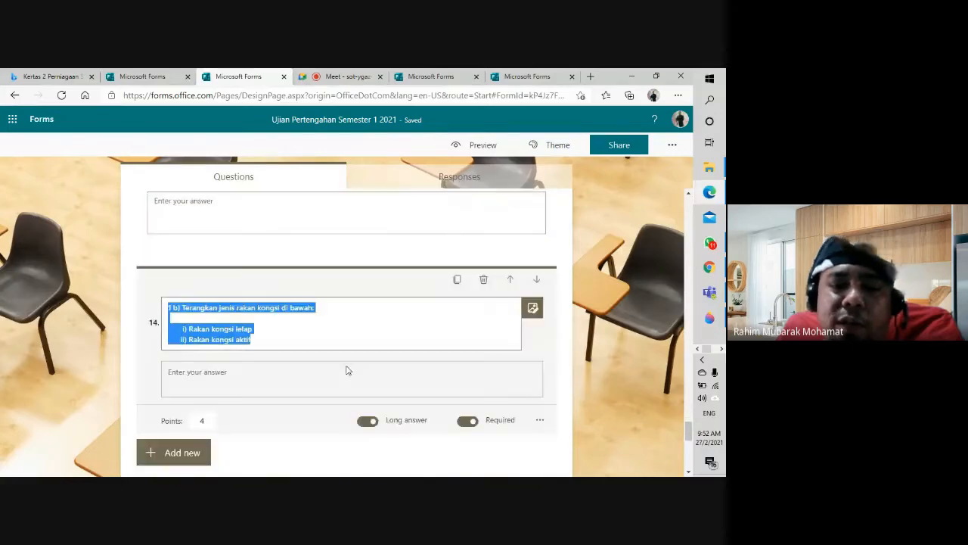
pyautogui.click(467, 380)
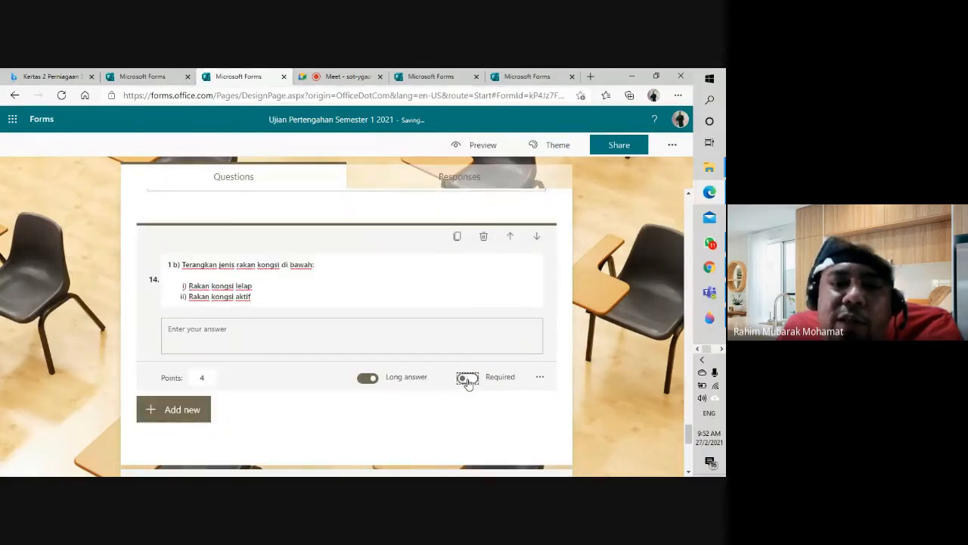
pyautogui.scroll(-7, 464, 380)
pyautogui.scroll(5, 461, 382)
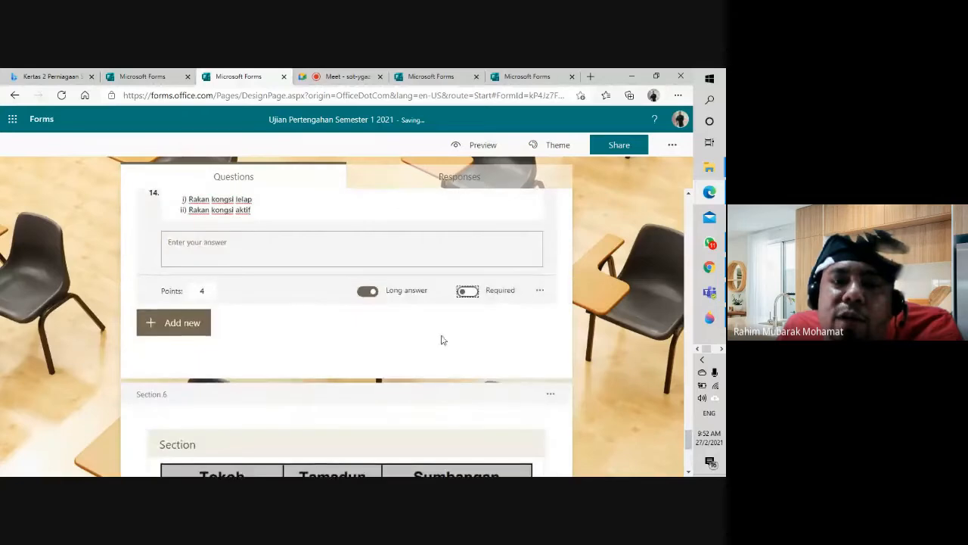
pyautogui.scroll(5, 443, 337)
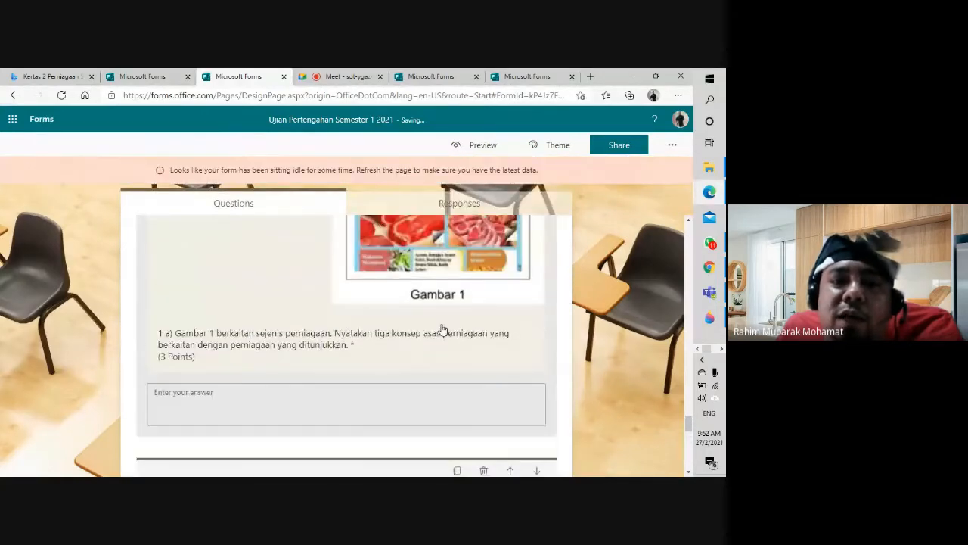
# Step: Turn off Required for question 13, item 1 a) about Gambar 1
pyautogui.click(443, 329)
pyautogui.scroll(-3, 431, 333)
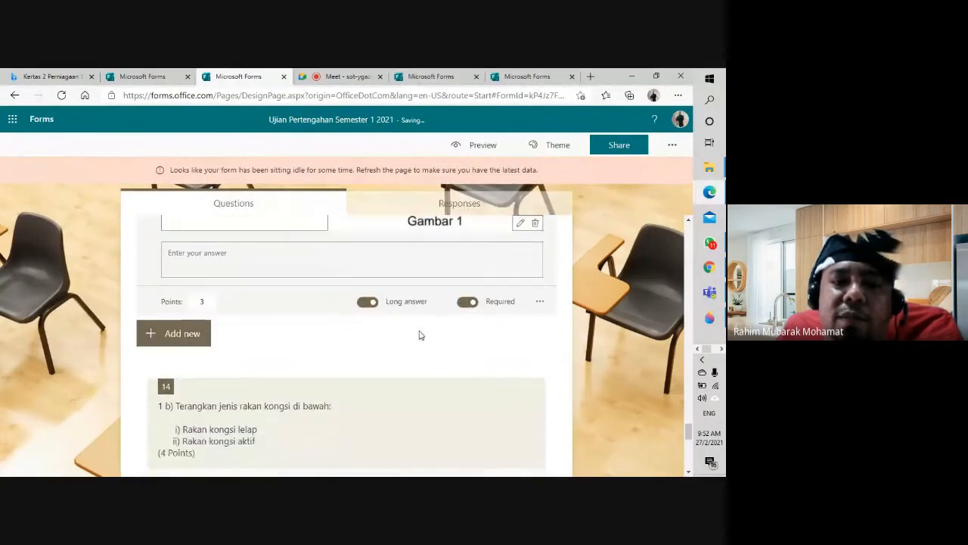
pyautogui.click(466, 301)
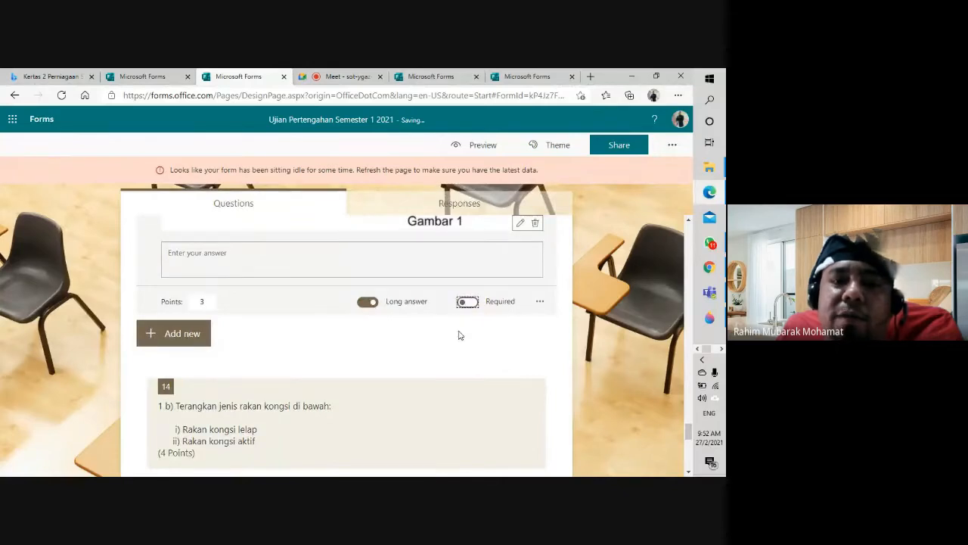
pyautogui.scroll(5, 468, 352)
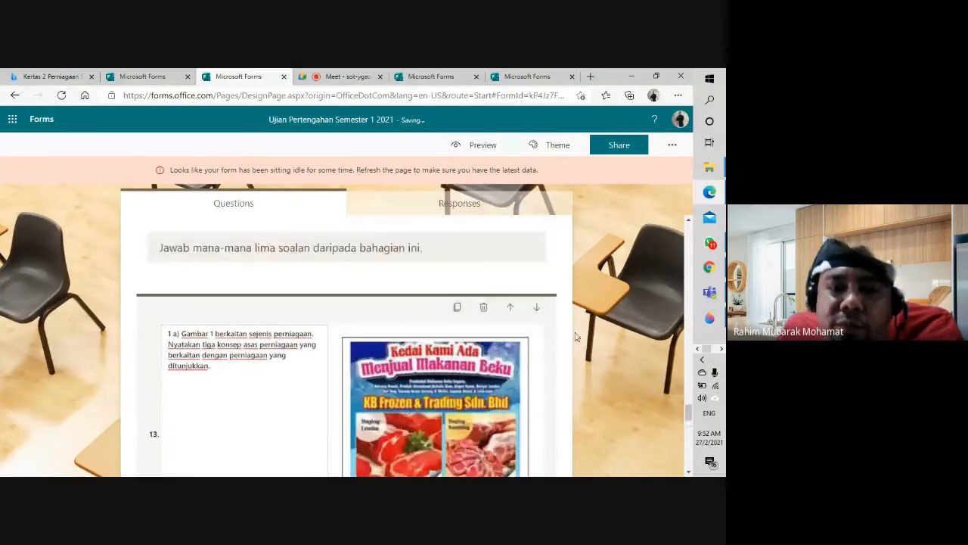
# Step: Review question 1 a)'s text, then zoom the browser in twice to see Gambar 1 larger
pyautogui.scroll(1, 246, 341)
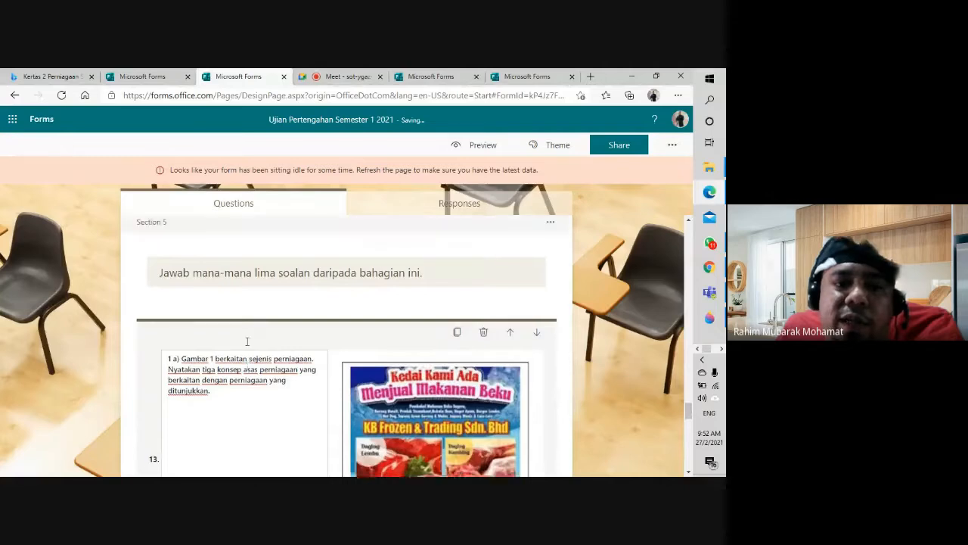
pyautogui.scroll(-1, 220, 313)
pyautogui.tripleClick(220, 315)
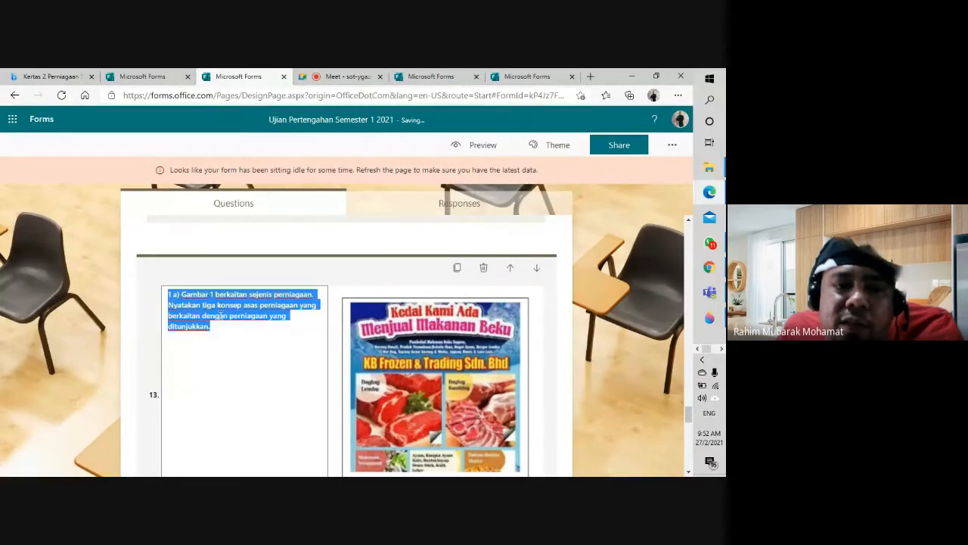
pyautogui.click(182, 294)
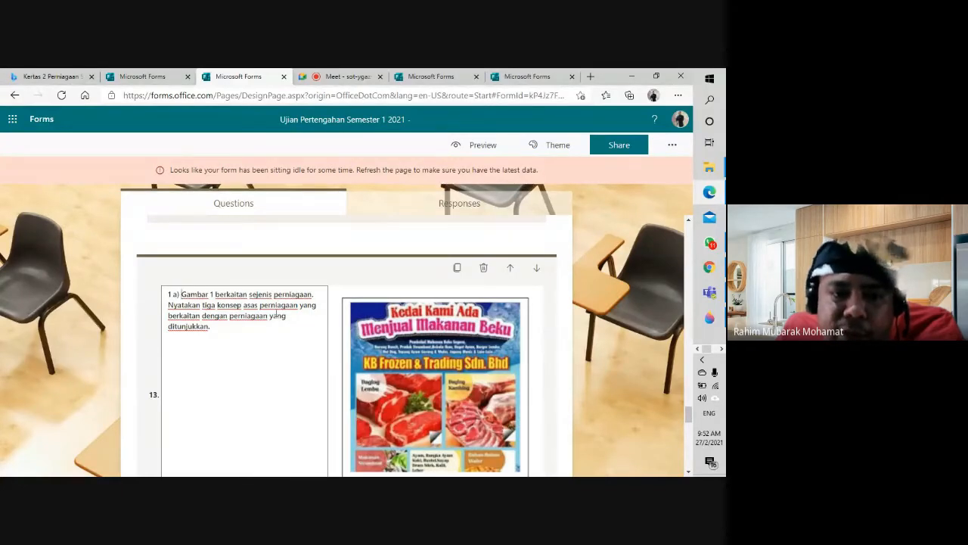
pyautogui.scroll(-1, 237, 326)
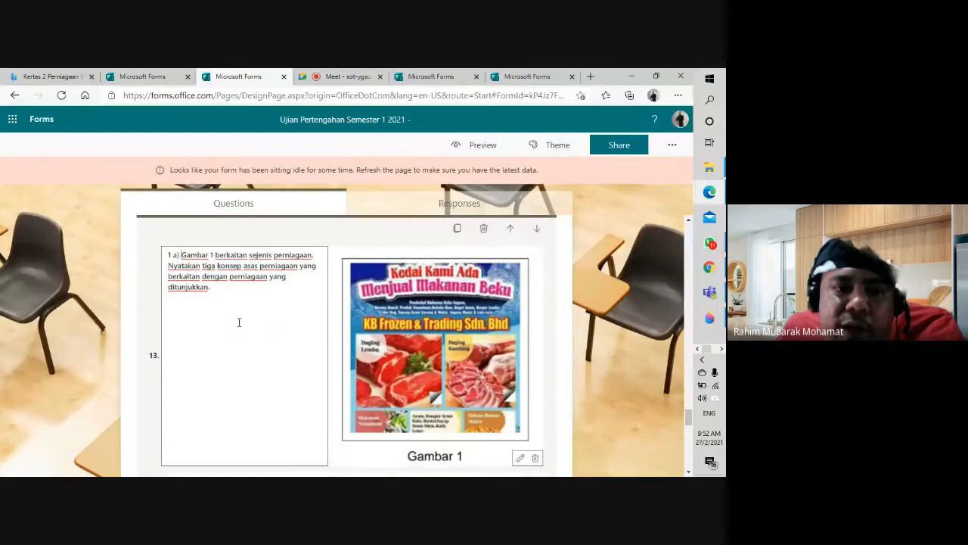
pyautogui.scroll(-1, 238, 322)
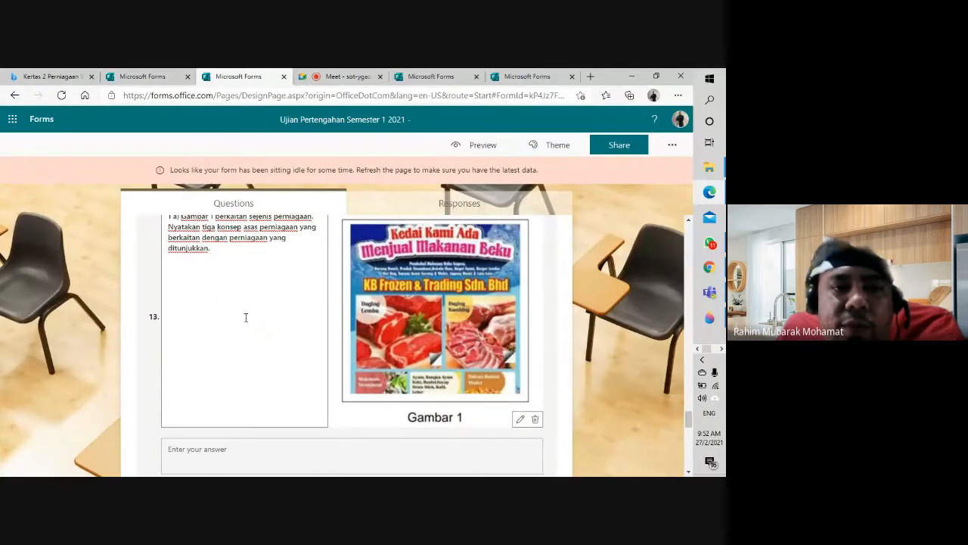
pyautogui.hotkey('ctrl', '+')
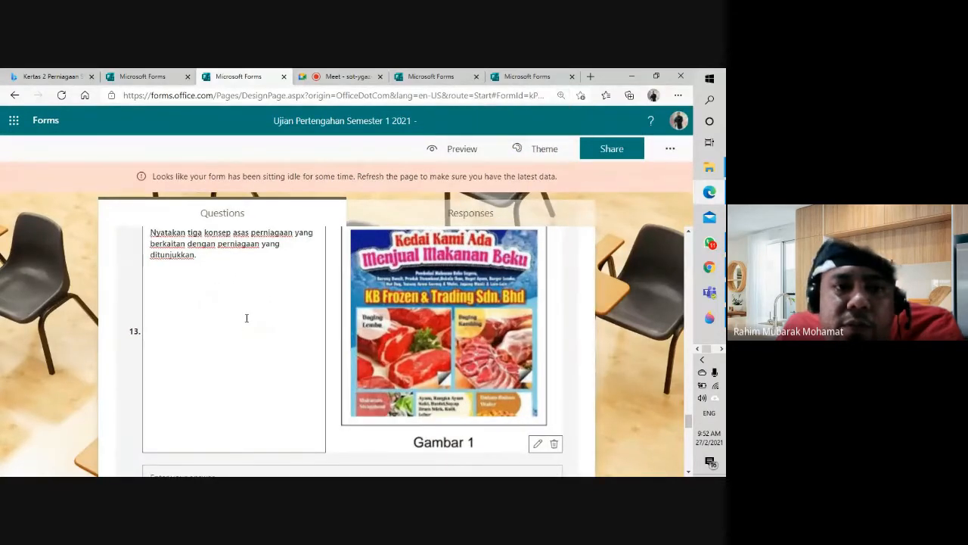
pyautogui.hotkey('ctrl', '+')
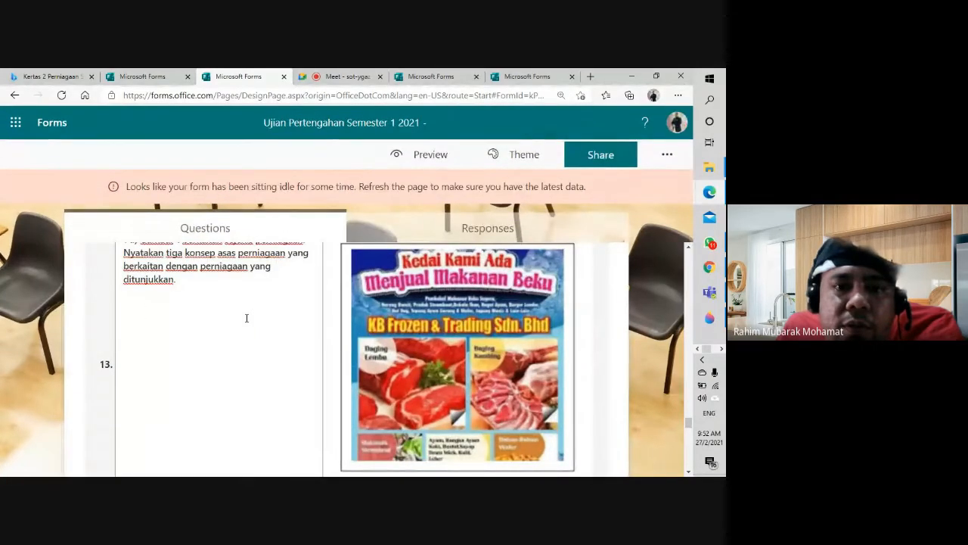
pyautogui.scroll(1, 233, 327)
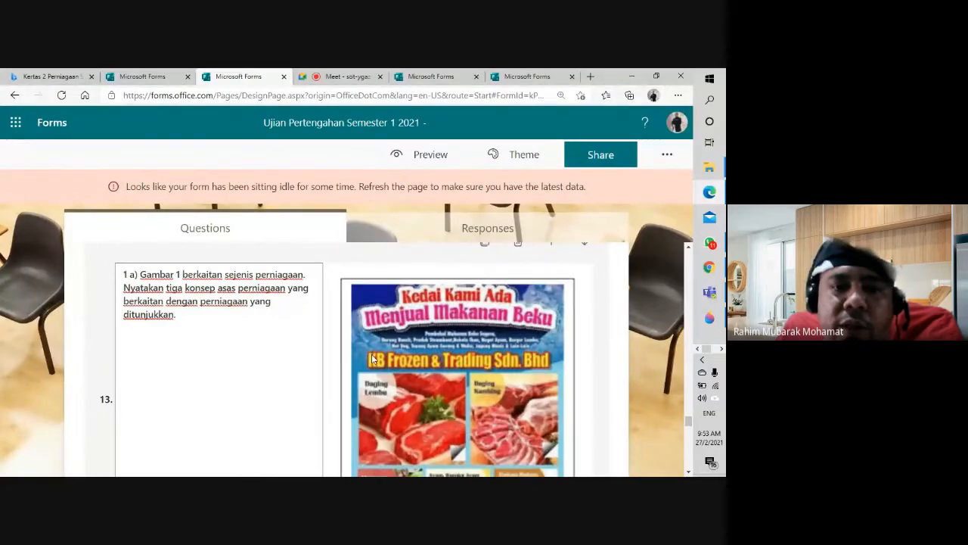
pyautogui.scroll(-5, 221, 341)
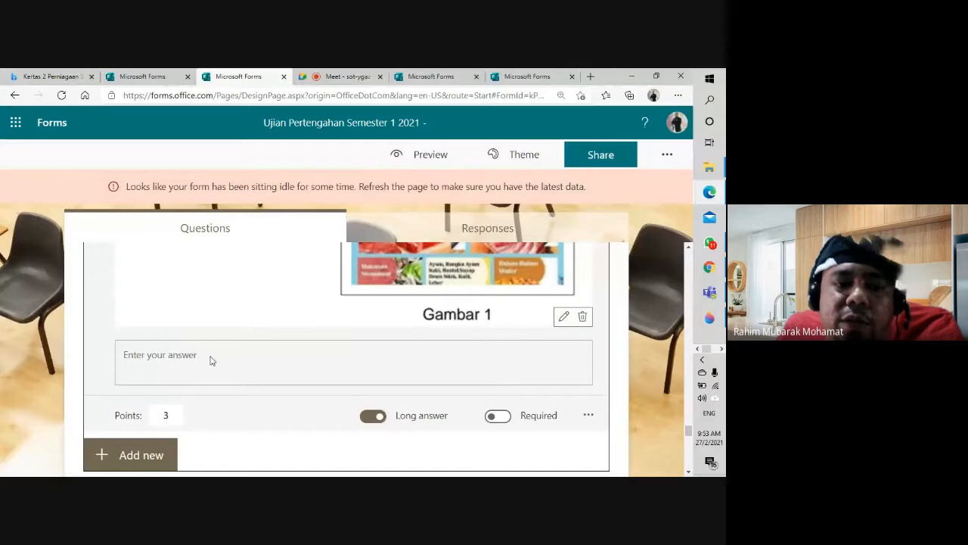
# Step: Open question 13's More settings menu, dismiss it, and scroll around the question
pyautogui.click(589, 416)
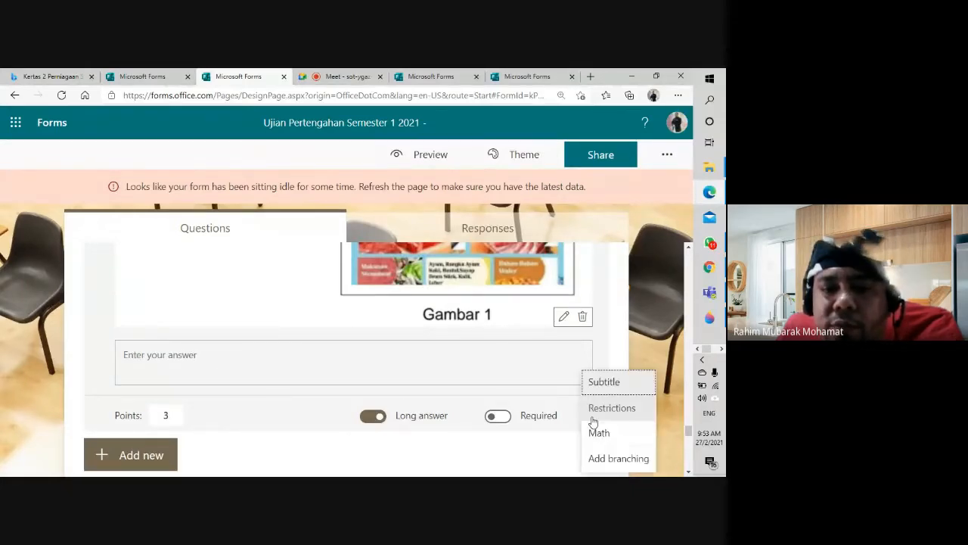
pyautogui.click(293, 384)
pyautogui.scroll(-2, 293, 384)
pyautogui.scroll(-1, 294, 383)
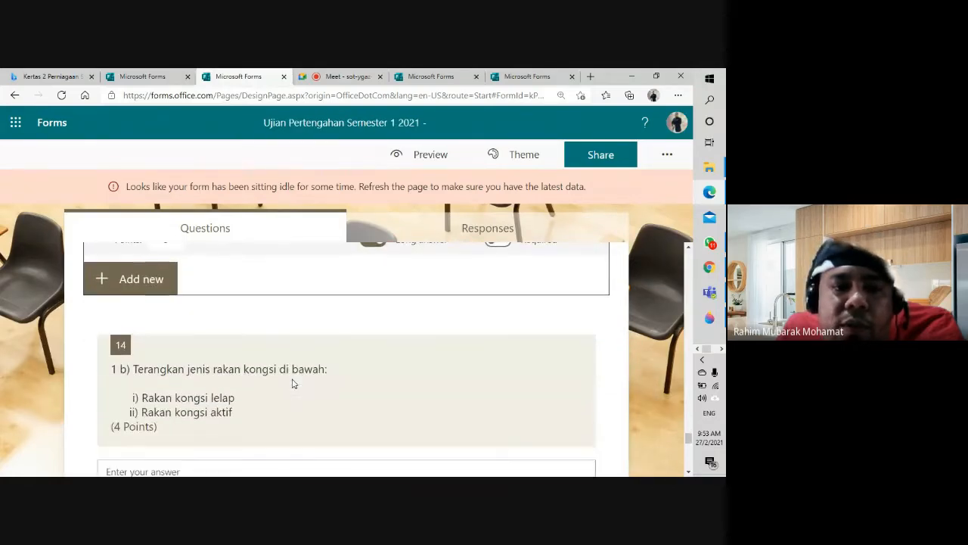
pyautogui.scroll(3, 293, 384)
pyautogui.scroll(-3, 293, 384)
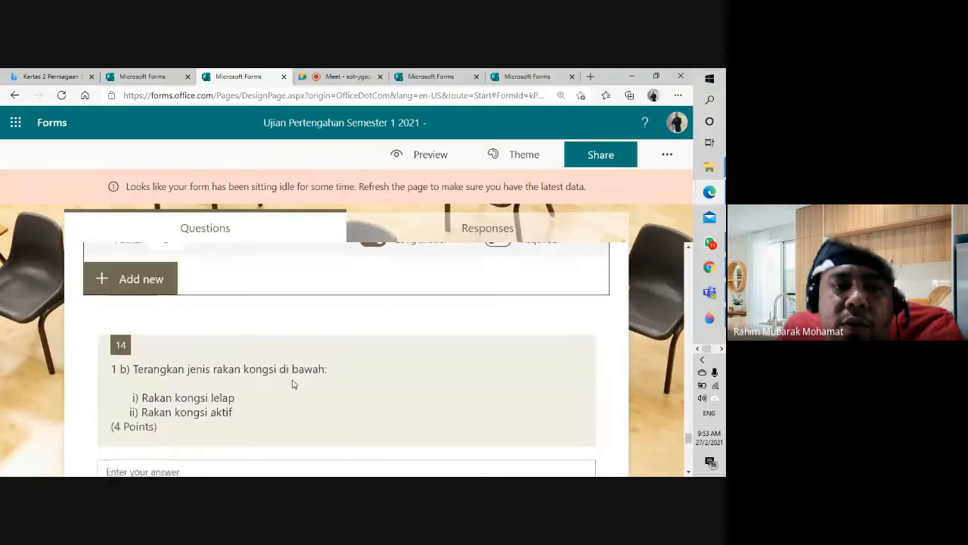
pyautogui.scroll(-1, 294, 383)
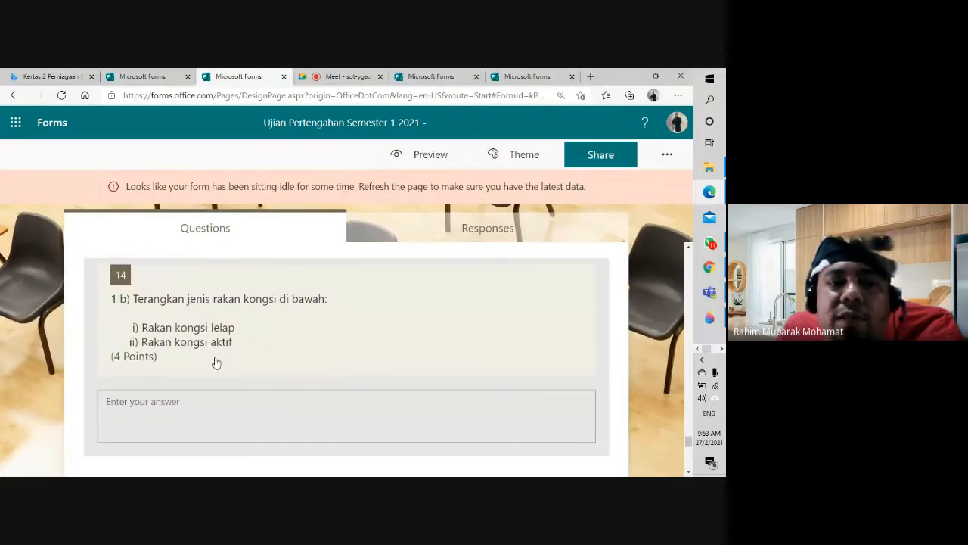
pyautogui.scroll(5, 302, 393)
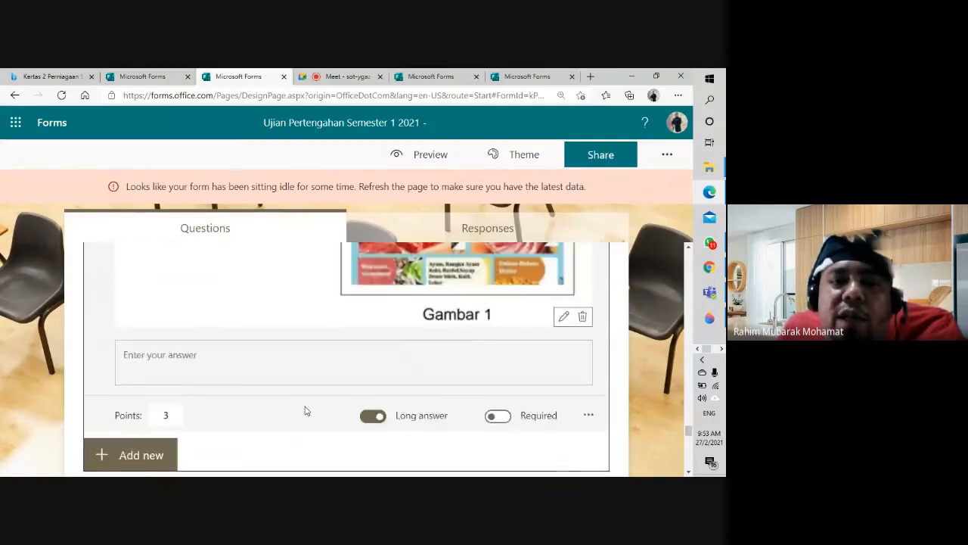
pyautogui.scroll(-2, 304, 412)
pyautogui.scroll(1, 303, 411)
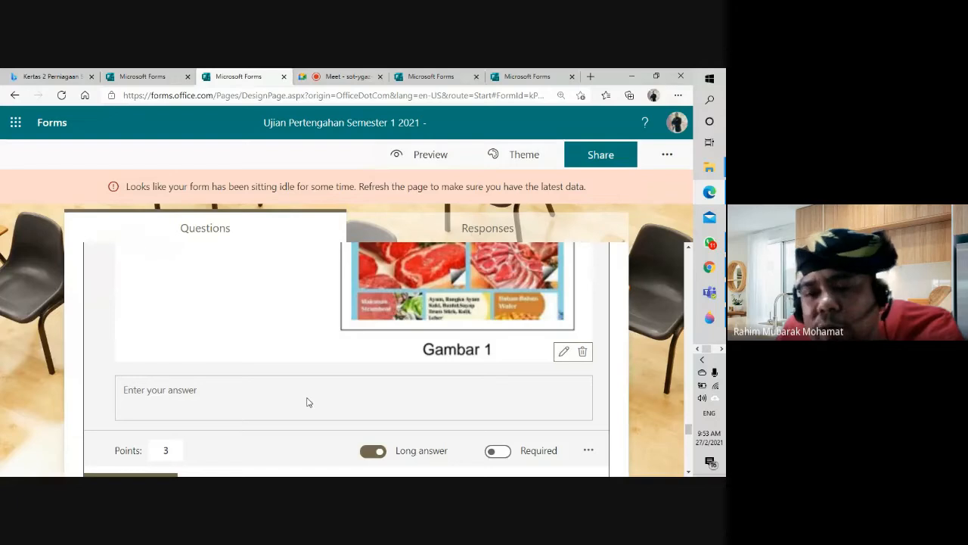
pyautogui.scroll(-1, 274, 344)
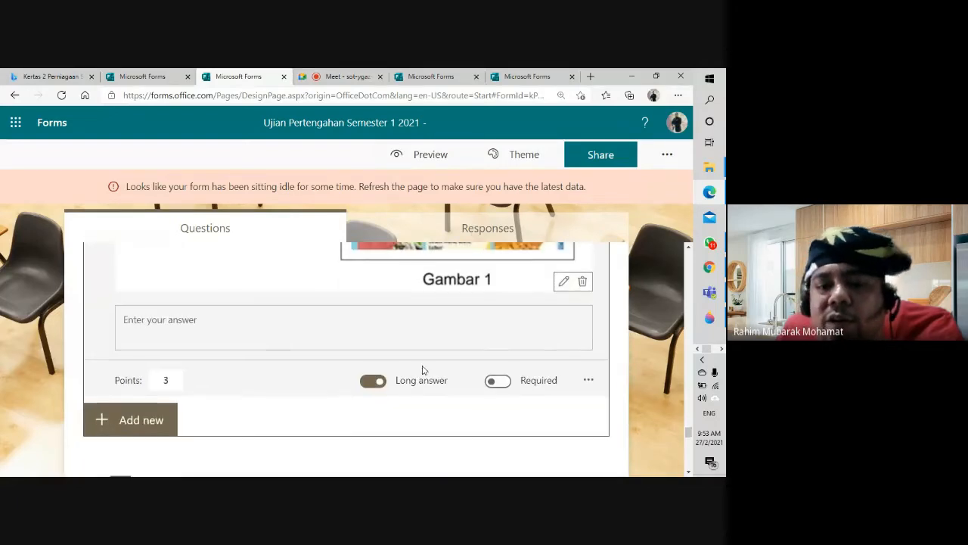
# Step: Reopen question 13's More settings options and review its 1 a) Gambar 1 question text
pyautogui.click(588, 380)
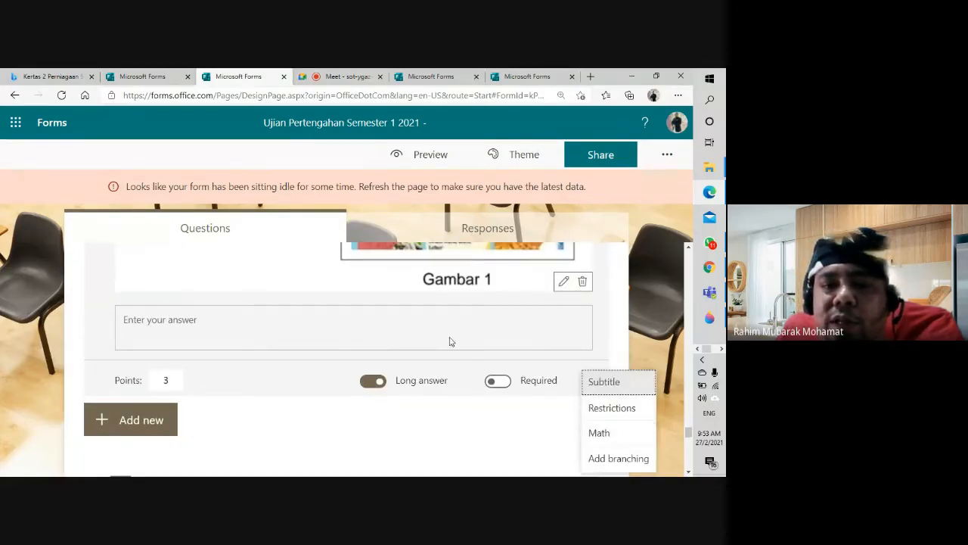
pyautogui.scroll(5, 295, 354)
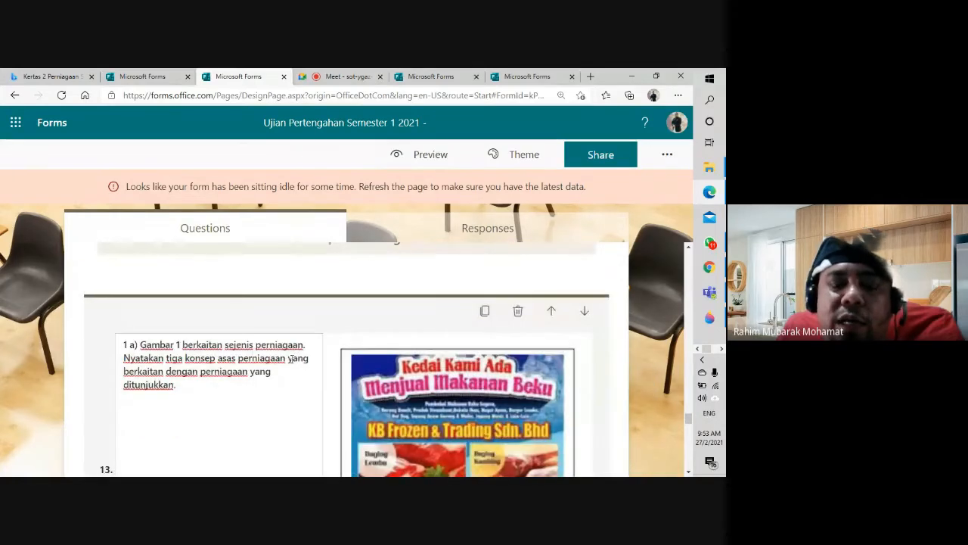
pyautogui.tripleClick(127, 344)
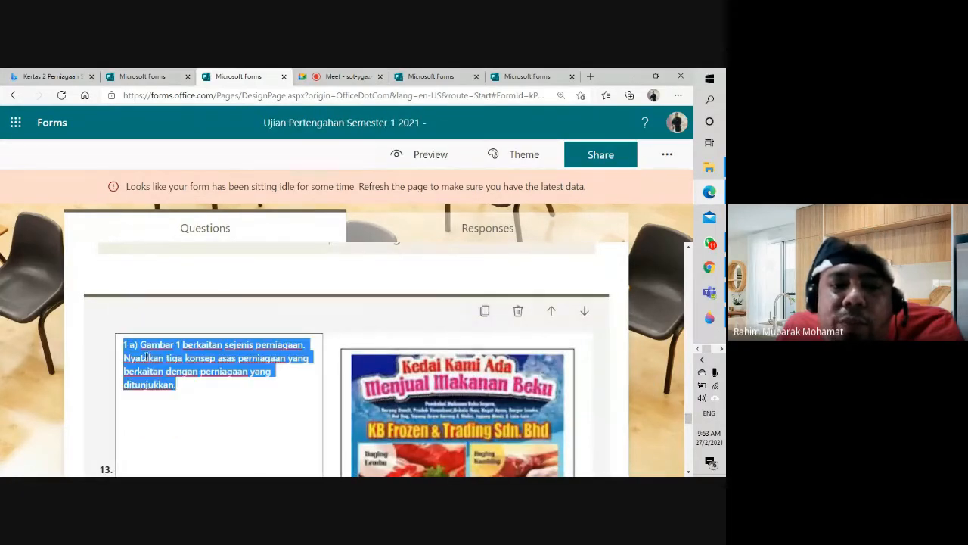
pyautogui.scroll(-4, 146, 358)
pyautogui.scroll(2, 242, 413)
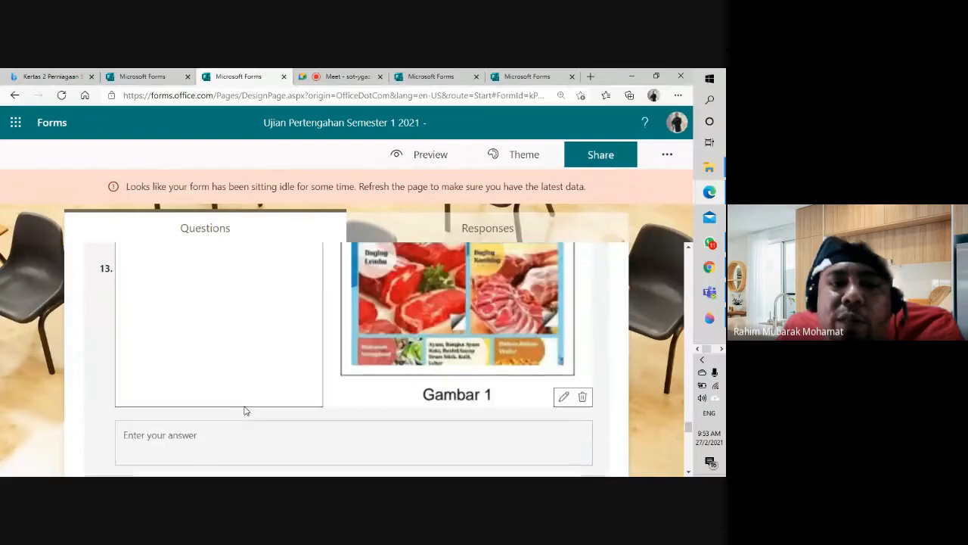
pyautogui.scroll(3, 244, 410)
pyautogui.click(213, 393)
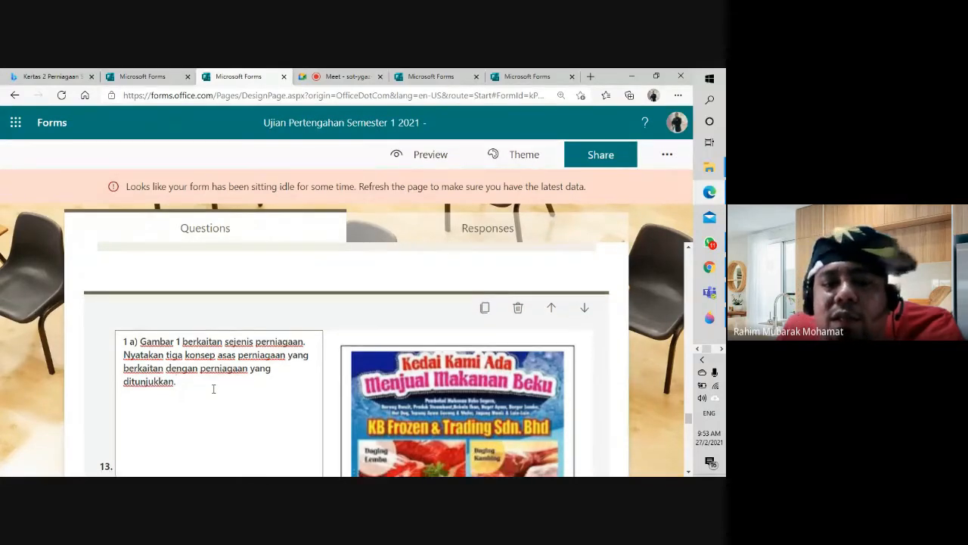
pyautogui.scroll(-5, 212, 389)
# Step: Choose Add branching from question 13's menu and check the Go to destinations, leaving Next
pyautogui.click(588, 347)
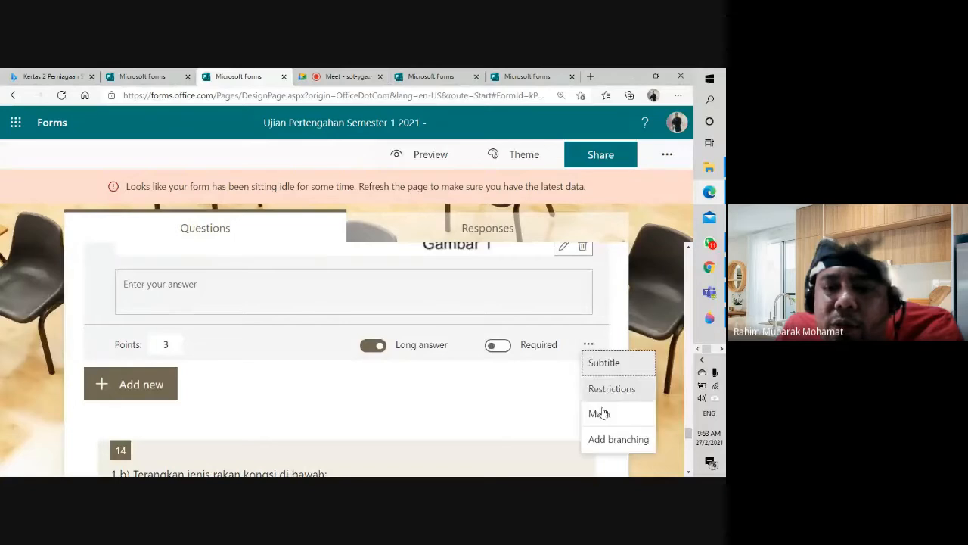
pyautogui.click(614, 446)
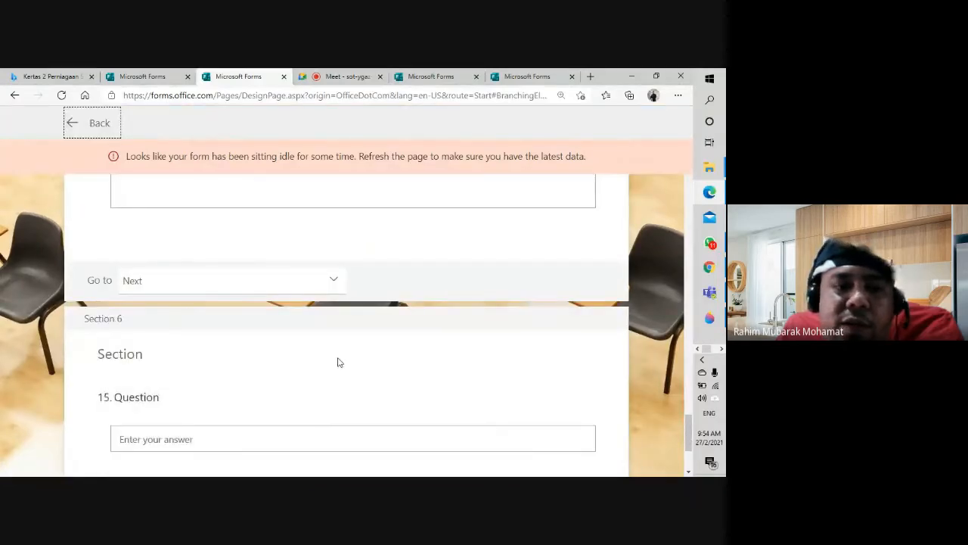
pyautogui.click(332, 294)
pyautogui.scroll(-3, 277, 390)
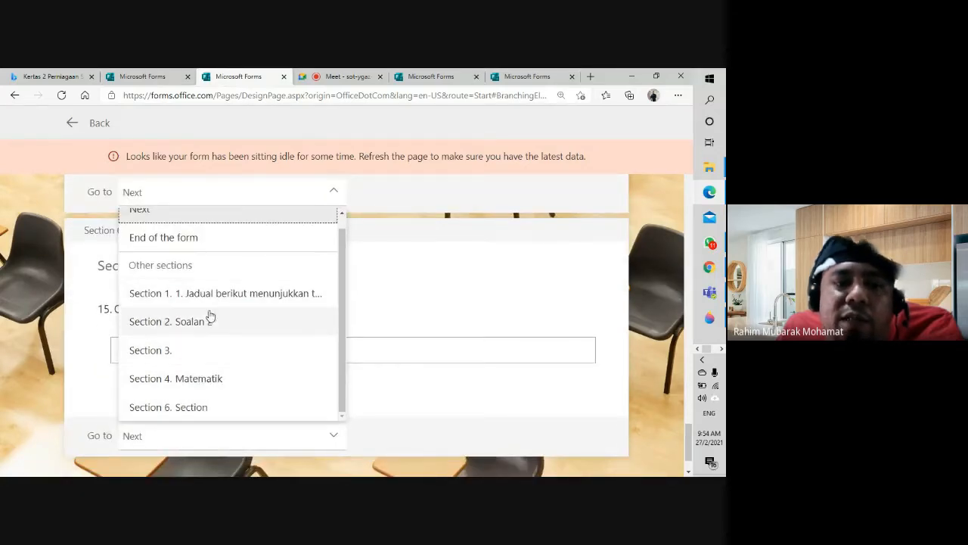
pyautogui.scroll(3, 271, 257)
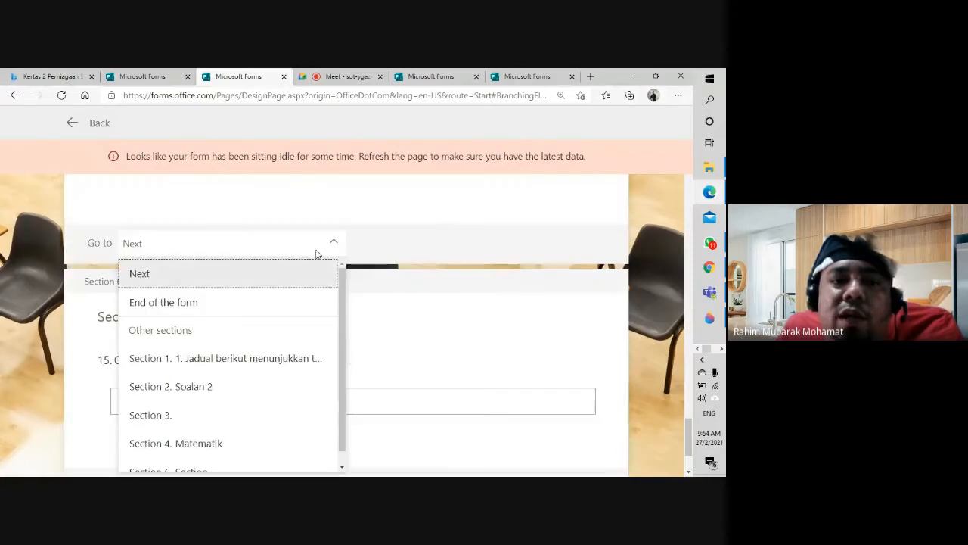
pyautogui.click(329, 248)
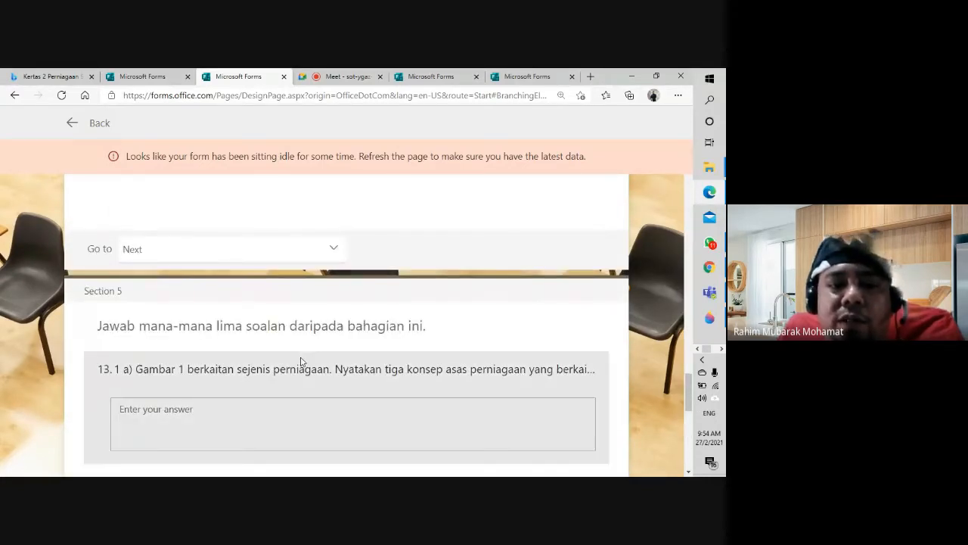
# Step: Exit branching with Back and scroll the questions down to the untitled question 15
pyautogui.scroll(-6, 300, 362)
pyautogui.scroll(2, 308, 350)
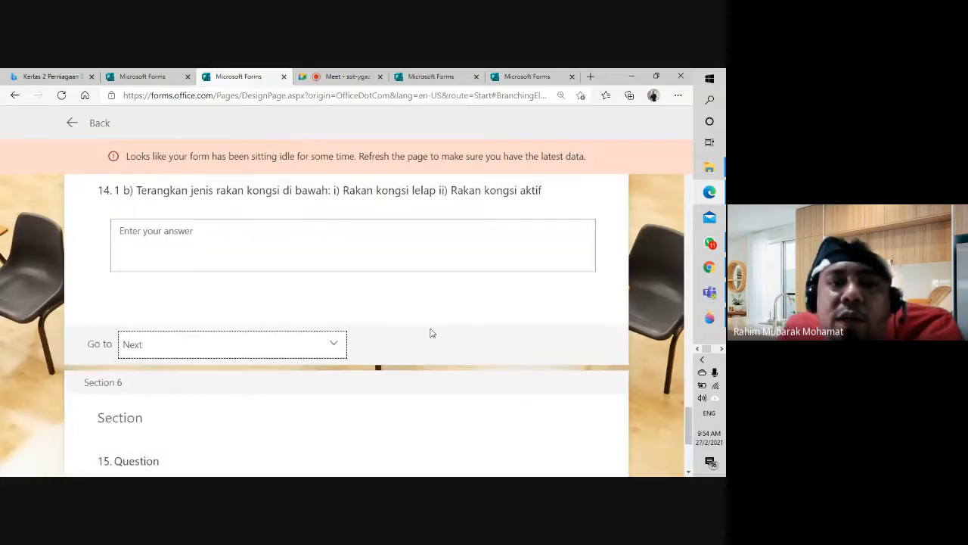
pyautogui.click(72, 123)
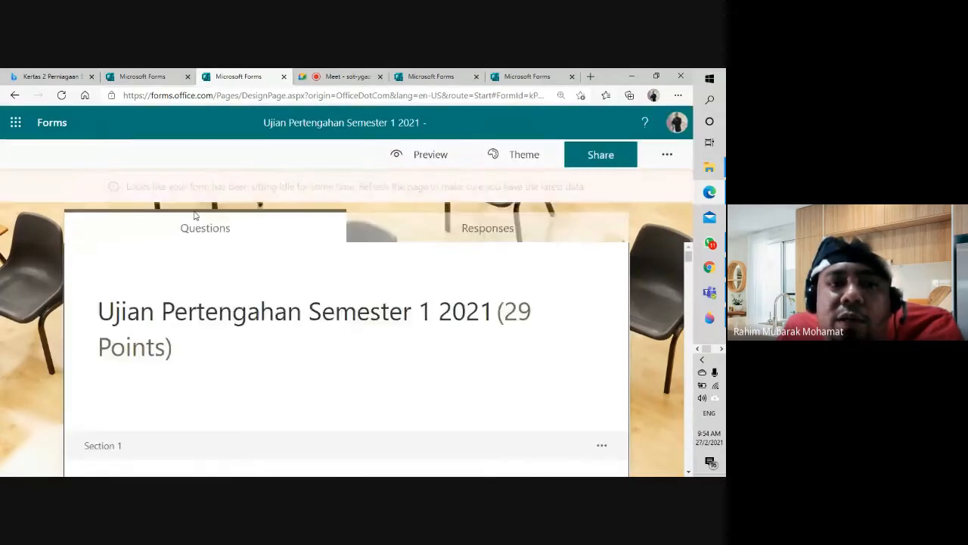
pyautogui.scroll(-10, 299, 308)
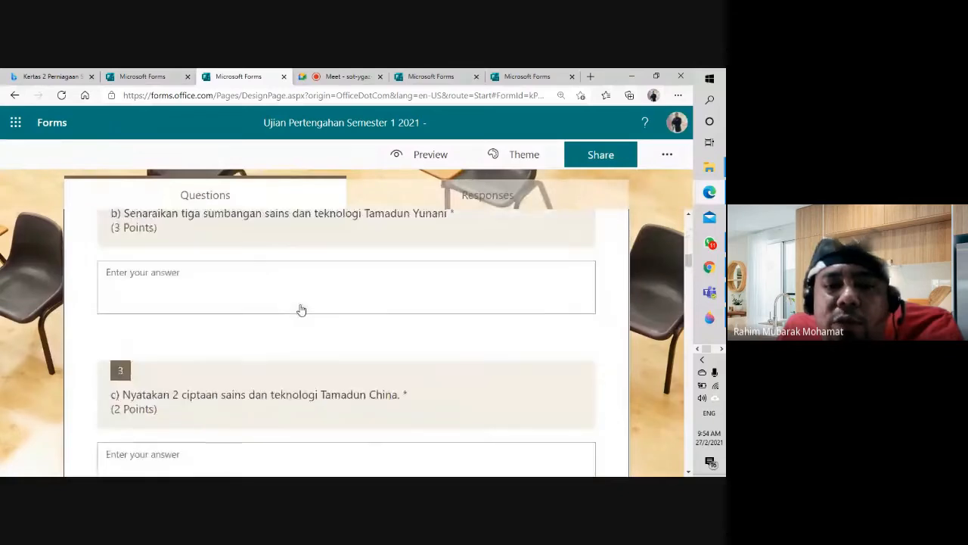
pyautogui.scroll(-10, 301, 310)
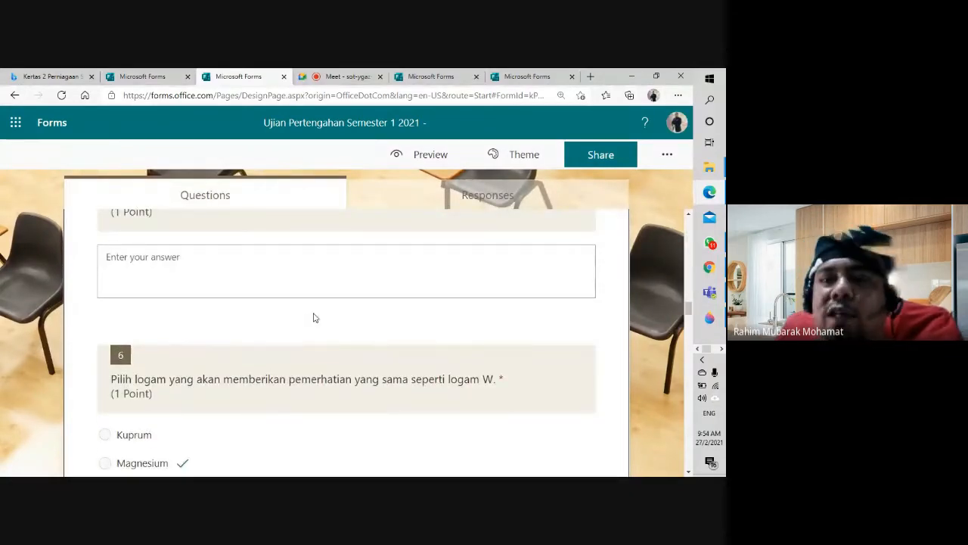
pyautogui.scroll(6, 314, 318)
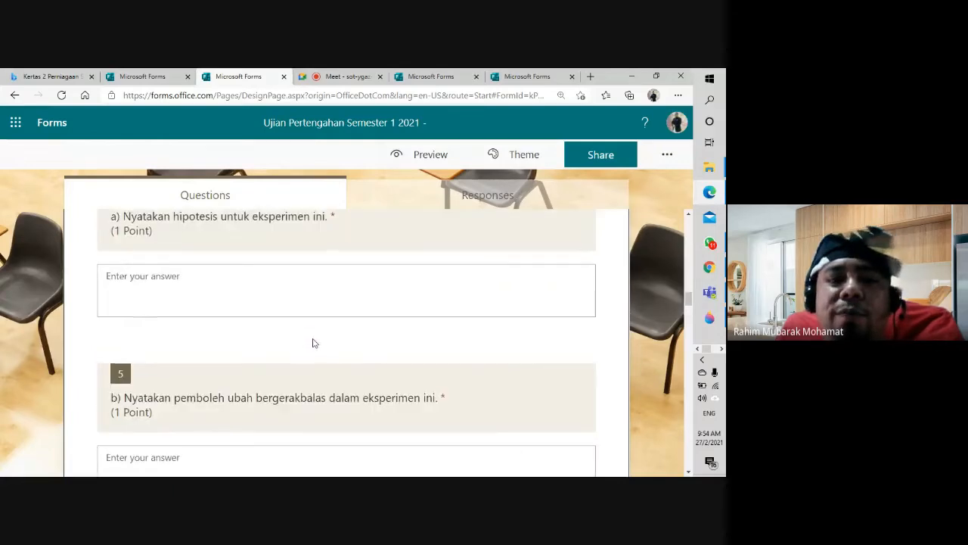
pyautogui.scroll(-15, 316, 350)
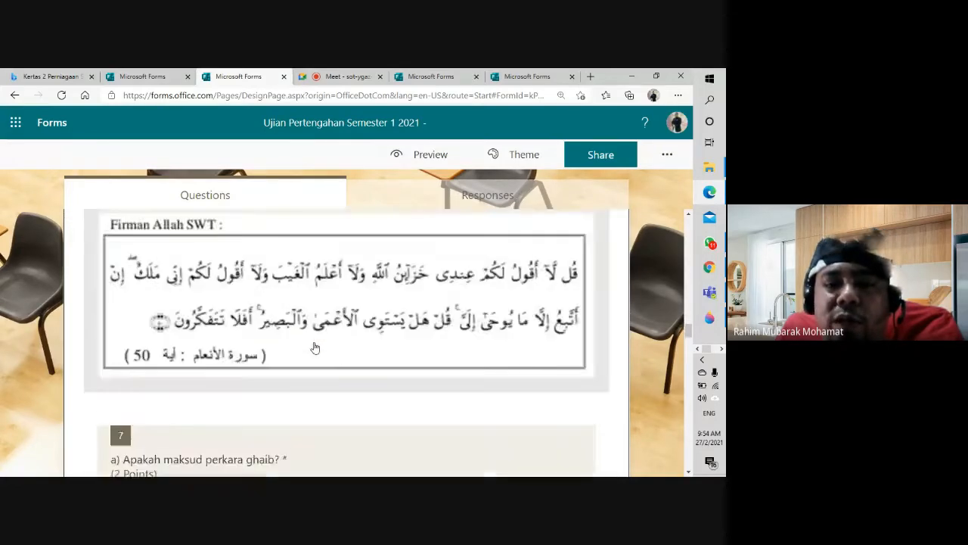
pyautogui.scroll(-10, 314, 349)
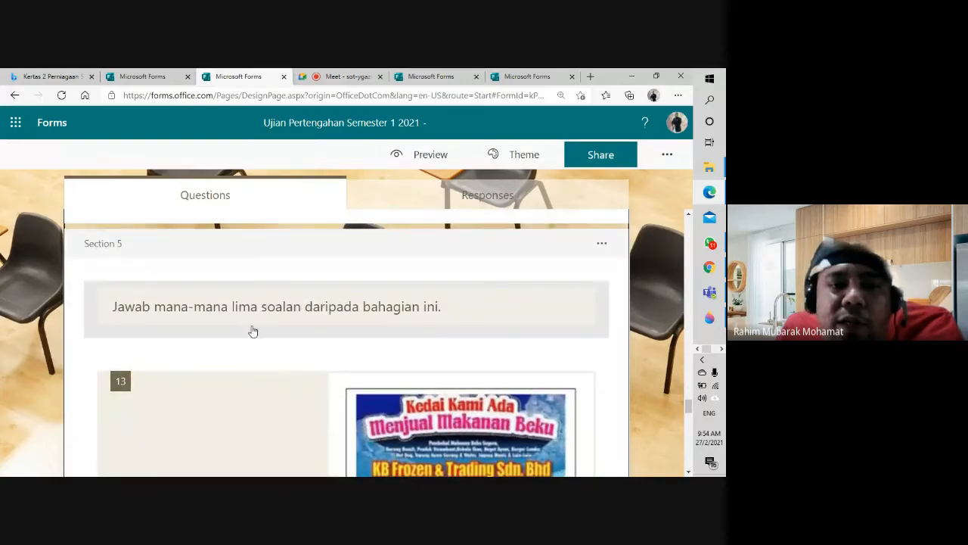
pyautogui.scroll(-10, 253, 331)
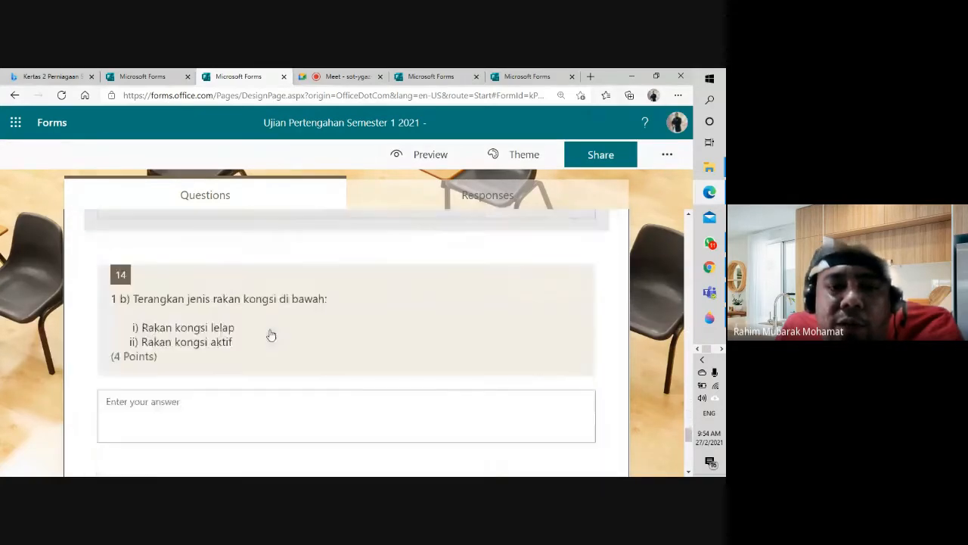
pyautogui.scroll(-5, 271, 336)
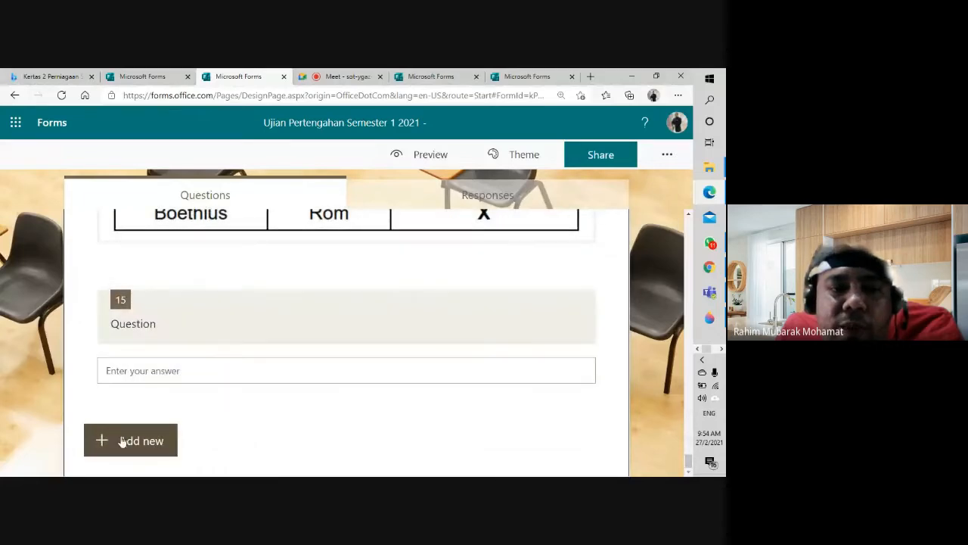
# Step: Insert a new section after question 15 titled 'Pilih mana-mana 5 soalan di bawah'
pyautogui.click(122, 441)
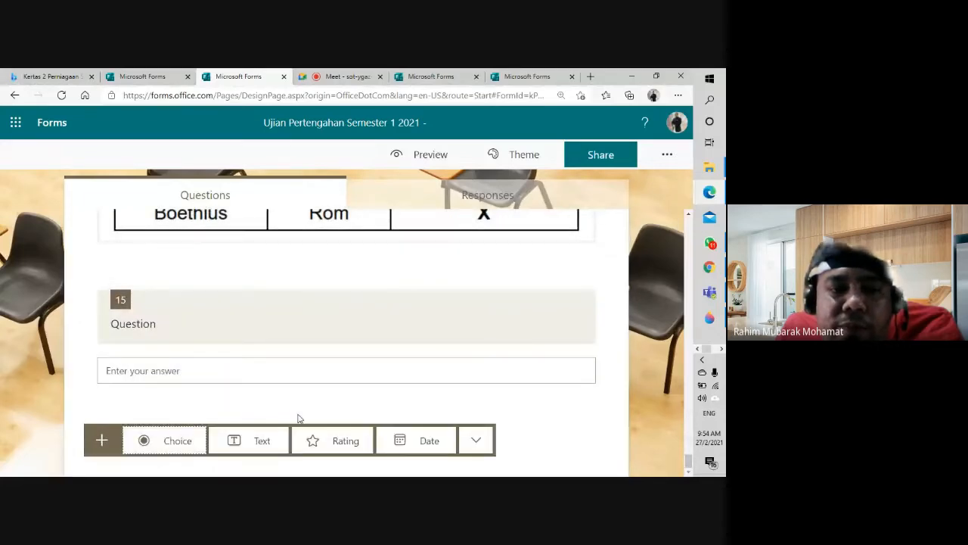
pyautogui.click(474, 445)
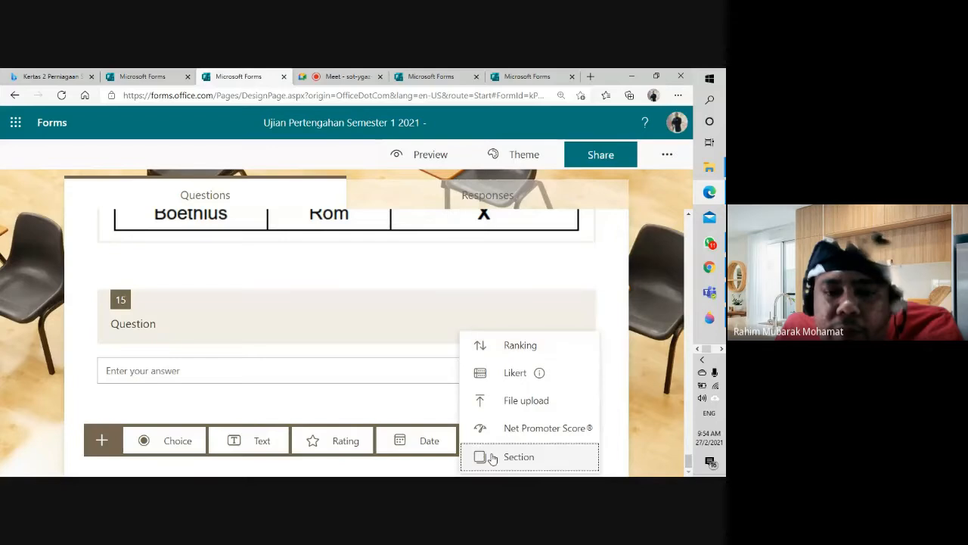
pyautogui.click(492, 457)
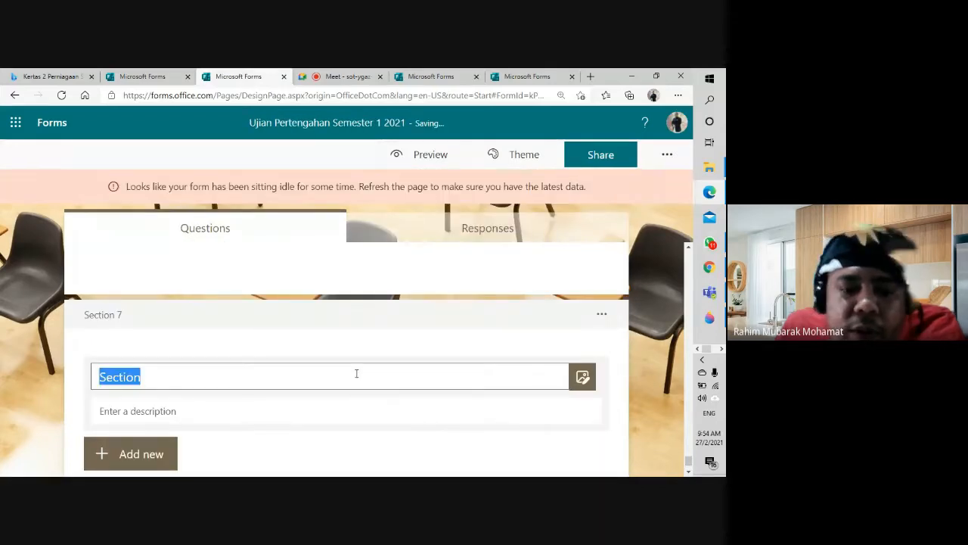
pyautogui.press('BackSpace')
pyautogui.write('Jawpaan')
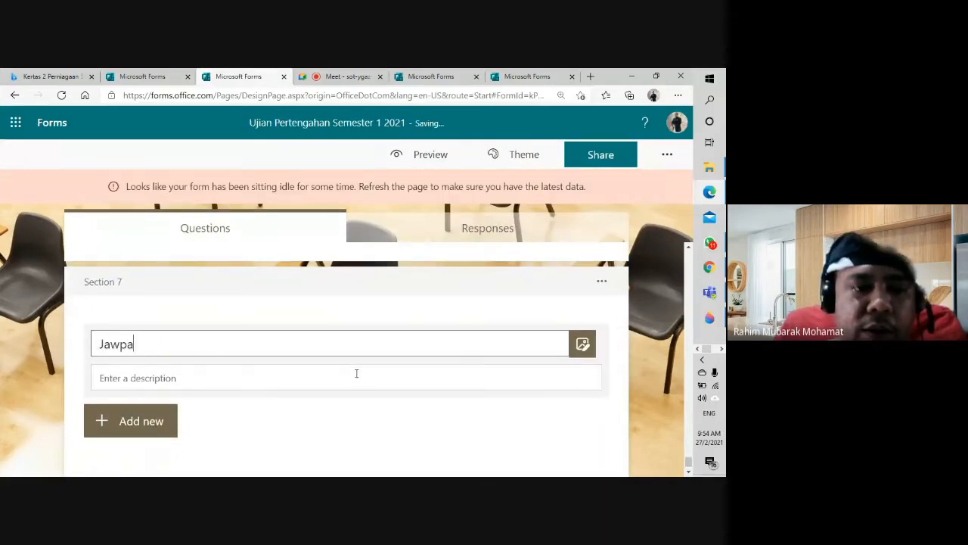
pyautogui.press('BackSpace')
pyautogui.press('BackSpace')
pyautogui.press('BackSpace')
pyautogui.press('BackSpace')
pyautogui.press('BackSpace')
pyautogui.press('BackSpace')
pyautogui.press('BackSpace')
pyautogui.write('P')
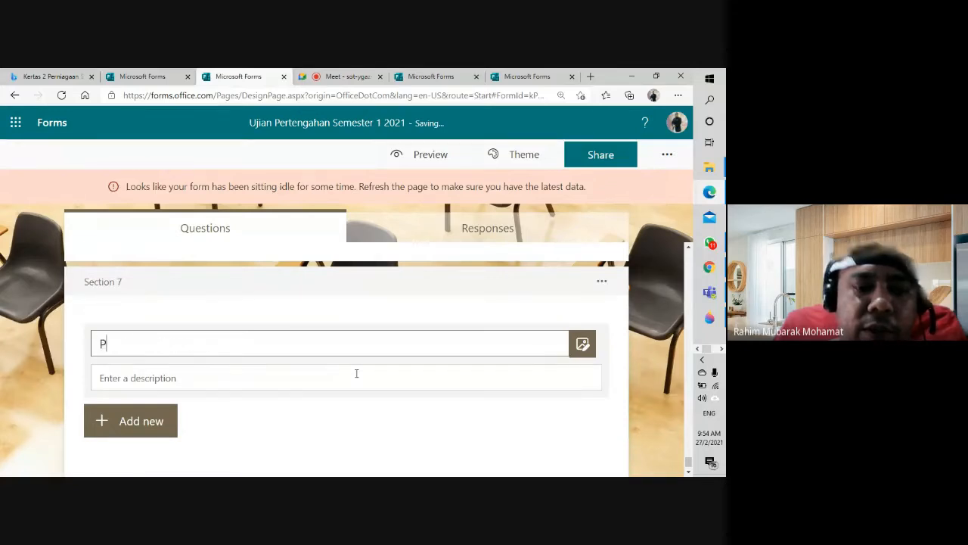
pyautogui.write('ilih mana')
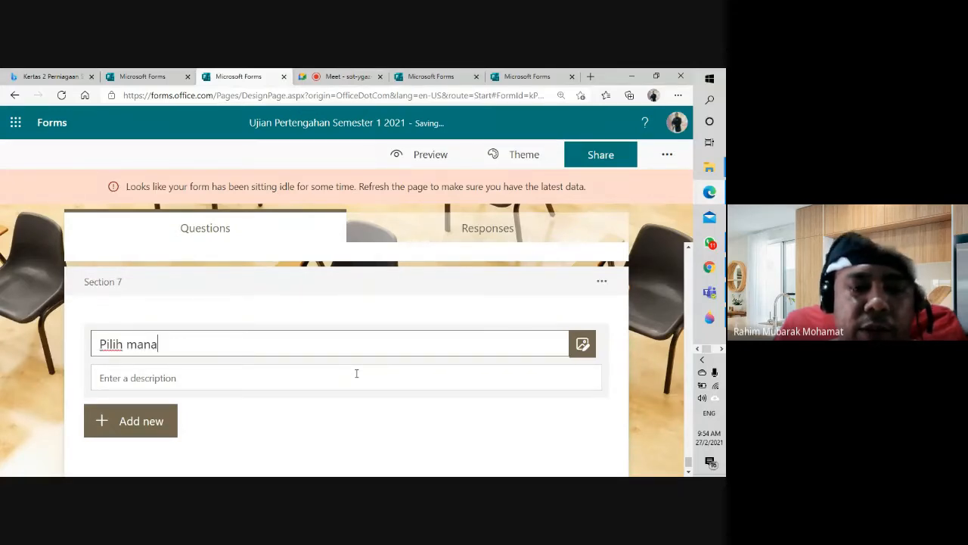
pyautogui.write('-mana')
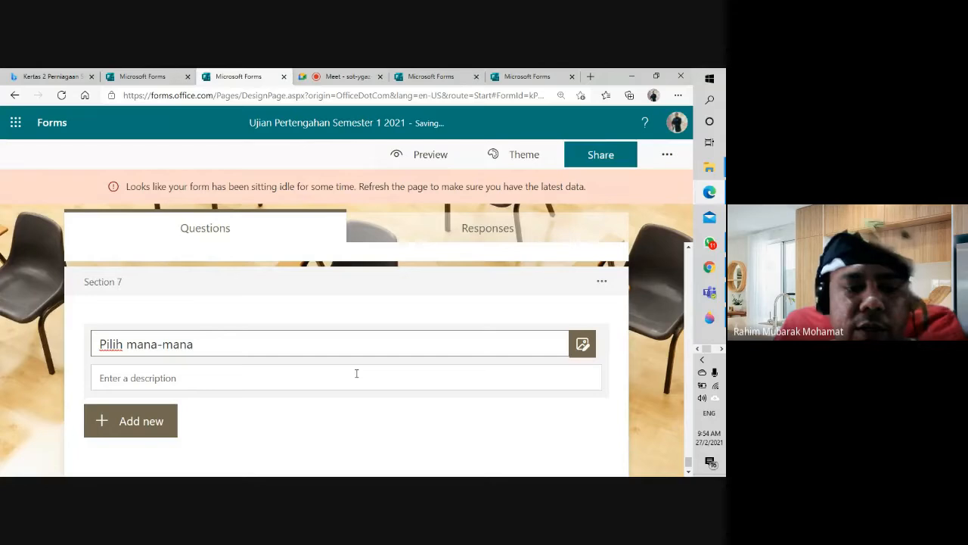
pyautogui.write(' 5 soalan')
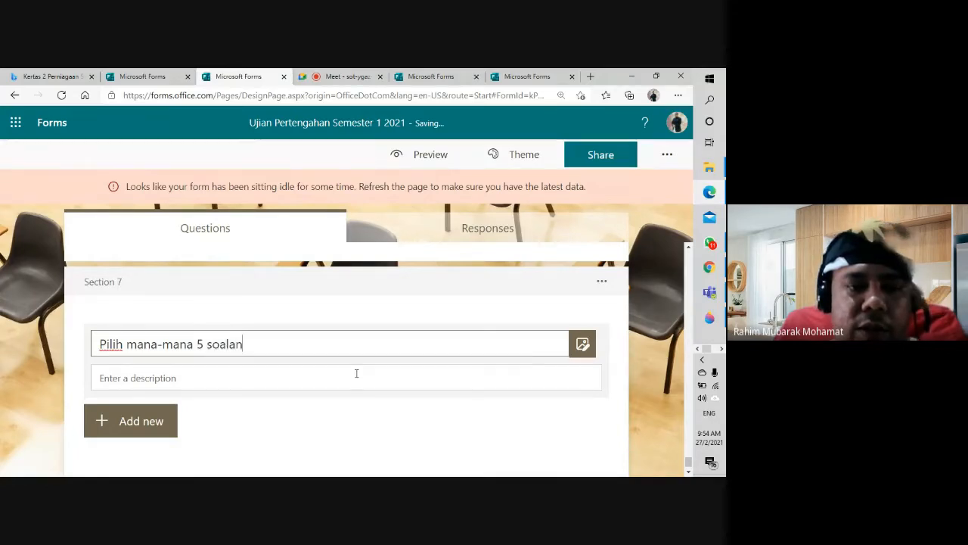
pyautogui.write(' di bawah')
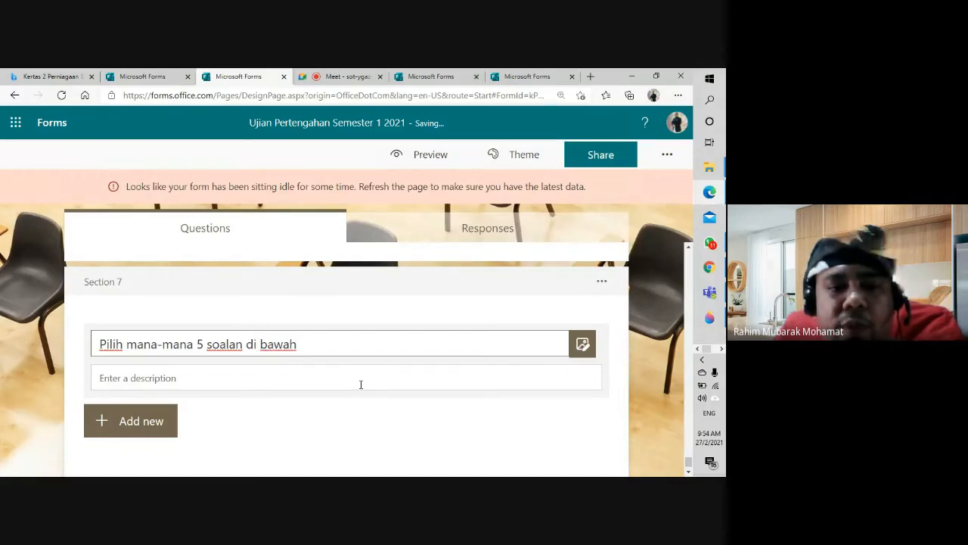
pyautogui.click(159, 417)
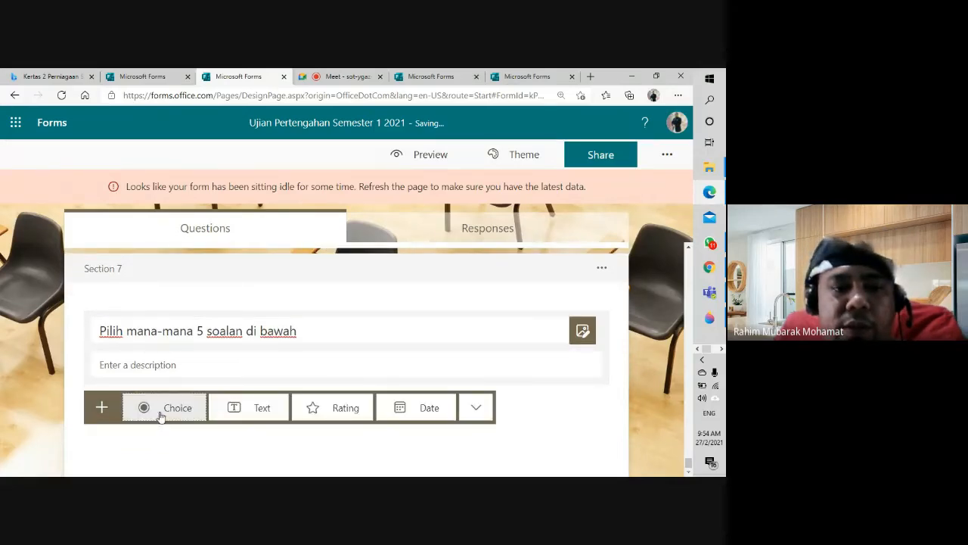
# Step: Add a choice question to Section 7 with options Soalan 1 through Soalan 4
pyautogui.click(159, 417)
pyautogui.scroll(-1, 222, 336)
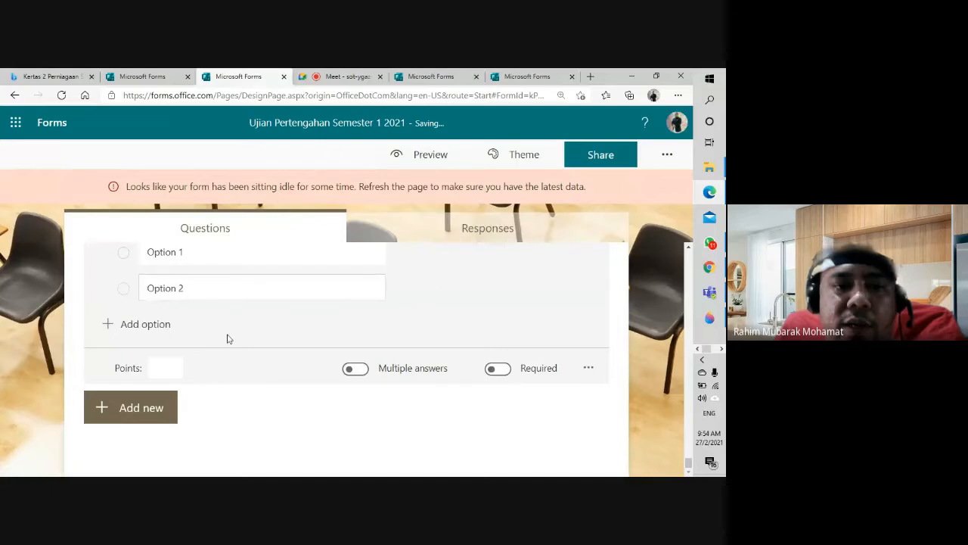
pyautogui.click(225, 327)
pyautogui.write('Soal')
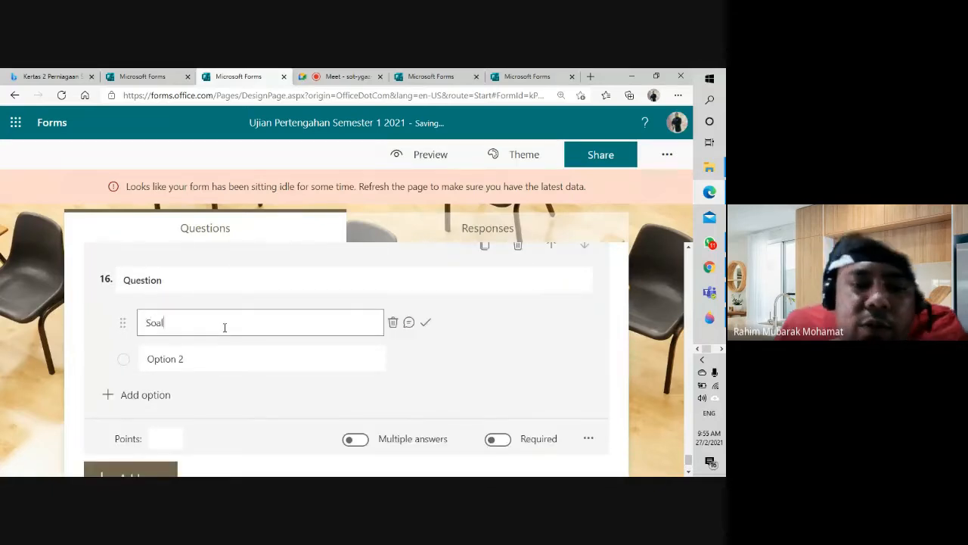
pyautogui.write('an 1')
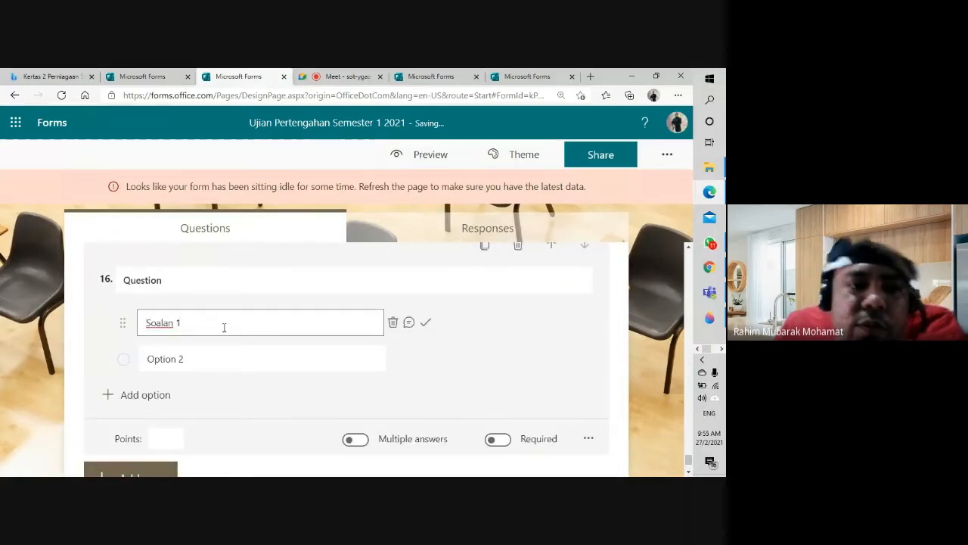
pyautogui.click(205, 366)
pyautogui.write('Soalan 2')
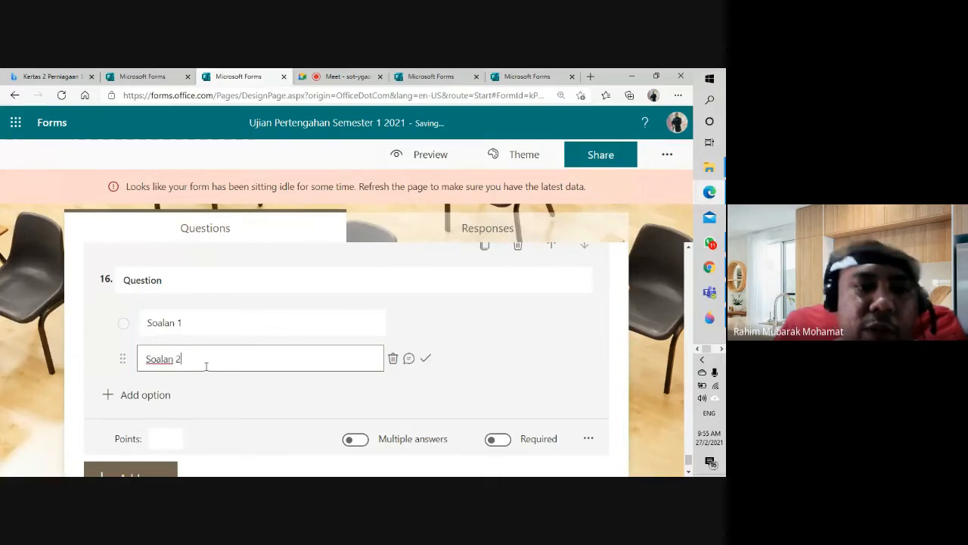
pyautogui.click(144, 395)
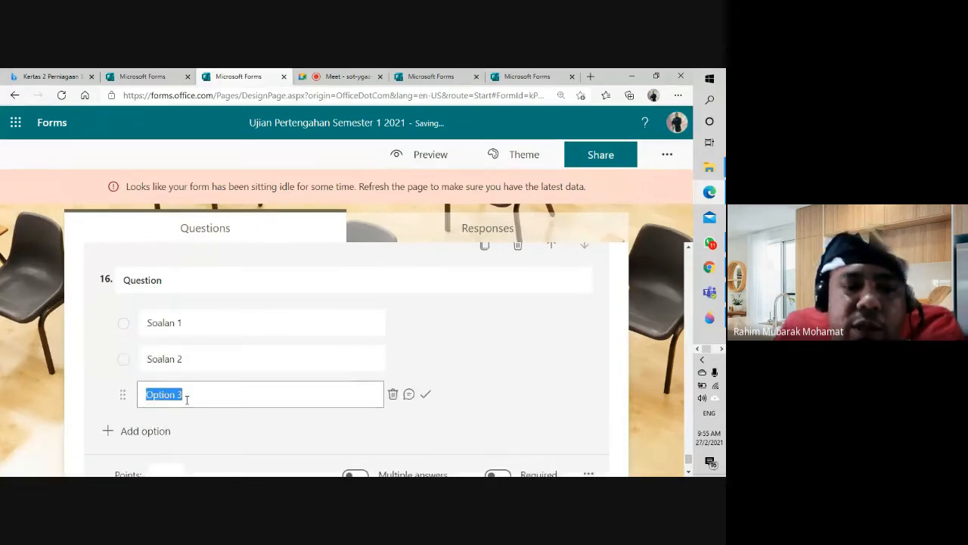
pyautogui.write('Soala')
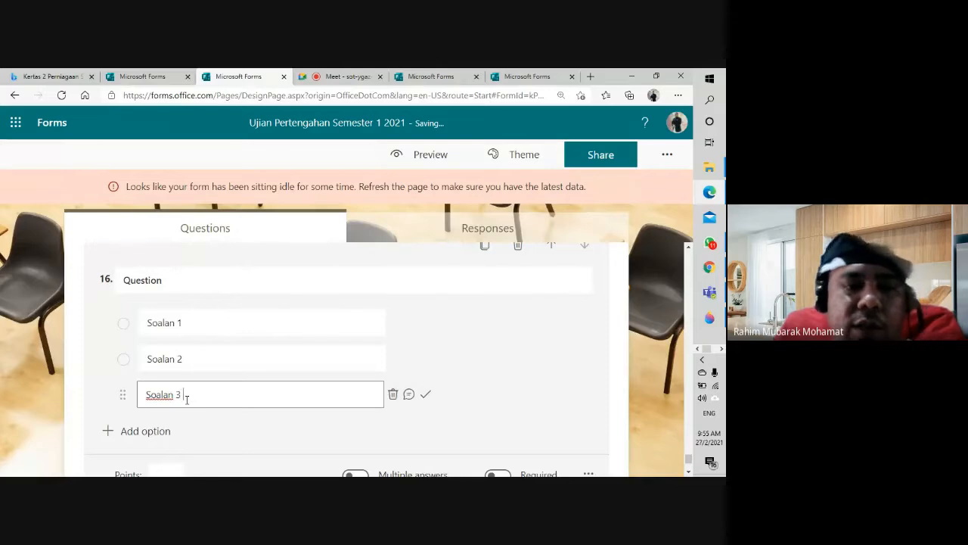
pyautogui.click(151, 431)
pyautogui.write('S')
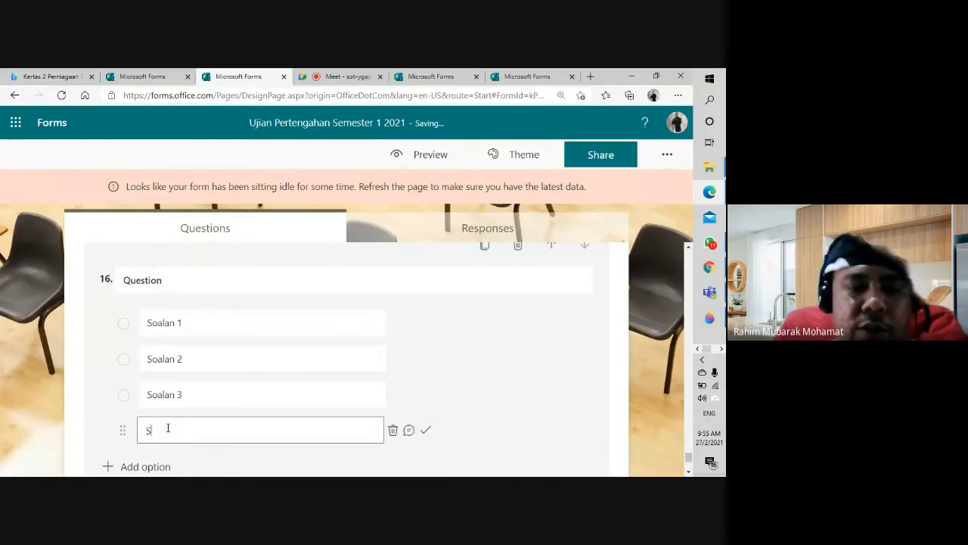
pyautogui.write('oalan 4')
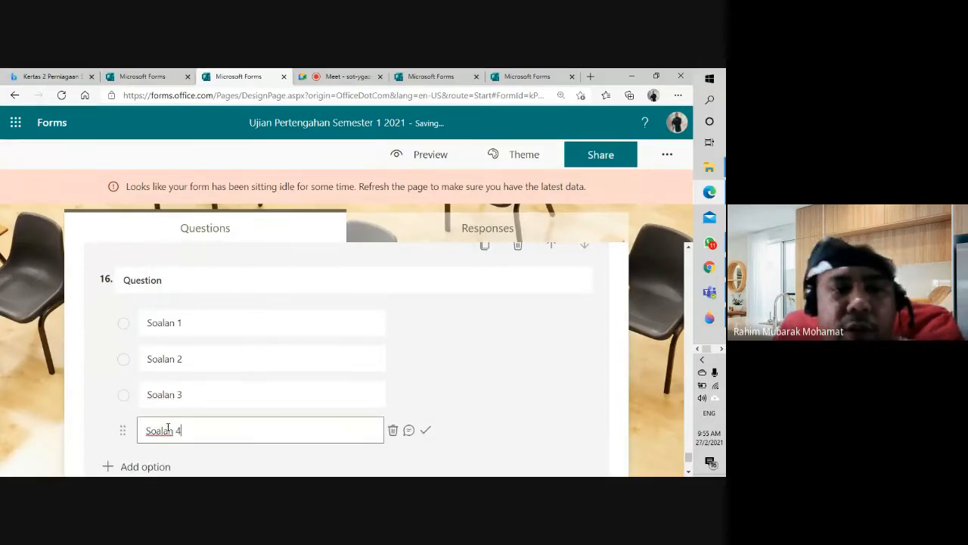
# Step: Add options Soalan 5, Soalan 6 and Soalan 7 to question 16
pyautogui.scroll(-1, 168, 428)
pyautogui.click(166, 398)
pyautogui.write('So')
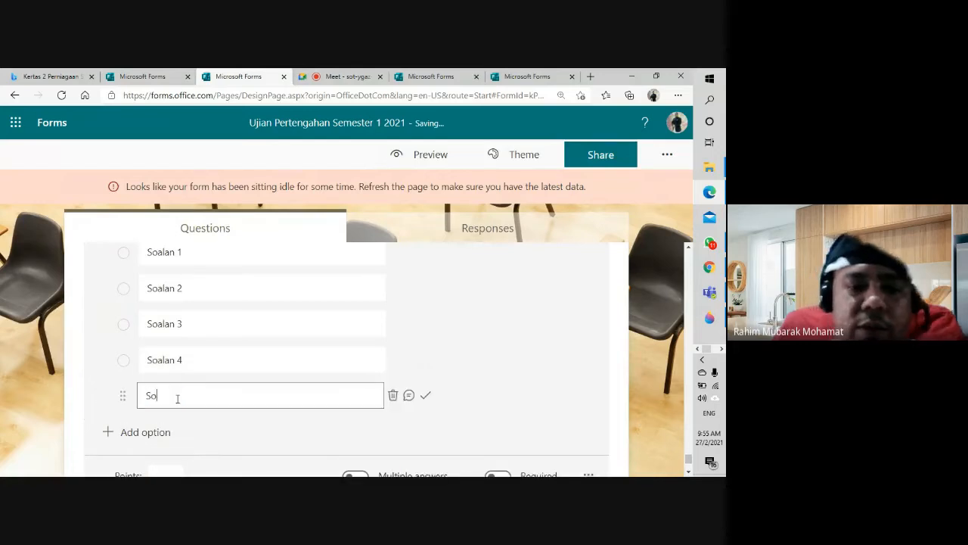
pyautogui.write('alan 5')
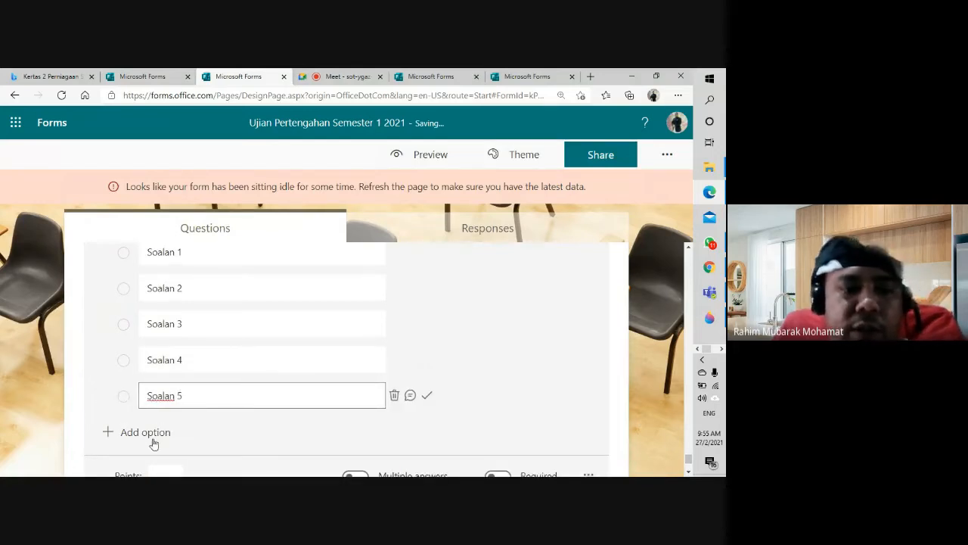
pyautogui.click(151, 432)
pyautogui.write('oal')
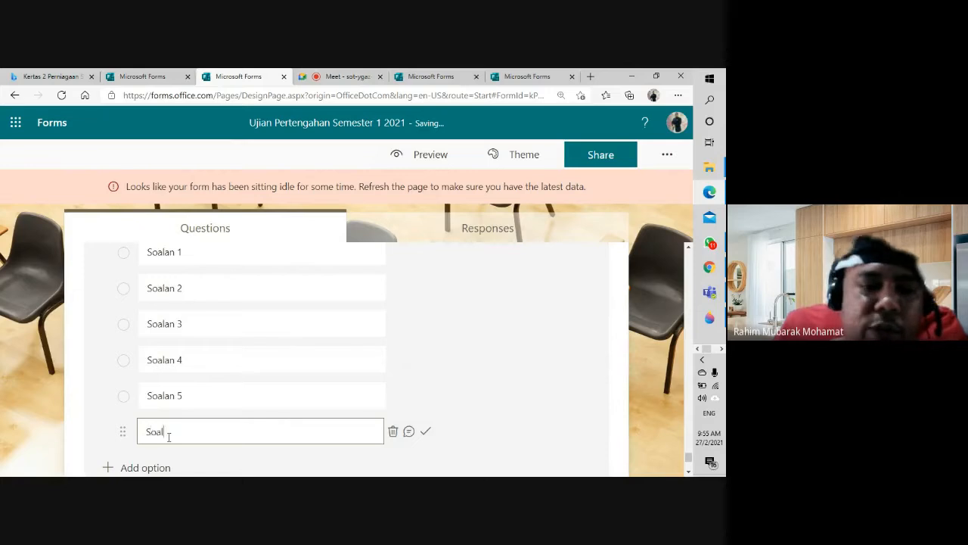
pyautogui.write('an 6')
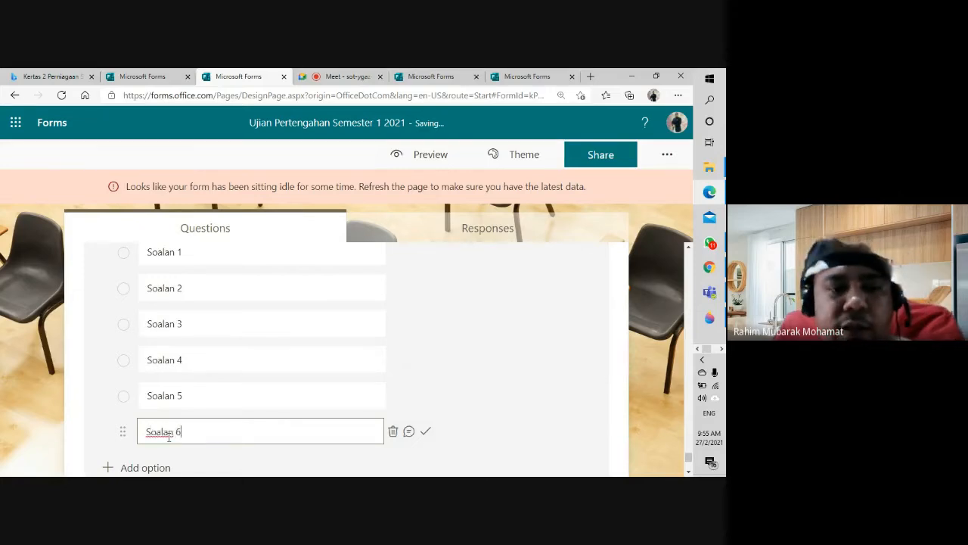
pyautogui.scroll(-2, 170, 437)
pyautogui.click(155, 368)
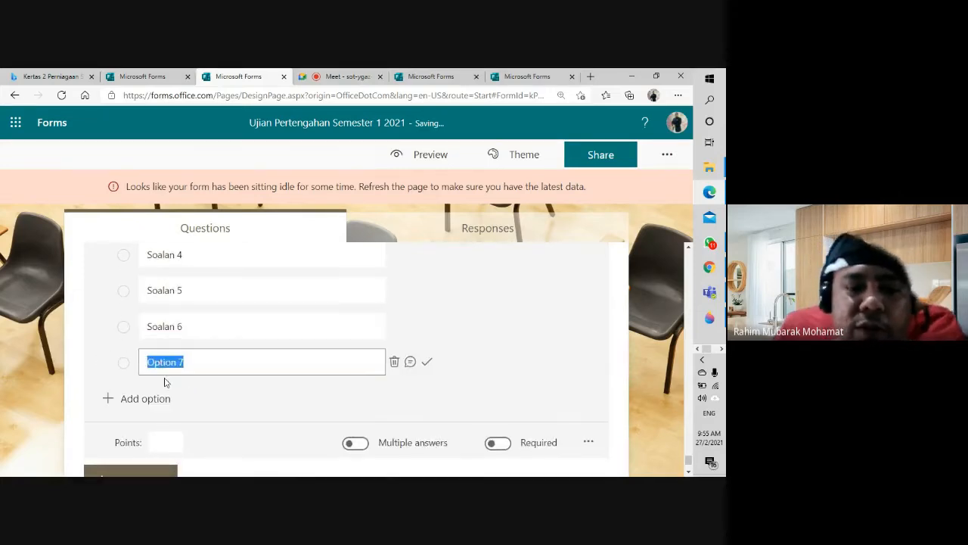
pyautogui.write('Soalan 7')
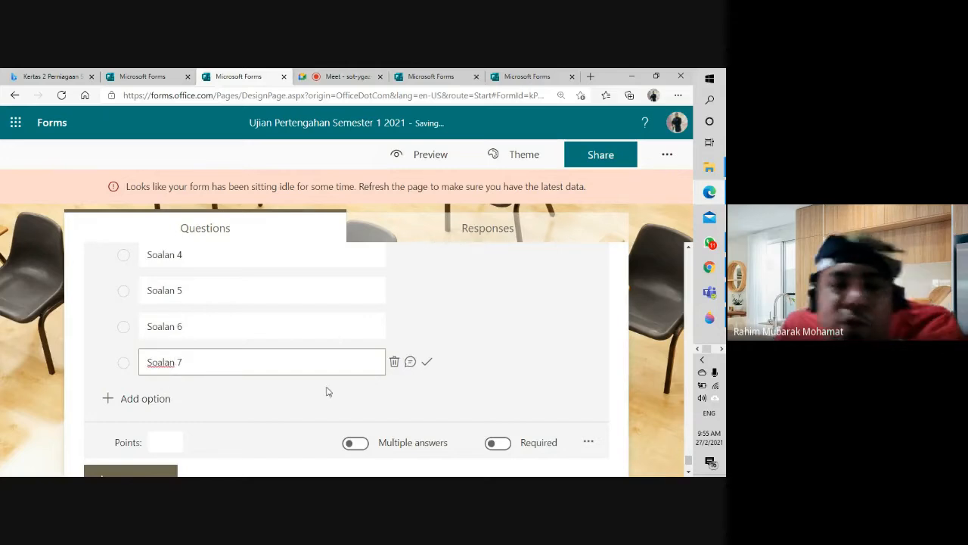
pyautogui.scroll(1, 568, 351)
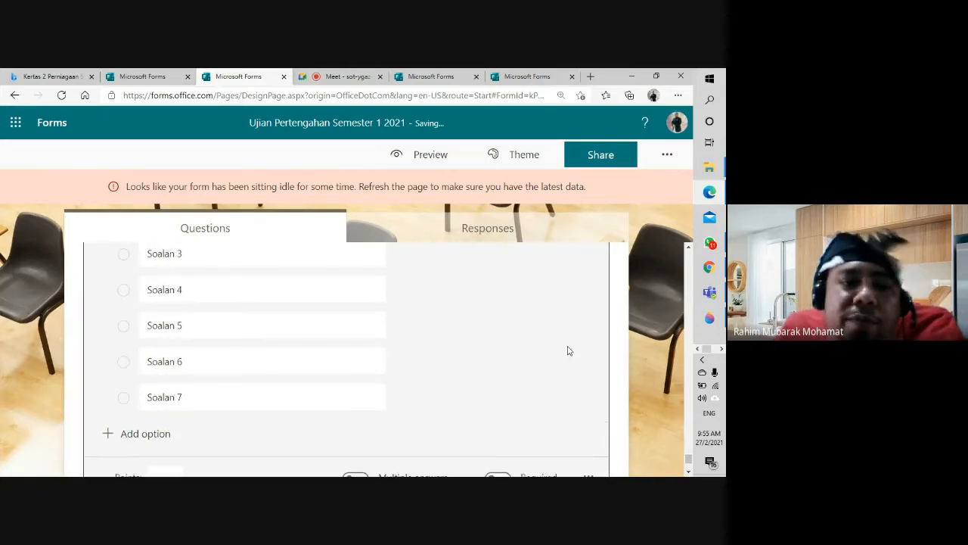
pyautogui.scroll(4, 567, 350)
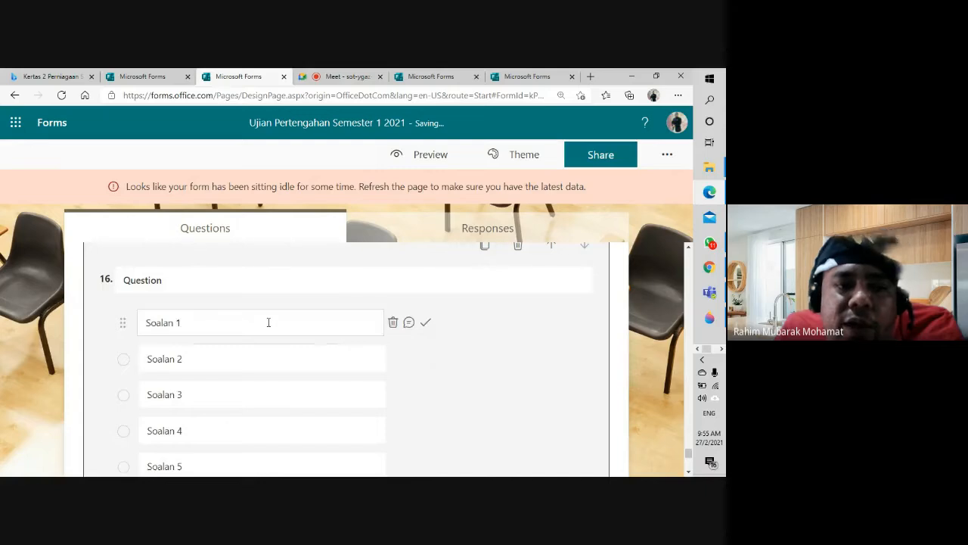
pyautogui.scroll(5, 267, 324)
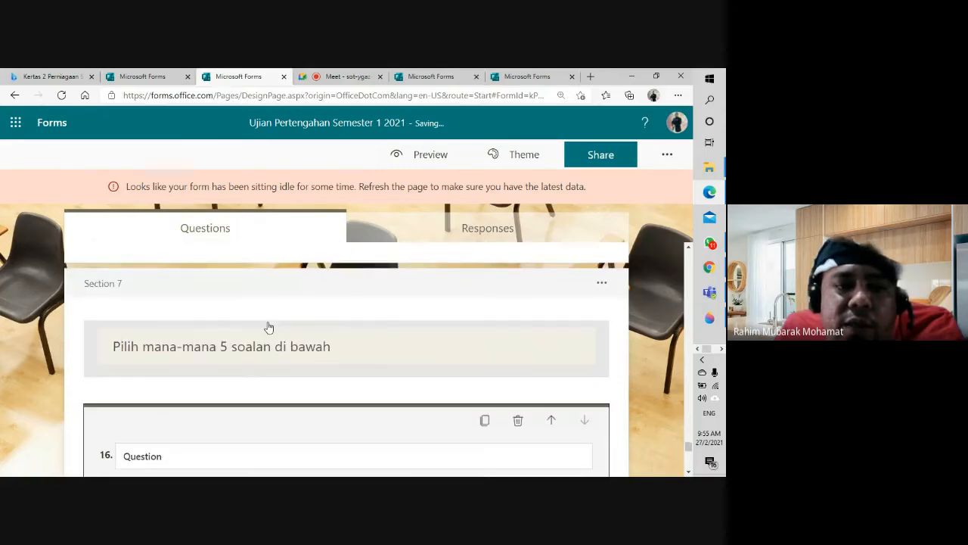
pyautogui.scroll(-2, 267, 327)
pyautogui.scroll(1, 268, 327)
pyautogui.scroll(-3, 268, 327)
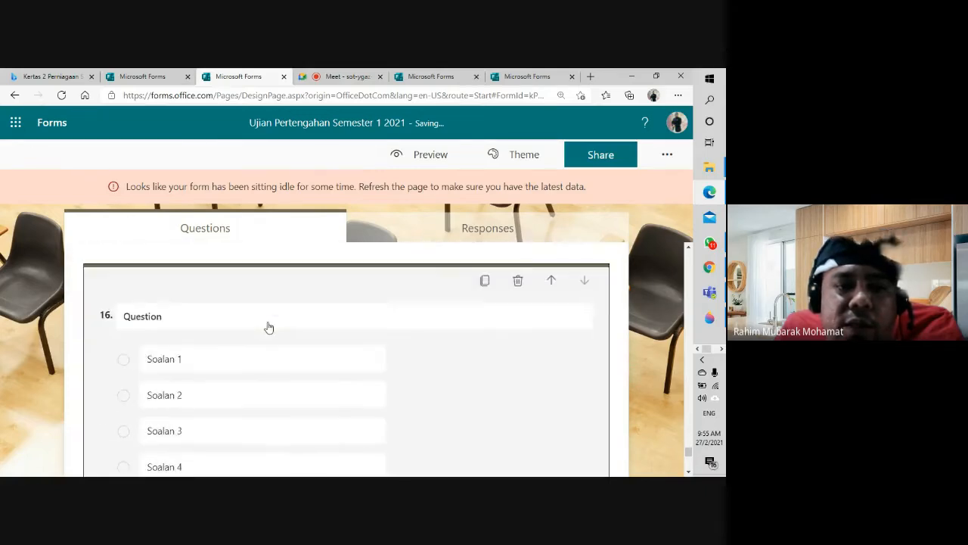
pyautogui.scroll(3, 268, 327)
# Step: Change the Section 7 title to 'Pilih mana-mana 5 soalan untuk di jawab pada bahagian ini.'
pyautogui.click(341, 310)
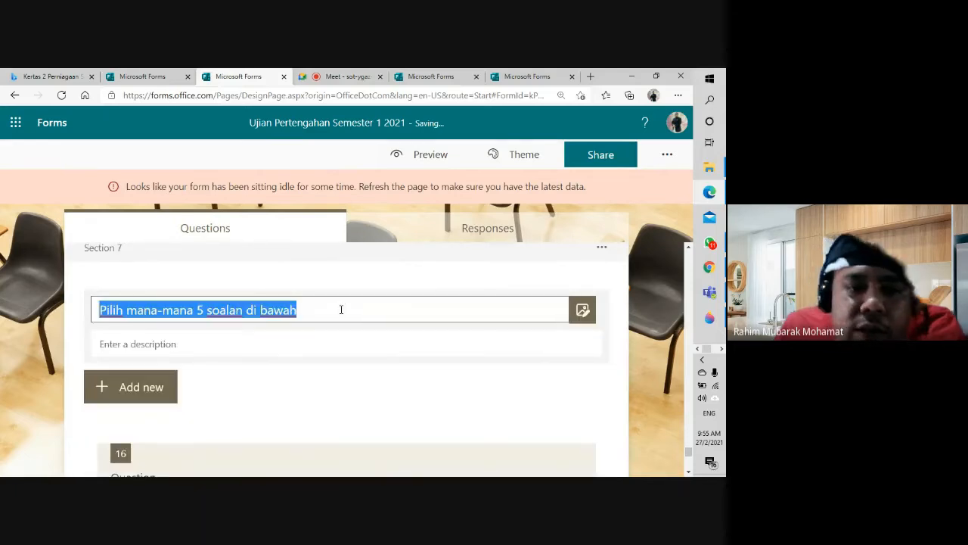
pyautogui.click(341, 310)
pyautogui.press('BackSpace')
pyautogui.press('BackSpace')
pyautogui.press('BackSpace')
pyautogui.press('BackSpace')
pyautogui.press('BackSpace')
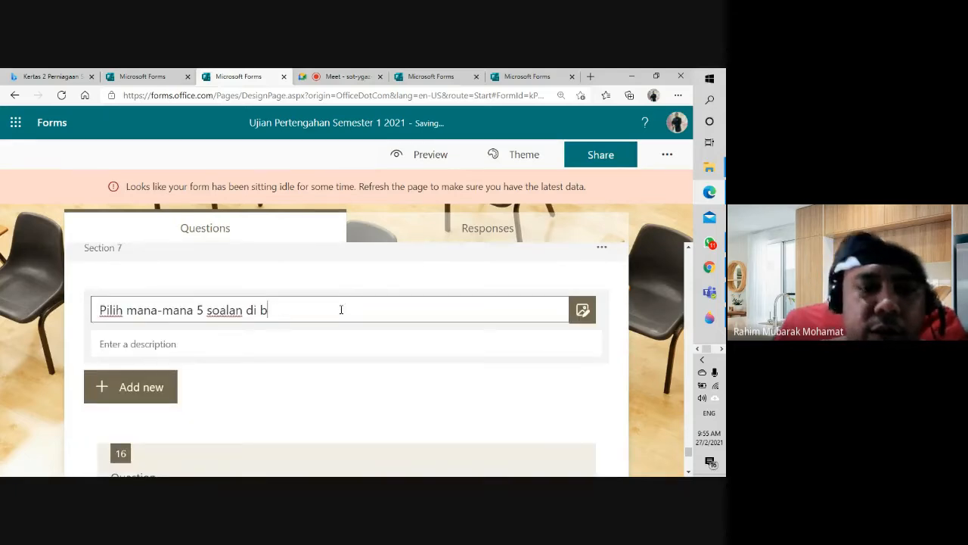
pyautogui.press('BackSpace')
pyautogui.press('BackSpace')
pyautogui.press('BackSpace')
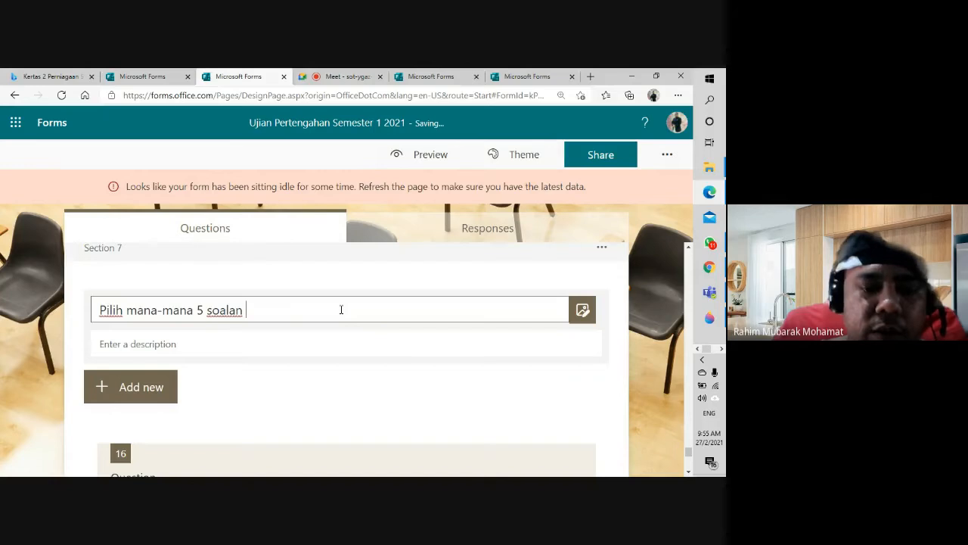
pyautogui.write('untuk dijawa')
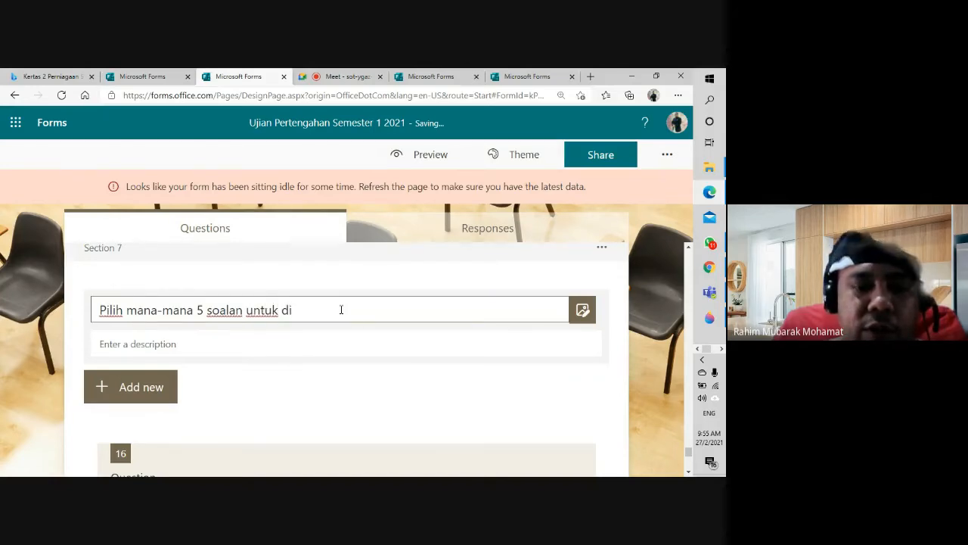
pyautogui.press('BackSpace')
pyautogui.press('BackSpace')
pyautogui.press('BackSpace')
pyautogui.press('BackSpace')
pyautogui.write('jawa')
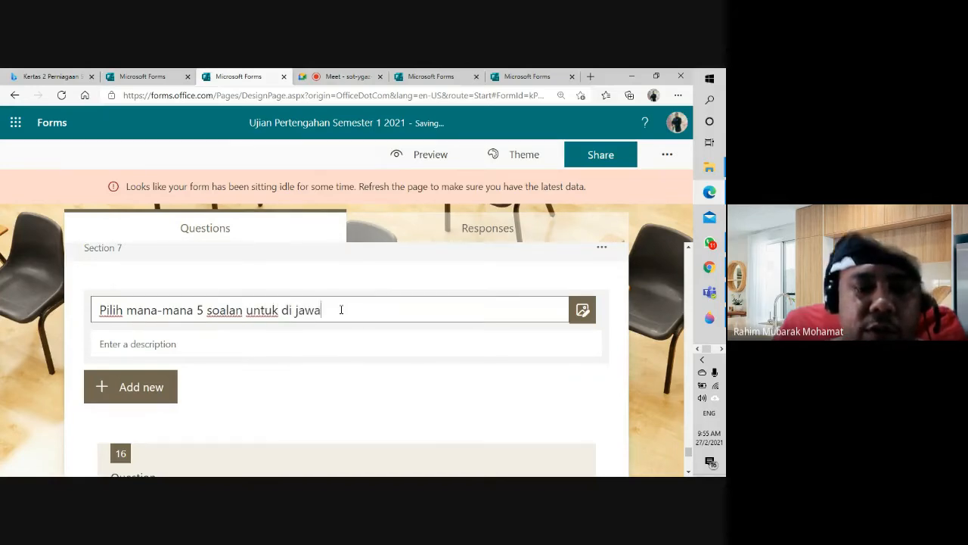
pyautogui.write('b pada bahagian ')
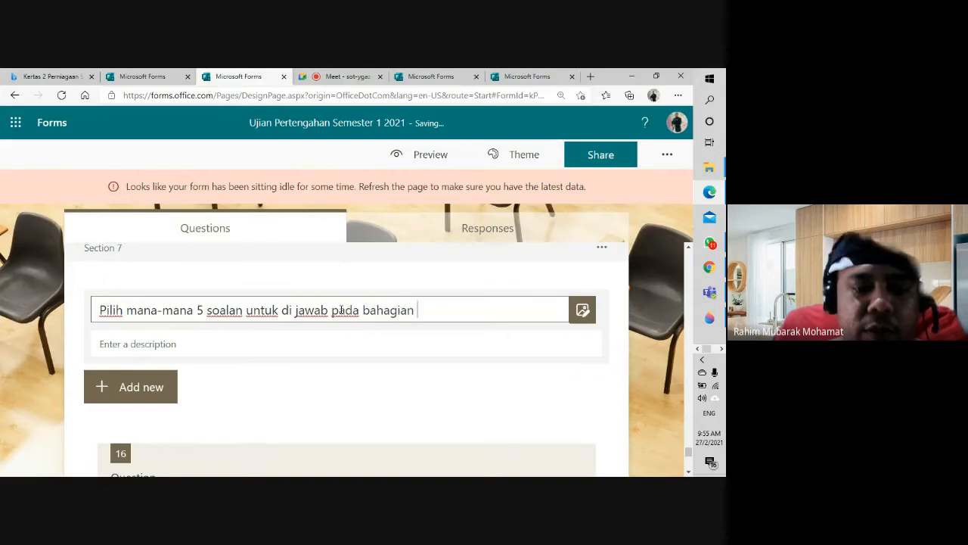
pyautogui.write('ini.')
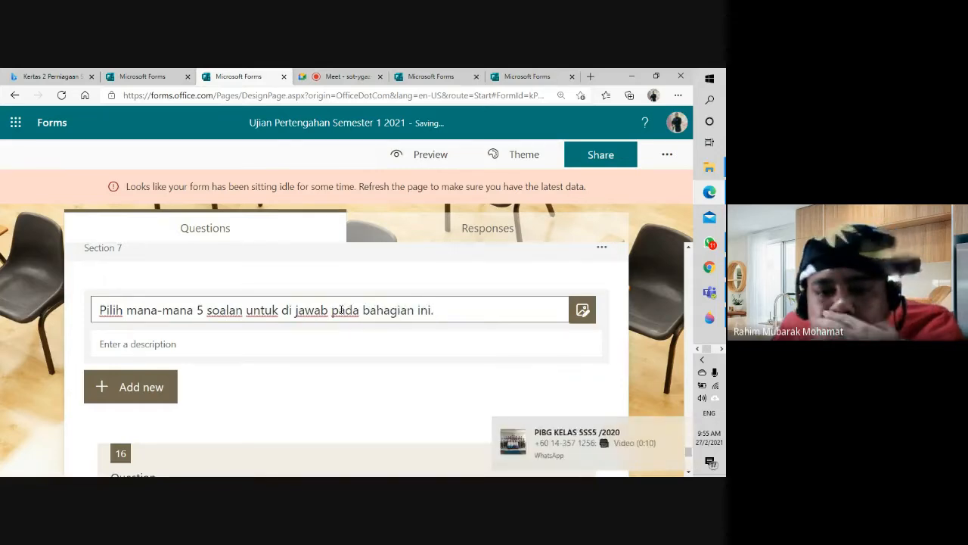
pyautogui.scroll(-1, 320, 307)
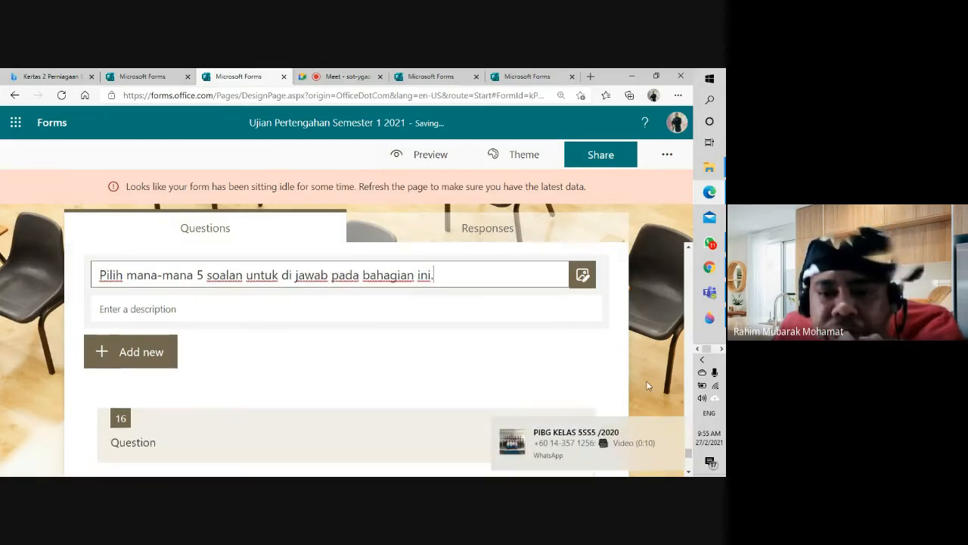
pyautogui.click(676, 429)
# Step: Select question 16 and check its Soalan 1–7 options beneath the Section 7 title
pyautogui.scroll(-2, 370, 340)
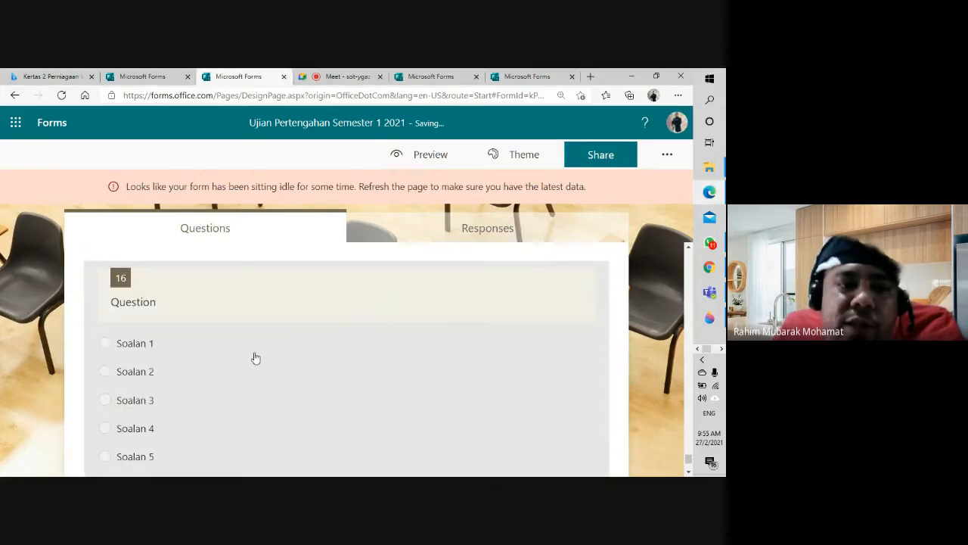
pyautogui.click(253, 354)
pyautogui.scroll(-3, 296, 337)
pyautogui.scroll(2, 300, 344)
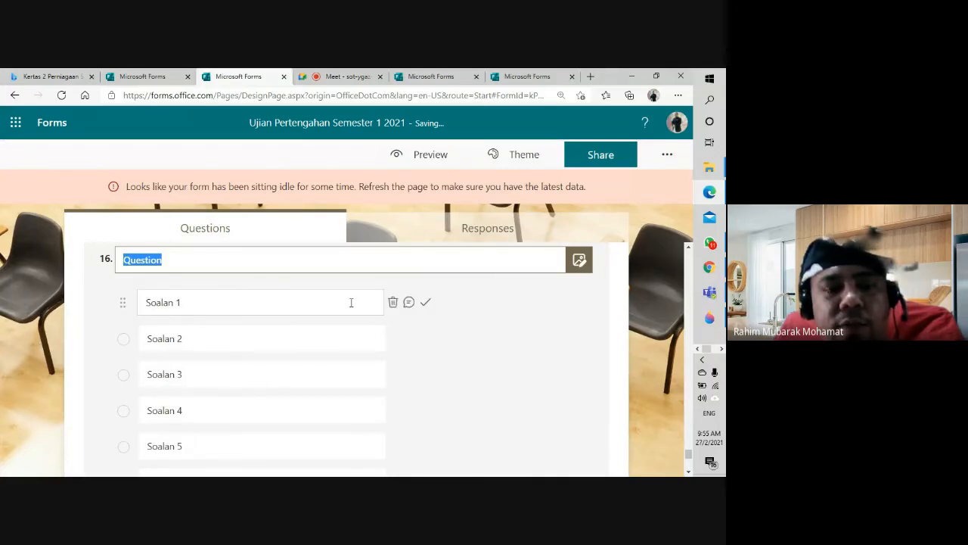
pyautogui.scroll(-2, 469, 349)
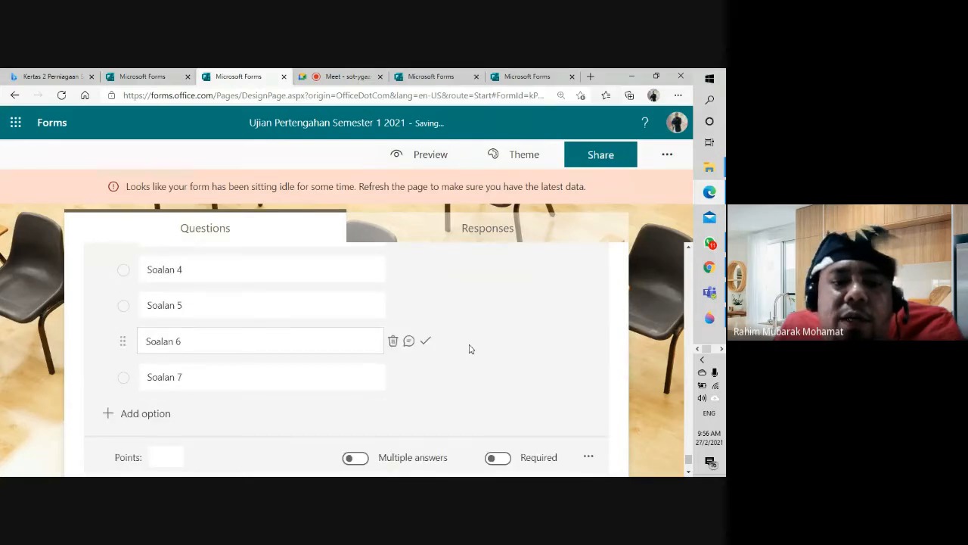
pyautogui.scroll(2, 469, 349)
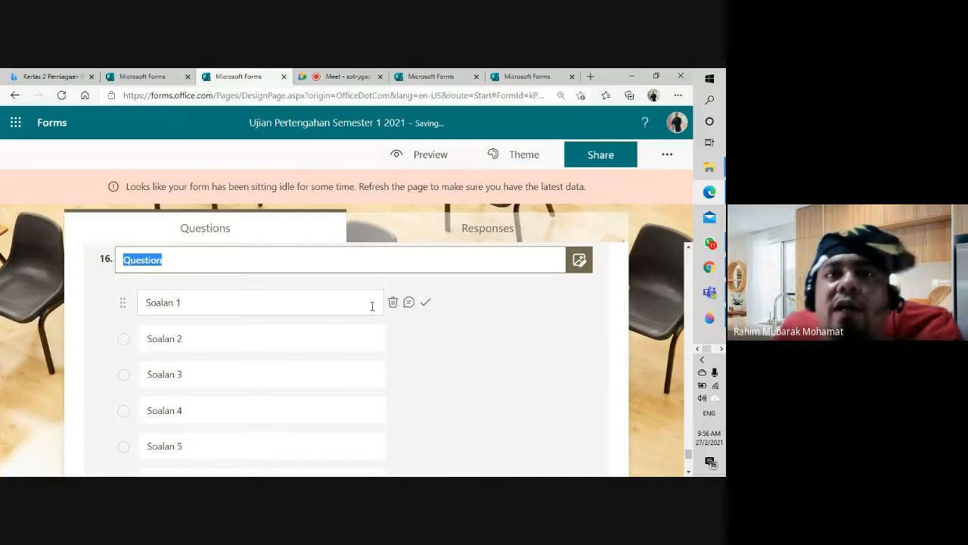
pyautogui.scroll(-3, 372, 306)
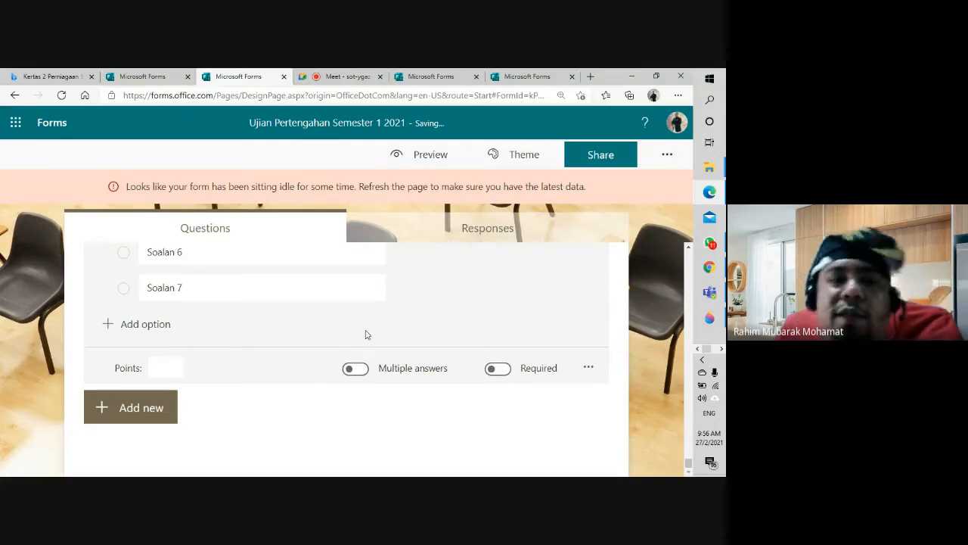
pyautogui.scroll(4, 305, 345)
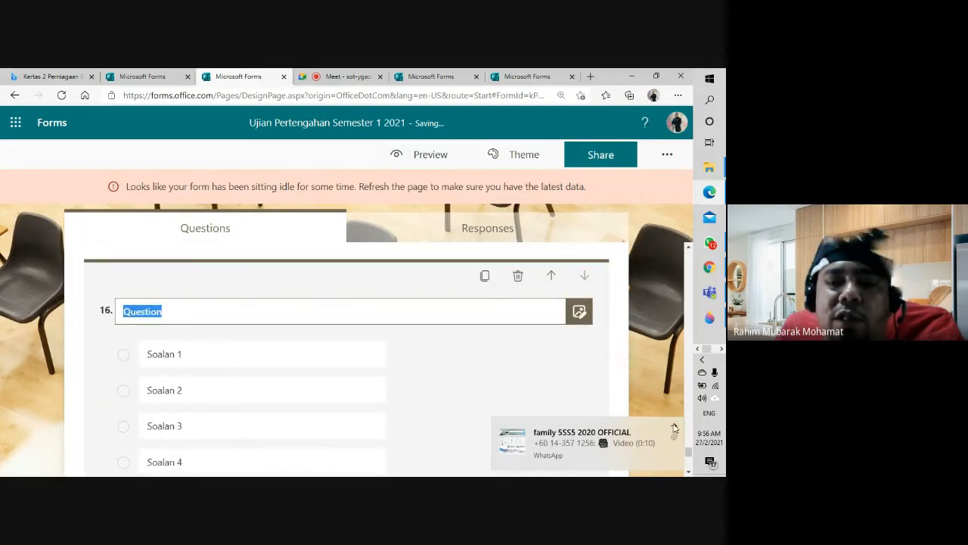
pyautogui.click(675, 428)
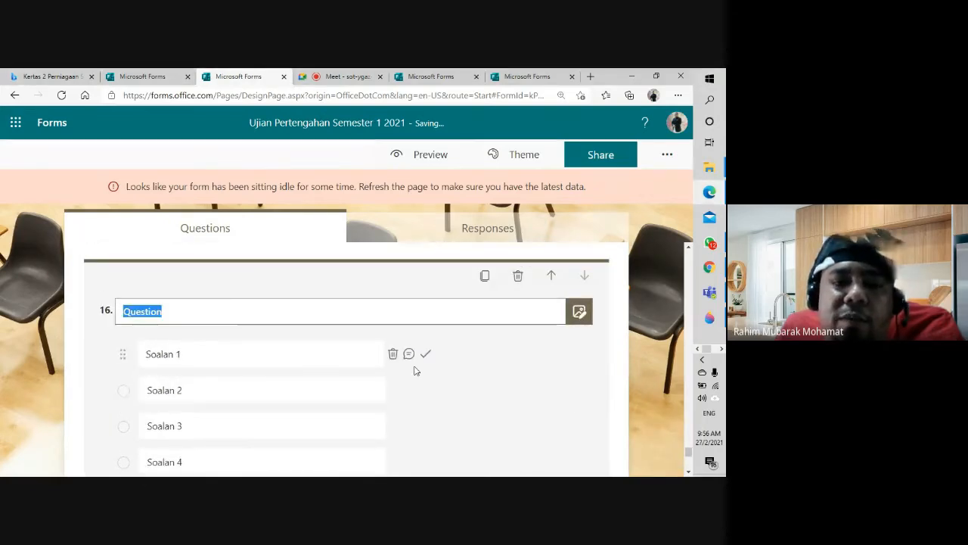
pyautogui.scroll(3, 414, 370)
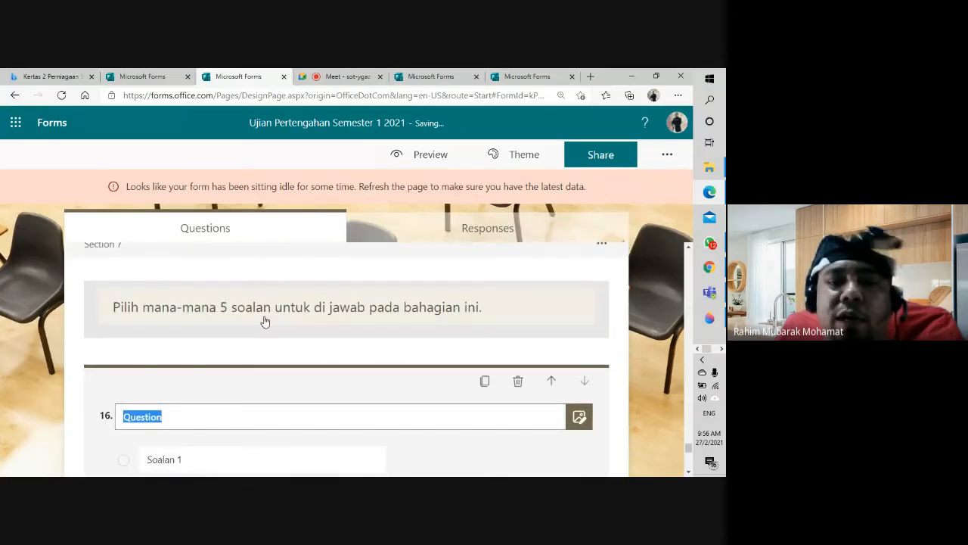
pyautogui.scroll(-3, 346, 367)
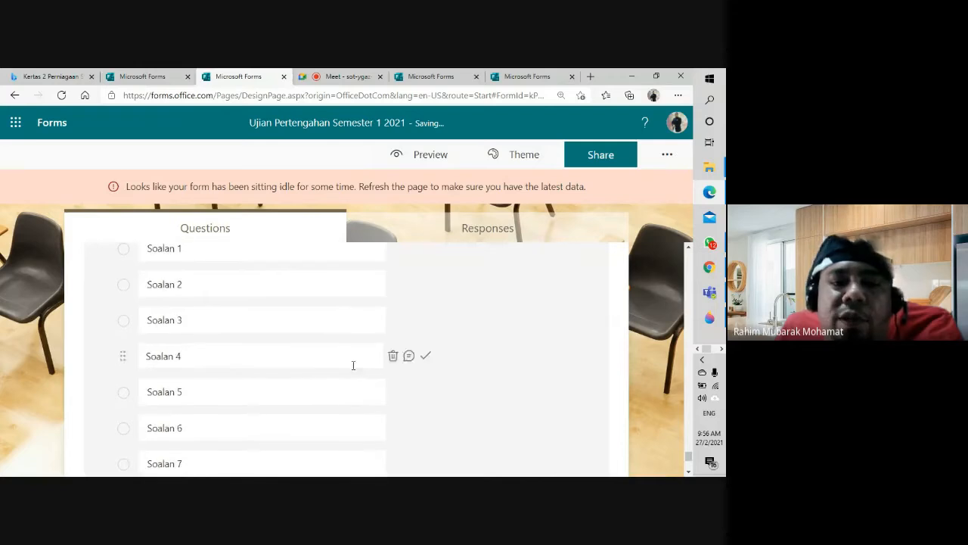
pyautogui.scroll(4, 352, 366)
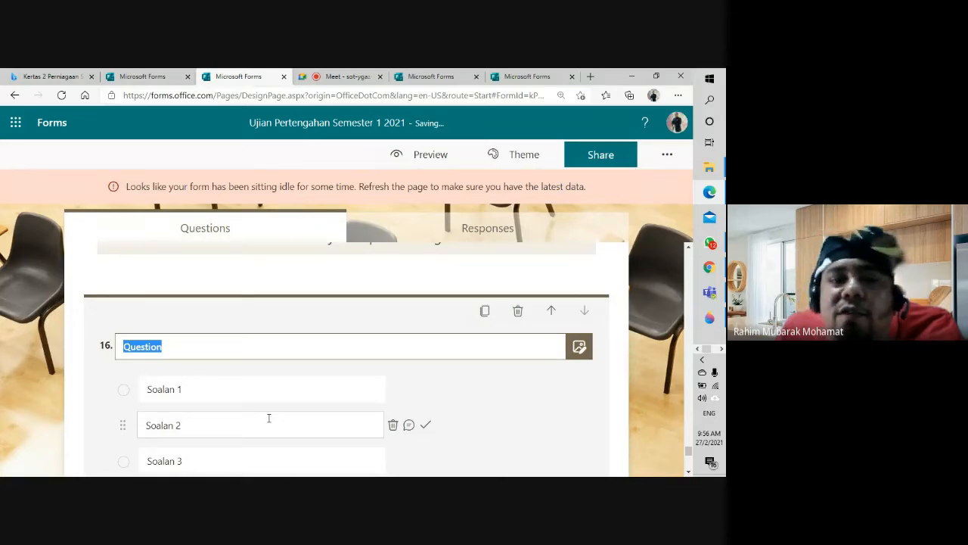
pyautogui.scroll(-3, 274, 408)
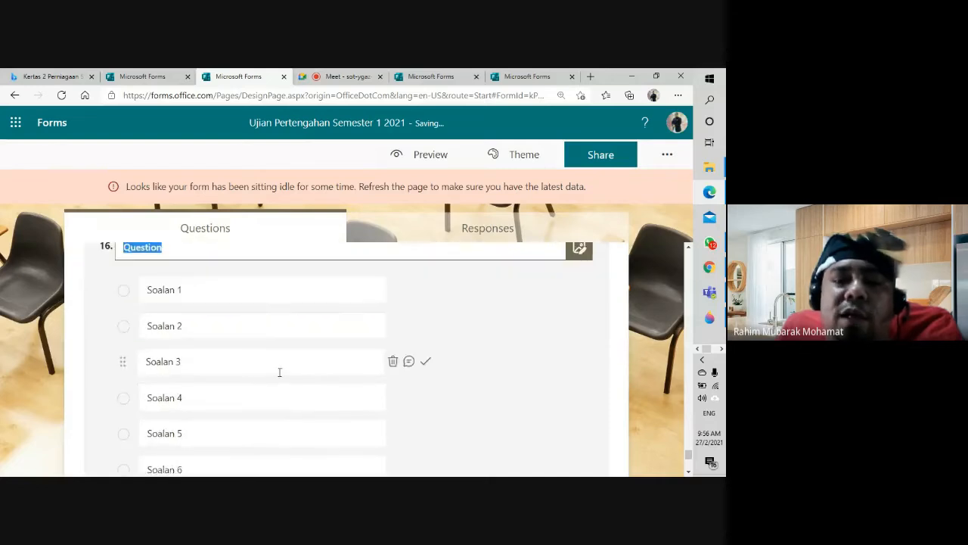
pyautogui.scroll(-2, 281, 372)
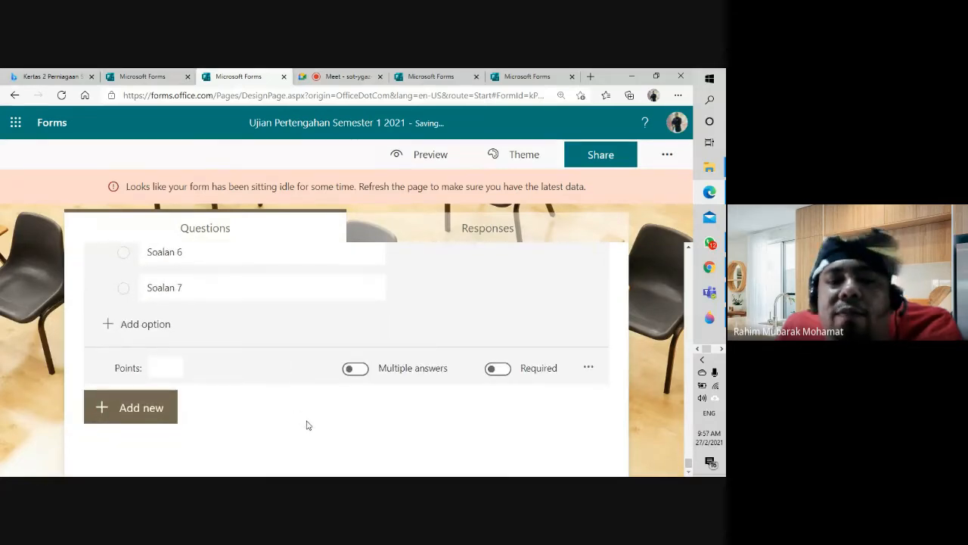
pyautogui.scroll(2, 309, 425)
pyautogui.scroll(1, 308, 426)
pyautogui.scroll(-3, 309, 426)
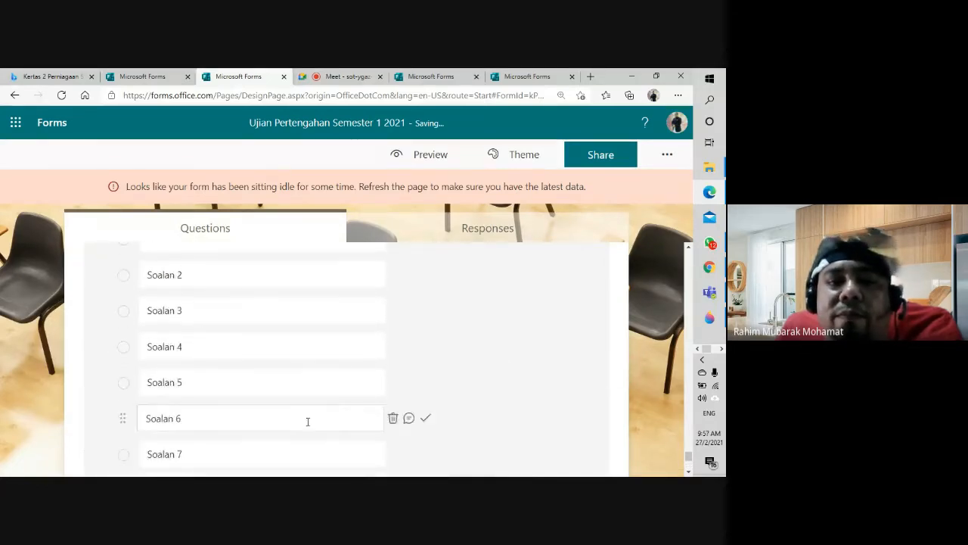
pyautogui.scroll(6, 306, 424)
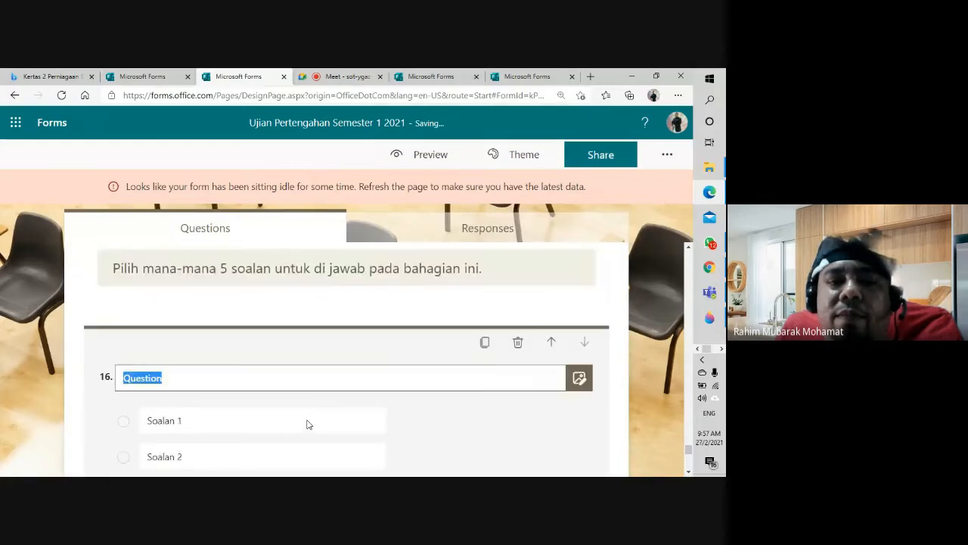
pyautogui.scroll(-2, 306, 424)
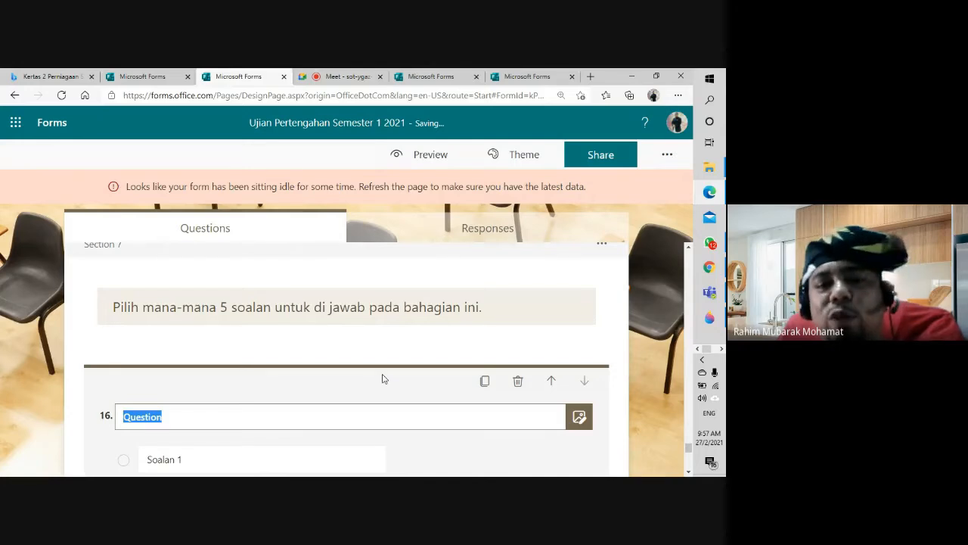
pyautogui.scroll(-2, 383, 379)
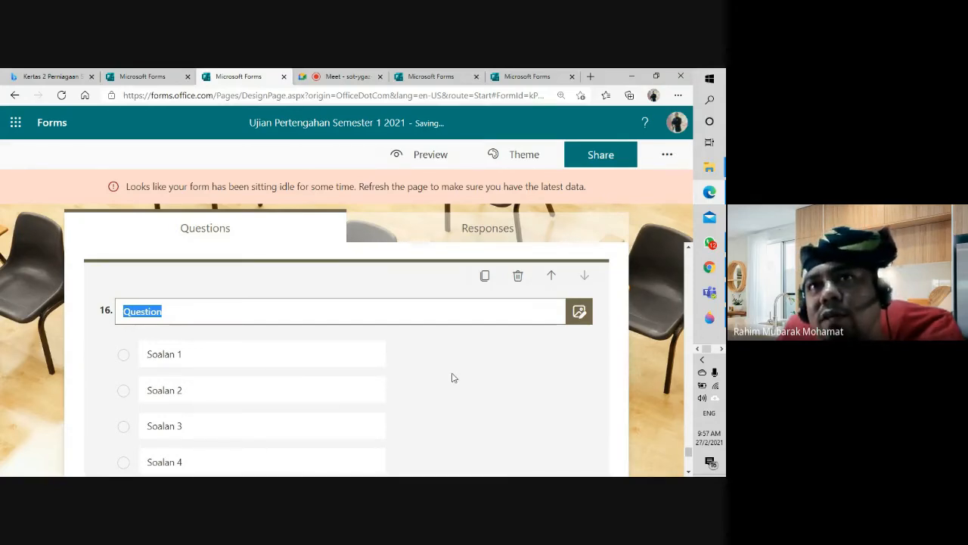
pyautogui.scroll(2, 452, 377)
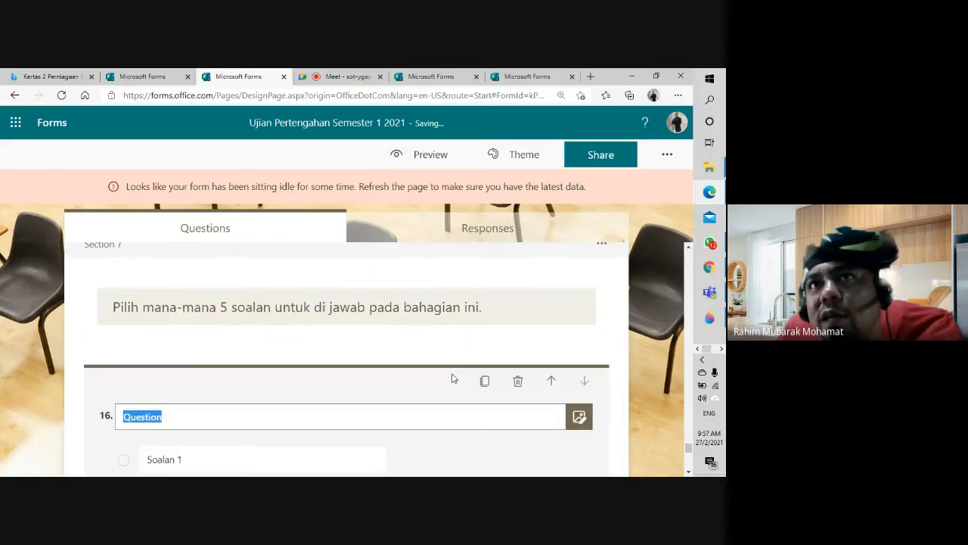
pyautogui.scroll(1, 453, 378)
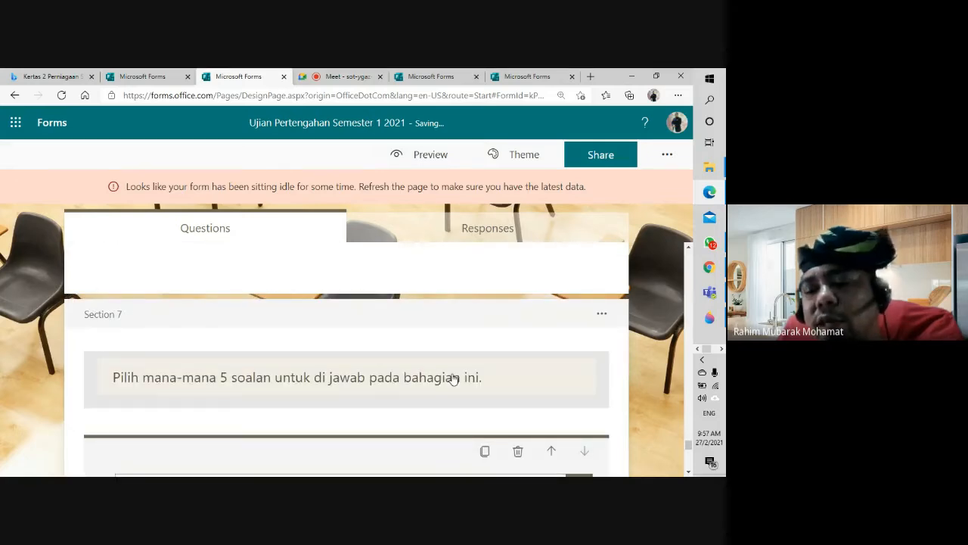
pyautogui.scroll(-3, 453, 379)
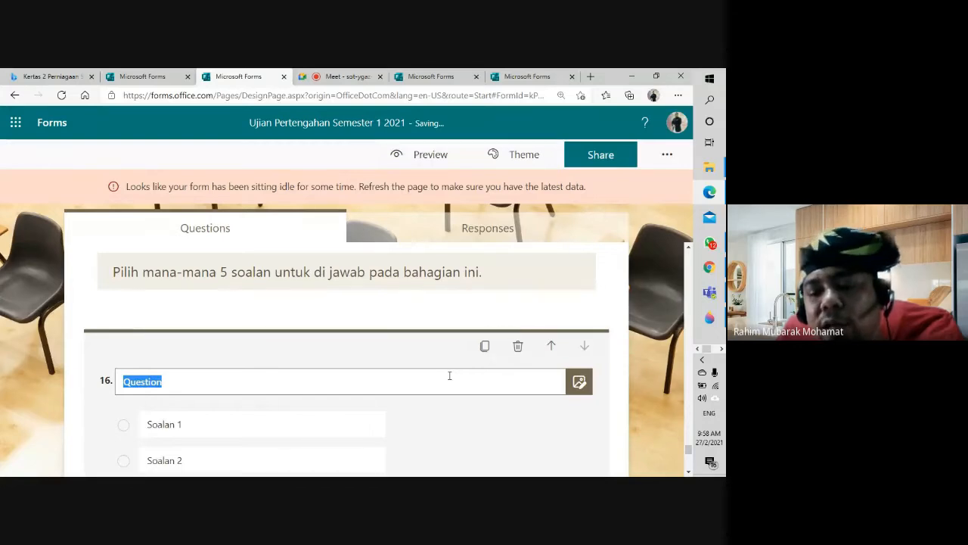
pyautogui.scroll(-4, 435, 401)
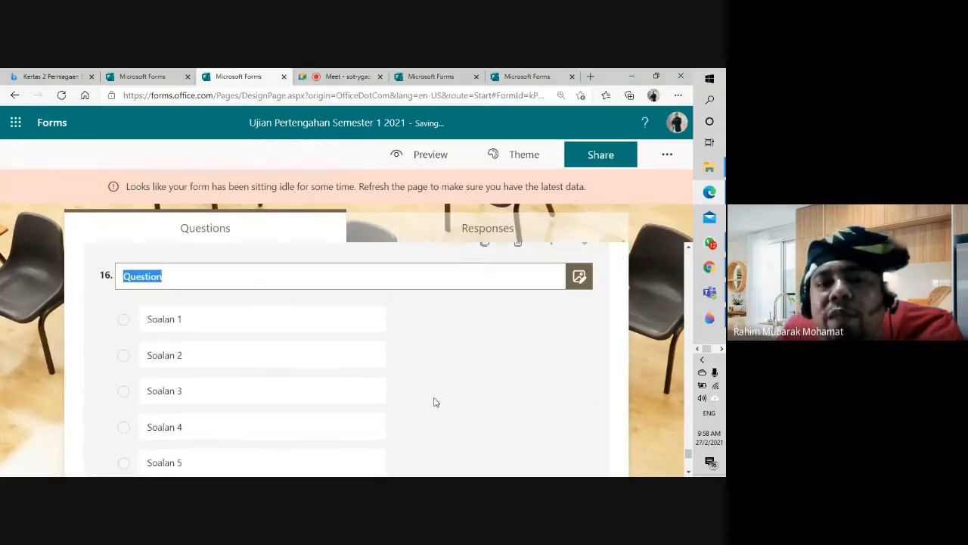
pyautogui.scroll(-2, 435, 401)
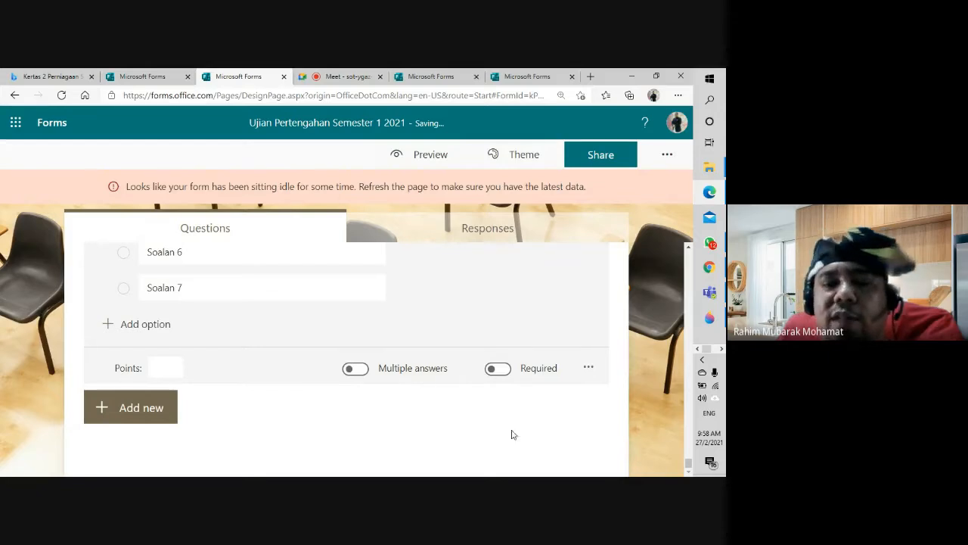
pyautogui.scroll(4, 426, 416)
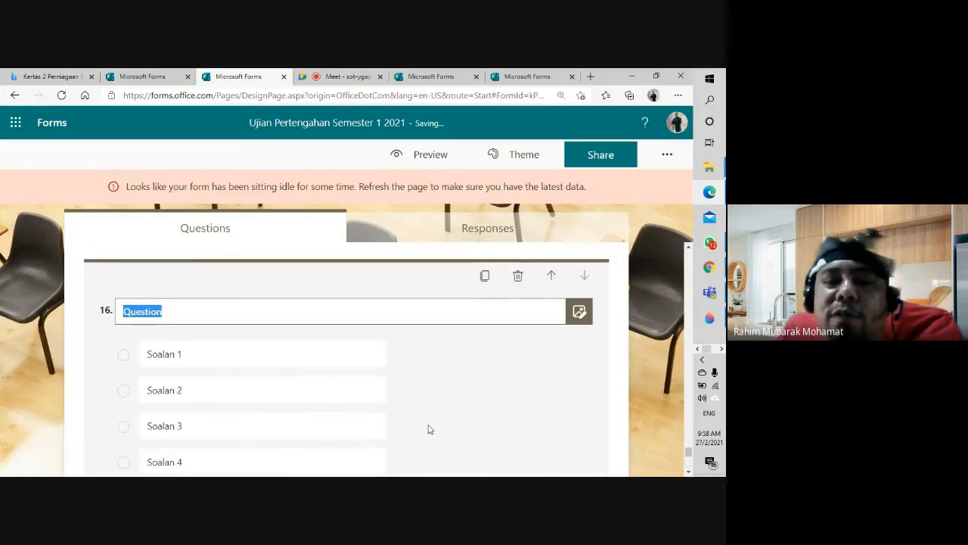
# Step: Return to the Google Meet call and stop presenting the exam form
pyautogui.scroll(10, 595, 401)
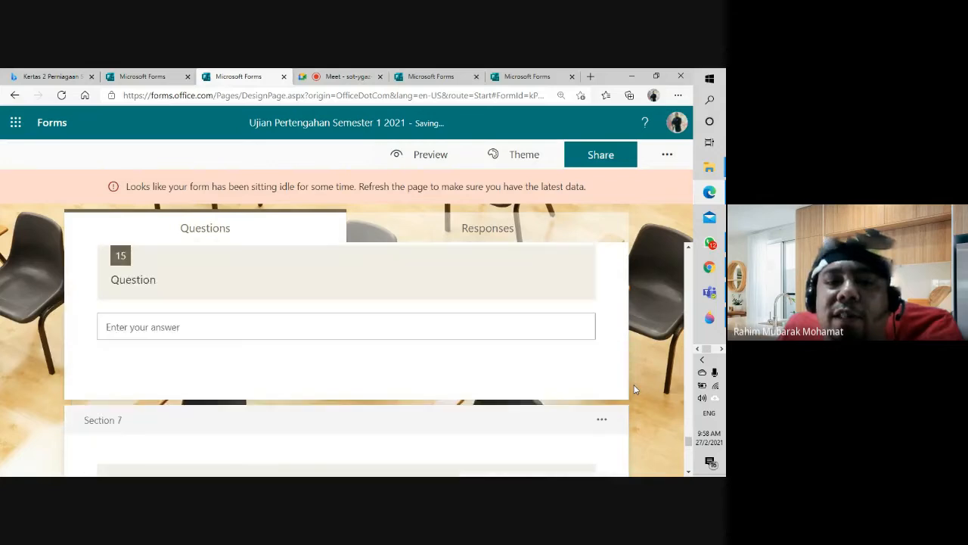
pyautogui.scroll(8, 634, 389)
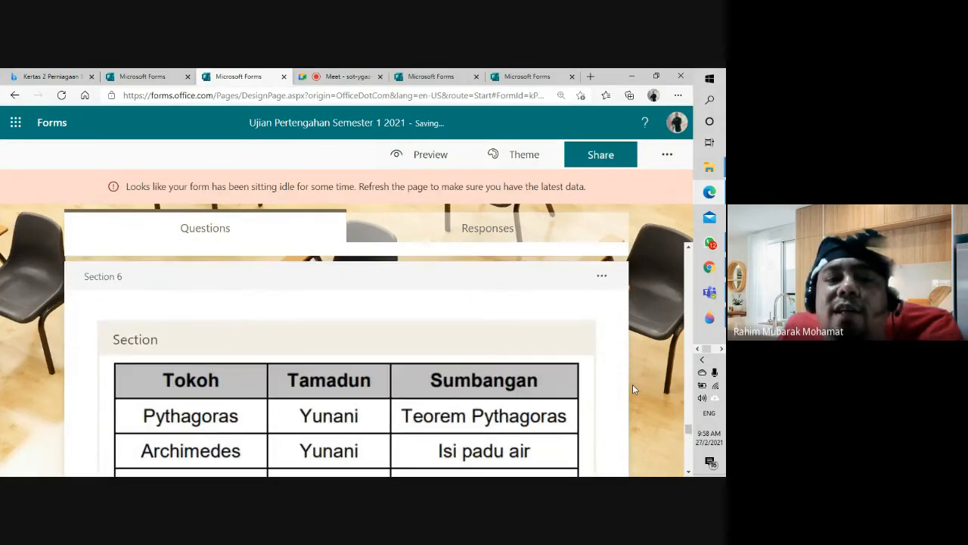
pyautogui.scroll(10, 634, 390)
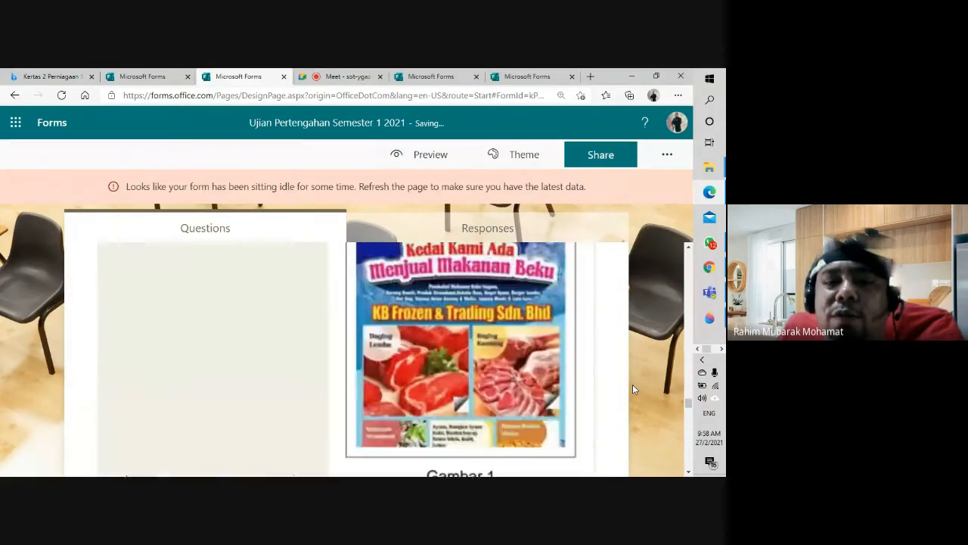
pyautogui.scroll(4, 633, 390)
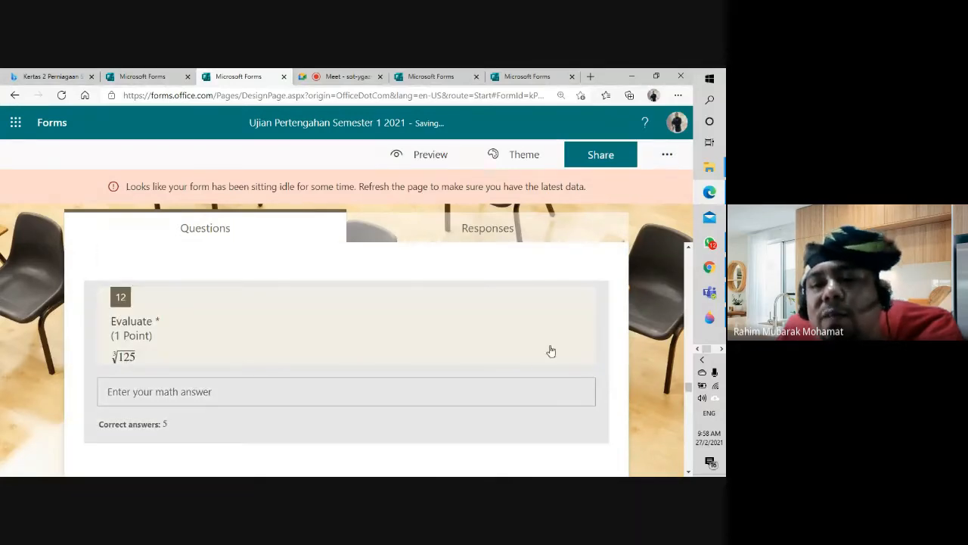
pyautogui.scroll(-2, 511, 359)
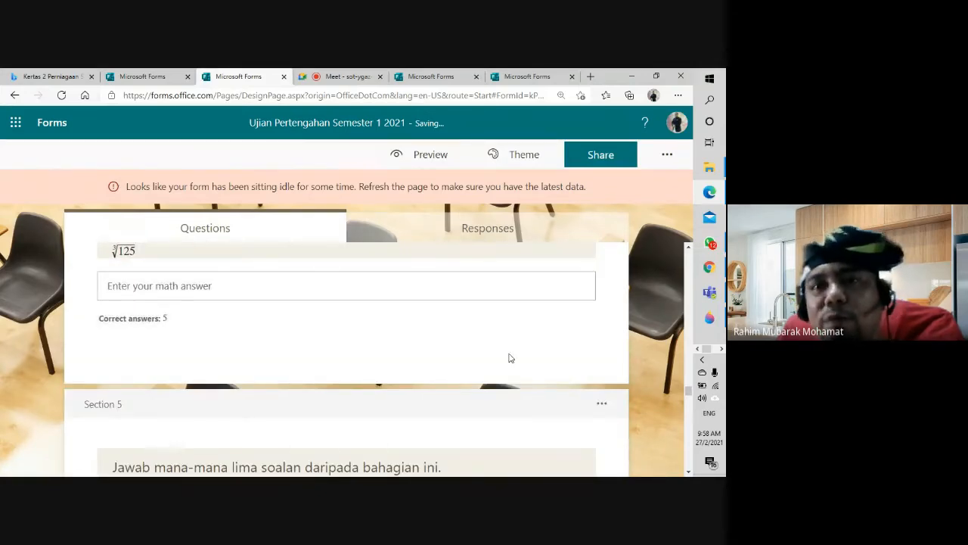
pyautogui.scroll(1, 549, 367)
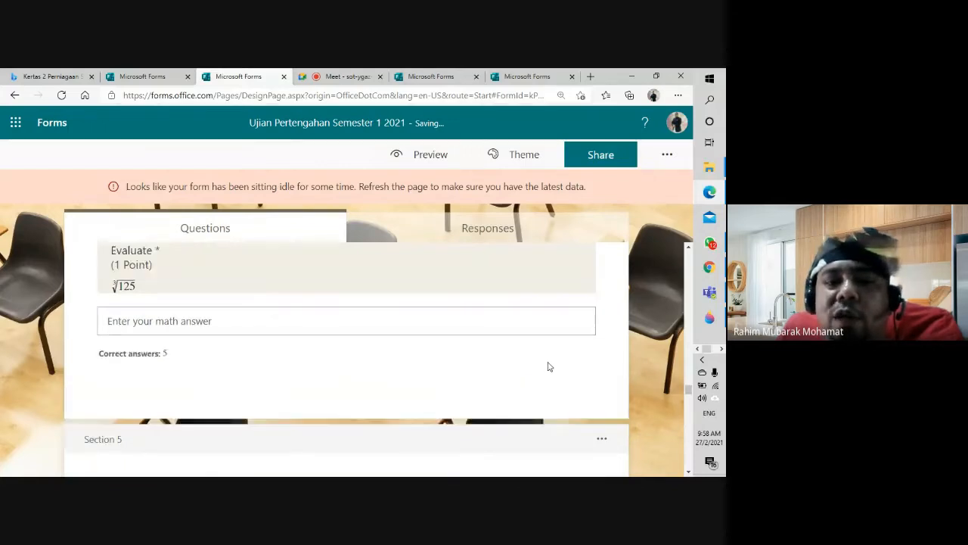
pyautogui.scroll(2, 550, 366)
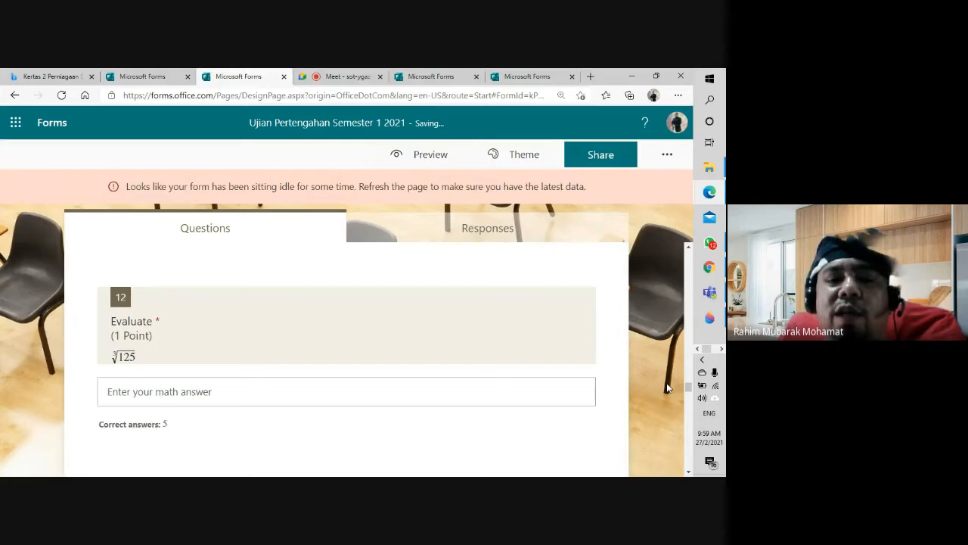
pyautogui.scroll(5, 667, 388)
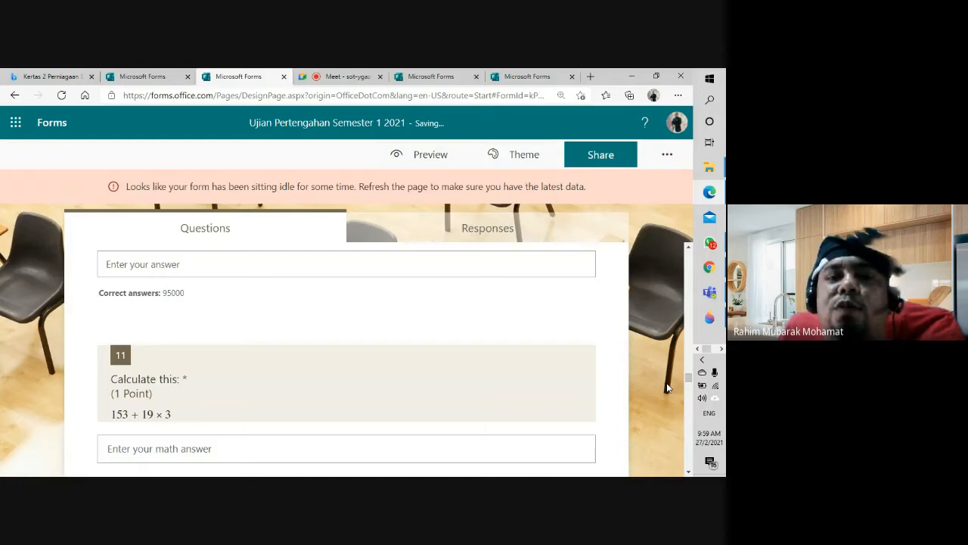
pyautogui.scroll(2, 667, 388)
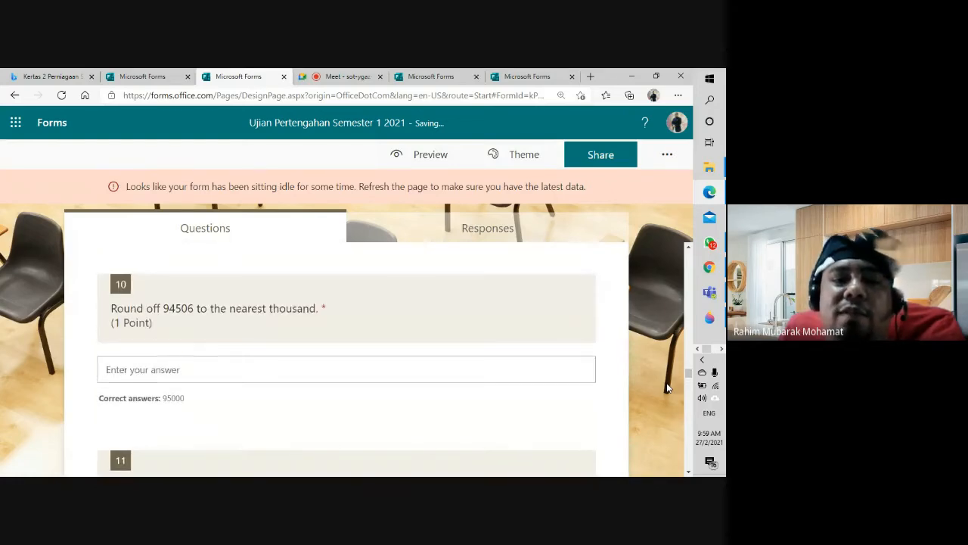
pyautogui.scroll(10, 667, 388)
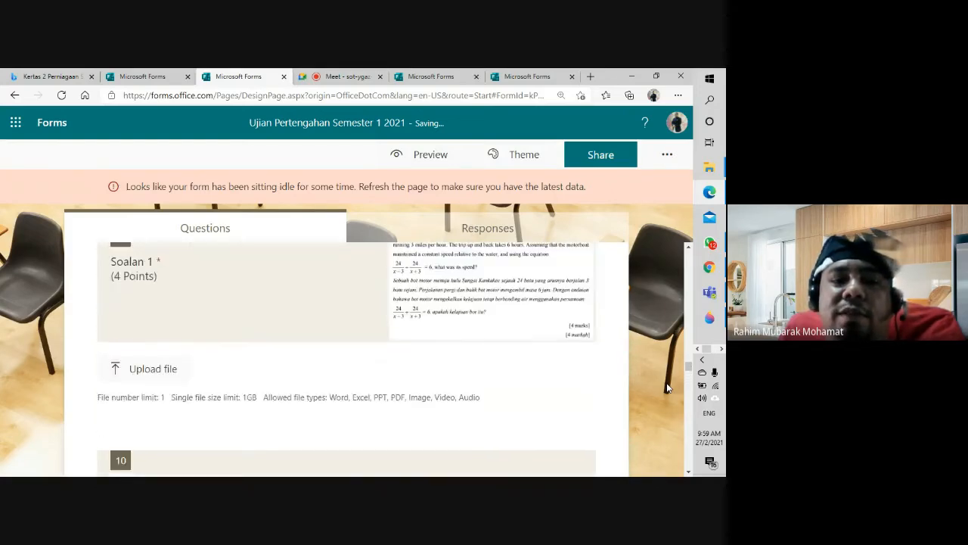
pyautogui.scroll(5, 667, 388)
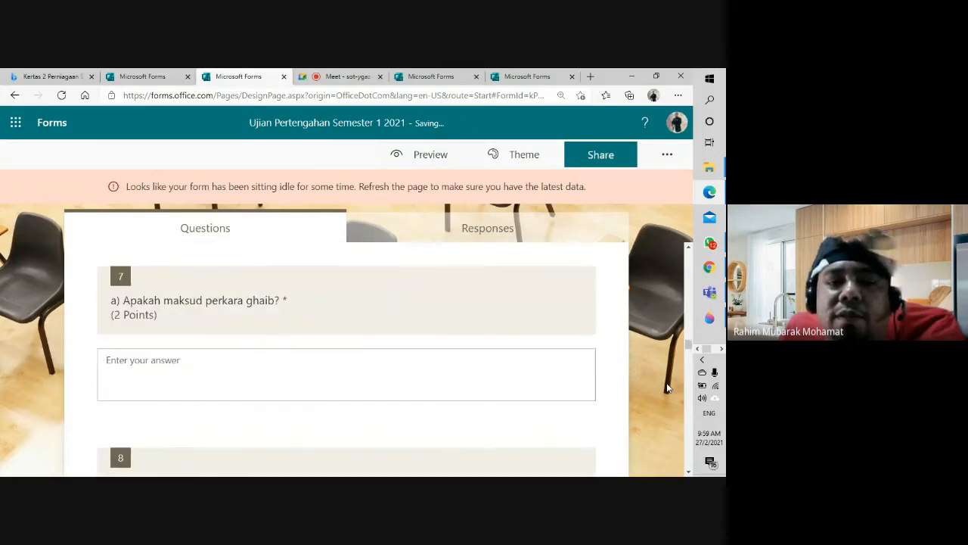
pyautogui.click(354, 76)
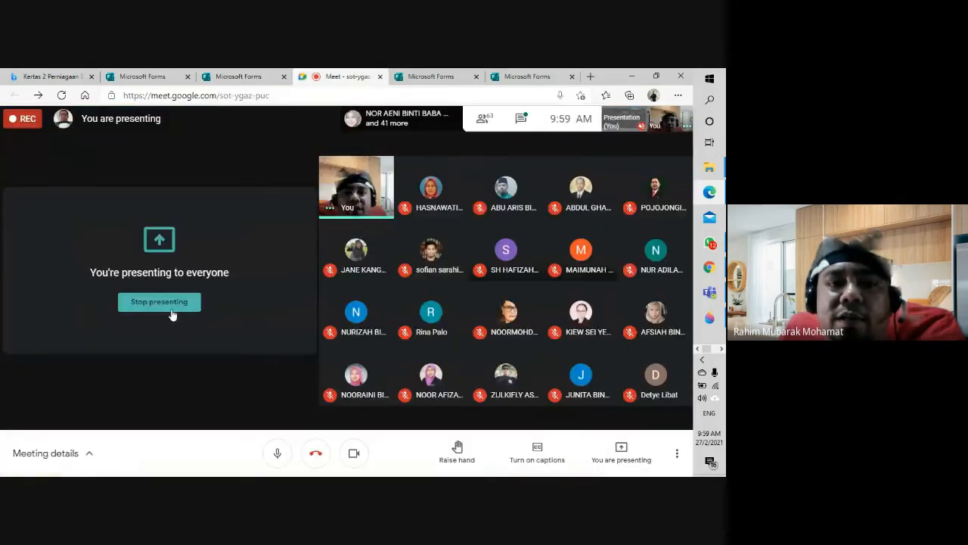
pyautogui.click(169, 307)
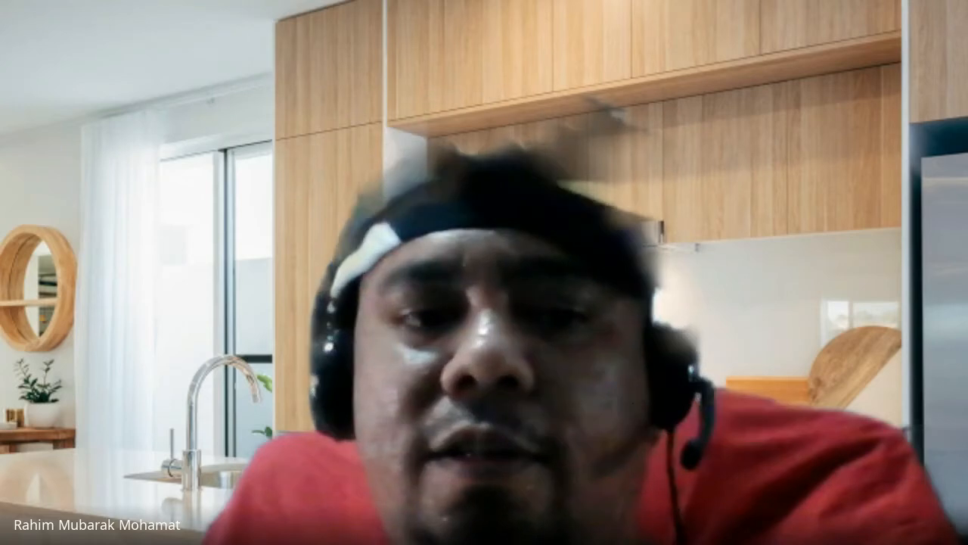
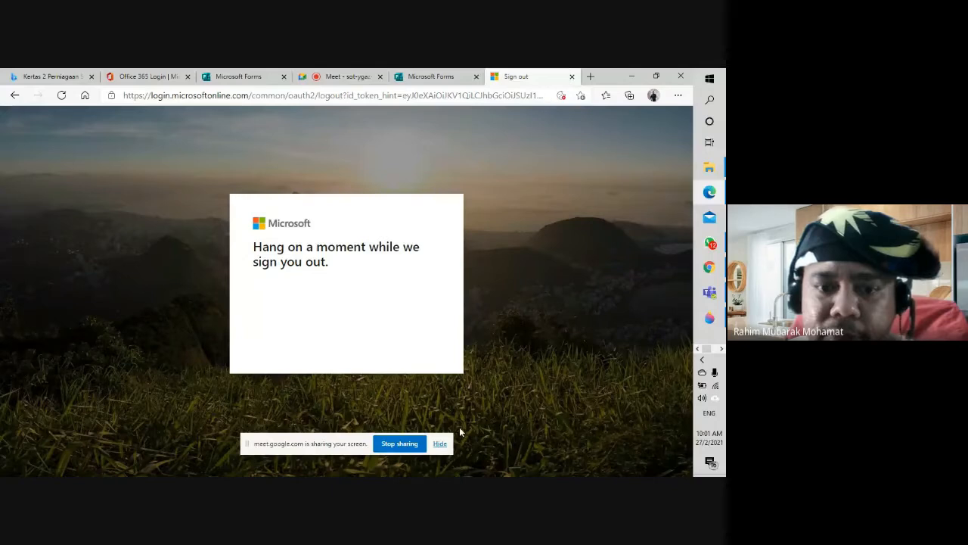
# Step: Close the sign-out and extra Microsoft Forms tabs and return to the Office signed-out page
pyautogui.click(445, 444)
pyautogui.click(572, 77)
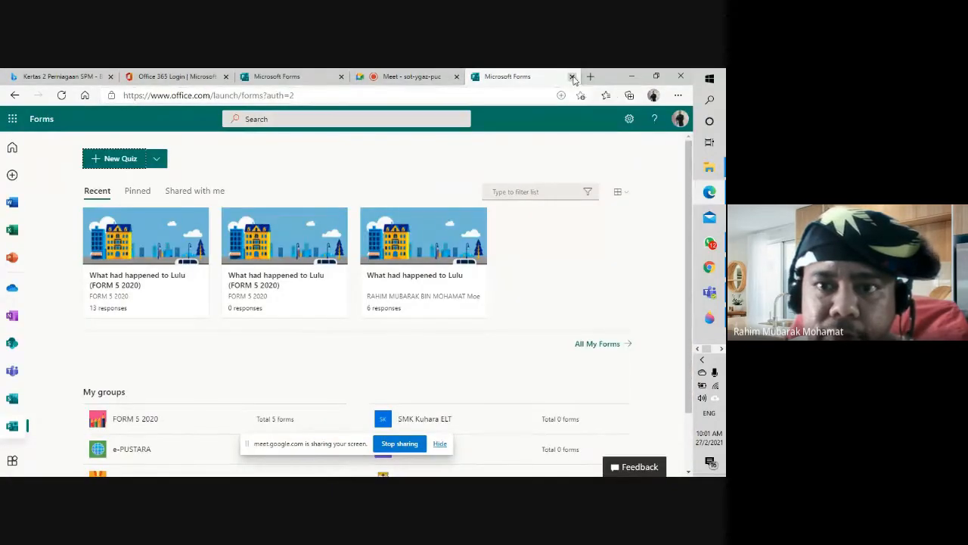
pyautogui.click(573, 77)
pyautogui.click(218, 78)
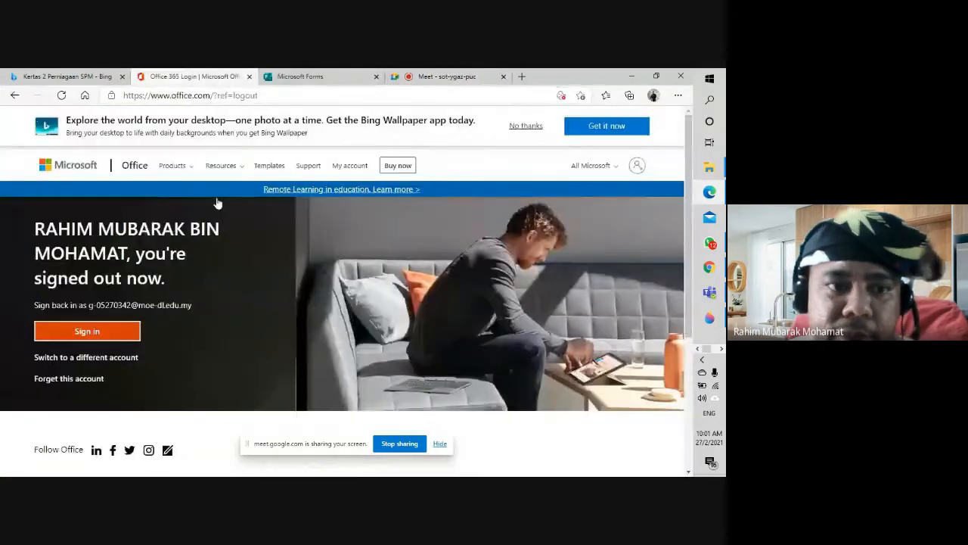
# Step: Sign in with a different school account's e-mail and password
pyautogui.click(121, 363)
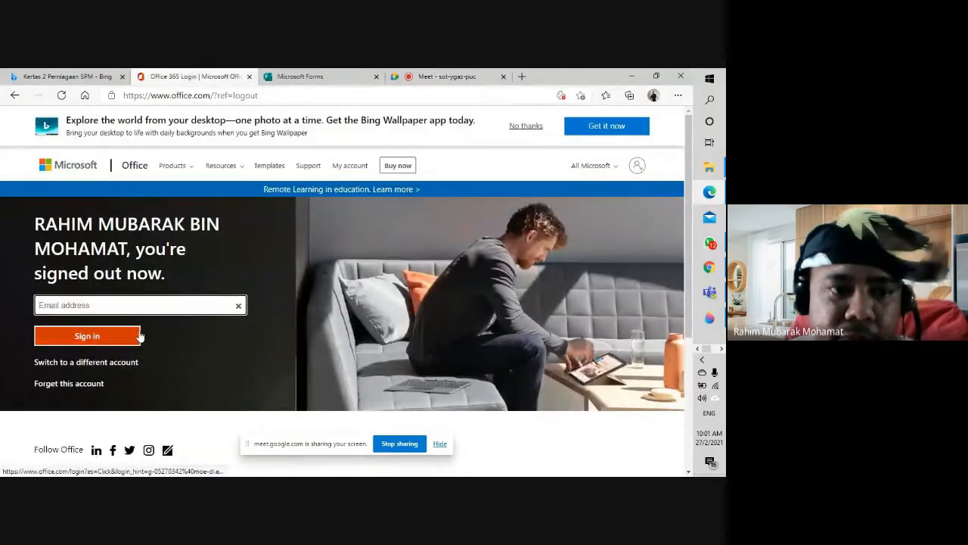
pyautogui.click(157, 309)
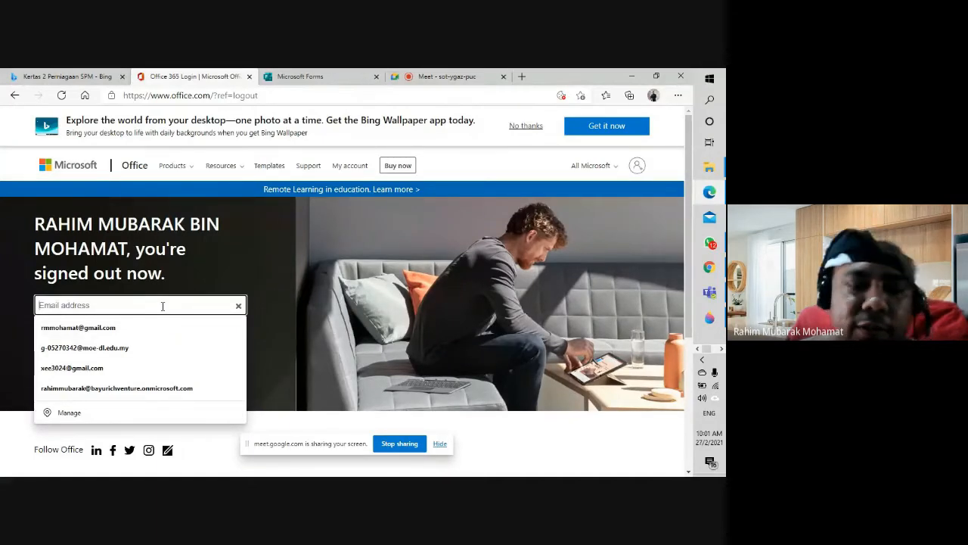
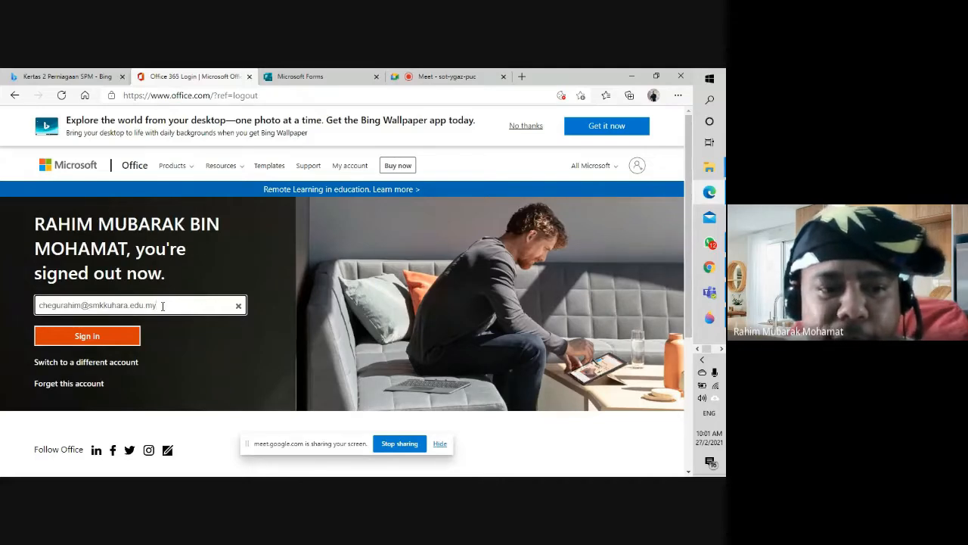
pyautogui.press('Return')
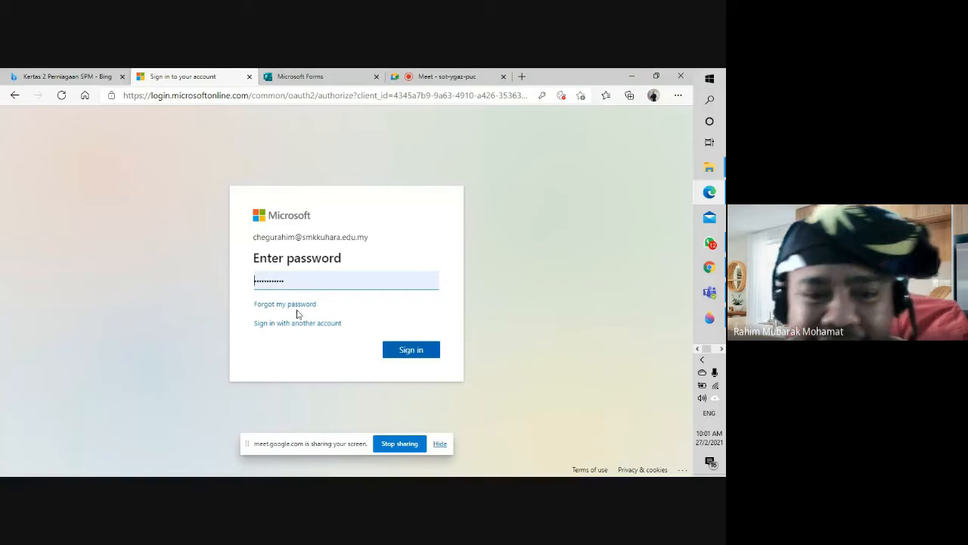
pyautogui.click(392, 354)
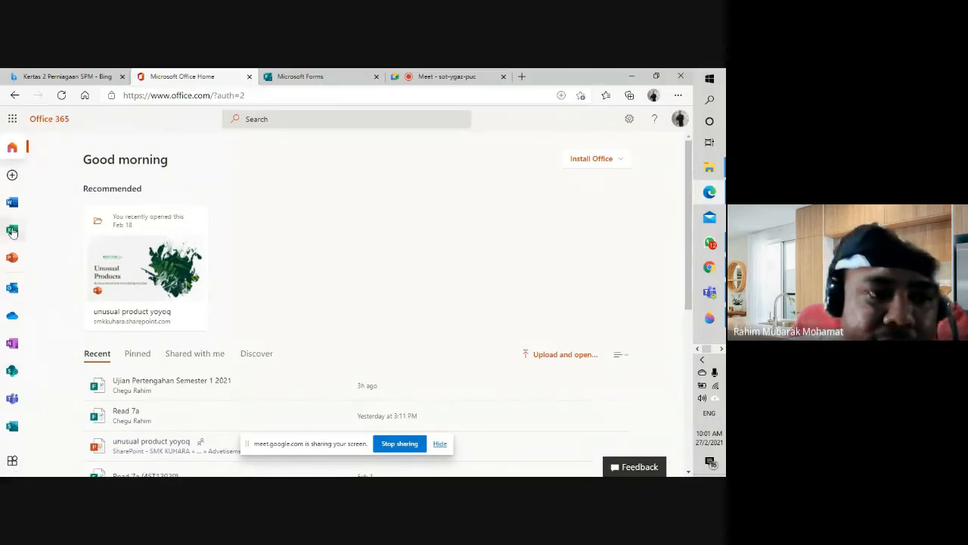
# Step: Go to Microsoft Forms and look over the Read 6a (4ST12020) quiz
pyautogui.click(13, 121)
pyautogui.click(112, 291)
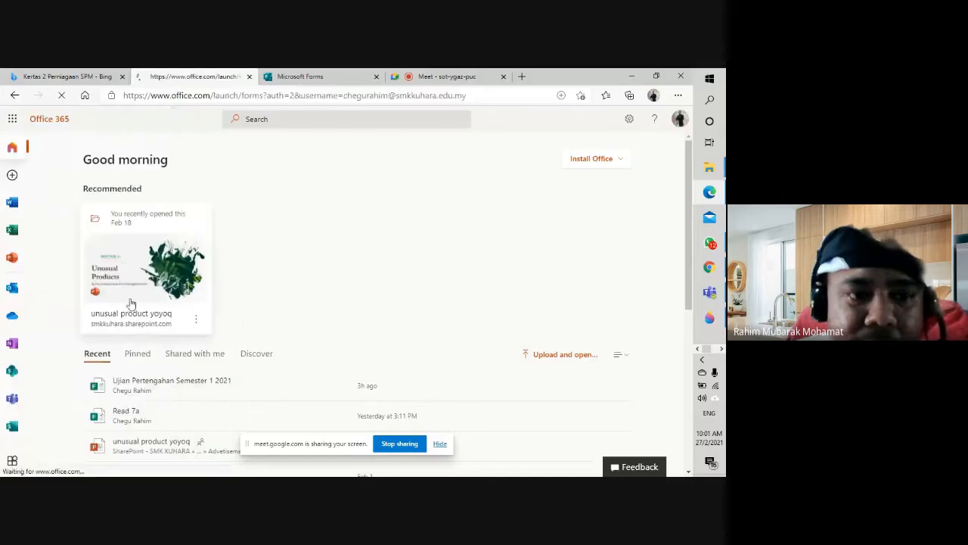
pyautogui.click(440, 445)
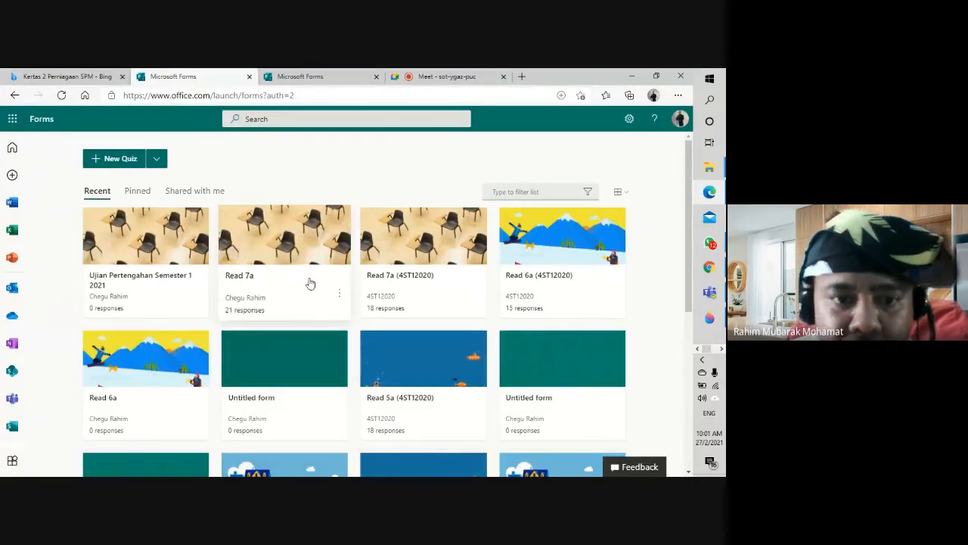
pyautogui.click(570, 293)
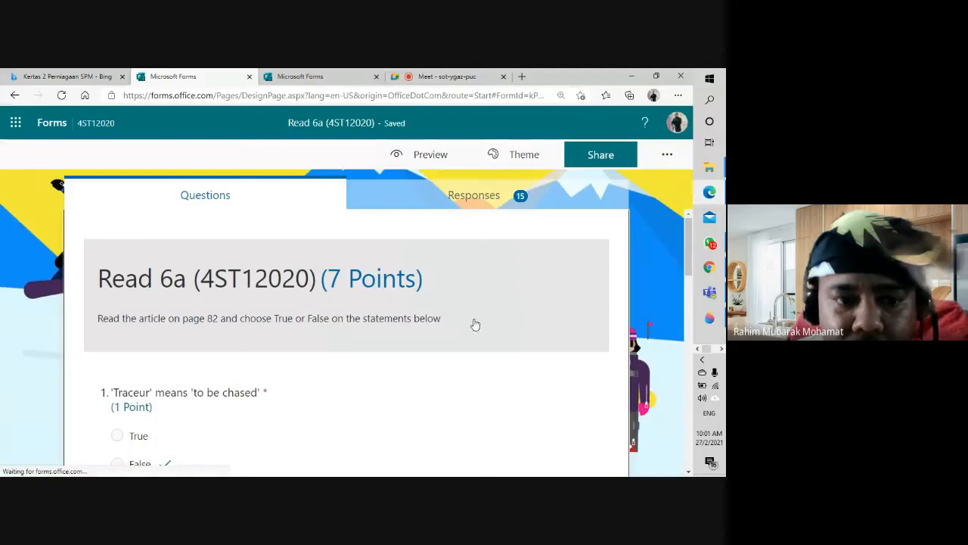
pyautogui.scroll(-2, 474, 323)
pyautogui.scroll(-10, 455, 334)
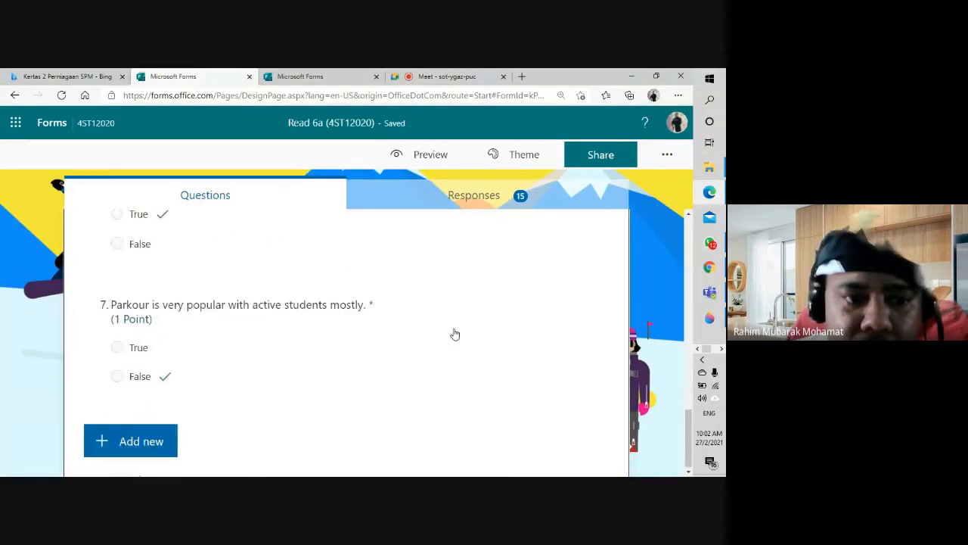
pyautogui.scroll(6, 415, 333)
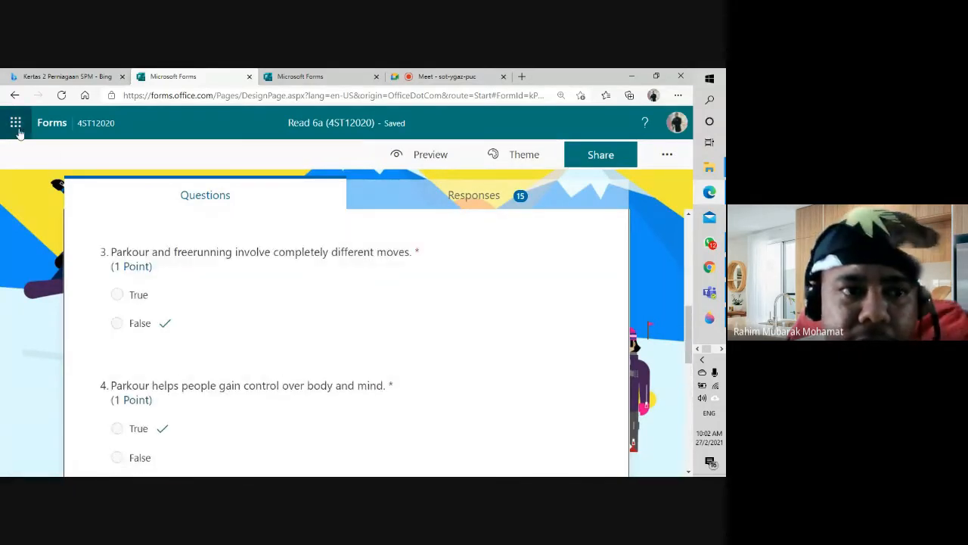
# Step: Return to the Forms home page and look over the Read 5a (4ST12020) quiz
pyautogui.click(16, 125)
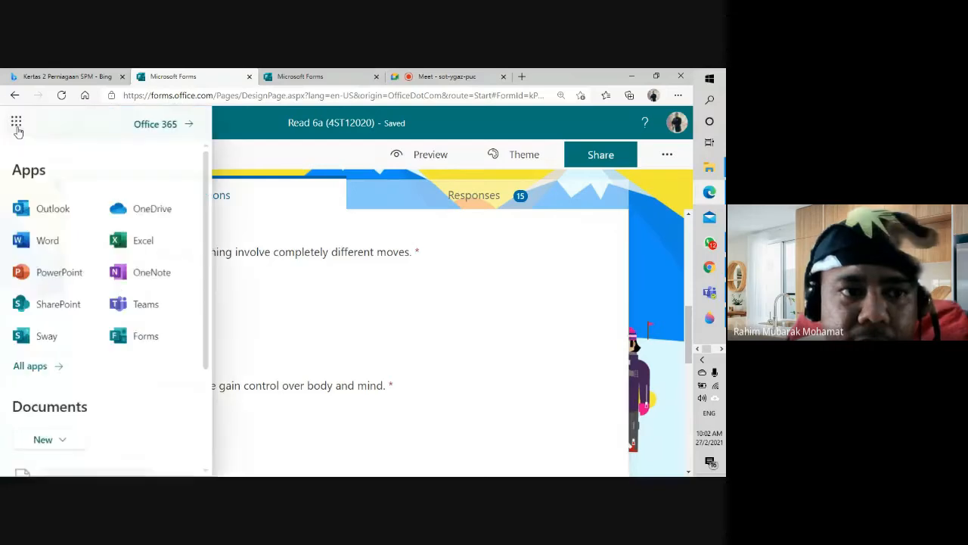
pyautogui.click(307, 156)
pyautogui.click(60, 125)
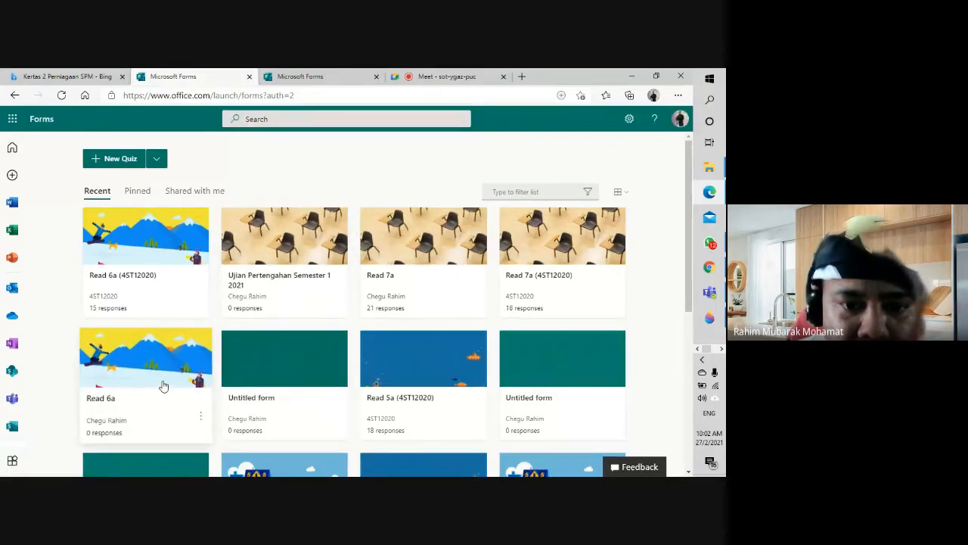
pyautogui.click(410, 392)
pyautogui.scroll(-5, 408, 391)
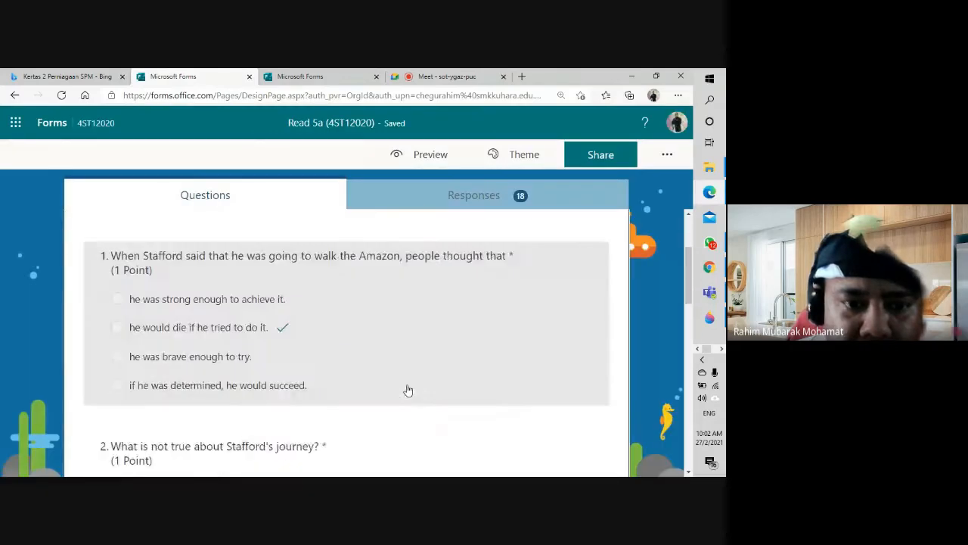
pyautogui.scroll(-8, 405, 391)
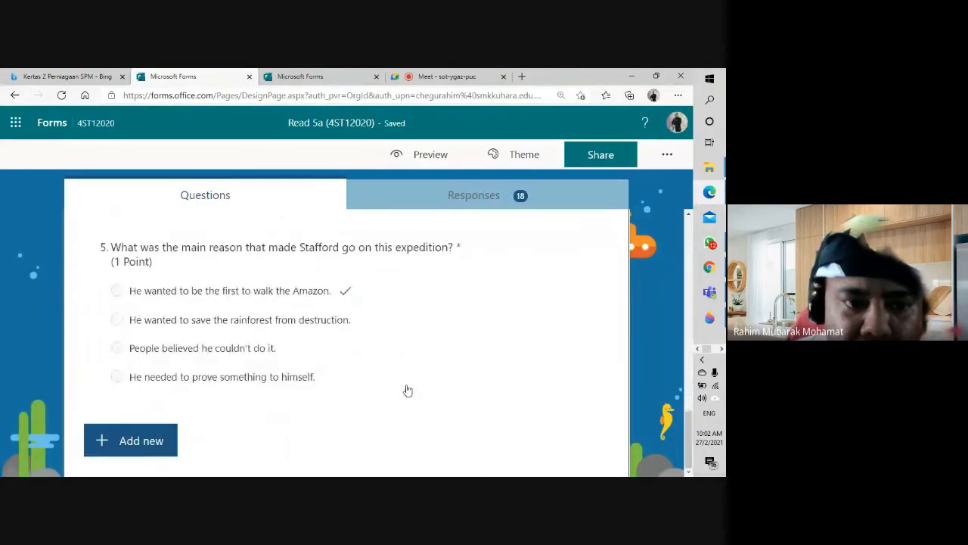
pyautogui.scroll(3, 113, 186)
# Step: Look over the Vocabulary 4b (4ST12020) quiz, then leave it for the forms home page
pyautogui.click(48, 123)
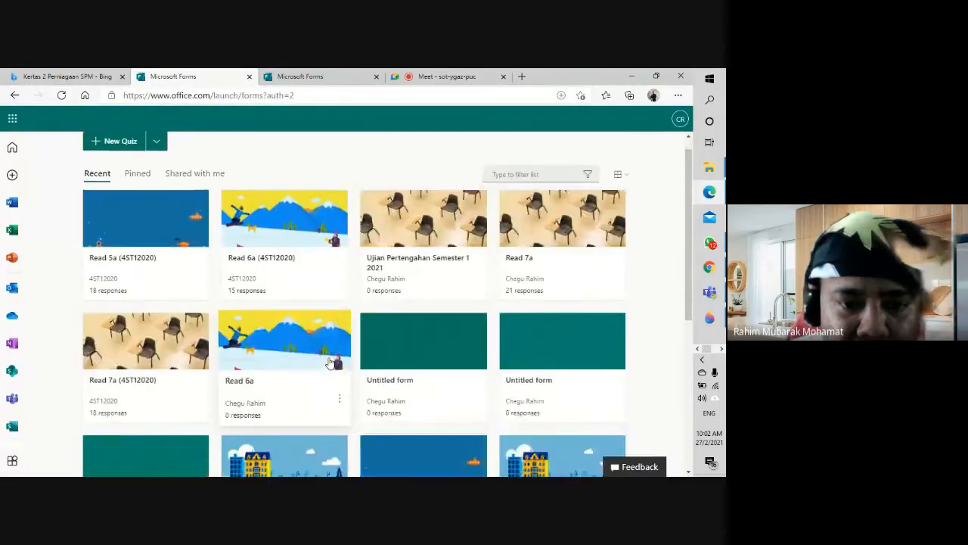
pyautogui.scroll(-2, 328, 362)
pyautogui.click(301, 344)
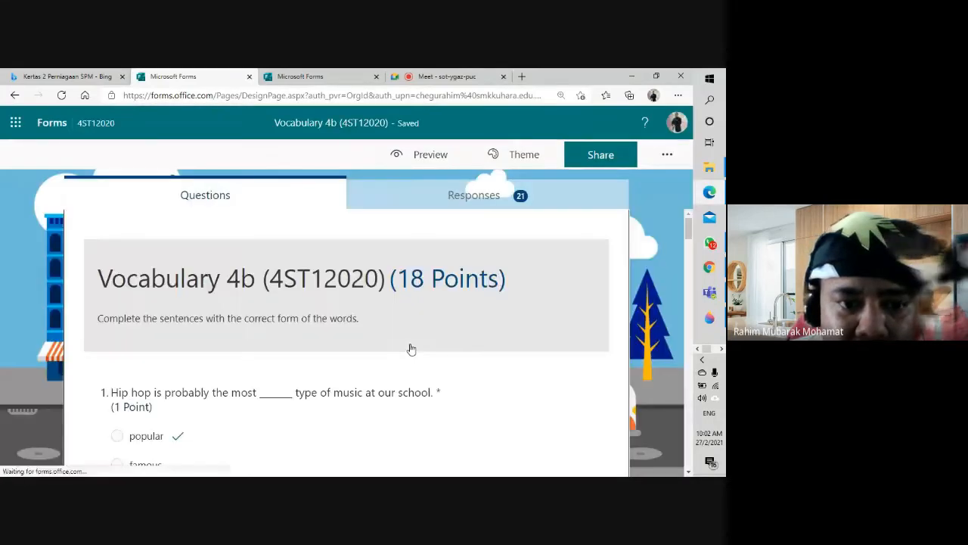
pyautogui.scroll(-8, 411, 349)
pyautogui.scroll(-8, 410, 349)
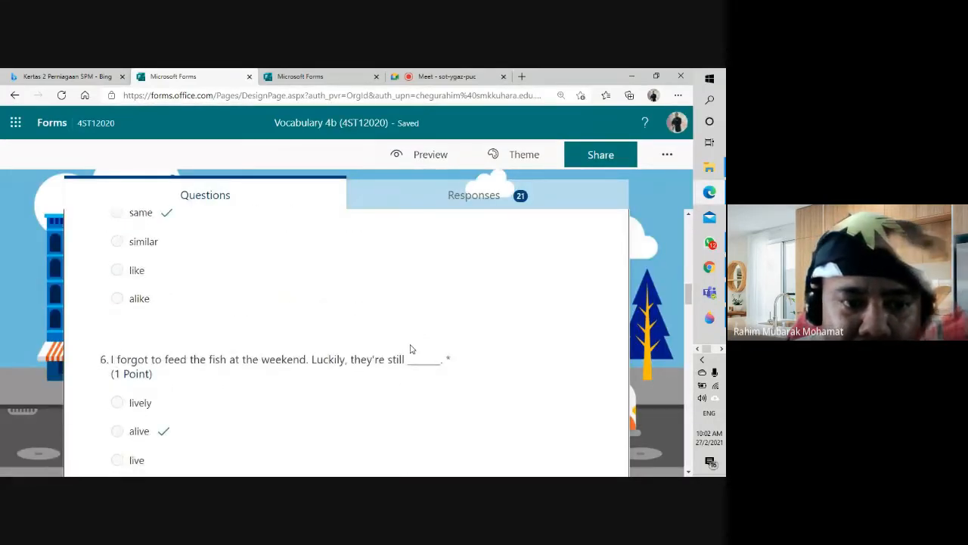
pyautogui.scroll(1, 411, 349)
pyautogui.scroll(15, 411, 348)
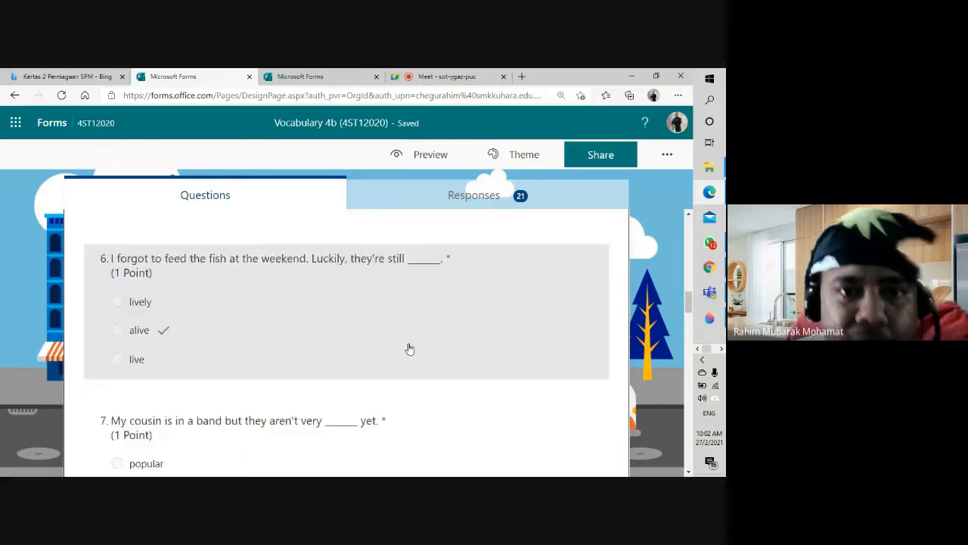
pyautogui.click(55, 124)
# Step: Show My Drive in Chrome at 80% zoom and select the Comprehension Exercise - Invisible Man form
pyautogui.click(428, 78)
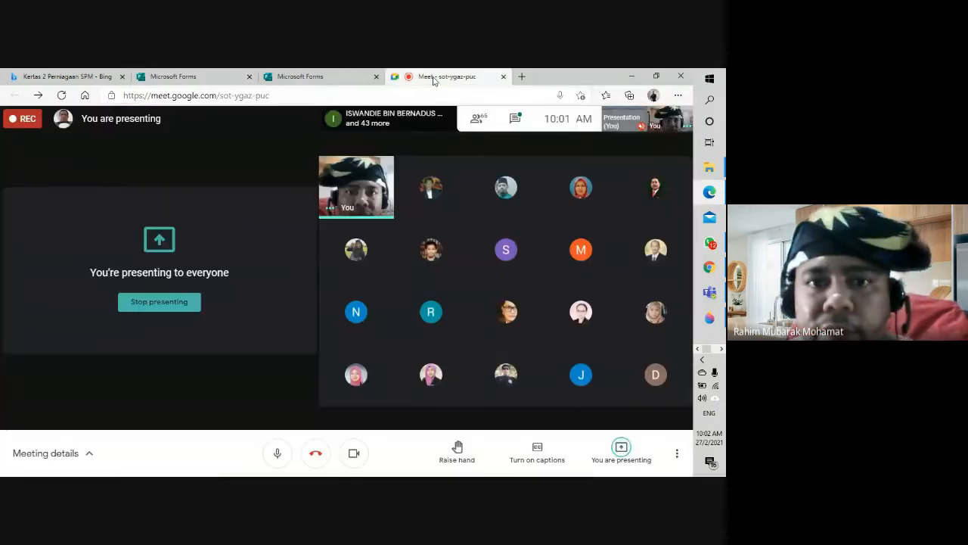
pyautogui.click(717, 275)
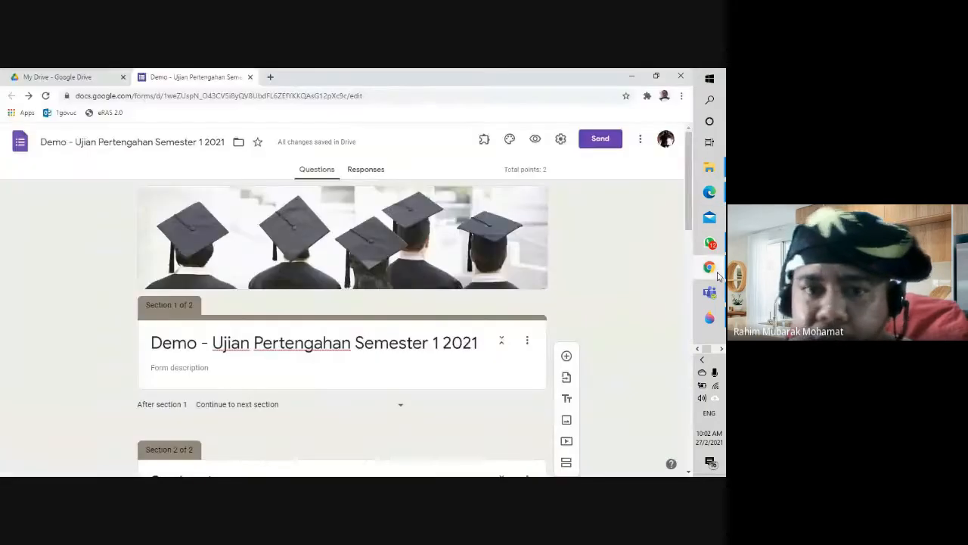
pyautogui.click(55, 79)
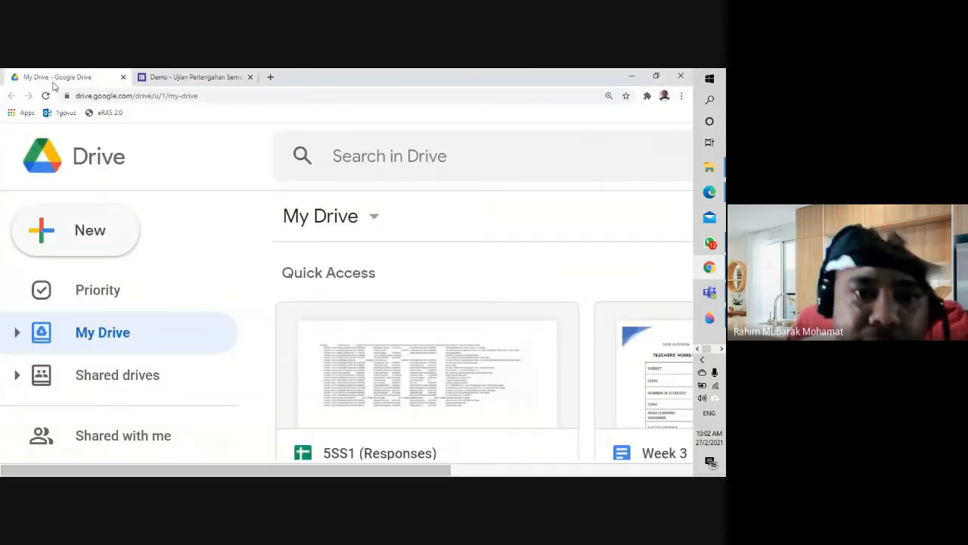
pyautogui.hotkey('ctrl', '-')
pyautogui.hotkey('ctrl', '-')
pyautogui.hotkey('ctrl', '-')
pyautogui.hotkey('ctrl', '-')
pyautogui.hotkey('ctrl', '-')
pyautogui.hotkey('ctrl', '-')
pyautogui.hotkey('ctrl', '-')
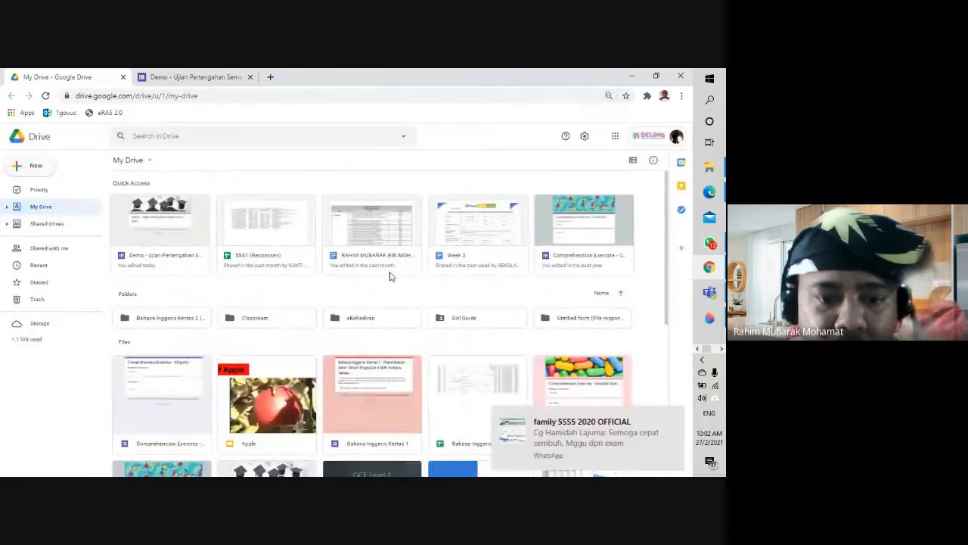
pyautogui.scroll(-1, 397, 280)
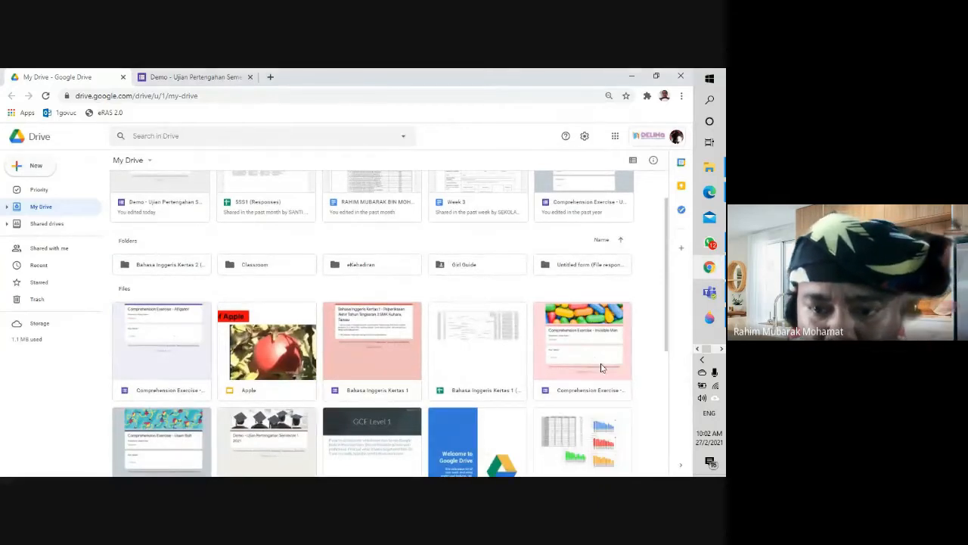
pyautogui.click(579, 347)
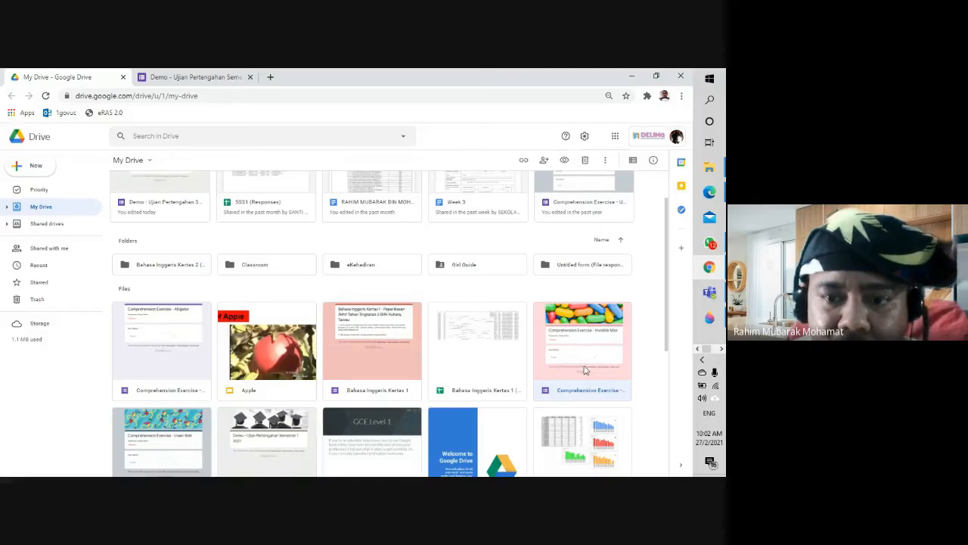
pyautogui.doubleClick(584, 369)
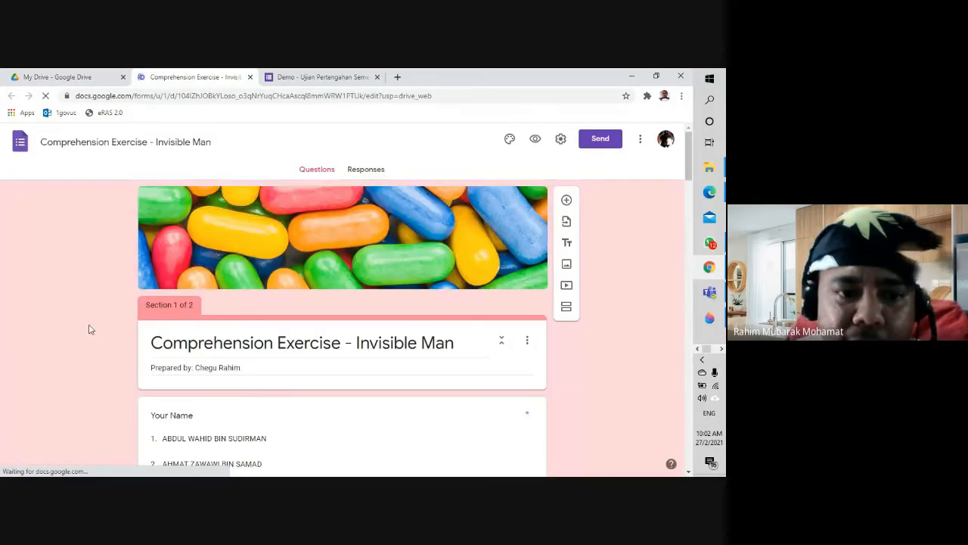
pyautogui.scroll(-1, 90, 330)
pyautogui.scroll(-6, 89, 332)
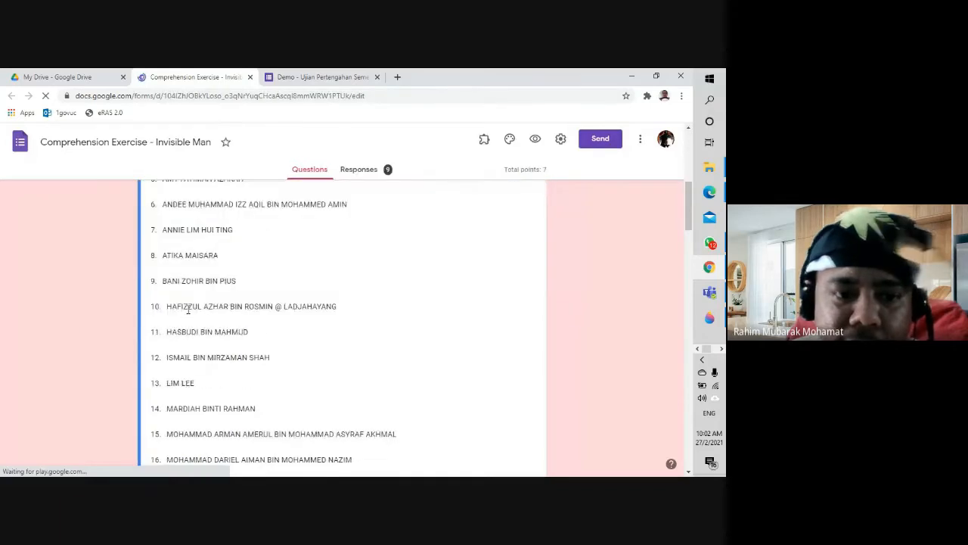
pyautogui.scroll(-4, 92, 339)
pyautogui.click(357, 169)
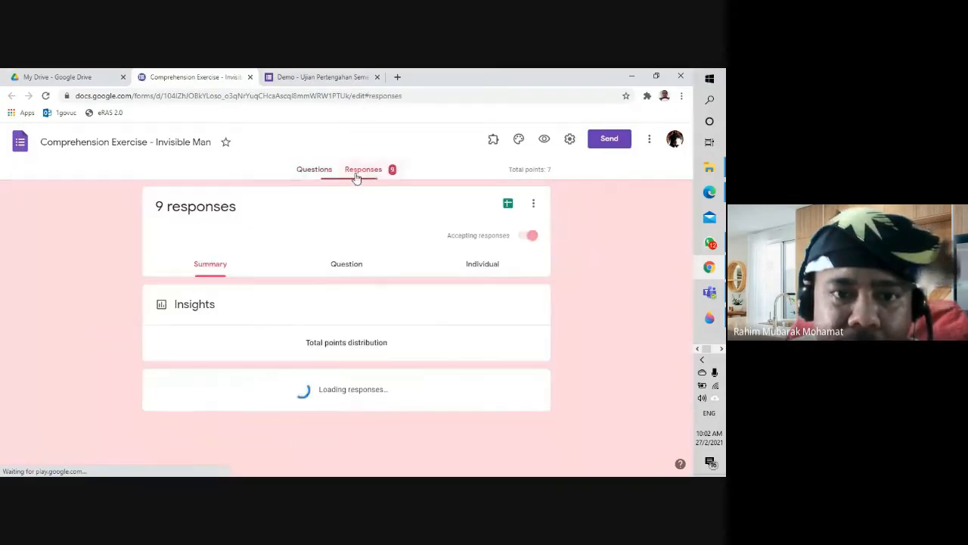
pyautogui.scroll(-5, 129, 320)
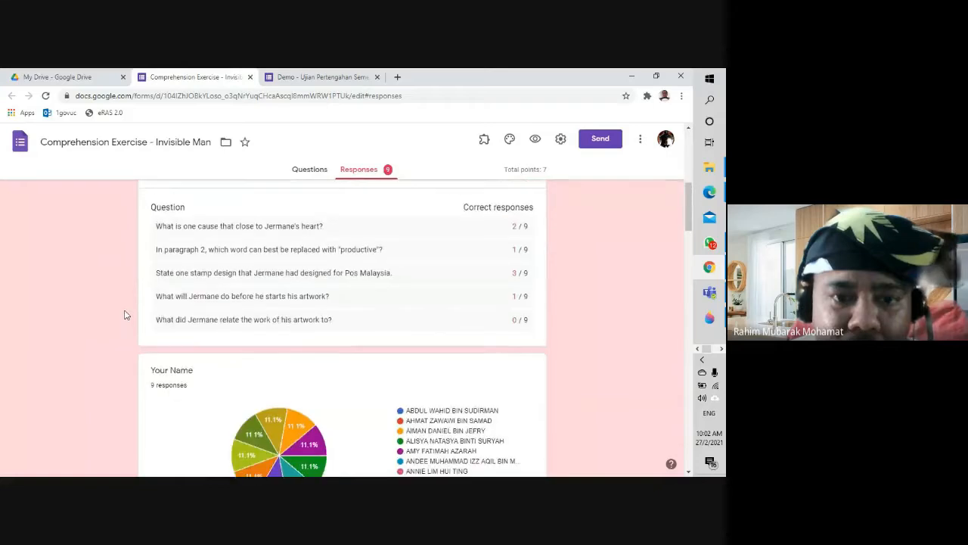
pyautogui.scroll(5, 125, 313)
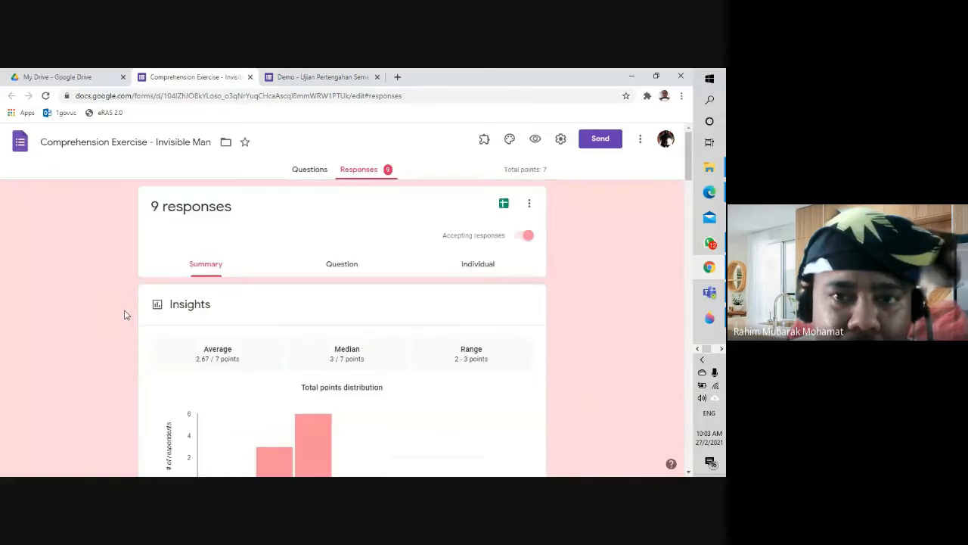
pyautogui.click(316, 170)
pyautogui.scroll(-15, 103, 324)
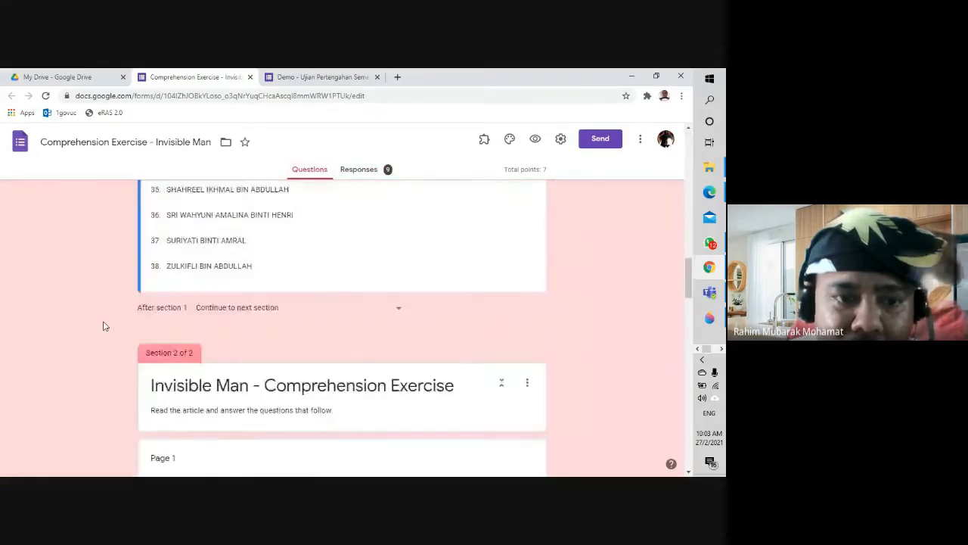
pyautogui.scroll(3, 103, 323)
pyautogui.scroll(-4, 103, 324)
pyautogui.scroll(3, 104, 323)
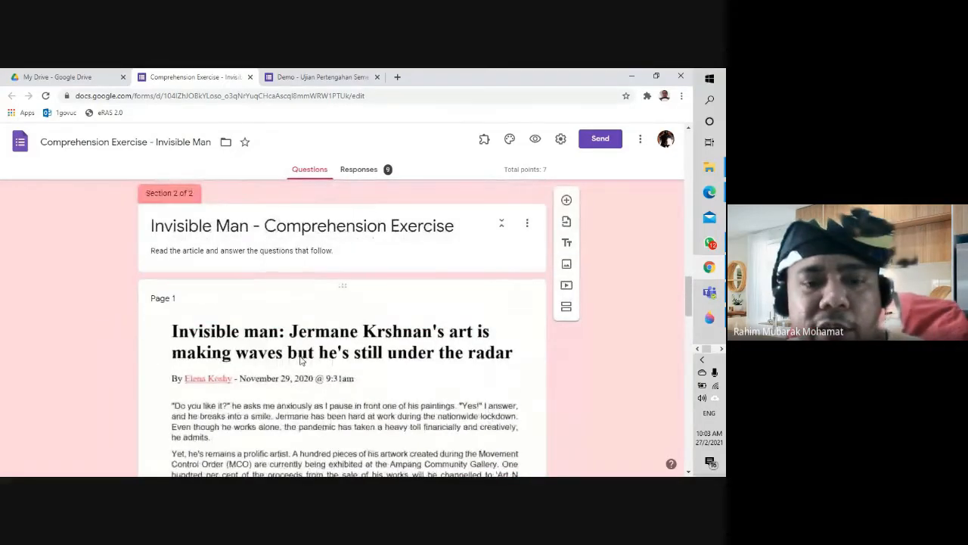
pyautogui.scroll(-3, 300, 360)
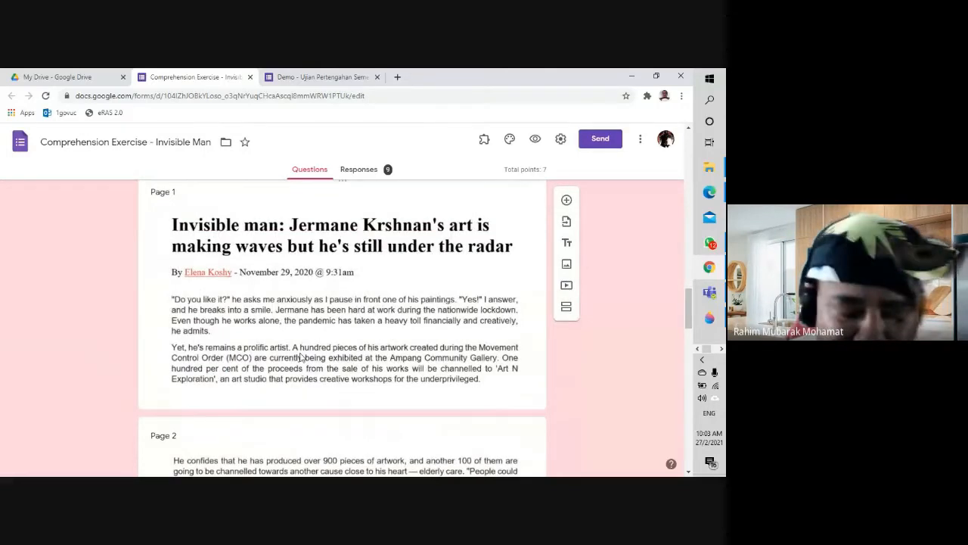
pyautogui.scroll(-15, 300, 357)
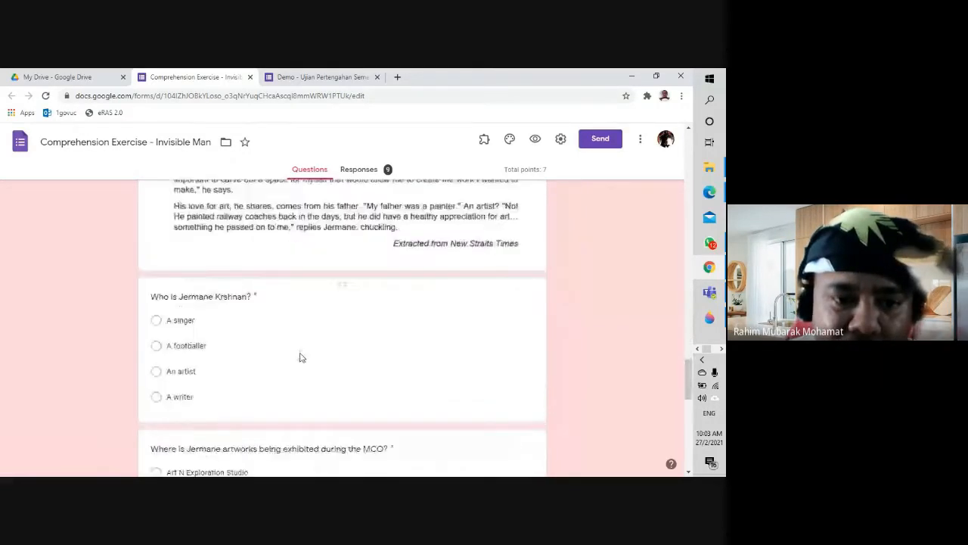
# Step: Open the answer key of the 'In paragraph 2…' question about replacing 'productive'
pyautogui.scroll(-4, 300, 357)
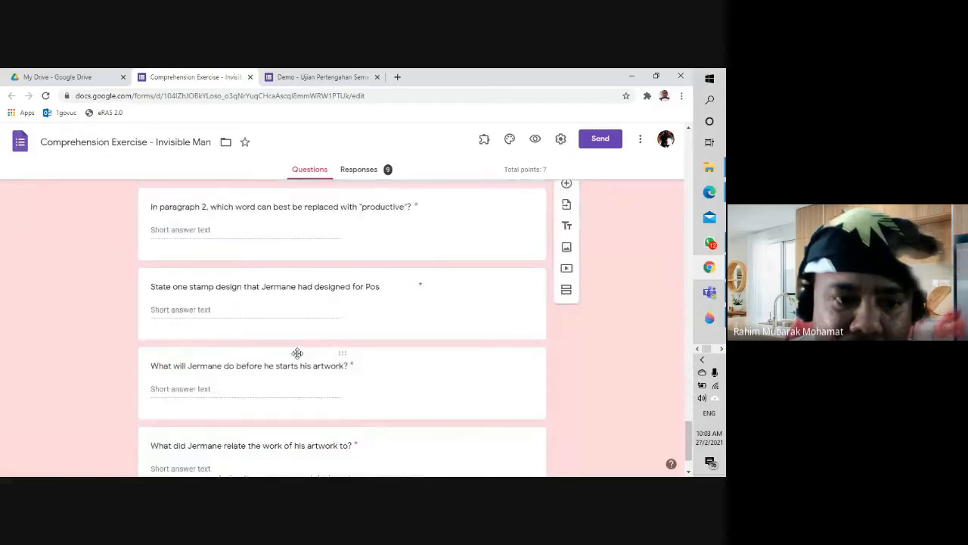
pyautogui.scroll(1, 296, 357)
pyautogui.click(330, 283)
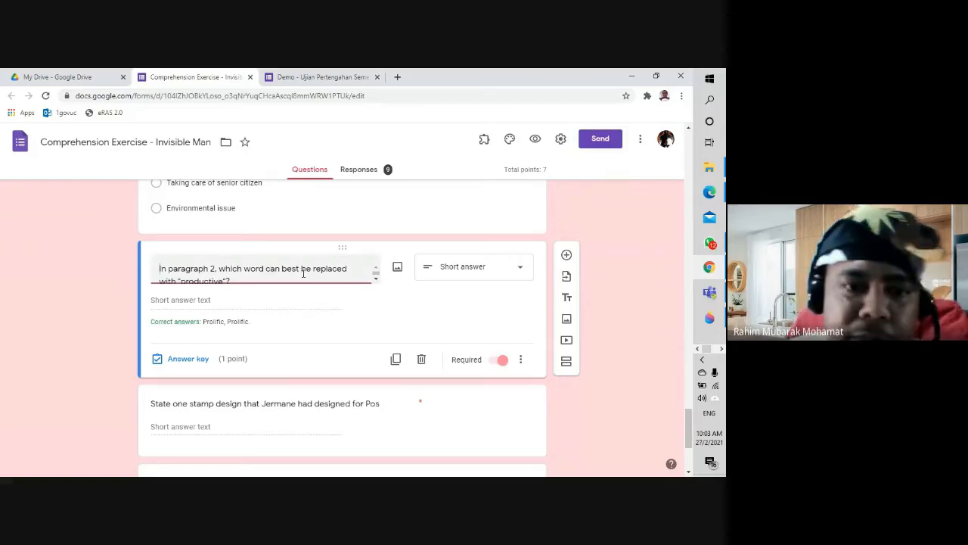
pyautogui.click(278, 304)
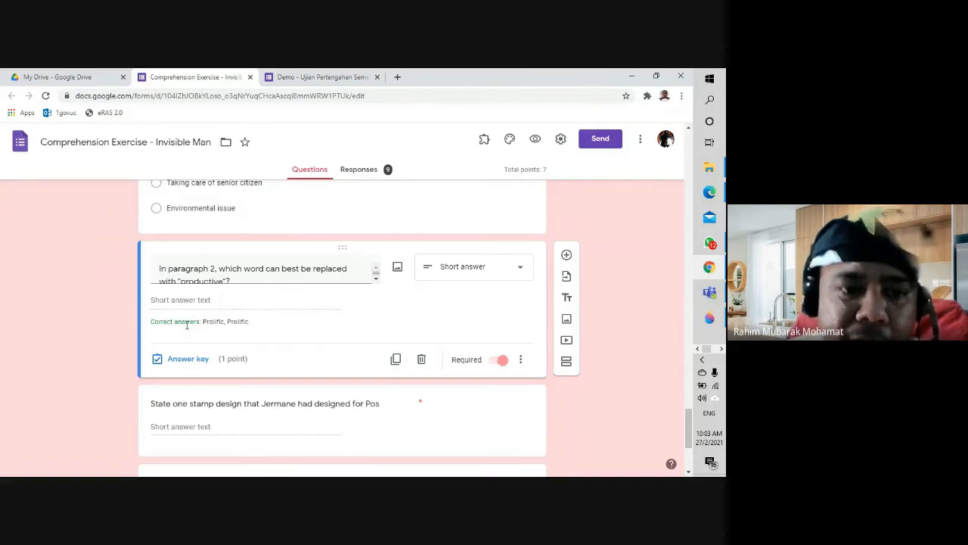
pyautogui.click(198, 360)
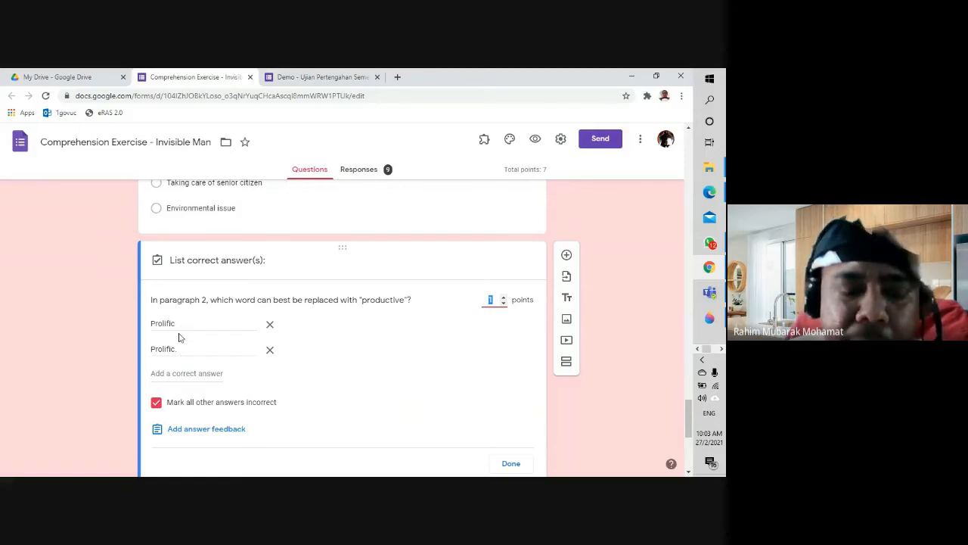
# Step: Add lowercase 'prolific' and 'prolific.' as extra accepted answers beside 'Prolific' and 'Prolific.'
pyautogui.doubleClick(155, 324)
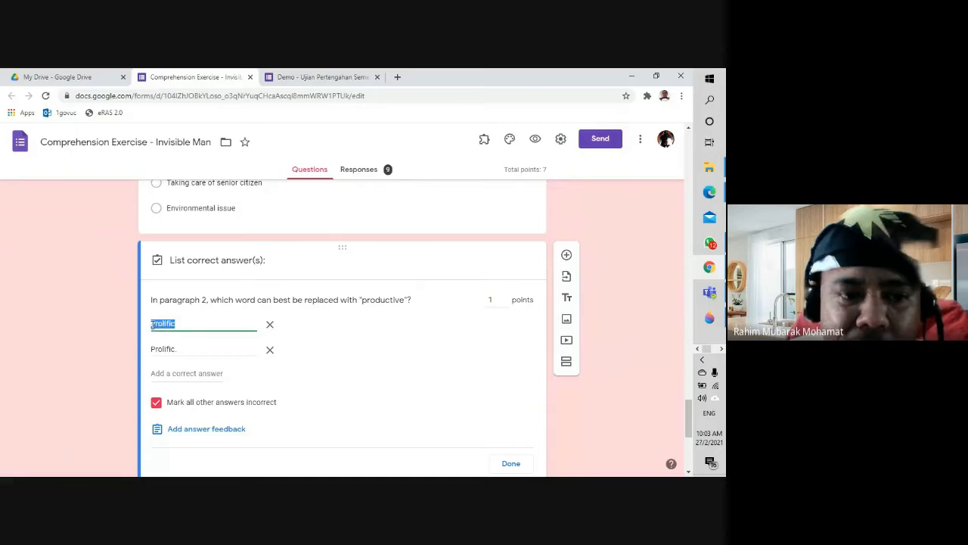
pyautogui.click(152, 324)
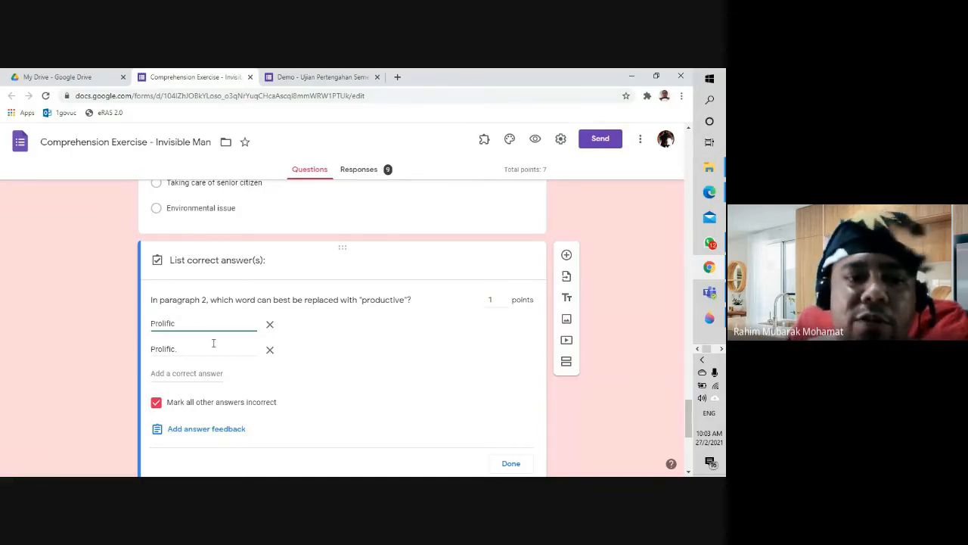
pyautogui.click(209, 372)
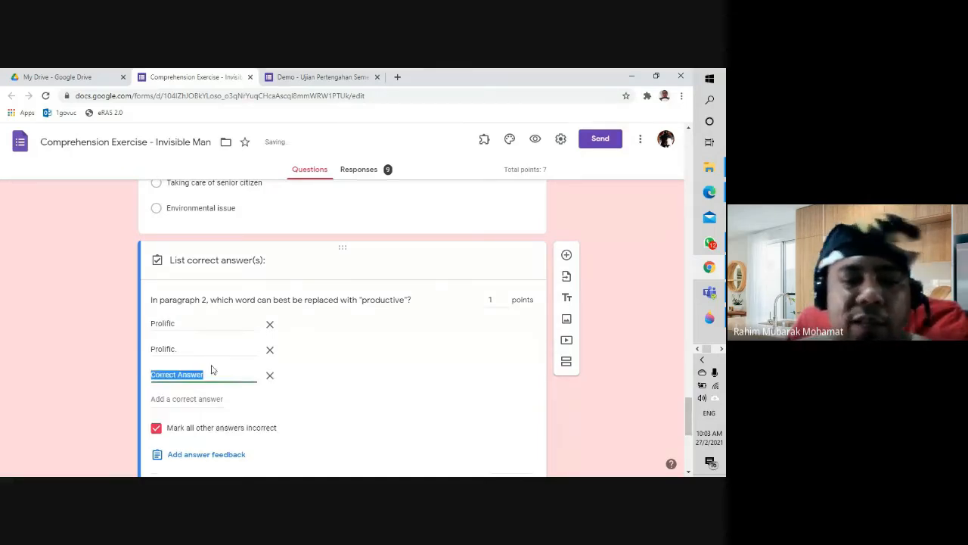
pyautogui.write('prolific')
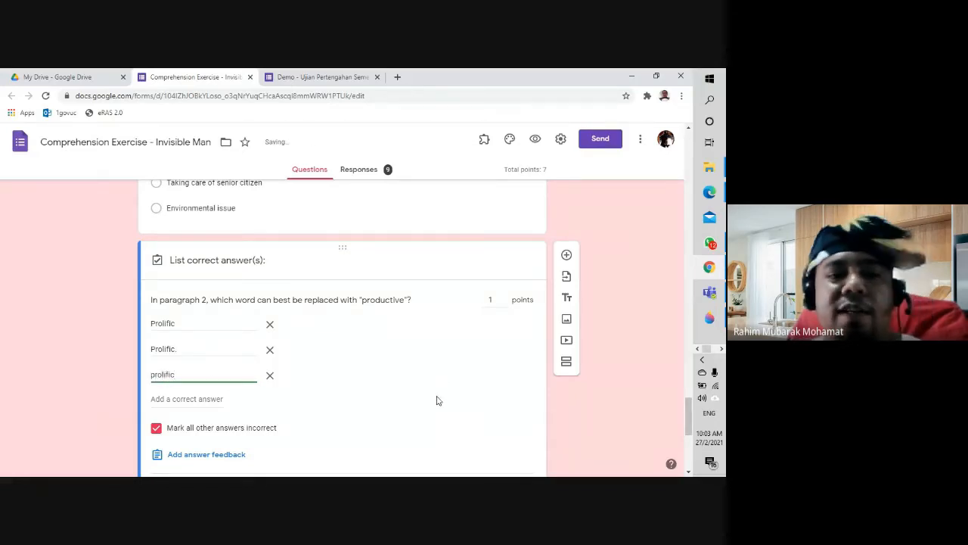
pyautogui.click(427, 400)
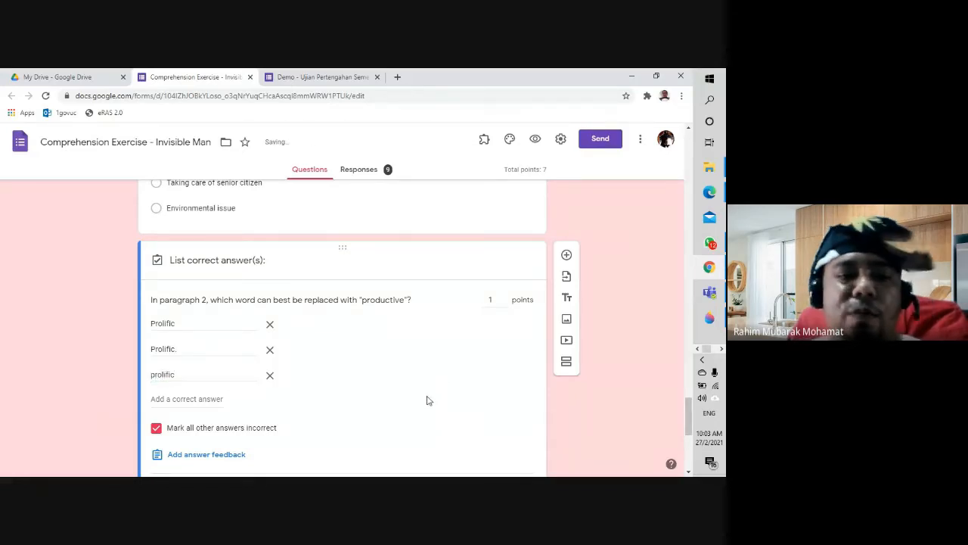
pyautogui.click(209, 402)
pyautogui.write('prolific.')
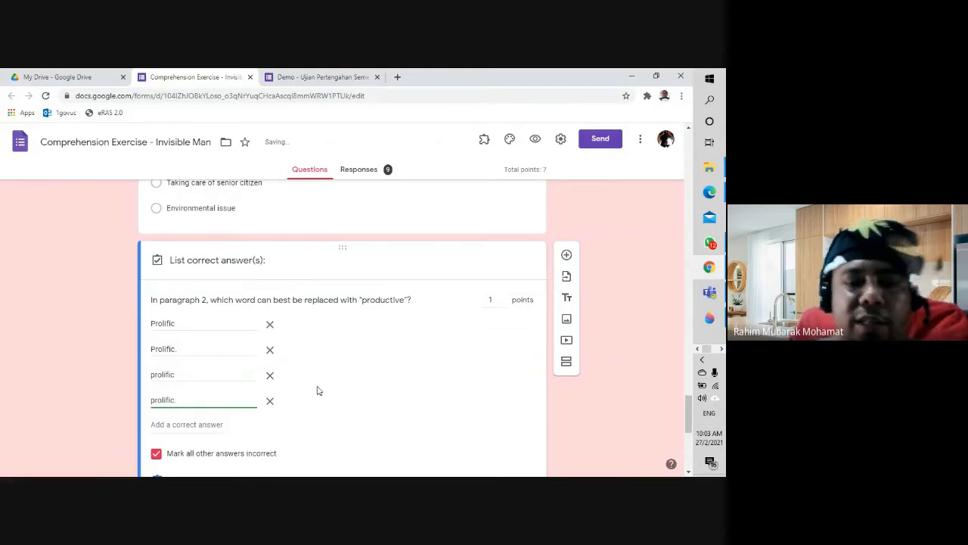
pyautogui.click(414, 381)
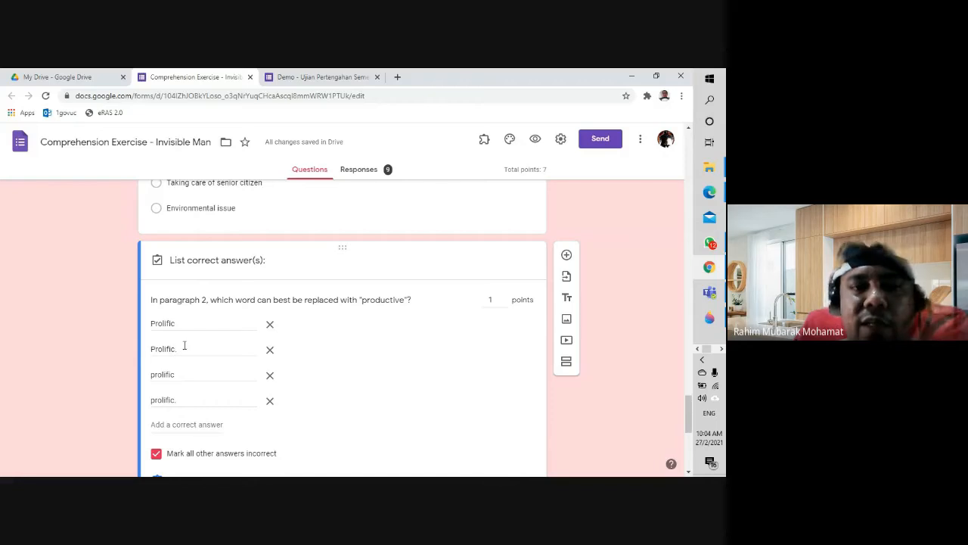
# Step: View responses by question and pick the stamp design question from the question list
pyautogui.click(355, 175)
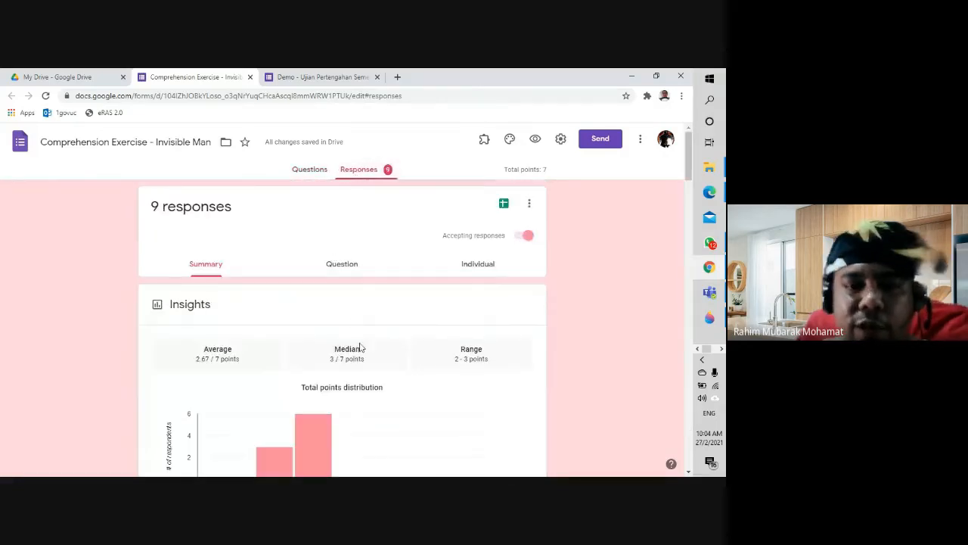
pyautogui.scroll(-1, 359, 338)
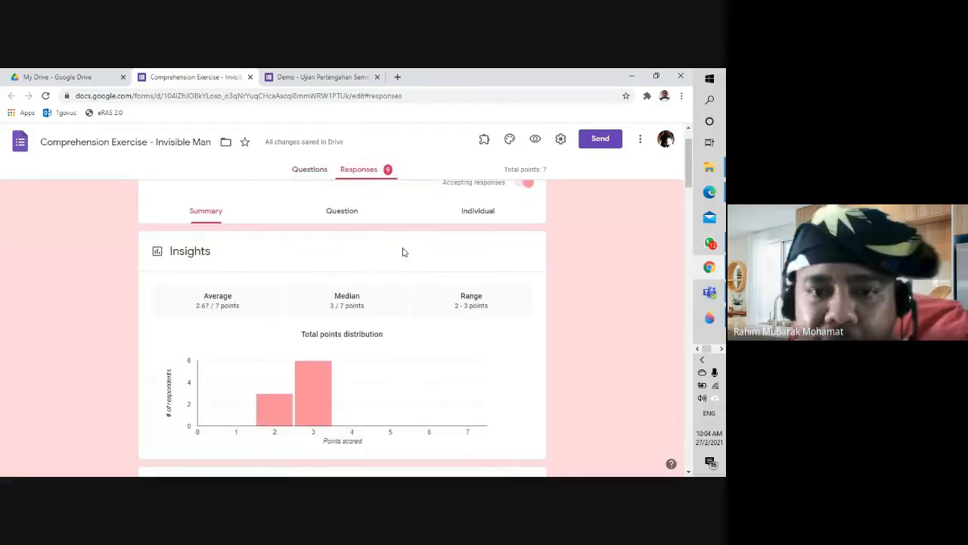
pyautogui.click(353, 214)
pyautogui.scroll(-4, 385, 281)
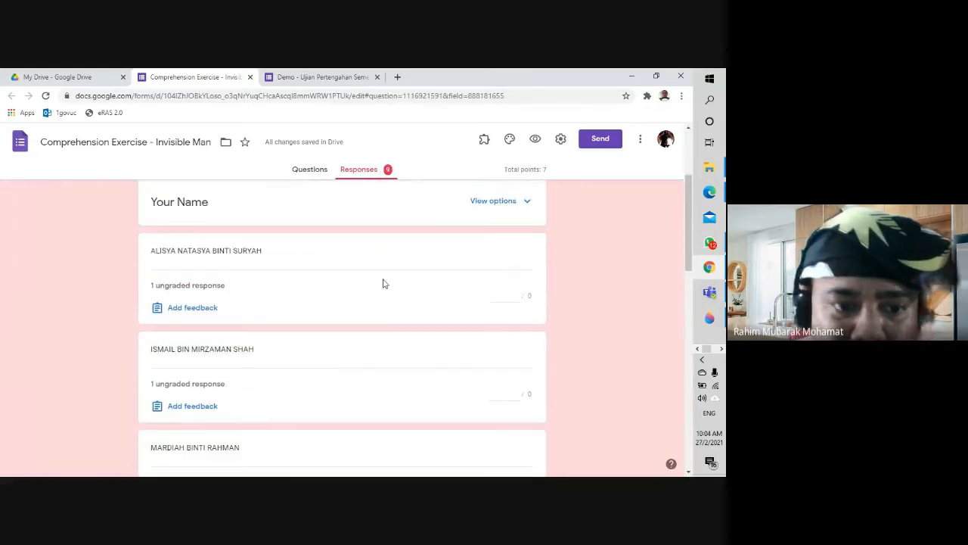
pyautogui.scroll(-2, 384, 281)
pyautogui.scroll(5, 384, 281)
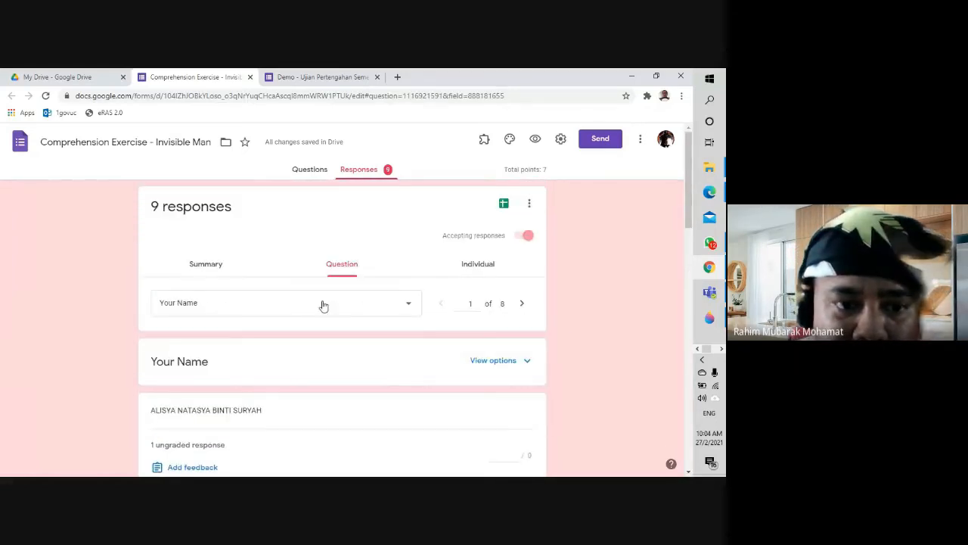
pyautogui.click(356, 303)
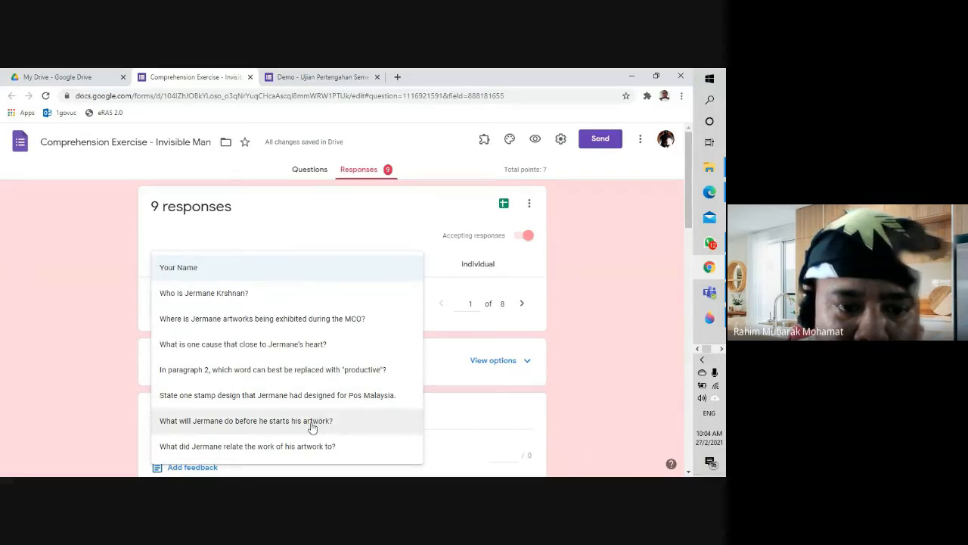
pyautogui.click(314, 396)
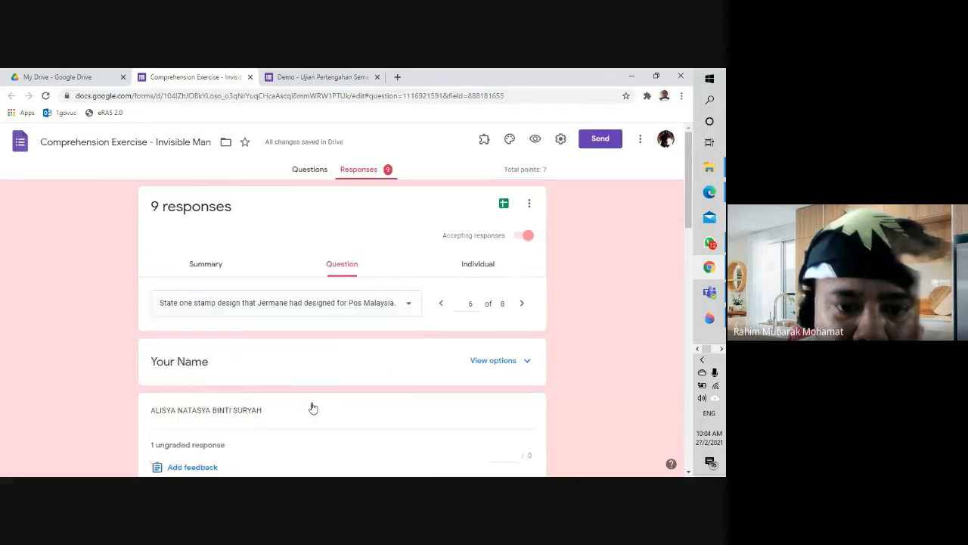
pyautogui.click(346, 310)
pyautogui.click(346, 279)
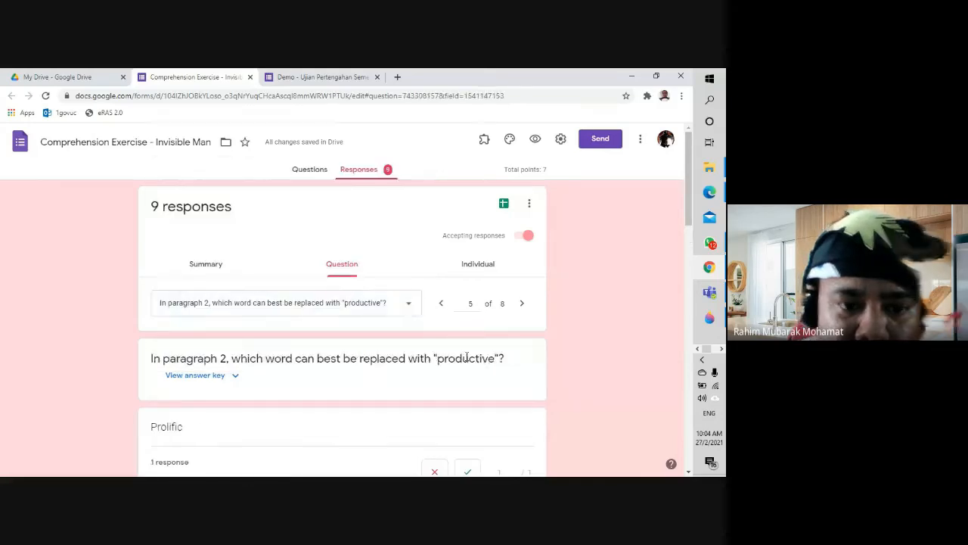
pyautogui.scroll(-3, 468, 361)
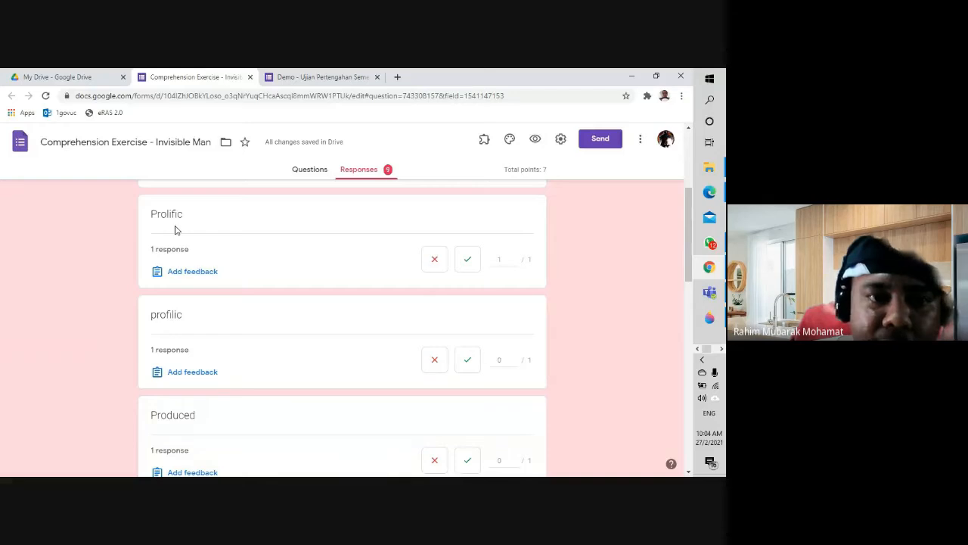
pyautogui.scroll(1, 176, 231)
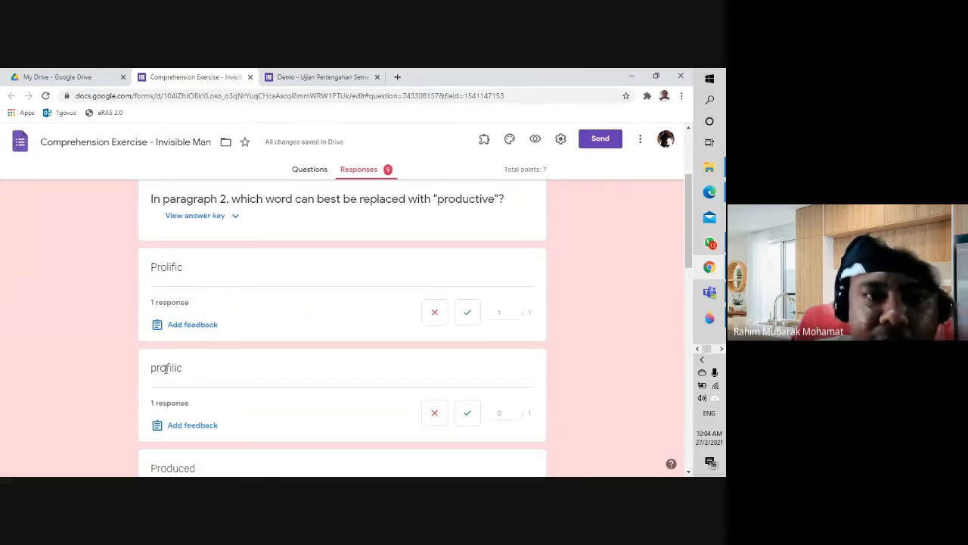
pyautogui.scroll(-1, 166, 368)
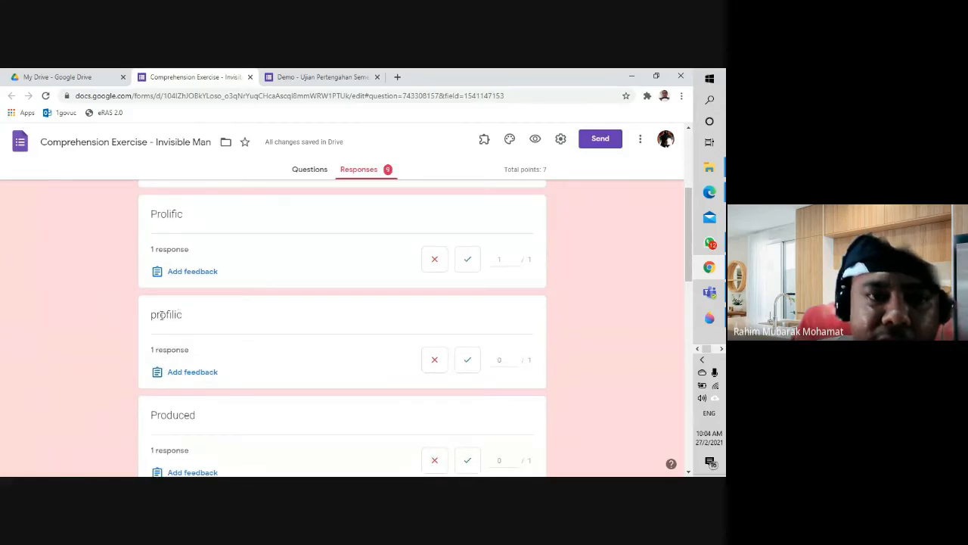
pyautogui.moveTo(152, 314); pyautogui.dragTo(181, 325)
pyautogui.click(477, 396)
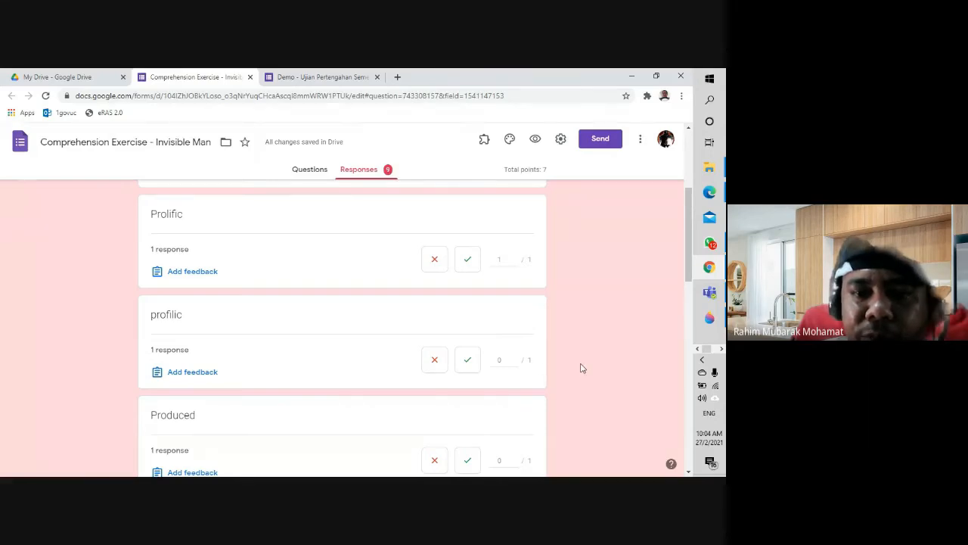
pyautogui.click(673, 432)
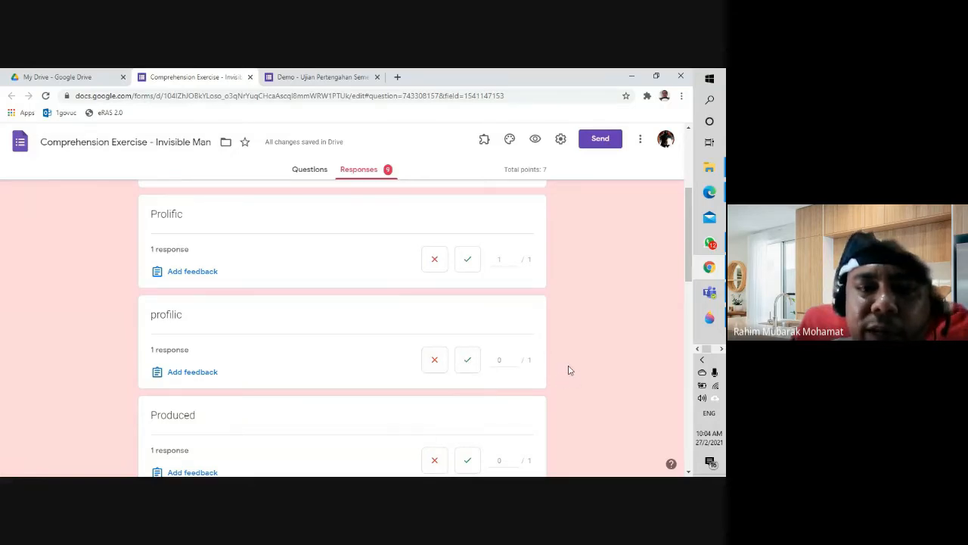
pyautogui.scroll(-1, 568, 370)
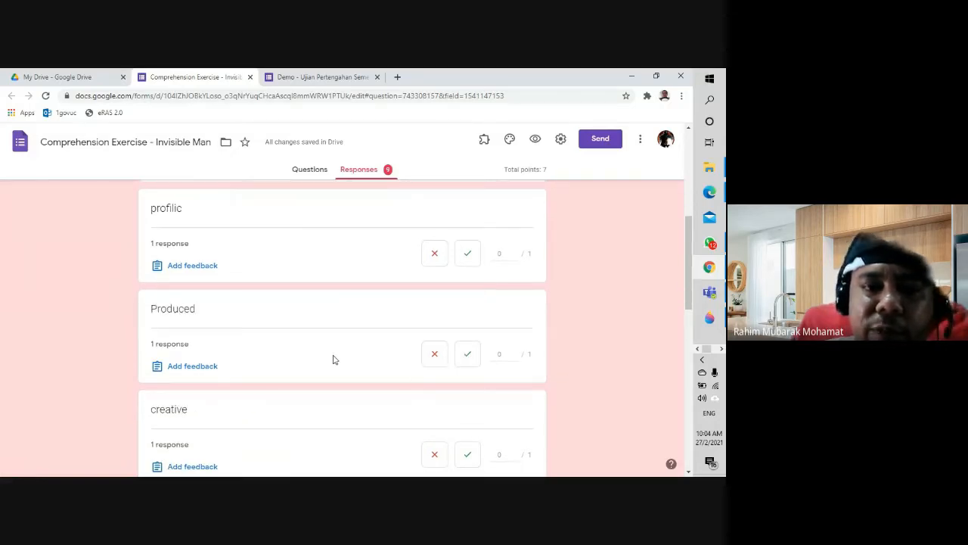
pyautogui.scroll(1, 335, 359)
pyautogui.scroll(1, 335, 359)
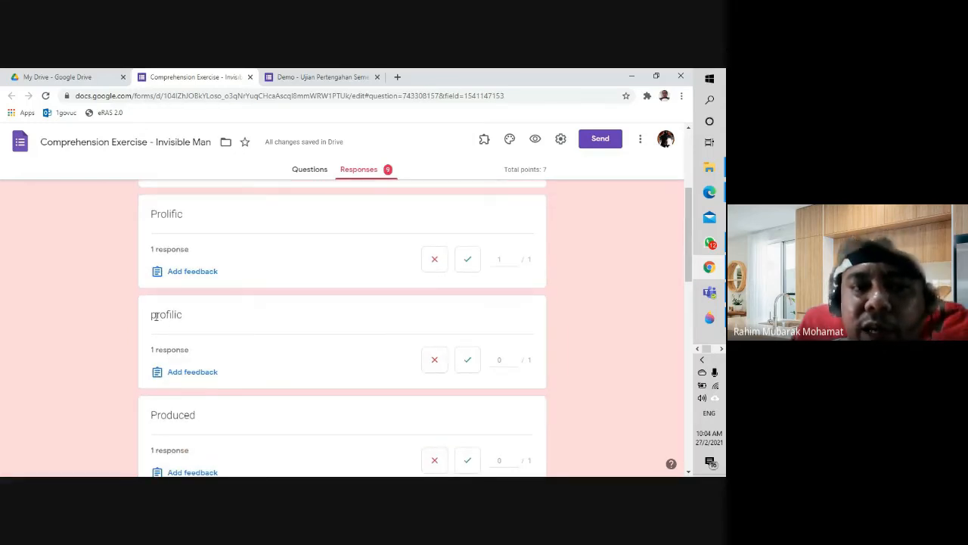
pyautogui.scroll(-1, 153, 316)
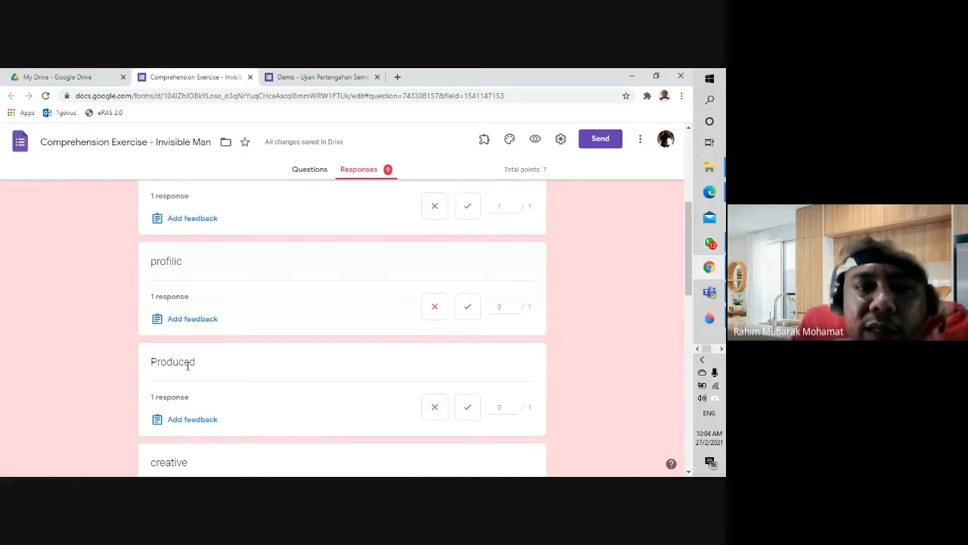
pyautogui.scroll(-2, 190, 363)
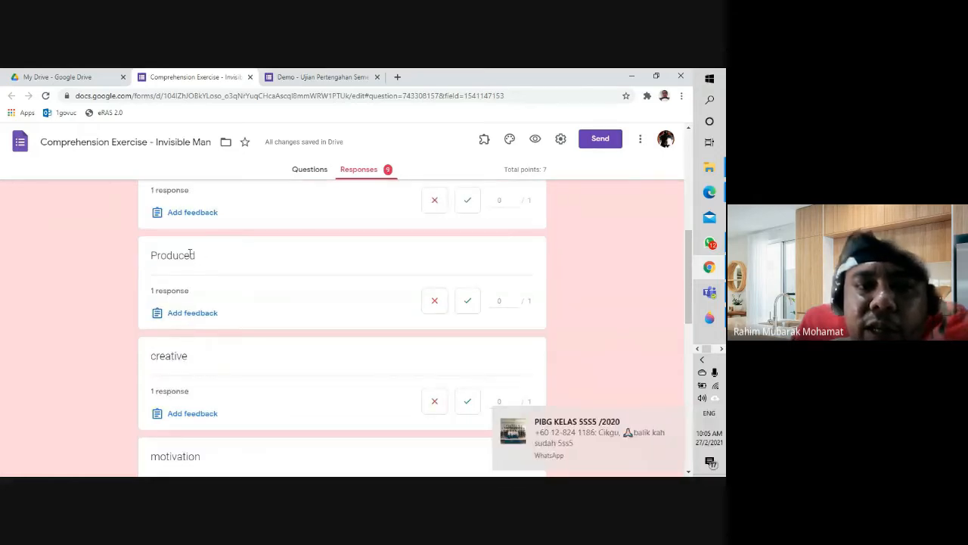
pyautogui.click(673, 420)
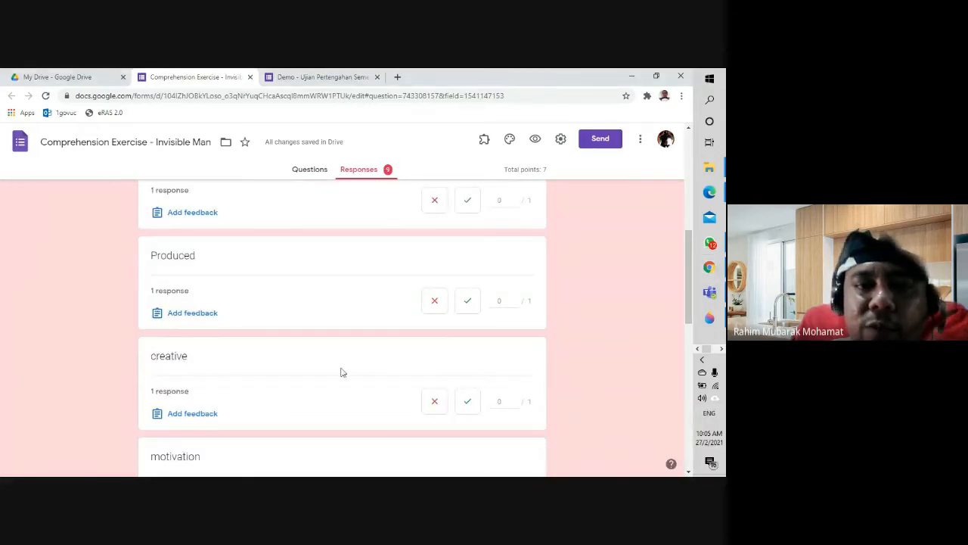
pyautogui.scroll(-3, 199, 378)
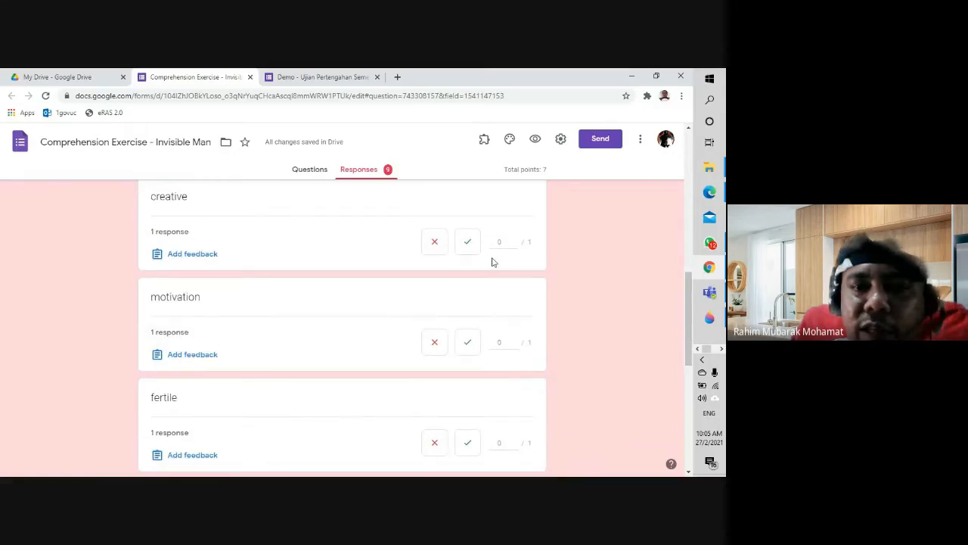
pyautogui.scroll(-1, 328, 380)
pyautogui.scroll(-1, 328, 381)
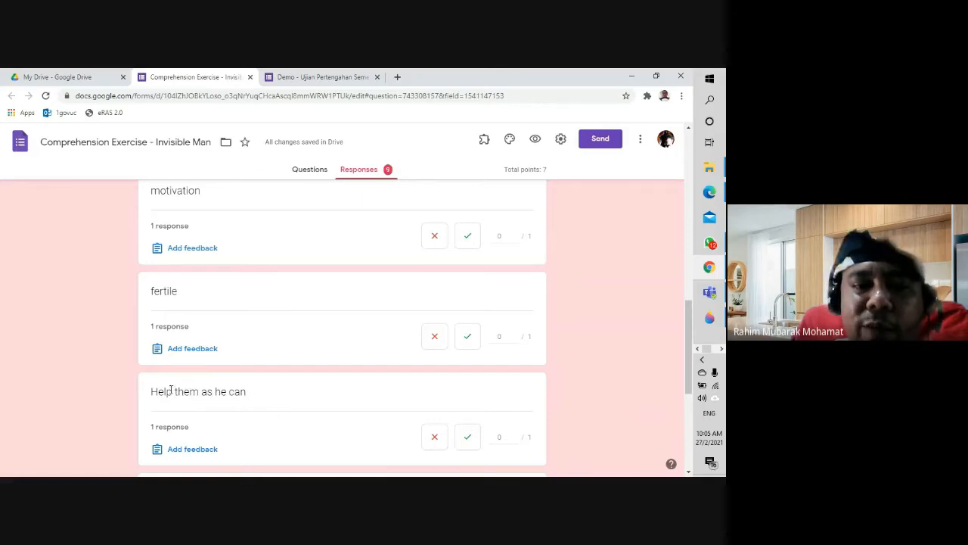
pyautogui.scroll(-1, 291, 408)
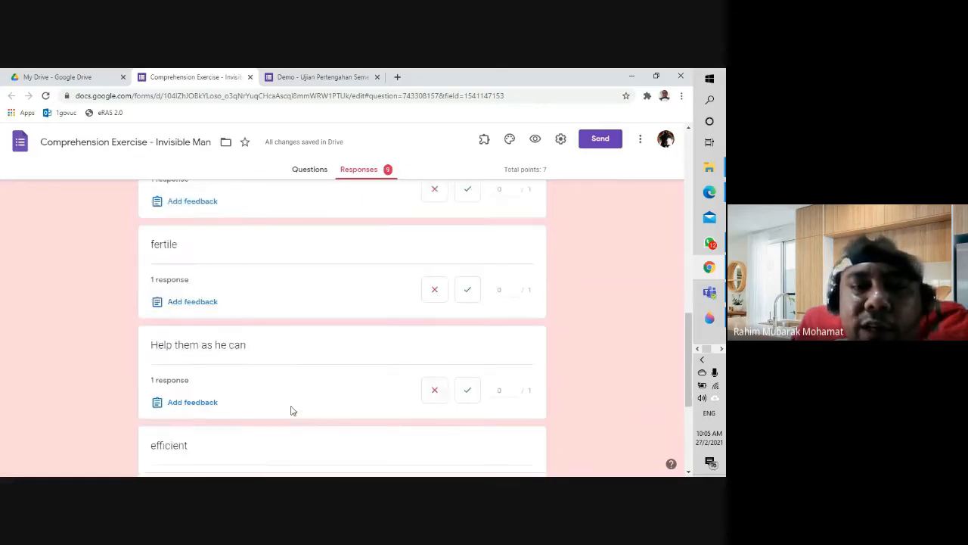
pyautogui.scroll(-2, 292, 409)
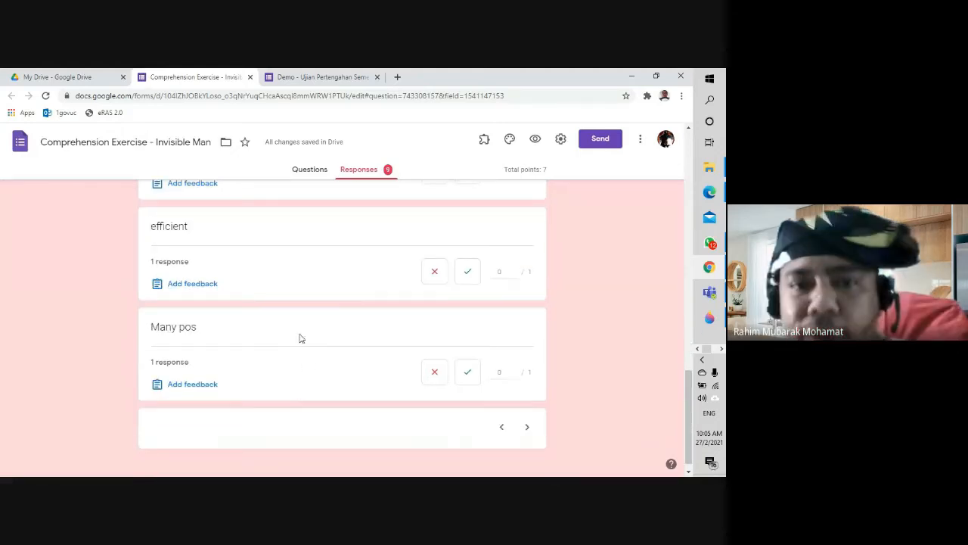
pyautogui.scroll(15, 322, 342)
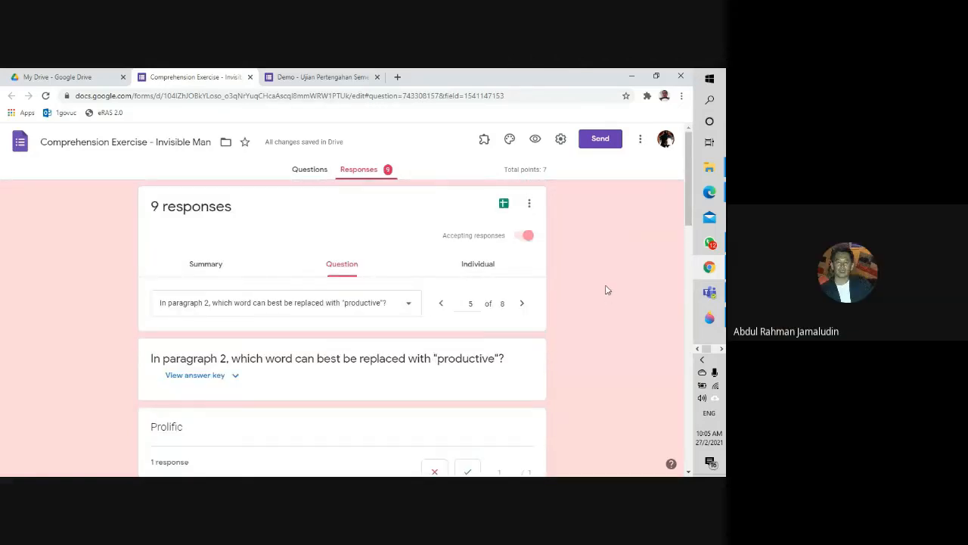
# Step: Return to the Questions view and scroll down to the stamp design and artwork questions
pyautogui.click(316, 173)
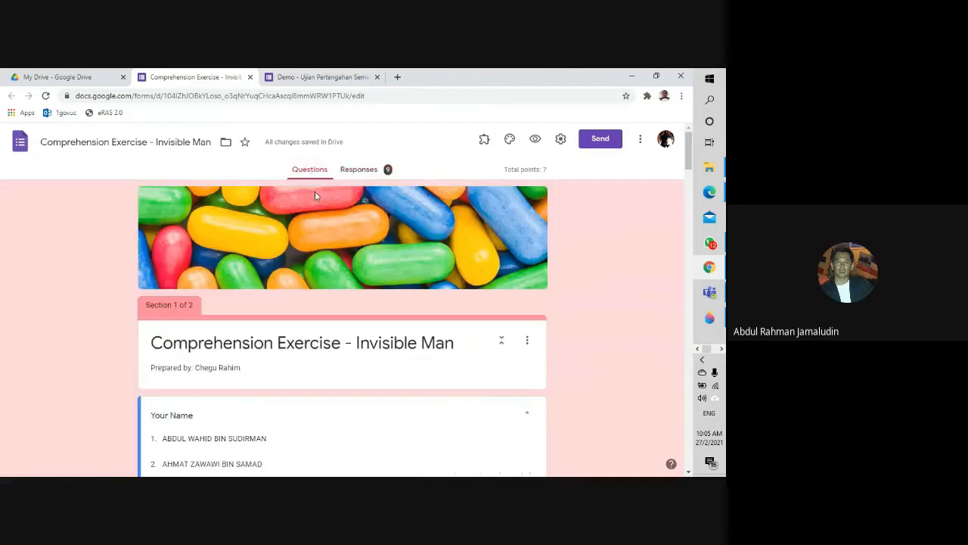
pyautogui.scroll(-12, 183, 352)
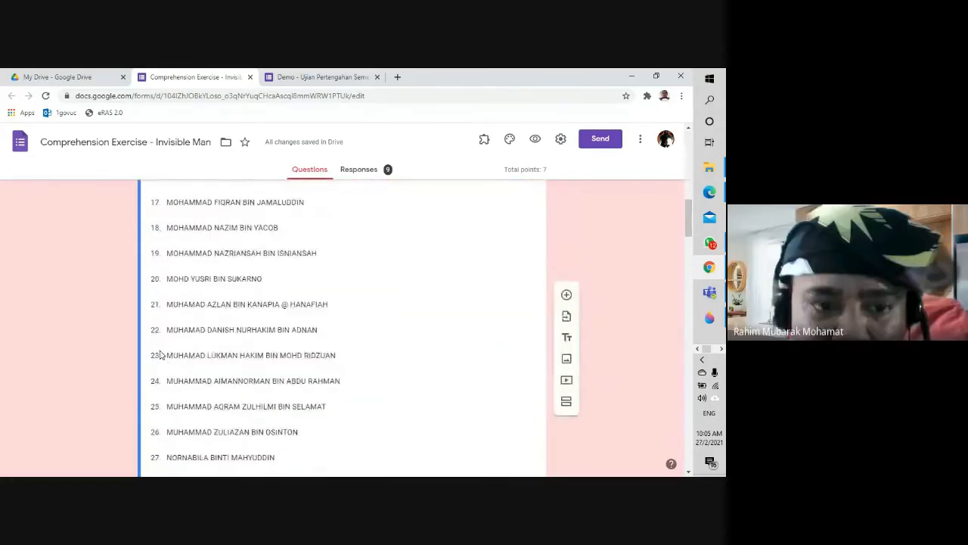
pyautogui.scroll(-15, 160, 354)
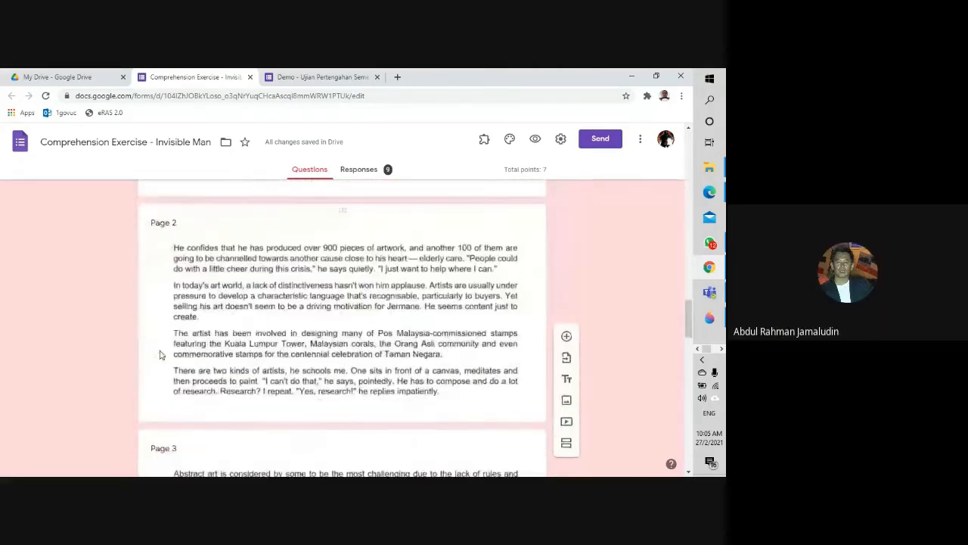
pyautogui.scroll(-3, 160, 355)
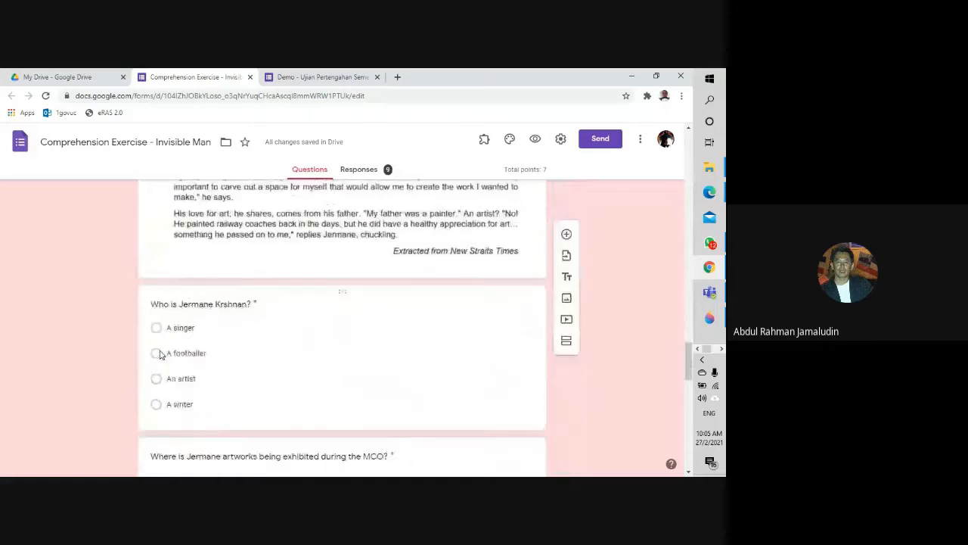
pyautogui.scroll(-1, 140, 356)
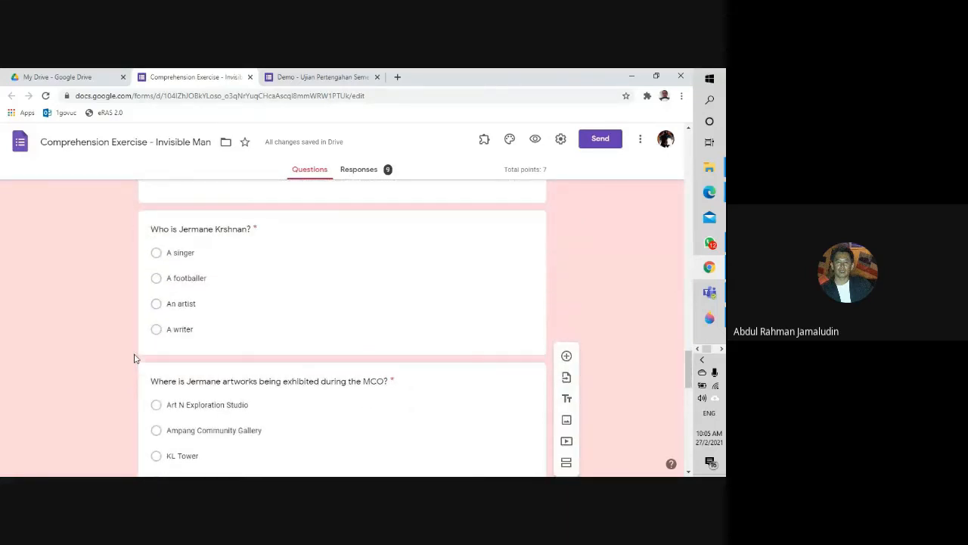
pyautogui.scroll(-10, 134, 359)
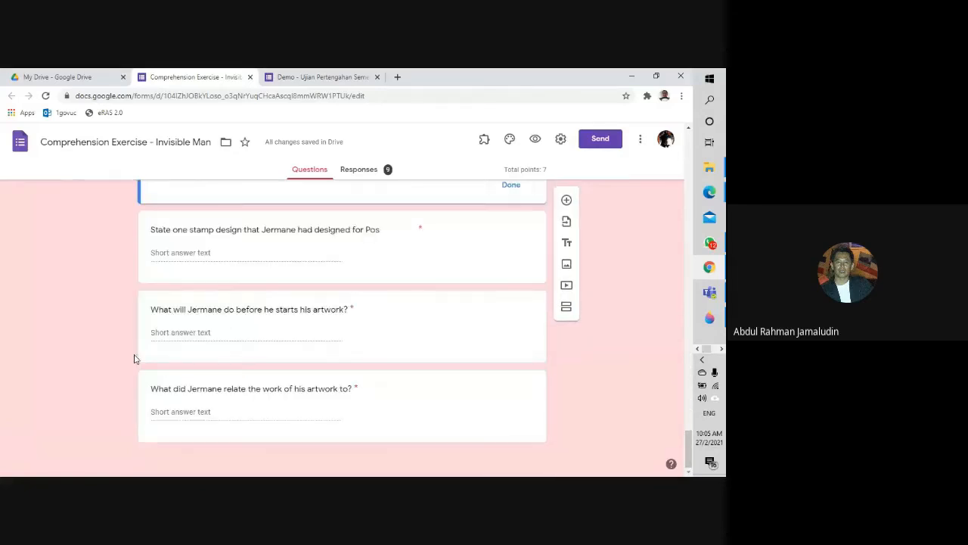
pyautogui.click(363, 171)
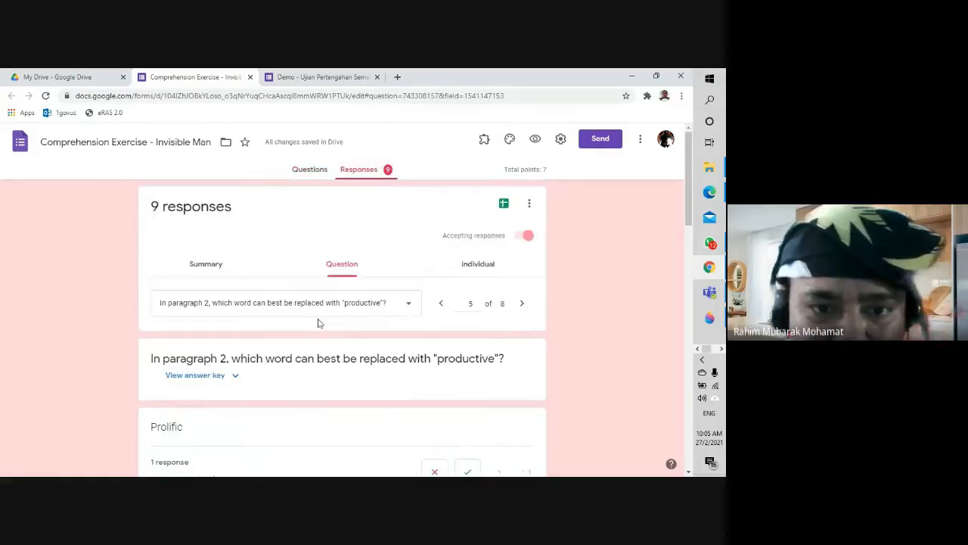
pyautogui.click(396, 306)
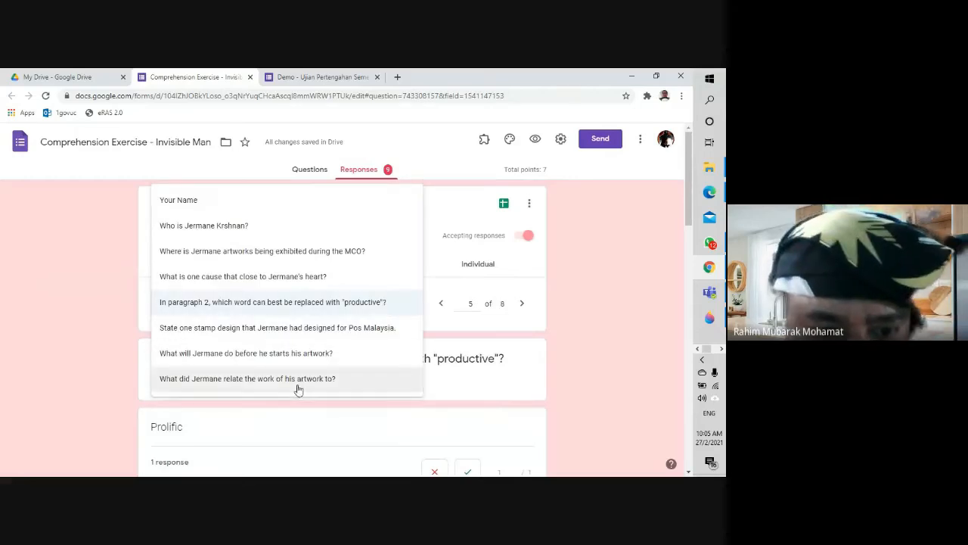
pyautogui.click(301, 359)
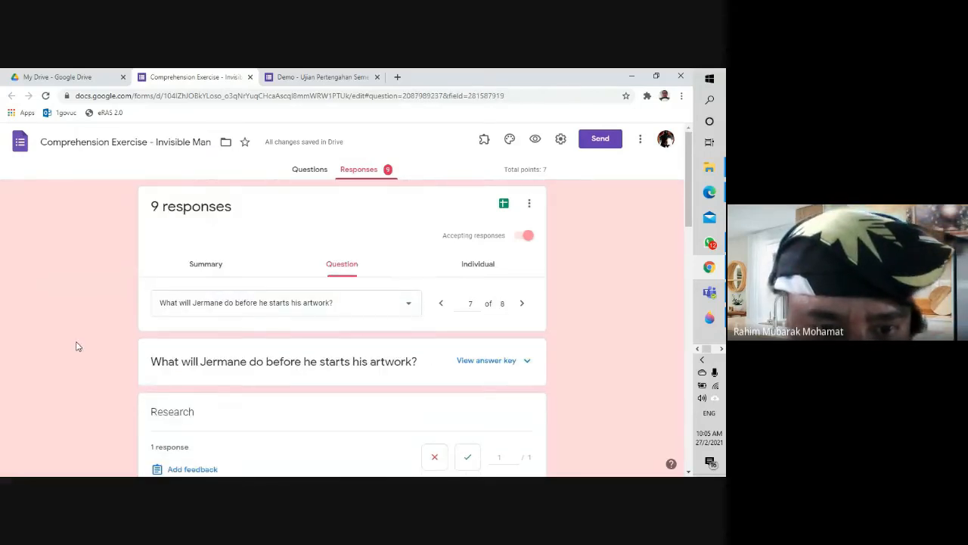
pyautogui.scroll(-5, 95, 345)
pyautogui.scroll(5, 197, 348)
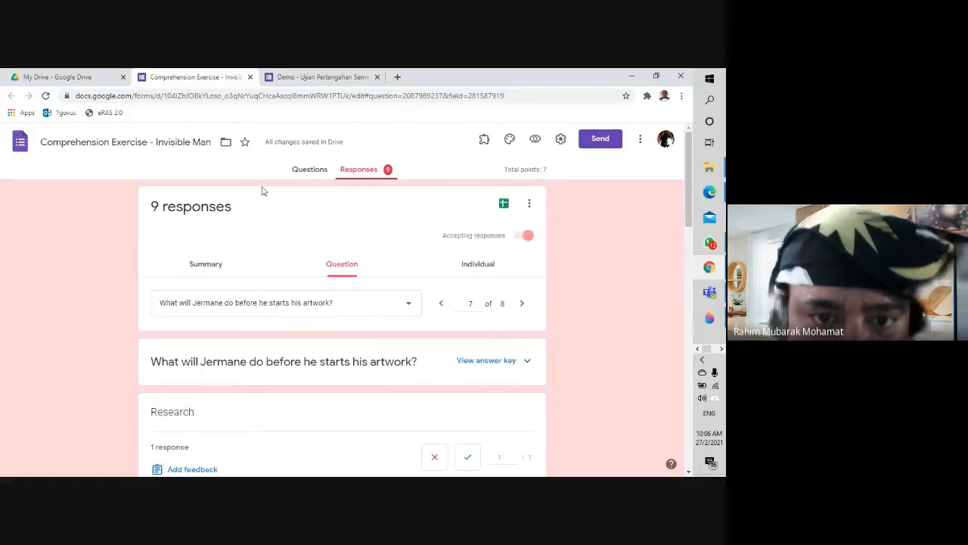
pyautogui.click(306, 169)
pyautogui.scroll(-20, 274, 371)
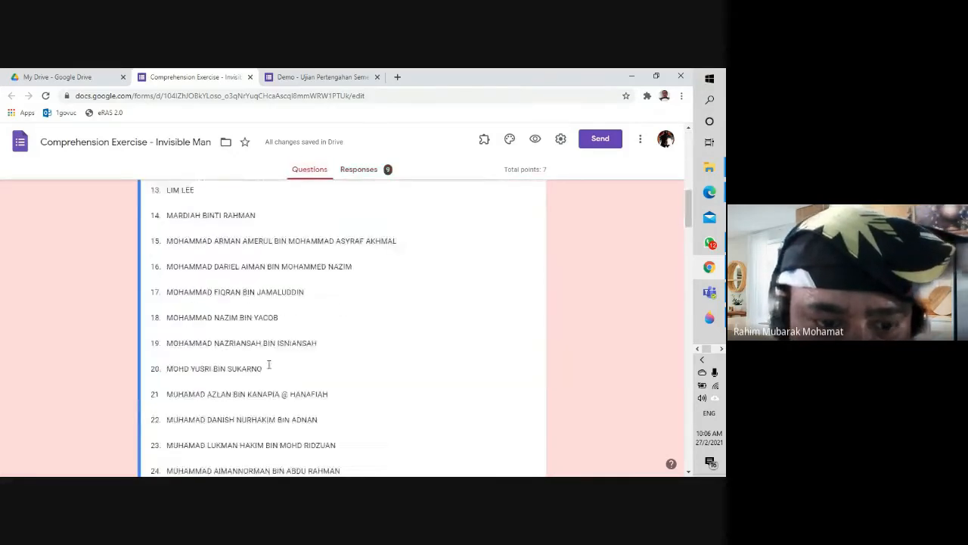
pyautogui.scroll(-5, 274, 370)
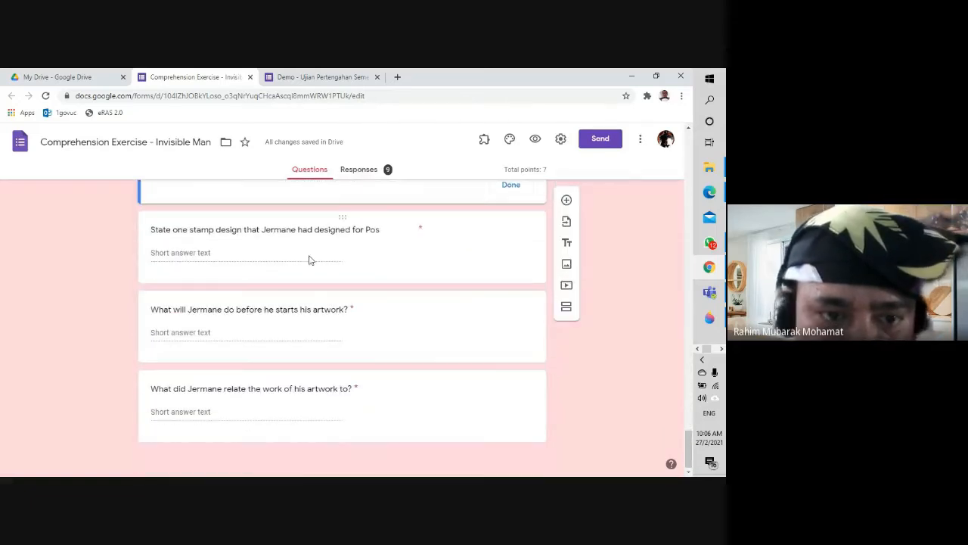
# Step: Open the last artwork question's answer key showing its two 'Bringing an orchestra of musicians…' answers
pyautogui.click(358, 248)
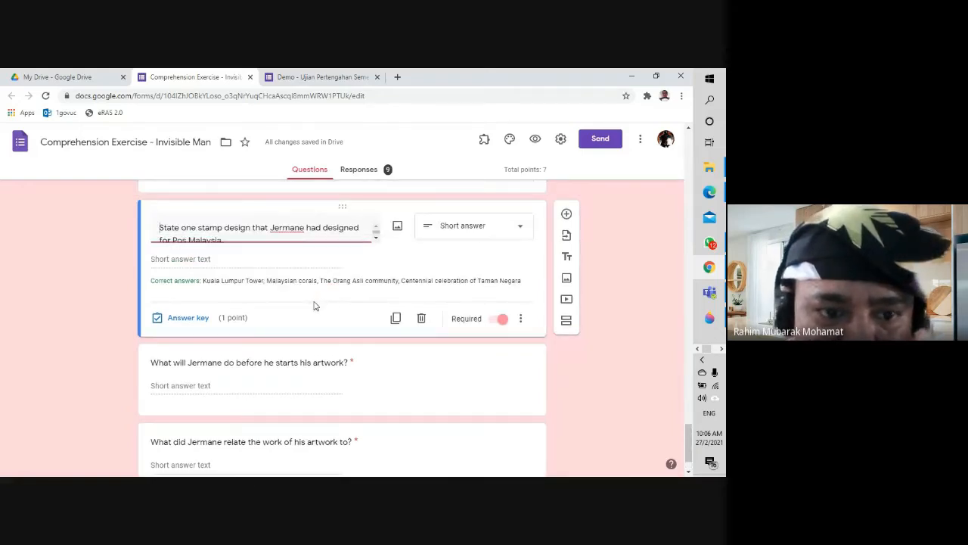
pyautogui.click(292, 379)
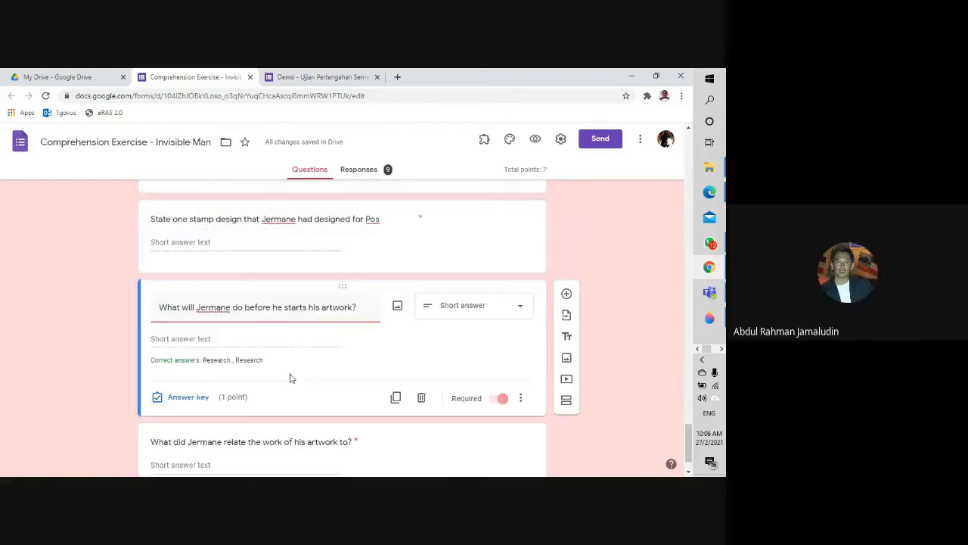
pyautogui.click(302, 412)
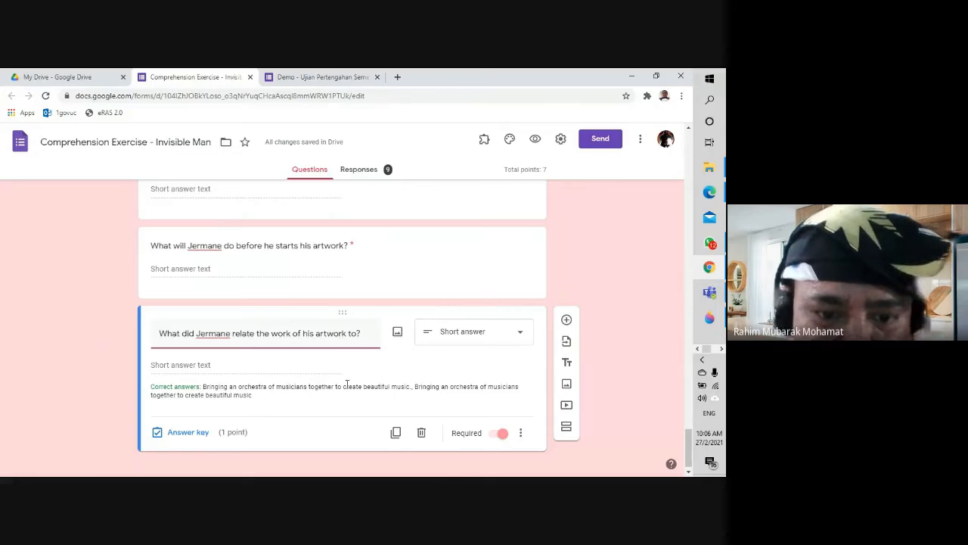
pyautogui.click(410, 388)
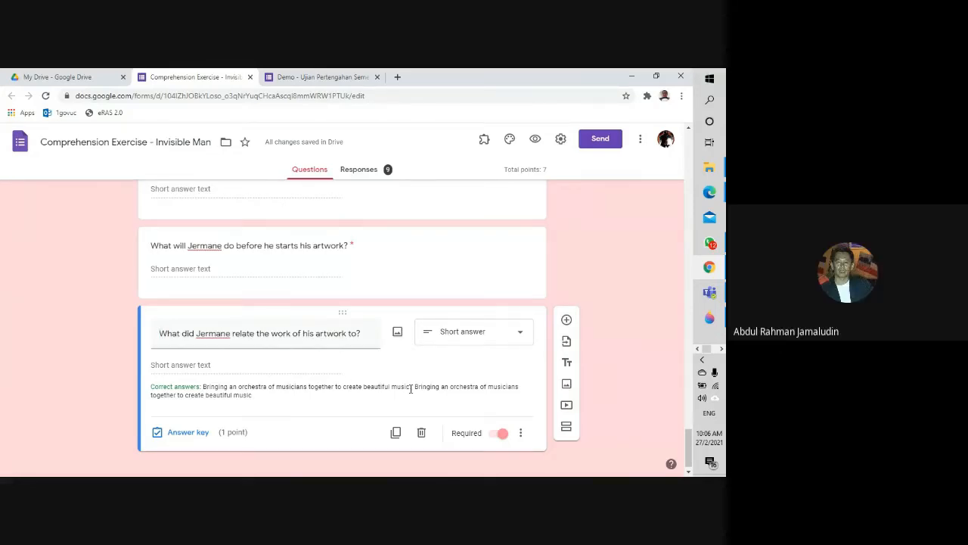
pyautogui.click(200, 434)
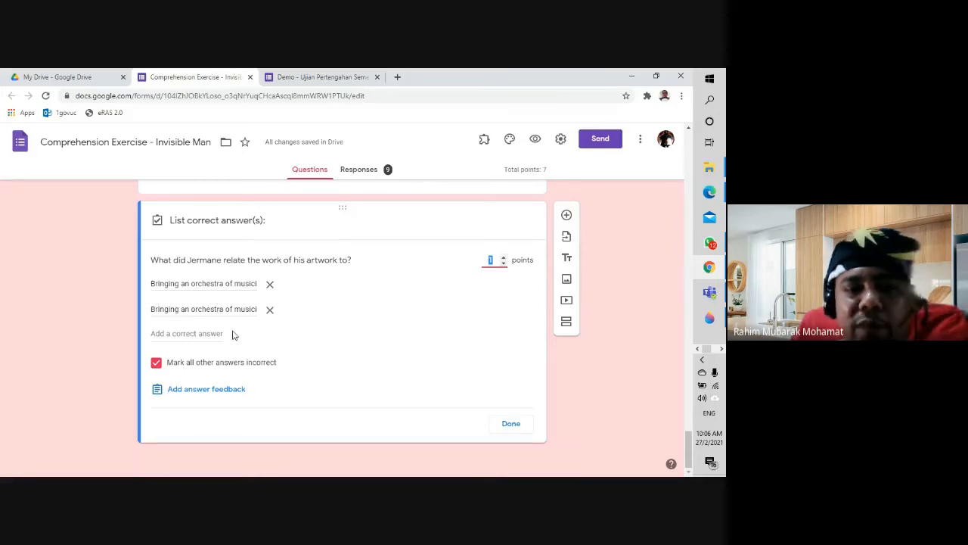
# Step: Show question 8's responses and its answer key to compare the 'bringing an orchestra musicians…' answer
pyautogui.click(367, 174)
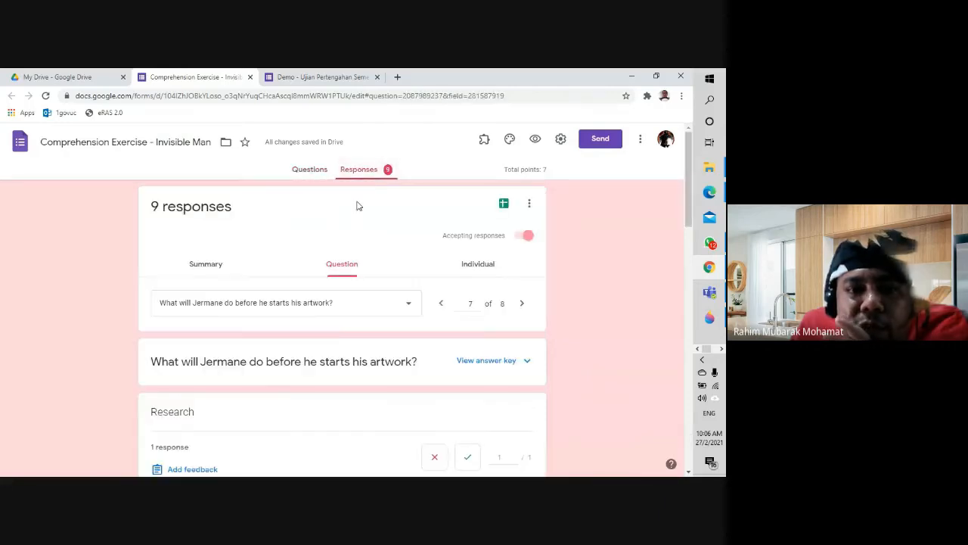
pyautogui.click(397, 306)
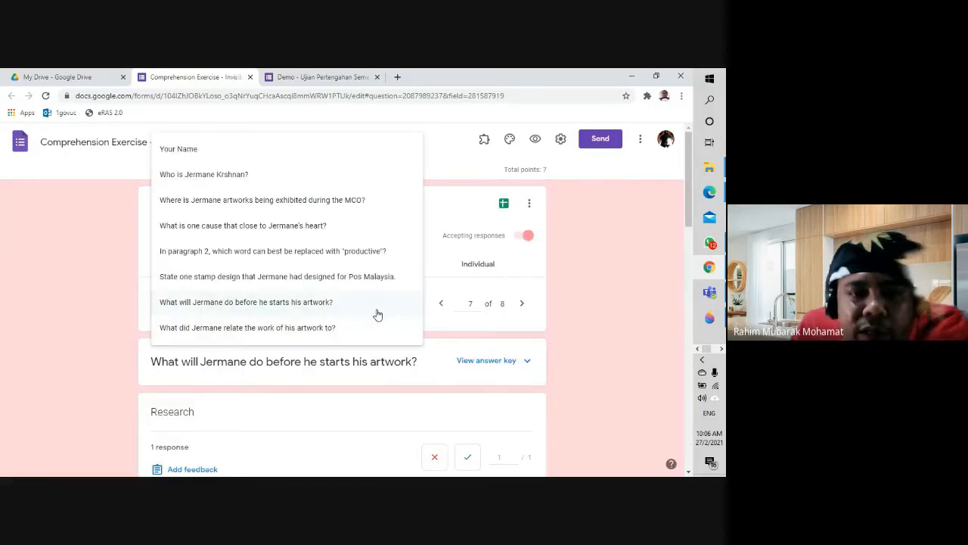
pyautogui.click(339, 333)
pyautogui.scroll(-3, 339, 336)
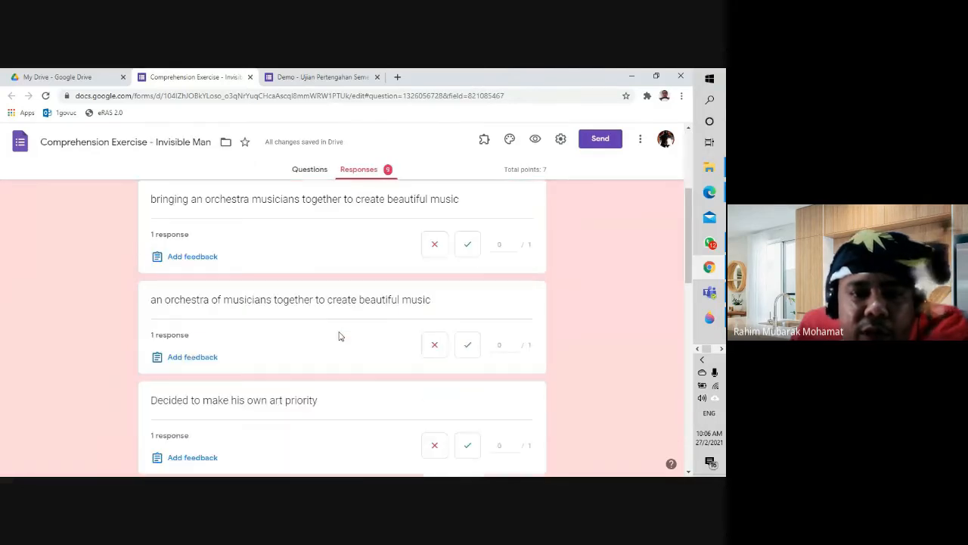
pyautogui.scroll(2, 224, 298)
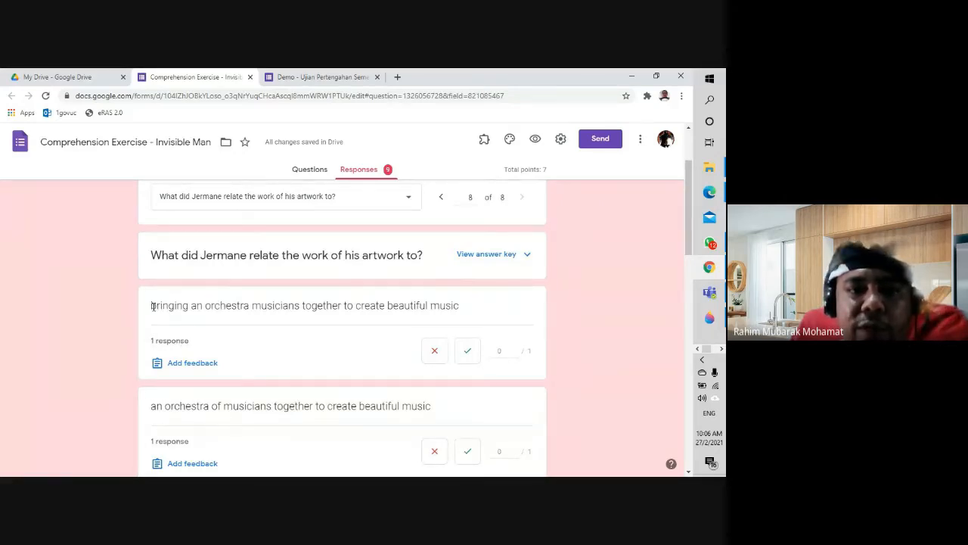
pyautogui.moveTo(152, 305); pyautogui.dragTo(459, 323)
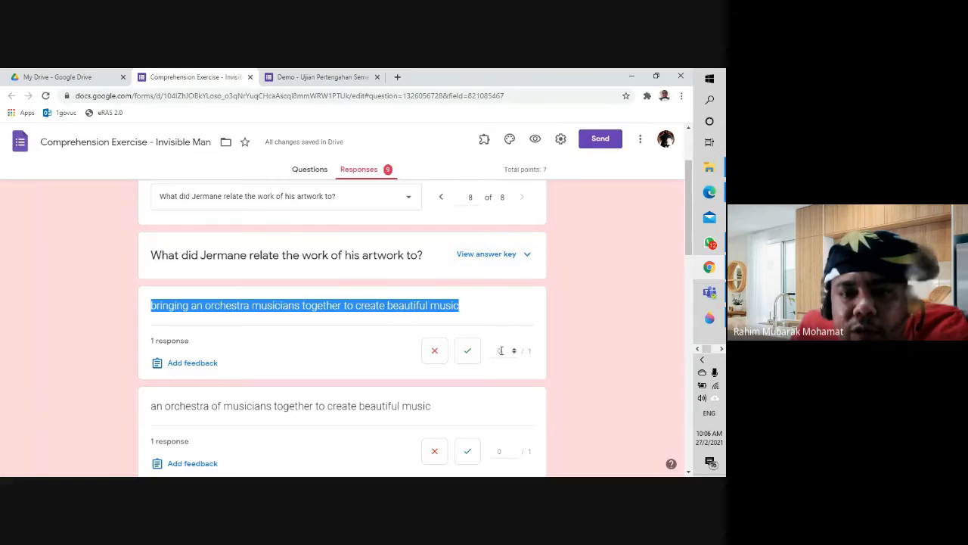
pyautogui.click(526, 259)
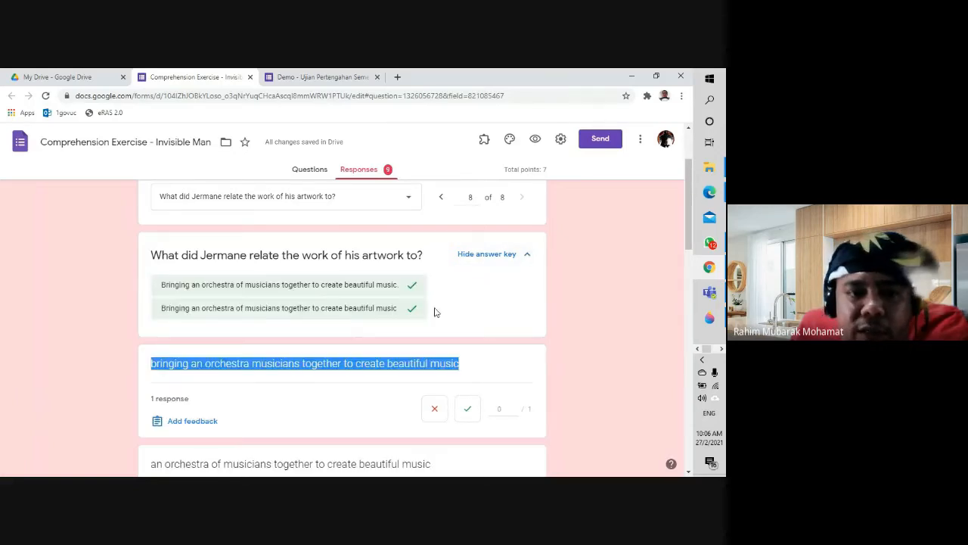
pyautogui.click(155, 367)
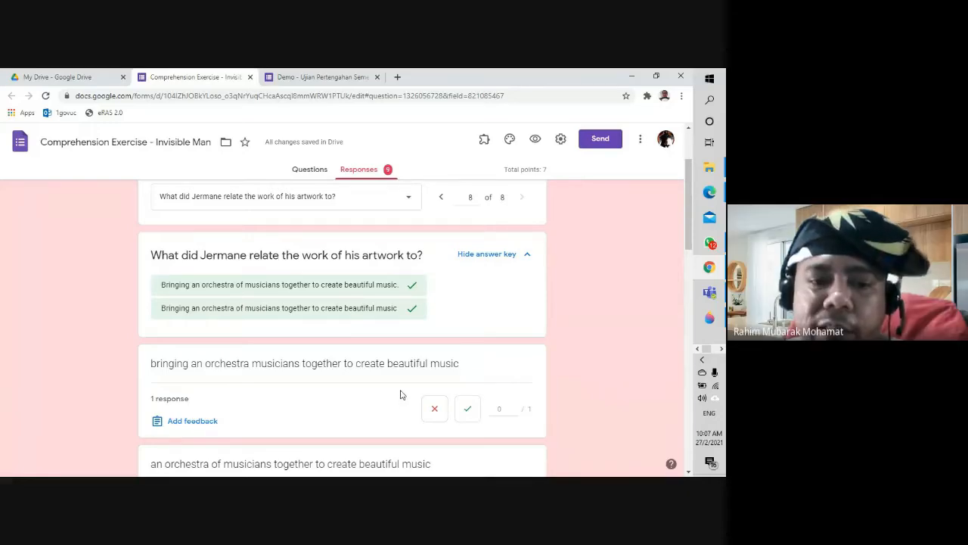
# Step: Mark the 'bringing an orchestra musicians…' response correct for 1/1 and scroll through the remaining responses
pyautogui.click(467, 408)
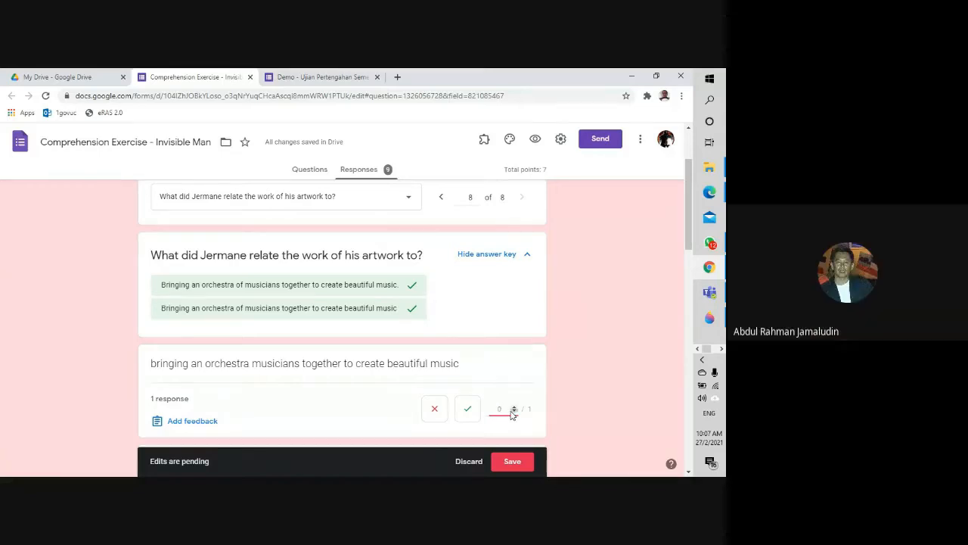
pyautogui.click(468, 409)
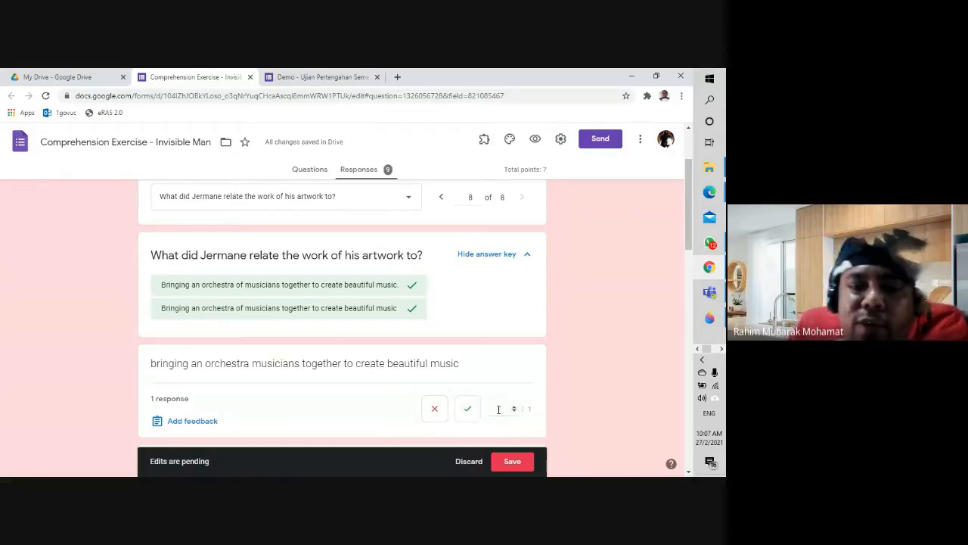
pyautogui.click(672, 398)
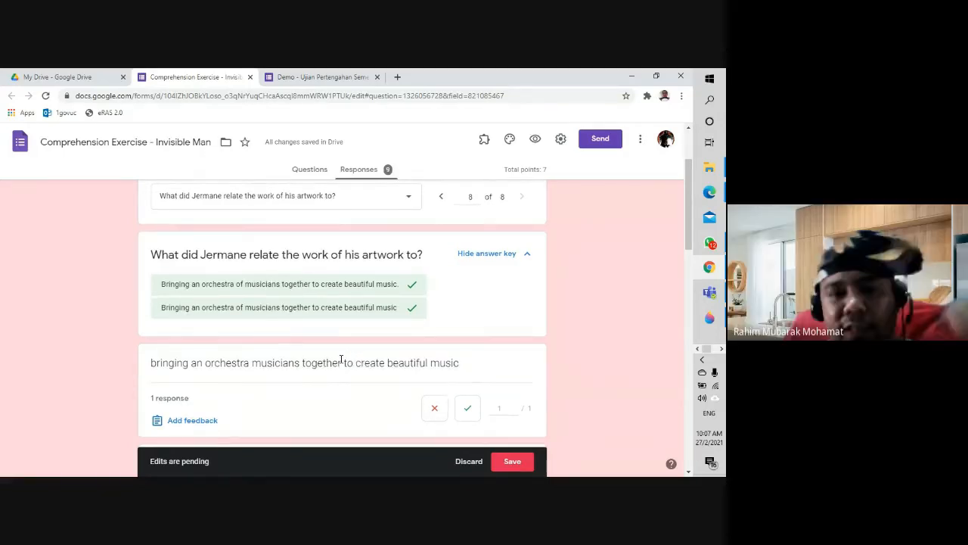
pyautogui.scroll(-2, 344, 360)
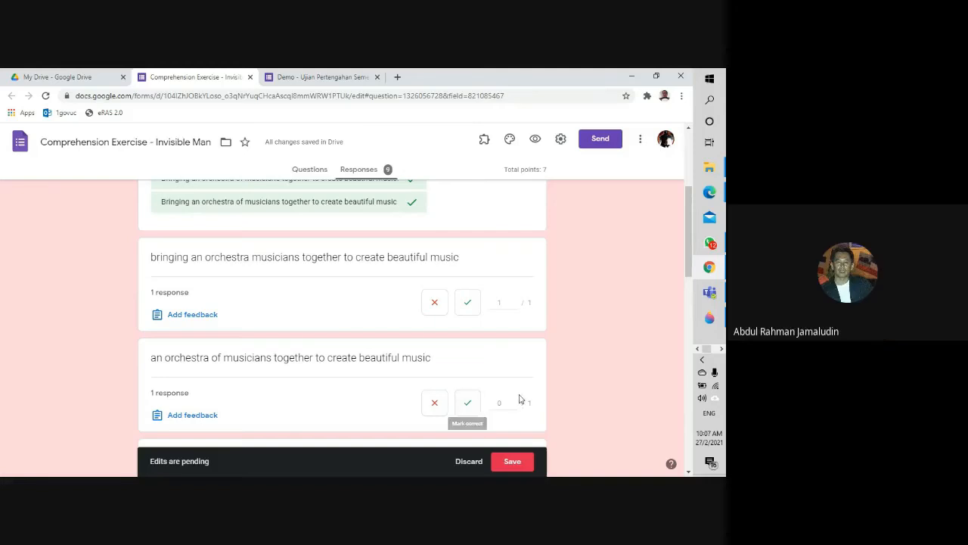
pyautogui.scroll(-3, 560, 400)
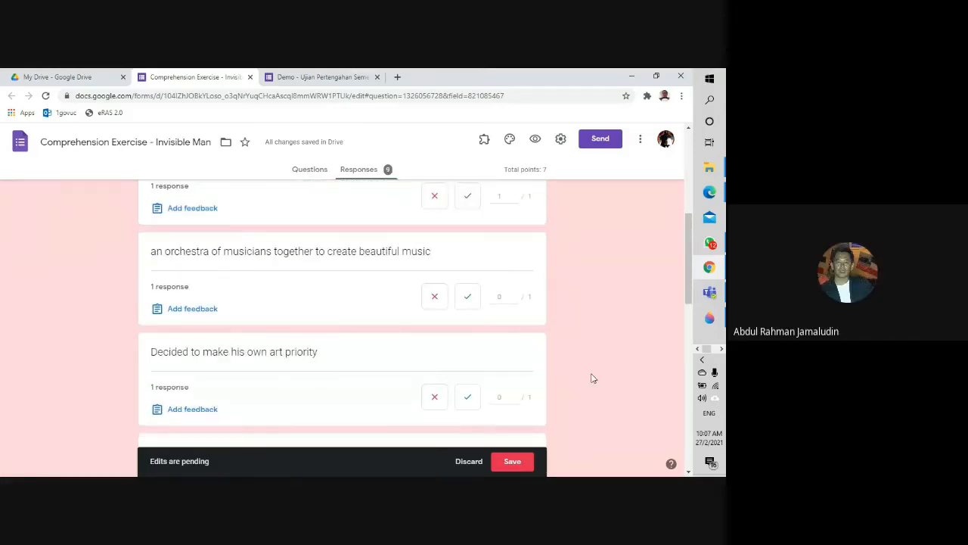
pyautogui.scroll(-3, 591, 378)
pyautogui.scroll(-3, 589, 381)
pyautogui.scroll(-5, 589, 381)
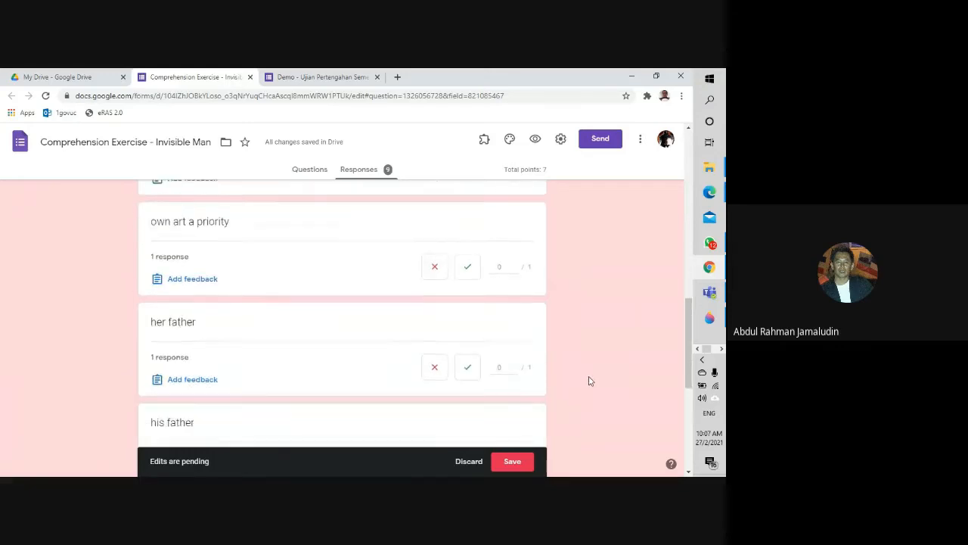
pyautogui.scroll(12, 590, 380)
pyautogui.scroll(3, 591, 380)
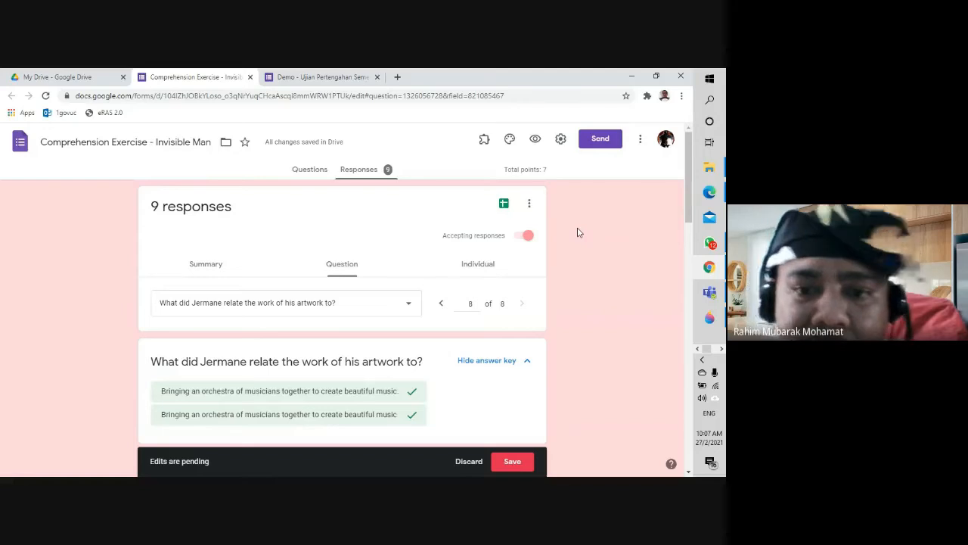
# Step: Stop accepting responses, save the pending regrading edits, and review the first individual response
pyautogui.click(527, 236)
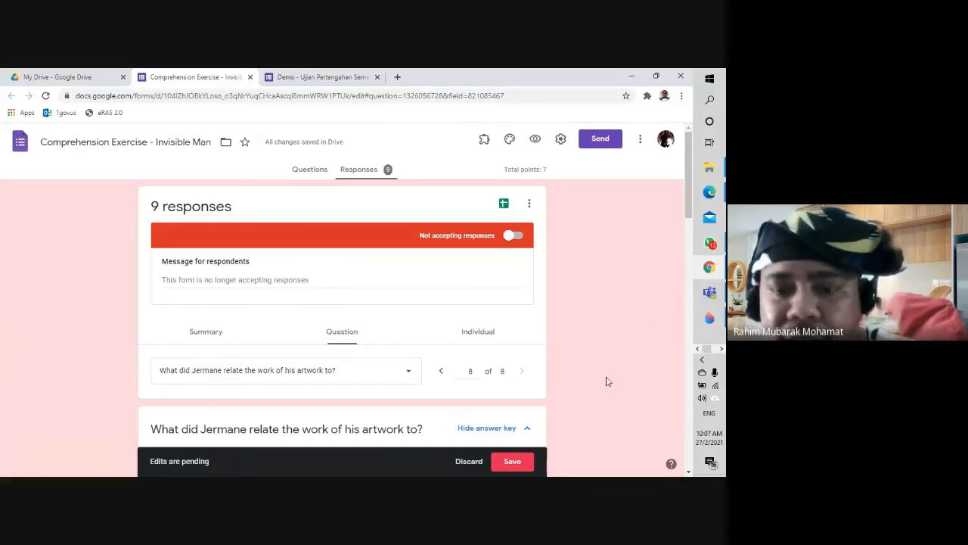
pyautogui.click(517, 463)
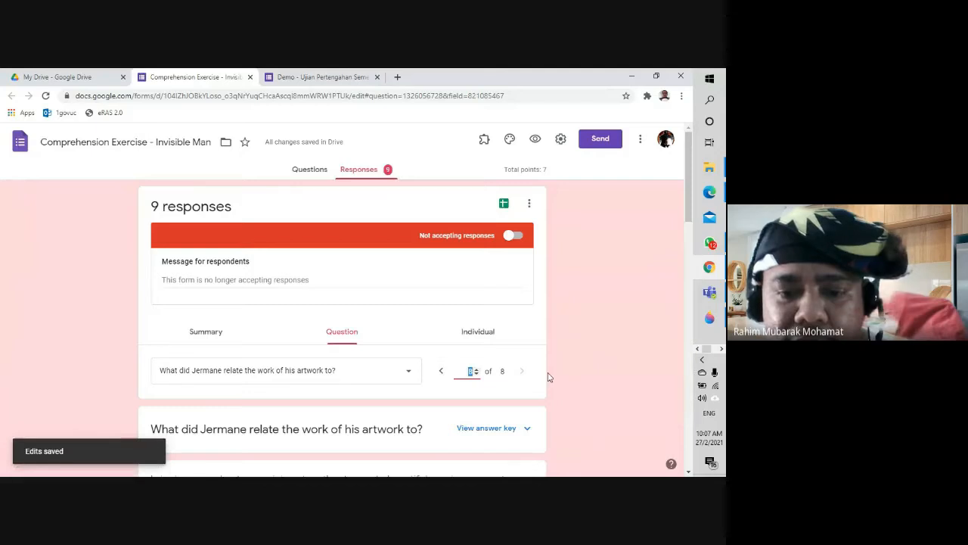
pyautogui.click(484, 337)
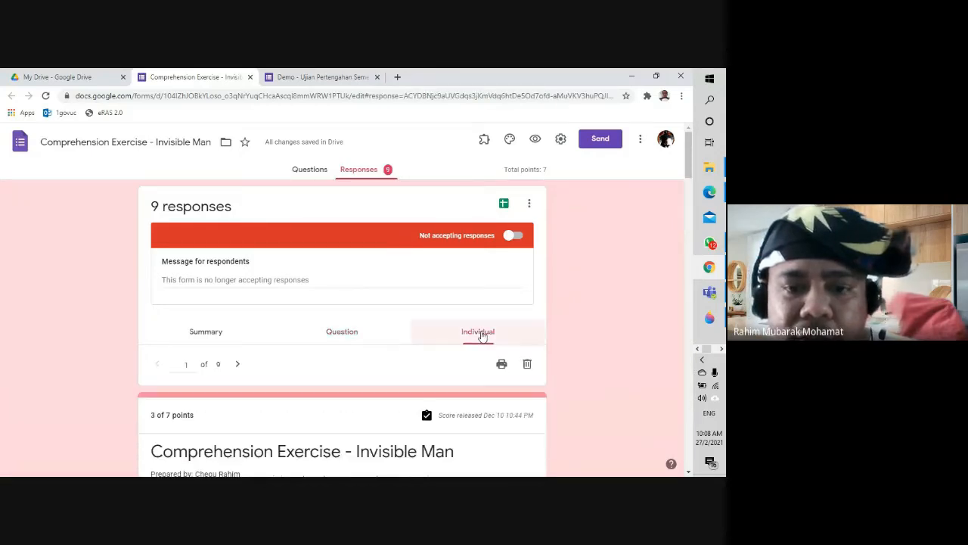
pyautogui.scroll(-2, 346, 336)
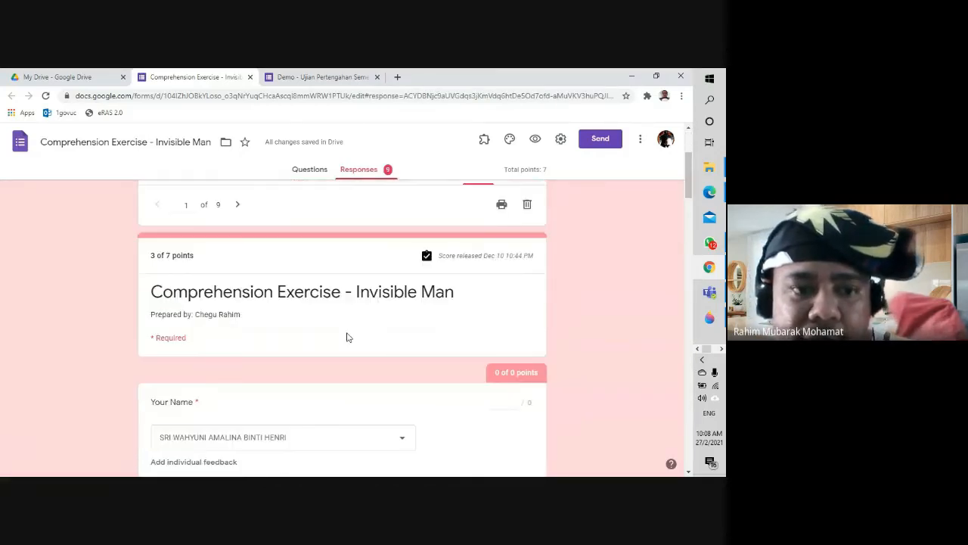
pyautogui.scroll(-3, 348, 337)
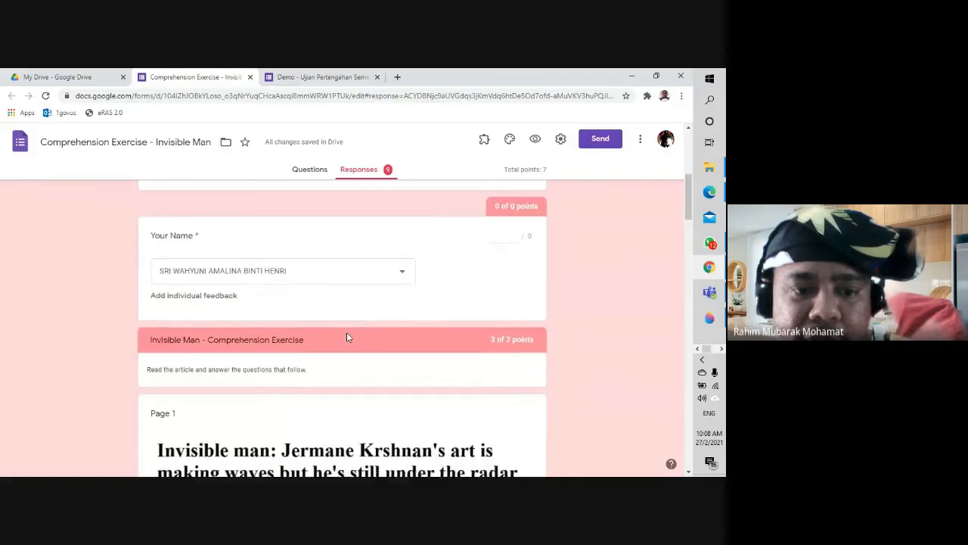
pyautogui.scroll(5, 348, 337)
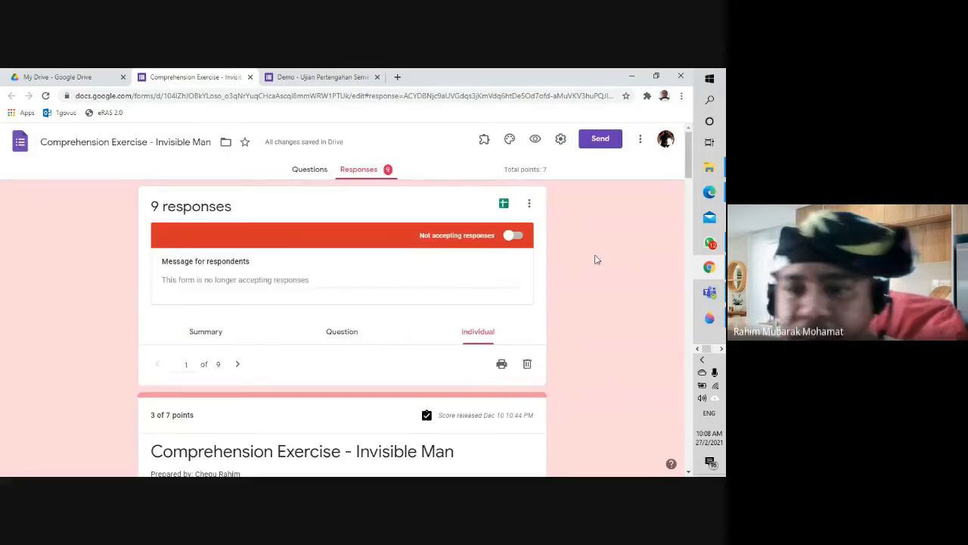
# Step: Bring the Google Meet call back to the front, still presenting to everyone
pyautogui.moveTo(709, 191)
pyautogui.click(655, 183)
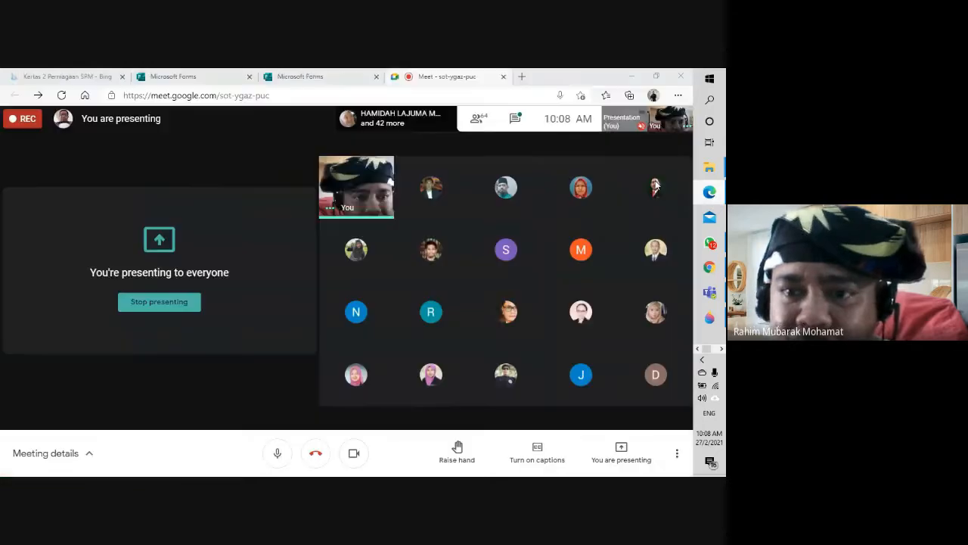
pyautogui.moveTo(431, 250)
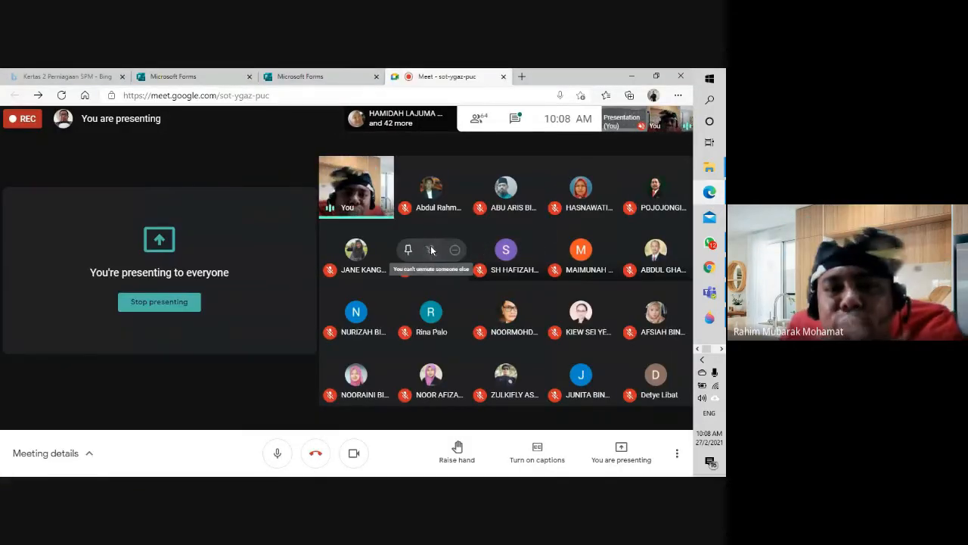
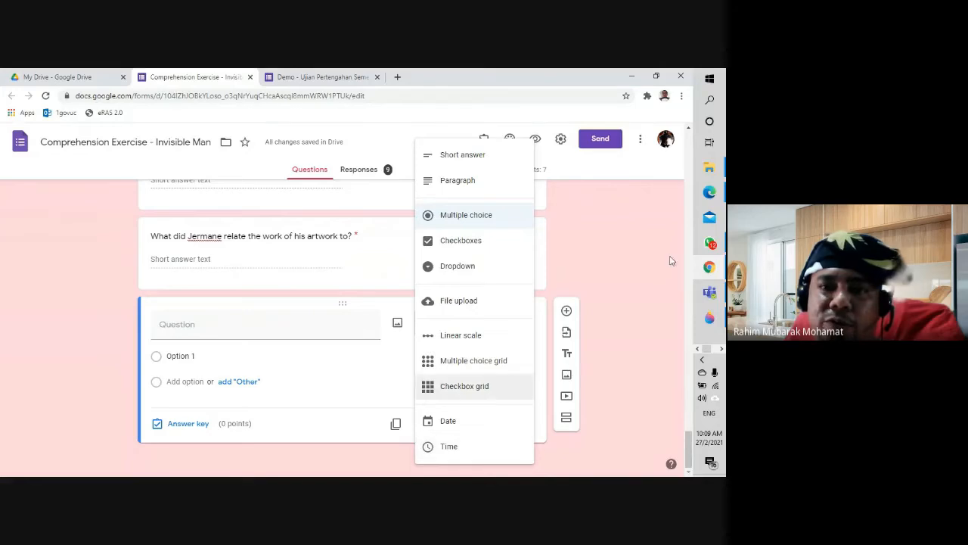
# Step: Switch to the other browser window holding the Microsoft Forms quiz
pyautogui.moveTo(711, 195)
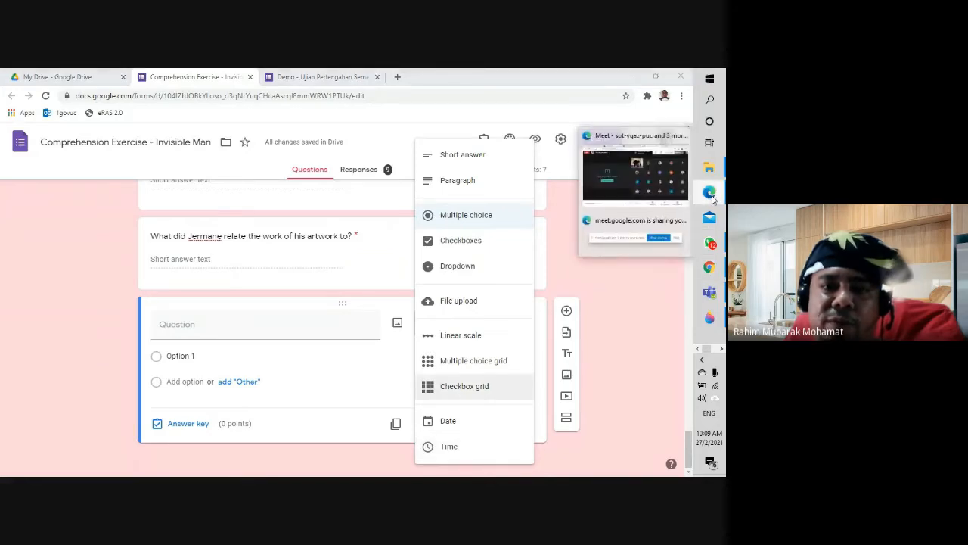
pyautogui.click(648, 175)
# Step: Add a new question at the end of 'Ujian Pertengahan Semester 1 2021', expand the extra question types, then go back to Chrome
pyautogui.click(319, 81)
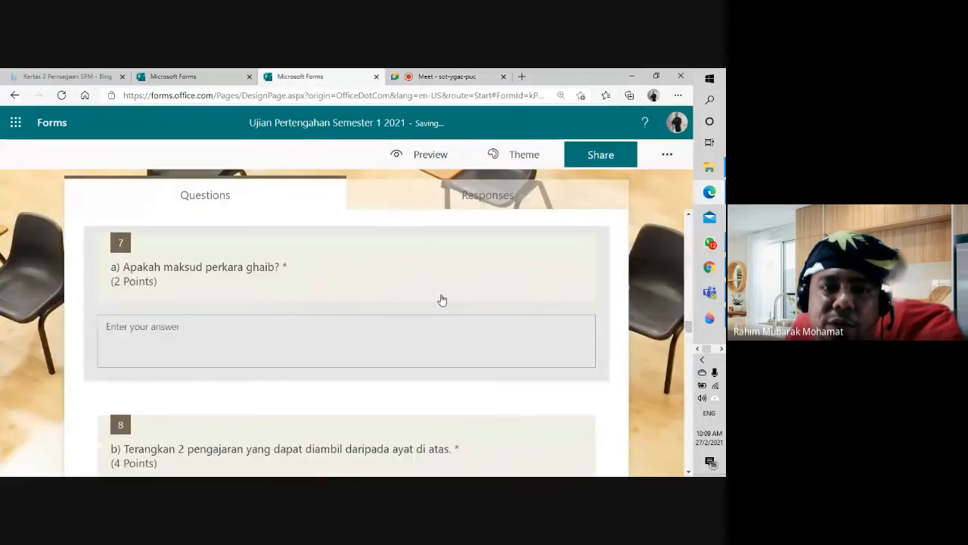
pyautogui.scroll(-20, 442, 300)
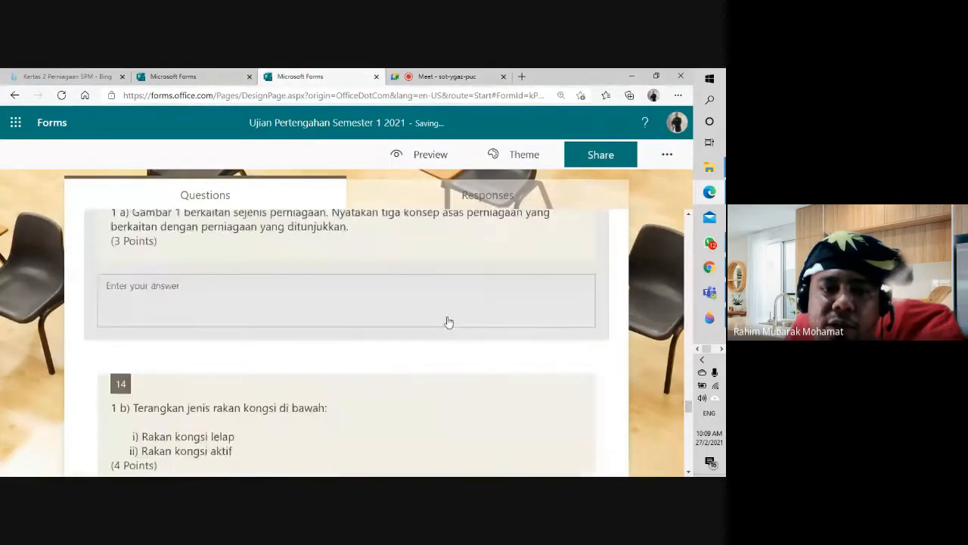
pyautogui.scroll(-15, 448, 322)
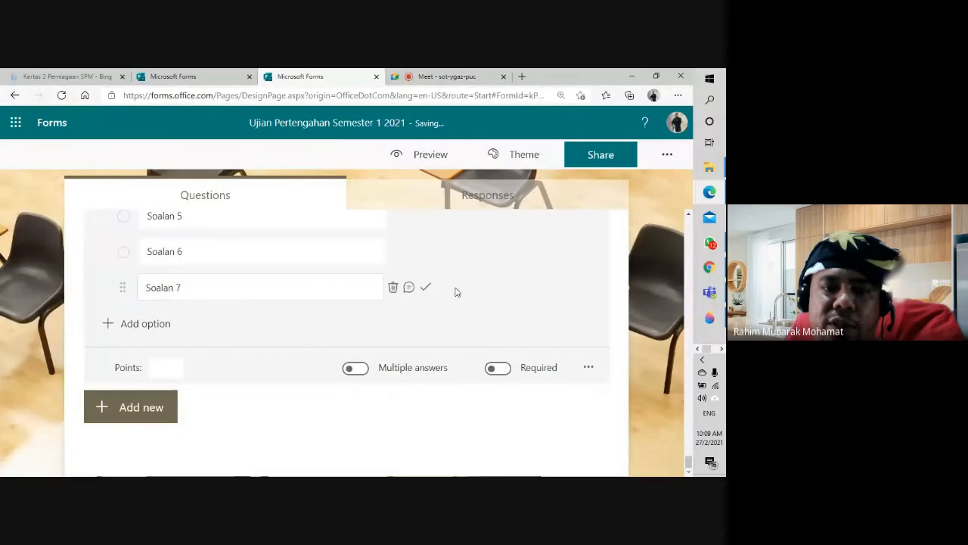
pyautogui.click(157, 410)
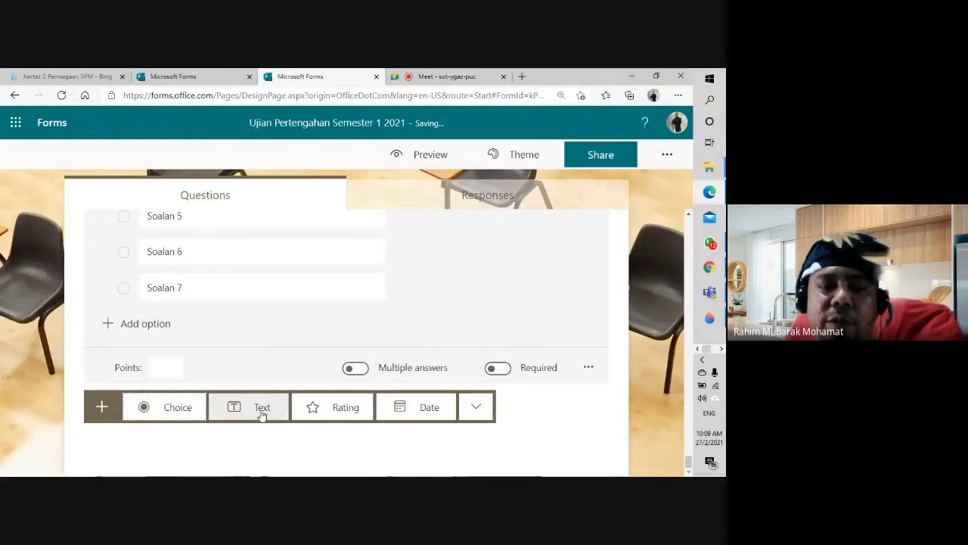
pyautogui.click(474, 407)
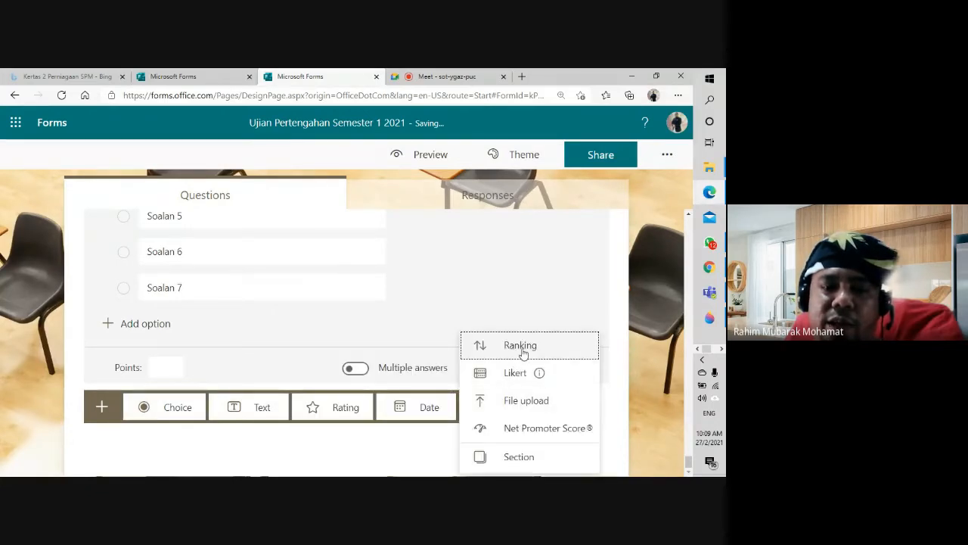
pyautogui.click(707, 274)
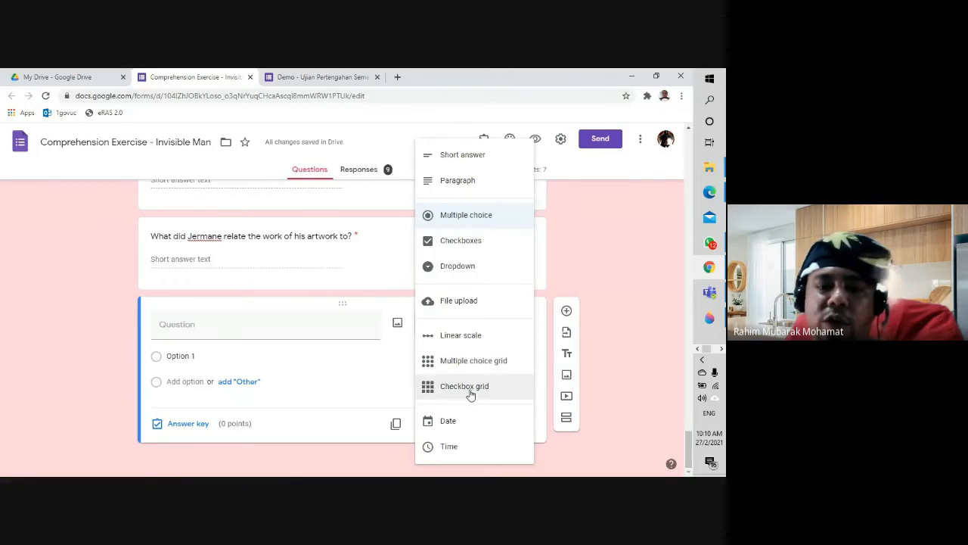
# Step: Close the type list, leaving the blank question as multiple choice, and scroll back to the form's top
pyautogui.click(598, 274)
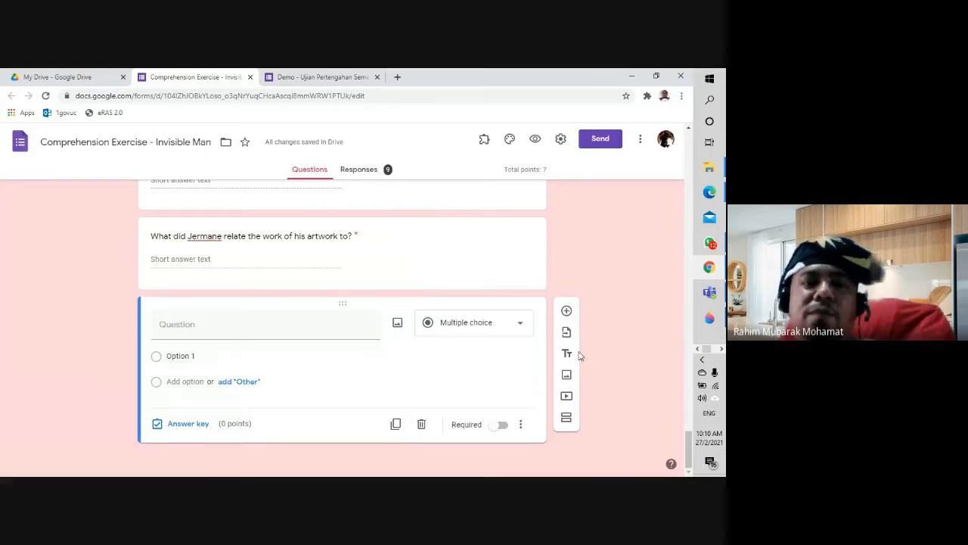
pyautogui.scroll(20, 458, 333)
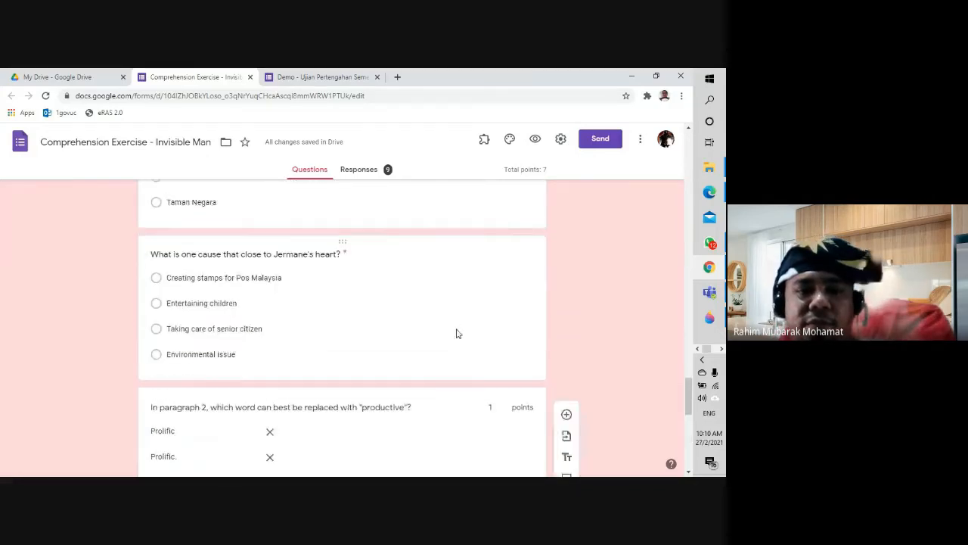
pyautogui.scroll(15, 458, 337)
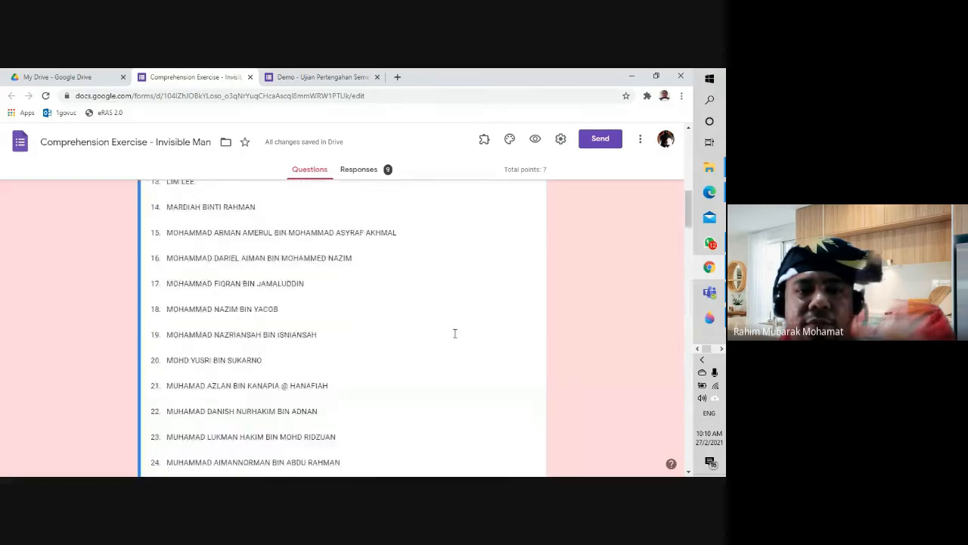
# Step: Go to the Google Forms home page and scroll up and down through the Recent forms list
pyautogui.click(23, 149)
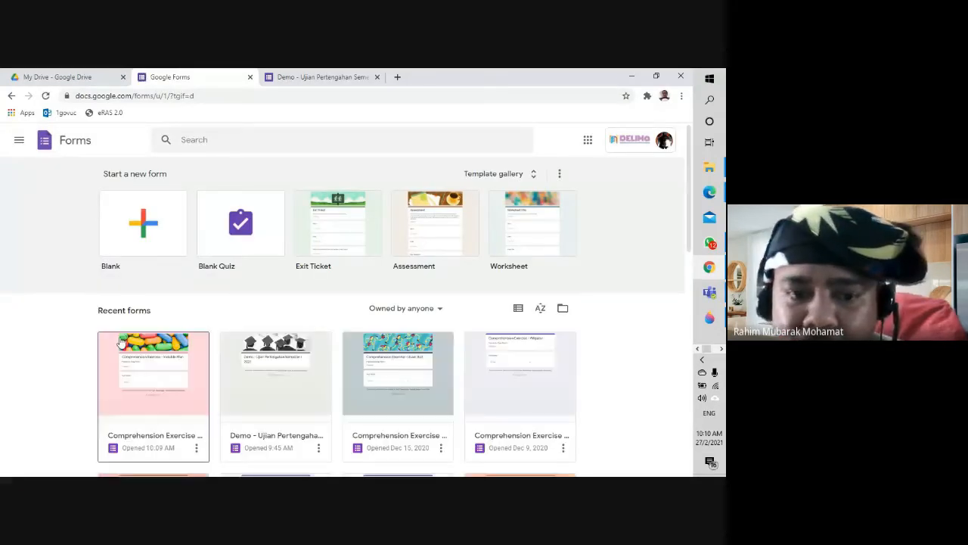
pyautogui.scroll(-2, 121, 342)
pyautogui.scroll(1, 118, 342)
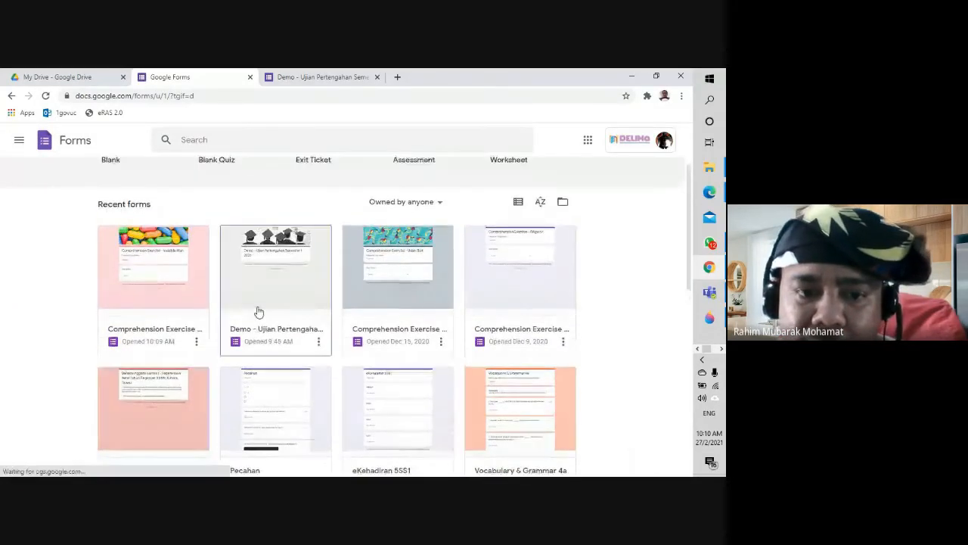
pyautogui.scroll(-3, 257, 312)
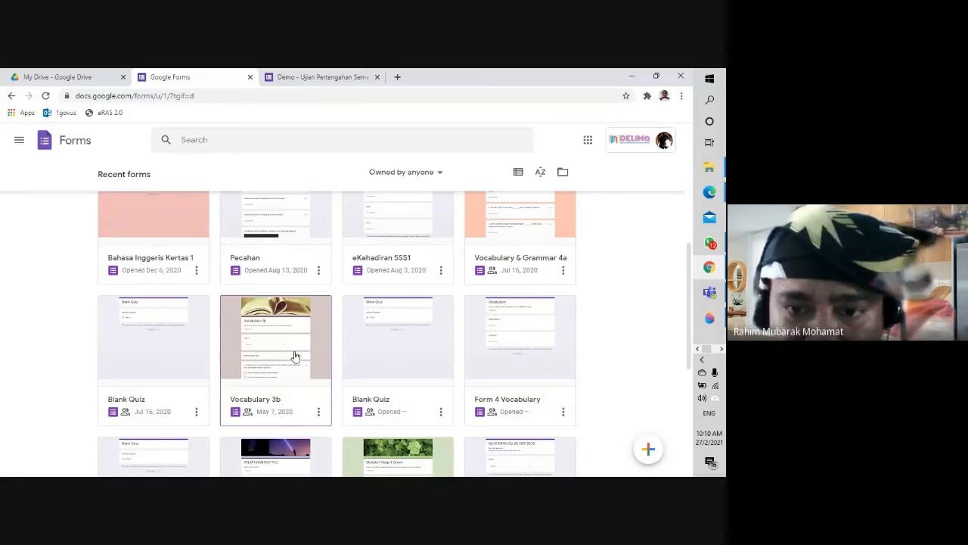
pyautogui.scroll(-3, 295, 355)
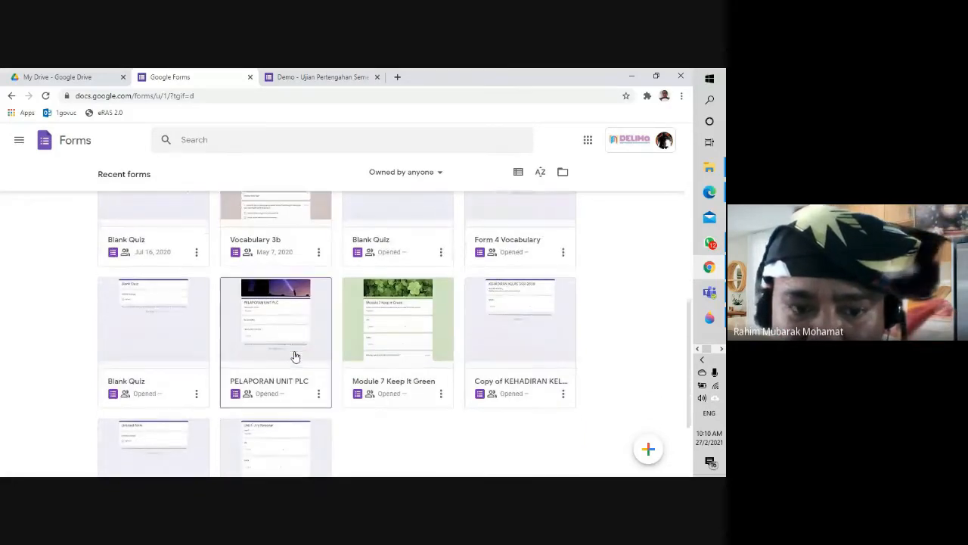
pyautogui.scroll(-2, 295, 355)
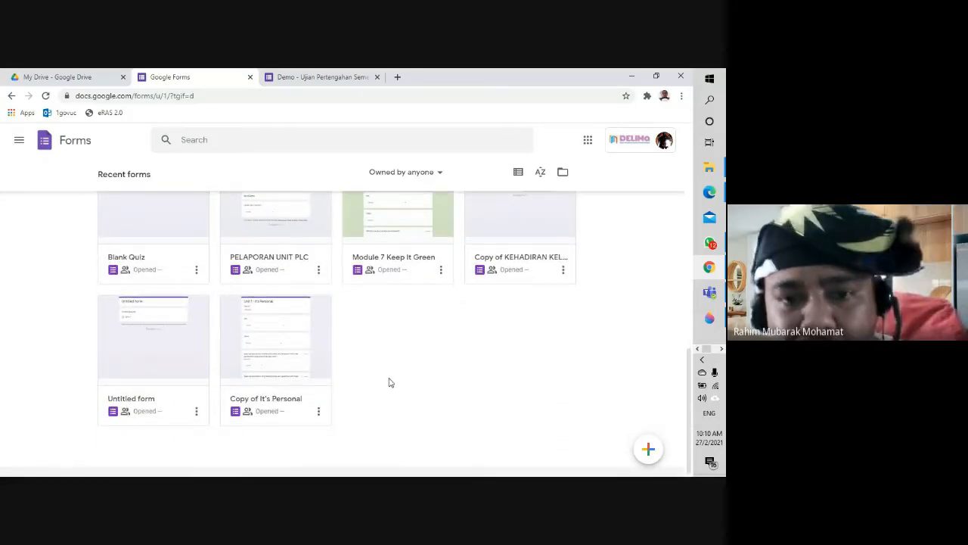
pyautogui.scroll(2, 401, 378)
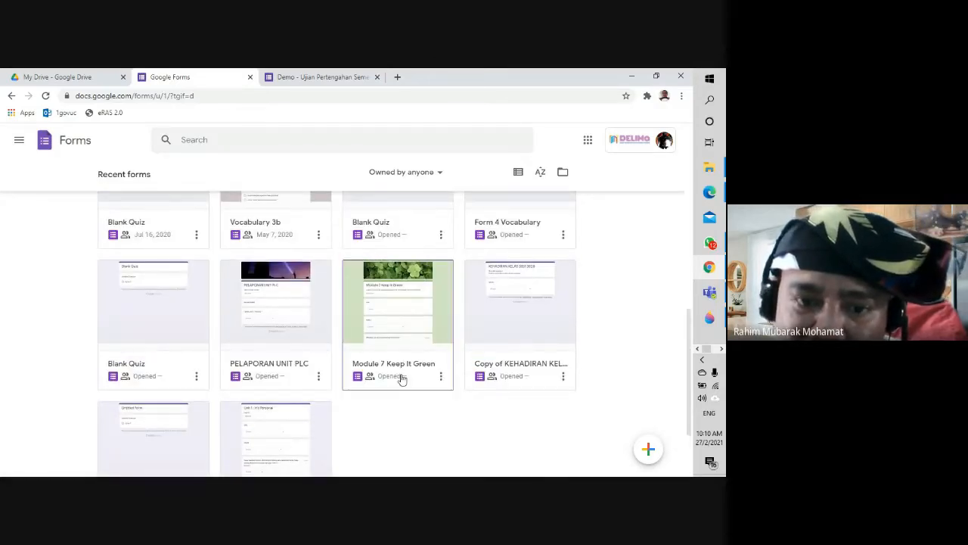
pyautogui.scroll(4, 402, 378)
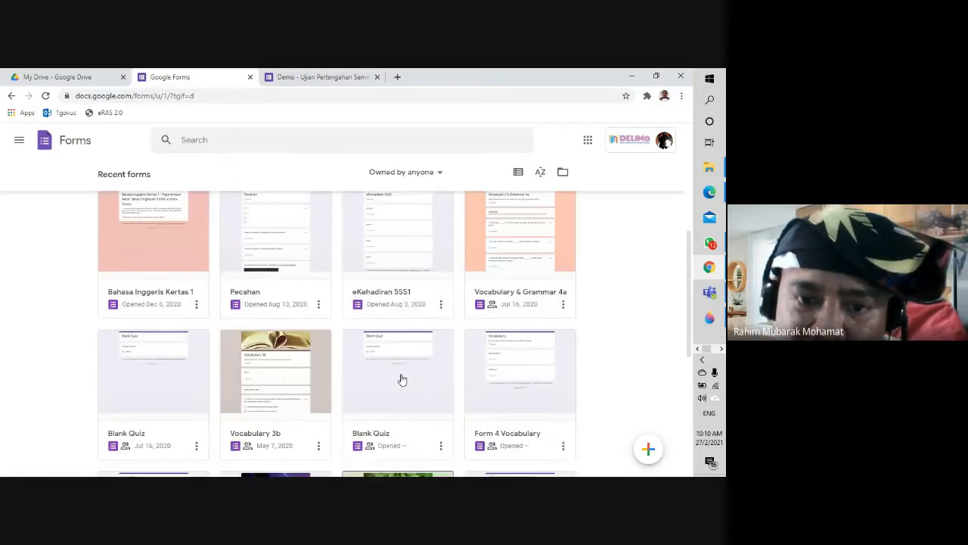
pyautogui.scroll(3, 401, 378)
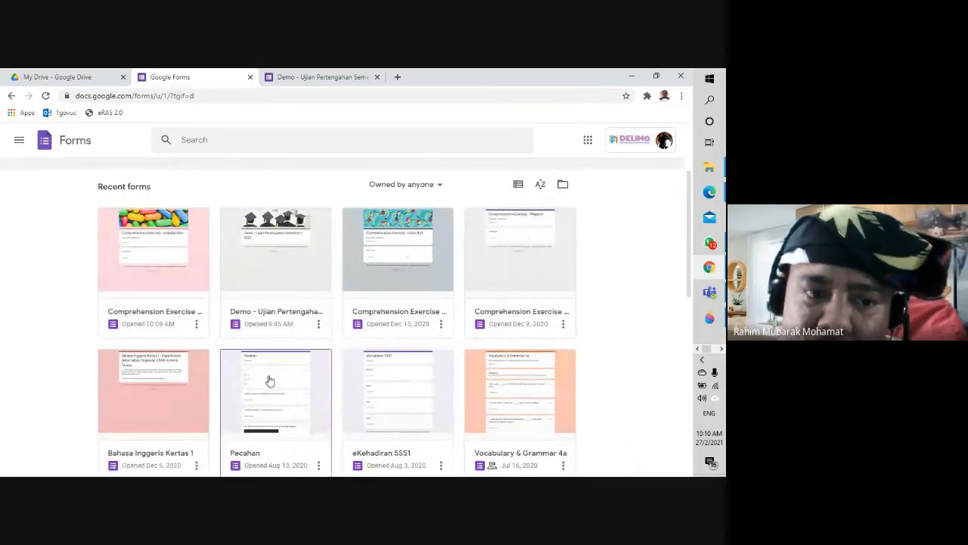
pyautogui.scroll(-1, 189, 387)
pyautogui.scroll(-1, 189, 386)
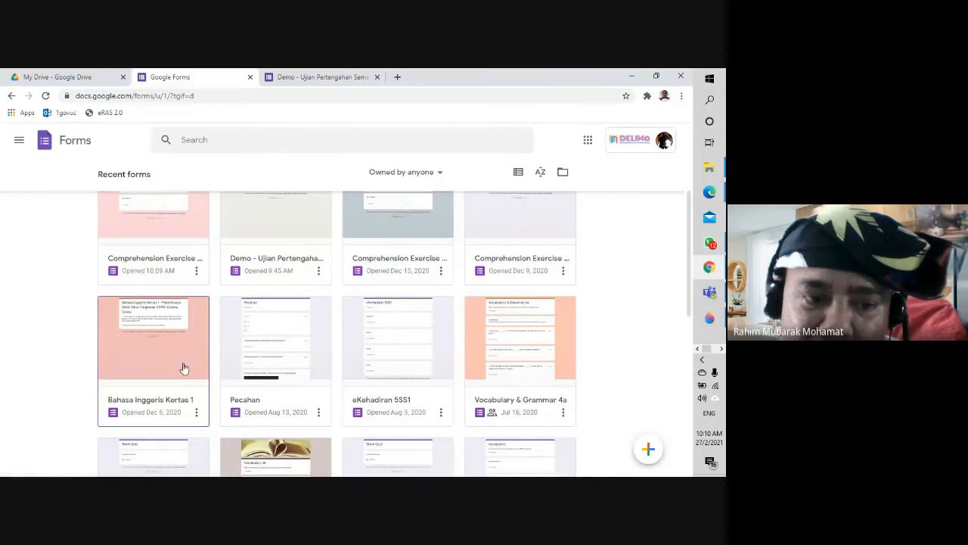
pyautogui.scroll(5, 180, 362)
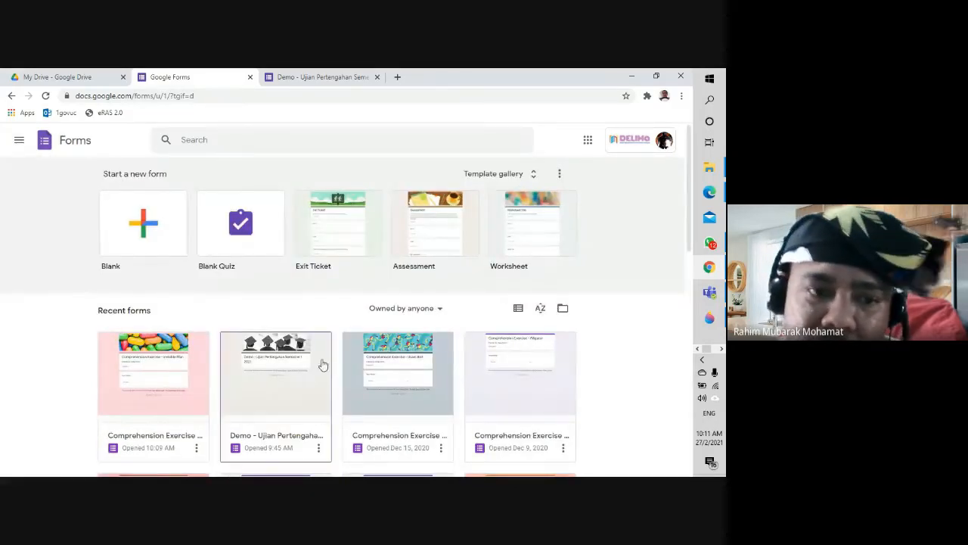
pyautogui.scroll(-2, 298, 368)
pyautogui.scroll(-4, 298, 368)
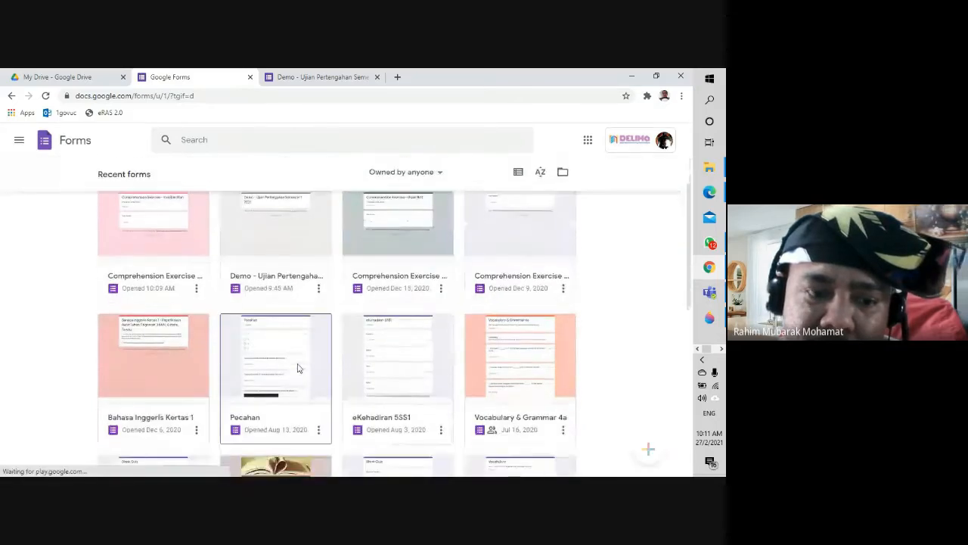
pyautogui.click(163, 339)
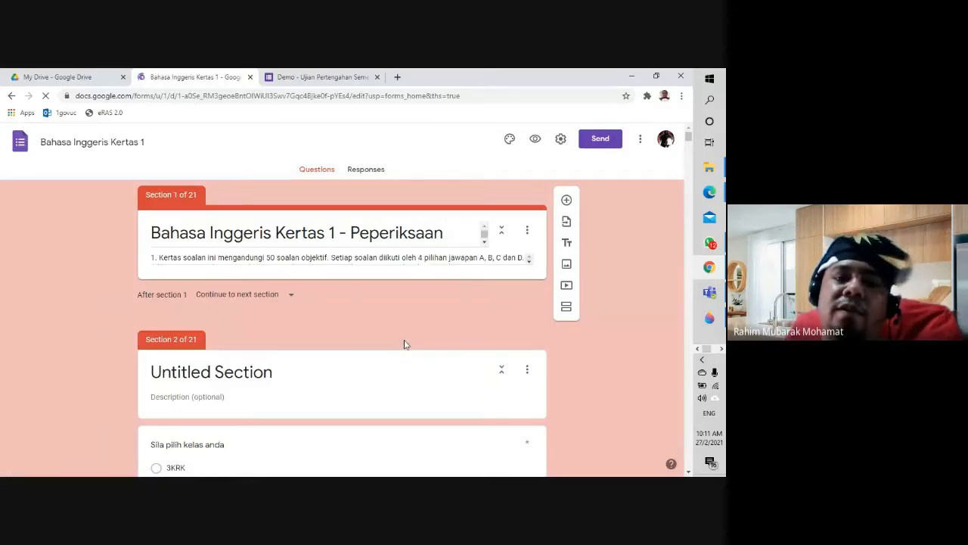
pyautogui.scroll(-15, 404, 344)
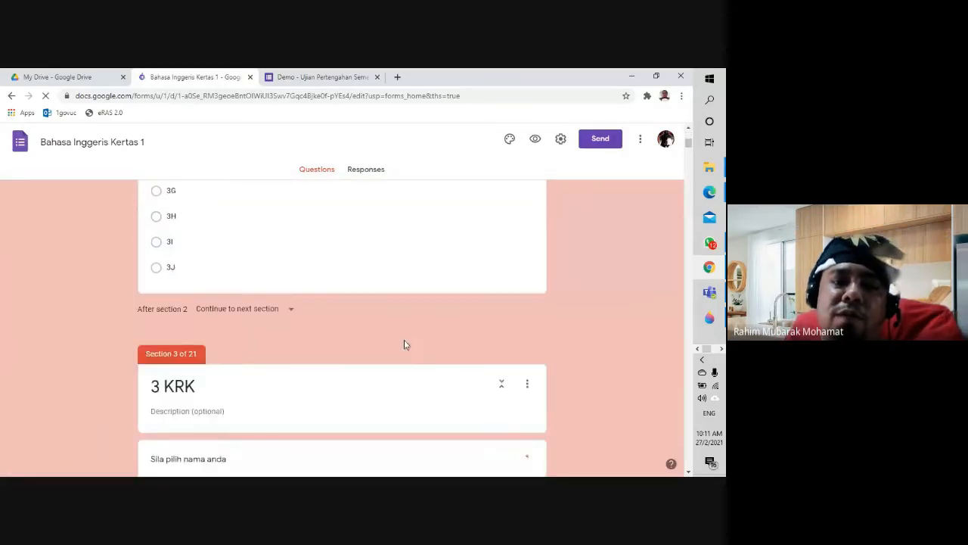
pyautogui.scroll(10, 405, 347)
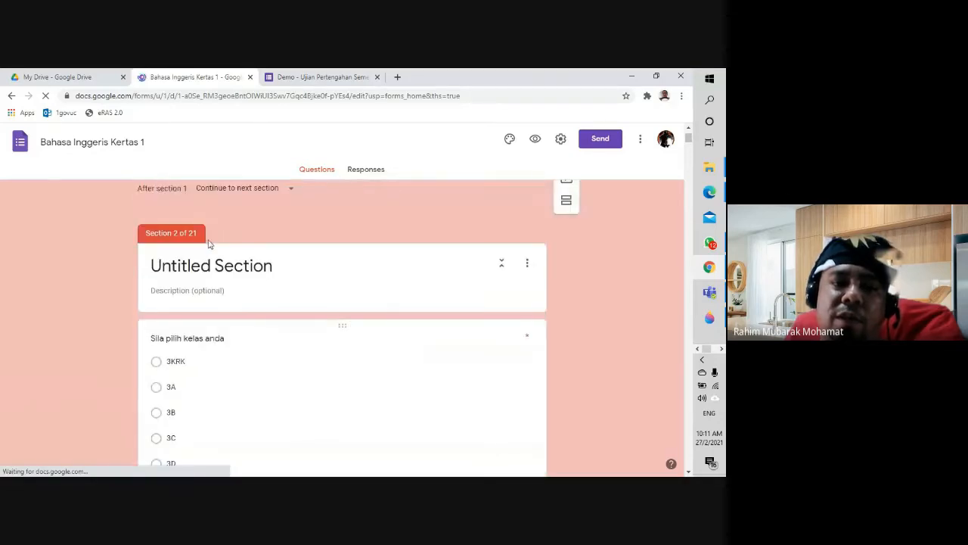
pyautogui.scroll(-2, 252, 350)
pyautogui.scroll(1, 246, 343)
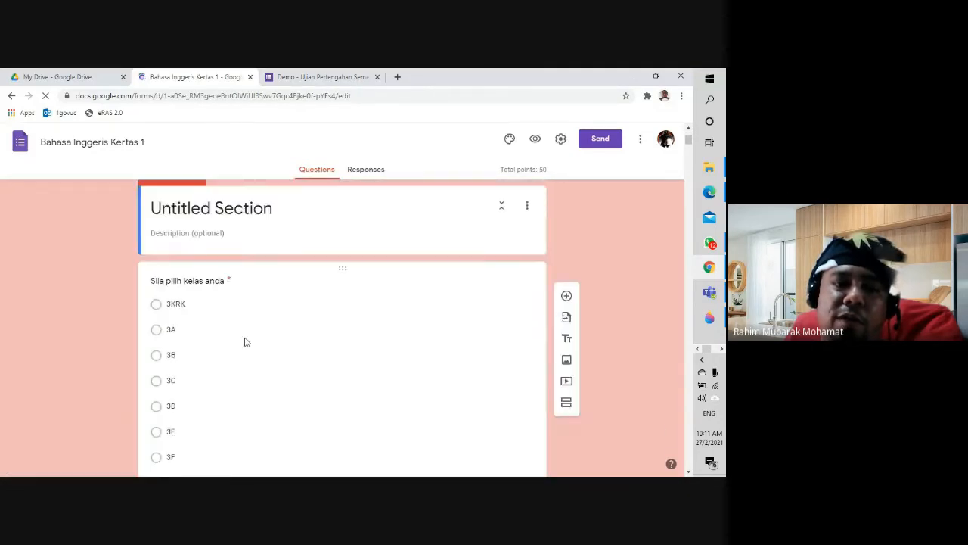
pyautogui.scroll(1, 244, 342)
pyautogui.scroll(-7, 189, 351)
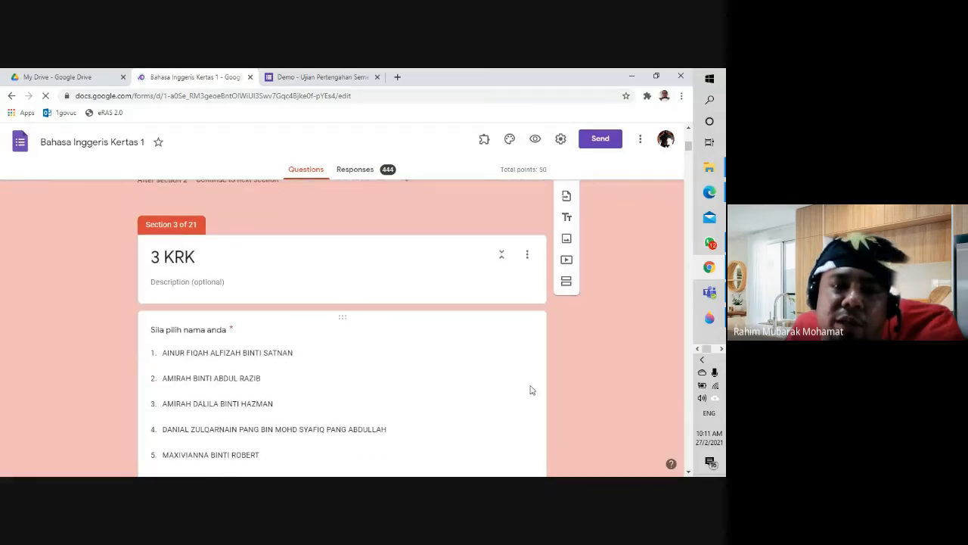
pyautogui.scroll(-9, 575, 380)
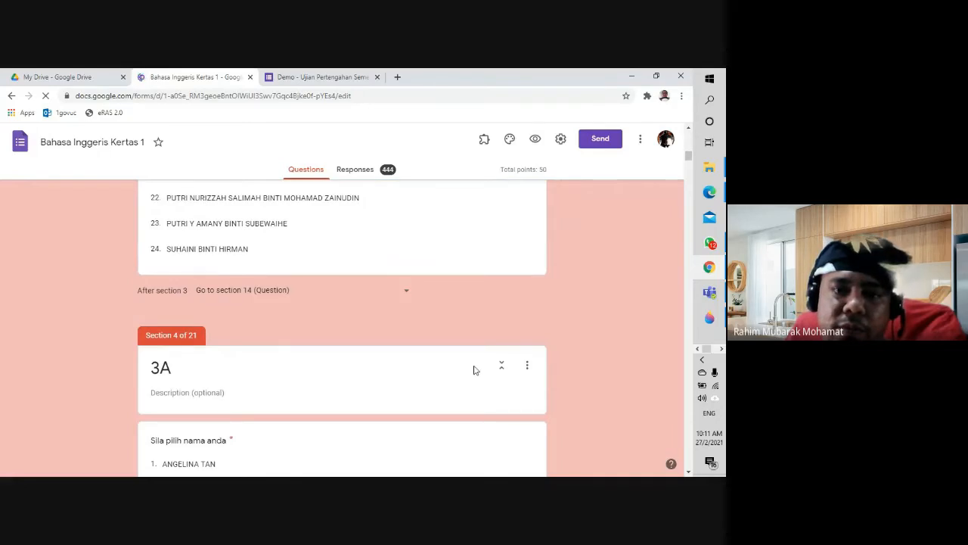
pyautogui.scroll(-1, 475, 370)
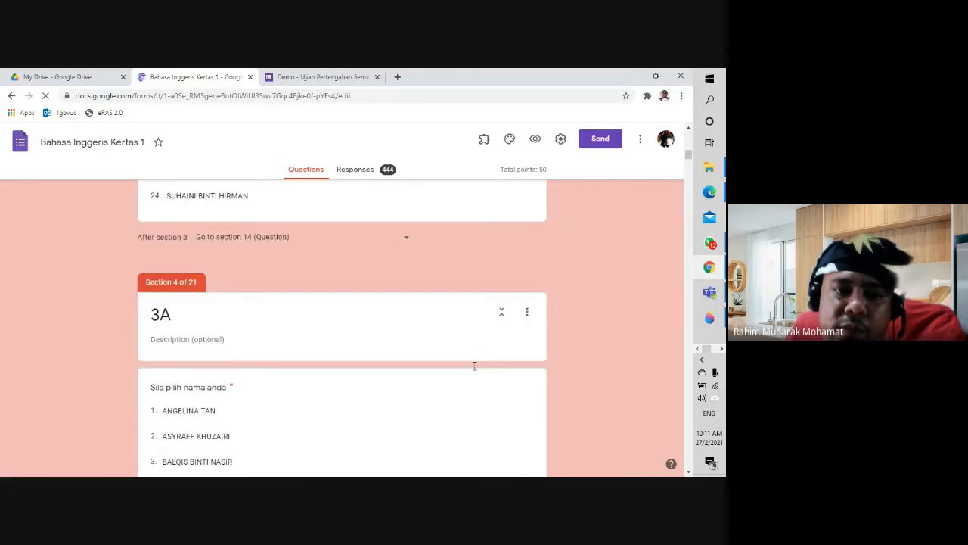
pyautogui.scroll(-2, 474, 370)
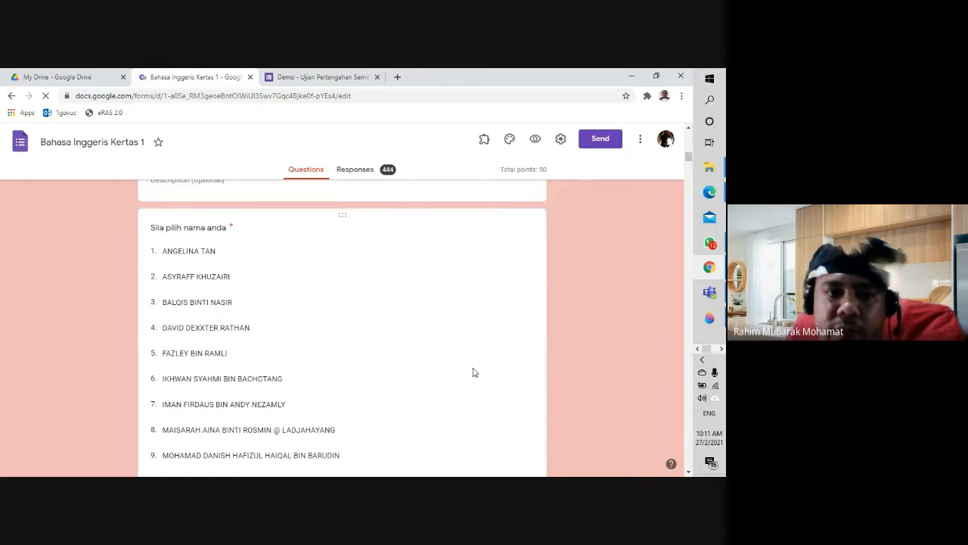
pyautogui.scroll(-15, 474, 372)
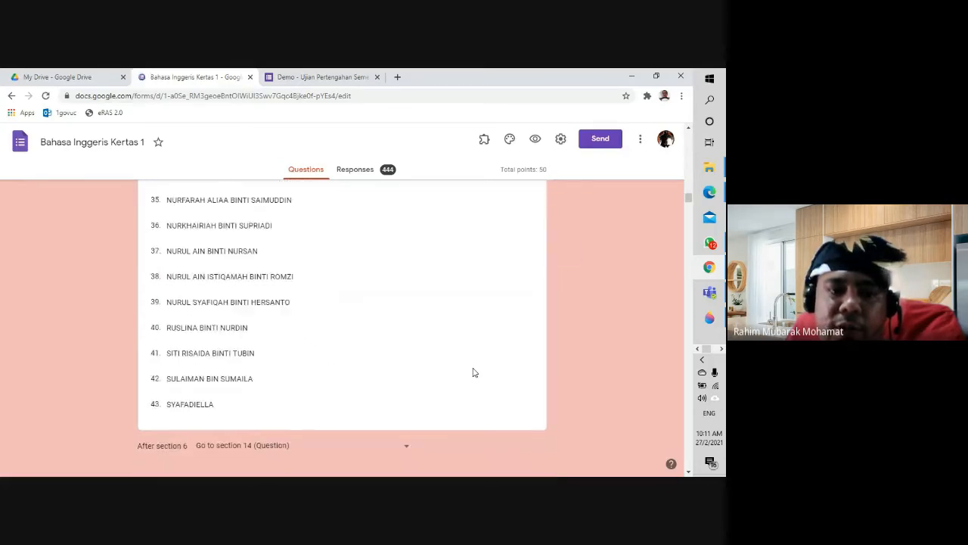
pyautogui.scroll(-12, 474, 372)
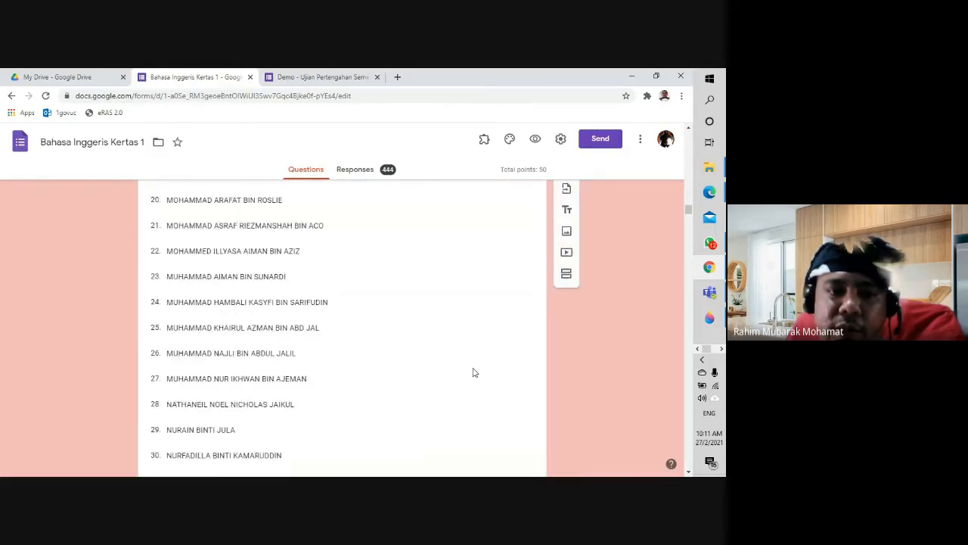
pyautogui.scroll(-15, 474, 372)
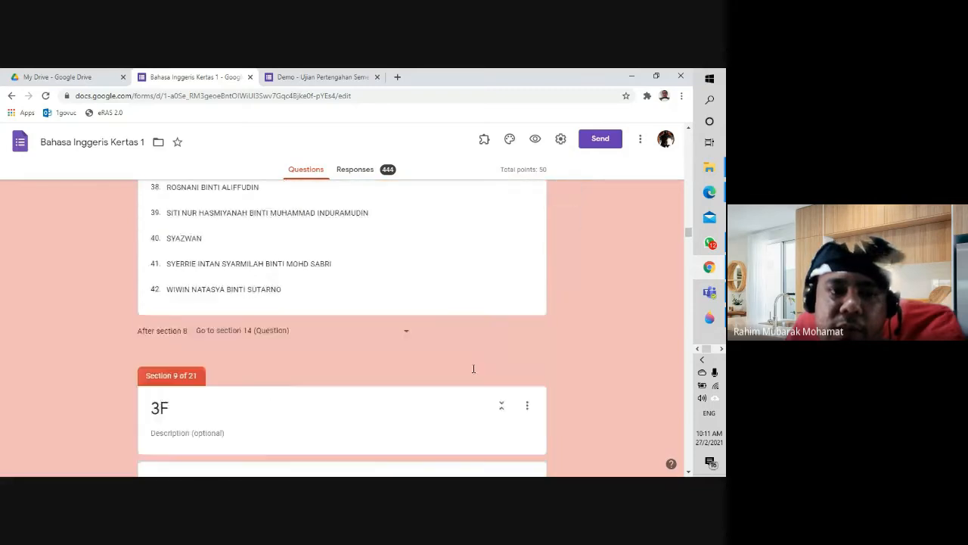
pyautogui.scroll(-15, 474, 371)
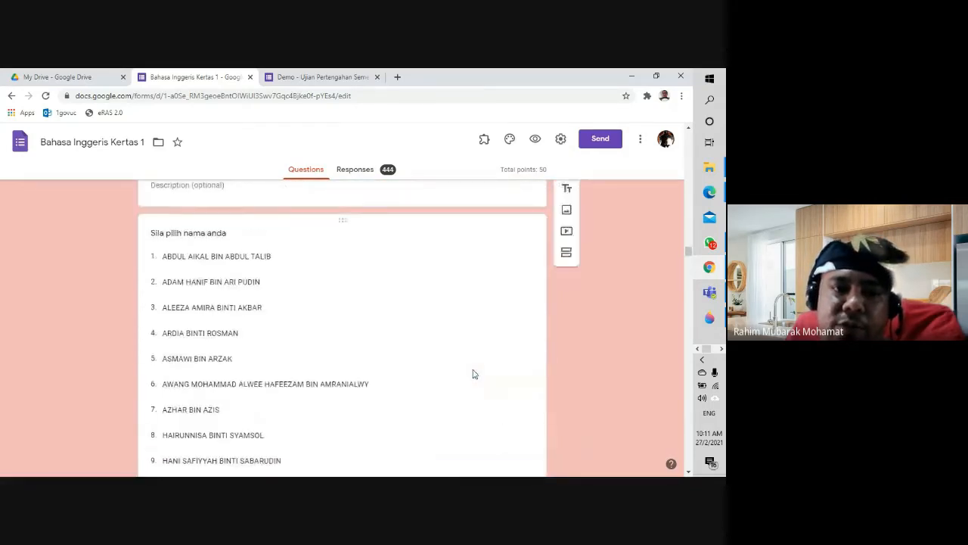
pyautogui.scroll(-15, 472, 373)
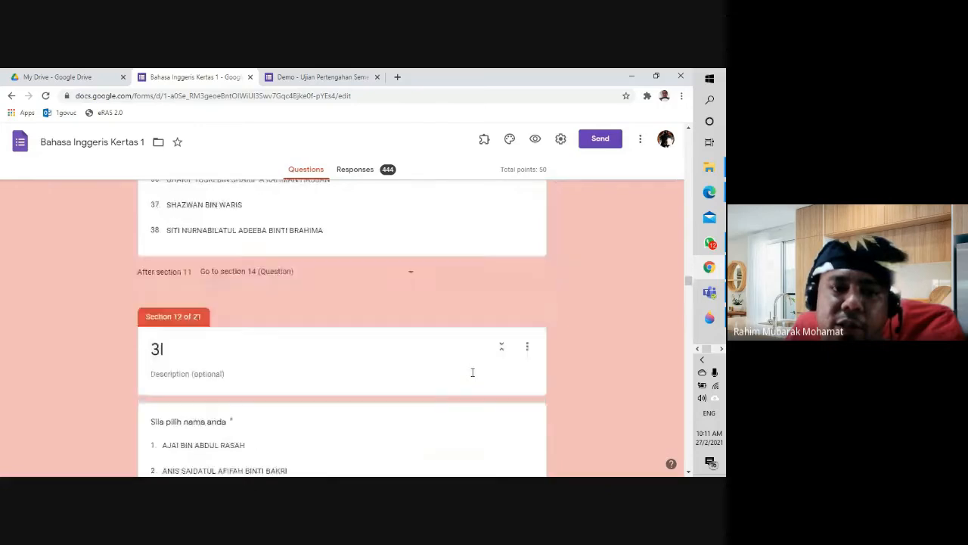
pyautogui.scroll(-15, 472, 372)
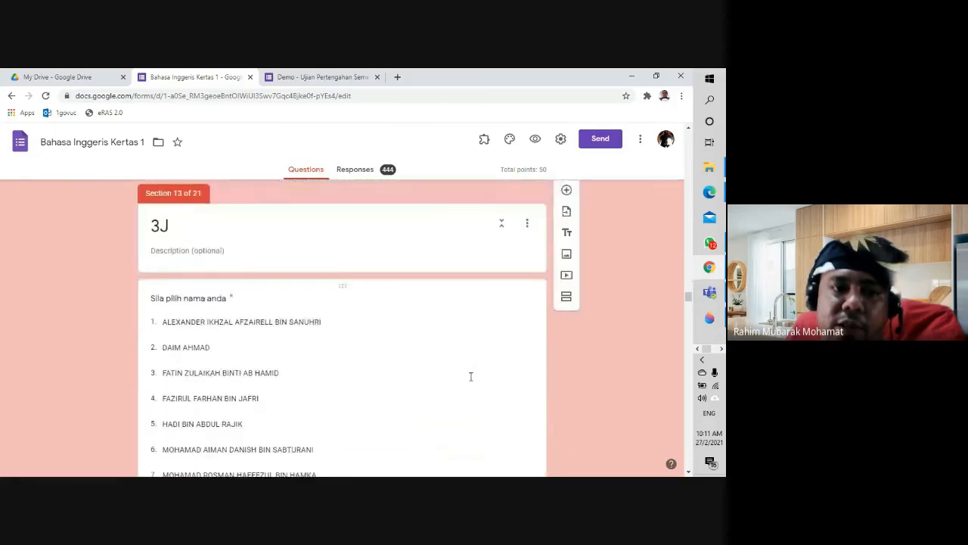
pyautogui.scroll(-10, 470, 381)
pyautogui.scroll(3, 470, 380)
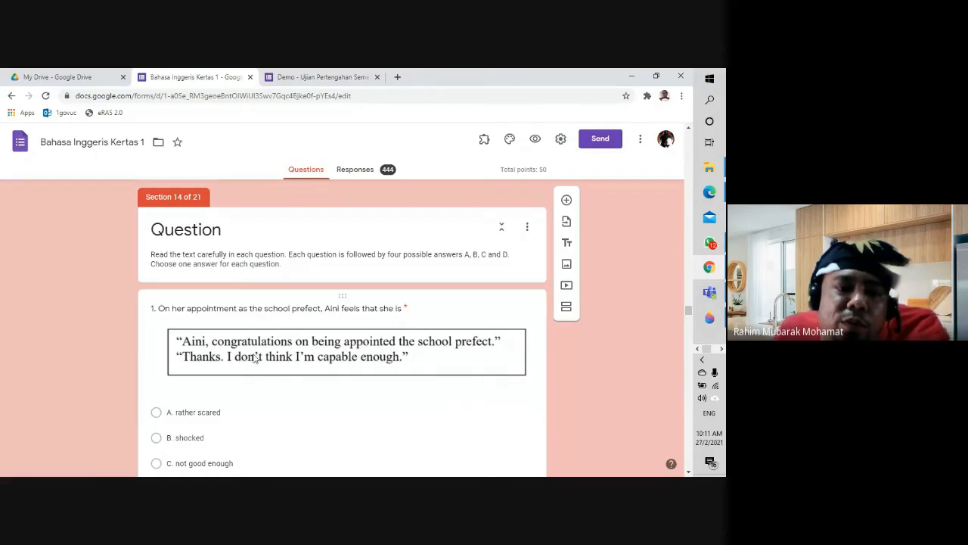
pyautogui.scroll(-3, 270, 356)
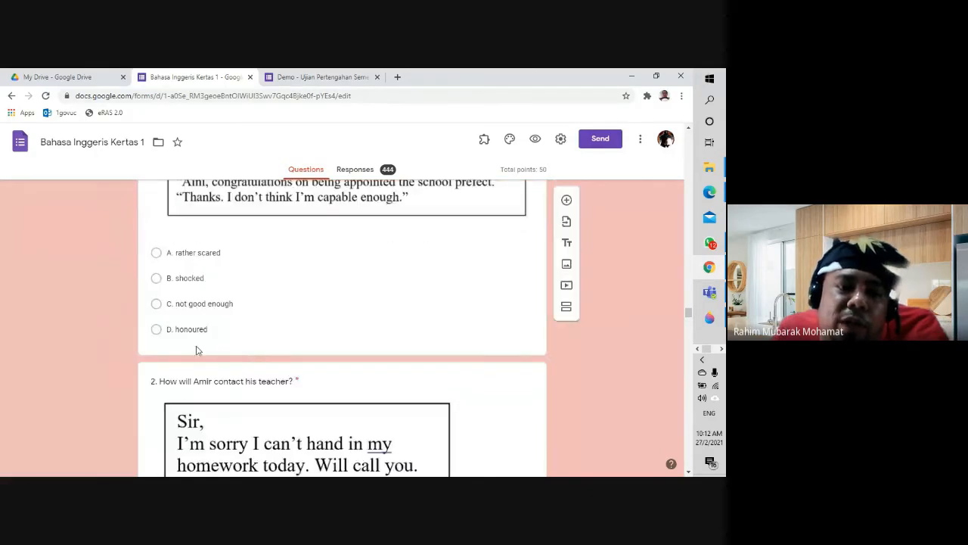
pyautogui.scroll(-2, 194, 346)
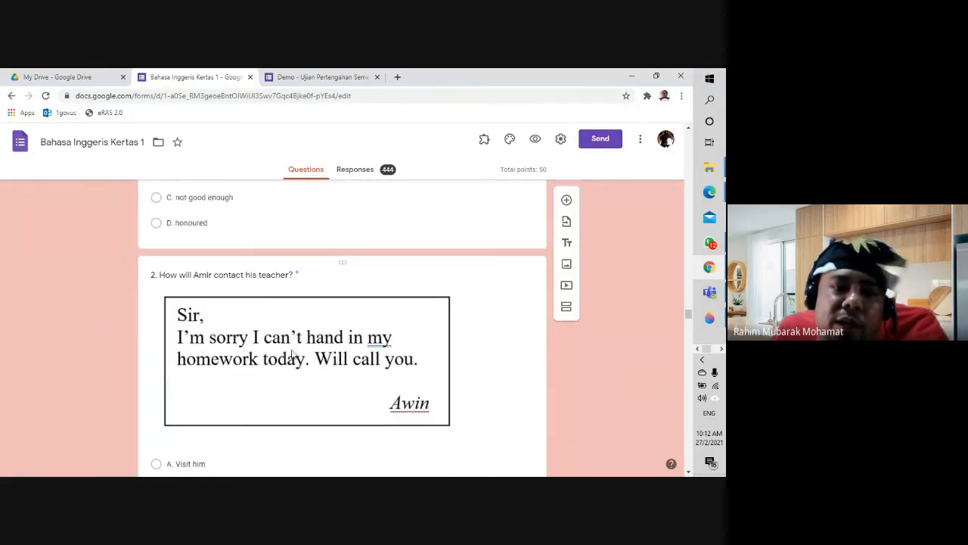
pyautogui.scroll(-10, 291, 352)
pyautogui.scroll(-15, 291, 354)
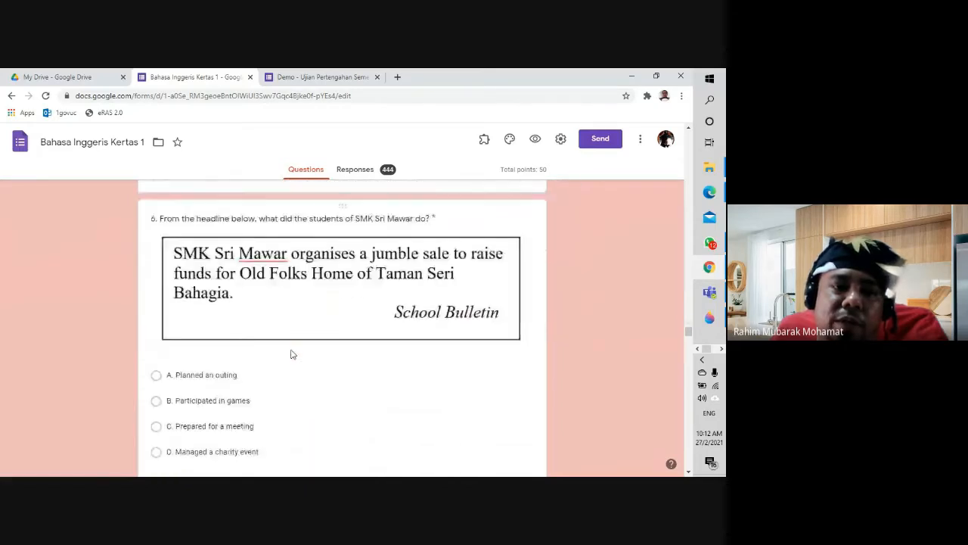
pyautogui.scroll(-12, 292, 354)
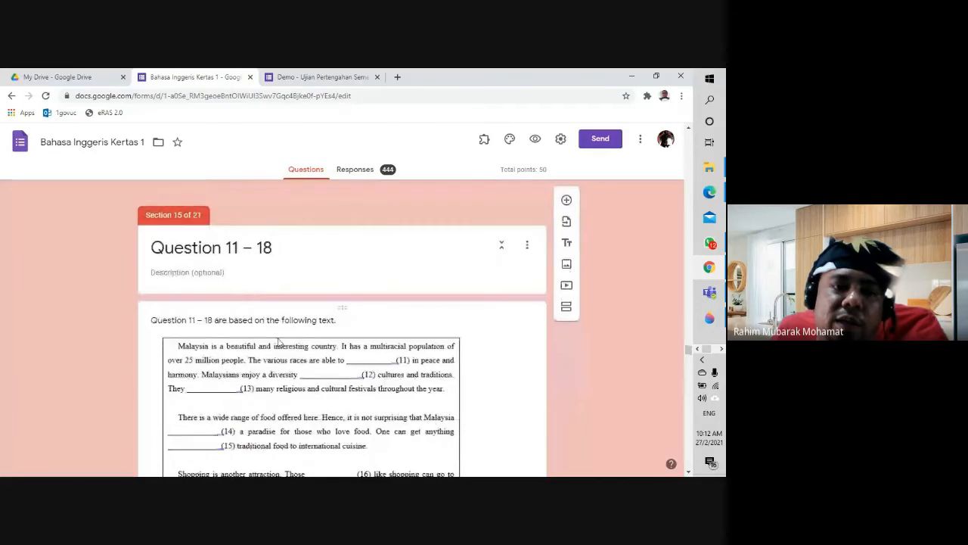
pyautogui.scroll(-5, 302, 355)
pyautogui.scroll(-3, 318, 356)
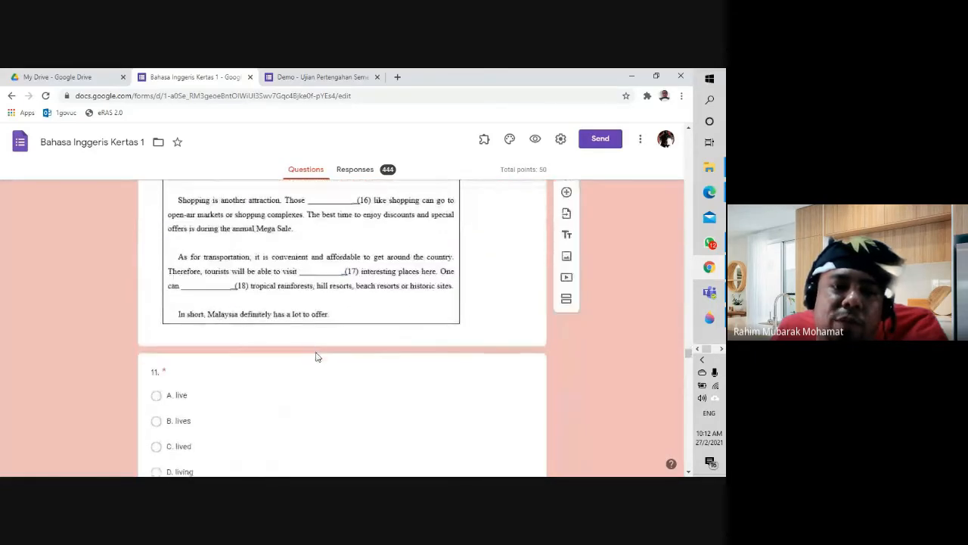
pyautogui.scroll(2, 249, 359)
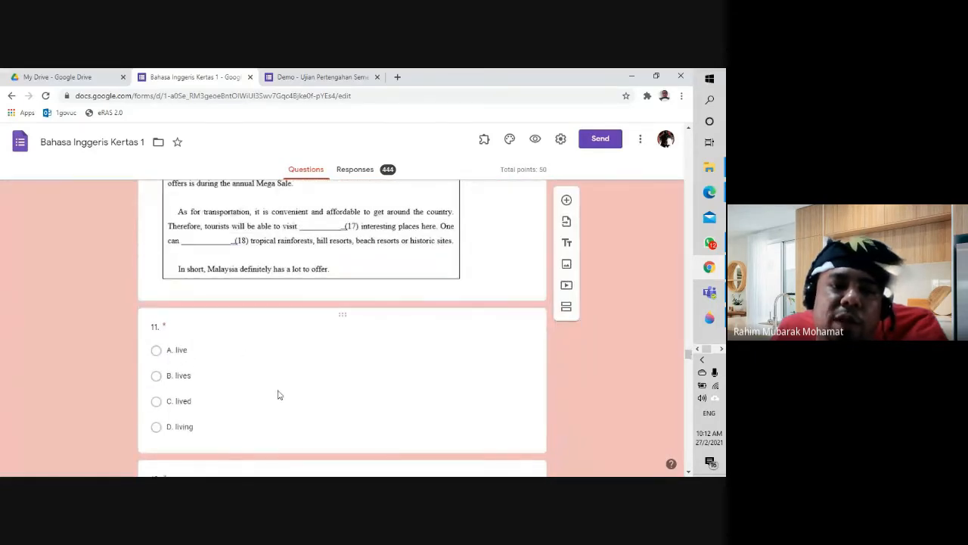
pyautogui.scroll(3, 278, 394)
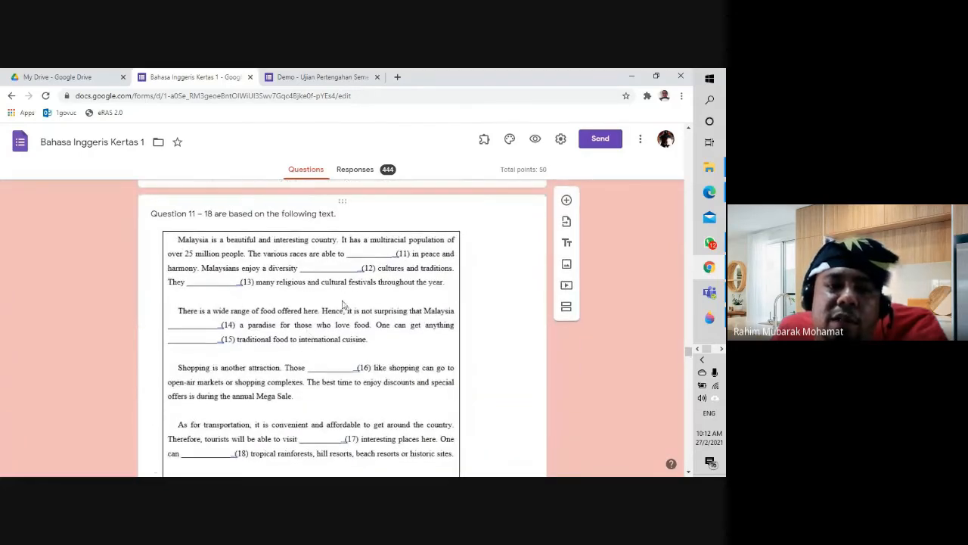
pyautogui.scroll(-1, 310, 379)
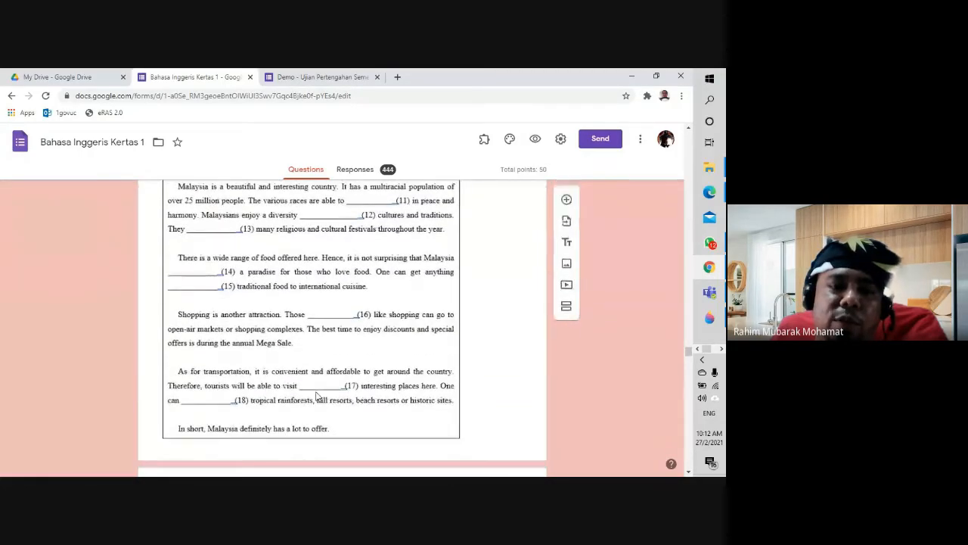
pyautogui.scroll(-2, 333, 333)
pyautogui.scroll(-2, 334, 333)
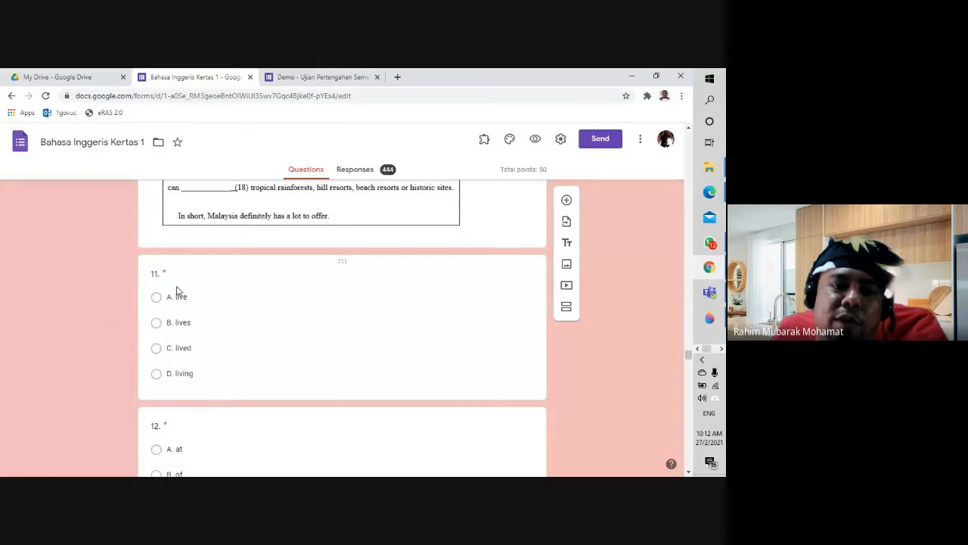
pyautogui.scroll(-8, 180, 354)
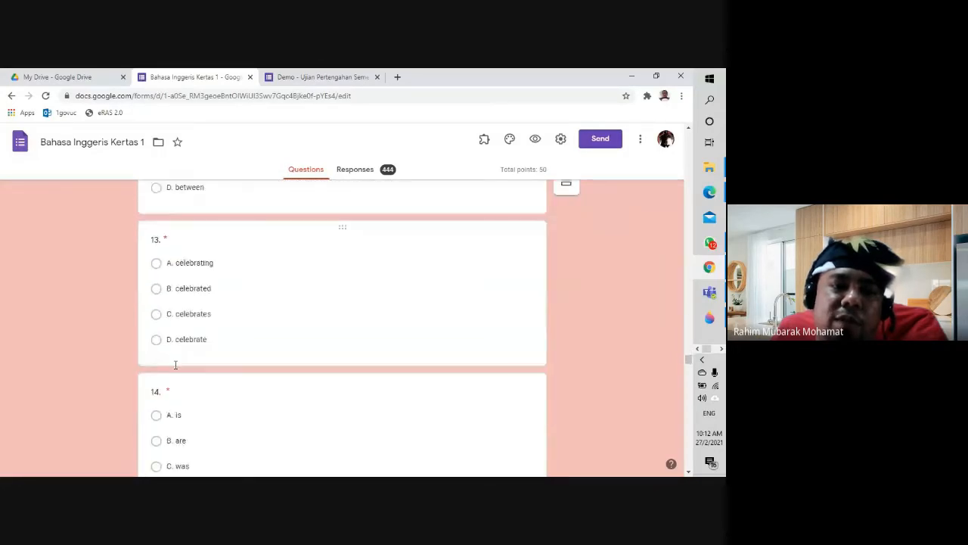
pyautogui.scroll(-10, 174, 368)
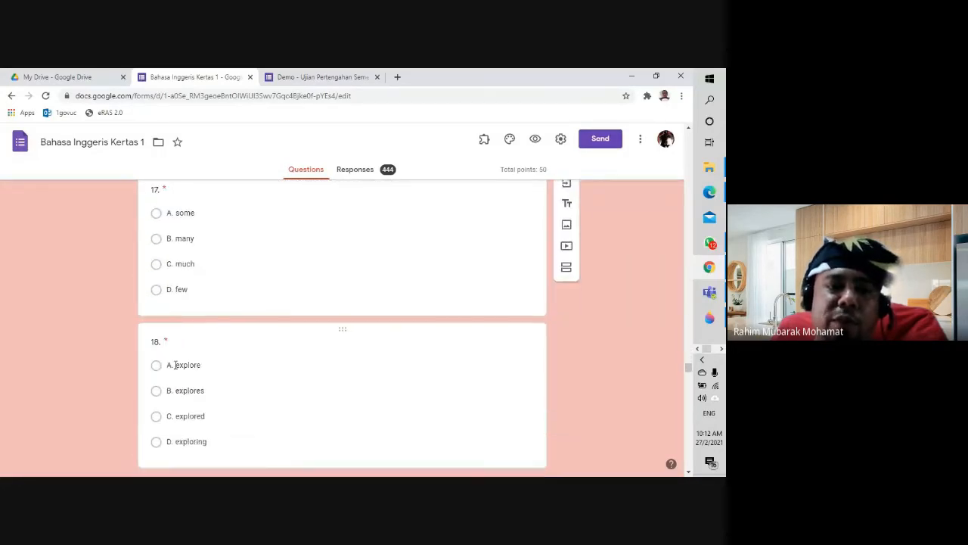
pyautogui.scroll(-4, 174, 368)
pyautogui.scroll(3, 178, 368)
pyautogui.scroll(-2, 182, 367)
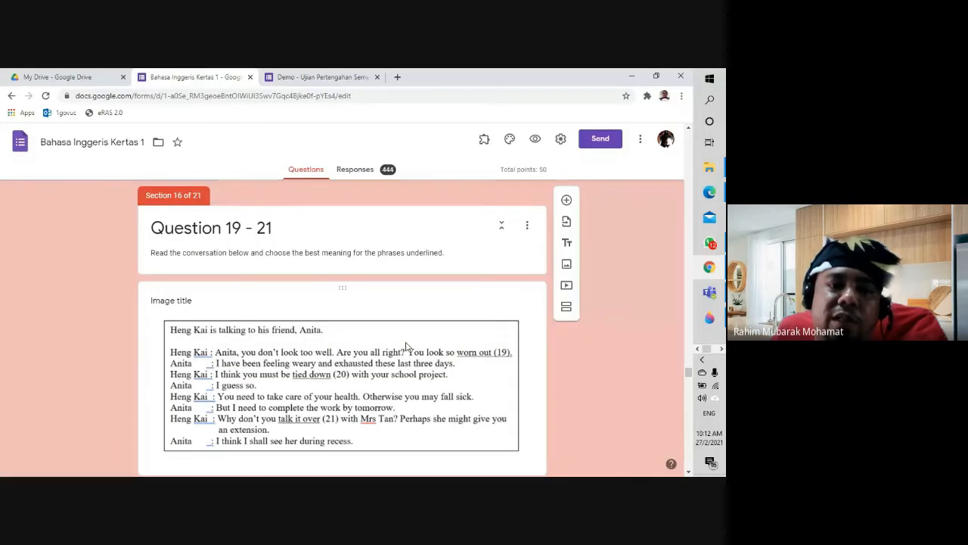
pyautogui.scroll(-2, 406, 346)
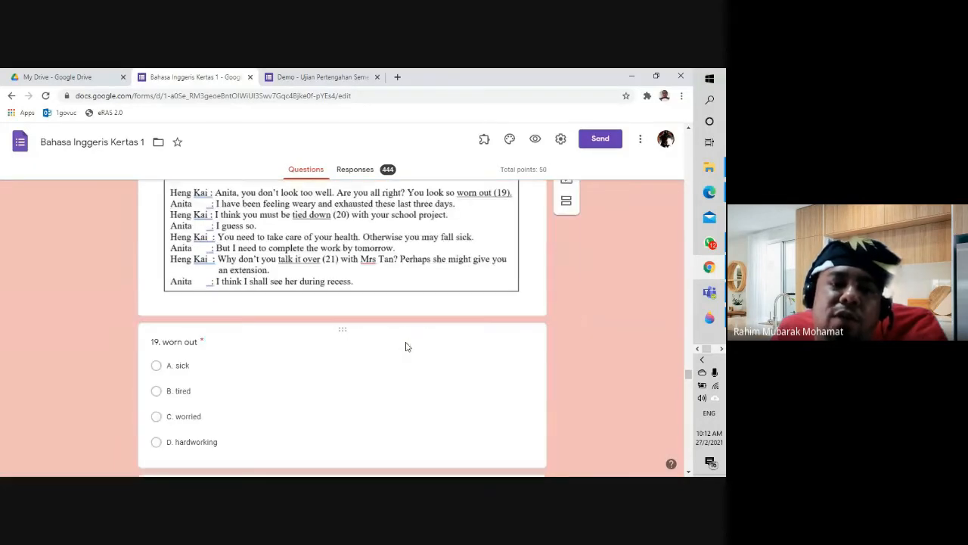
pyautogui.scroll(2, 407, 346)
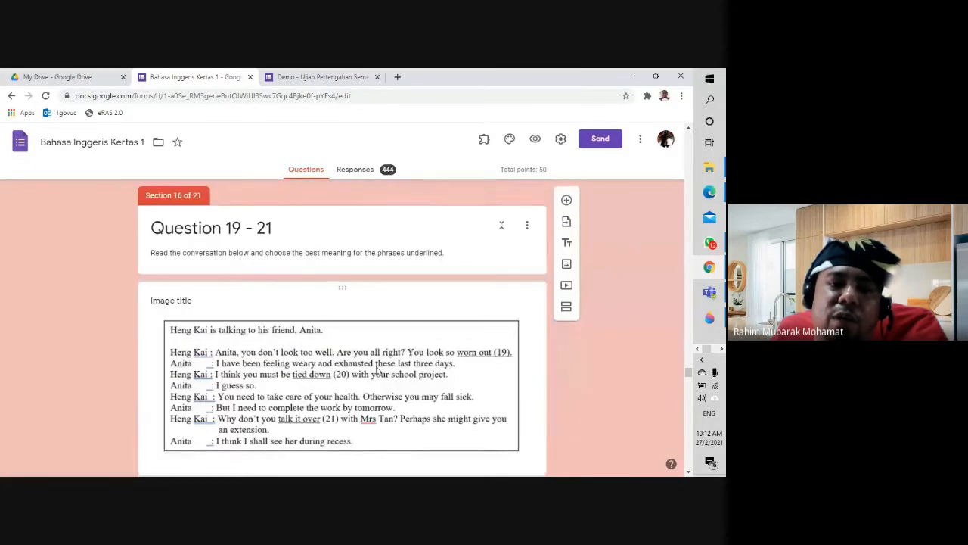
pyautogui.scroll(-2, 376, 368)
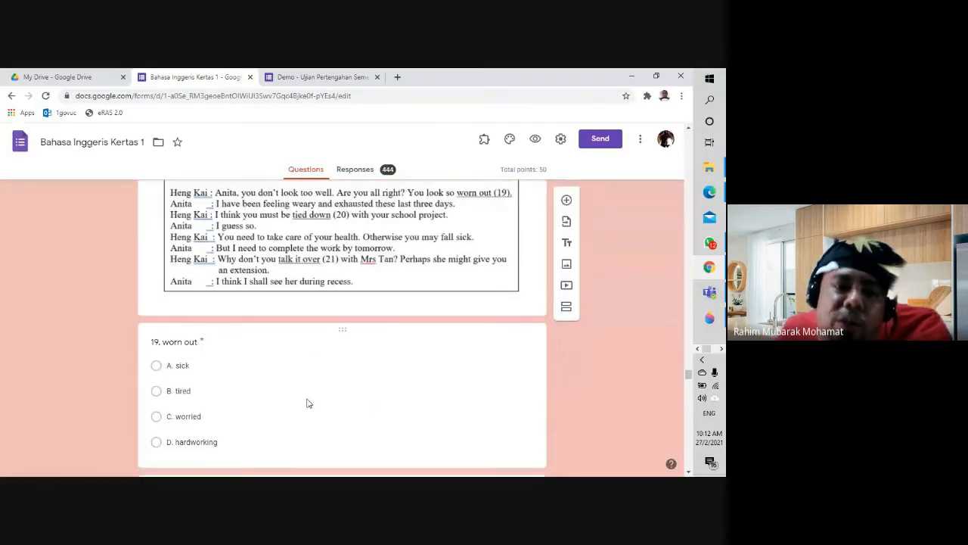
pyautogui.scroll(-6, 330, 388)
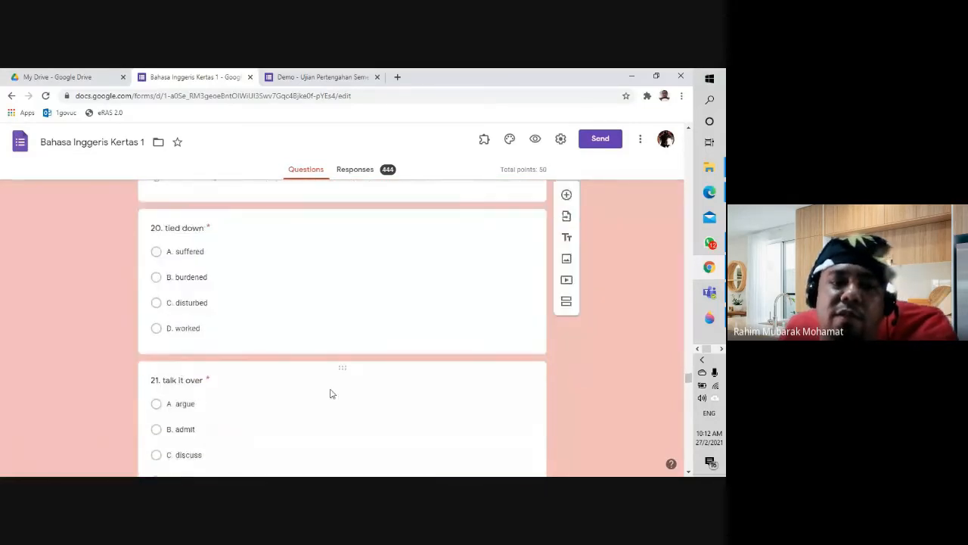
pyautogui.scroll(6, 330, 388)
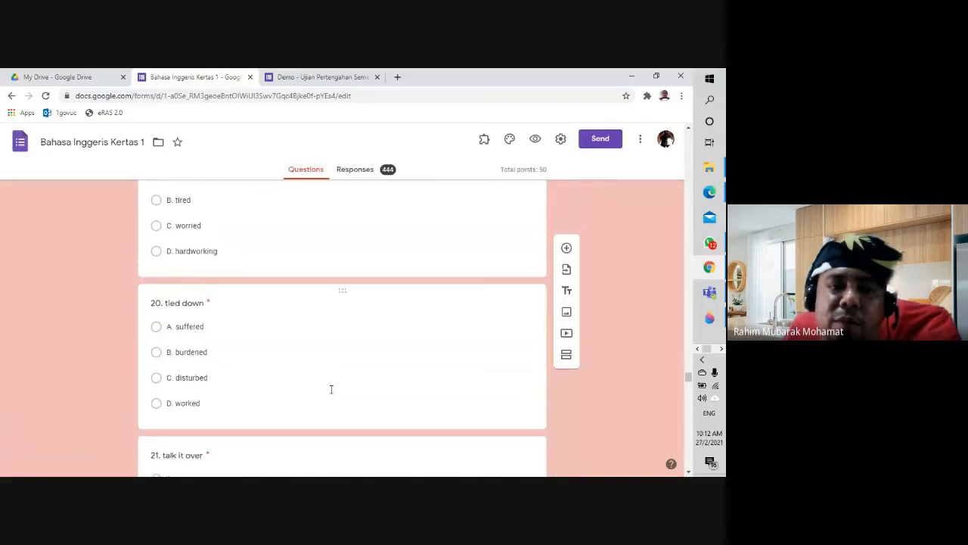
pyautogui.scroll(1, 330, 393)
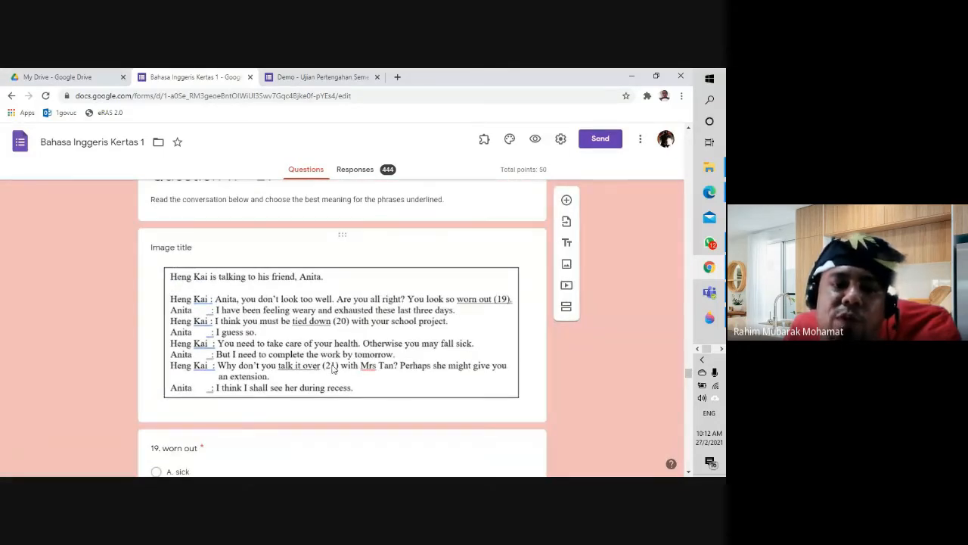
pyautogui.scroll(-2, 332, 369)
pyautogui.scroll(1, 398, 320)
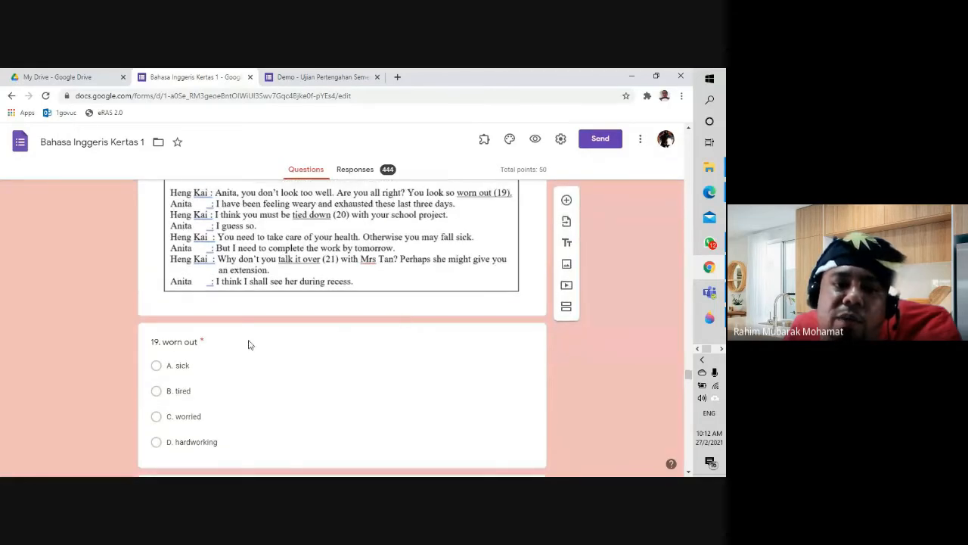
pyautogui.scroll(-4, 194, 387)
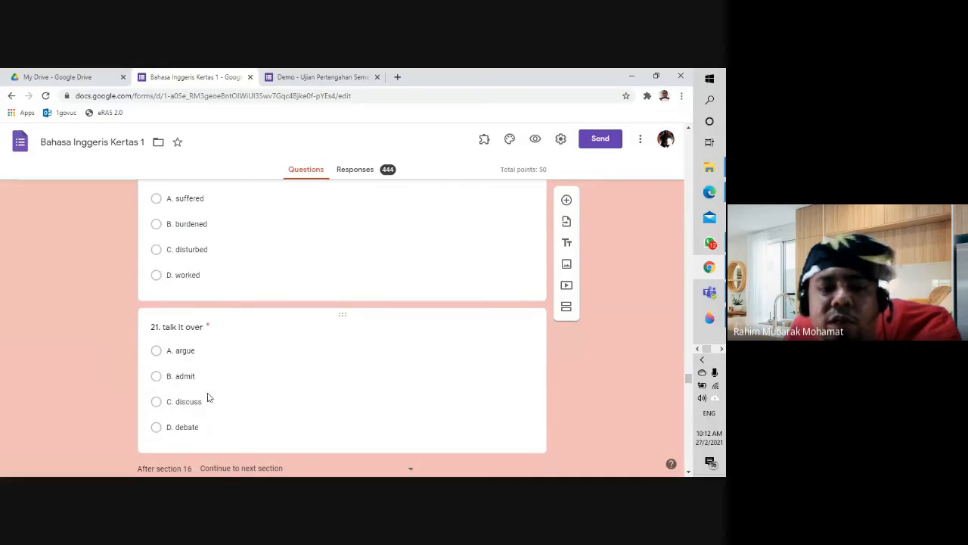
pyautogui.scroll(-4, 246, 402)
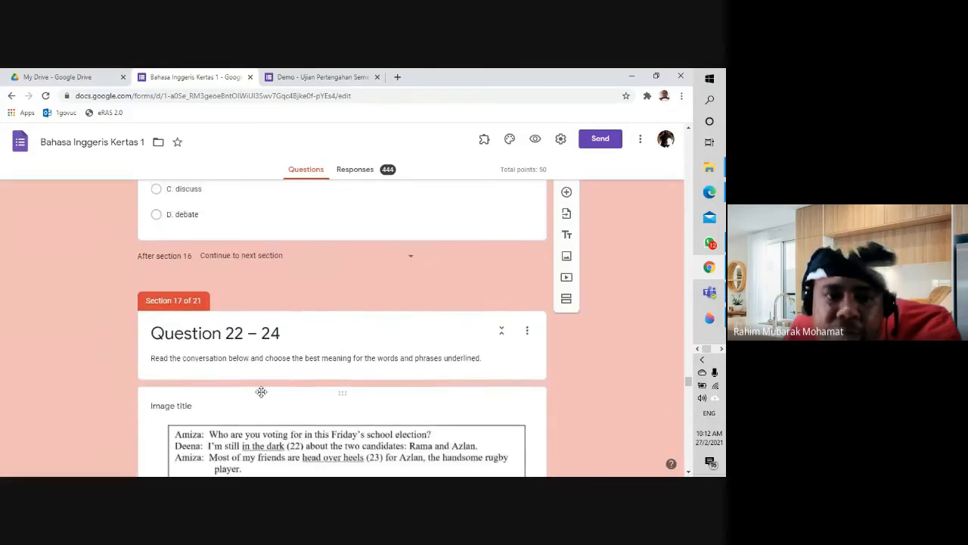
pyautogui.scroll(-2, 262, 395)
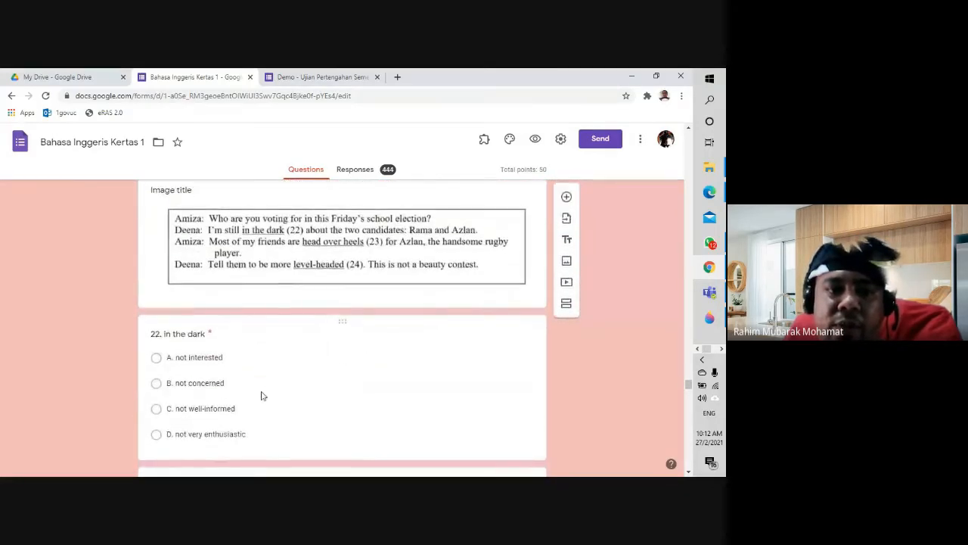
pyautogui.scroll(-2, 262, 395)
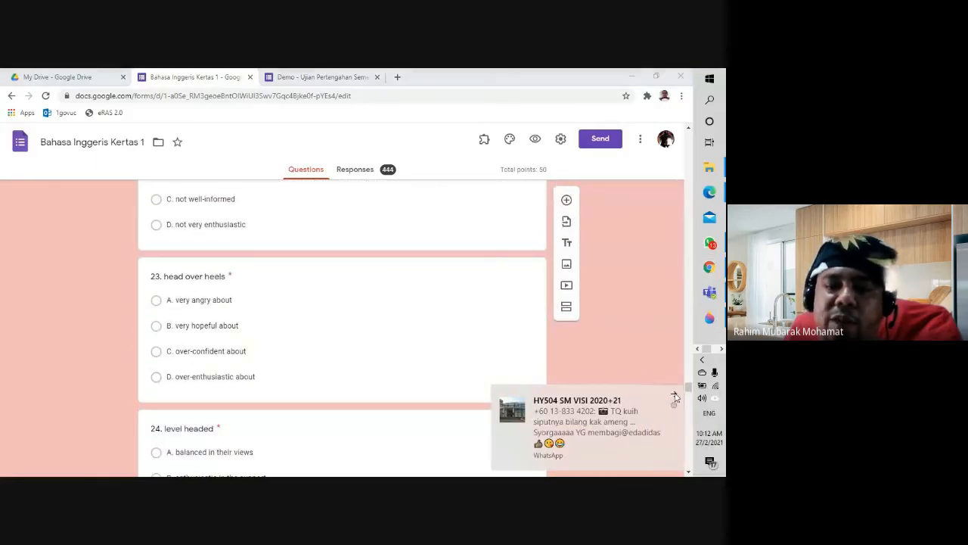
pyautogui.click(674, 394)
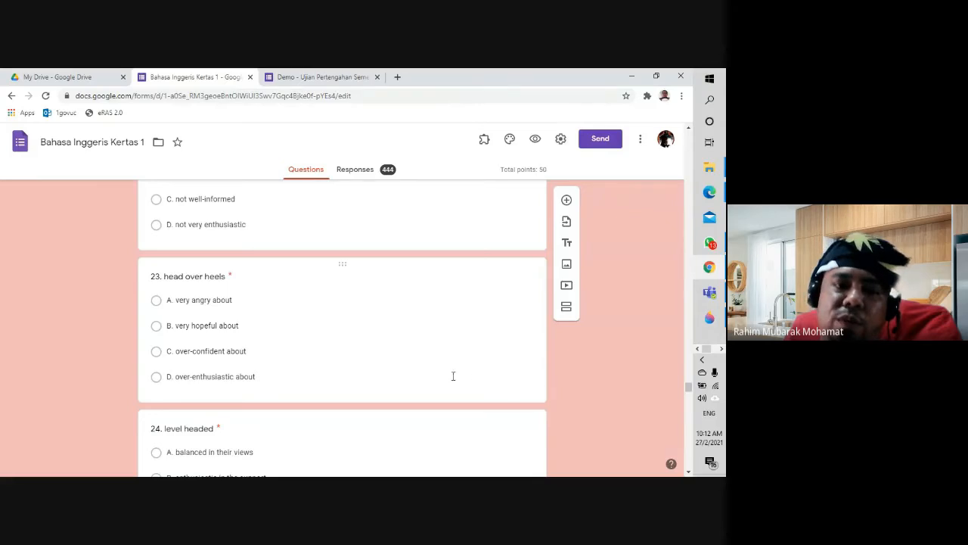
pyautogui.scroll(-5, 399, 357)
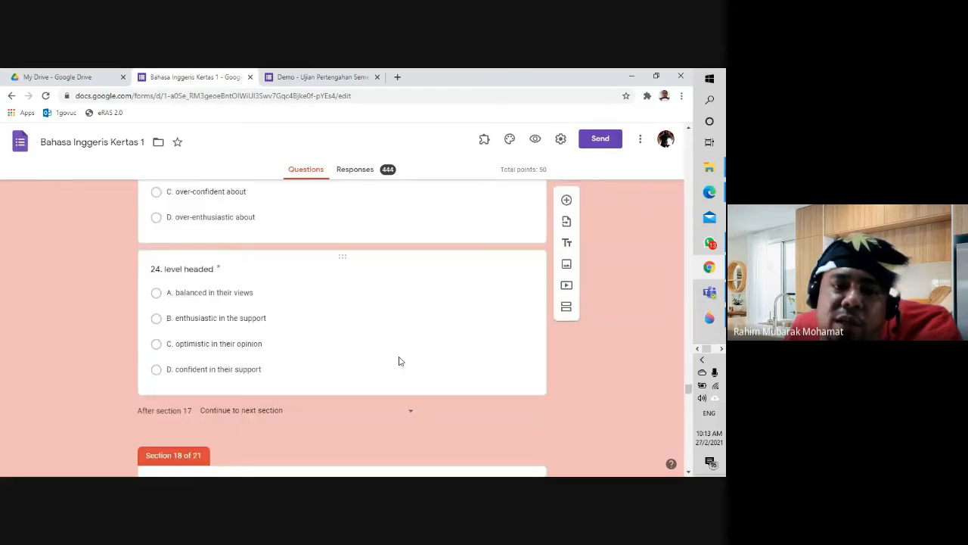
pyautogui.scroll(-3, 400, 361)
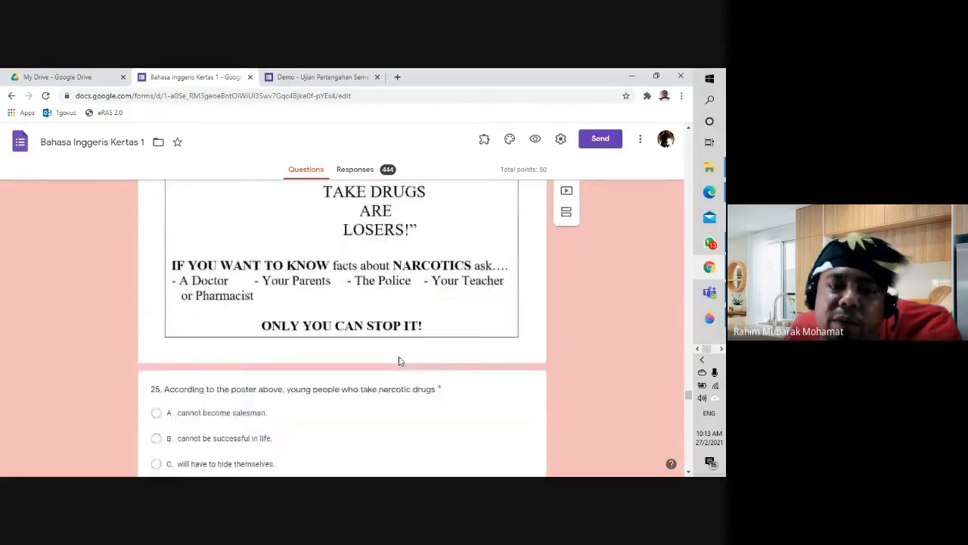
pyautogui.scroll(3, 399, 361)
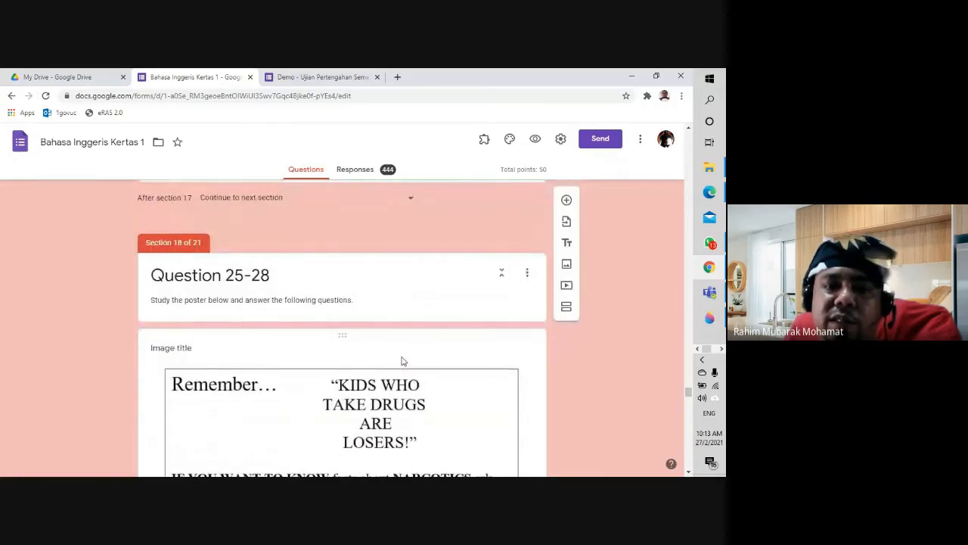
pyautogui.scroll(-6, 402, 361)
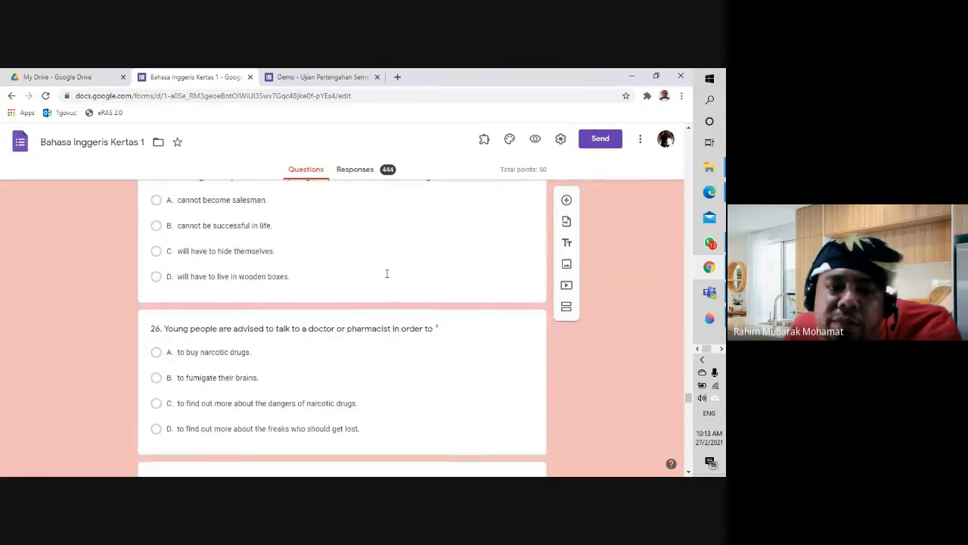
# Step: Check question 25's type options, leaving it multiple choice, and return to the Forms home page
pyautogui.click(386, 273)
pyautogui.scroll(2, 438, 280)
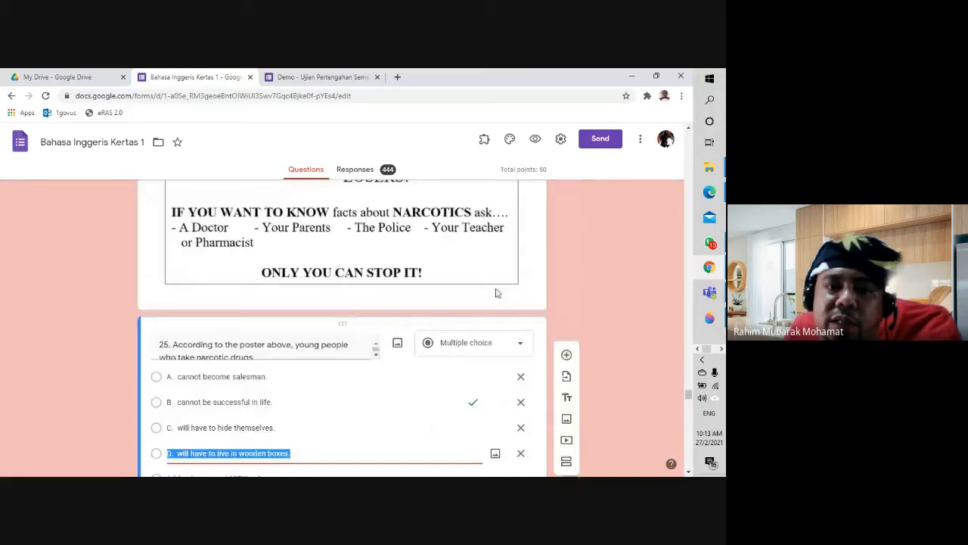
pyautogui.click(506, 350)
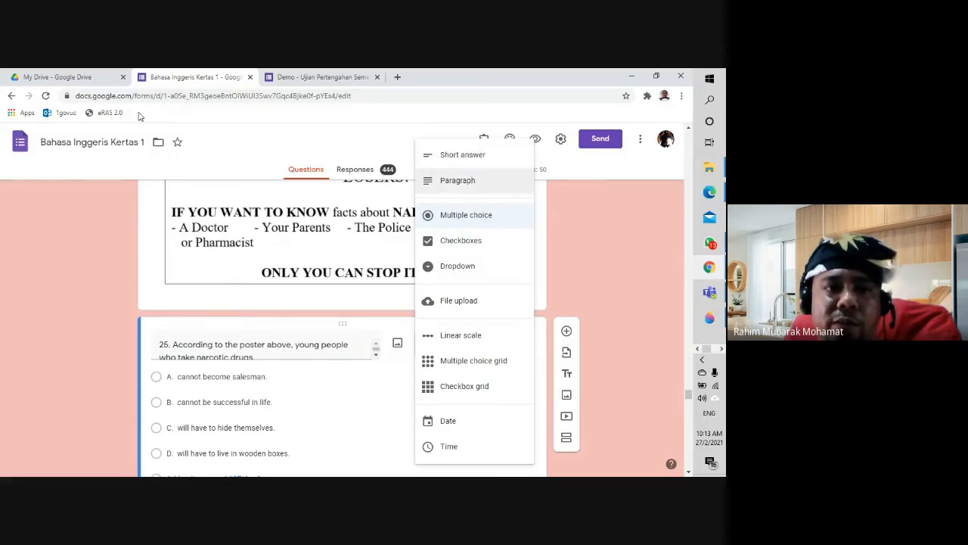
pyautogui.click(19, 154)
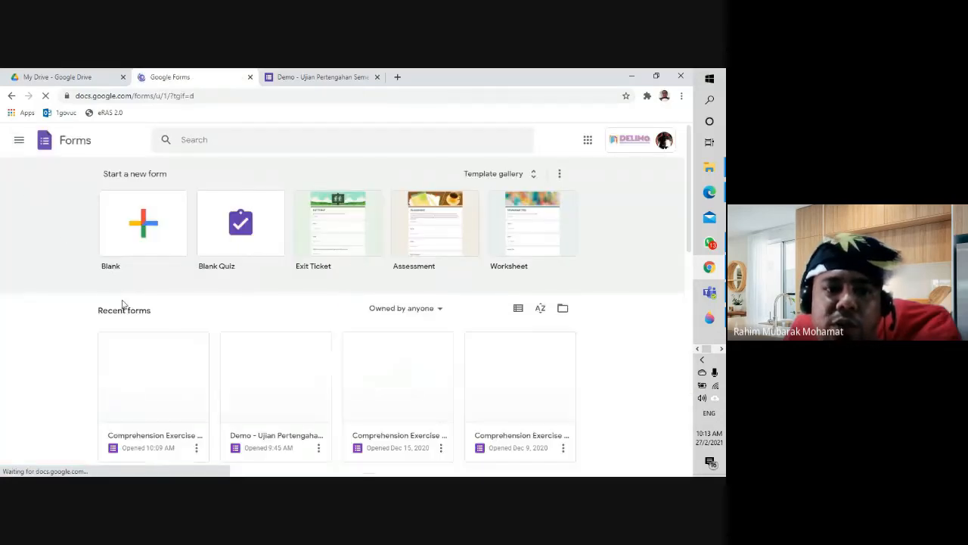
# Step: Open 'Demo - Ujian Pertengahan Semester 1 2021', dismiss the upload-limit notice and select the answer-paper upload question
pyautogui.scroll(-3, 48, 348)
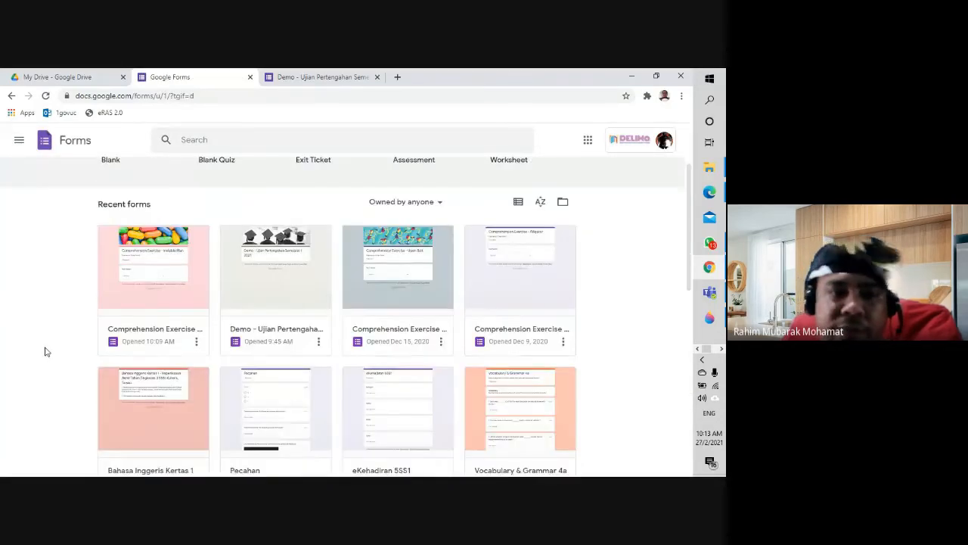
pyautogui.click(297, 273)
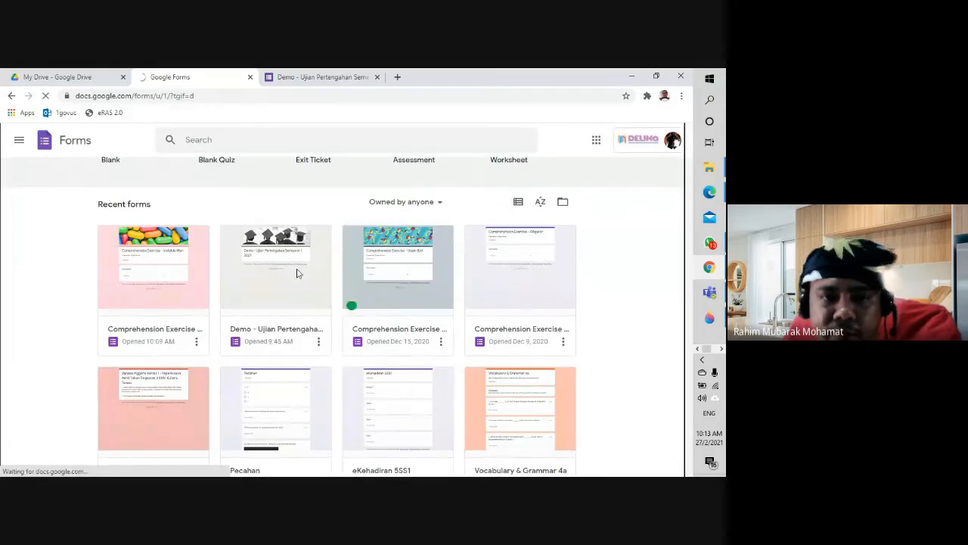
pyautogui.scroll(-10, 298, 272)
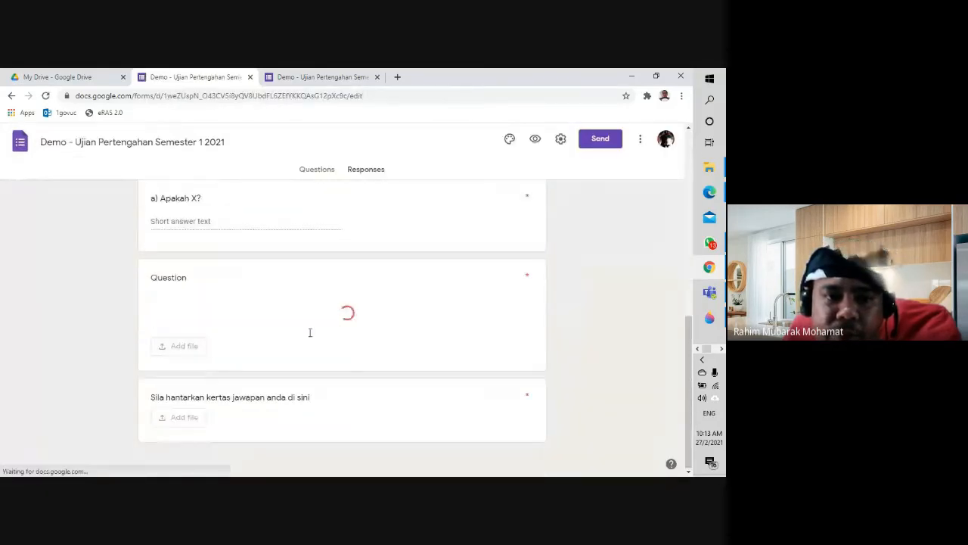
pyautogui.scroll(-7, 310, 390)
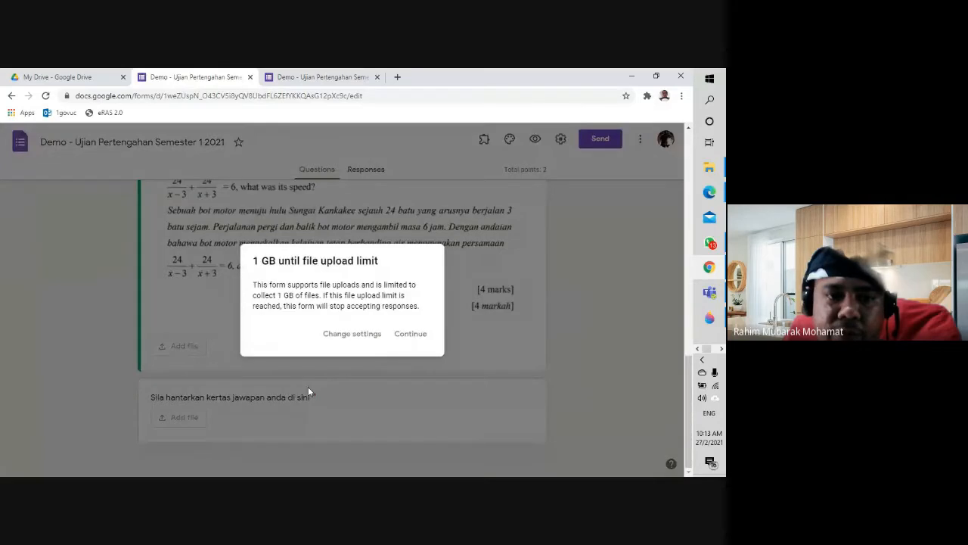
pyautogui.click(416, 335)
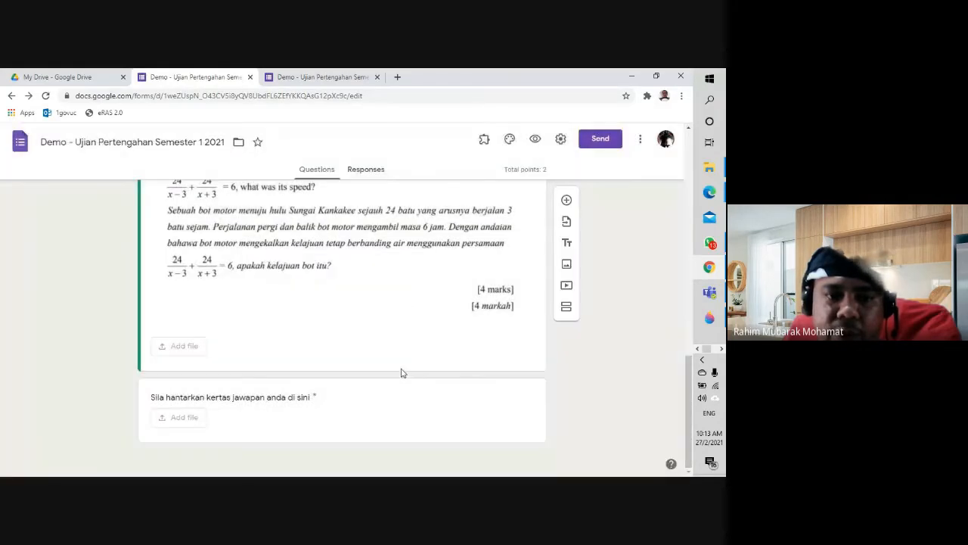
pyautogui.click(482, 418)
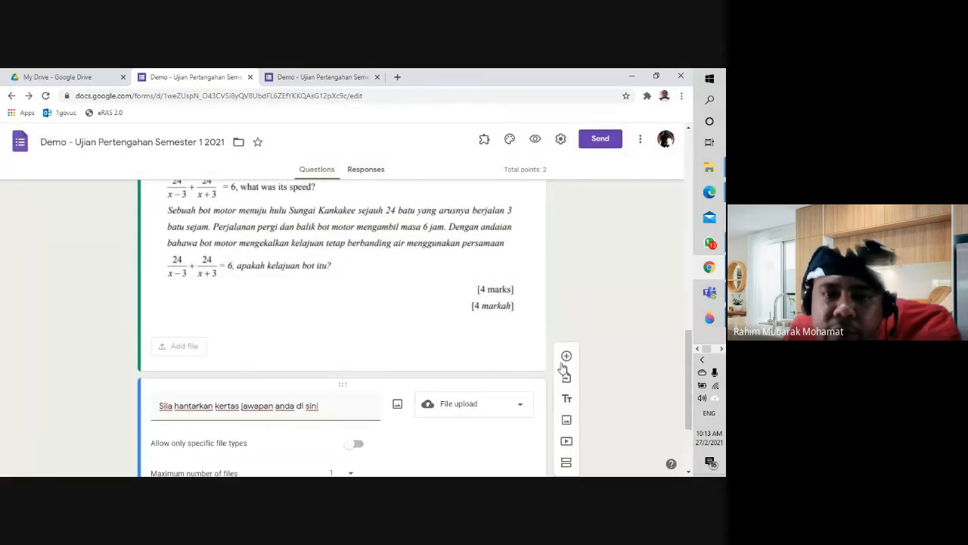
# Step: Add a required Paragraph question asking for an essay titled 'Saya sebatang pensil'
pyautogui.click(566, 356)
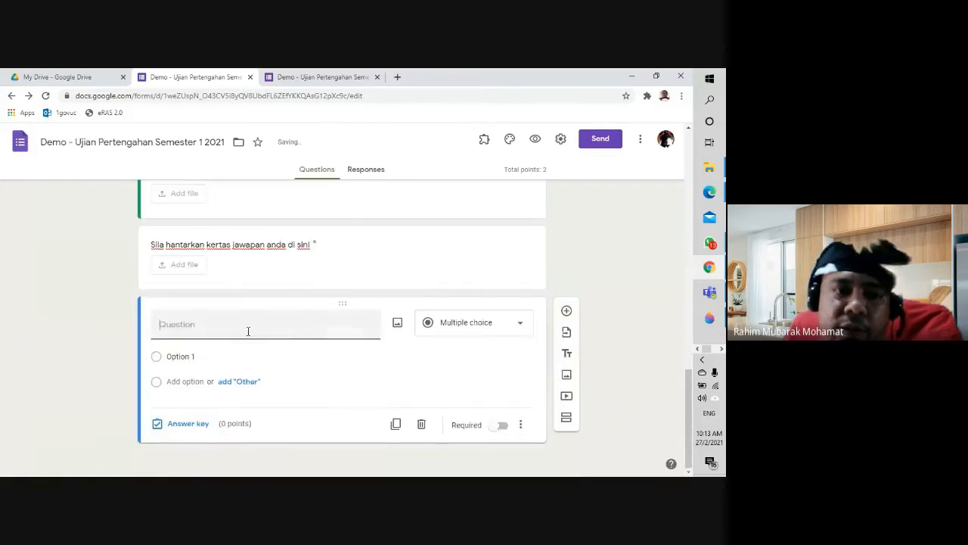
pyautogui.write('Sila h')
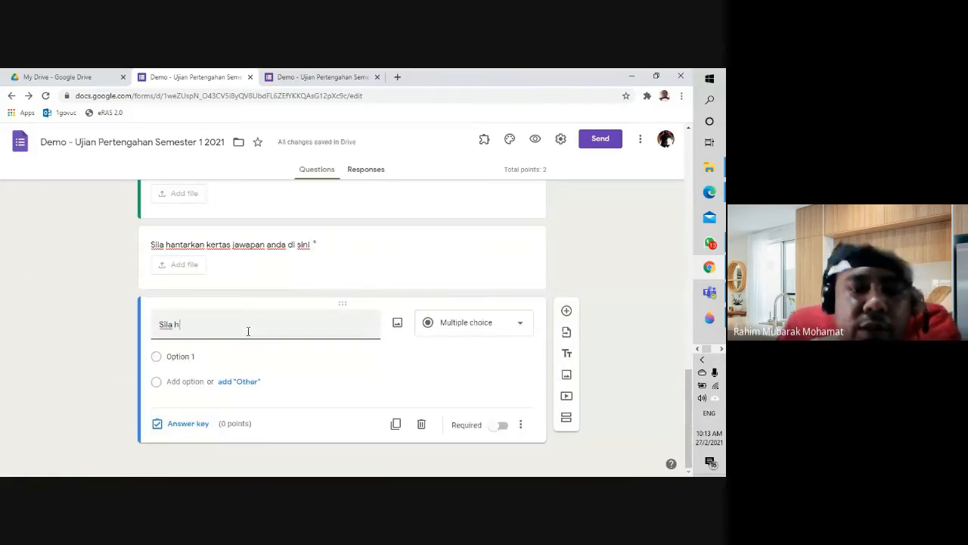
pyautogui.write('antarkan')
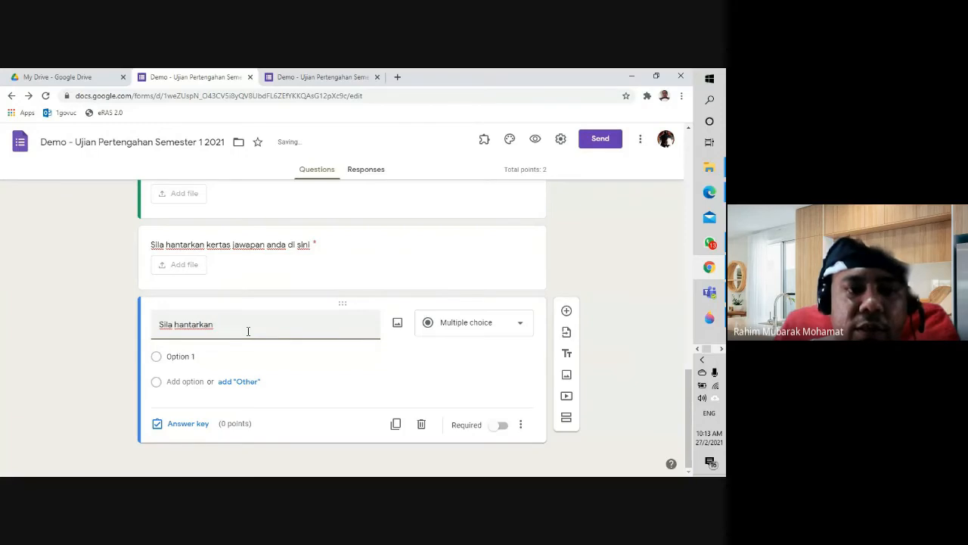
pyautogui.press('BackSpace')
pyautogui.press('BackSpace')
pyautogui.press('BackSpace')
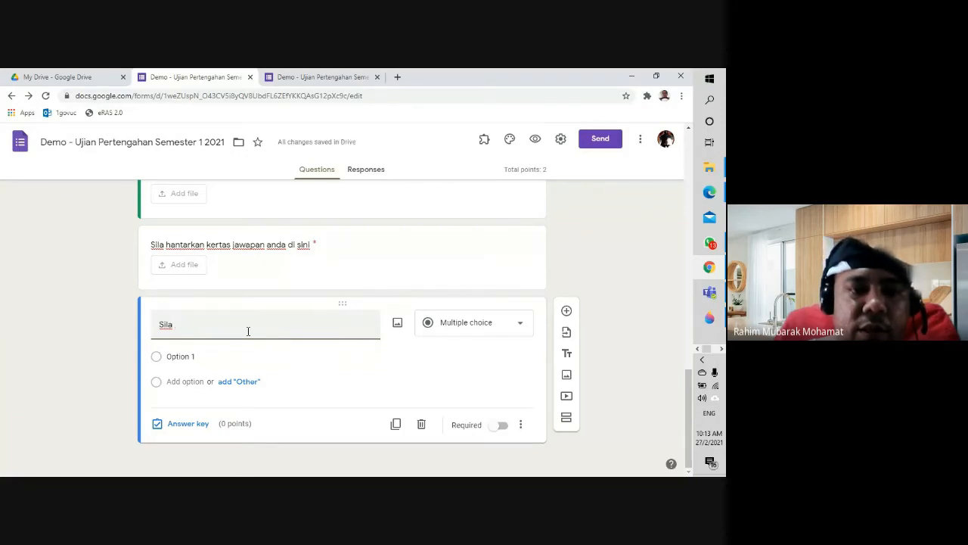
pyautogui.write('tuliskan ')
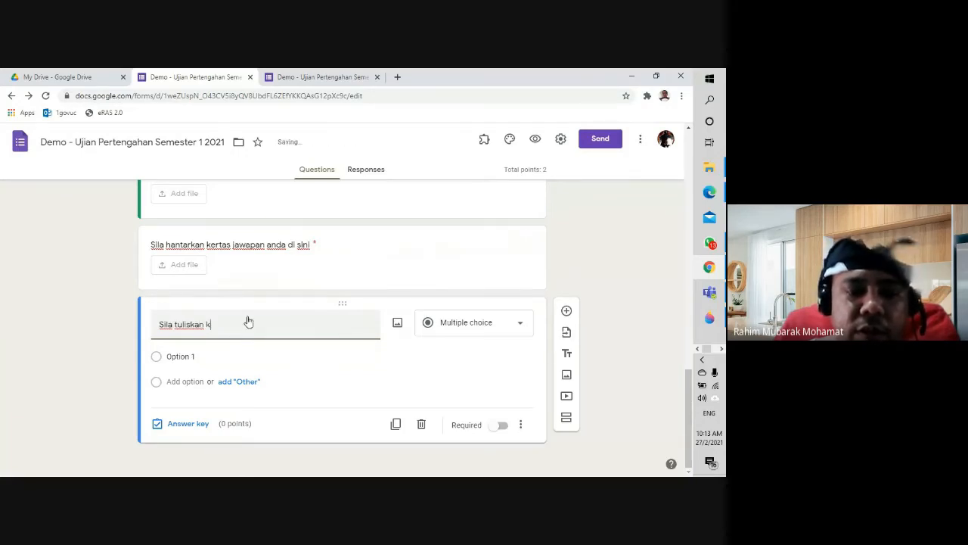
pyautogui.write('karangan yang bertaju')
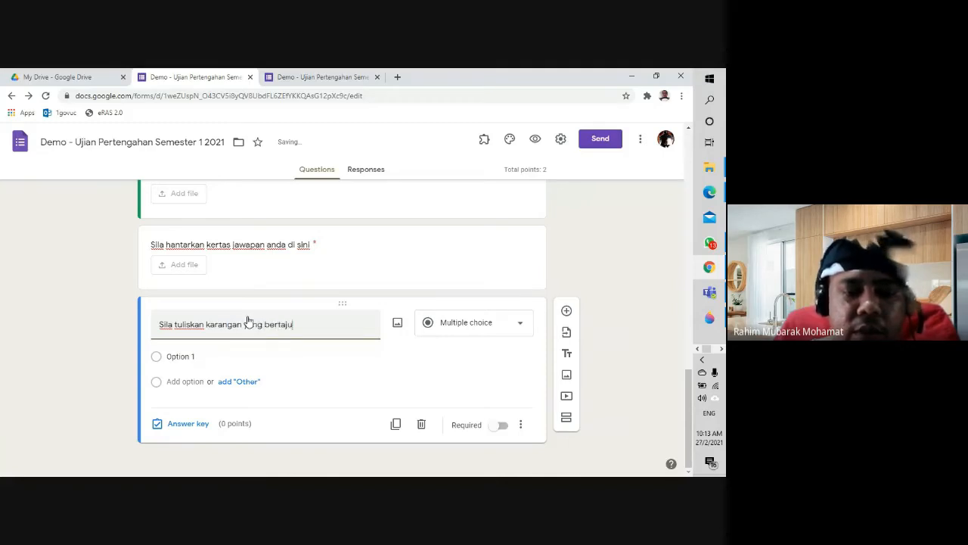
pyautogui.write('k "Sa')
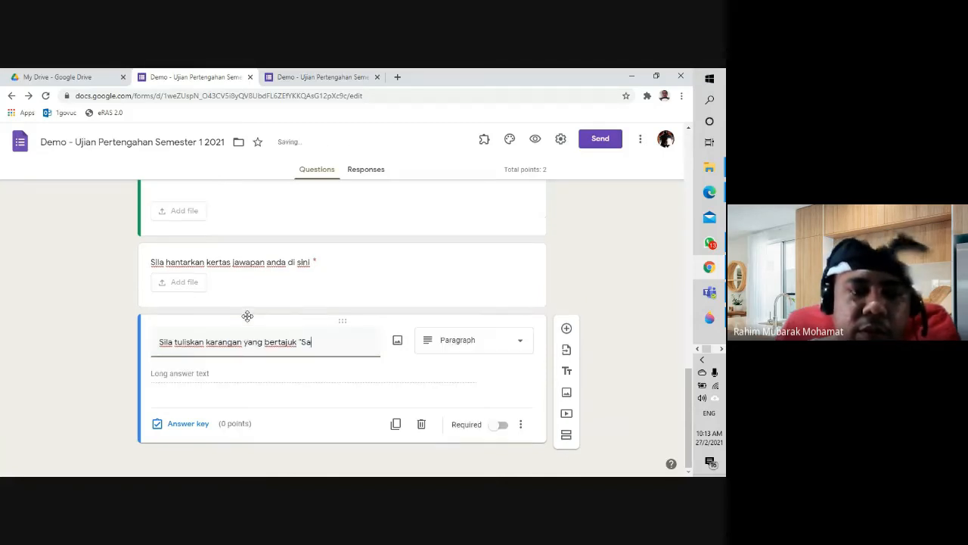
pyautogui.write('ya sebatang pe')
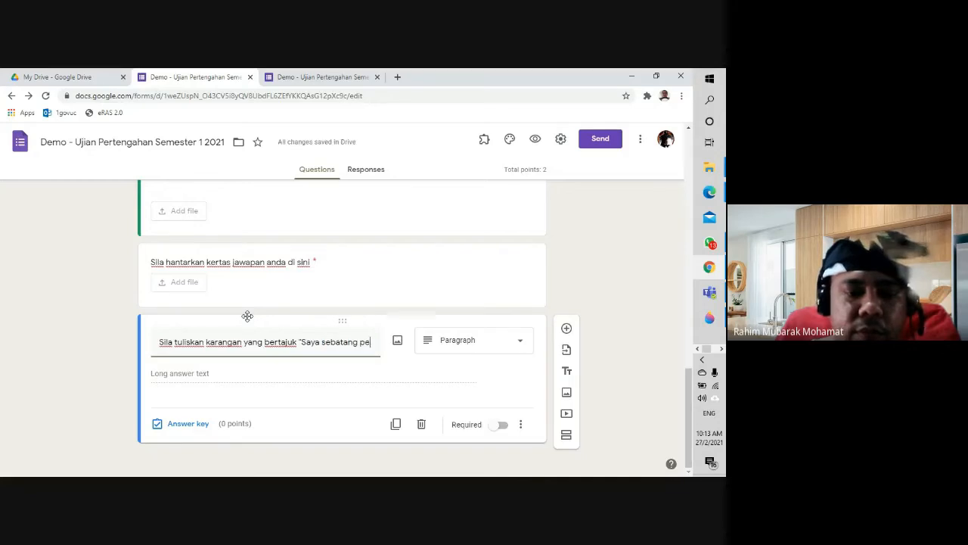
pyautogui.write('nsil"')
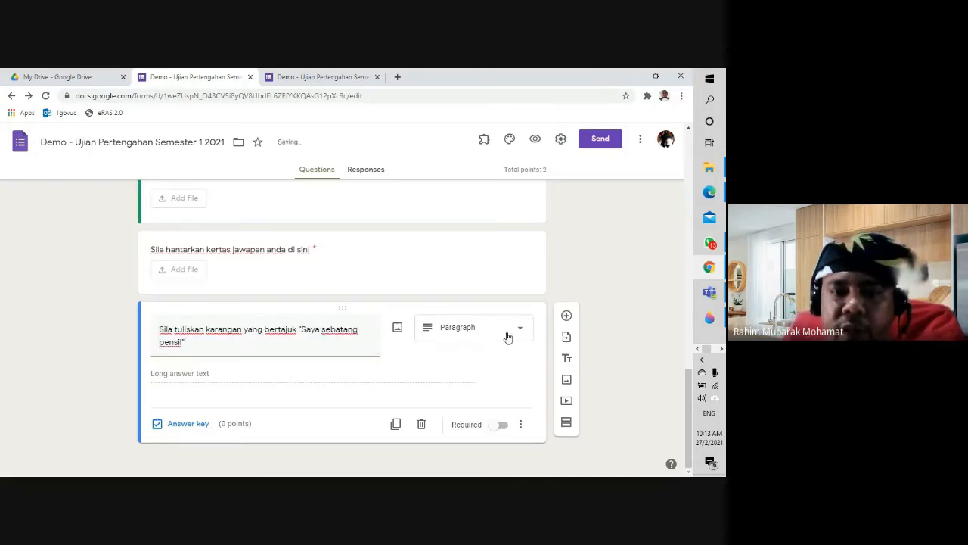
pyautogui.click(501, 425)
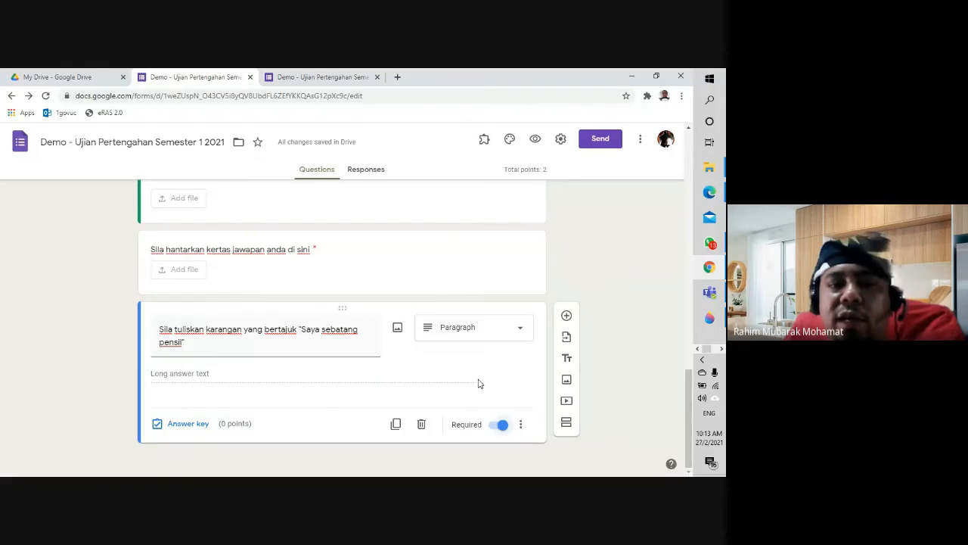
pyautogui.click(487, 333)
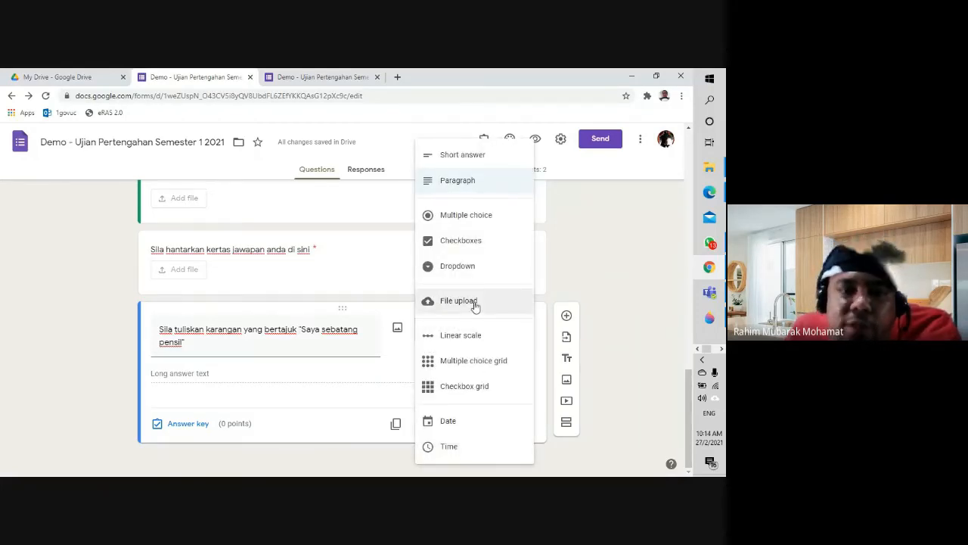
pyautogui.click(599, 287)
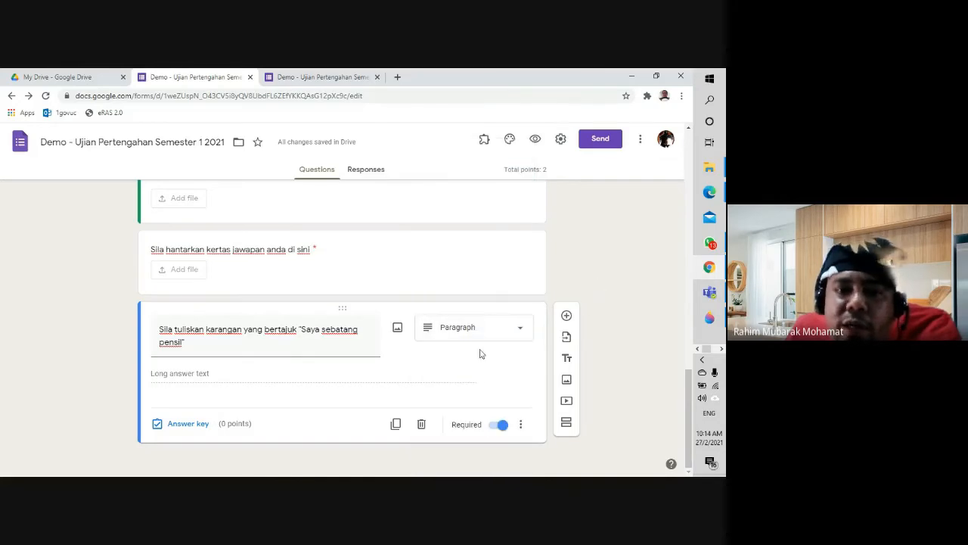
# Step: Preview the form as a respondent and type several lines of sample essay text
pyautogui.click(535, 144)
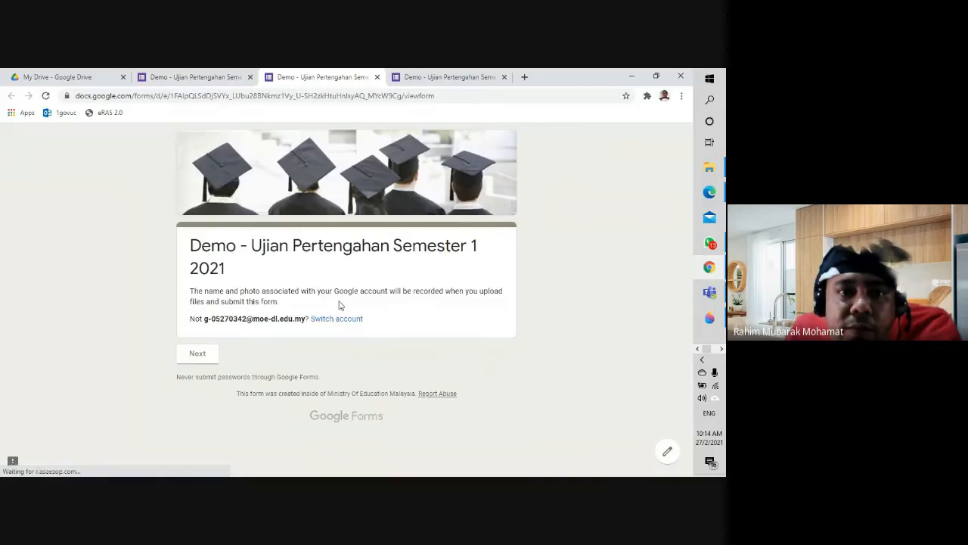
pyautogui.click(195, 354)
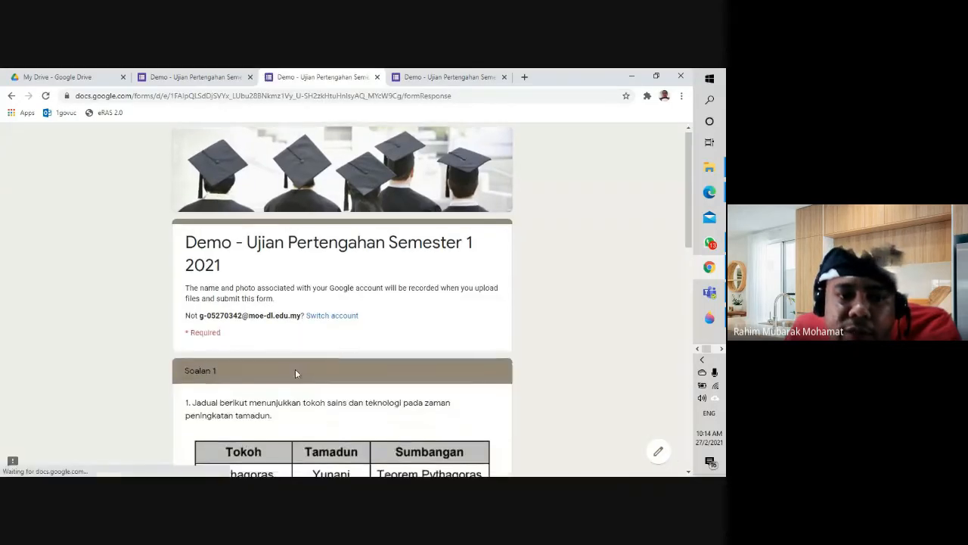
pyautogui.scroll(-10, 296, 369)
pyautogui.scroll(-2, 296, 368)
pyautogui.click(238, 342)
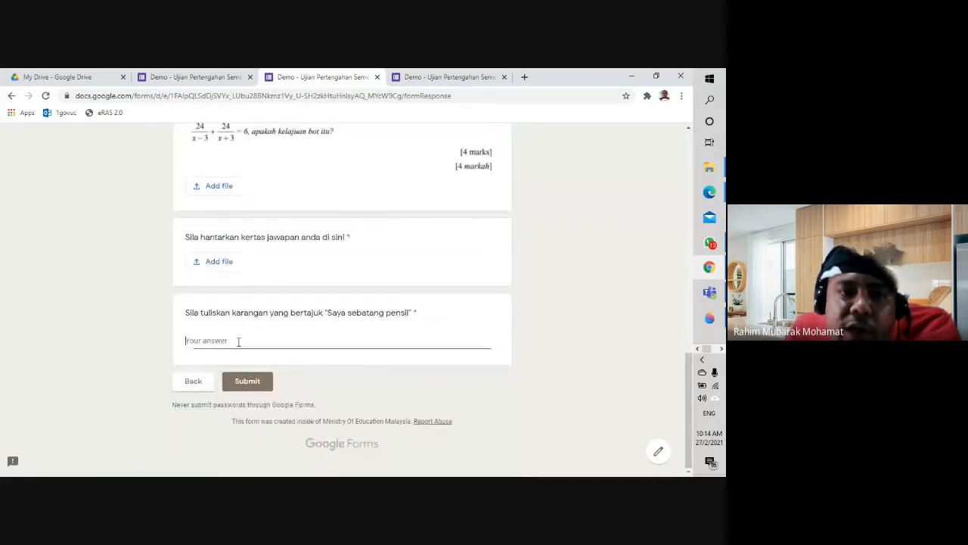
pyautogui.write('sdfsdfsdfadf')
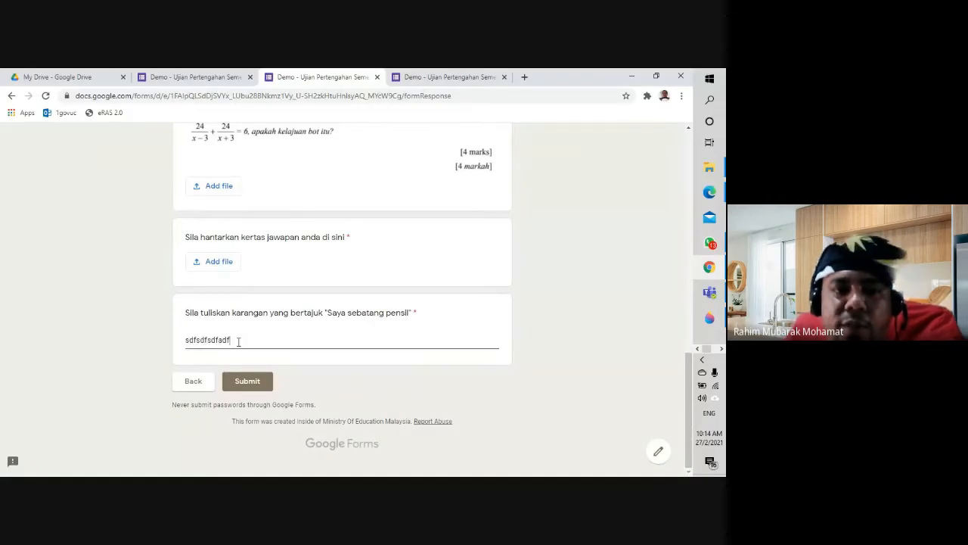
pyautogui.write('aferfadf df')
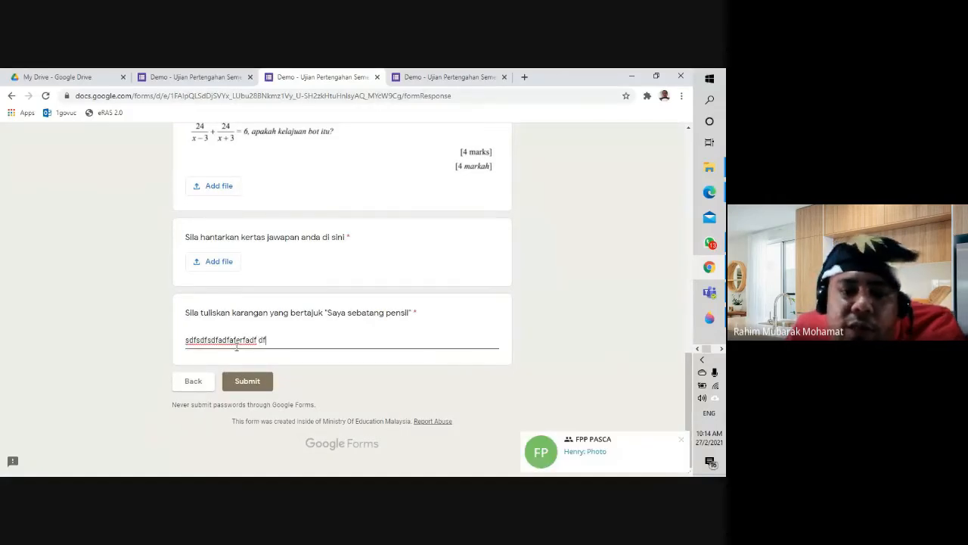
pyautogui.write('adf  fasdf a')
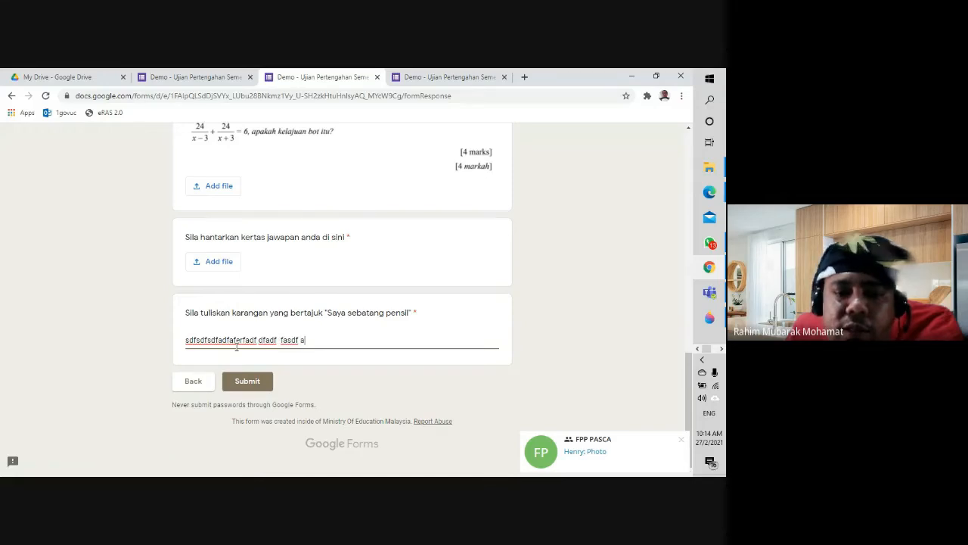
pyautogui.press('Return')
pyautogui.write('adfaj alsdfa')
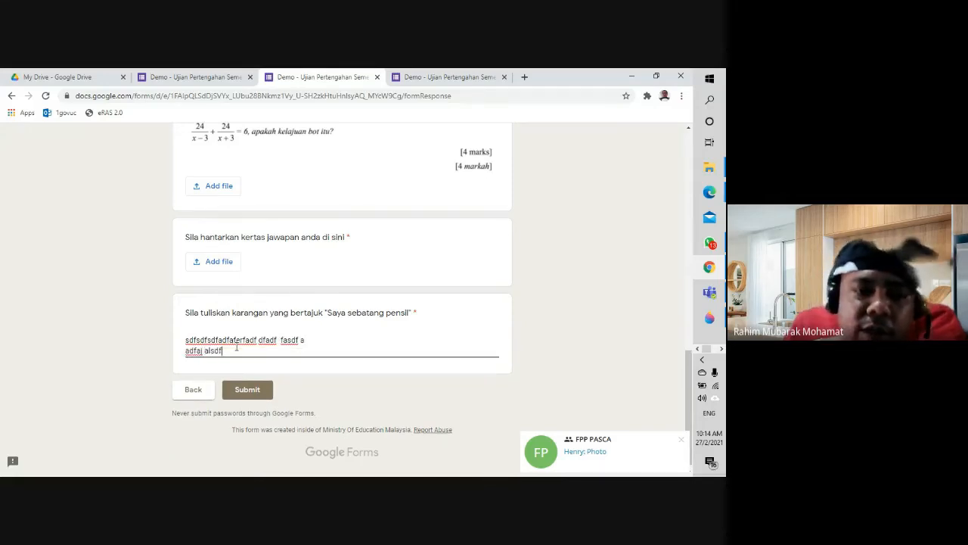
pyautogui.press('Return')
pyautogui.write('aldfha')
pyautogui.press('Return')
pyautogui.write('alkdfasdhf asdjfhakdhf')
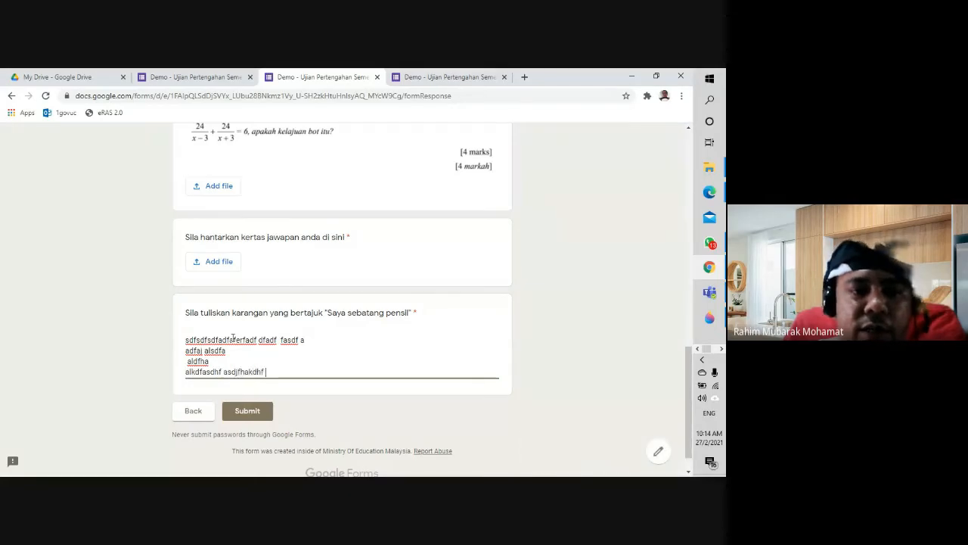
pyautogui.press('Return')
pyautogui.write('afasdhfasjd')
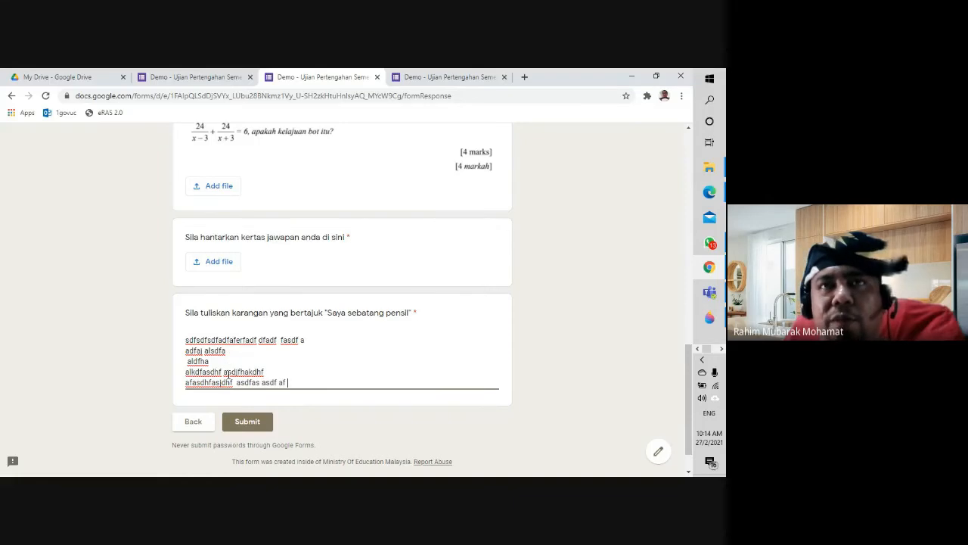
pyautogui.write('hf asdfas asdf af afsda e')
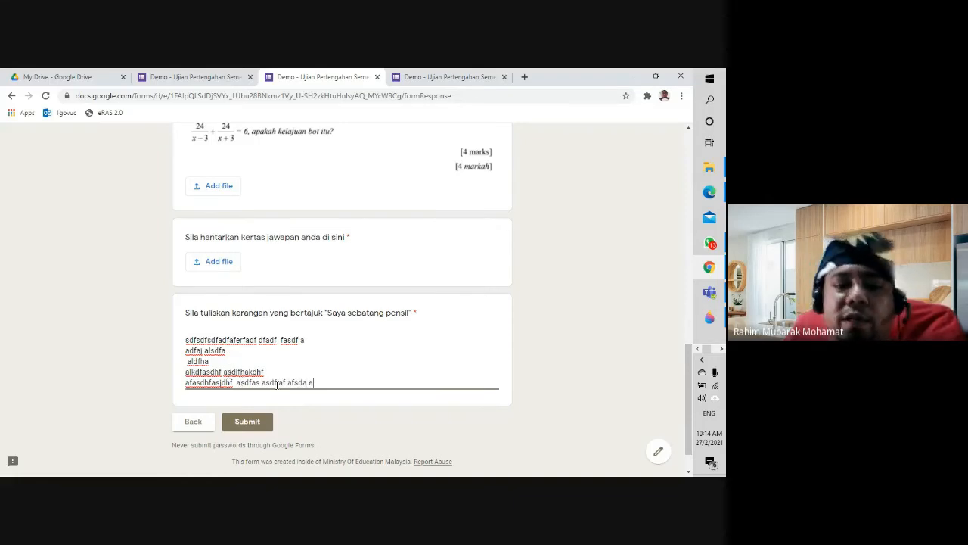
# Step: Attempt to submit, fill 'rom' into the flagged a) Apakah X? field, retry, then close the response page
pyautogui.click(248, 421)
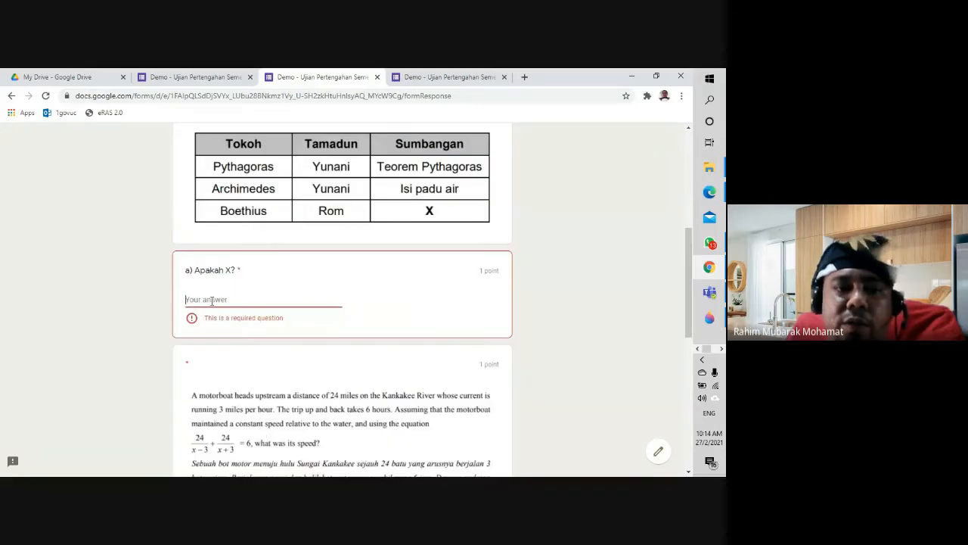
pyautogui.write('rom')
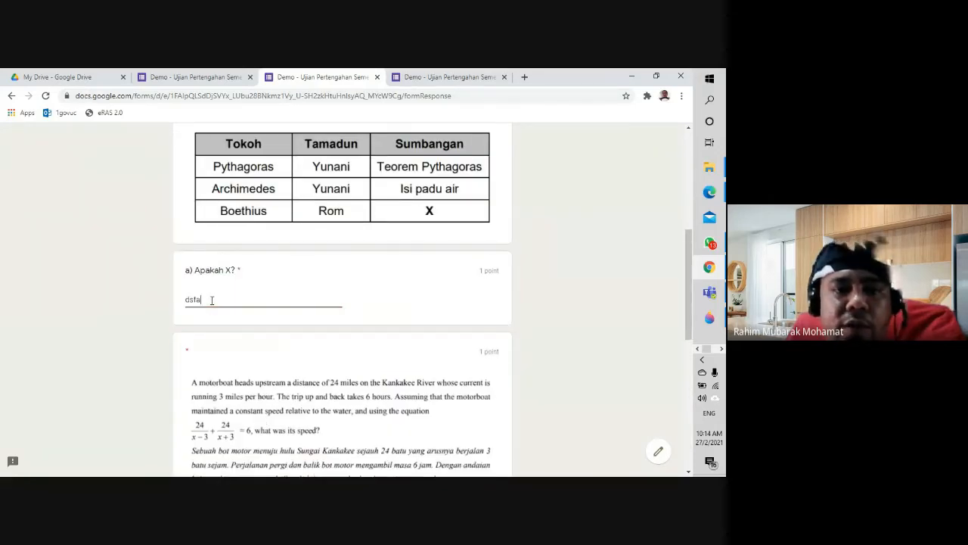
pyautogui.scroll(-10, 212, 300)
pyautogui.click(247, 380)
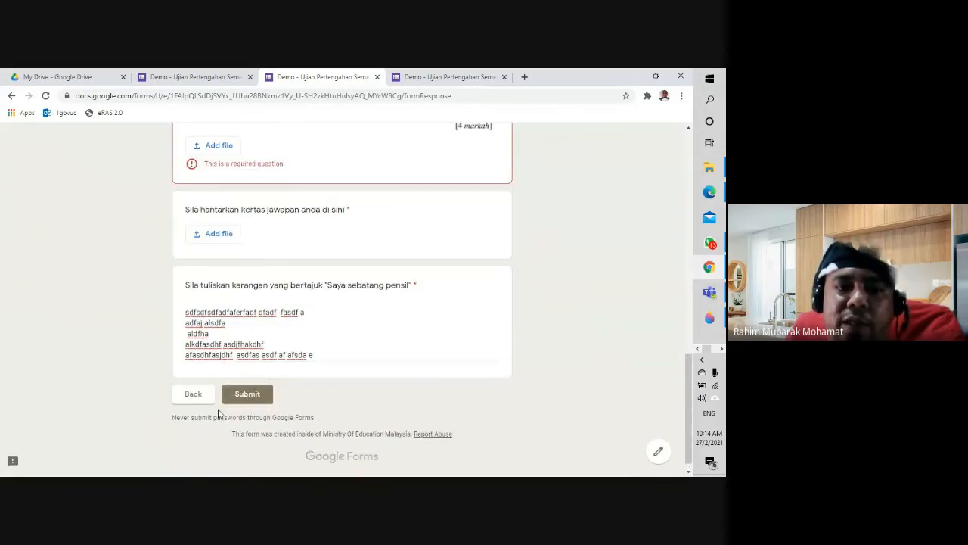
pyautogui.click(246, 394)
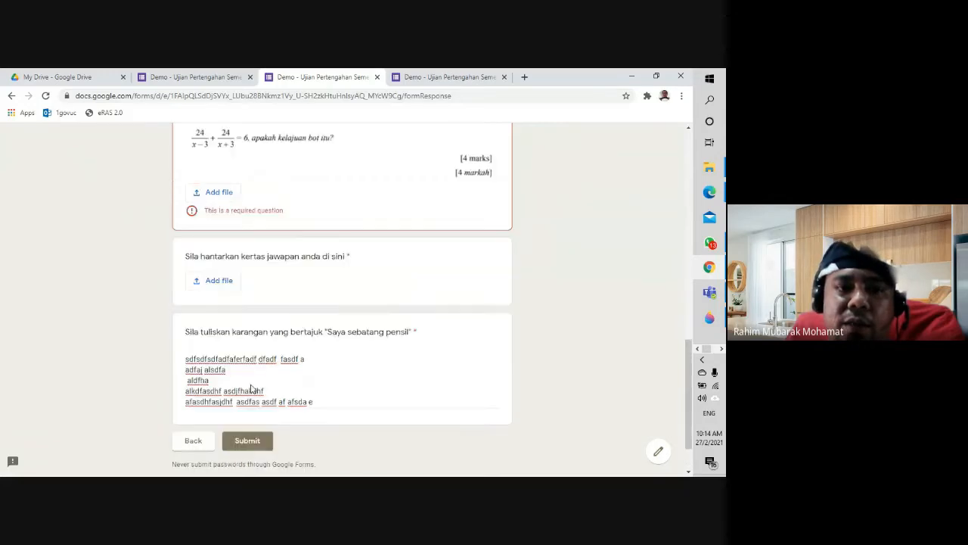
pyautogui.scroll(1, 252, 388)
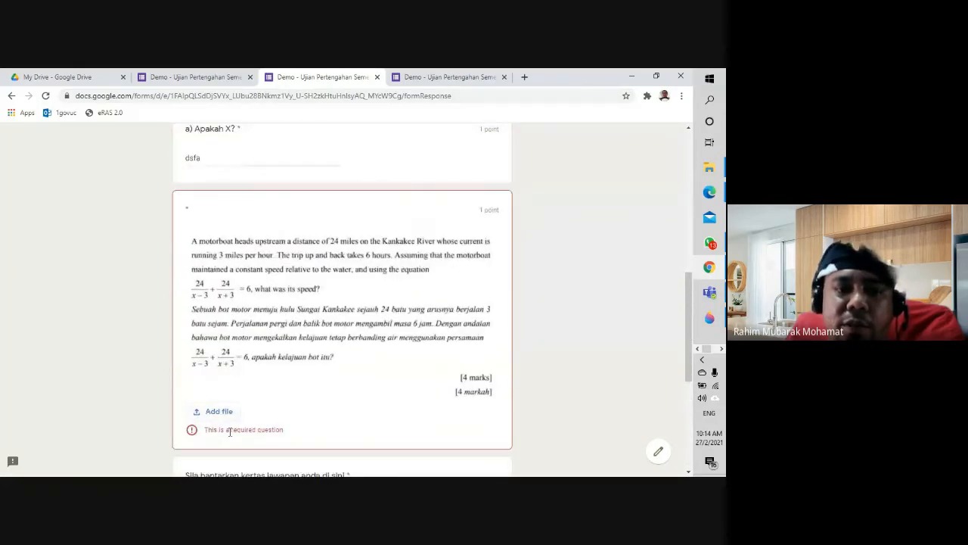
pyautogui.scroll(10, 294, 341)
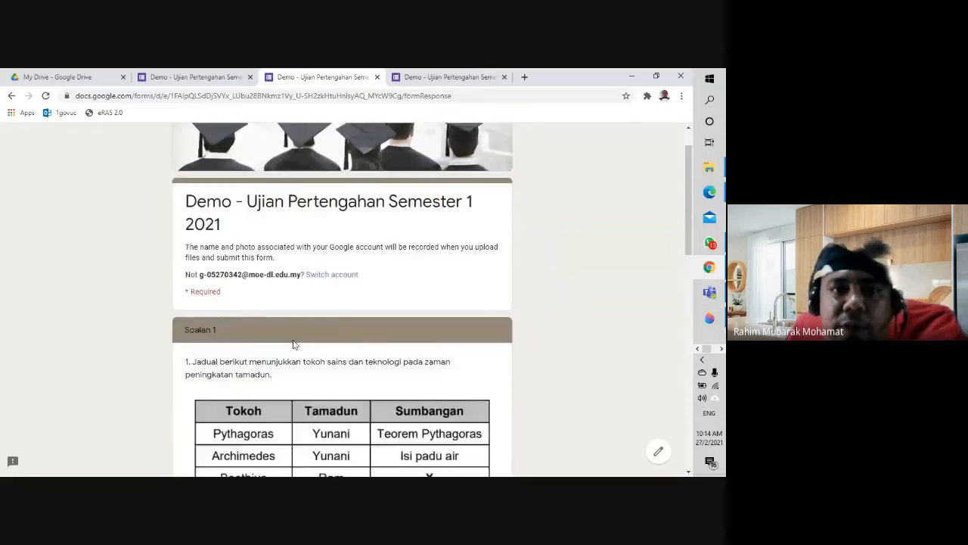
pyautogui.scroll(1, 294, 344)
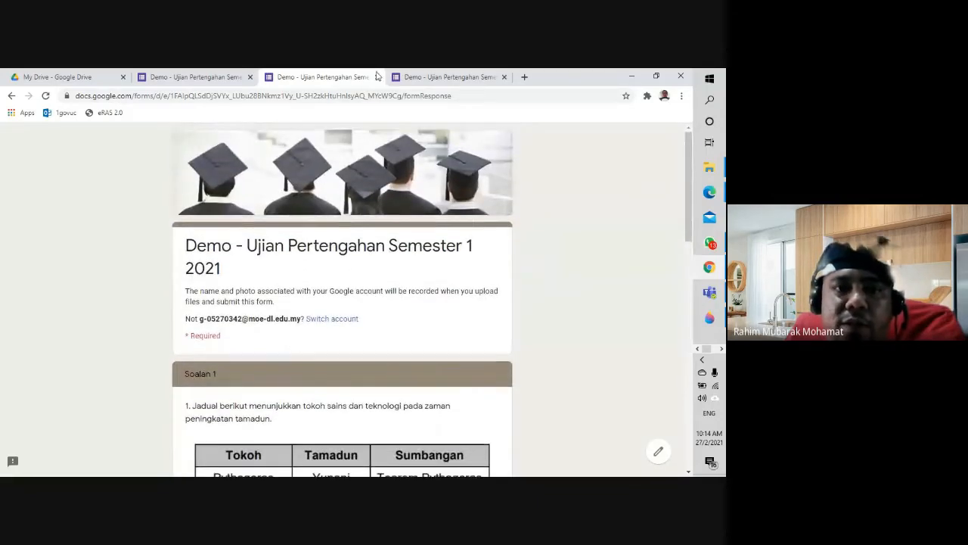
pyautogui.click(377, 79)
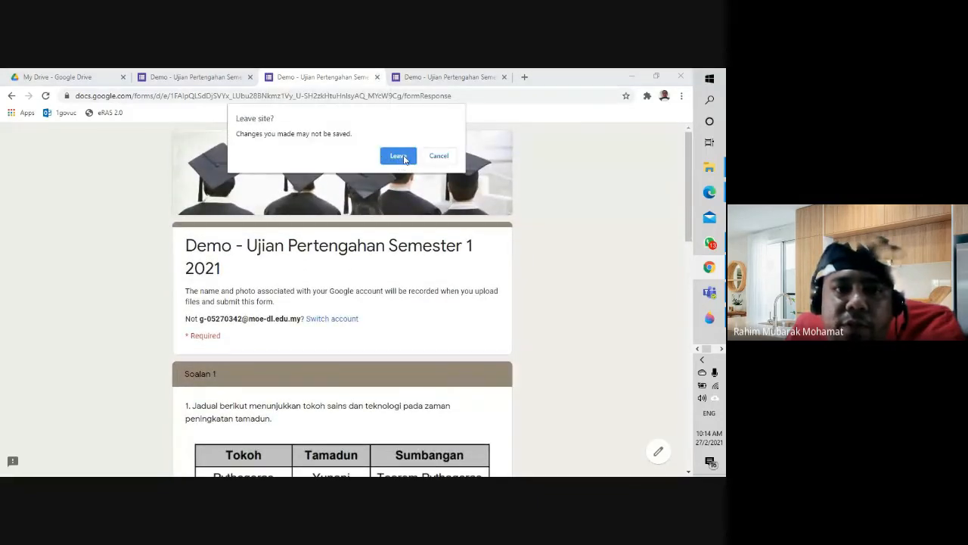
# Step: Leave the response page and make the motorboat file, answer-sheet upload and a) Apakah X? questions optional
pyautogui.click(402, 157)
pyautogui.scroll(5, 432, 345)
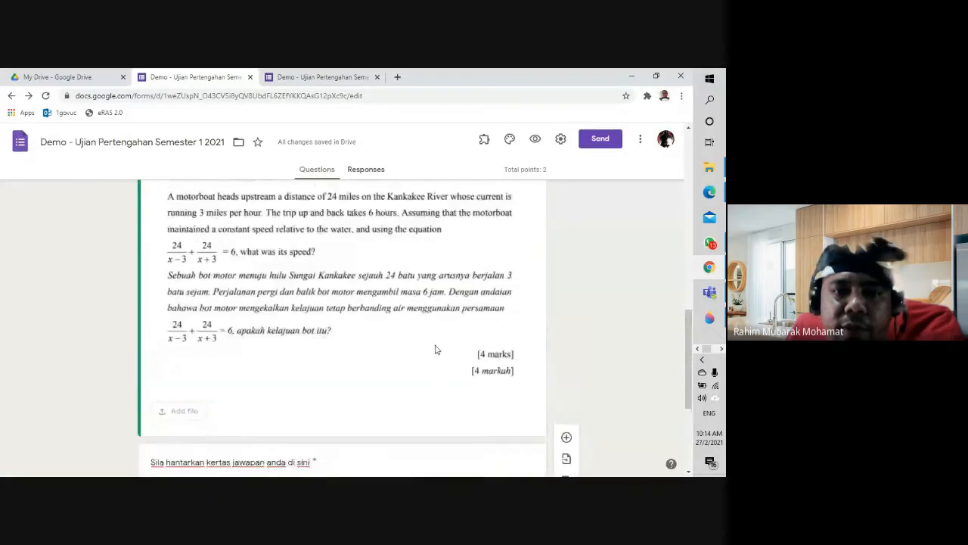
pyautogui.scroll(-5, 435, 348)
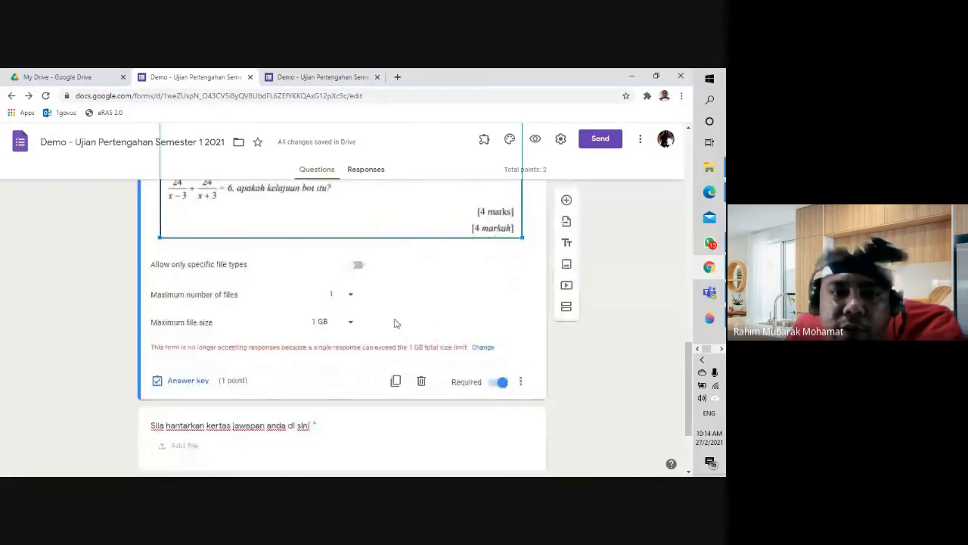
pyautogui.click(478, 383)
pyautogui.scroll(-2, 383, 328)
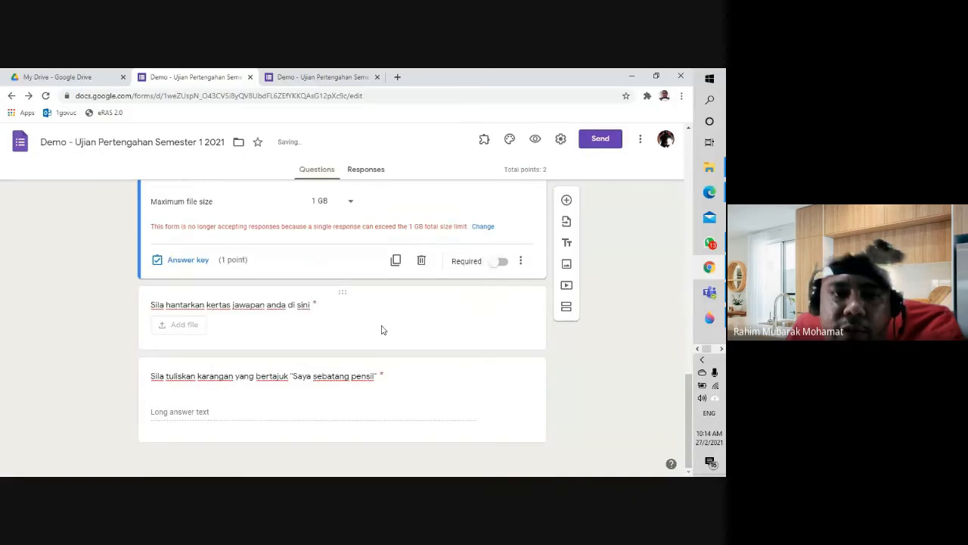
pyautogui.click(382, 330)
pyautogui.click(498, 348)
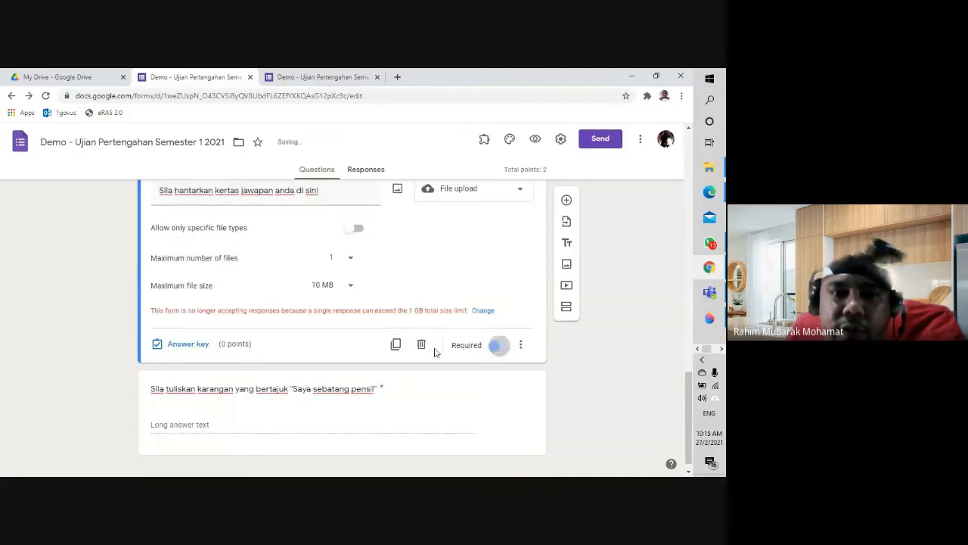
pyautogui.scroll(10, 327, 395)
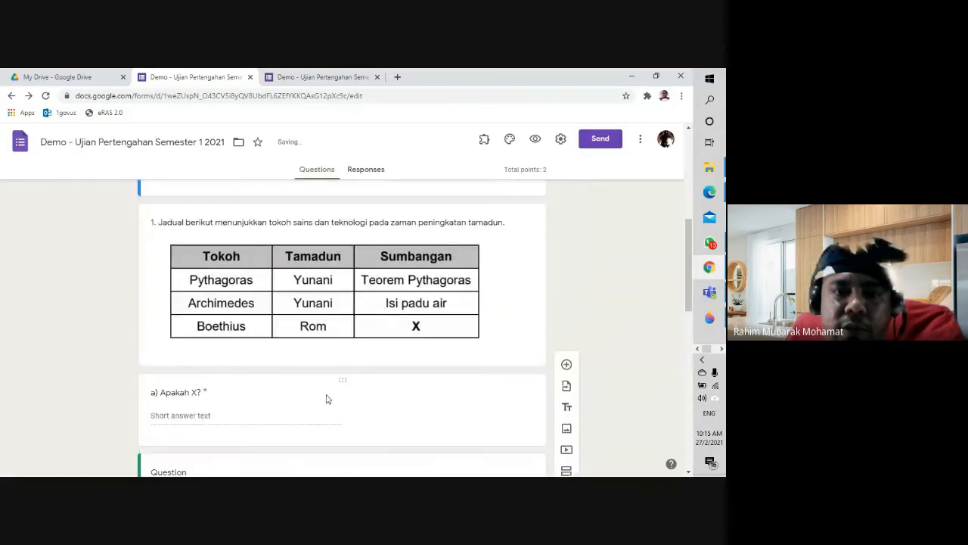
pyautogui.click(338, 386)
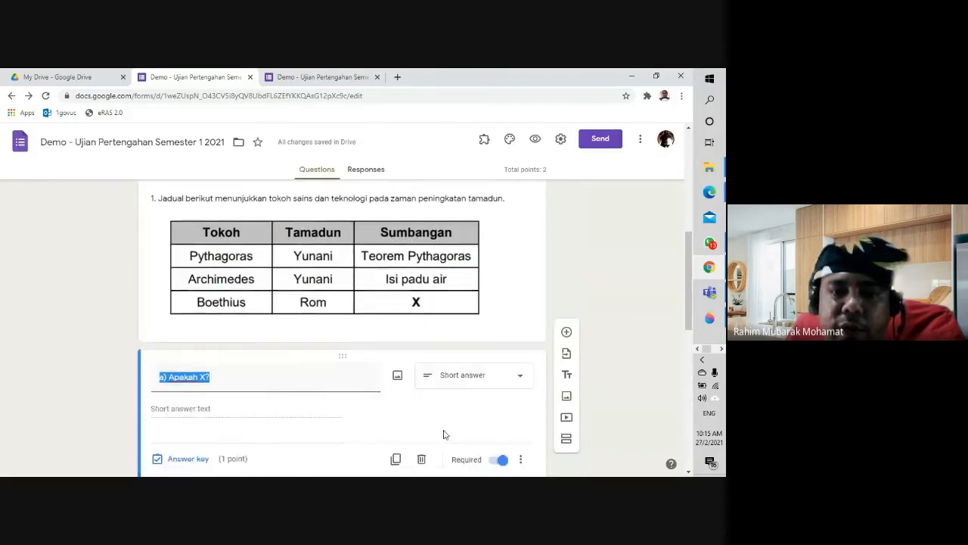
pyautogui.scroll(-3, 443, 431)
pyautogui.click(498, 218)
pyautogui.scroll(-4, 398, 285)
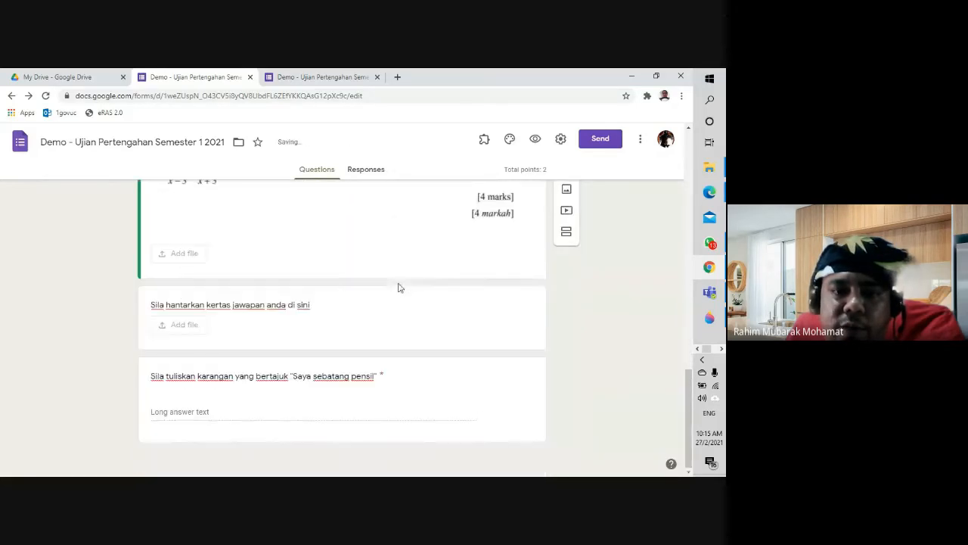
# Step: Reopen the respondent preview, close the leftover form page and continue to the final section
pyautogui.click(533, 144)
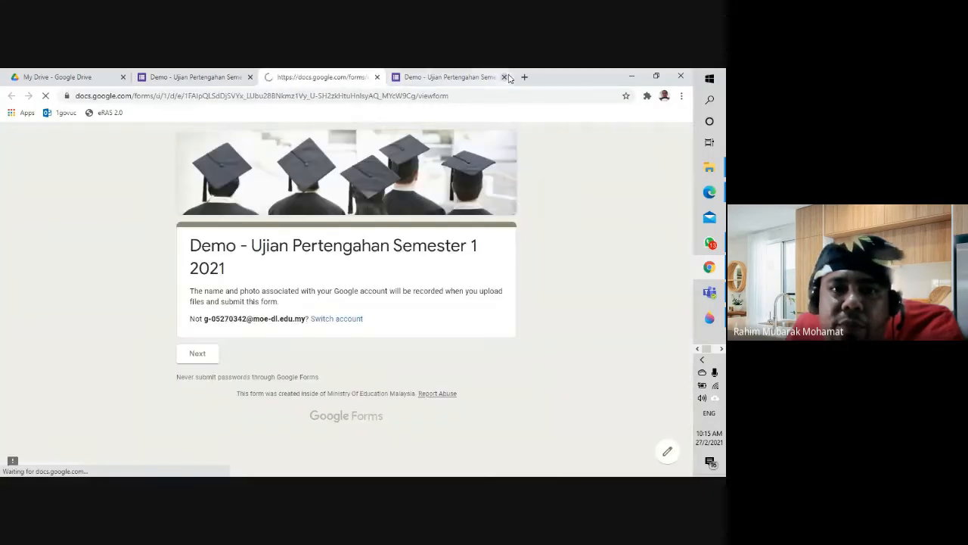
pyautogui.click(504, 77)
pyautogui.click(198, 354)
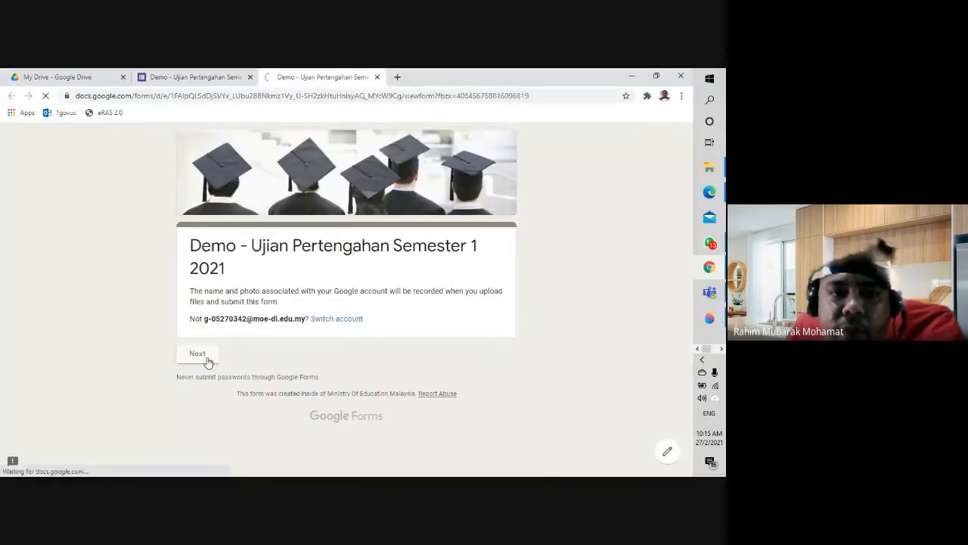
pyautogui.scroll(-4, 293, 381)
pyautogui.scroll(-5, 293, 380)
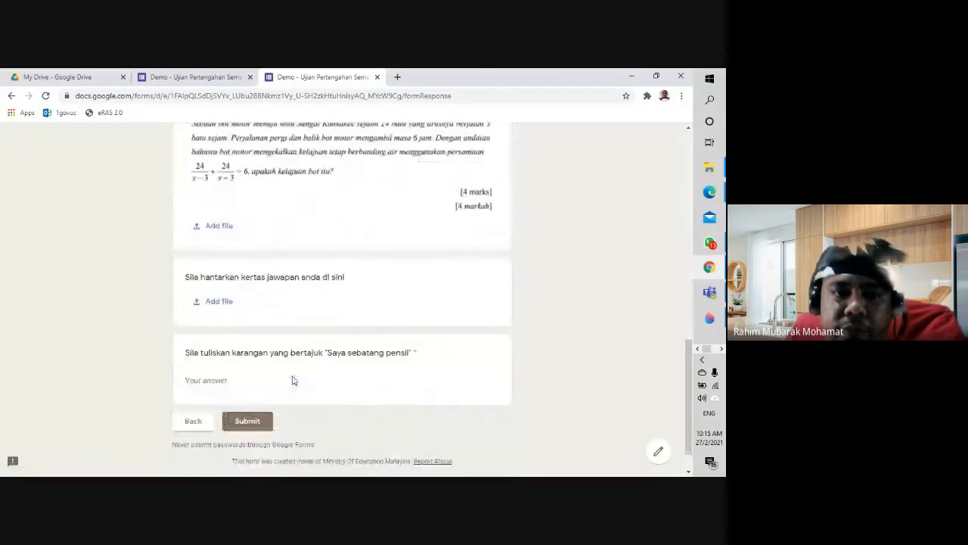
# Step: Type a multi-paragraph sample essay answer and submit the test response
pyautogui.click(228, 381)
pyautogui.write('asdas fs')
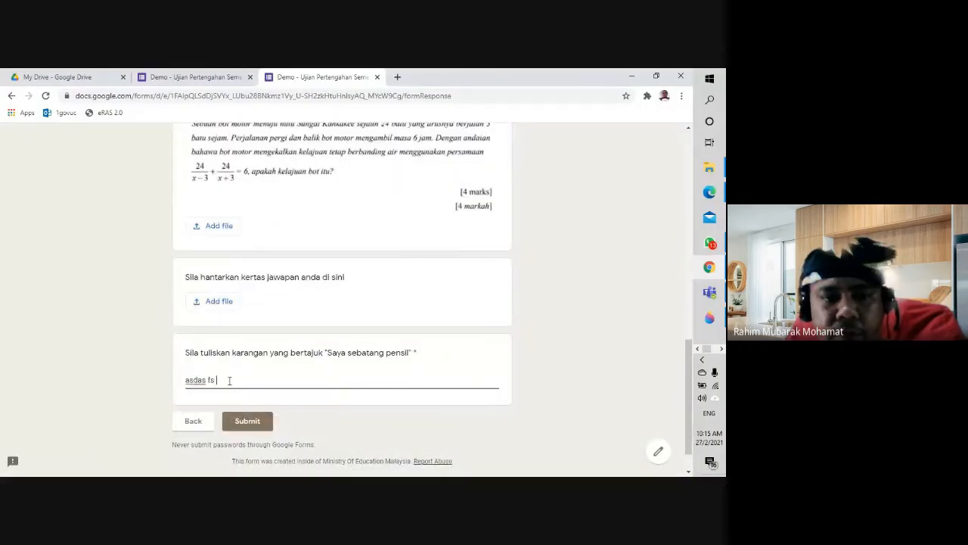
pyautogui.write(' sdfsdfsdfs d')
pyautogui.press('Return')
pyautogui.write('sdfsdfs')
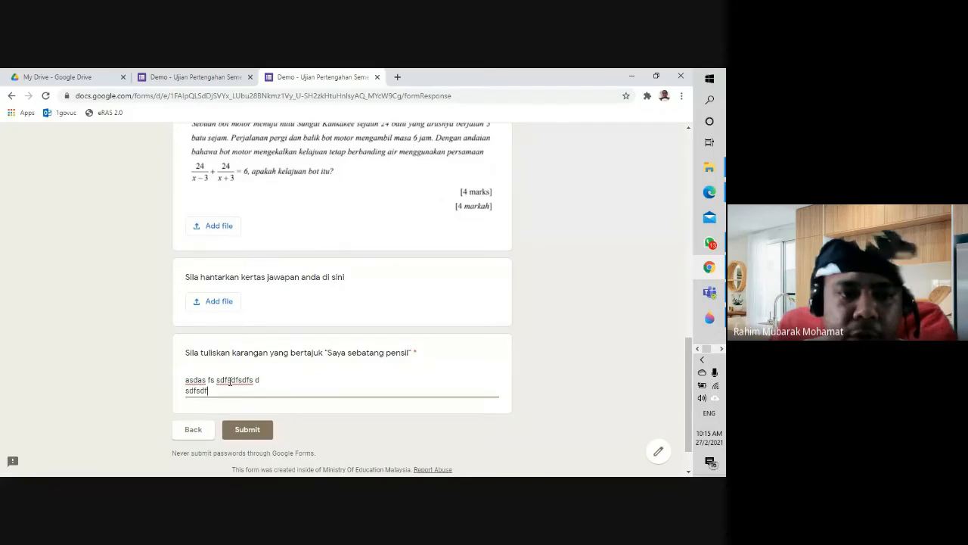
pyautogui.press('Return')
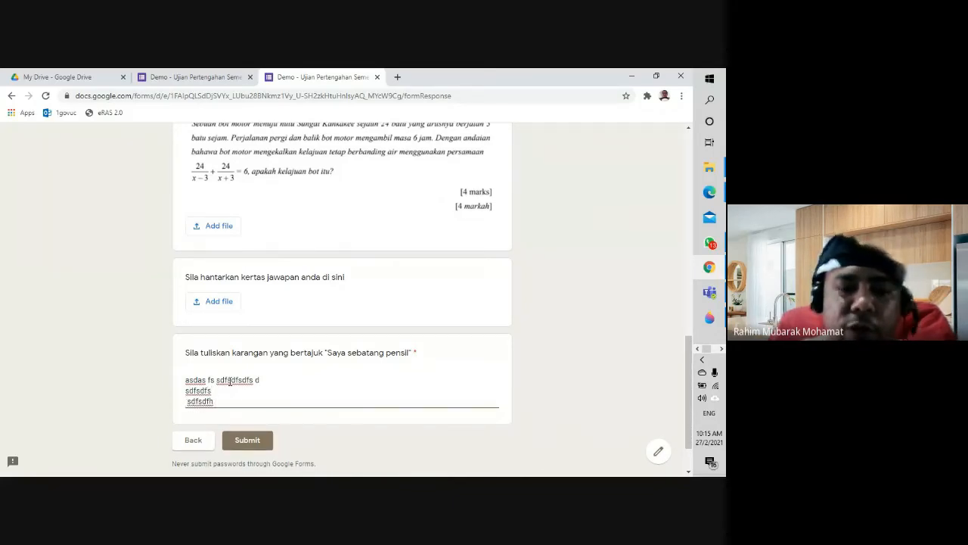
pyautogui.write('sdfsdfh kjsfdgjsdfgkjh ad')
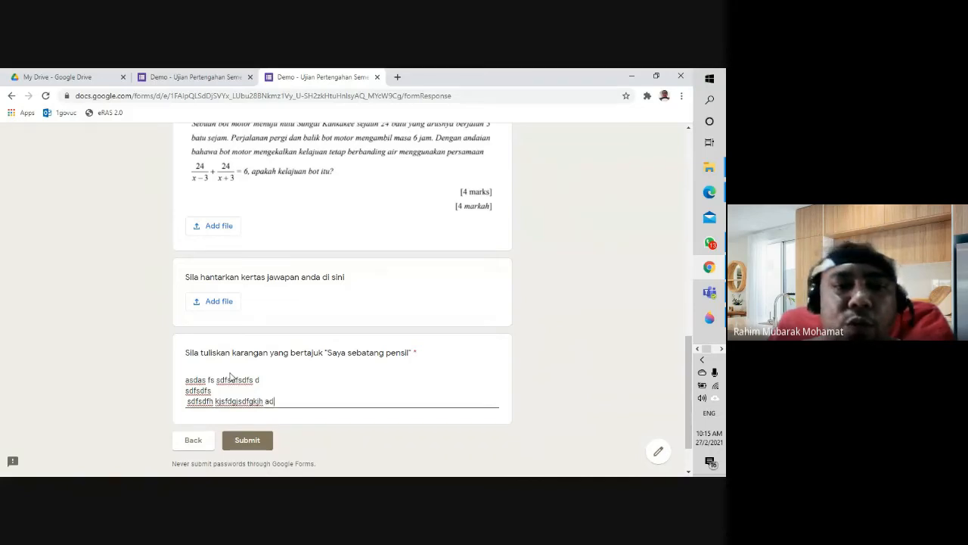
pyautogui.write('khfsk sdlfkhgkjh')
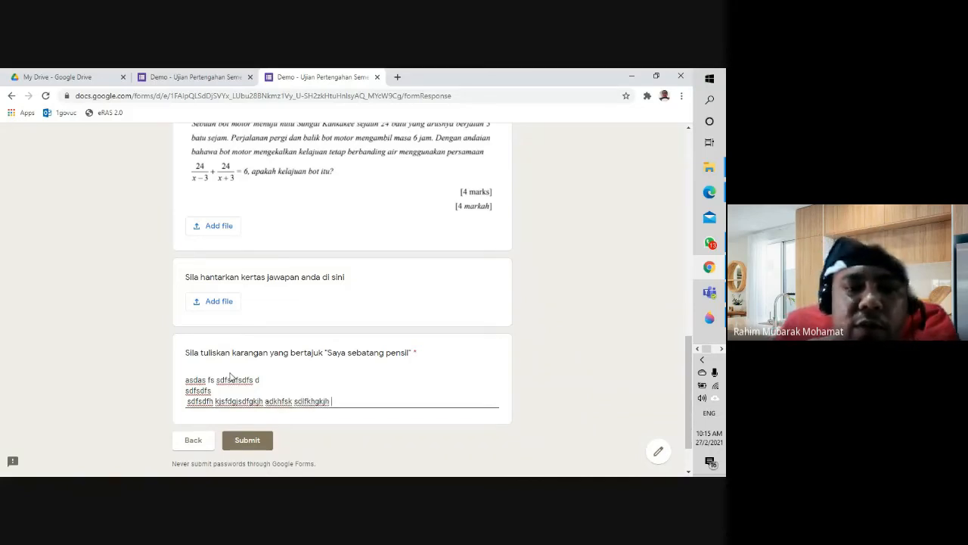
pyautogui.press('Return')
pyautogui.press('Return')
pyautogui.write('fsdkhgfksjhg ')
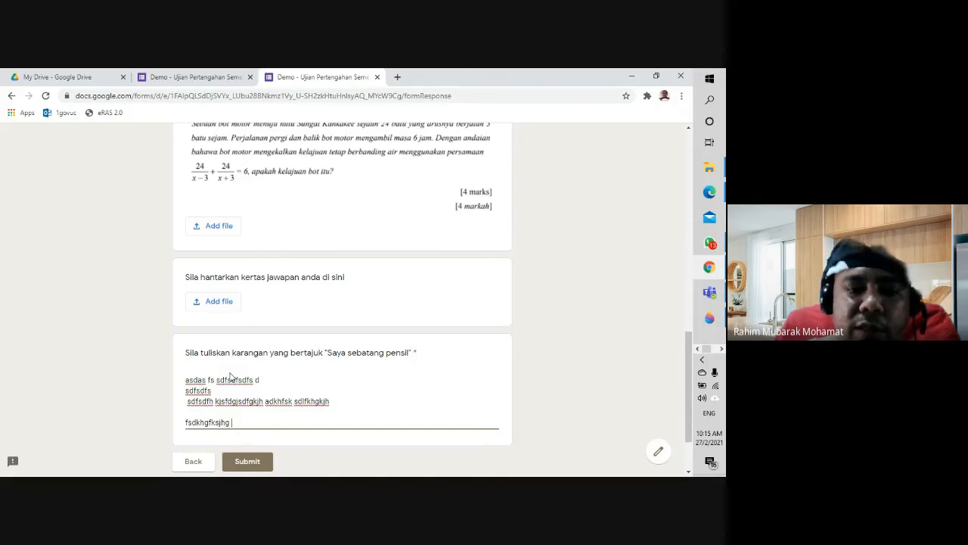
pyautogui.write('kfsdhgkjhsdg')
pyautogui.press('Return')
pyautogui.write('skdjfhskjhfd')
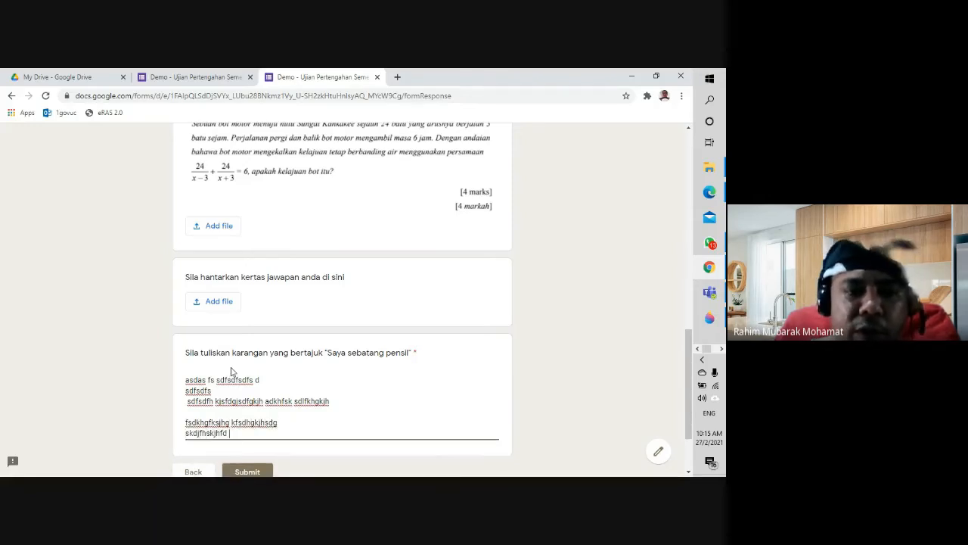
pyautogui.press('Return')
pyautogui.write('sdfhsdhf jsdhflskjdu kdsshdf')
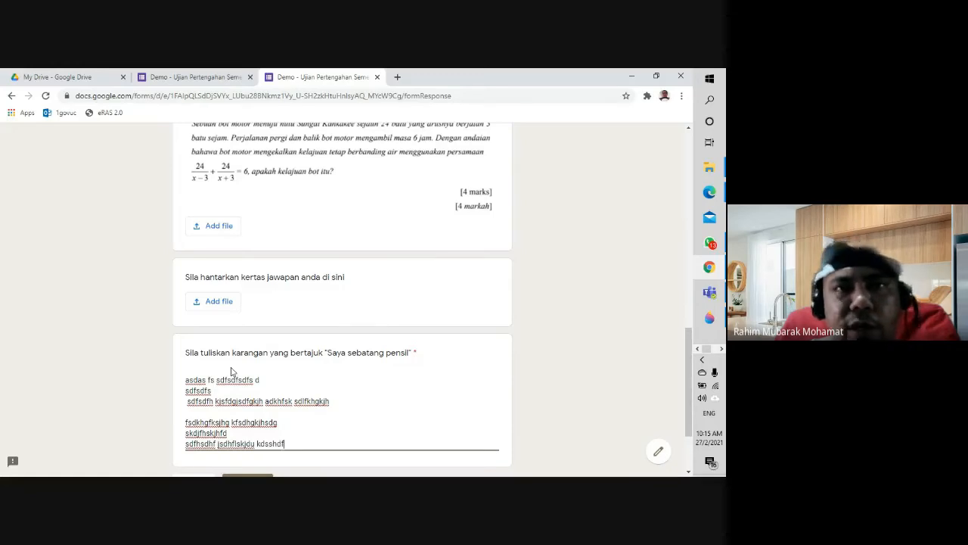
pyautogui.write('nvlksd')
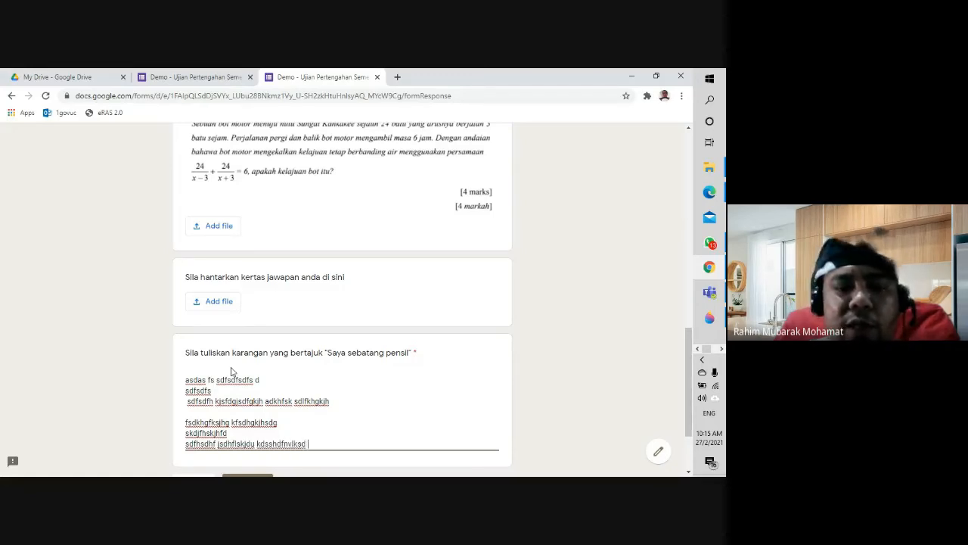
pyautogui.write(' lksdjfsndue sdkf')
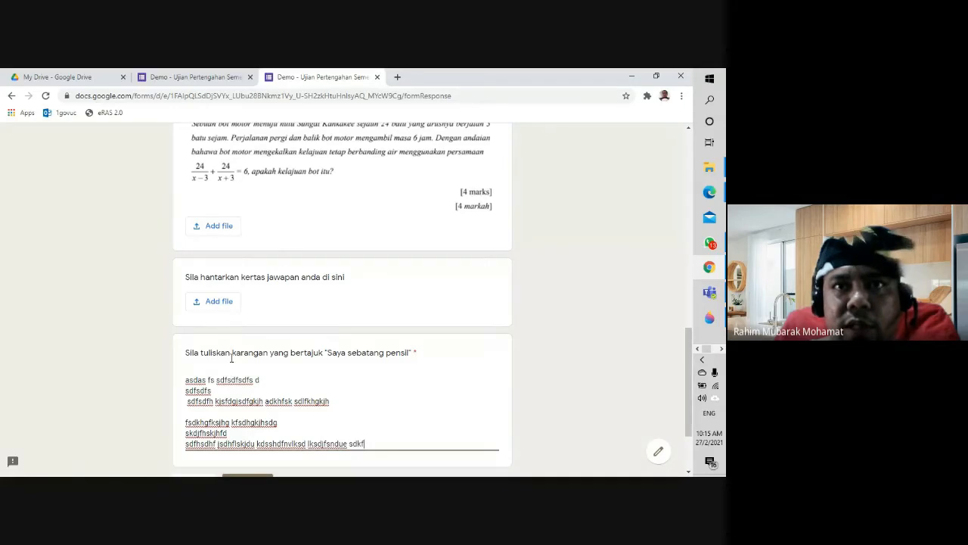
pyautogui.write('jsdu slkdjfsj s')
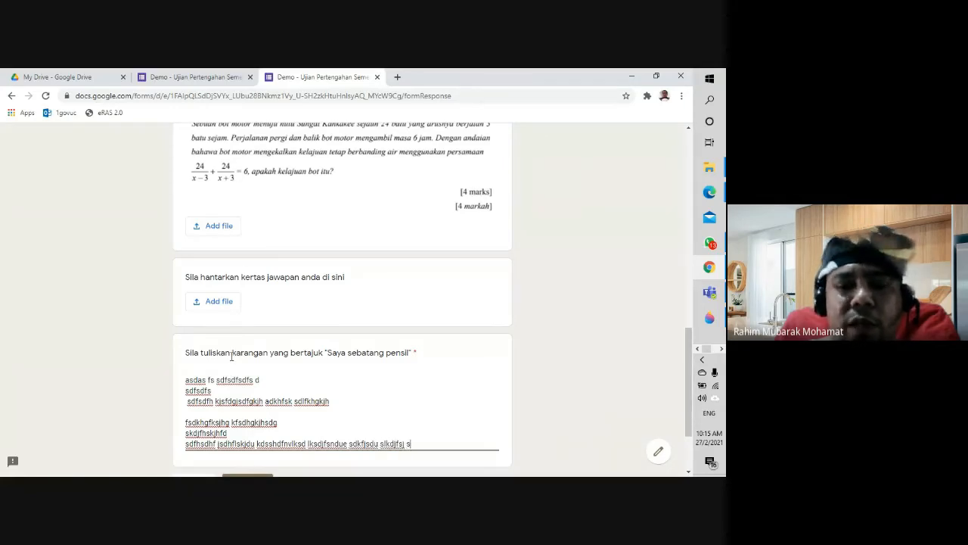
pyautogui.write('ksjdf ')
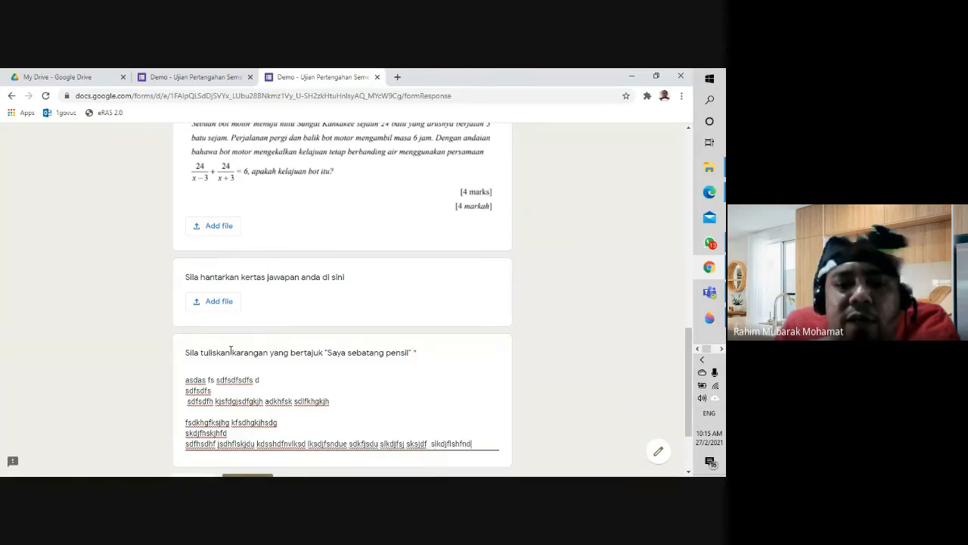
pyautogui.write(' slkdjflshfnd')
pyautogui.scroll(-3, 249, 383)
pyautogui.click(254, 385)
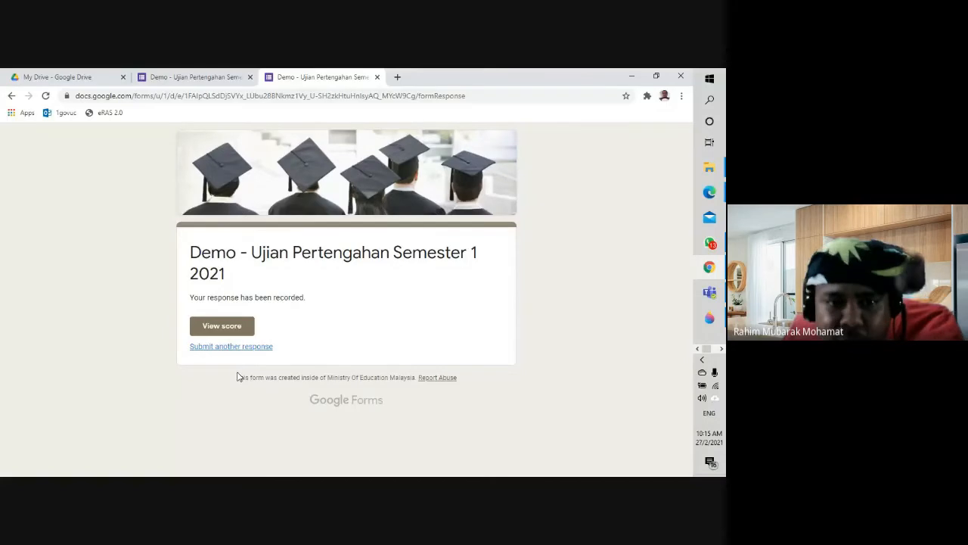
# Step: In Responses by Question, pick the 'Saya sebatang pensil' essay and click its points box
pyautogui.click(217, 79)
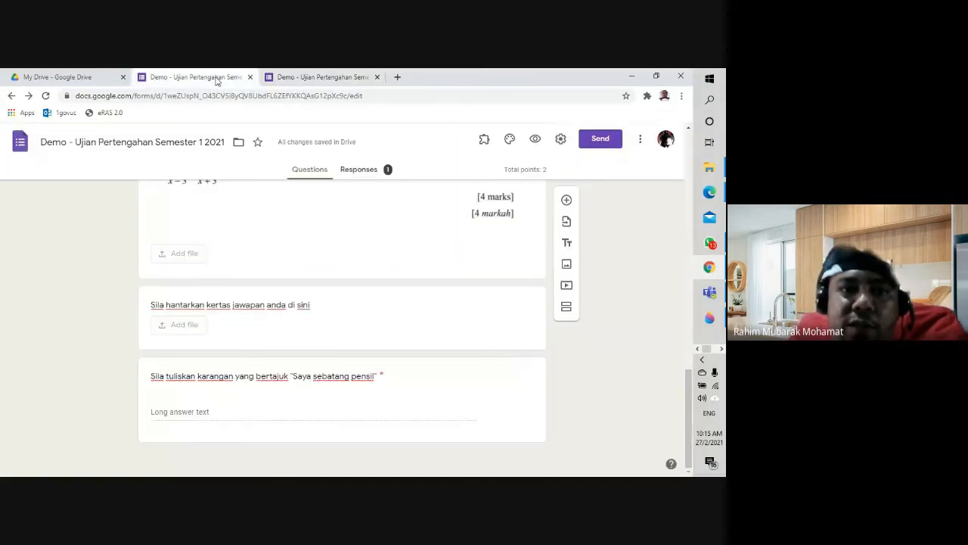
pyautogui.click(360, 170)
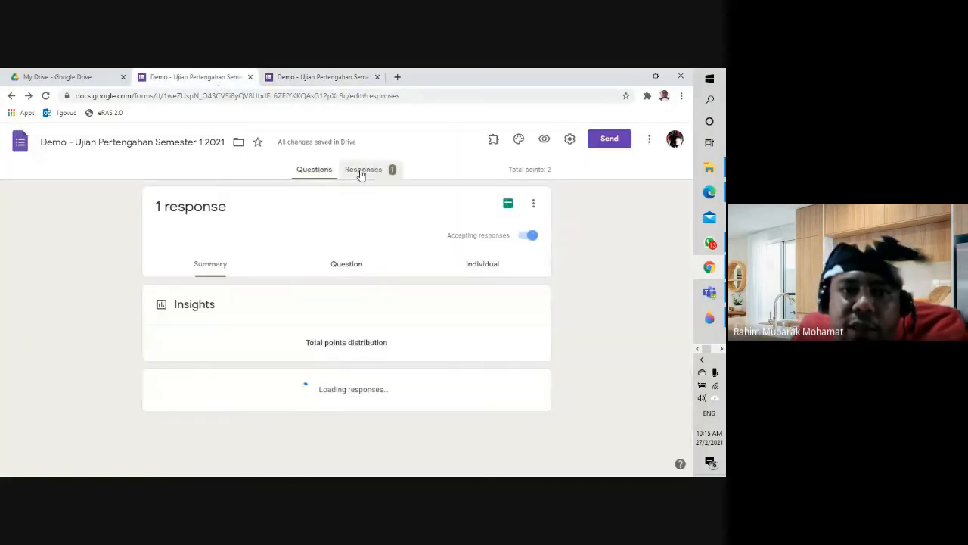
pyautogui.click(342, 266)
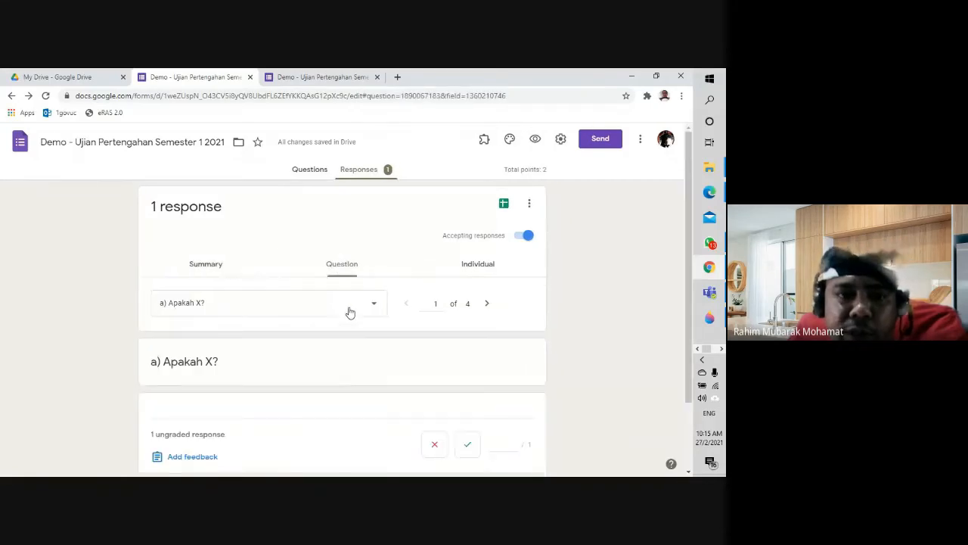
pyautogui.click(350, 312)
pyautogui.scroll(-2, 345, 314)
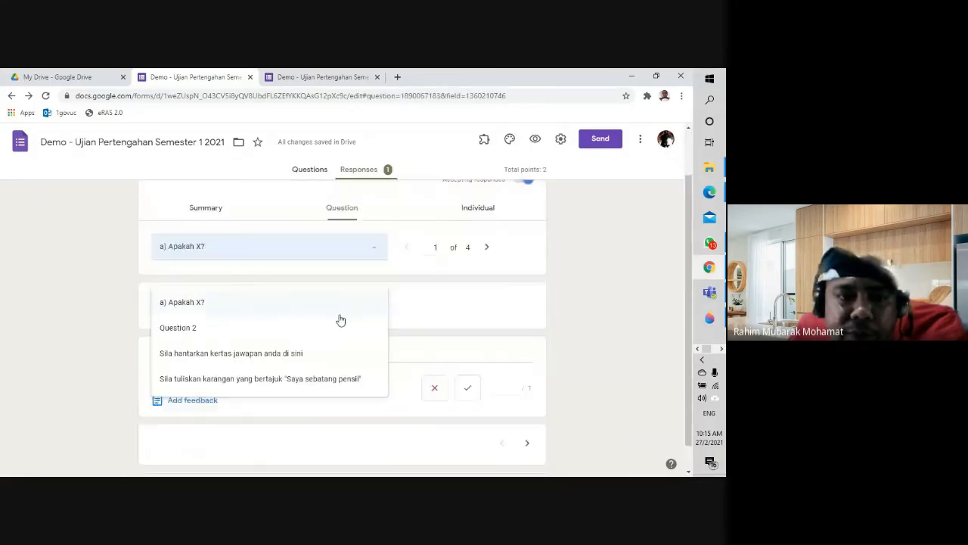
pyautogui.click(272, 387)
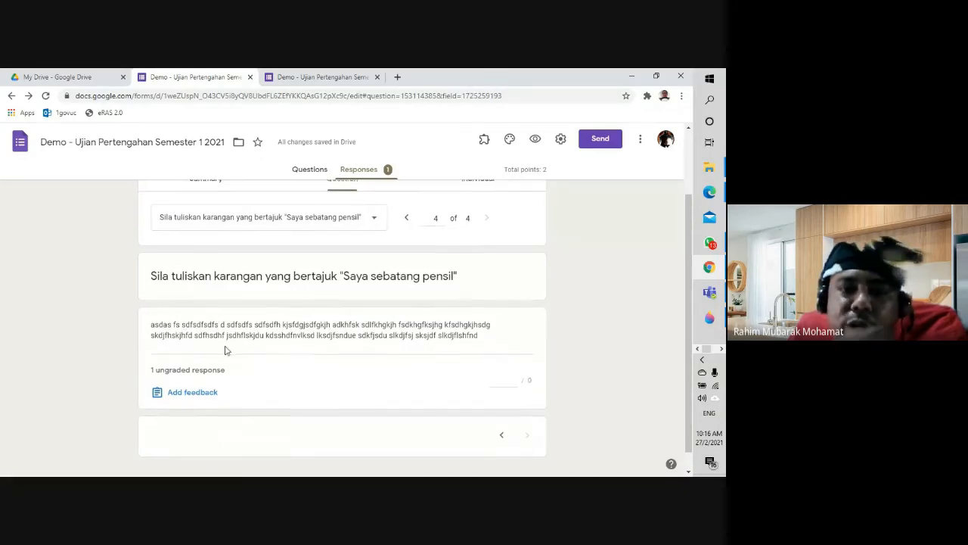
pyautogui.scroll(-1, 225, 350)
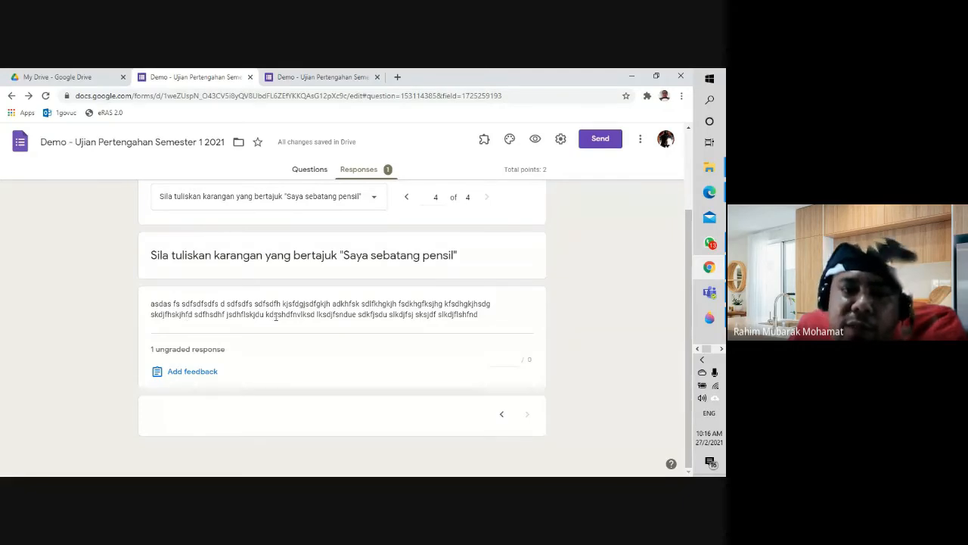
pyautogui.click(503, 360)
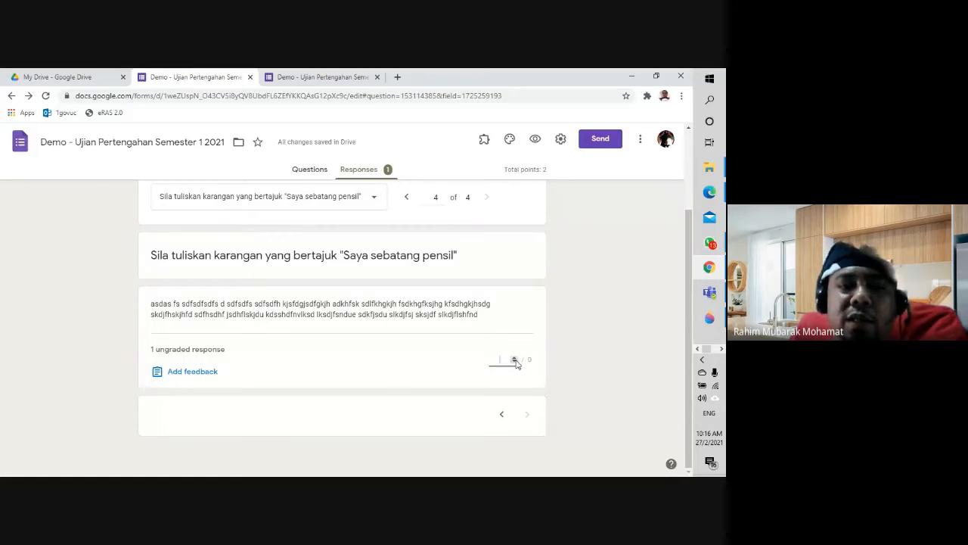
pyautogui.click(217, 371)
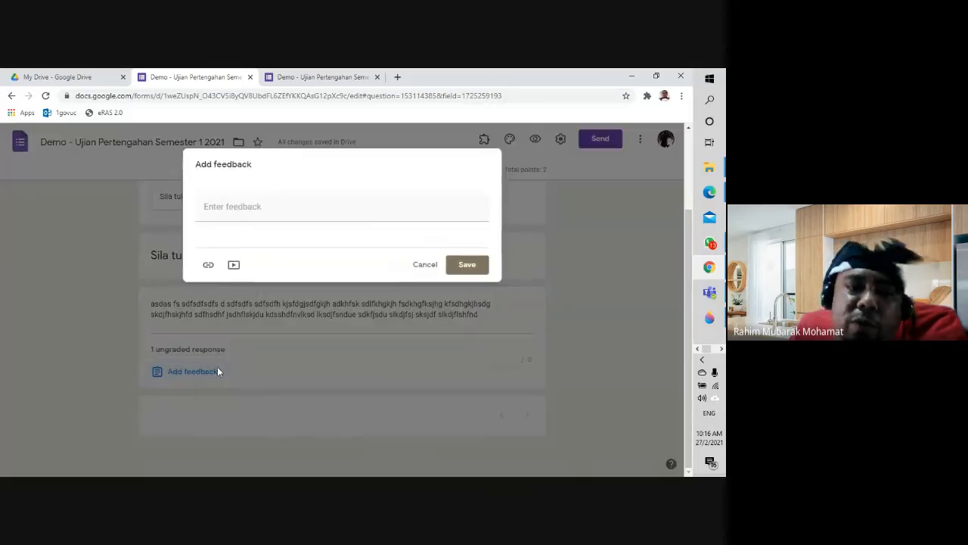
pyautogui.click(285, 205)
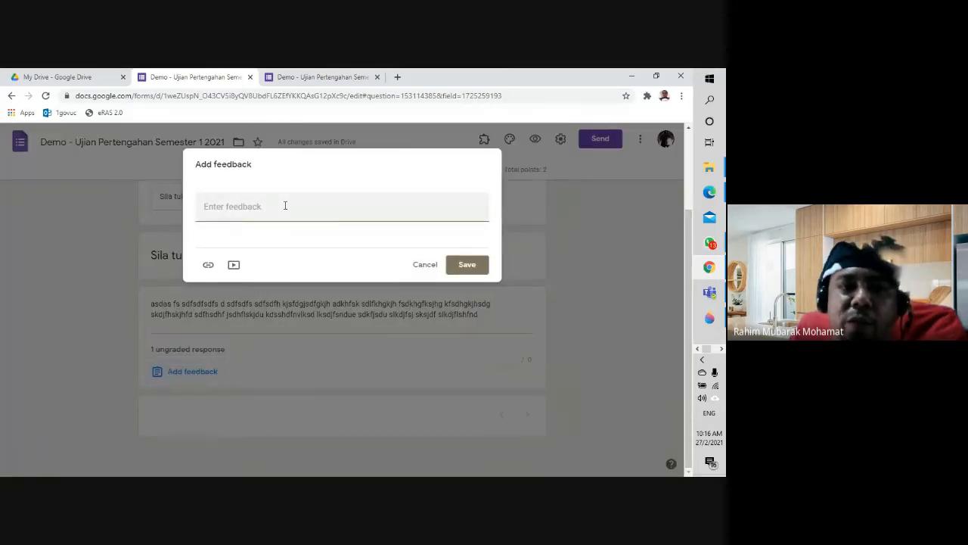
pyautogui.click(421, 266)
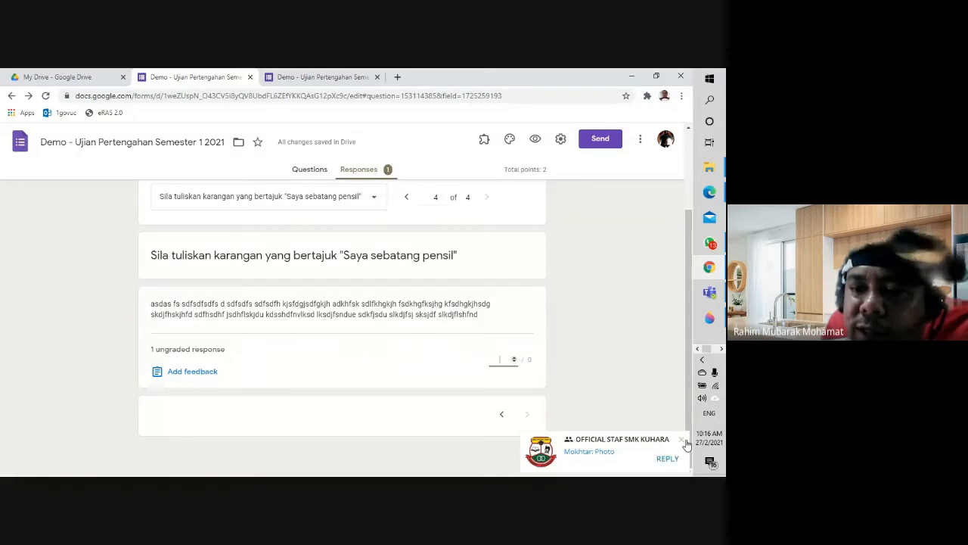
pyautogui.click(683, 440)
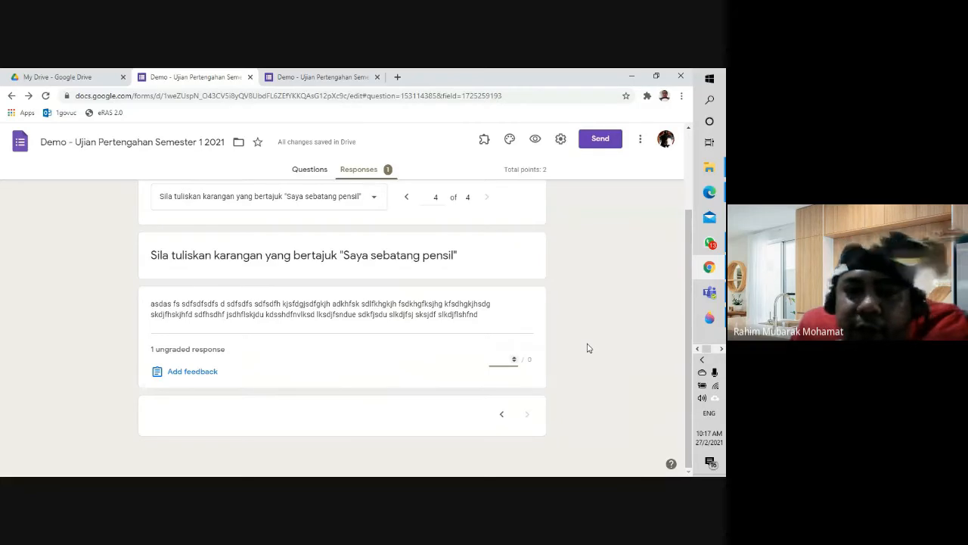
pyautogui.click(304, 171)
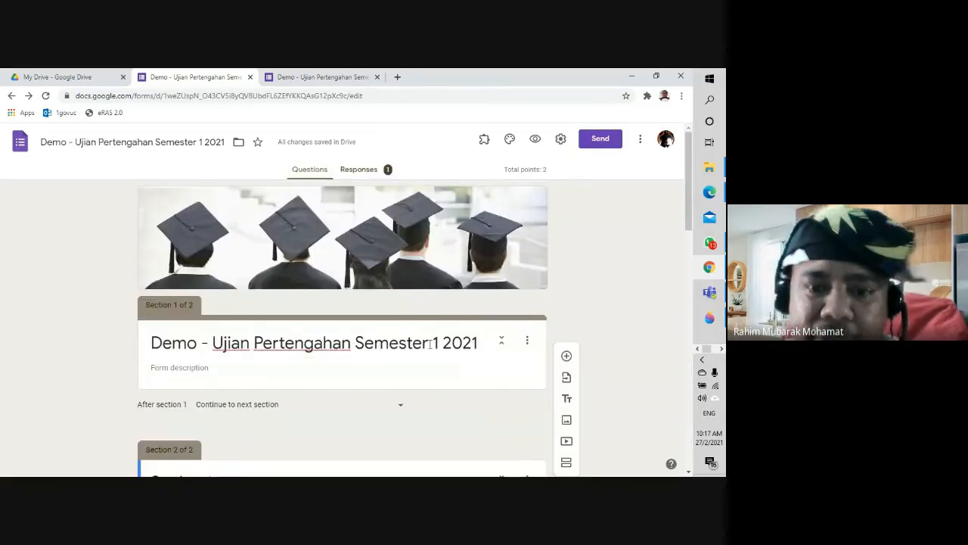
pyautogui.scroll(-5, 434, 358)
pyautogui.scroll(-3, 434, 358)
pyautogui.scroll(6, 436, 358)
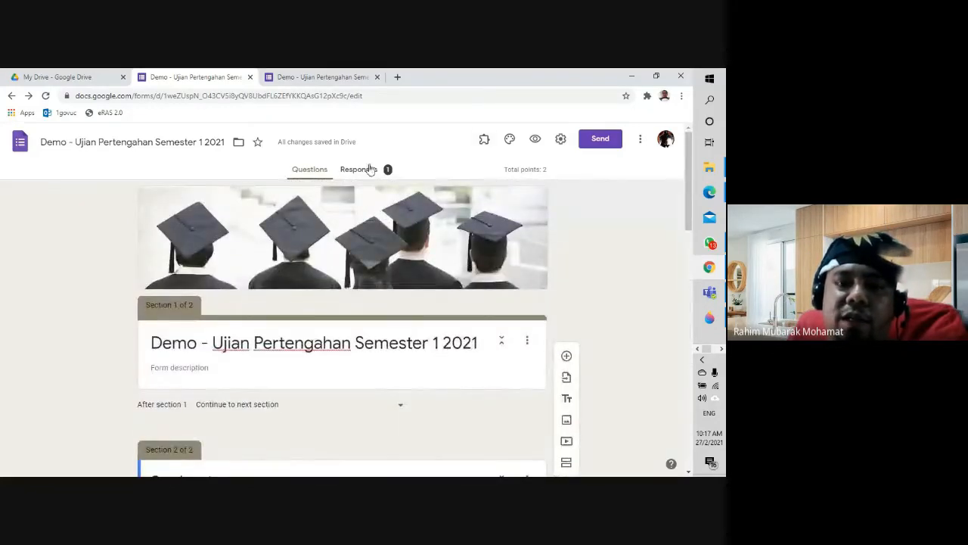
pyautogui.click(365, 171)
pyautogui.scroll(-3, 393, 390)
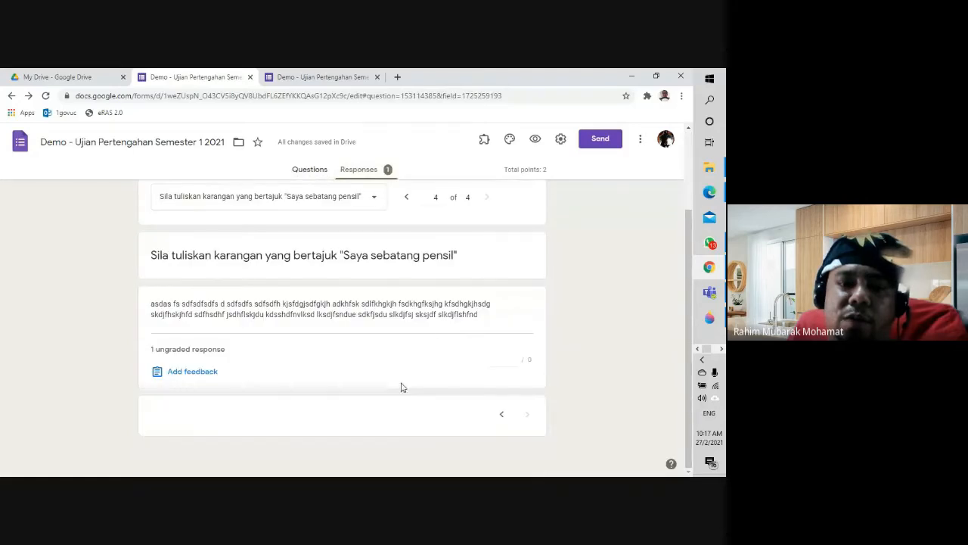
pyautogui.scroll(3, 469, 367)
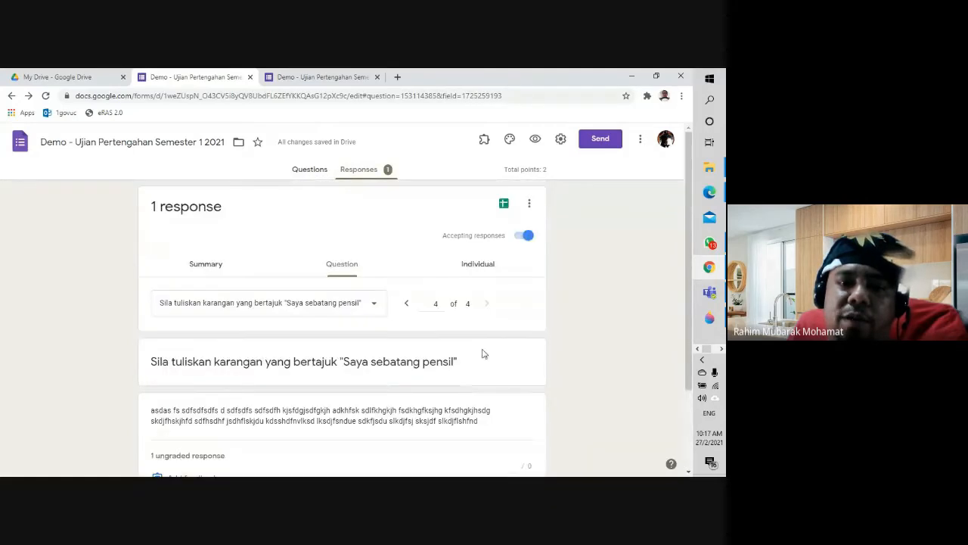
# Step: Link the responses to a new spreadsheet via the Sheets icon
pyautogui.click(505, 205)
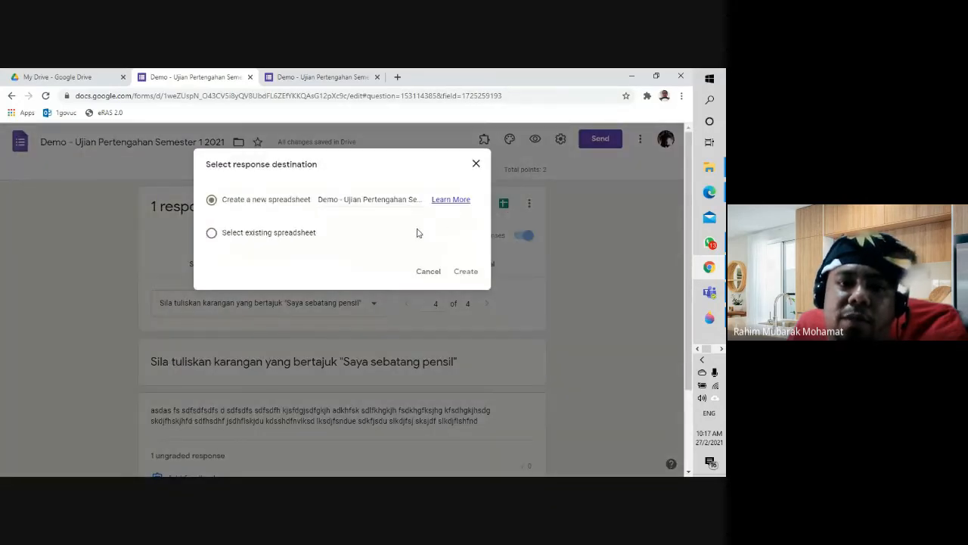
pyautogui.click(465, 271)
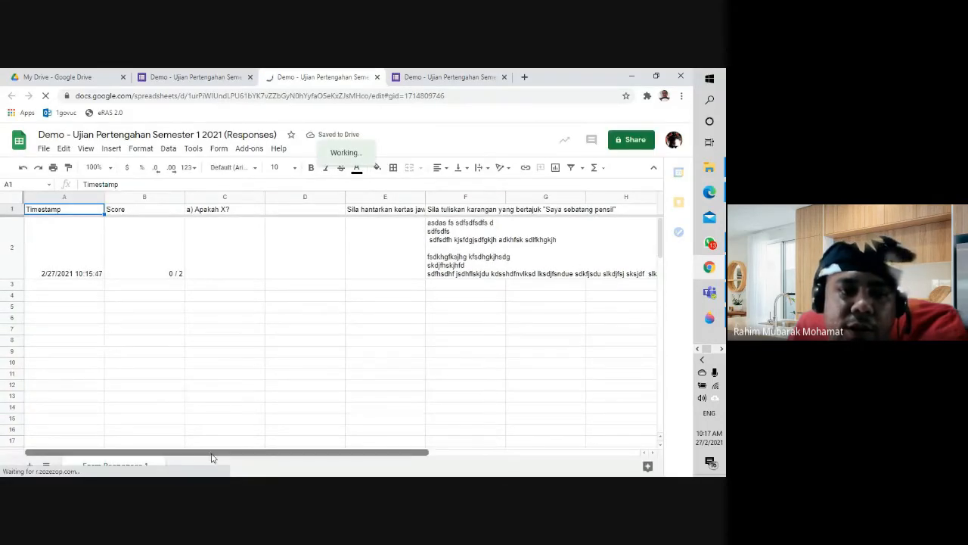
# Step: Check the 0 / 2 score in cell B2 and the essay answer, then return to the form responses
pyautogui.click(174, 274)
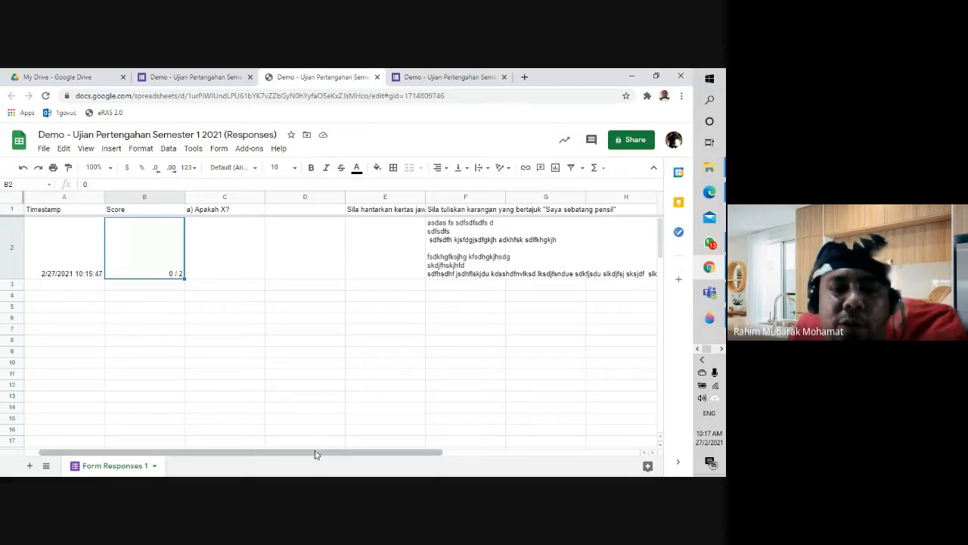
pyautogui.moveTo(331, 456); pyautogui.dragTo(388, 443)
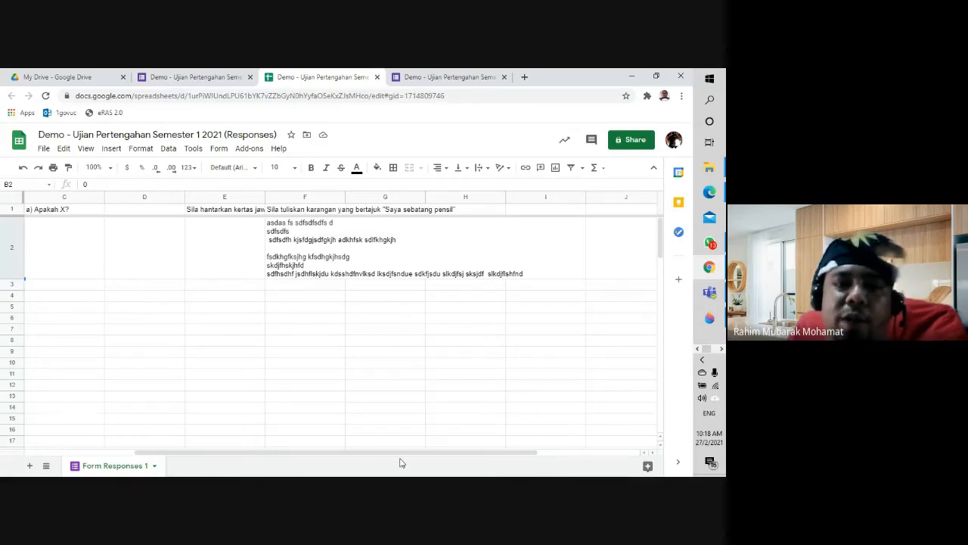
pyautogui.moveTo(261, 454); pyautogui.dragTo(126, 453)
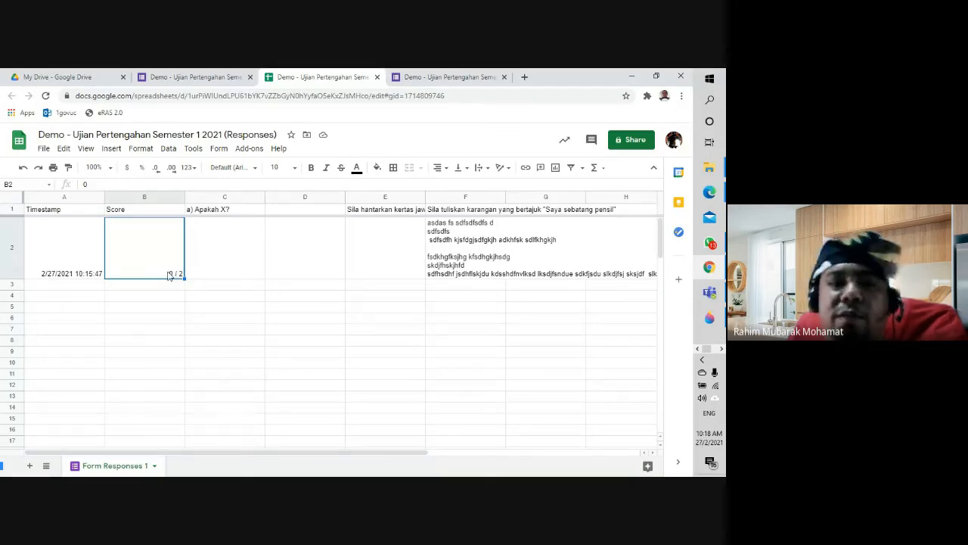
pyautogui.click(202, 78)
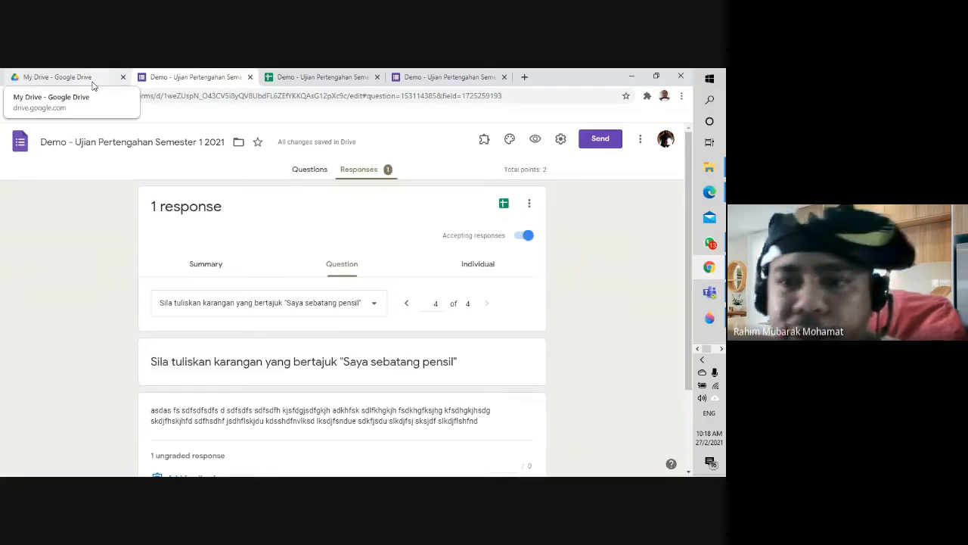
# Step: Dismiss the question-type list in the Microsoft Forms exam form, then switch to the Google Meet call
pyautogui.moveTo(709, 191)
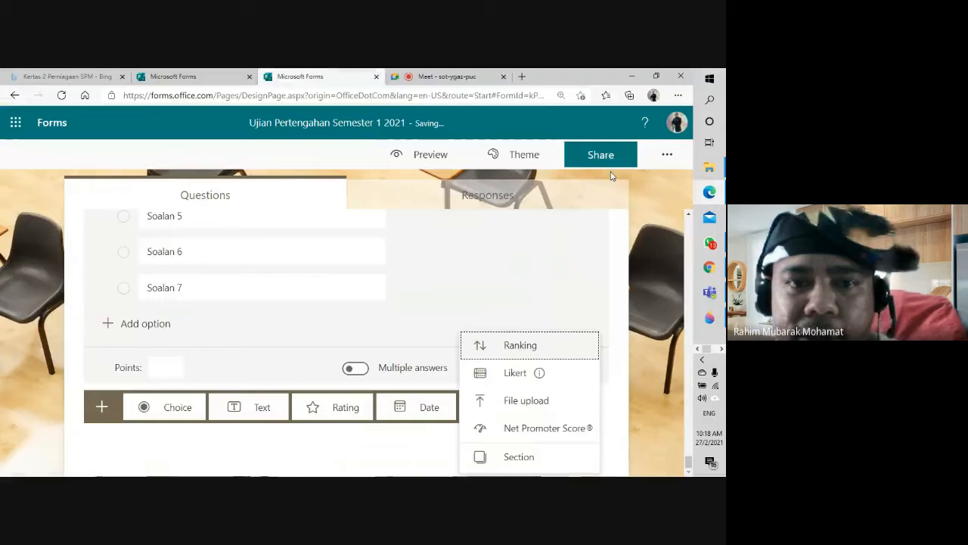
pyautogui.click(617, 185)
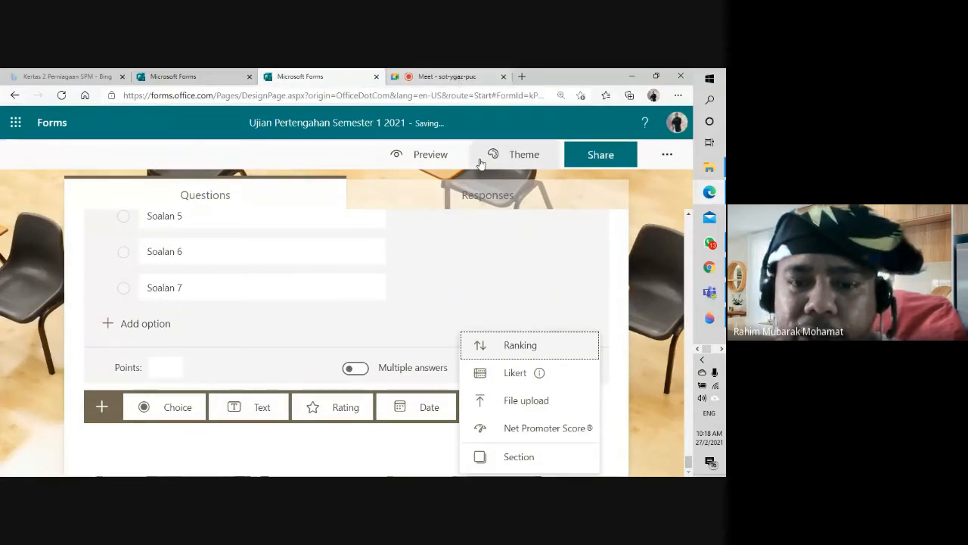
pyautogui.click(646, 273)
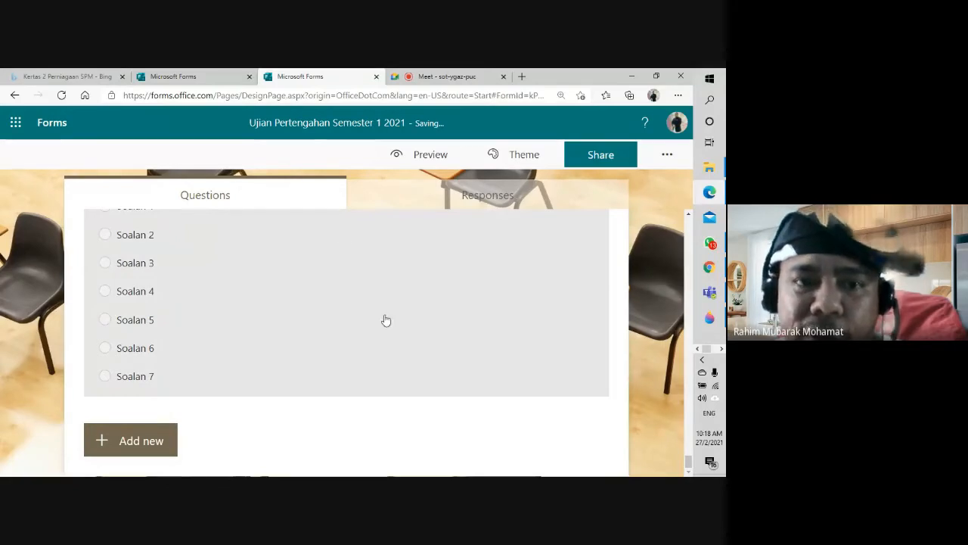
pyautogui.click(459, 77)
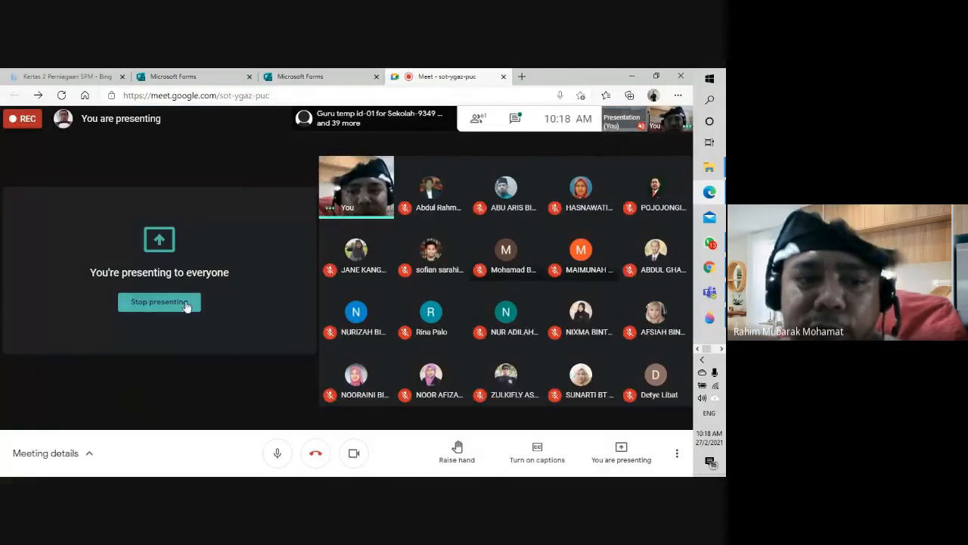
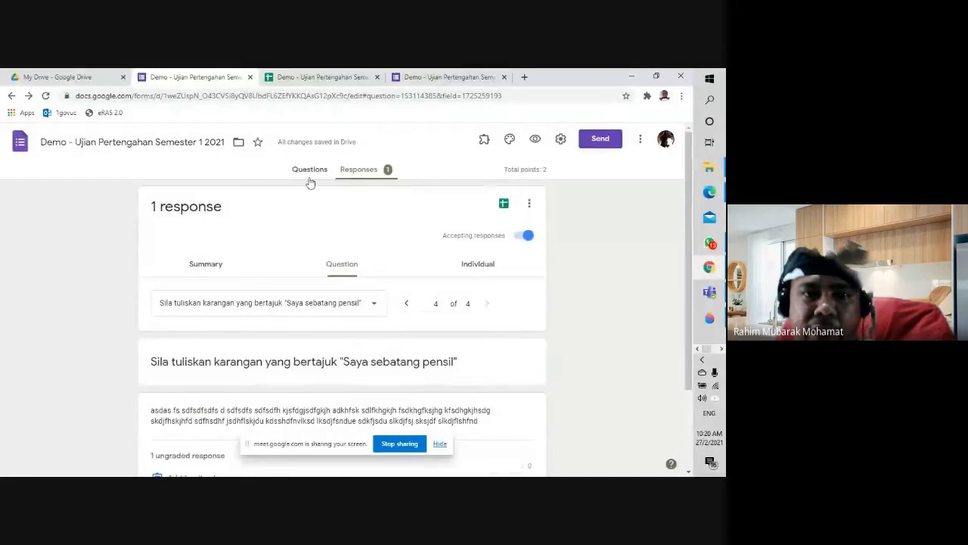
# Step: Show the demo exam's questions, hide the screen-sharing notice, and scroll to the final upload and essay questions
pyautogui.click(309, 170)
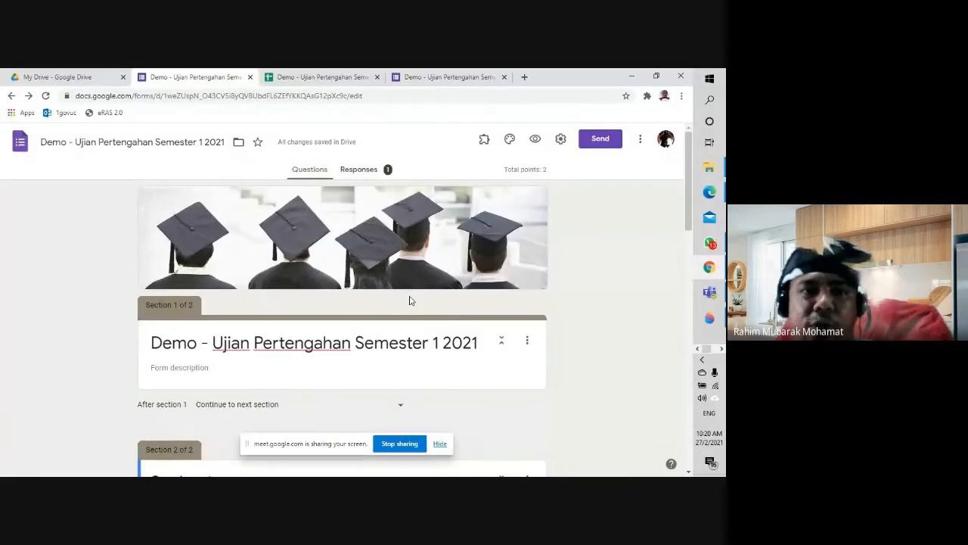
pyautogui.scroll(-10, 409, 301)
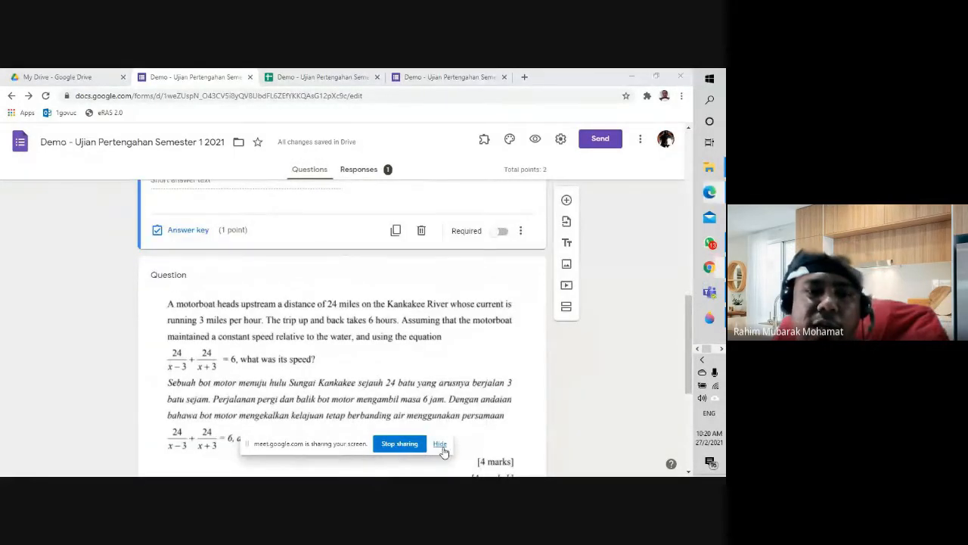
pyautogui.click(440, 444)
pyautogui.scroll(-4, 266, 385)
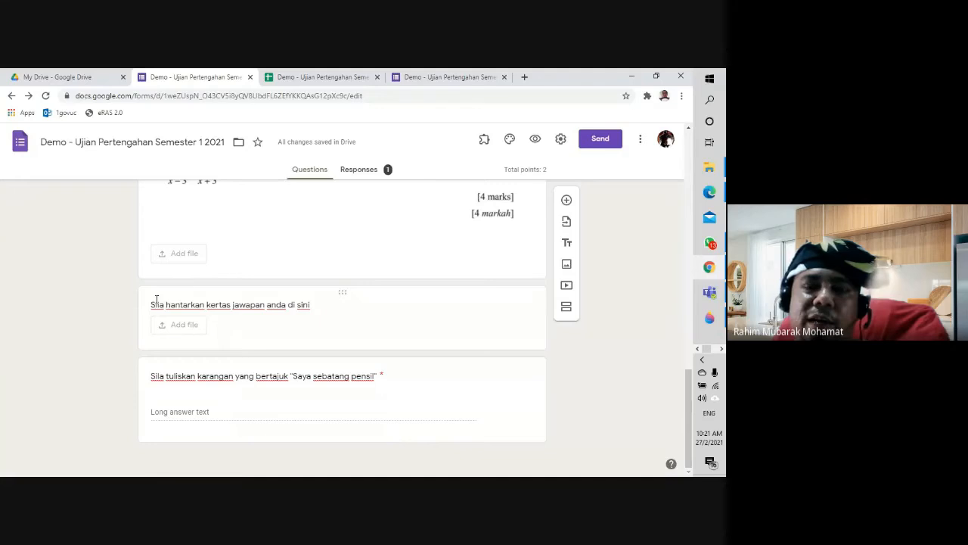
# Step: Restrict the answer-sheet file upload question to one PDF file of at most 1 GB
pyautogui.click(271, 310)
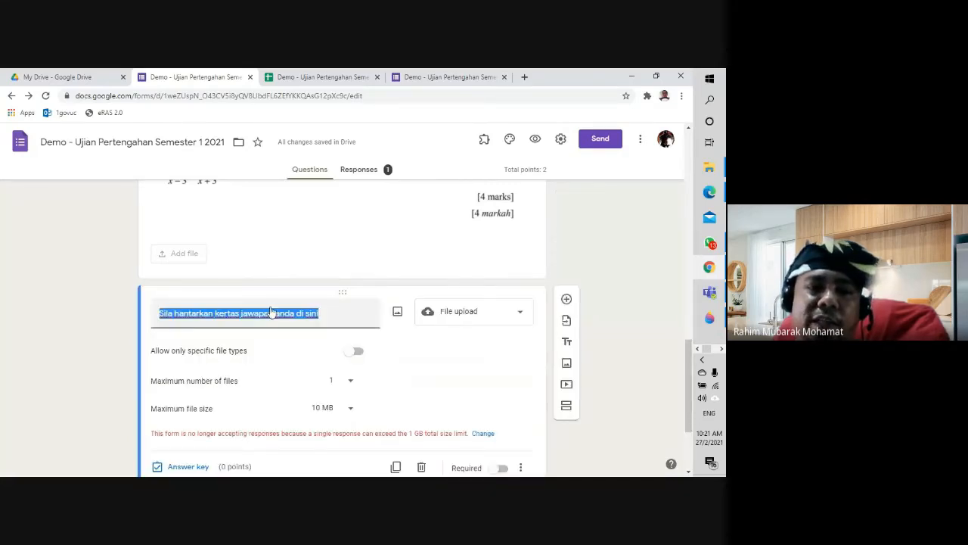
pyautogui.click(461, 319)
pyautogui.click(462, 311)
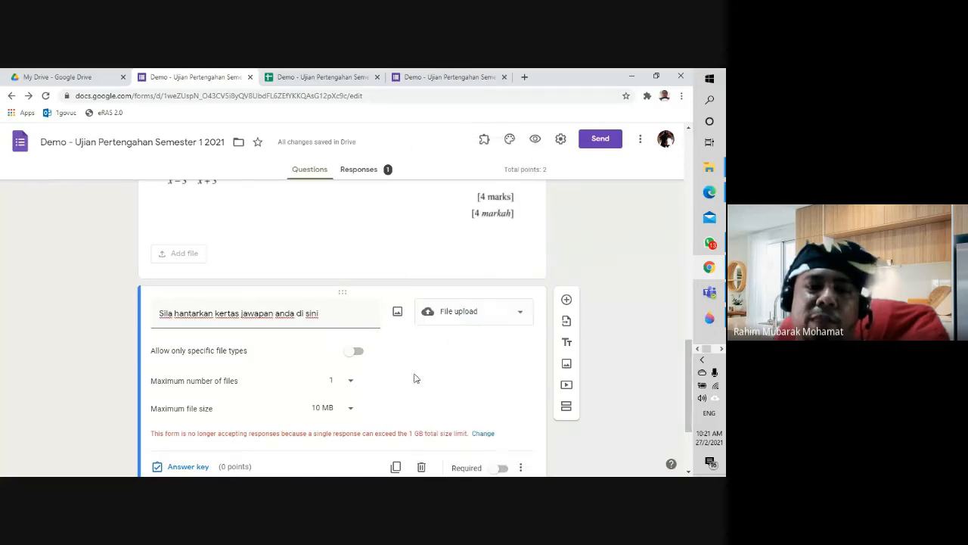
pyautogui.scroll(-2, 410, 378)
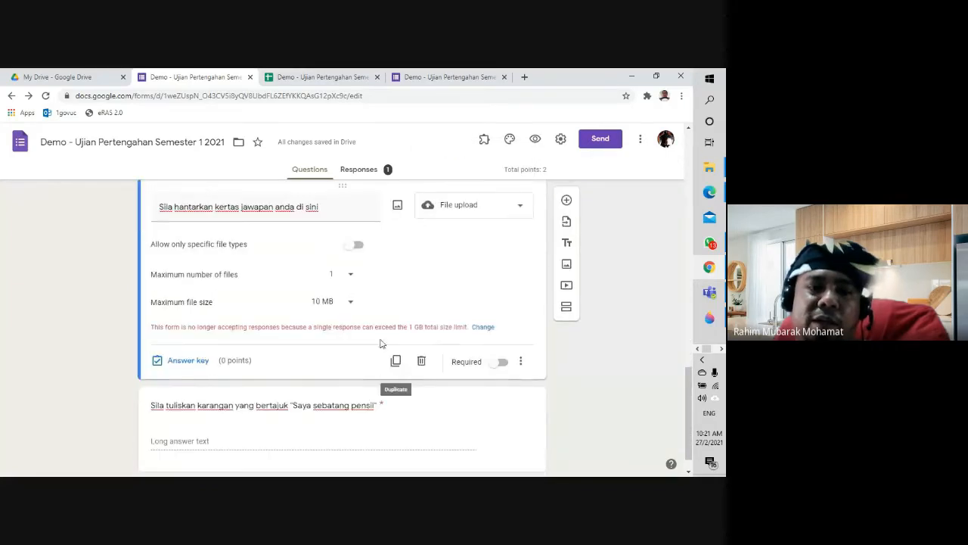
pyautogui.click(356, 246)
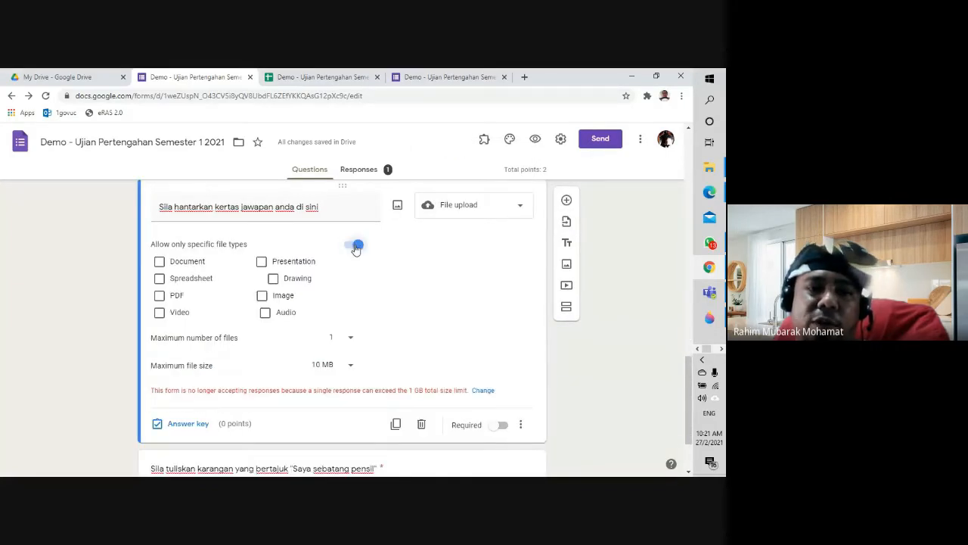
pyautogui.click(159, 298)
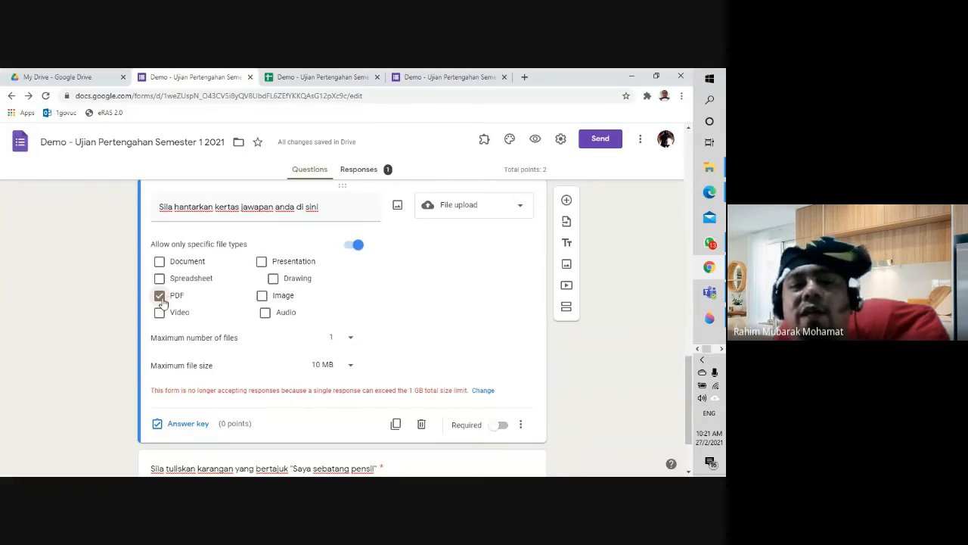
pyautogui.click(349, 340)
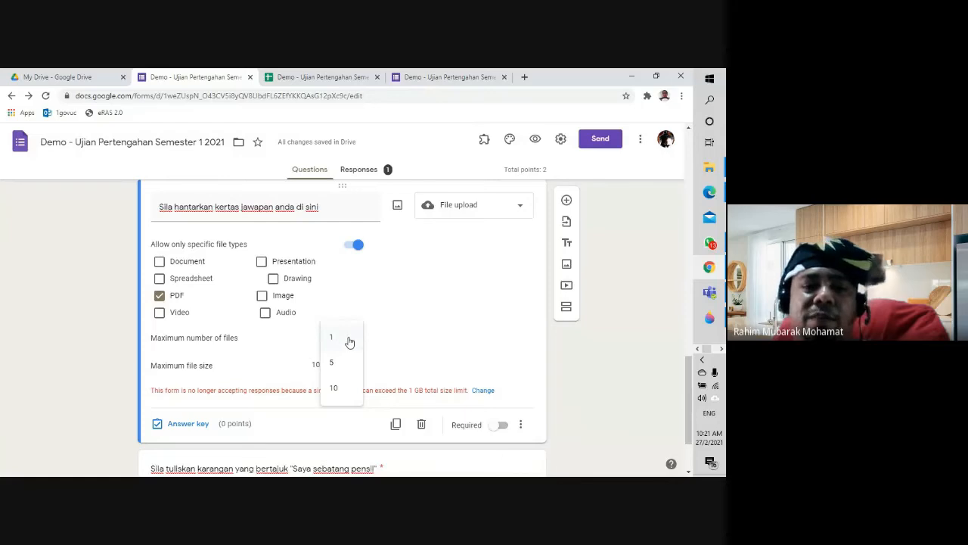
pyautogui.click(346, 340)
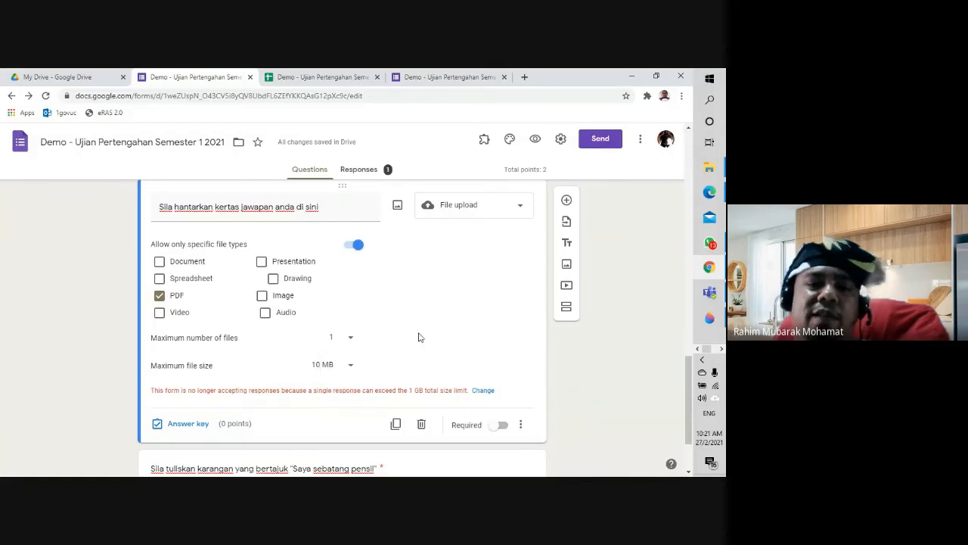
pyautogui.click(334, 369)
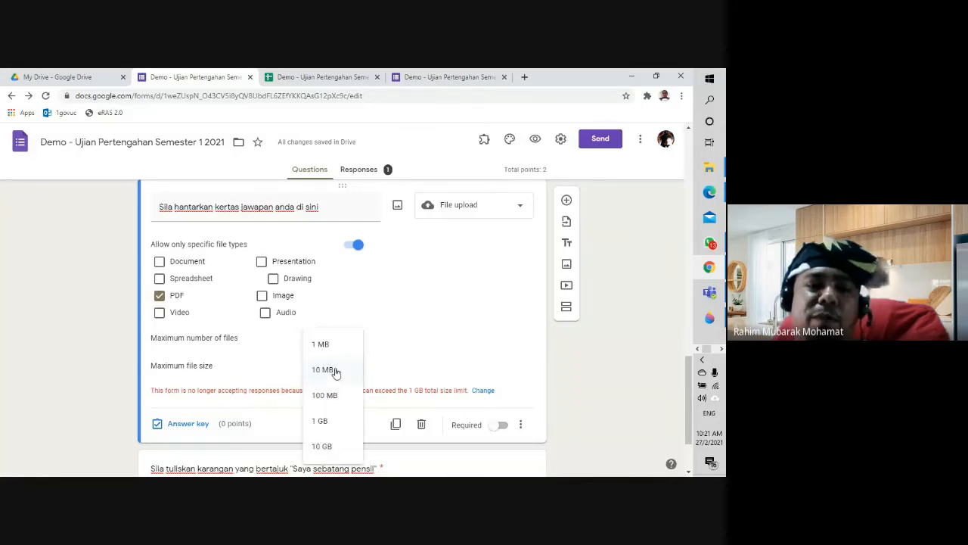
pyautogui.click(338, 421)
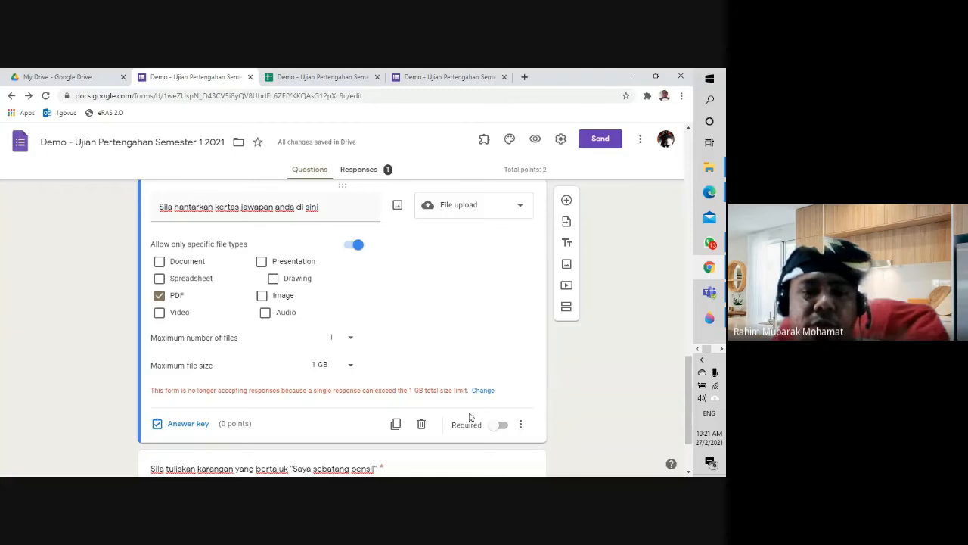
# Step: Make the upload question required and worth 50 points in the answer key
pyautogui.click(499, 427)
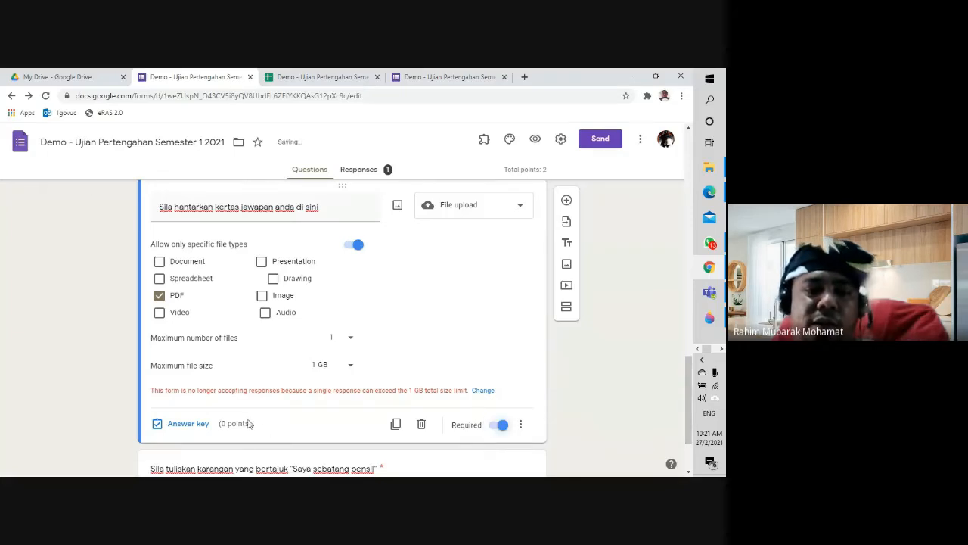
pyautogui.click(198, 425)
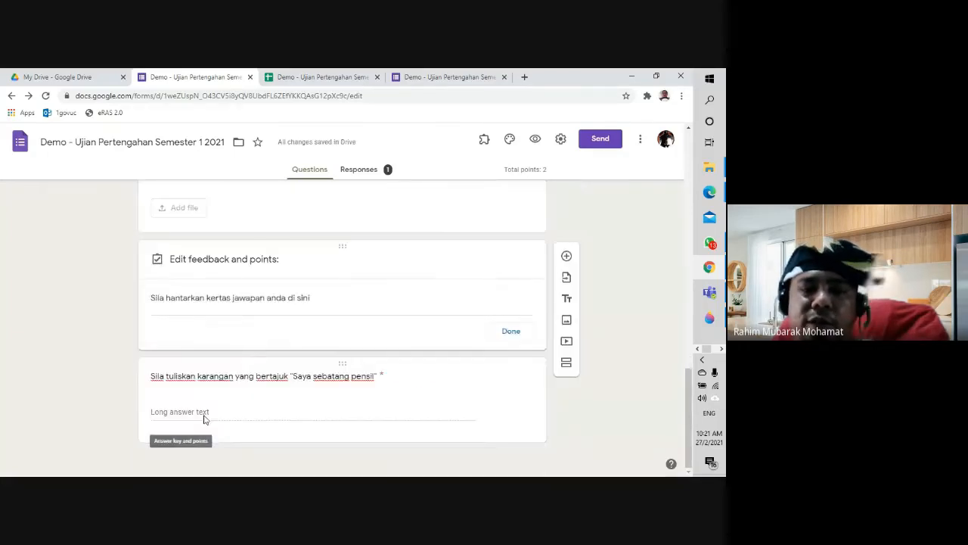
pyautogui.tripleClick(504, 297)
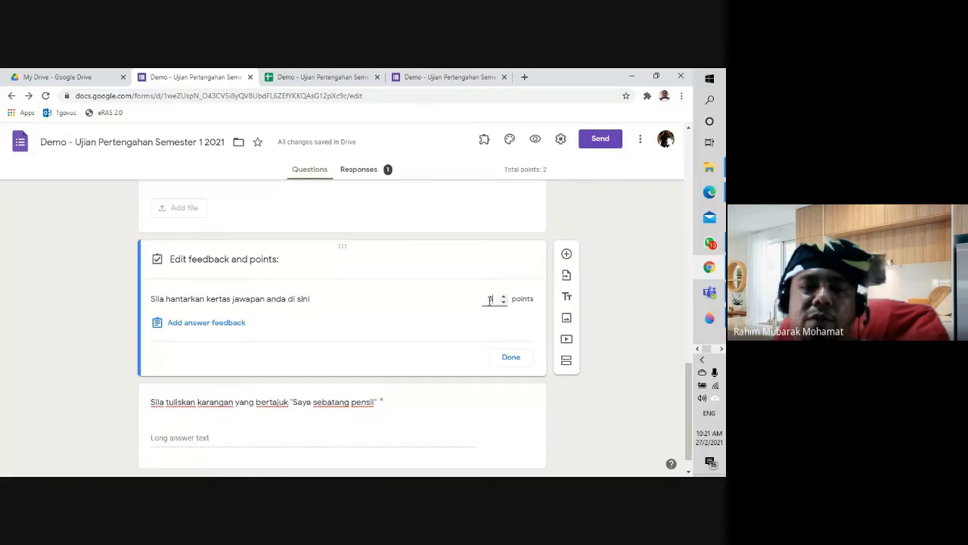
pyautogui.click(493, 301)
pyautogui.press('BackSpace')
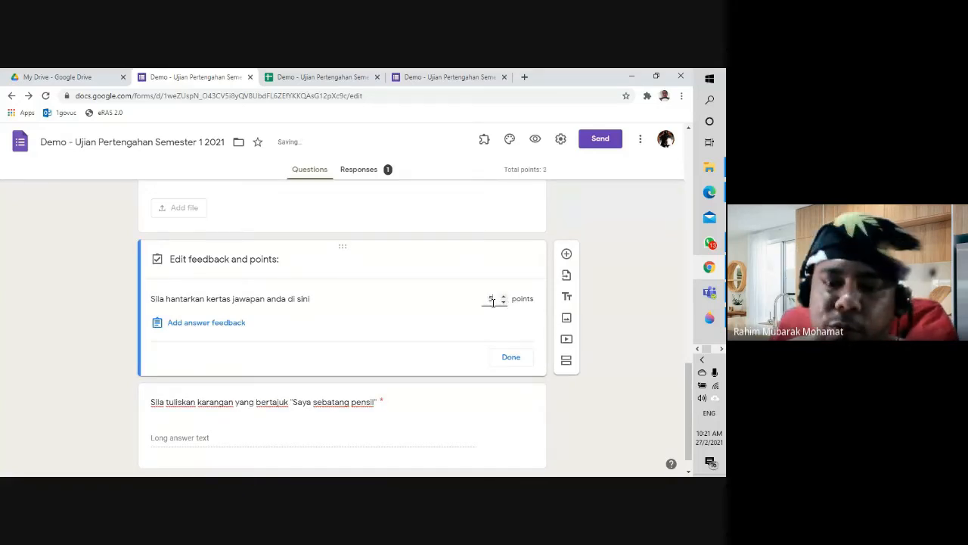
pyautogui.write('5')
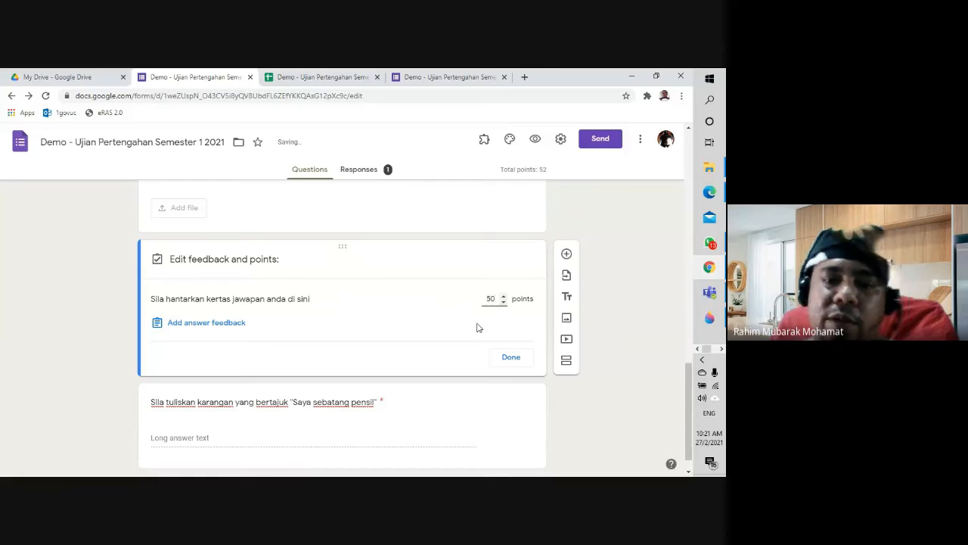
pyautogui.click(504, 360)
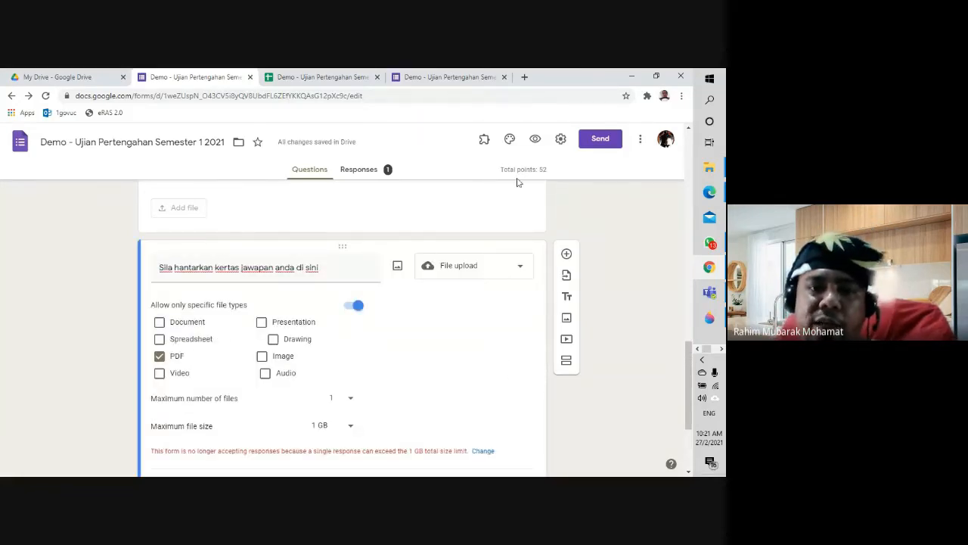
# Step: Open the live form in a new tab, get past the intro page, and scroll to the upload question
pyautogui.click(533, 141)
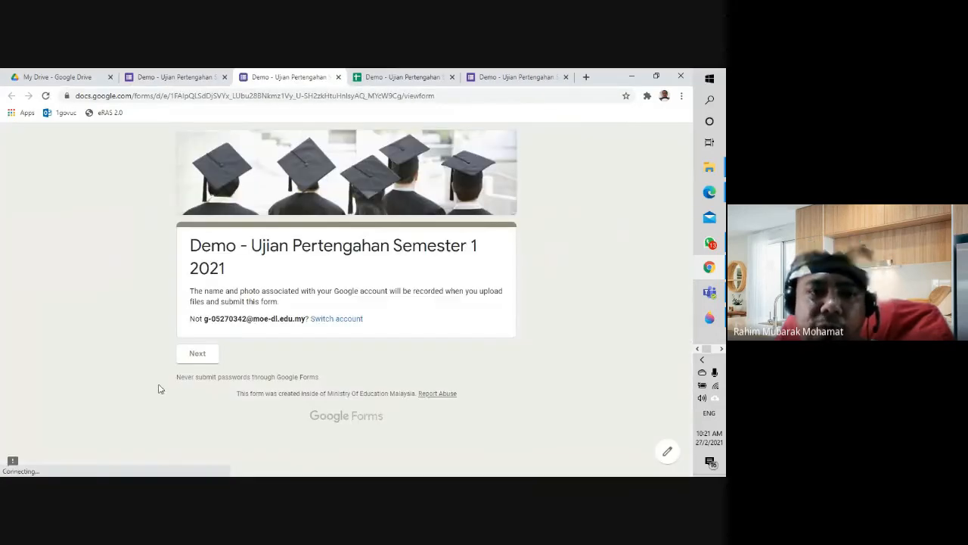
pyautogui.click(198, 355)
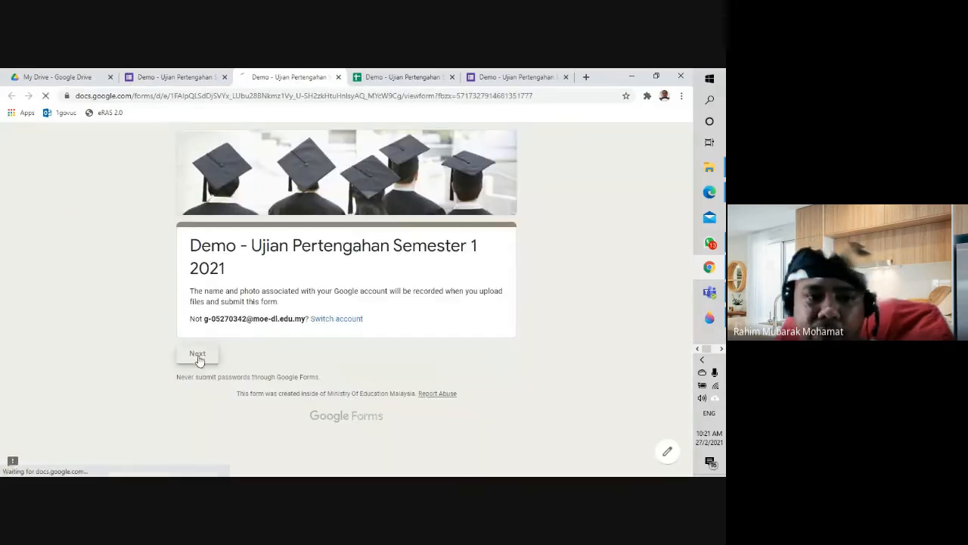
pyautogui.scroll(-3, 340, 340)
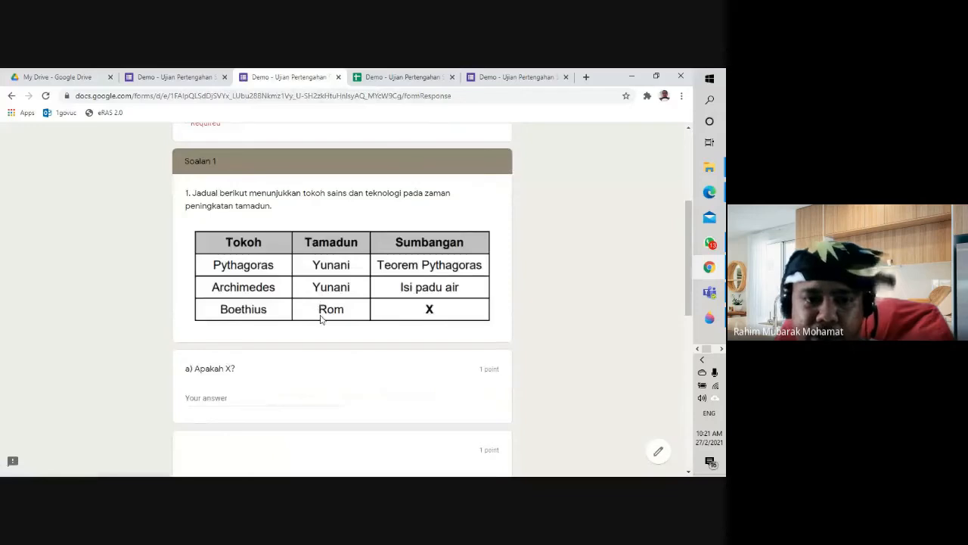
pyautogui.scroll(-4, 320, 310)
pyautogui.scroll(-5, 299, 366)
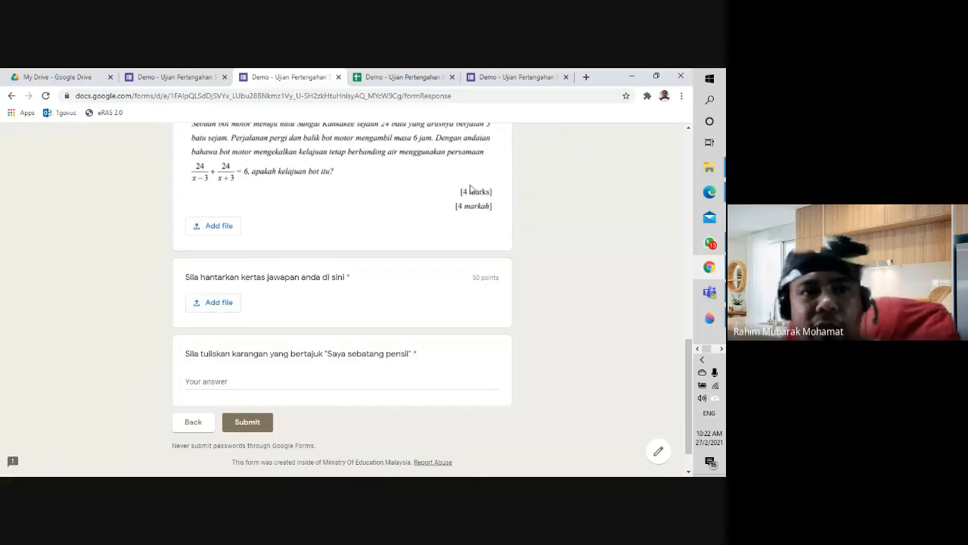
# Step: In My Drive, open the Classroom folder and then its 5 SS1 2020 subfolder
pyautogui.click(65, 78)
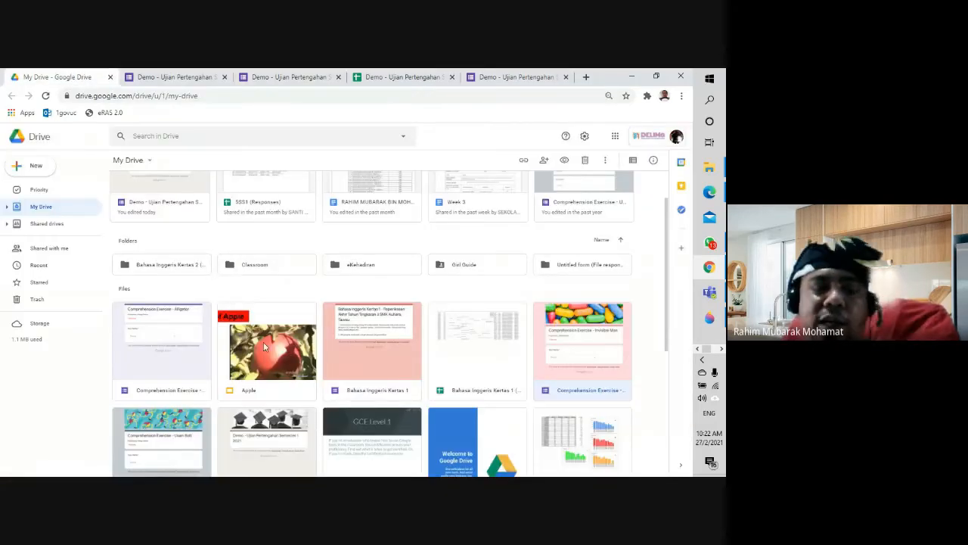
pyautogui.scroll(1, 262, 396)
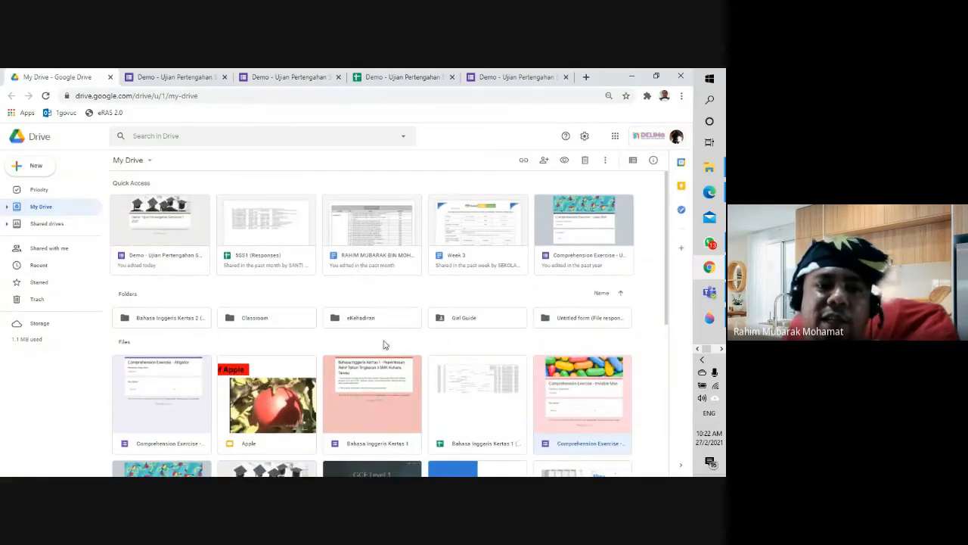
pyautogui.scroll(-5, 442, 341)
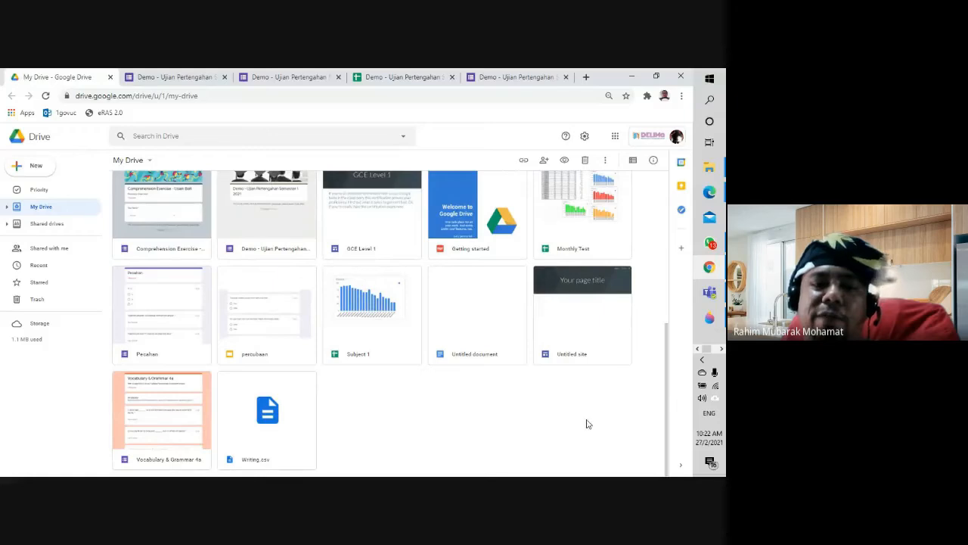
pyautogui.scroll(3, 423, 424)
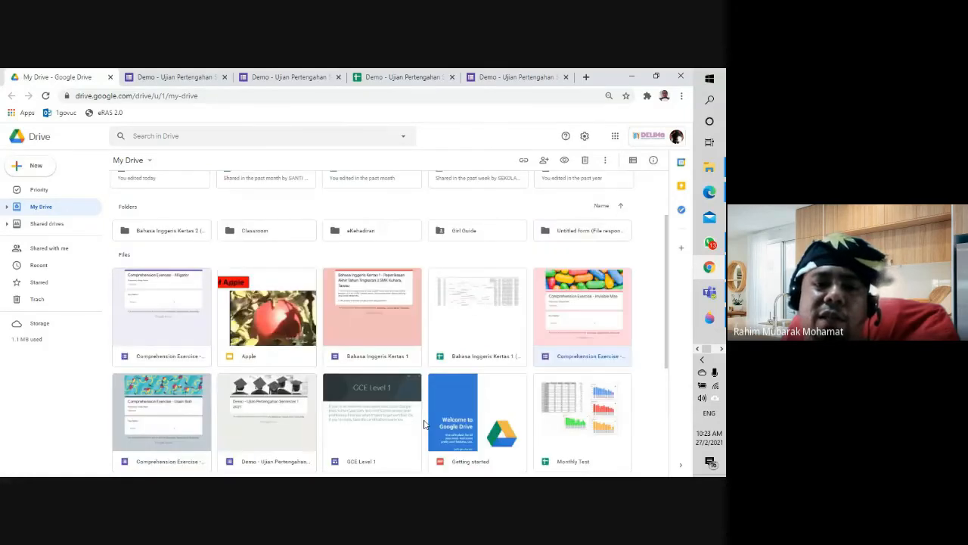
pyautogui.scroll(1, 423, 424)
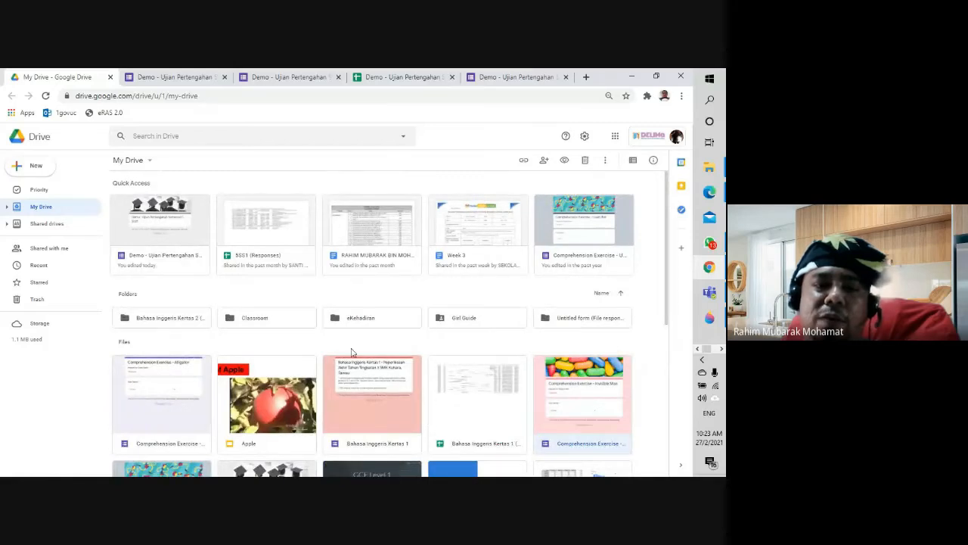
pyautogui.doubleClick(260, 321)
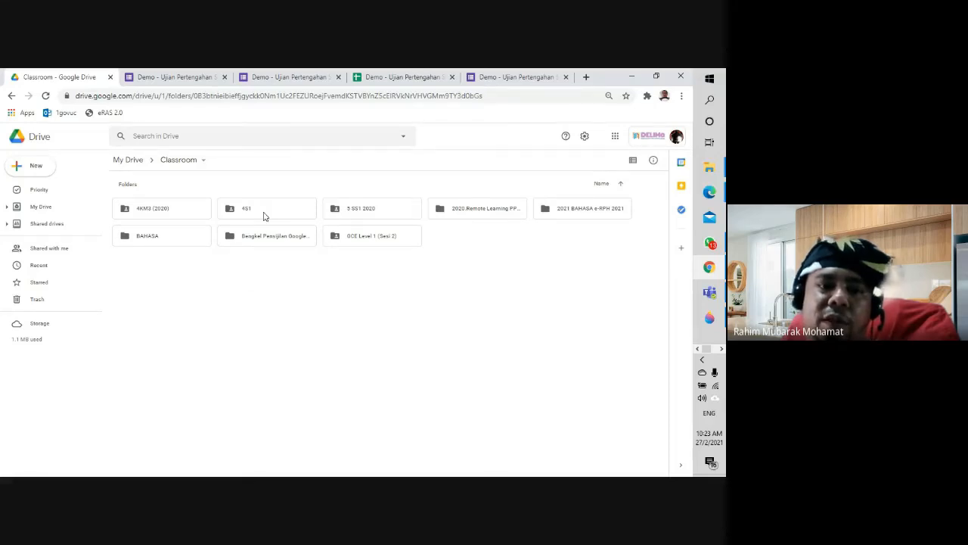
pyautogui.doubleClick(380, 213)
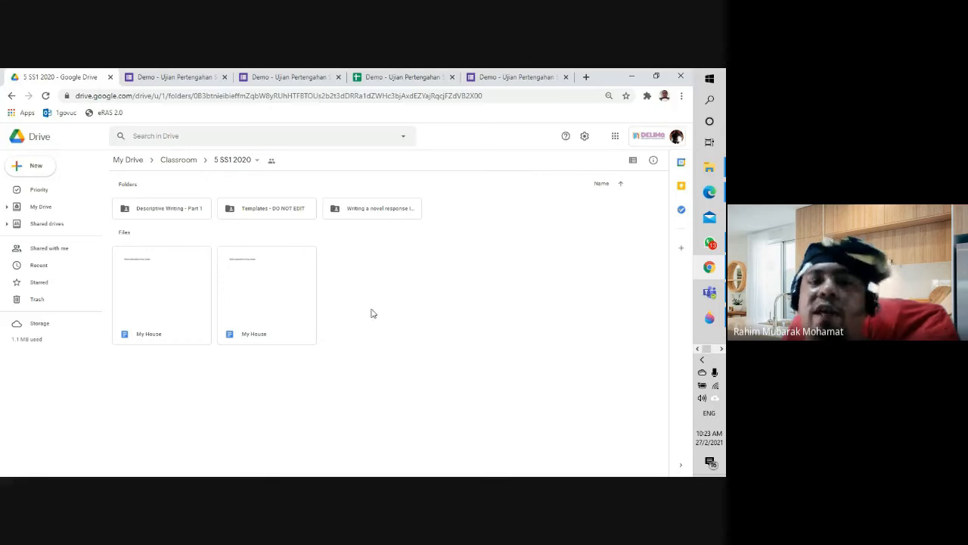
# Step: Close the responses spreadsheet and the response-recorded confirmation tabs
pyautogui.click(393, 78)
pyautogui.click(451, 77)
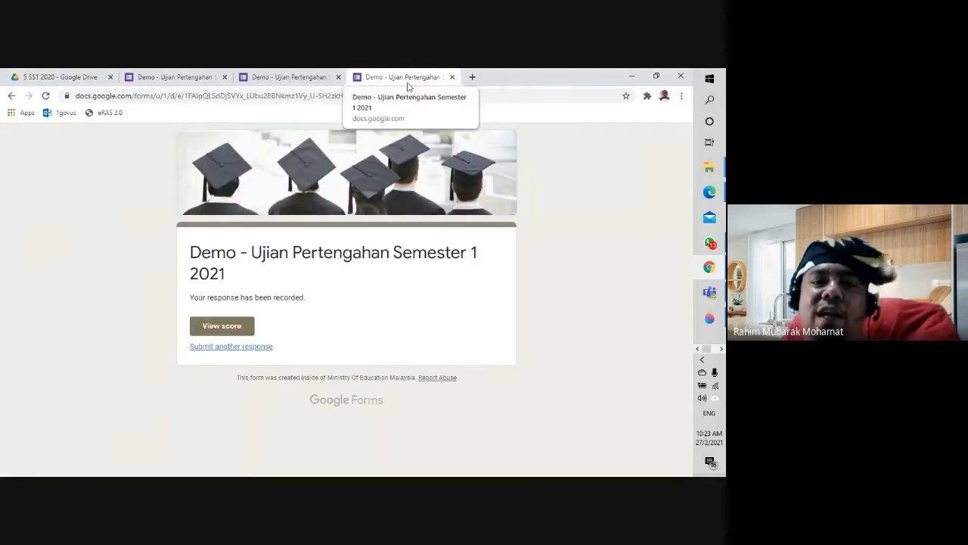
pyautogui.click(452, 77)
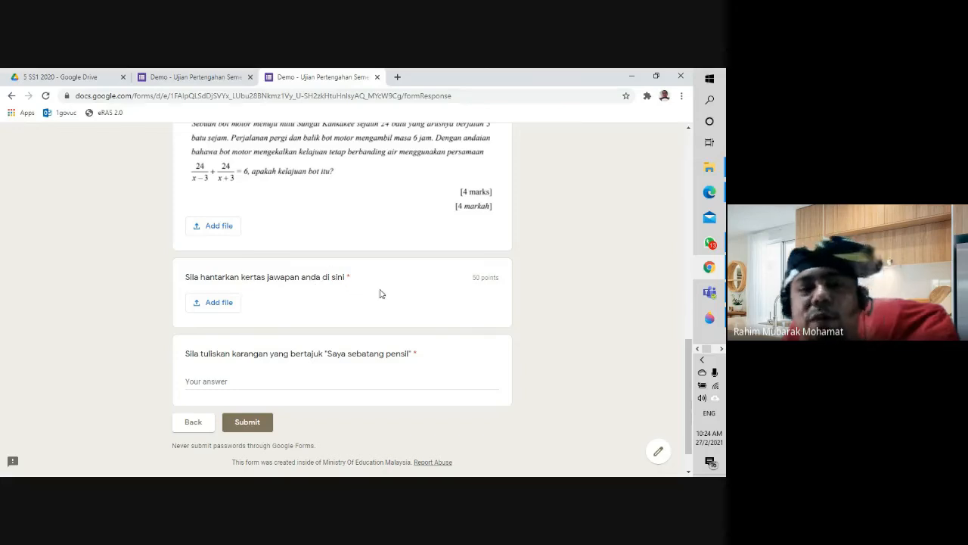
# Step: On the live form, start adding a file to the answer-sheet question, then cancel without attaching one
pyautogui.click(218, 303)
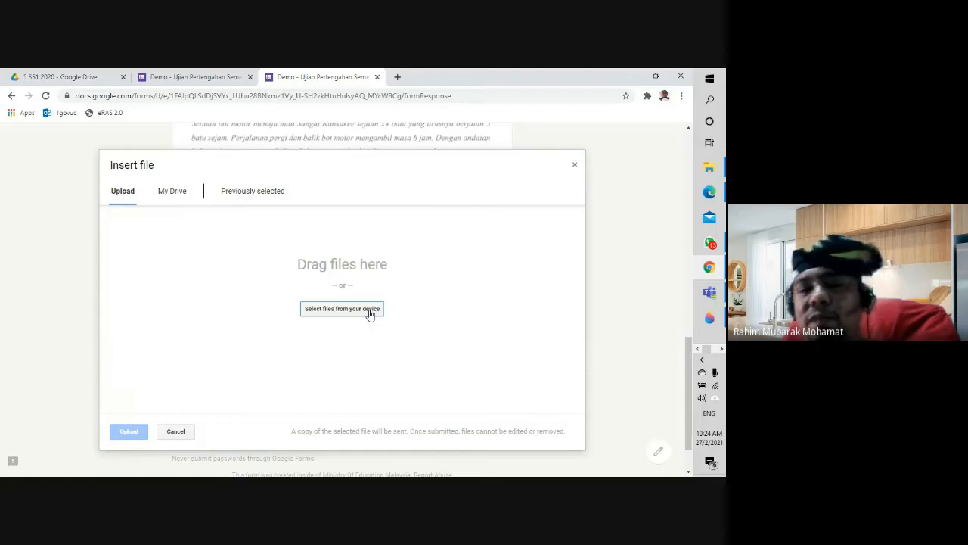
pyautogui.click(574, 166)
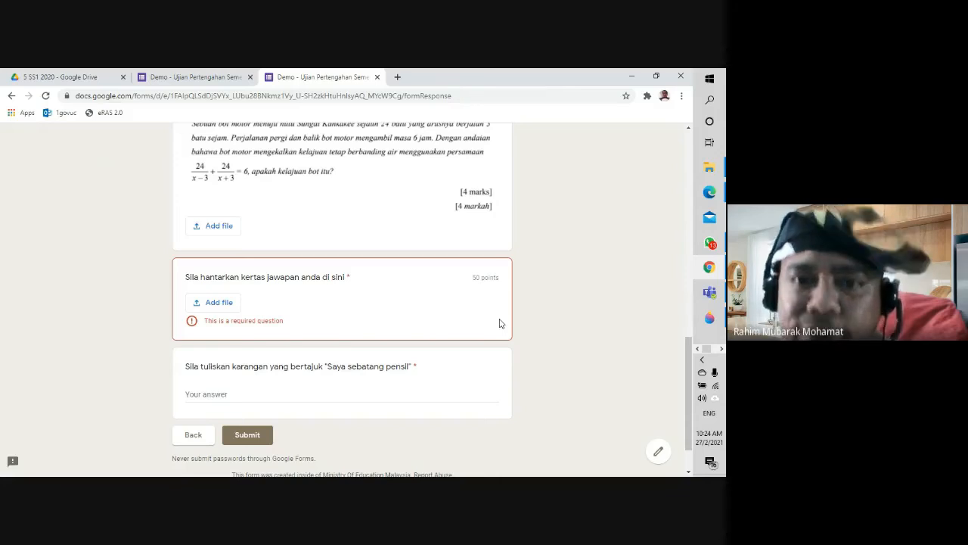
pyautogui.scroll(15, 500, 324)
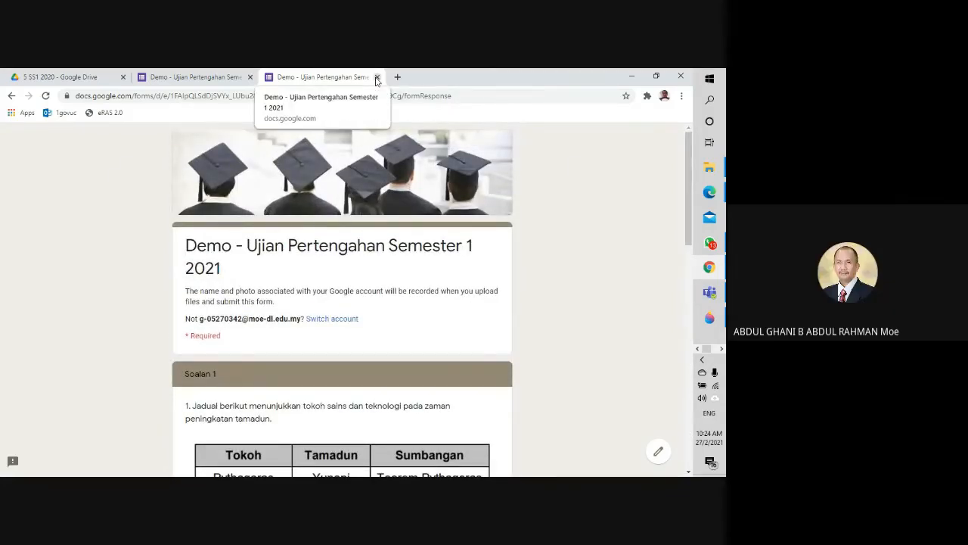
# Step: Close the live form tab and stop presenting the screen in the Google Meet call
pyautogui.click(376, 77)
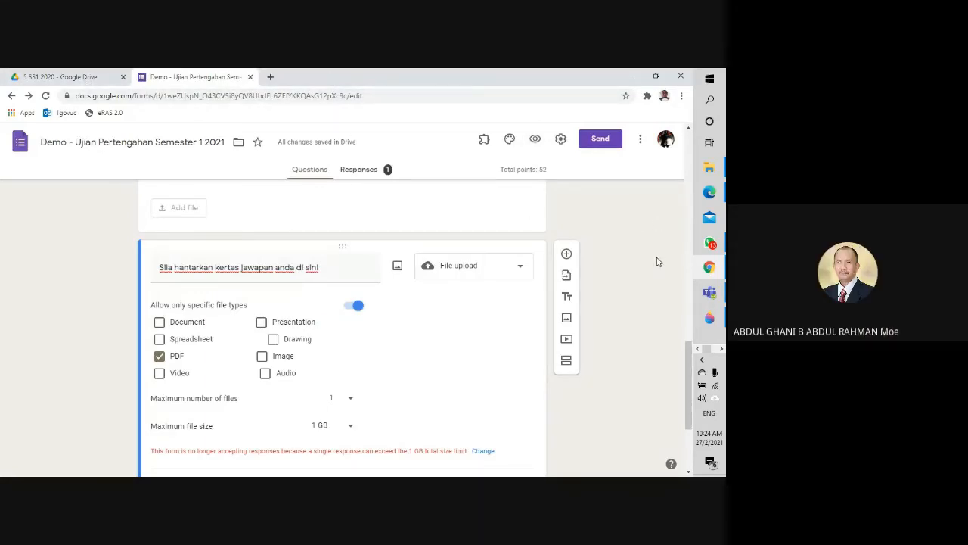
pyautogui.moveTo(709, 191)
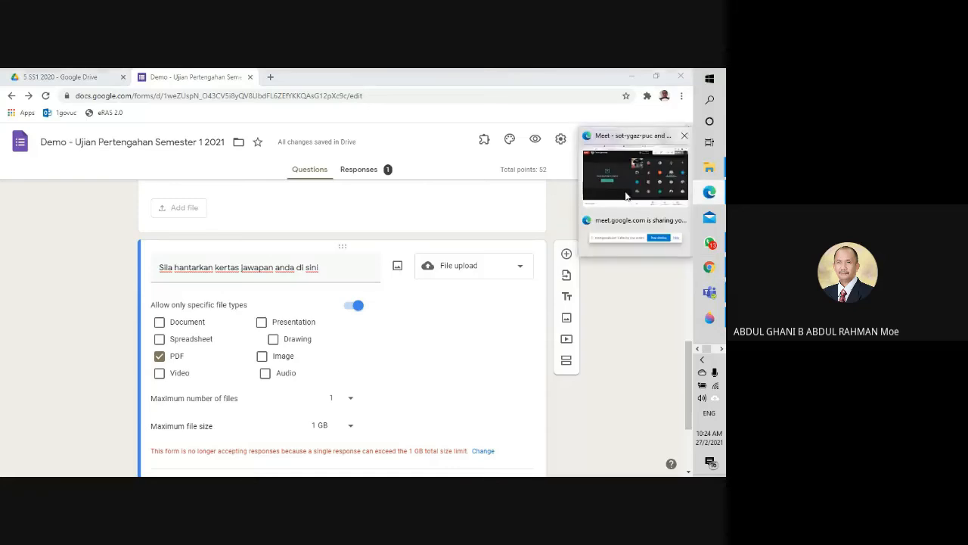
pyautogui.click(626, 196)
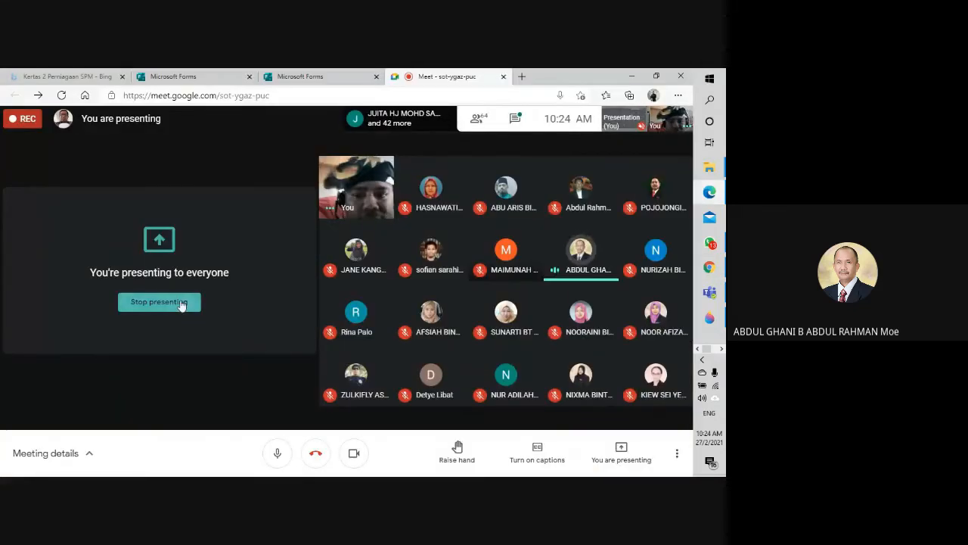
pyautogui.click(182, 304)
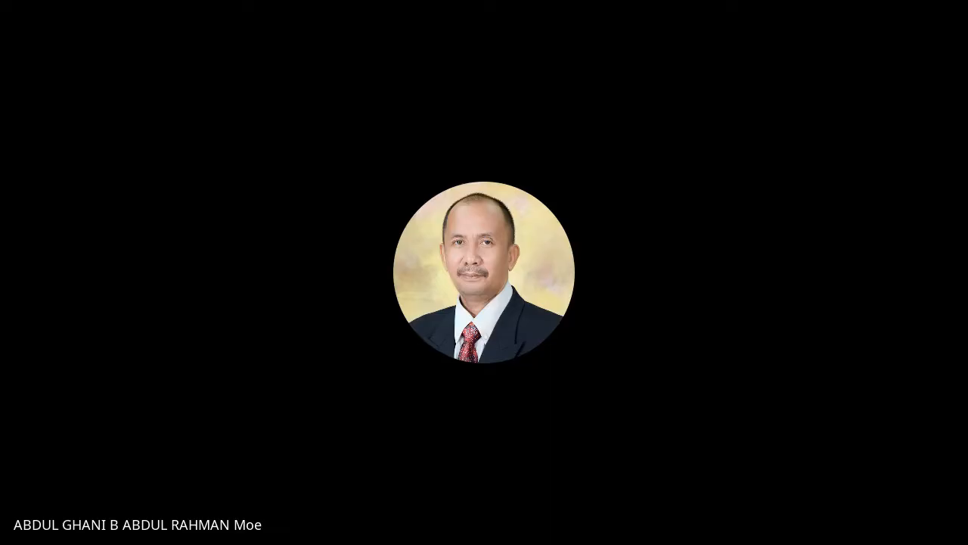
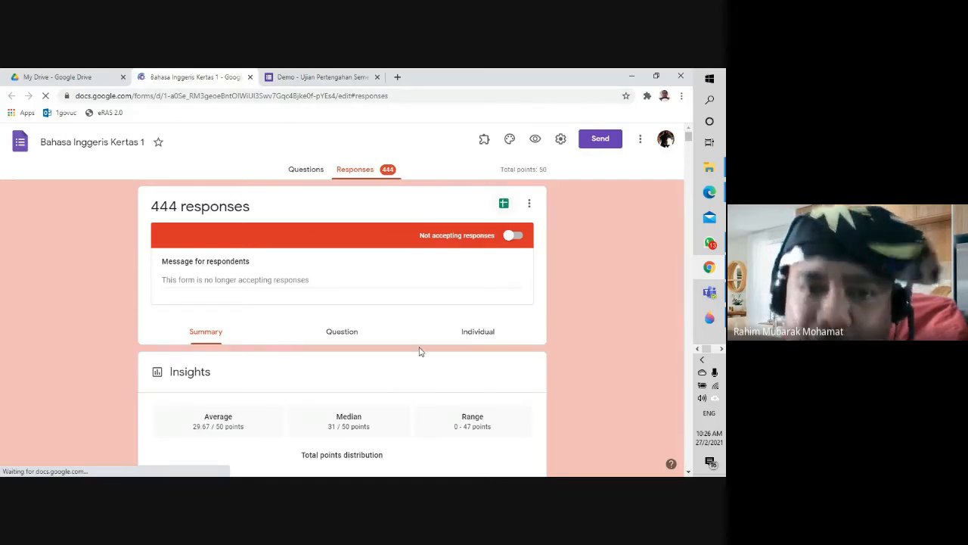
pyautogui.scroll(-2, 420, 350)
pyautogui.scroll(-5, 420, 350)
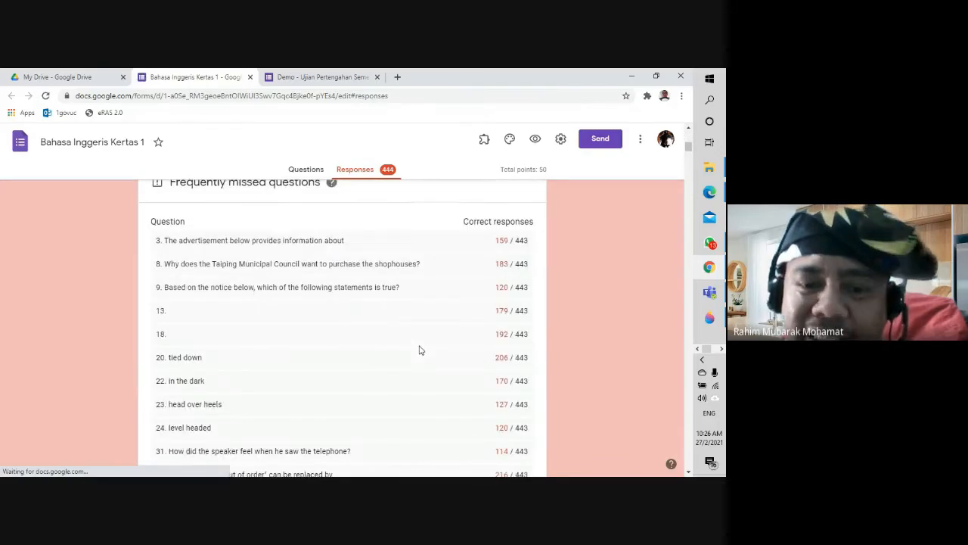
pyautogui.scroll(1, 300, 343)
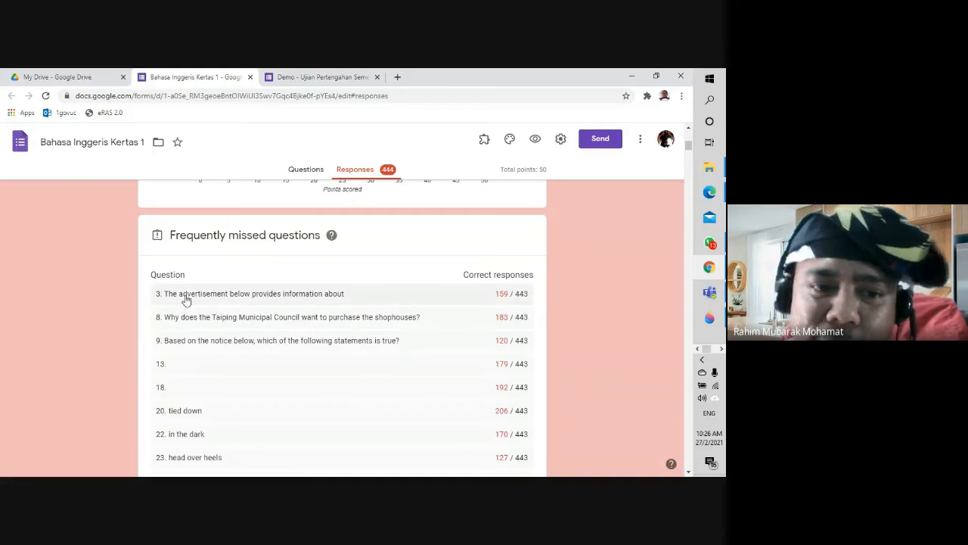
pyautogui.scroll(-5, 184, 379)
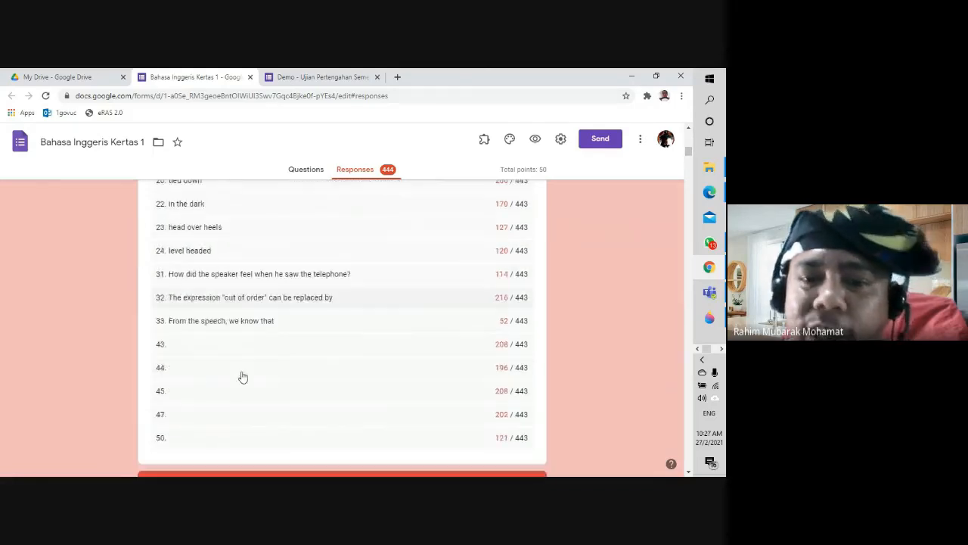
pyautogui.scroll(-10, 329, 397)
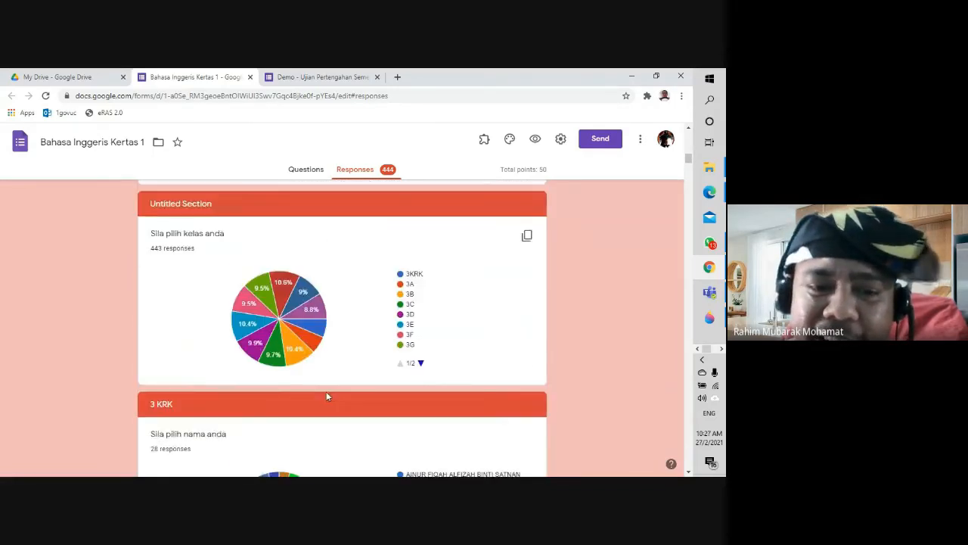
pyautogui.scroll(-15, 323, 394)
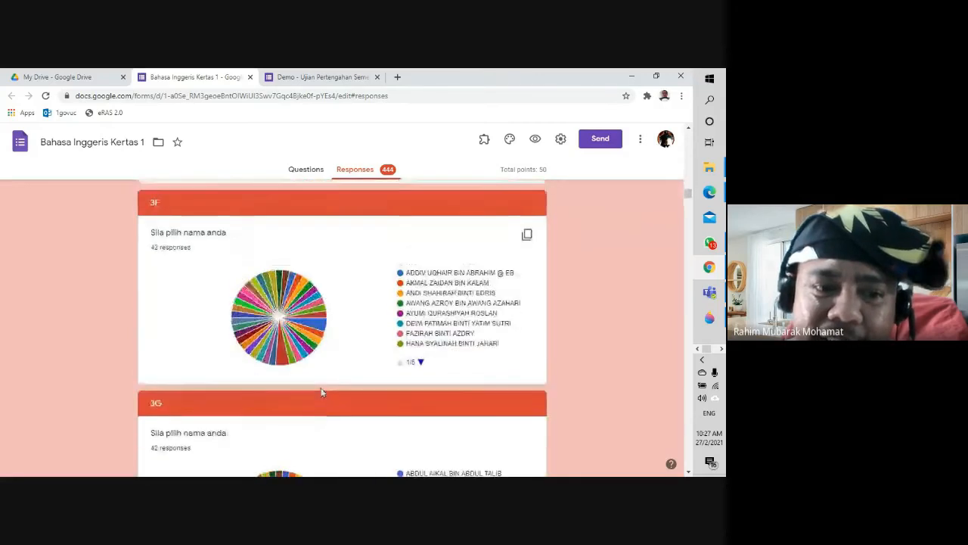
pyautogui.scroll(-10, 321, 391)
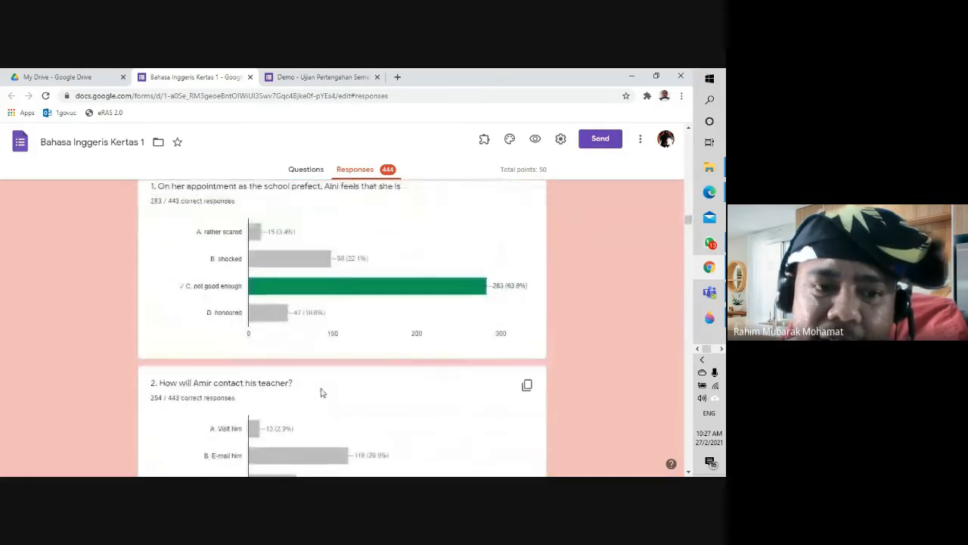
pyautogui.scroll(2, 321, 392)
pyautogui.scroll(2, 320, 392)
pyautogui.scroll(-3, 320, 389)
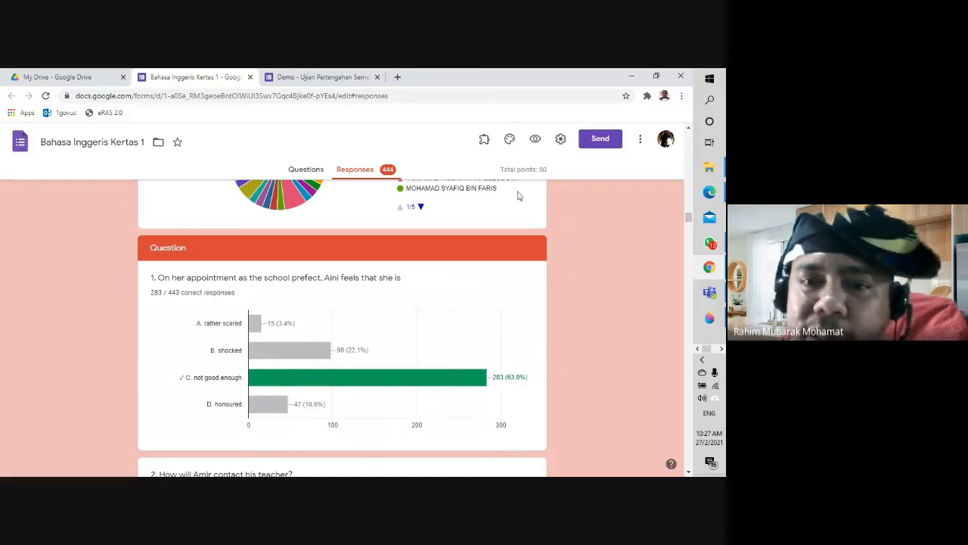
pyautogui.scroll(8, 556, 307)
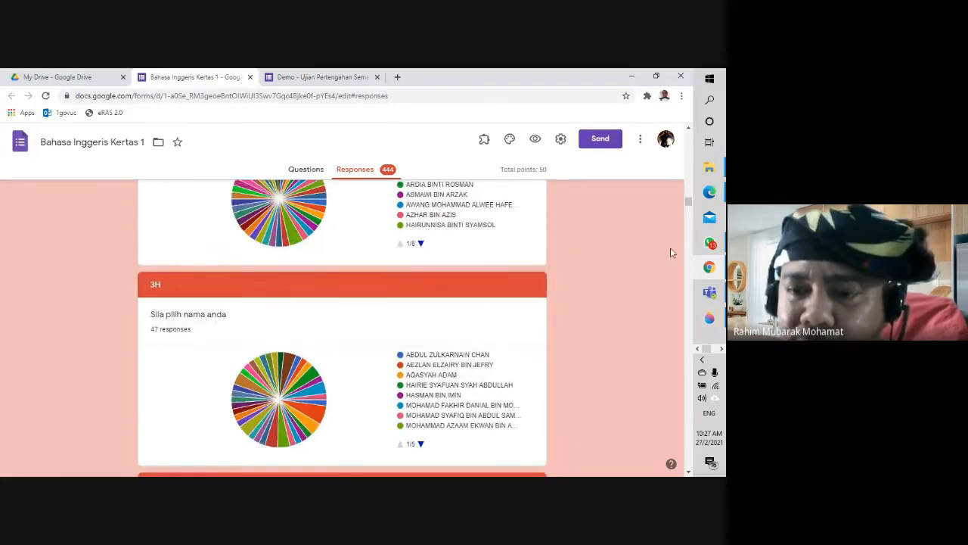
pyautogui.scroll(10, 690, 206)
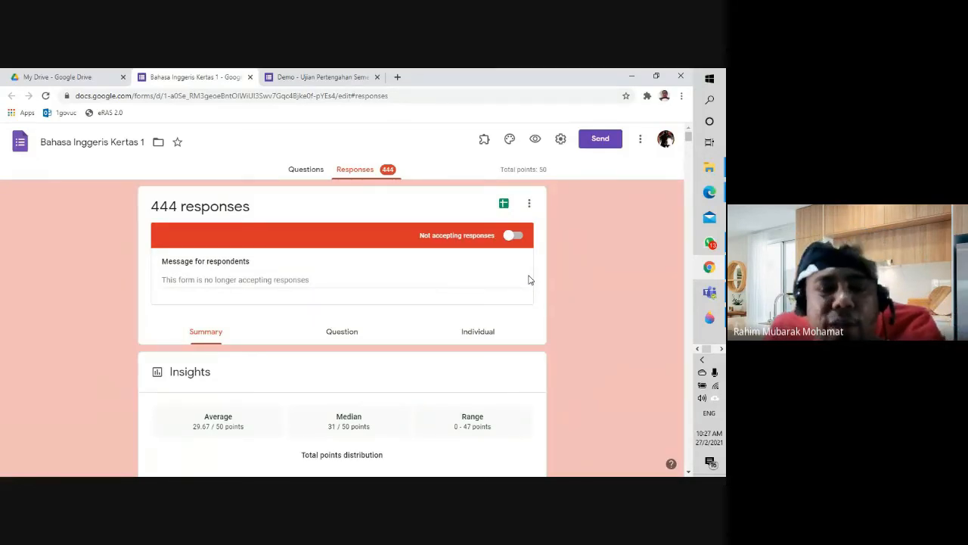
# Step: Open the linked responses spreadsheet and sort the whole sheet A→Z by class column C
pyautogui.click(504, 205)
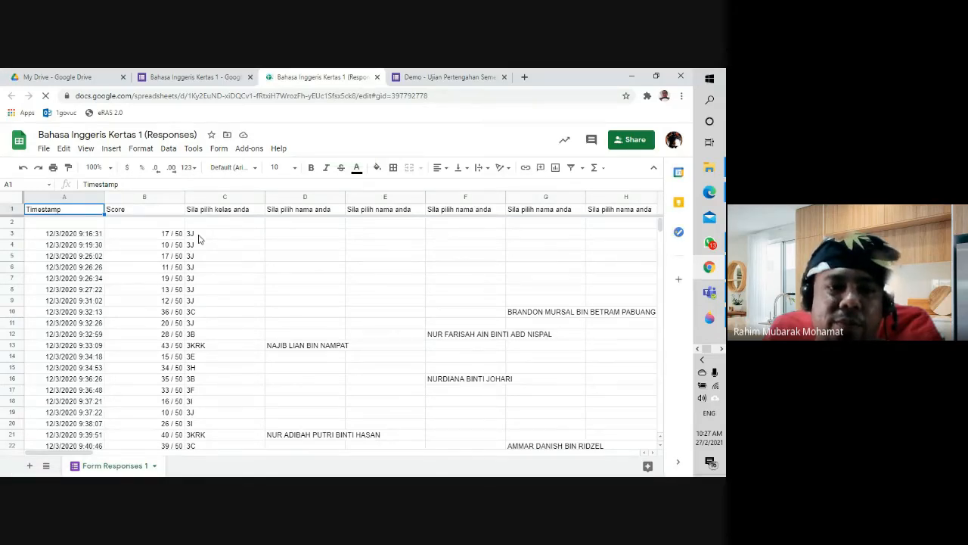
pyautogui.rightClick(258, 196)
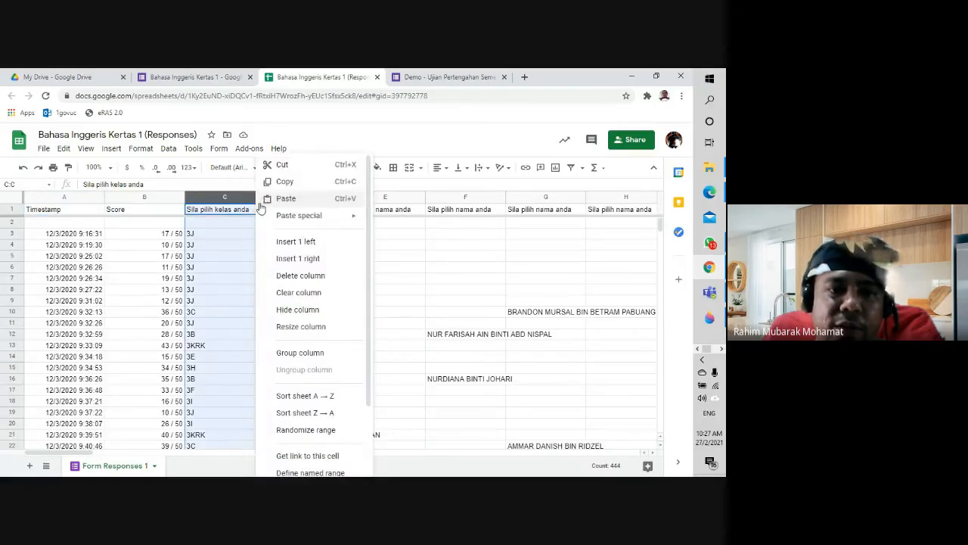
pyautogui.click(305, 395)
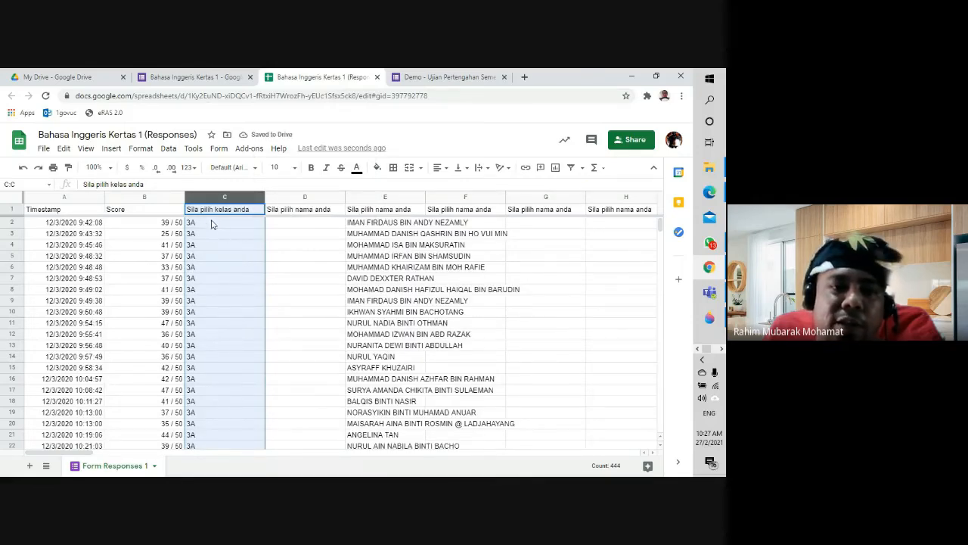
pyautogui.scroll(-15, 237, 374)
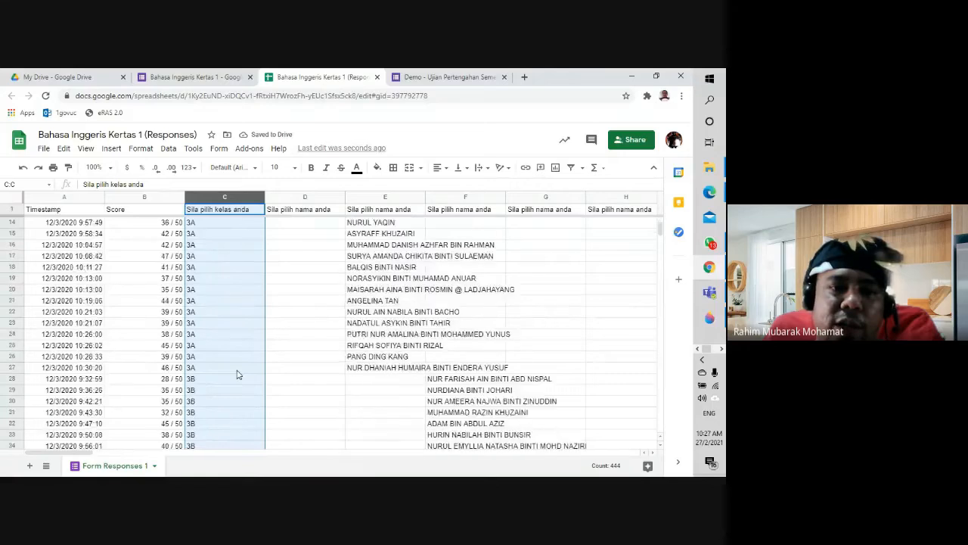
pyautogui.scroll(-10, 237, 374)
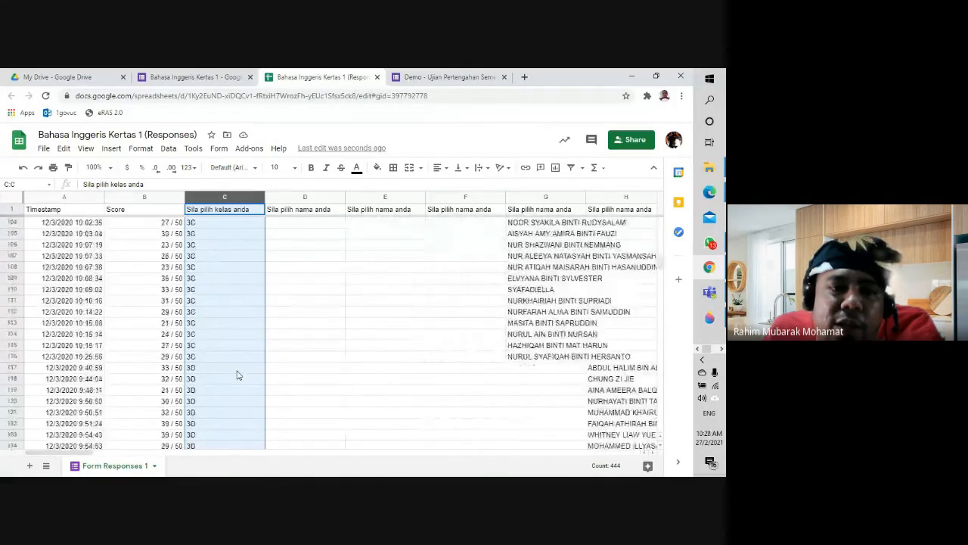
pyautogui.scroll(11, 250, 382)
pyautogui.scroll(16, 253, 385)
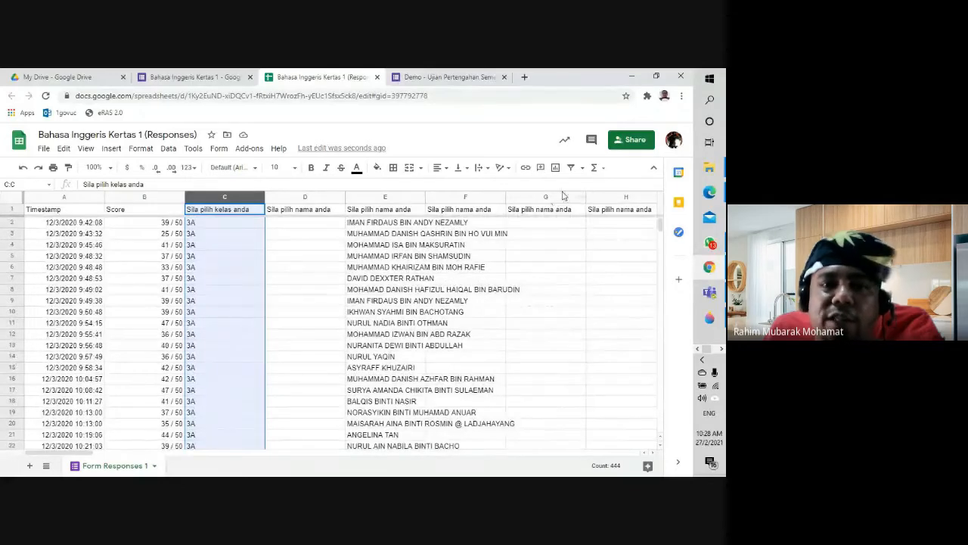
# Step: Open the spreadsheet's Share dialog and search for and pick a colleague by name
pyautogui.click(630, 142)
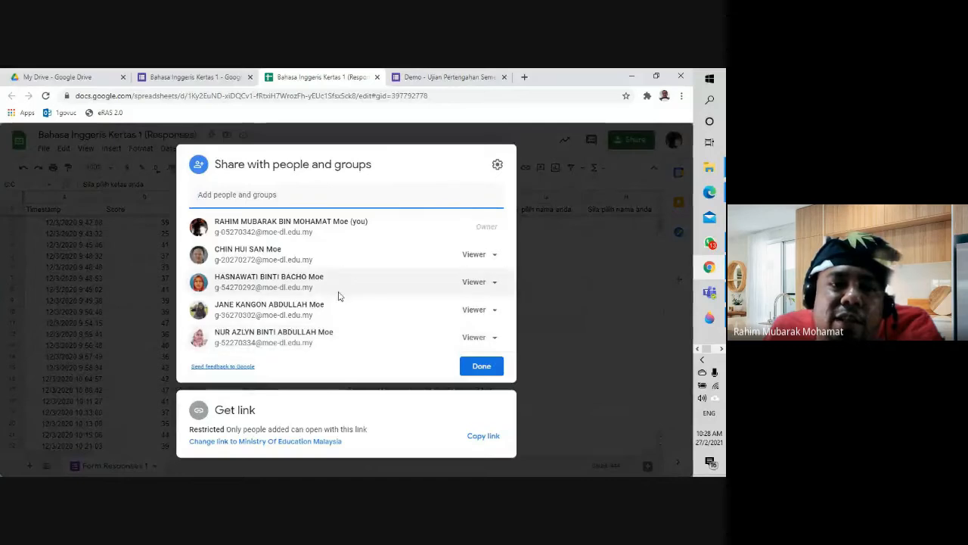
pyautogui.click(282, 194)
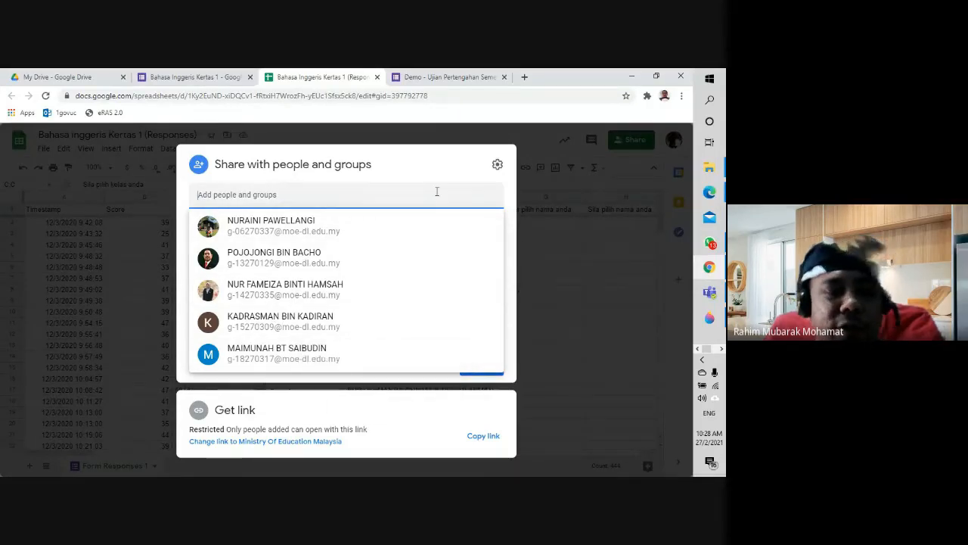
pyautogui.write('abdu')
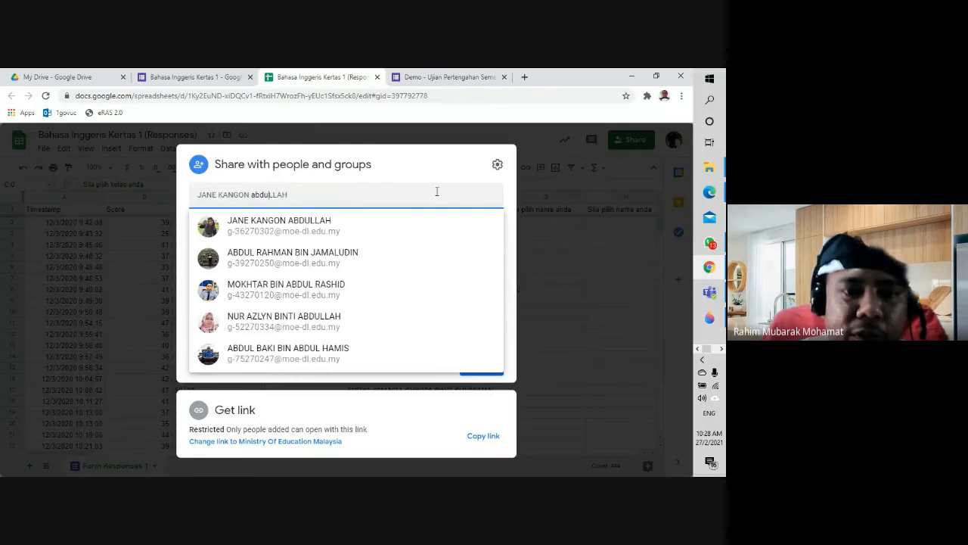
pyautogui.write('l')
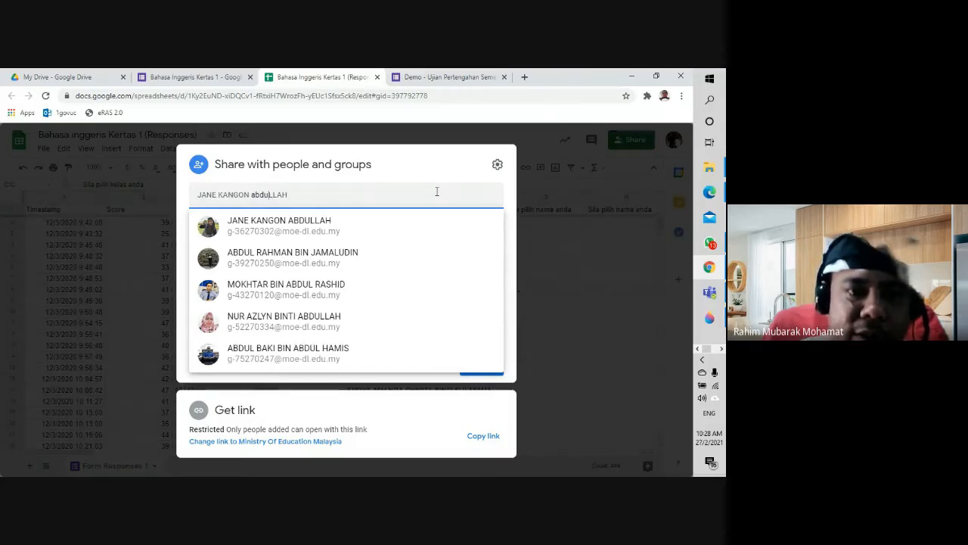
pyautogui.press('BackSpace')
pyautogui.press('BackSpace')
pyautogui.press('BackSpace')
pyautogui.press('BackSpace')
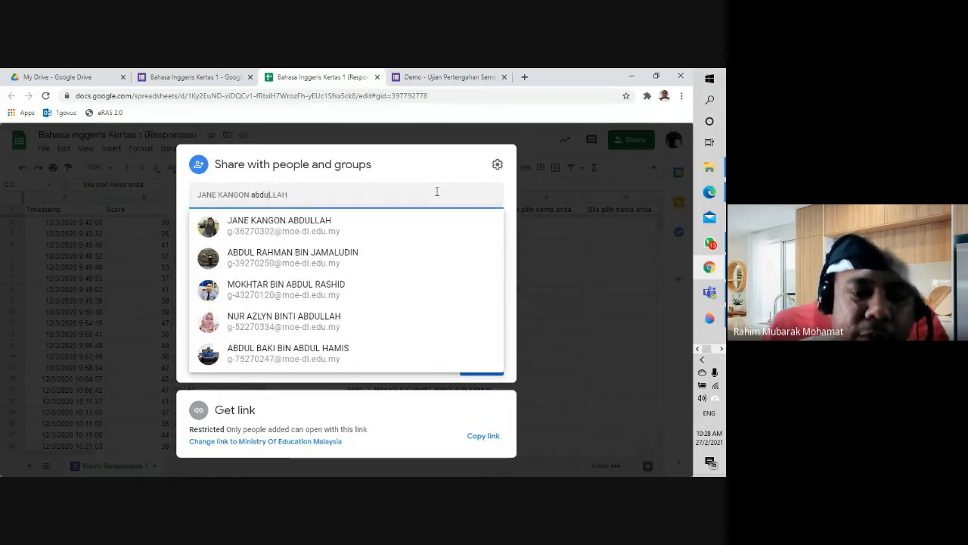
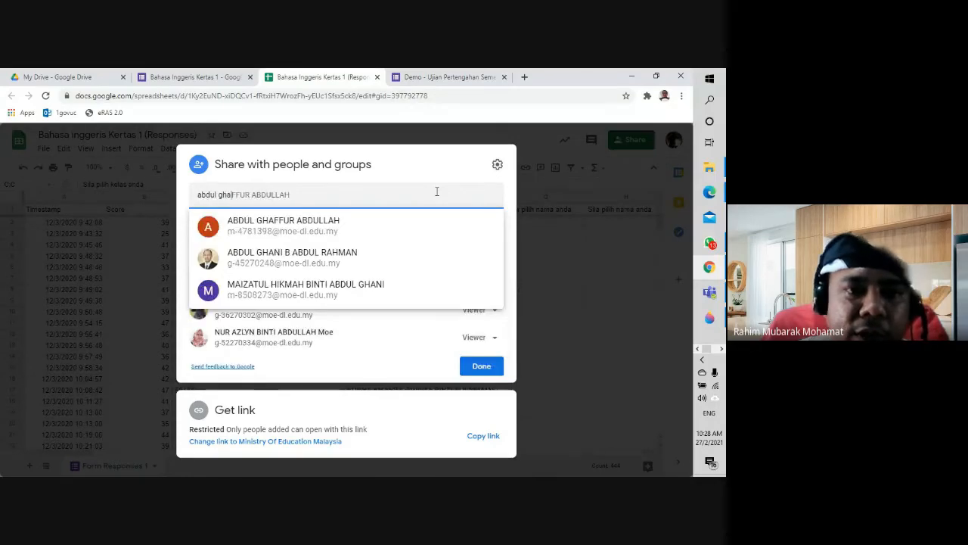
pyautogui.click(389, 257)
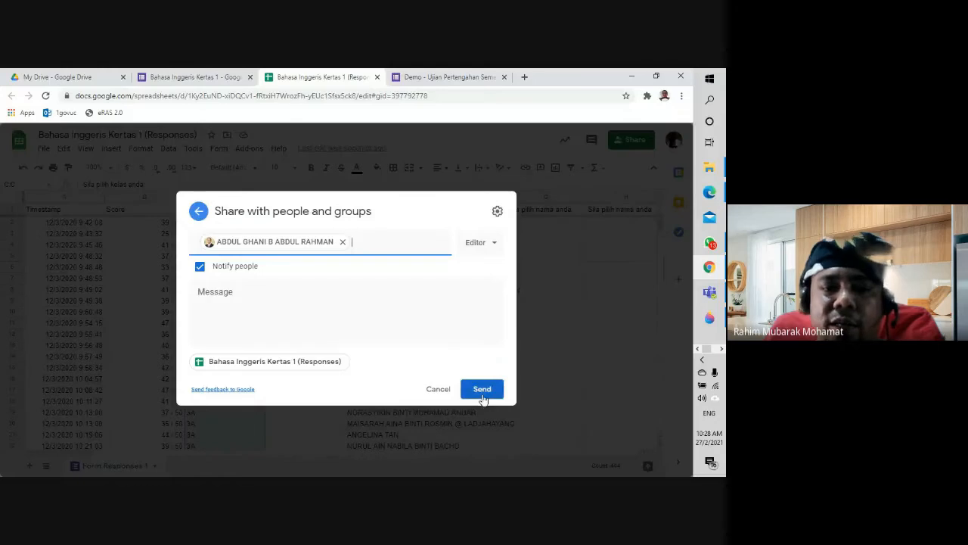
# Step: Check the Editor access option, cancel the invitation, and reopen the sharing settings
pyautogui.click(479, 249)
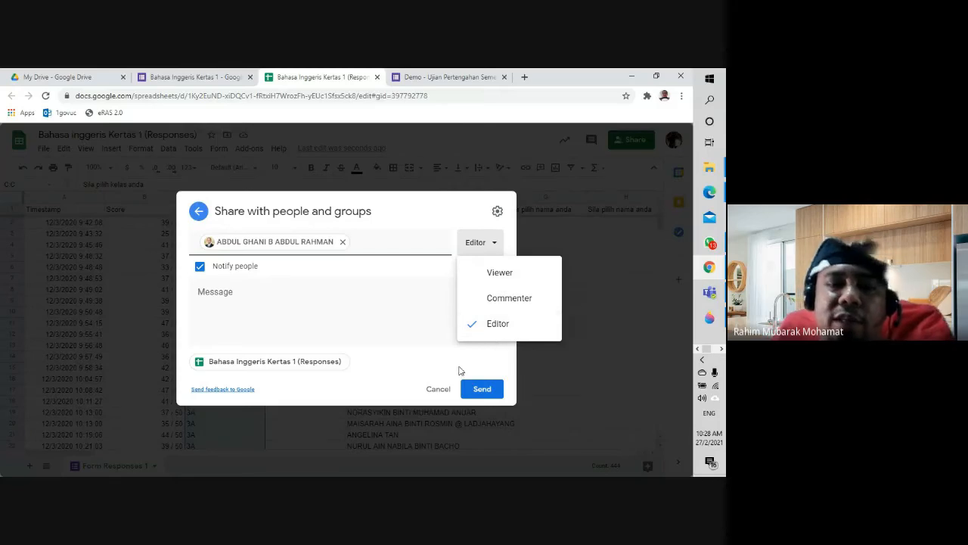
pyautogui.click(437, 391)
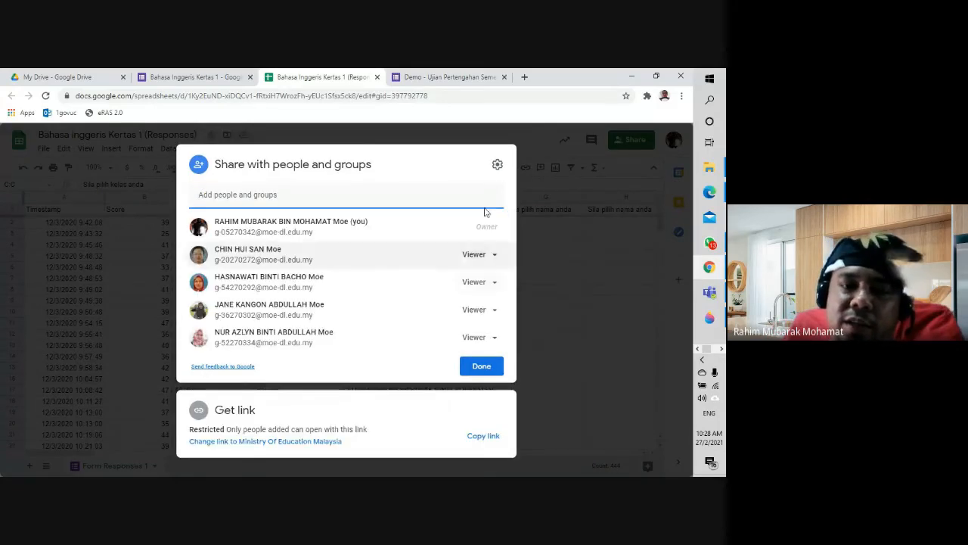
pyautogui.click(577, 389)
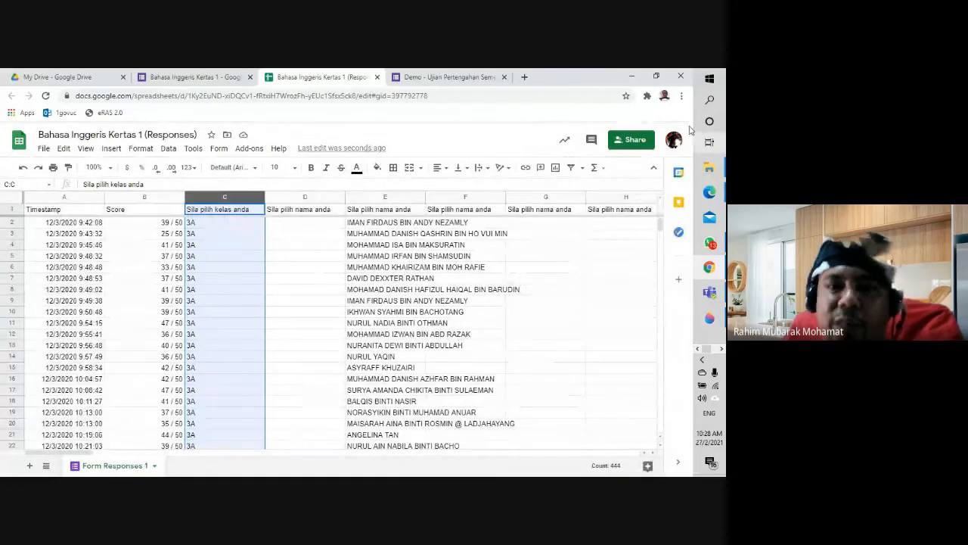
pyautogui.click(639, 140)
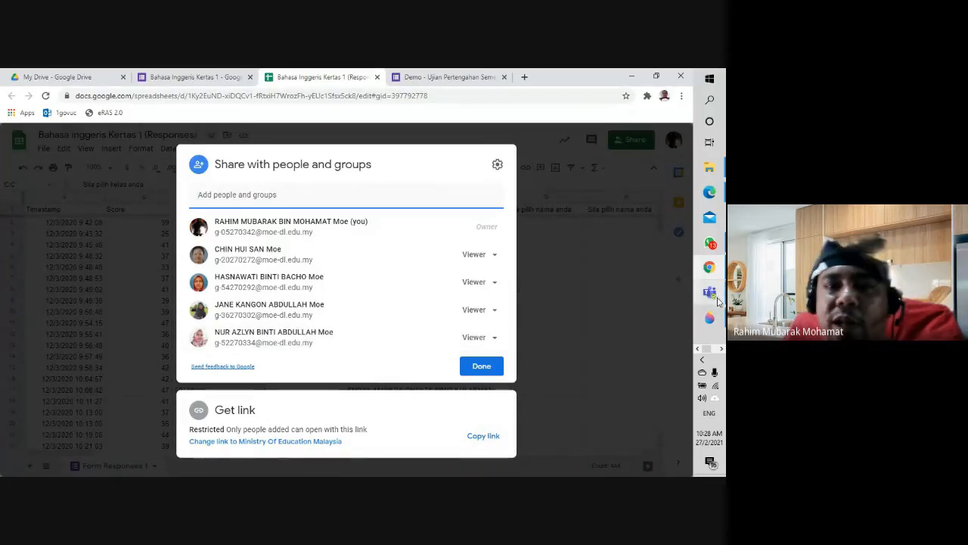
pyautogui.moveTo(717, 302)
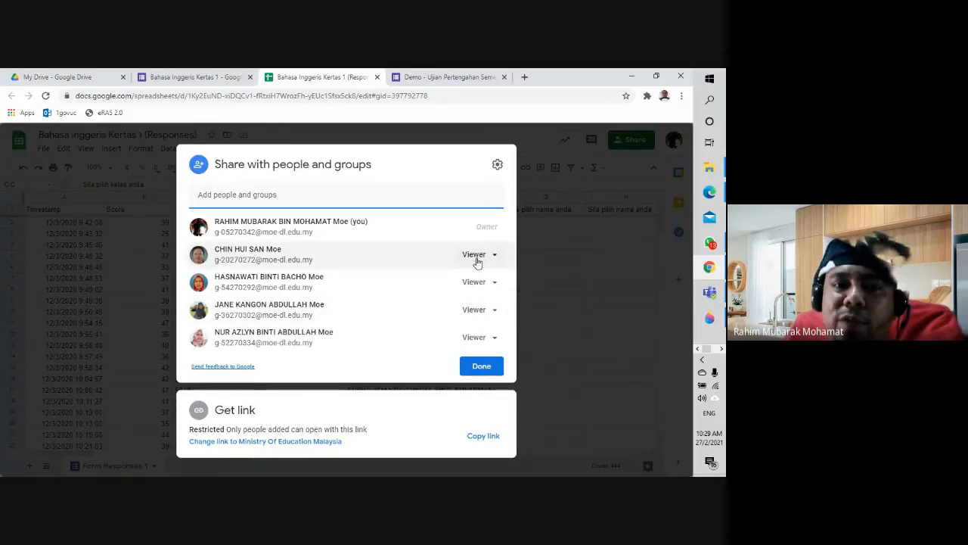
# Step: Close the sharing dialog and review the 3A student names in column E
pyautogui.click(490, 368)
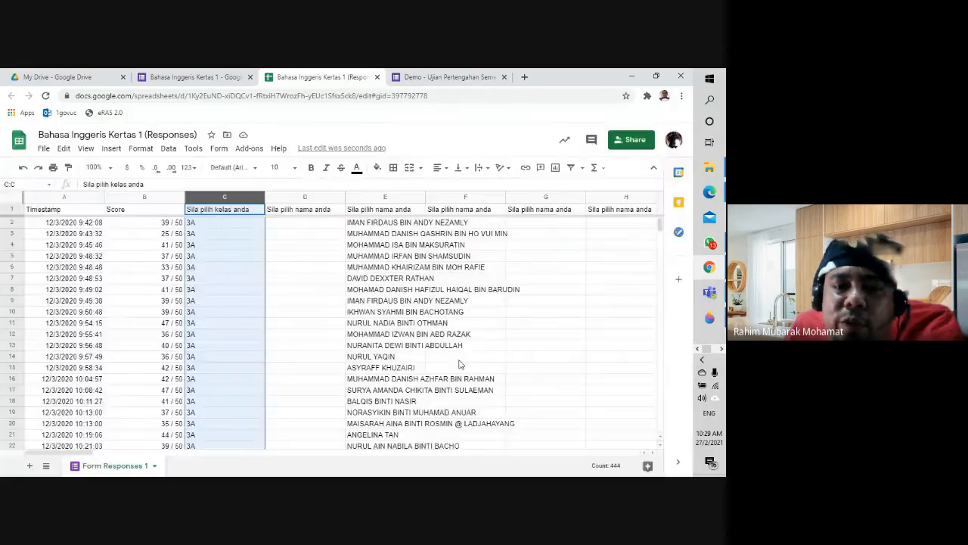
pyautogui.click(439, 312)
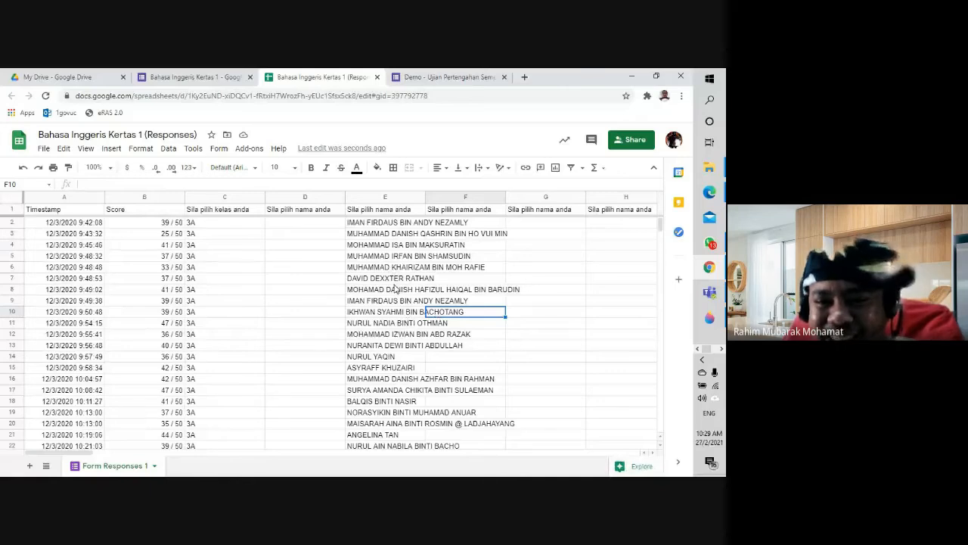
pyautogui.click(351, 225)
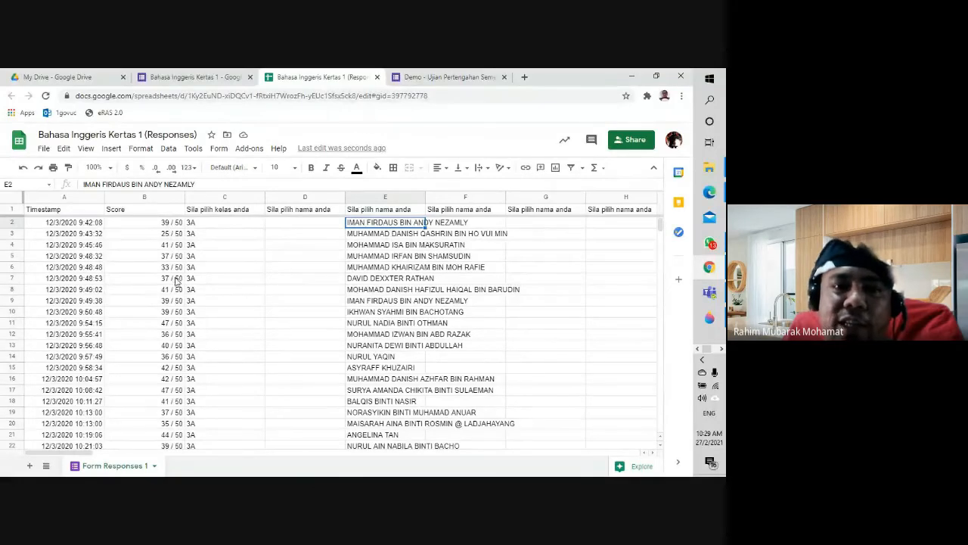
pyautogui.scroll(-5, 178, 292)
pyautogui.scroll(5, 178, 292)
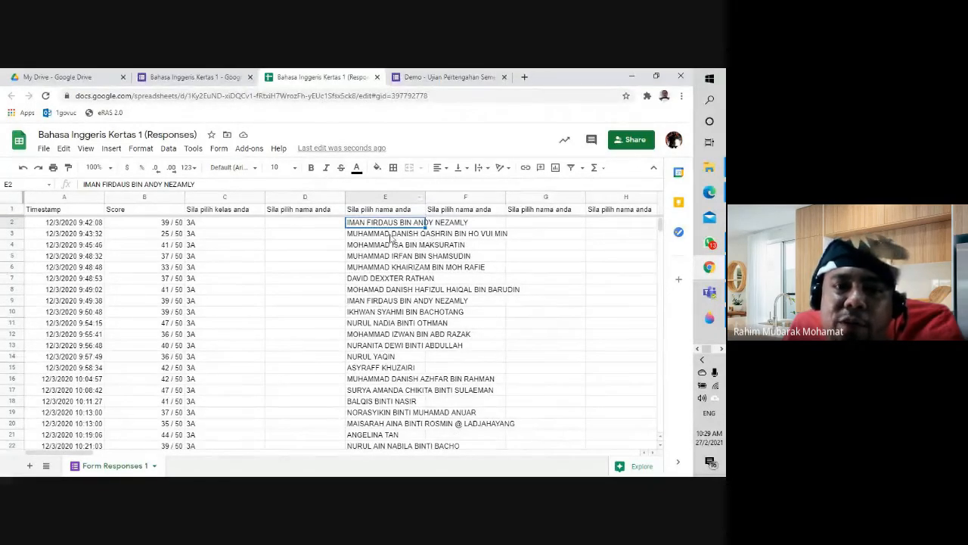
pyautogui.scroll(-4, 186, 251)
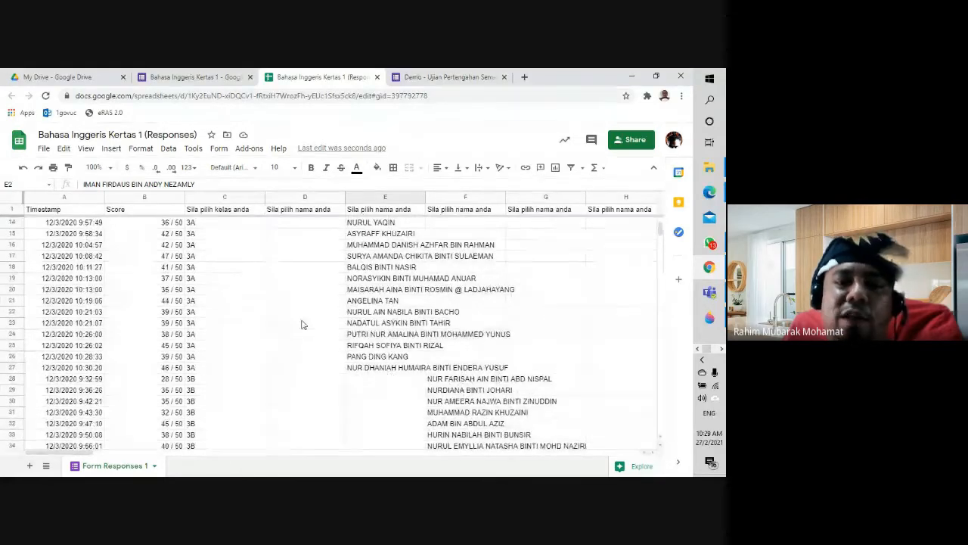
pyautogui.scroll(-2, 295, 356)
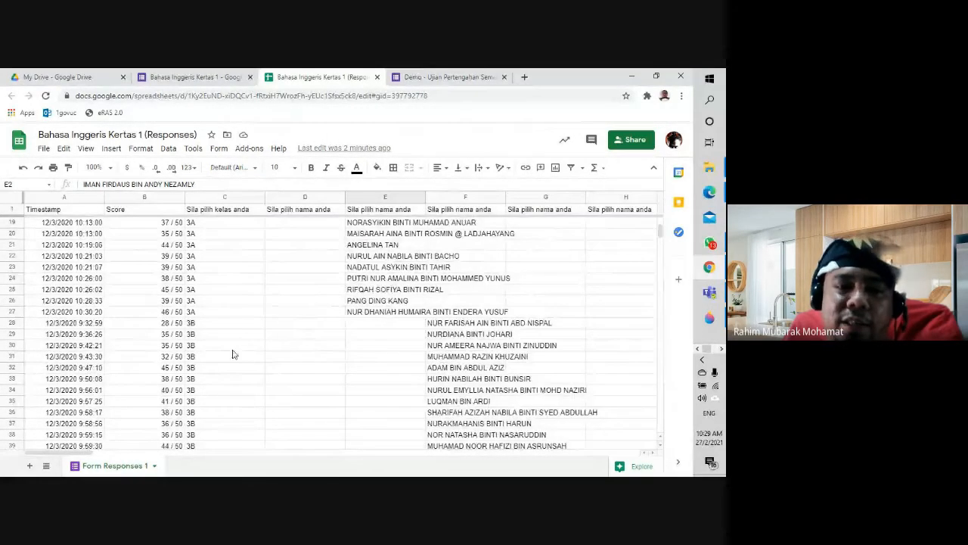
pyautogui.scroll(-3, 227, 348)
pyautogui.scroll(10, 356, 368)
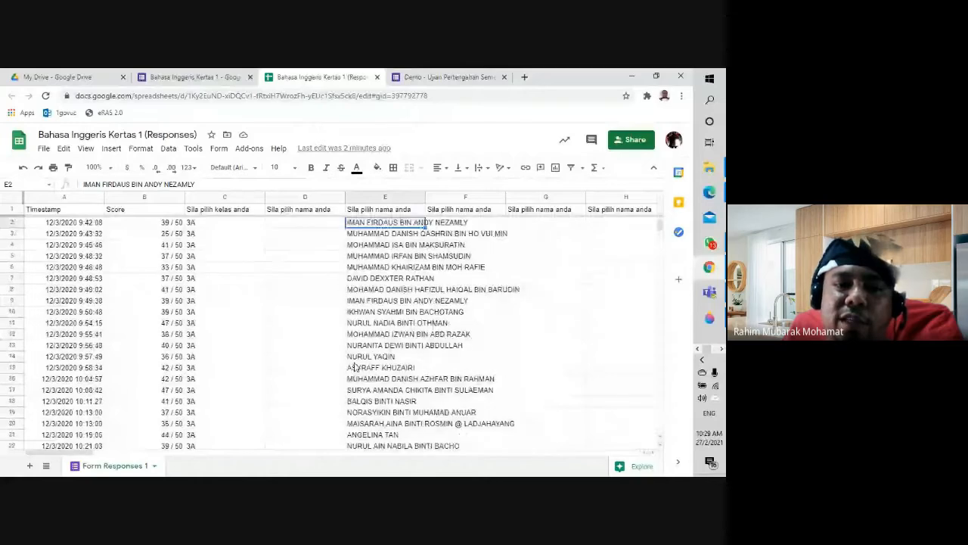
# Step: Hide column E holding the 3A student names
pyautogui.click(421, 196)
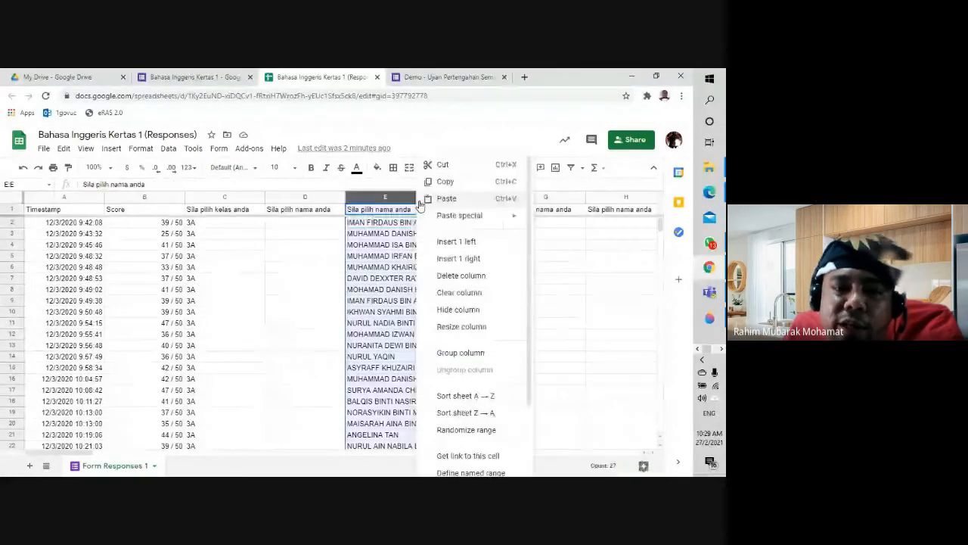
pyautogui.click(447, 309)
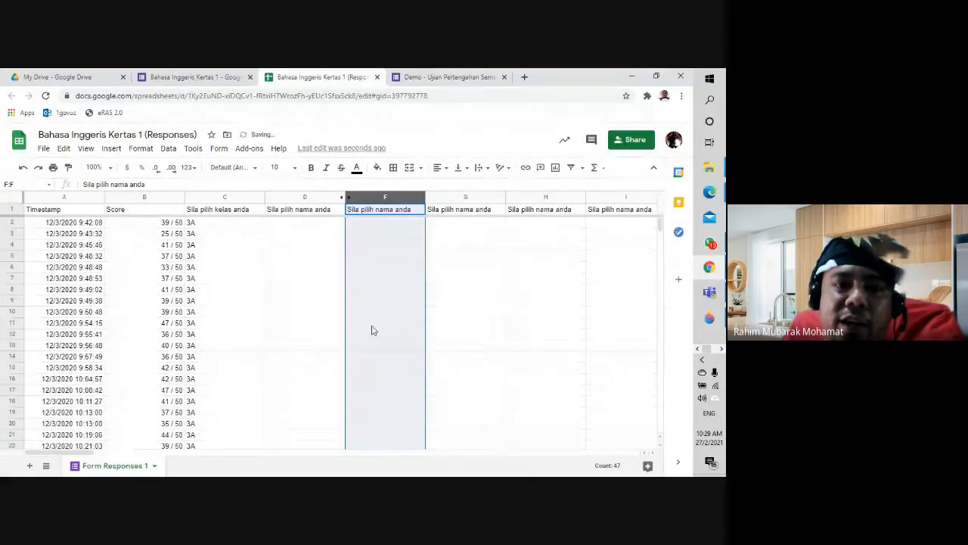
pyautogui.scroll(-2, 371, 328)
pyautogui.scroll(-3, 372, 331)
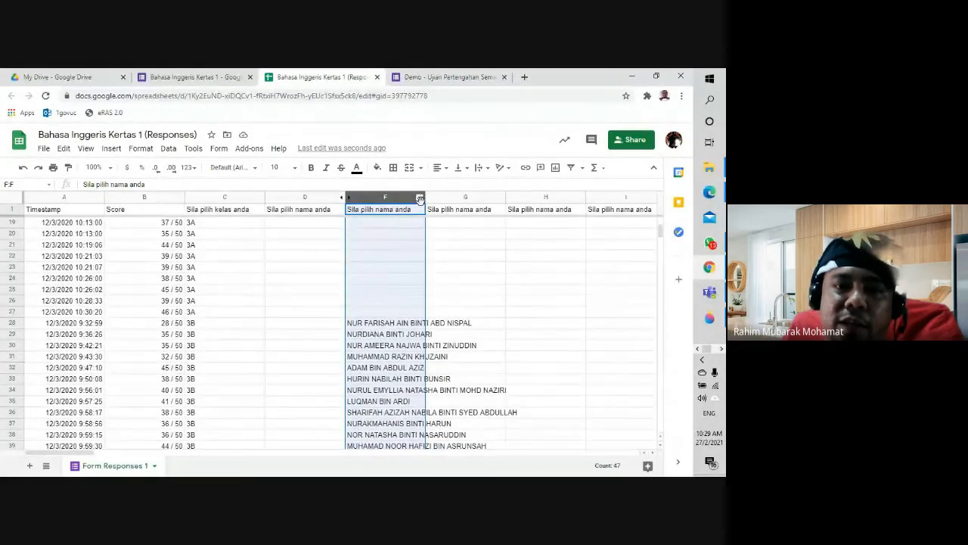
# Step: Hide column F holding the 3B student names, then scroll through the remaining rows
pyautogui.rightClick(419, 198)
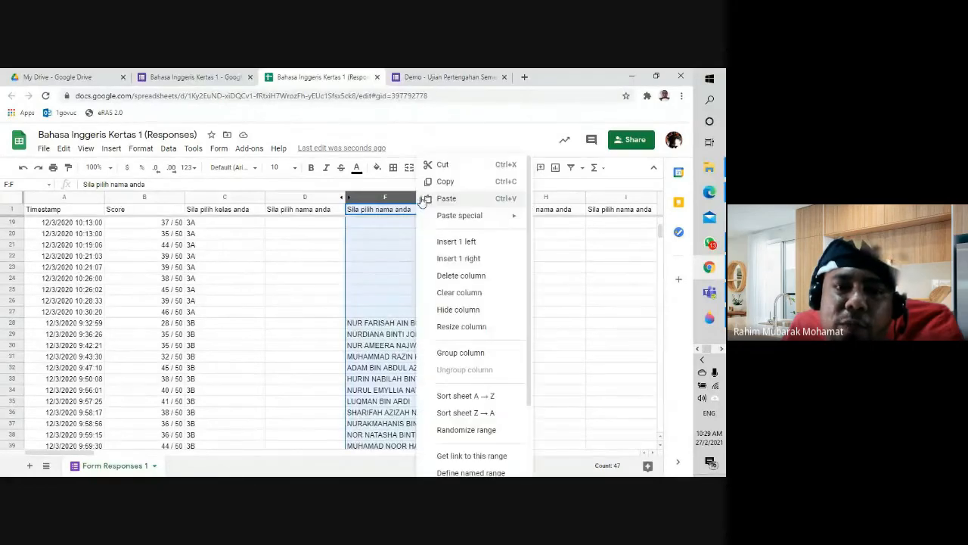
pyautogui.click(471, 309)
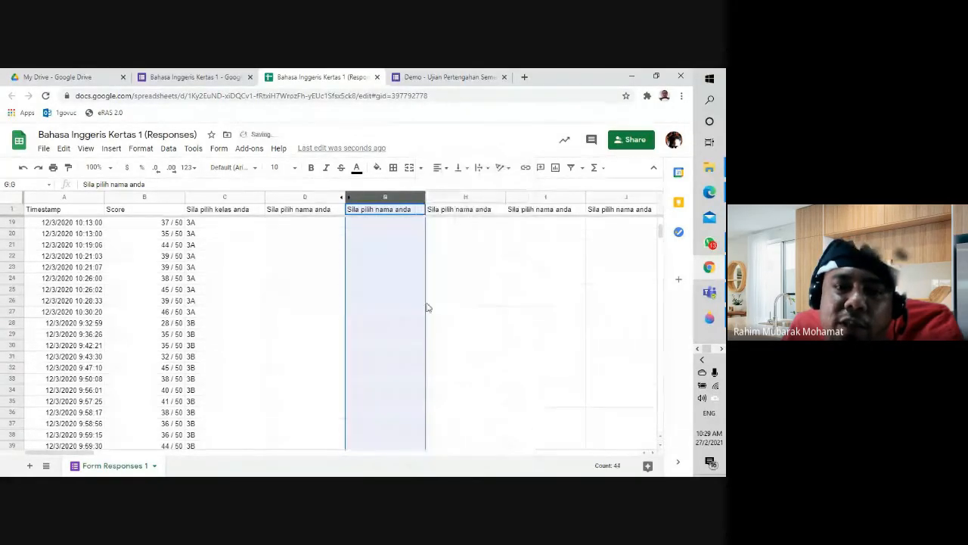
pyautogui.scroll(-1, 399, 312)
pyautogui.scroll(-15, 399, 312)
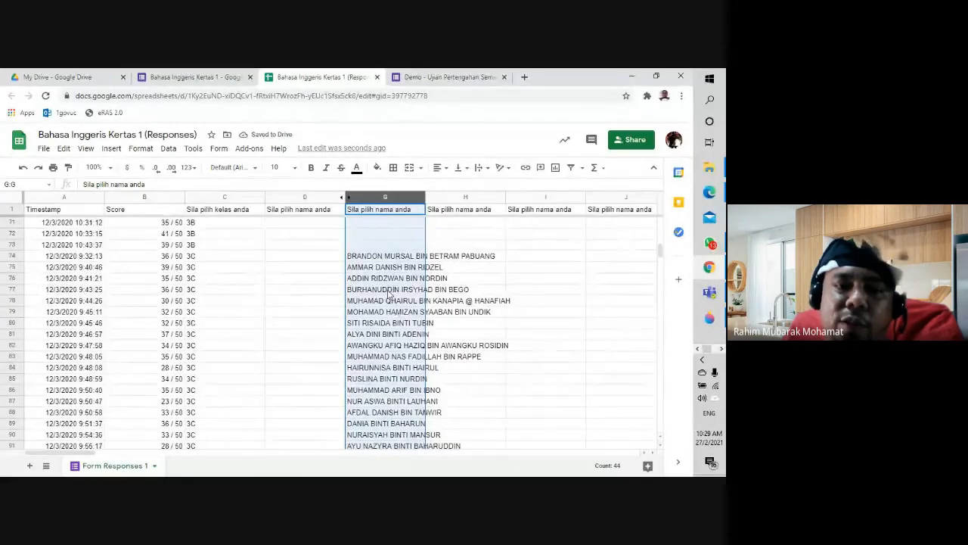
pyautogui.scroll(-10, 497, 371)
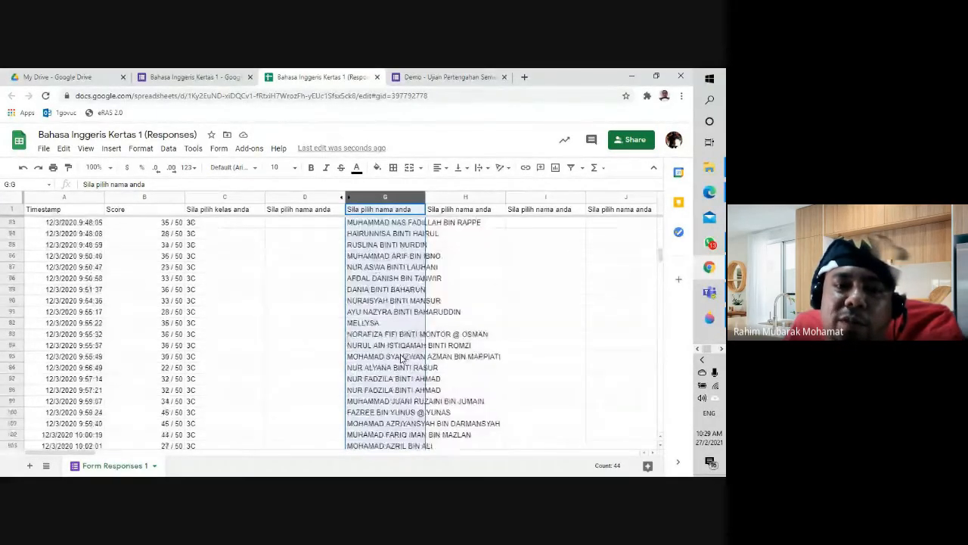
pyautogui.scroll(-15, 394, 387)
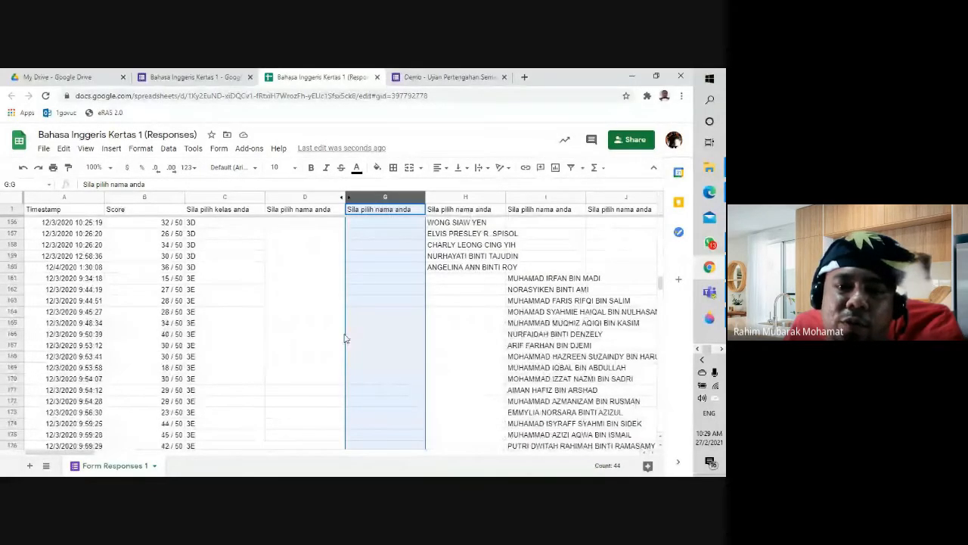
pyautogui.scroll(-10, 355, 340)
pyautogui.scroll(-15, 362, 342)
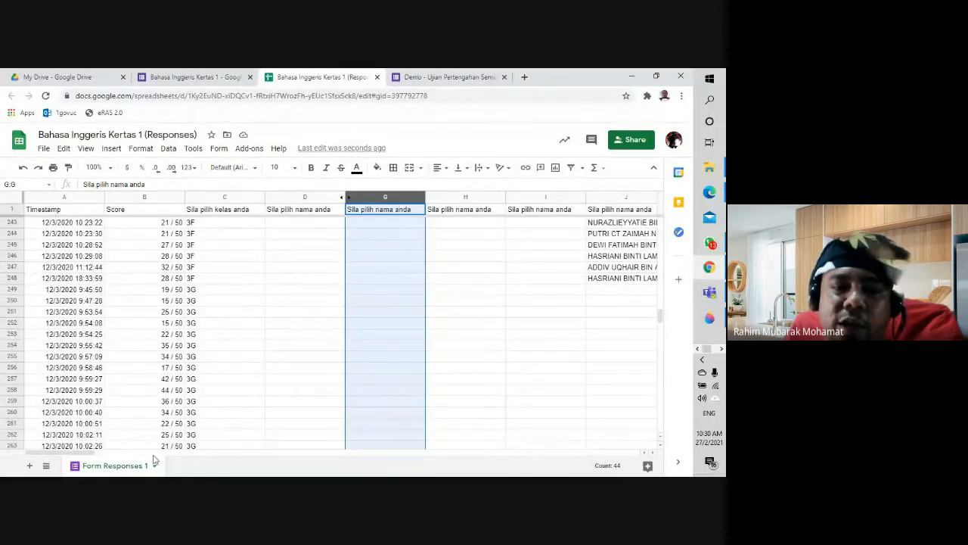
pyautogui.moveTo(86, 453); pyautogui.dragTo(61, 453)
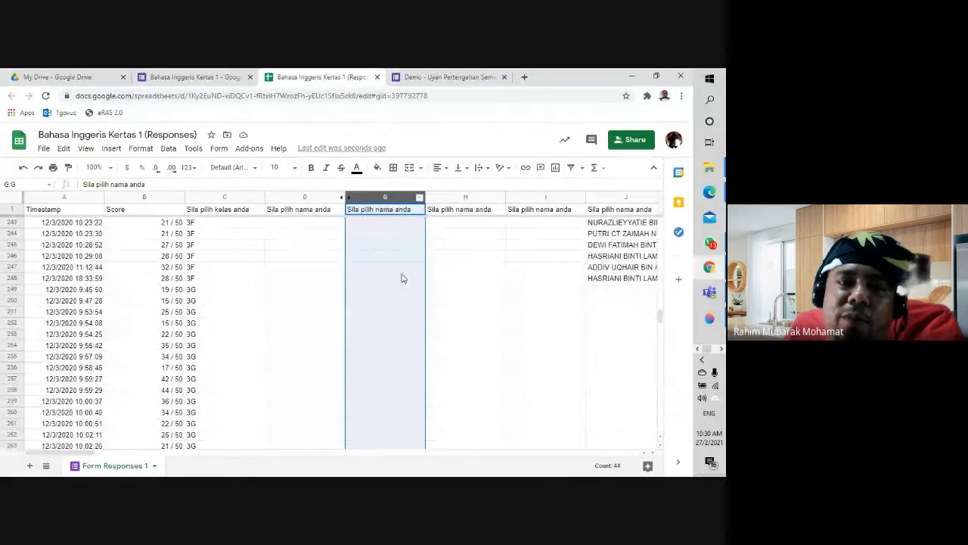
pyautogui.scroll(20, 402, 278)
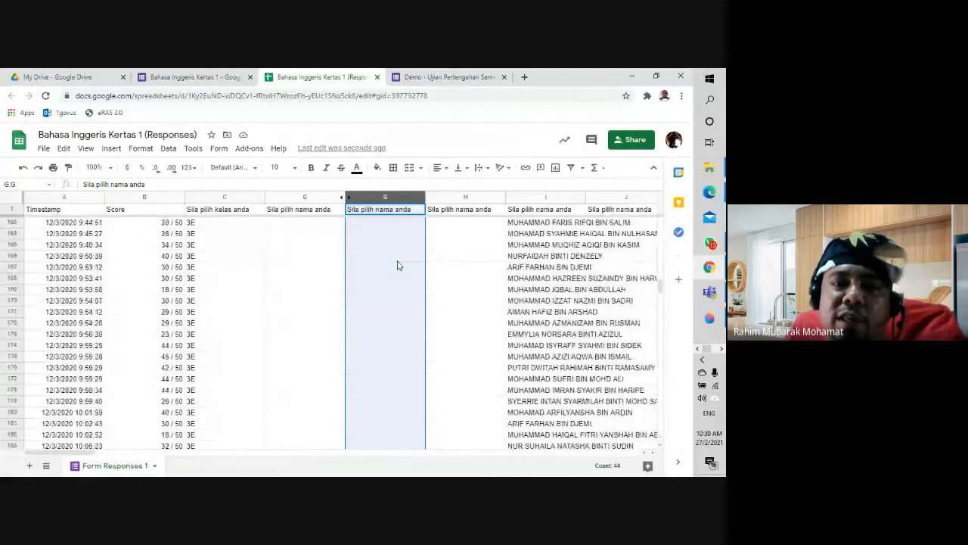
pyautogui.scroll(20, 398, 261)
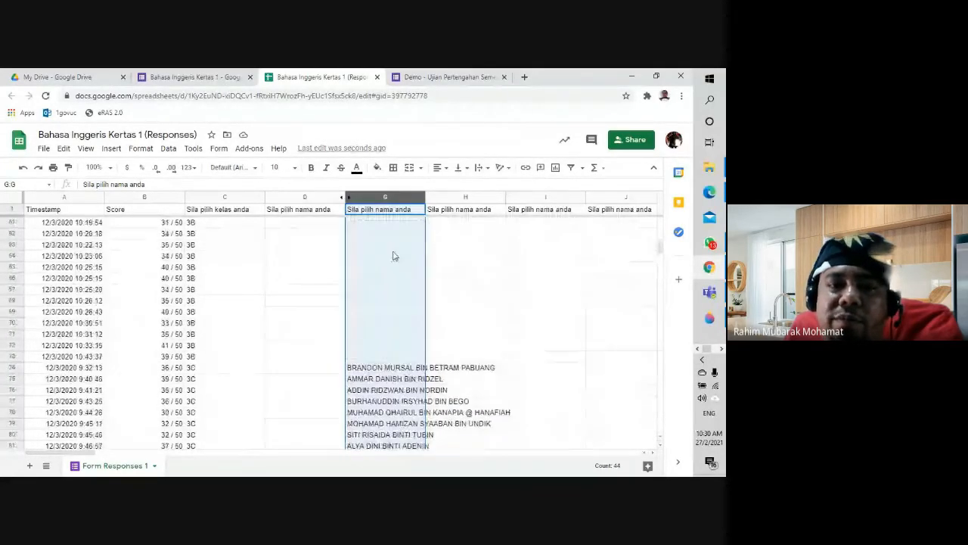
pyautogui.scroll(20, 393, 257)
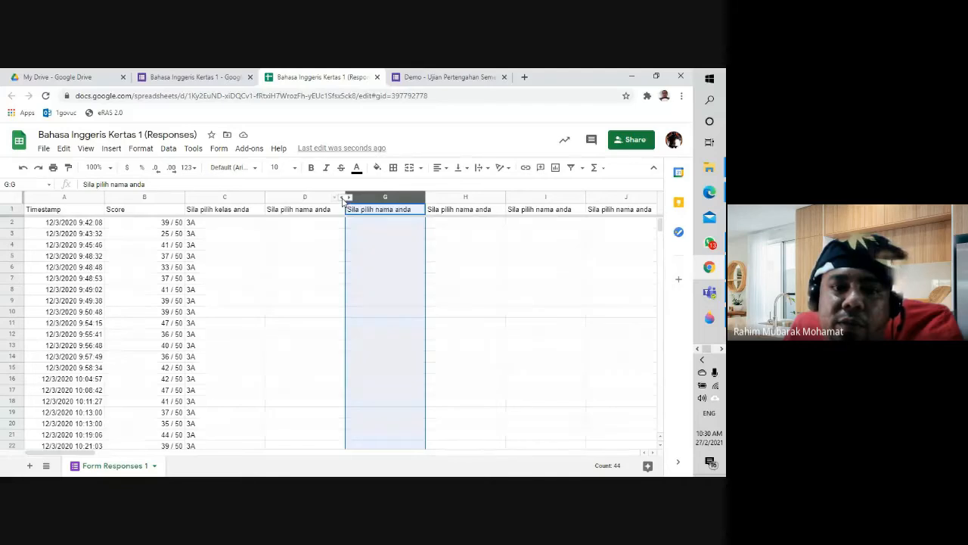
# Step: Unhide columns E and F between D and G, then check cells in both columns
pyautogui.click(342, 198)
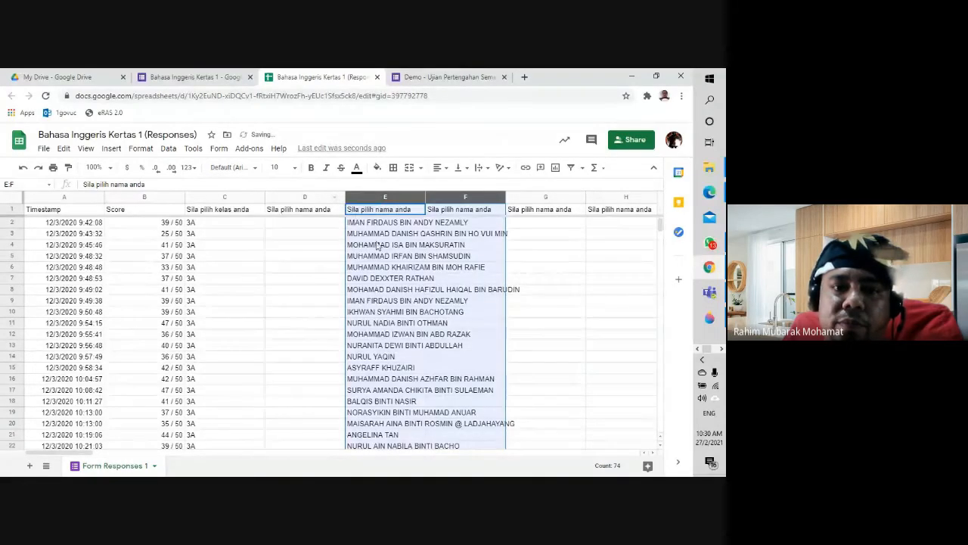
pyautogui.click(412, 244)
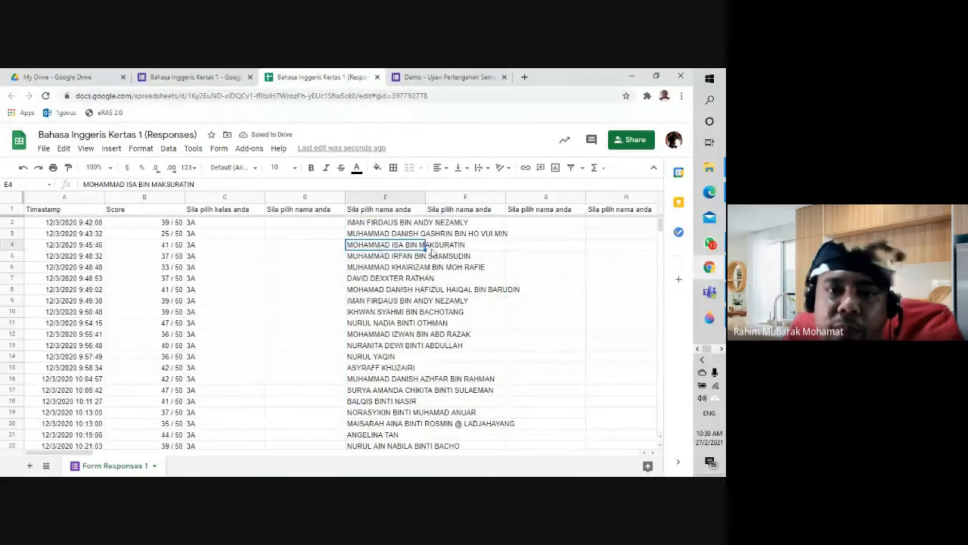
pyautogui.click(465, 323)
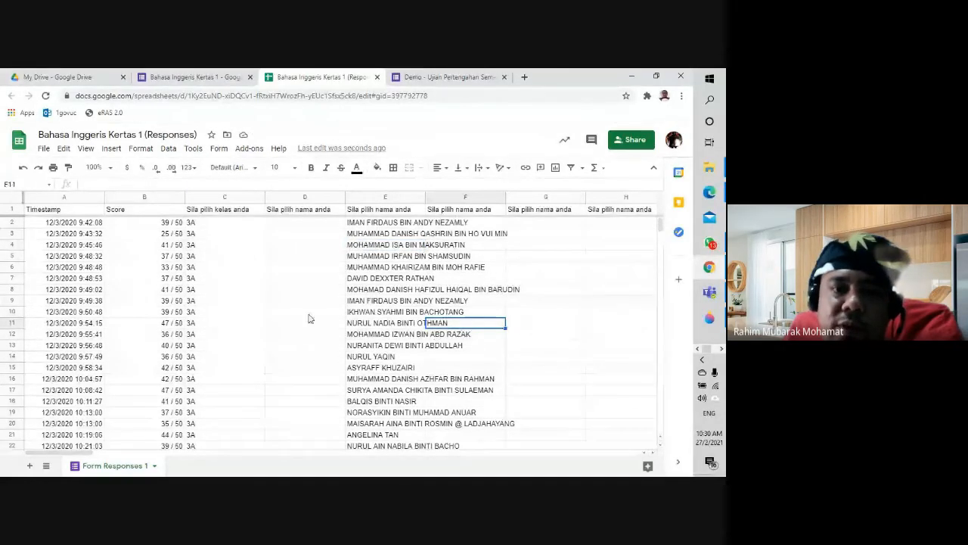
pyautogui.click(378, 279)
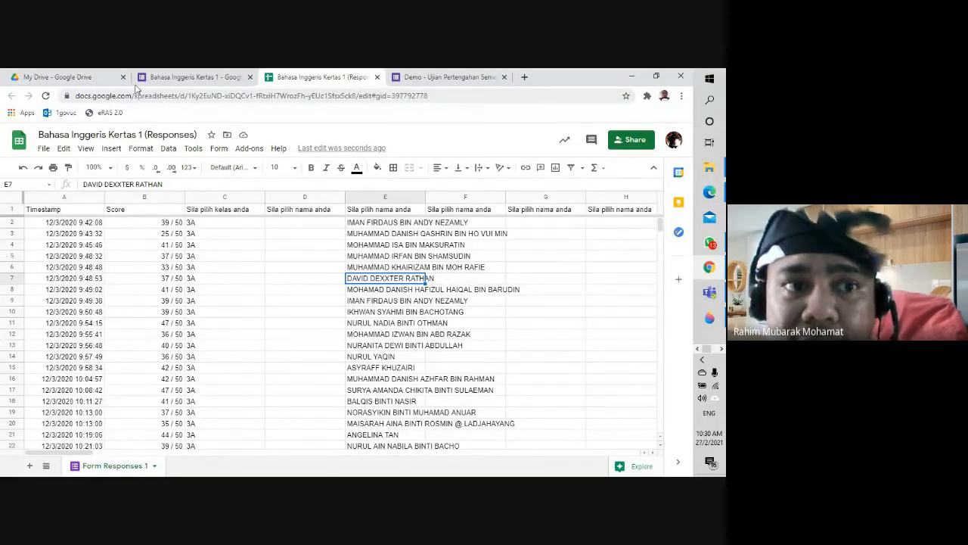
# Step: Switch to the Google Drive file list, then bring the Google Meet call window forward
pyautogui.click(68, 77)
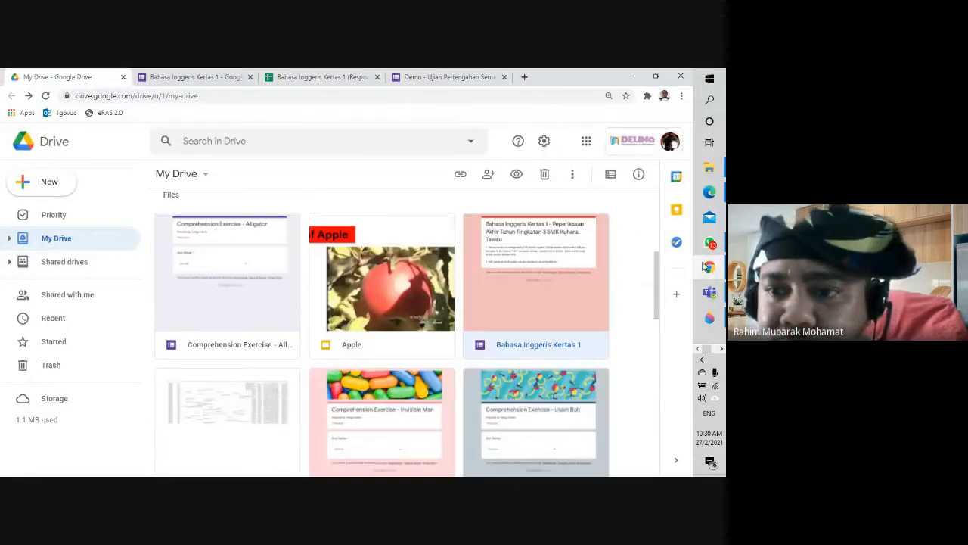
pyautogui.click(711, 194)
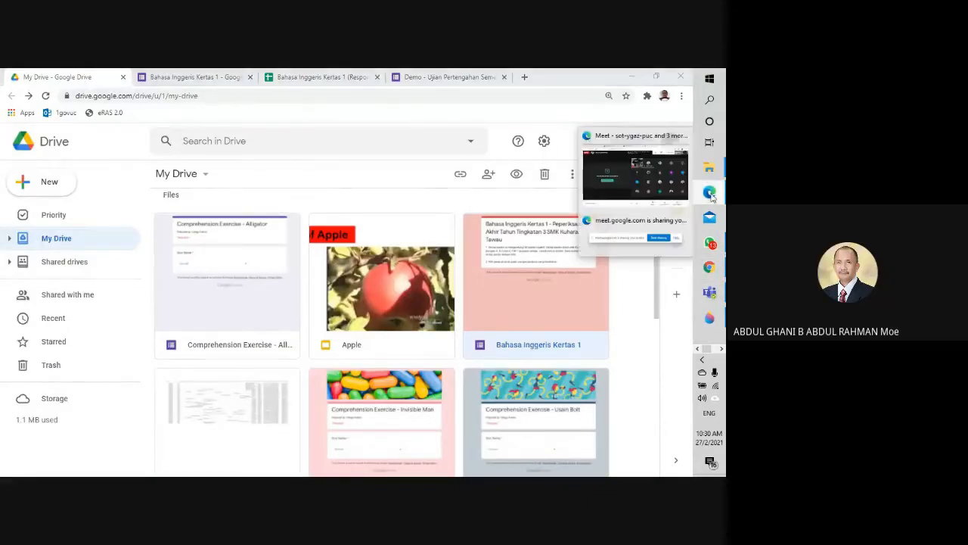
pyautogui.click(663, 189)
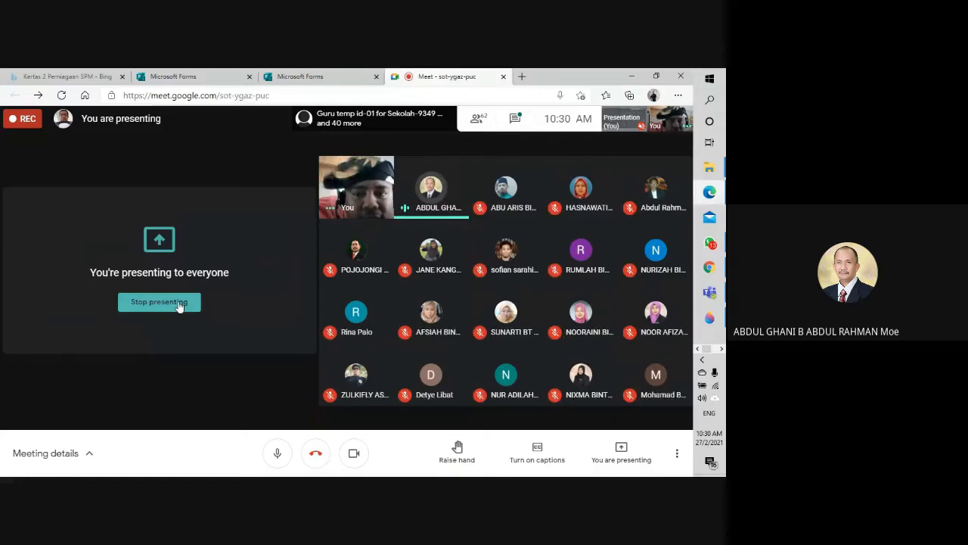
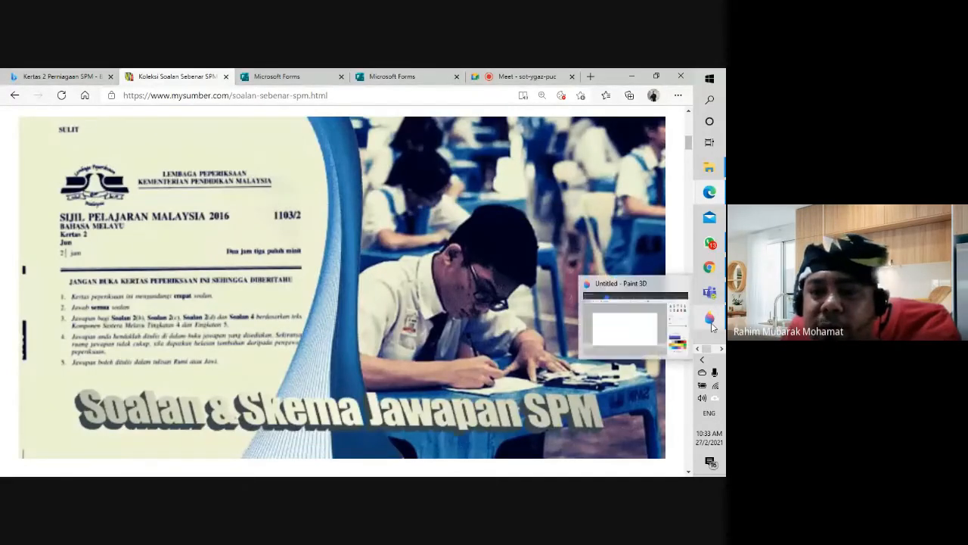
# Step: Launch Paint 3D and paste the browser screenshot onto a new blank canvas
pyautogui.click(712, 82)
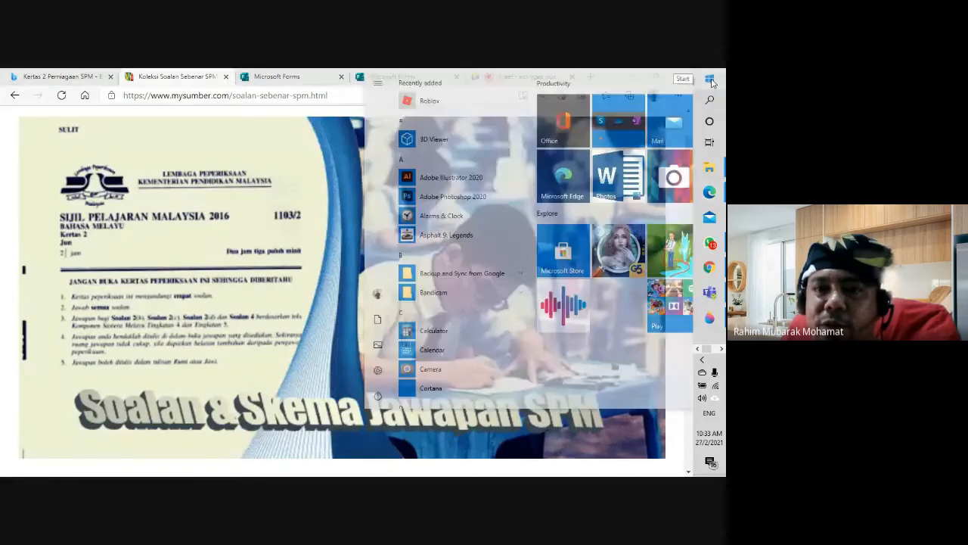
pyautogui.scroll(-10, 397, 279)
pyautogui.scroll(-15, 397, 280)
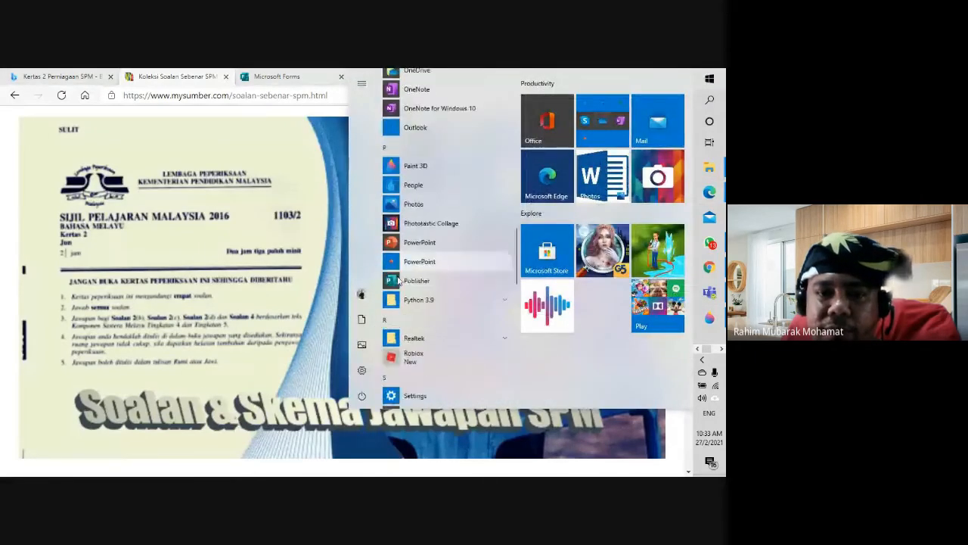
pyautogui.scroll(15, 398, 280)
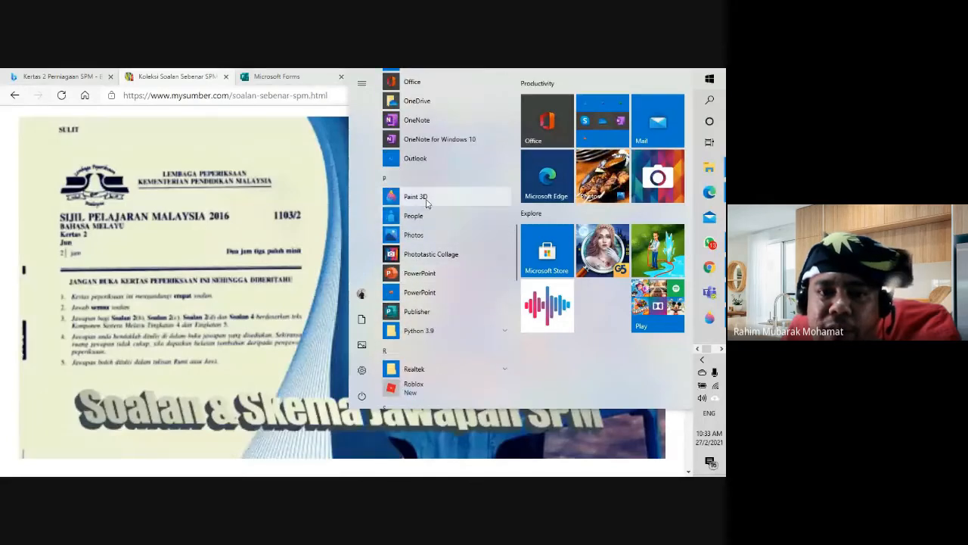
pyautogui.click(427, 202)
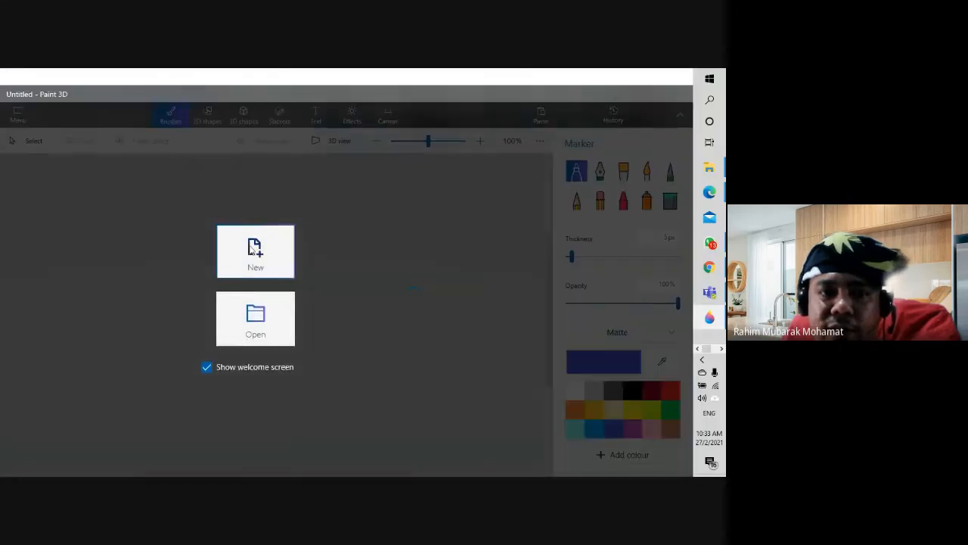
pyautogui.click(339, 253)
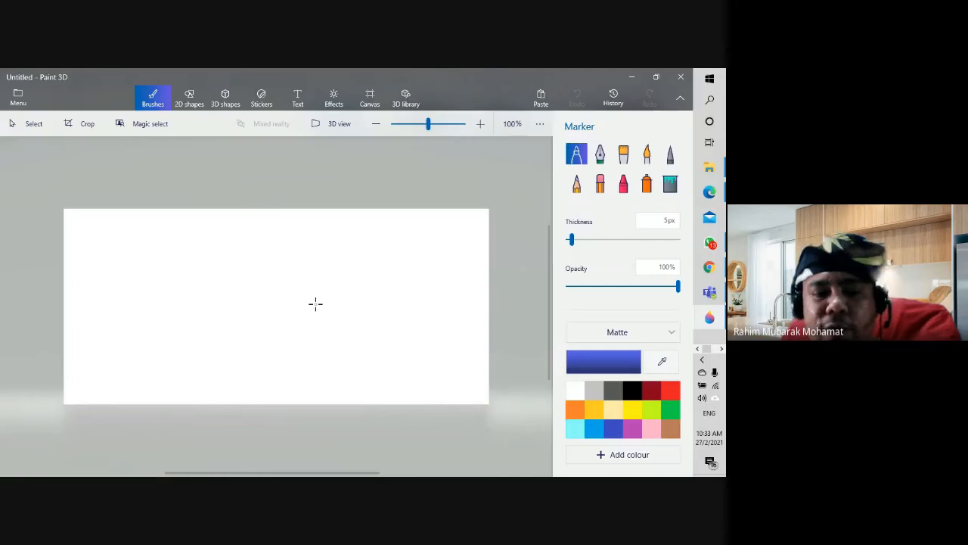
pyautogui.hotkey('ctrl', 'v')
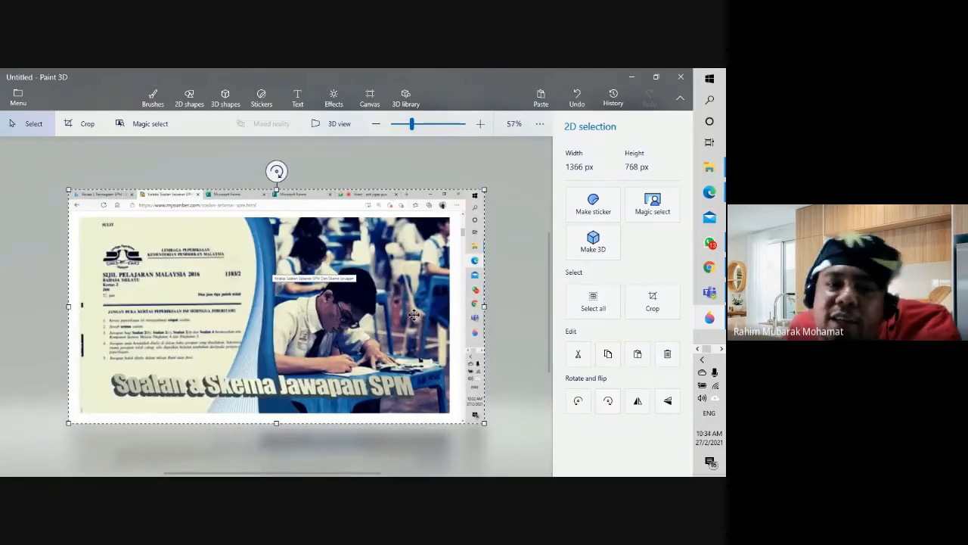
# Step: Crop the screenshot to remove the browser tabs, address bar and surrounding edges
pyautogui.click(656, 309)
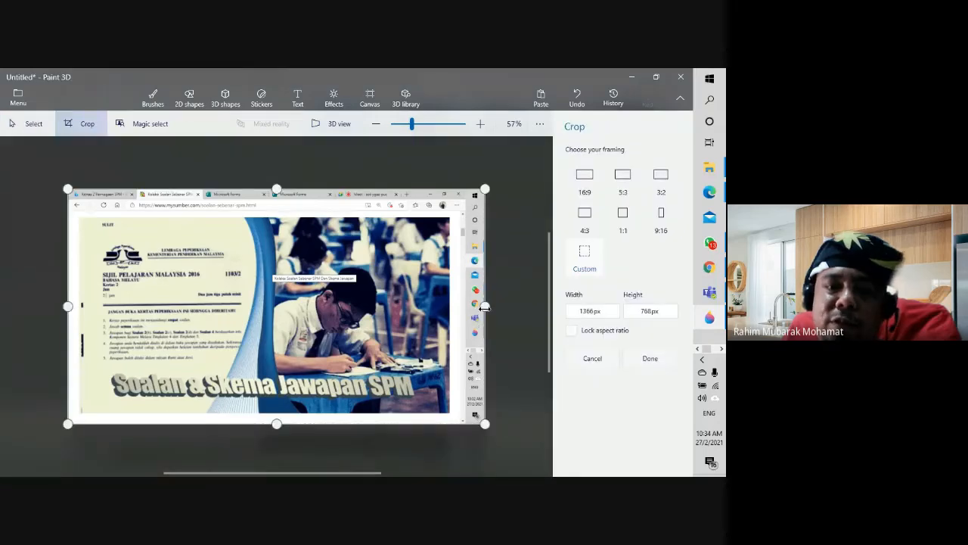
pyautogui.moveTo(484, 306); pyautogui.dragTo(456, 307)
pyautogui.moveTo(262, 424); pyautogui.dragTo(262, 416)
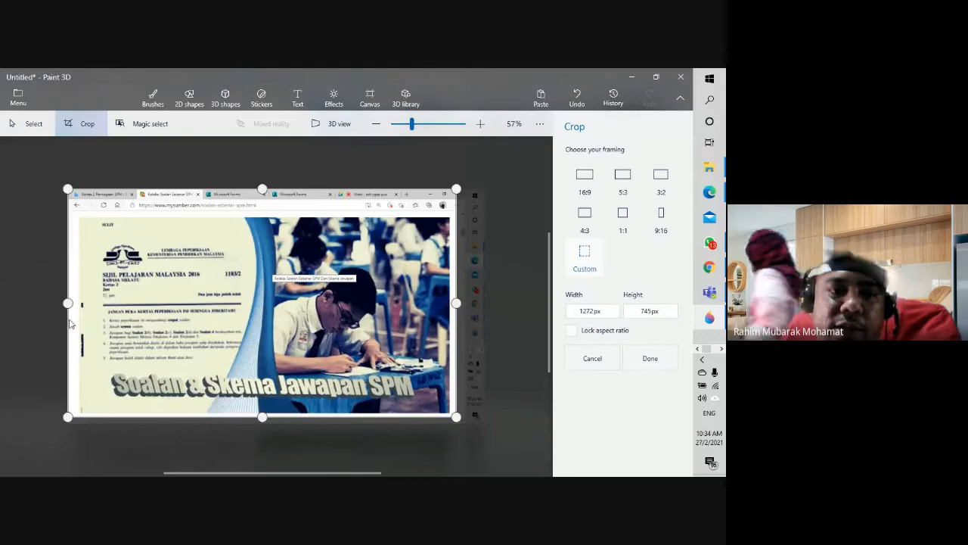
pyautogui.moveTo(68, 304); pyautogui.dragTo(73, 305)
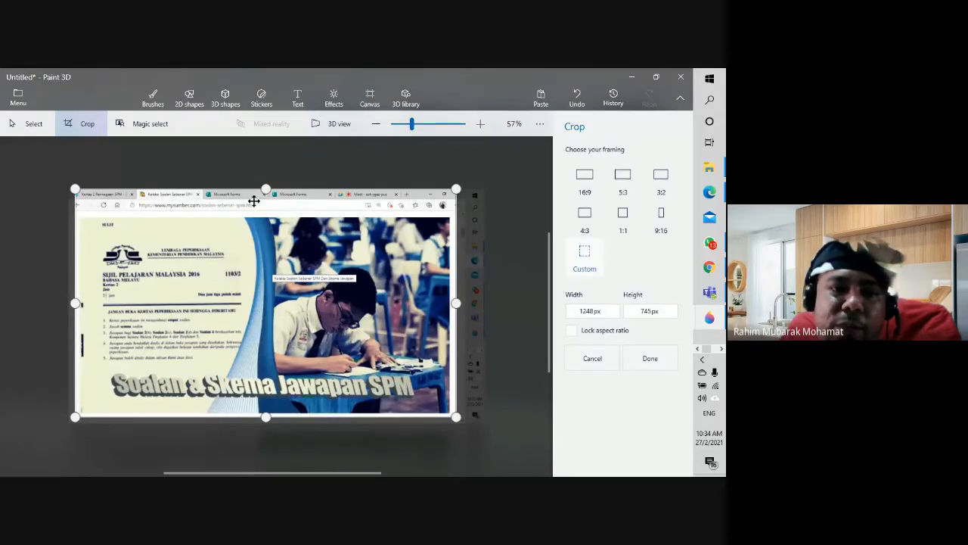
pyautogui.moveTo(265, 189); pyautogui.dragTo(270, 214)
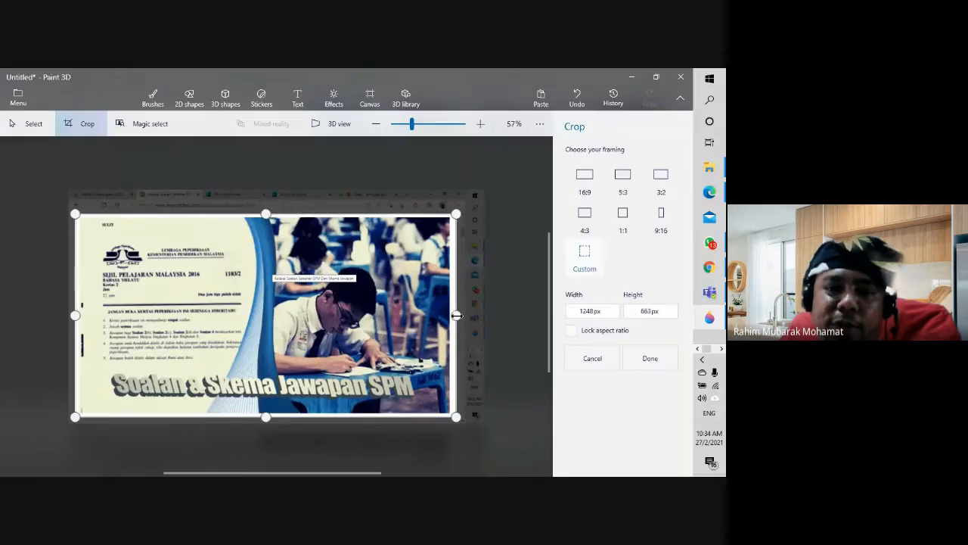
pyautogui.moveTo(456, 315); pyautogui.dragTo(453, 315)
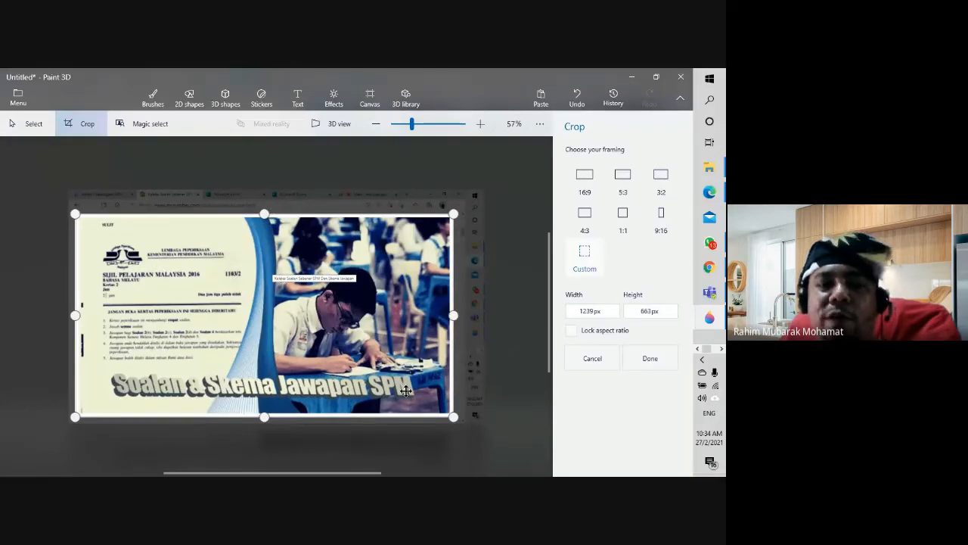
pyautogui.click(645, 364)
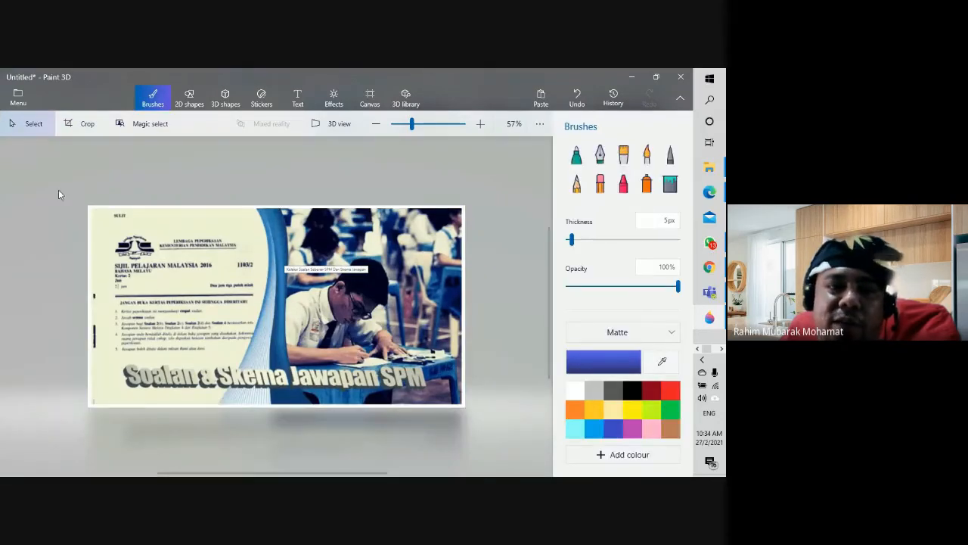
# Step: Save the cropped image as Untitled.png in the Demo folder
pyautogui.click(304, 287)
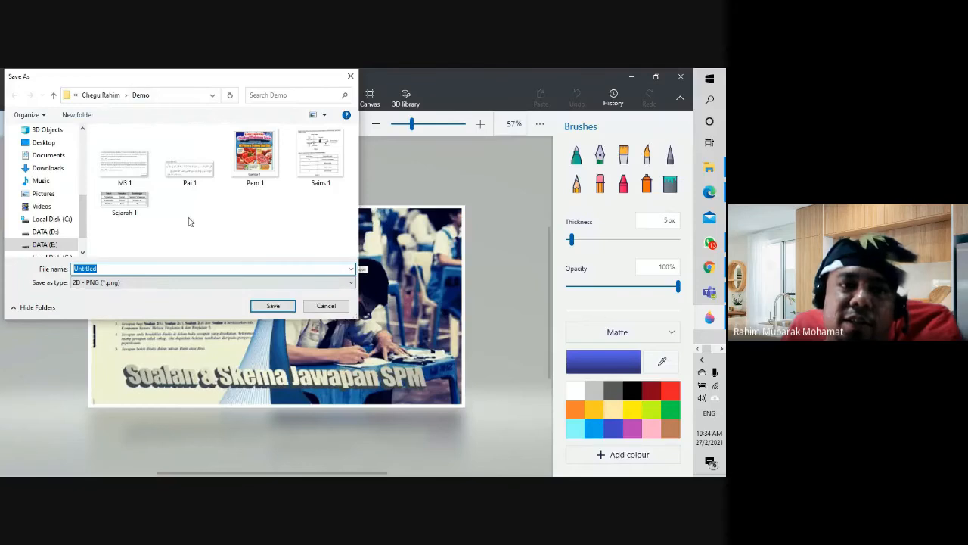
pyautogui.click(266, 306)
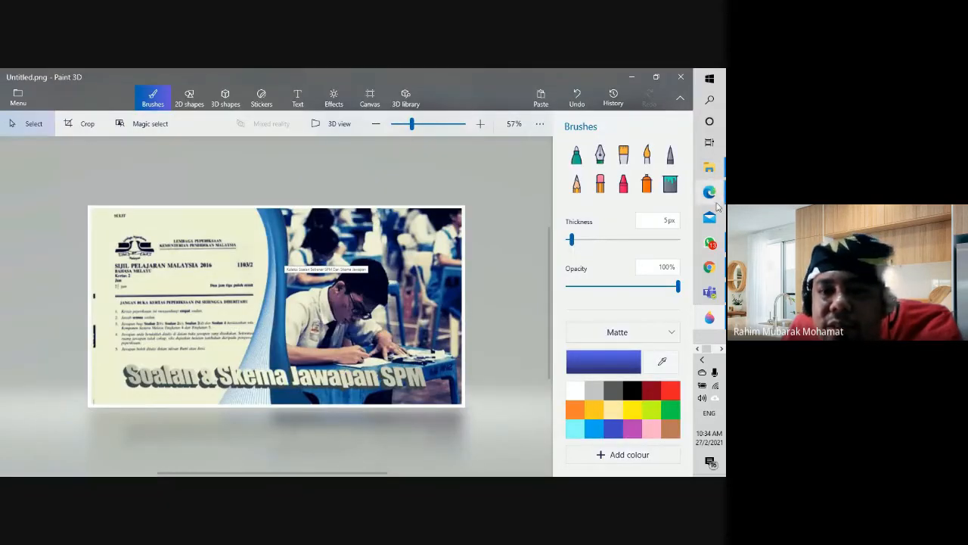
pyautogui.moveTo(694, 191)
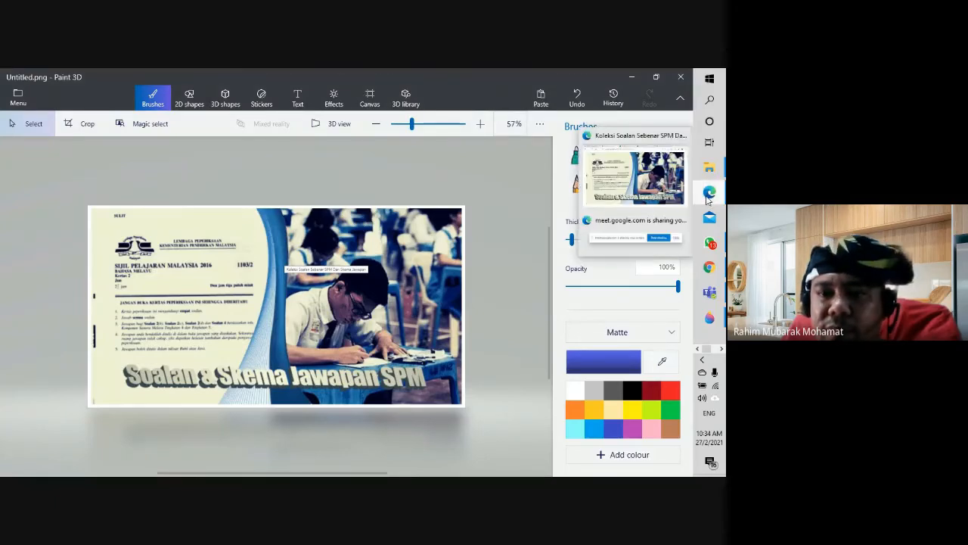
# Step: Return to the exam form and add a new section at its end
pyautogui.click(634, 187)
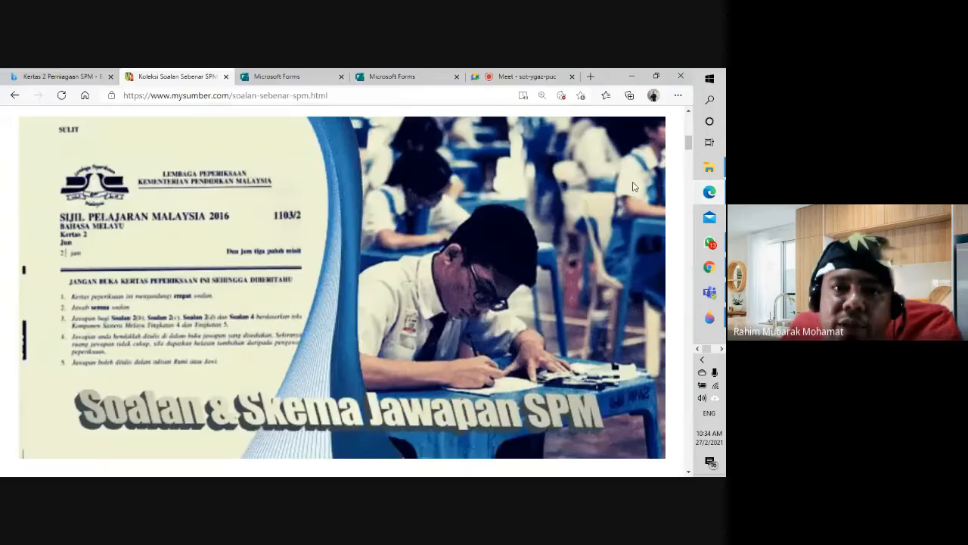
pyautogui.click(433, 78)
pyautogui.scroll(-15, 416, 287)
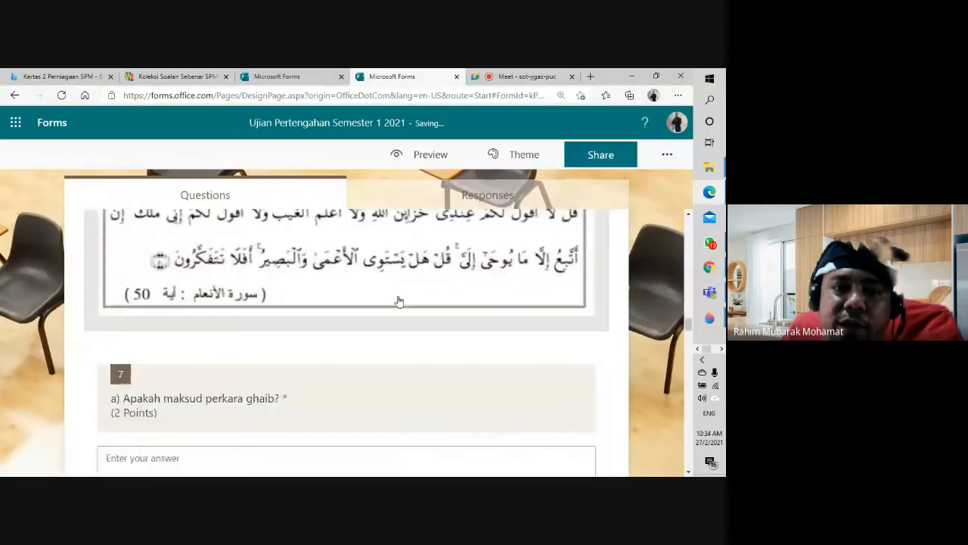
pyautogui.scroll(-10, 505, 326)
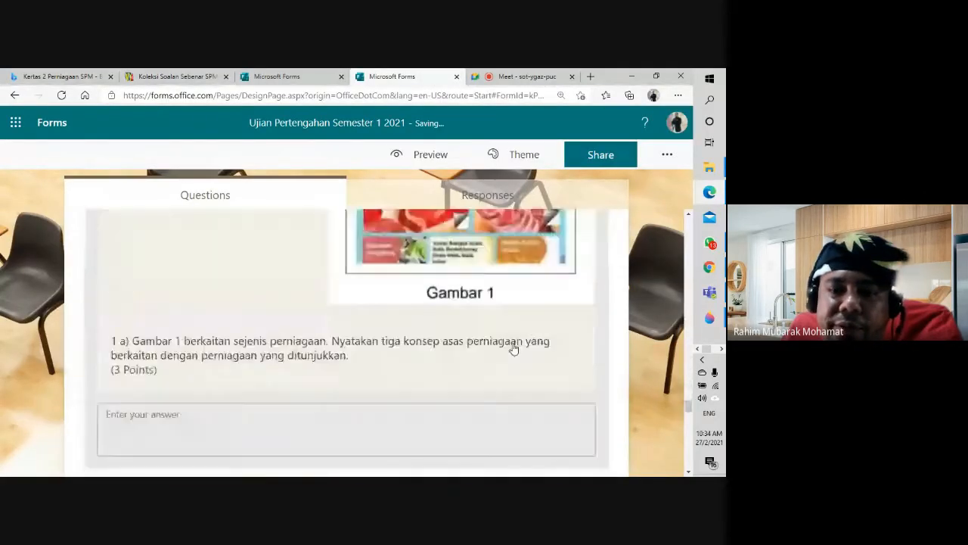
pyautogui.scroll(4, 518, 352)
pyautogui.scroll(-15, 521, 355)
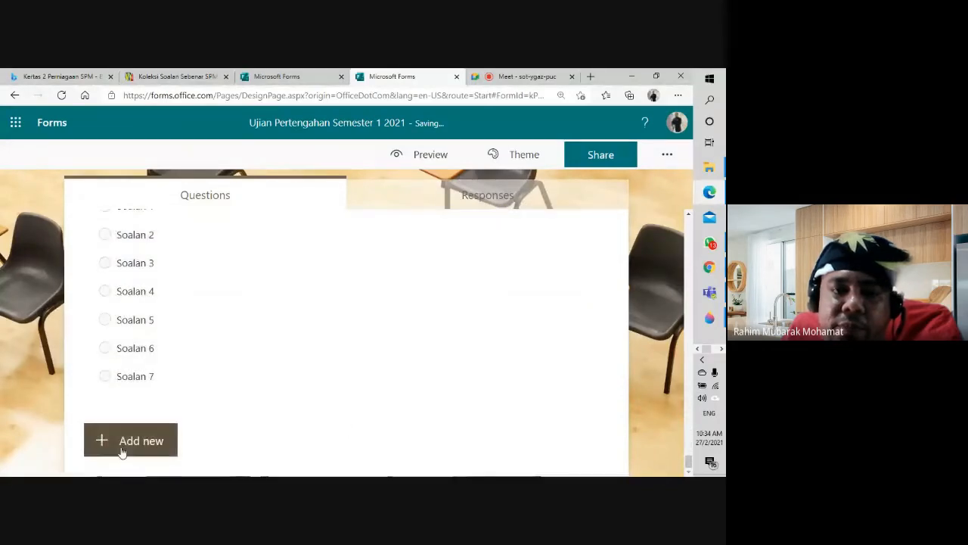
pyautogui.click(128, 441)
pyautogui.click(475, 440)
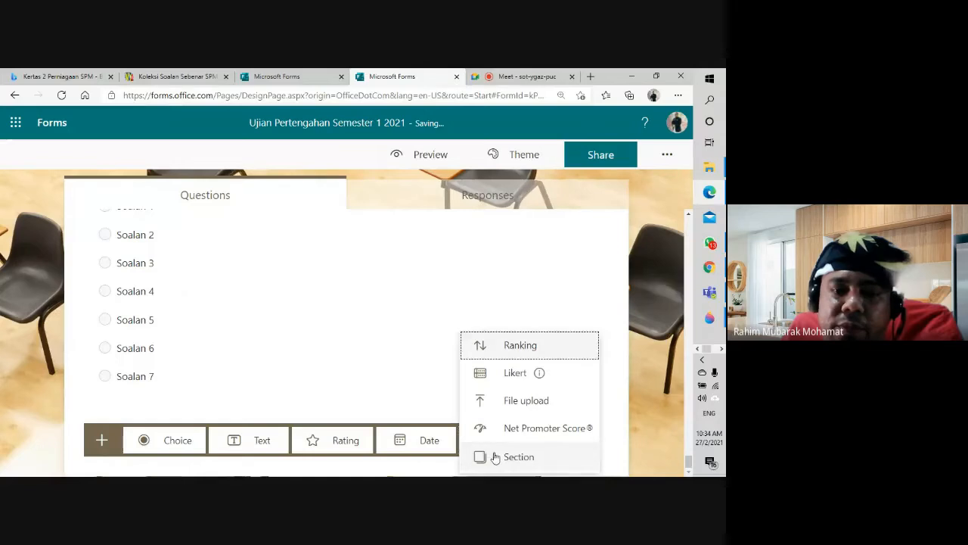
pyautogui.click(495, 458)
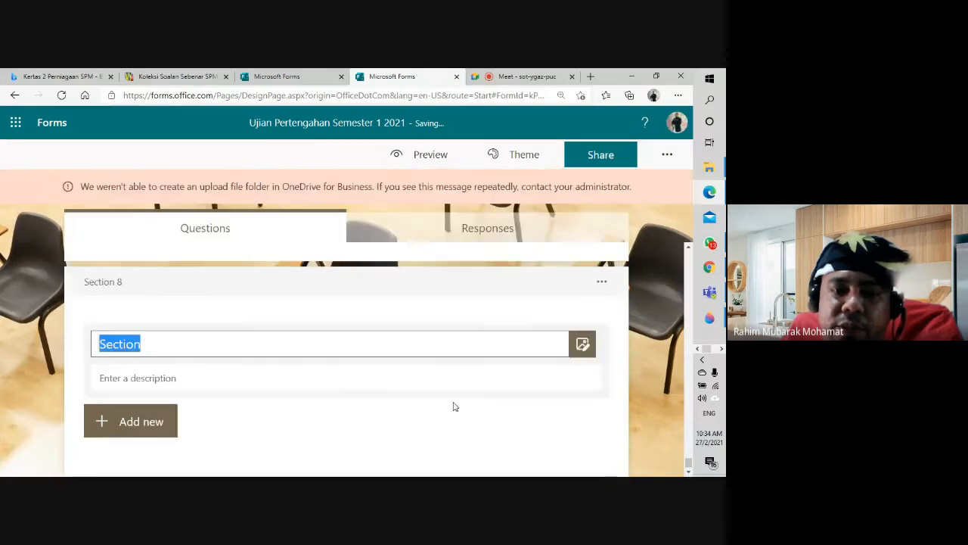
# Step: Upload the cropped Untitled image as the new section's picture
pyautogui.click(581, 342)
pyautogui.click(502, 276)
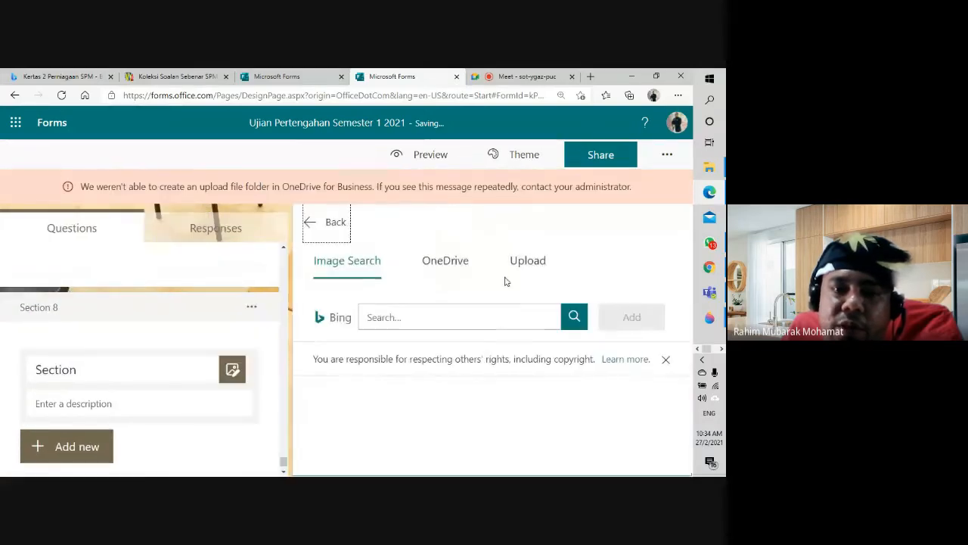
pyautogui.click(524, 262)
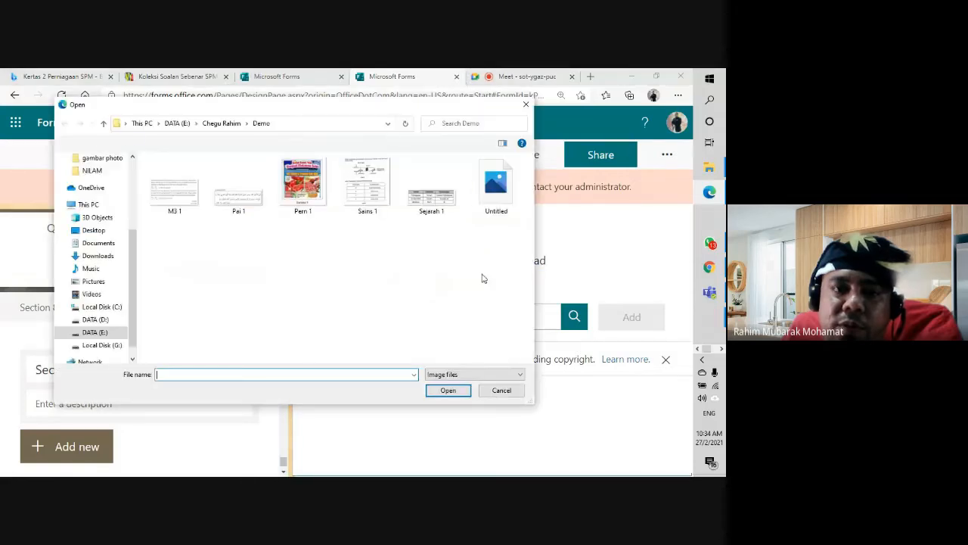
pyautogui.click(496, 198)
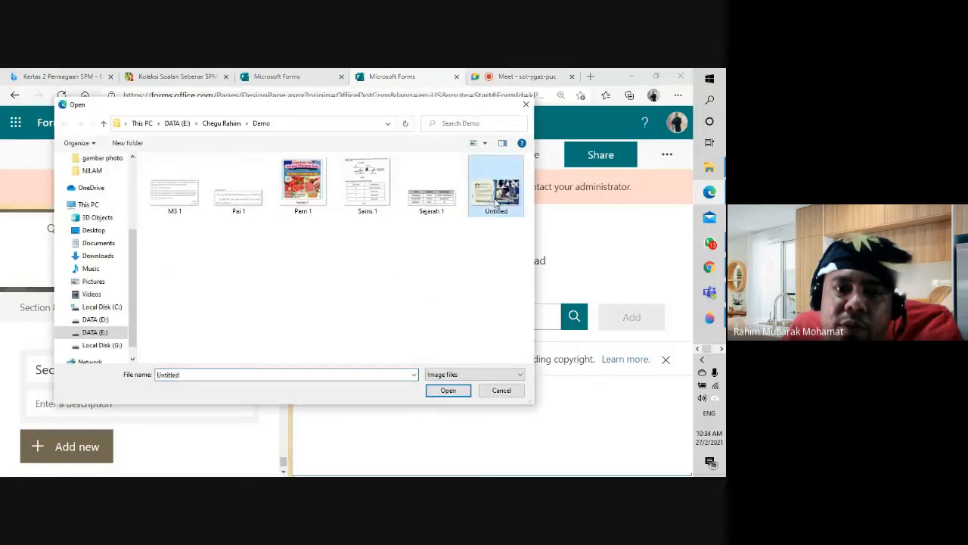
pyautogui.click(448, 390)
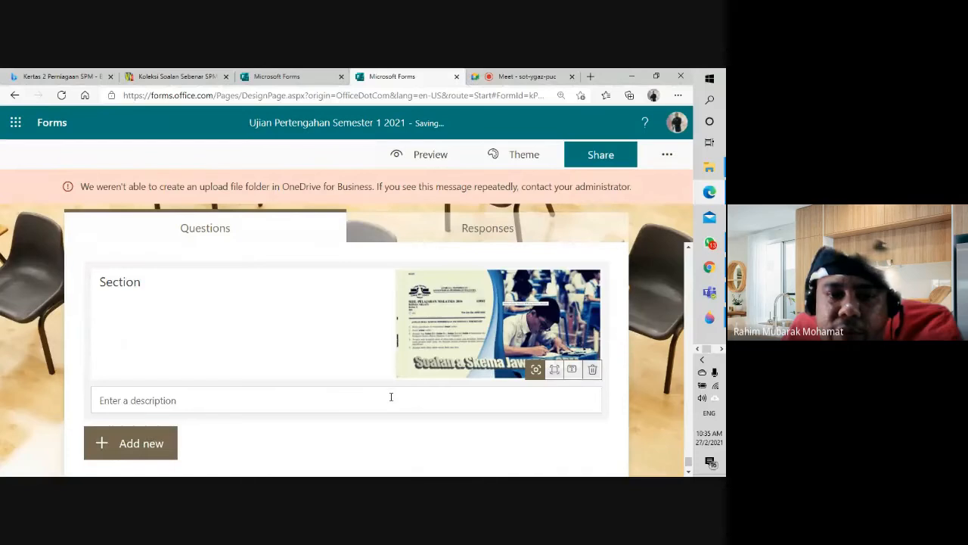
# Step: Edit the section description and enlarge its banner image to full width
pyautogui.click(391, 396)
pyautogui.scroll(-1, 392, 397)
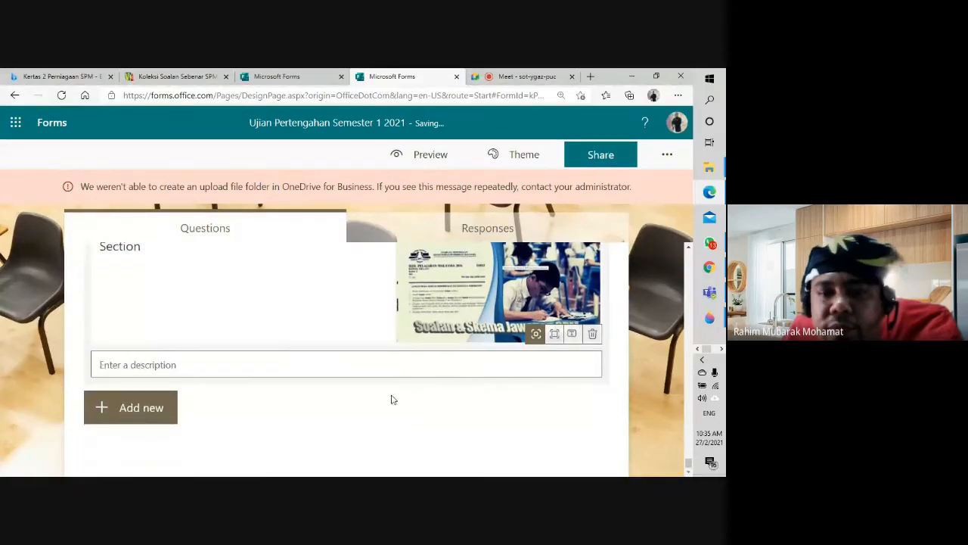
pyautogui.click(552, 338)
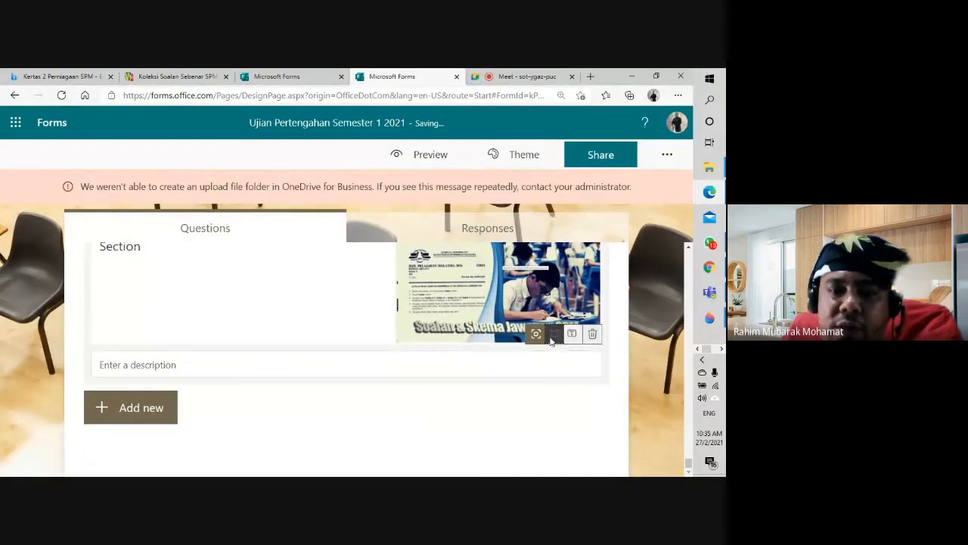
pyautogui.scroll(-1, 441, 370)
pyautogui.scroll(-4, 442, 369)
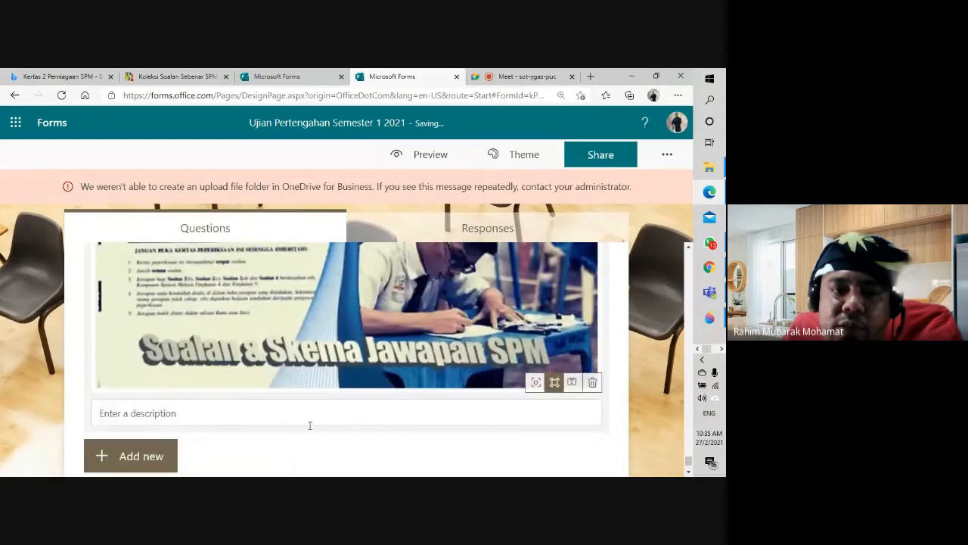
pyautogui.scroll(-1, 310, 426)
# Step: Add text question 17: 'Sila tuliskan karangan berdasarkan gambarajah di atas'
pyautogui.click(149, 416)
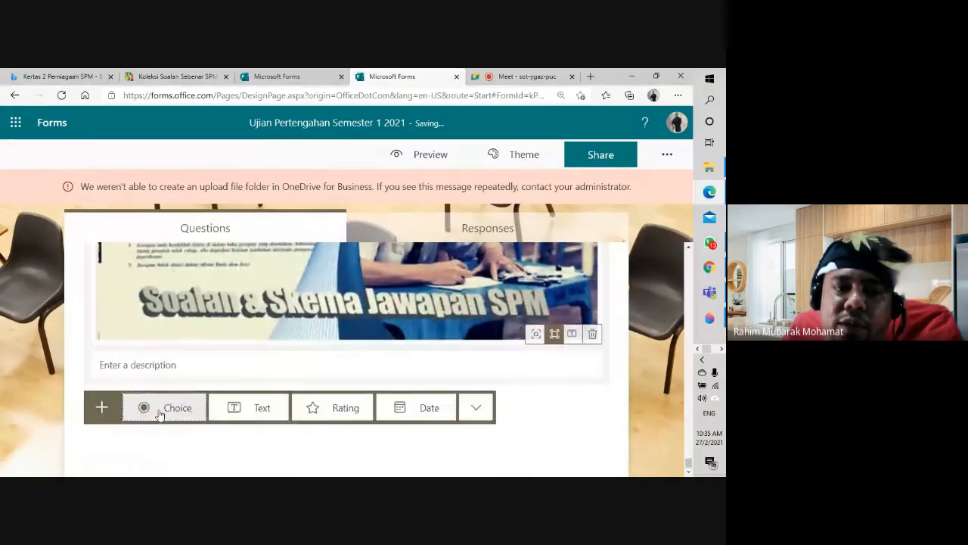
pyautogui.click(242, 414)
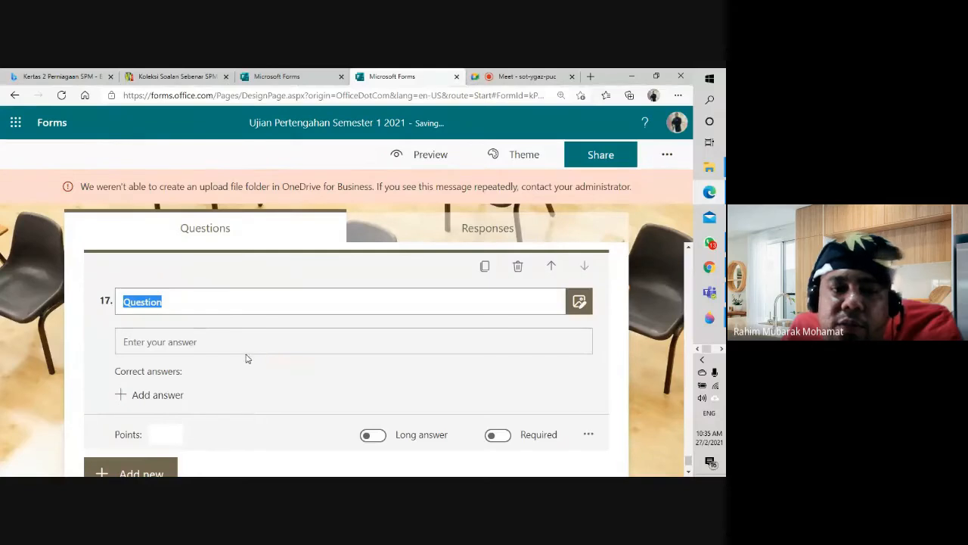
pyautogui.write('Sila')
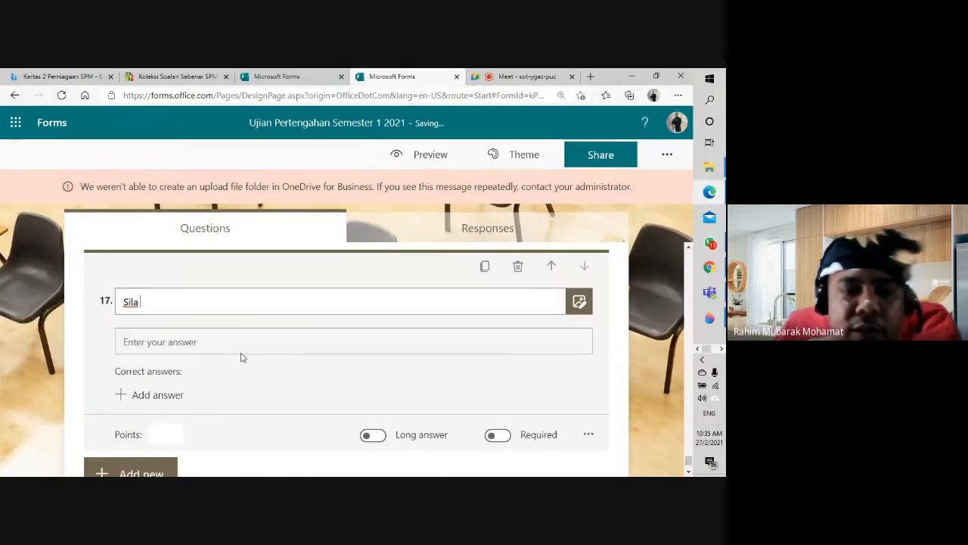
pyautogui.write(' tuliskan karangan berdasarka')
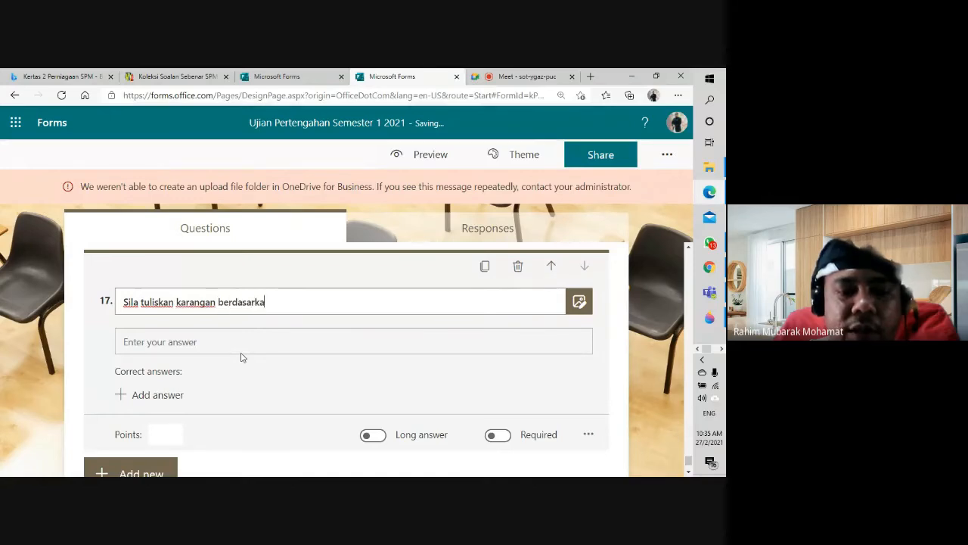
pyautogui.write('n gambarajah ')
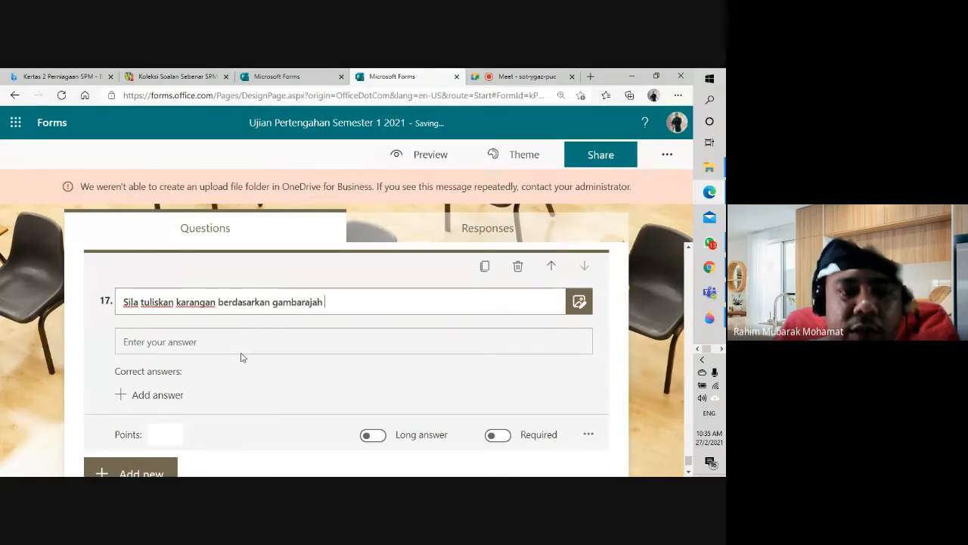
pyautogui.write('di atas')
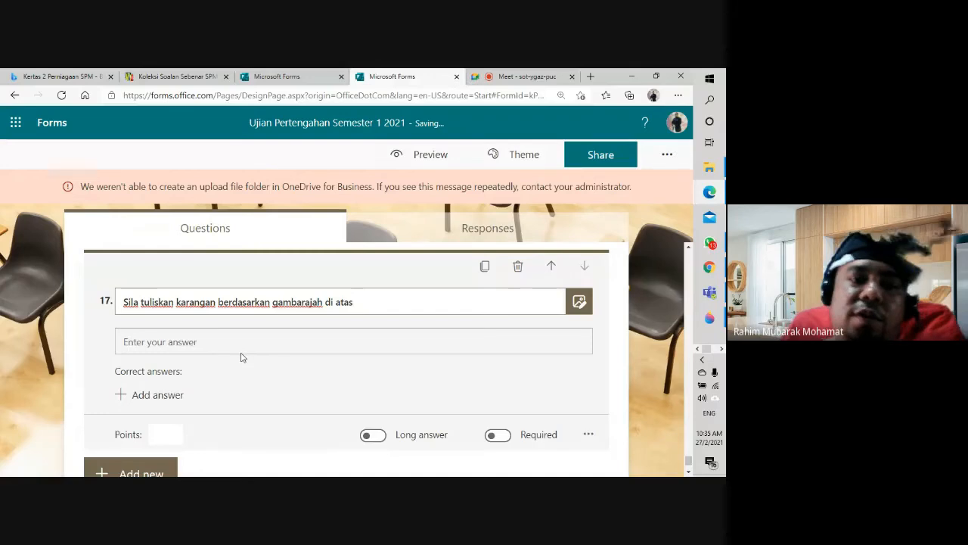
pyautogui.click(256, 366)
pyautogui.scroll(-1, 242, 355)
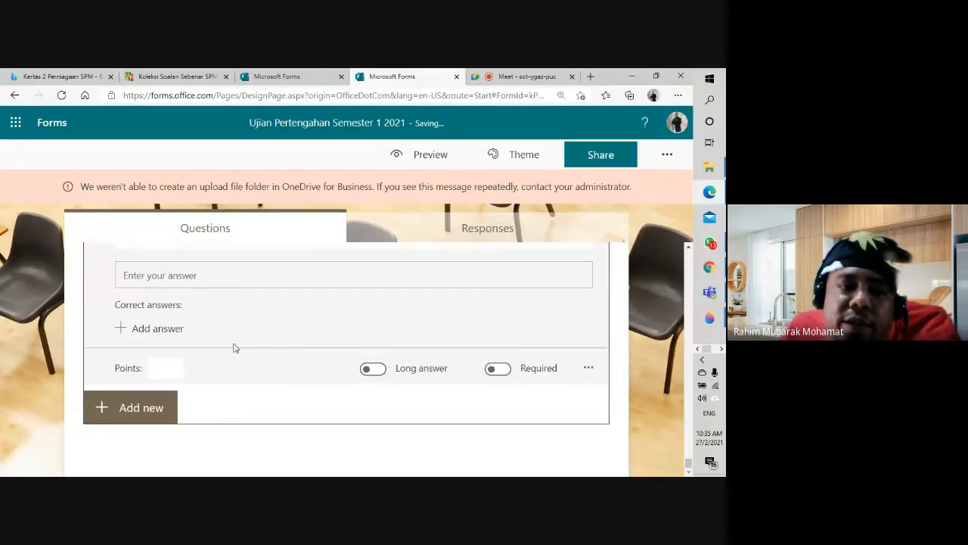
# Step: Make question 17 a required long answer worth 50 points
pyautogui.click(372, 369)
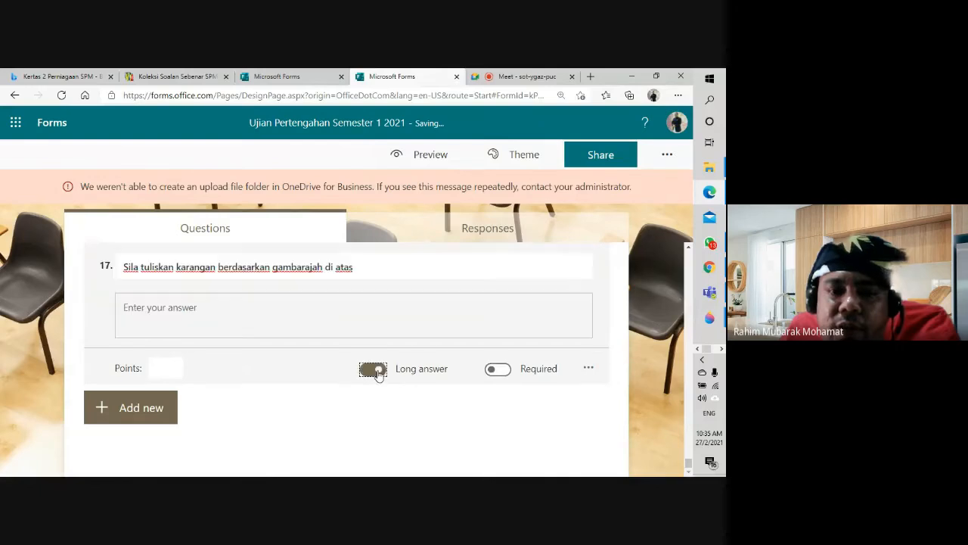
pyautogui.click(498, 370)
pyautogui.click(167, 364)
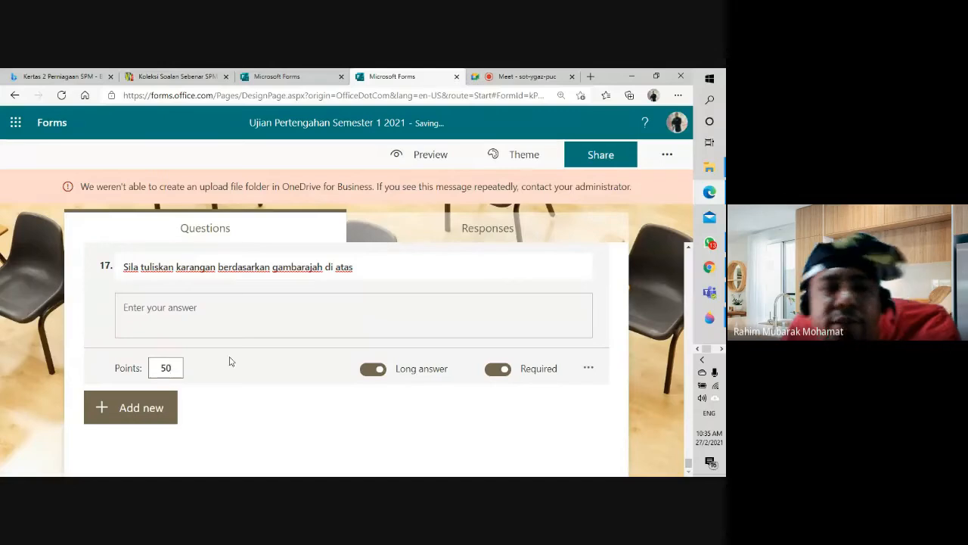
pyautogui.click(268, 322)
# Step: Preview the exam as respondents will see it
pyautogui.scroll(5, 294, 355)
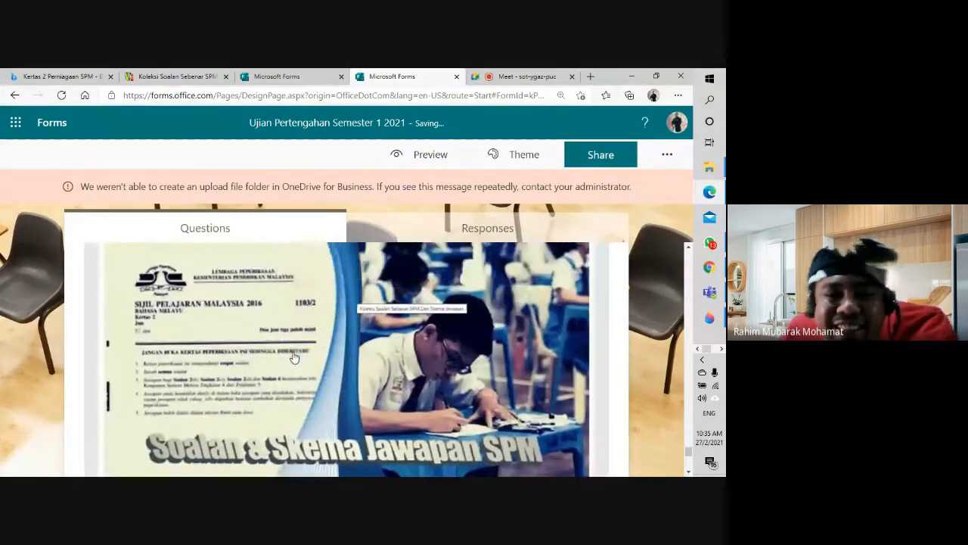
pyautogui.scroll(-4, 294, 355)
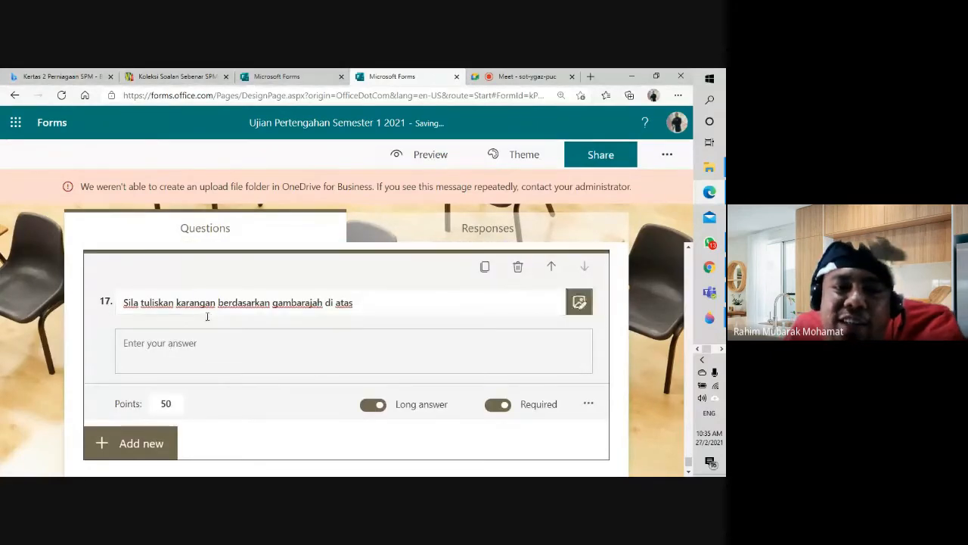
pyautogui.click(428, 157)
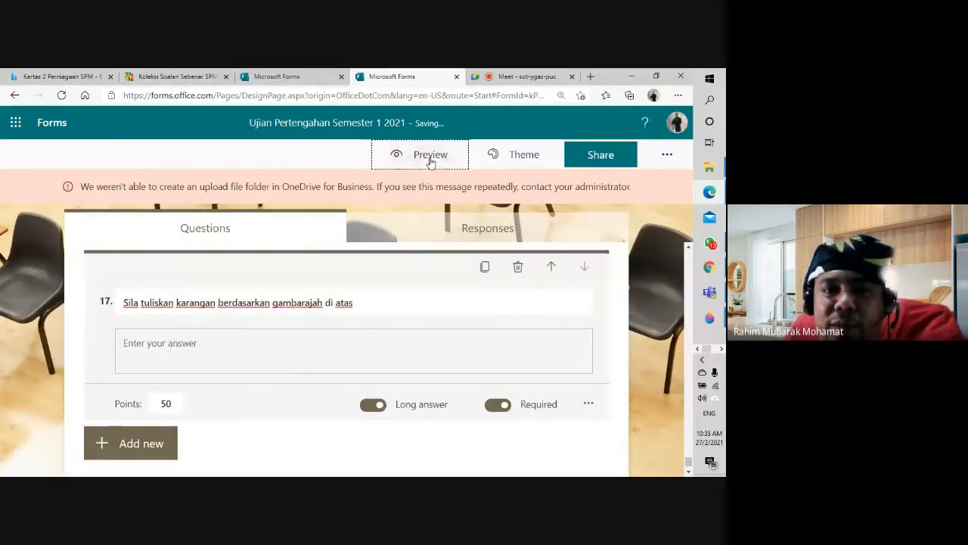
pyautogui.scroll(-10, 303, 406)
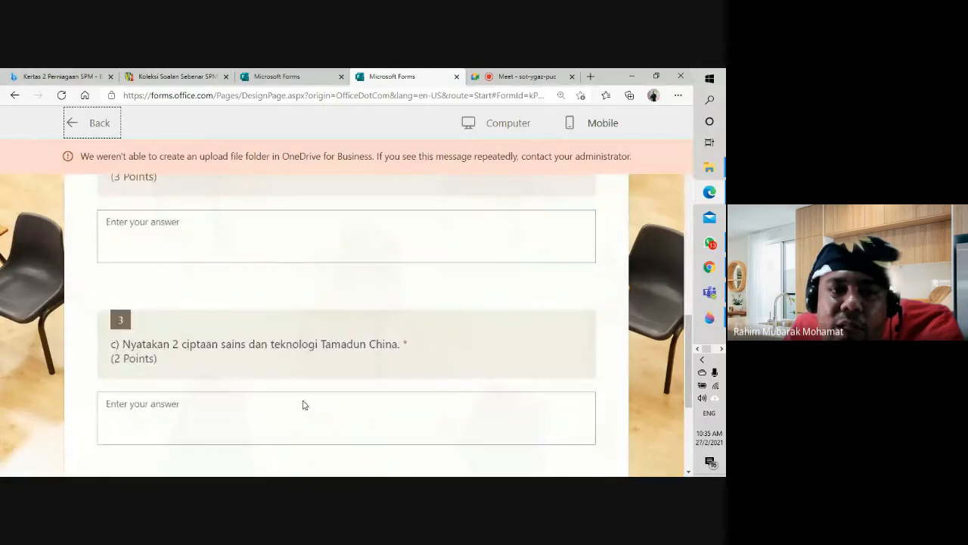
# Step: Fill filler answers into questions 1 to 3 and move to the next section
pyautogui.scroll(10, 301, 403)
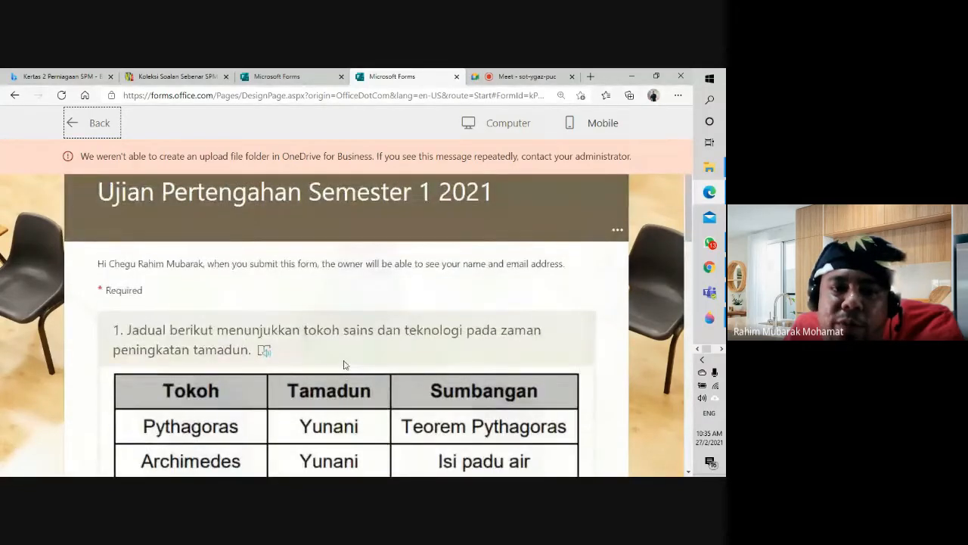
pyautogui.scroll(-3, 346, 363)
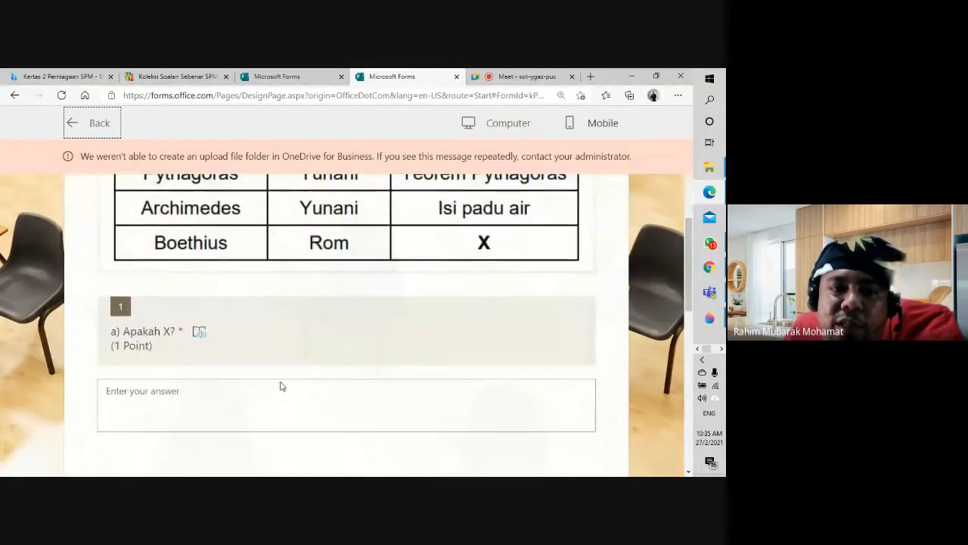
pyautogui.click(222, 401)
pyautogui.write('dfsd')
pyautogui.scroll(-4, 223, 400)
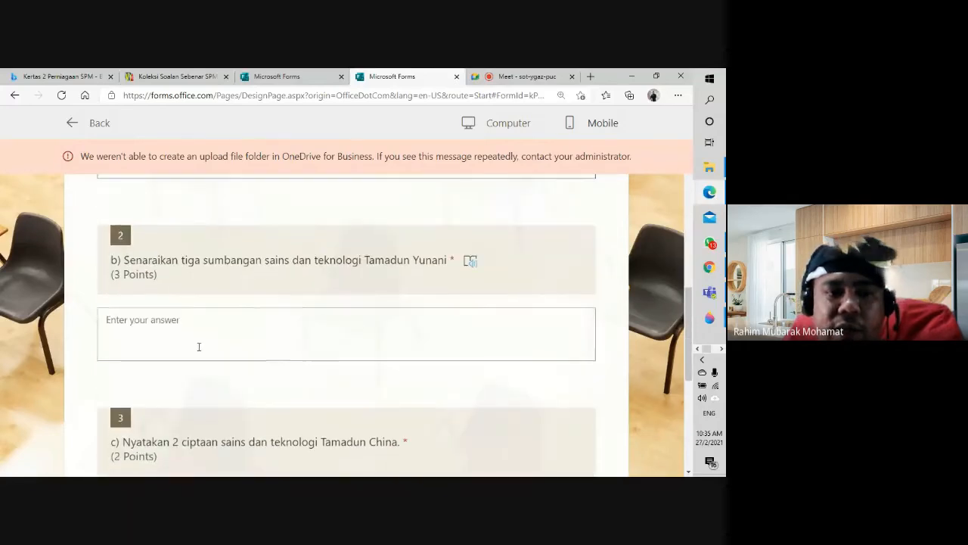
pyautogui.click(200, 345)
pyautogui.write('dsfs')
pyautogui.scroll(-3, 213, 337)
pyautogui.click(234, 259)
pyautogui.write('sdfsdf')
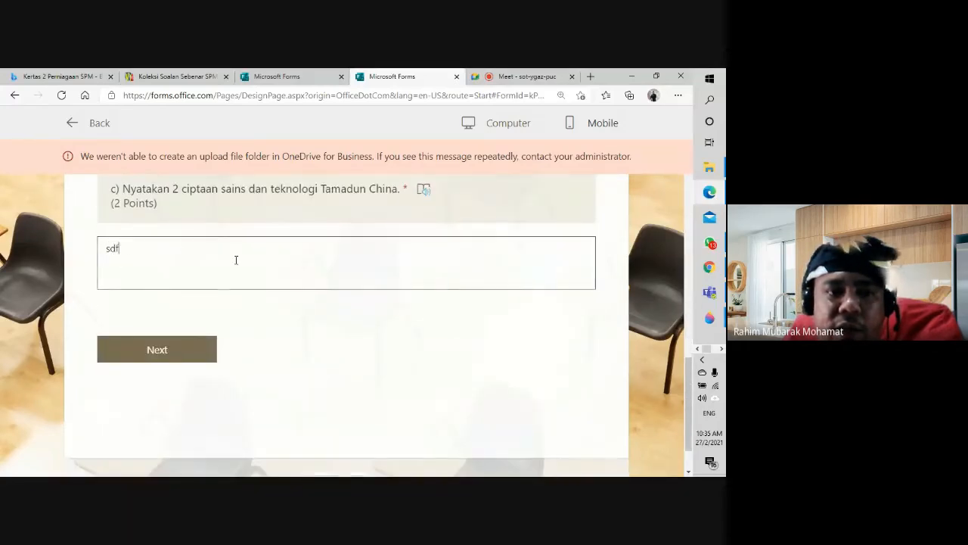
pyautogui.click(186, 352)
# Step: Answer questions 4 and 5 with filler text and pick Magnesium for question 6
pyautogui.scroll(-3, 259, 366)
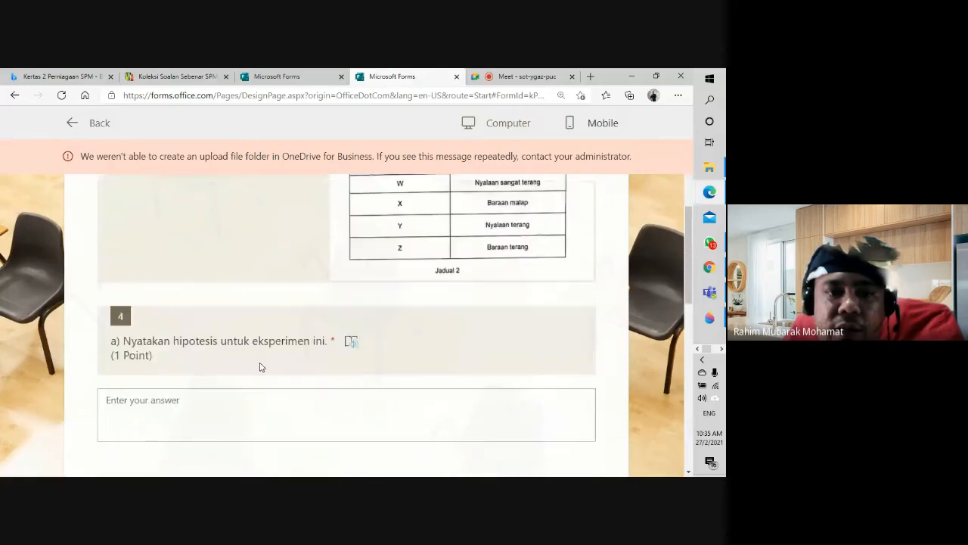
pyautogui.click(202, 409)
pyautogui.write('asdfas')
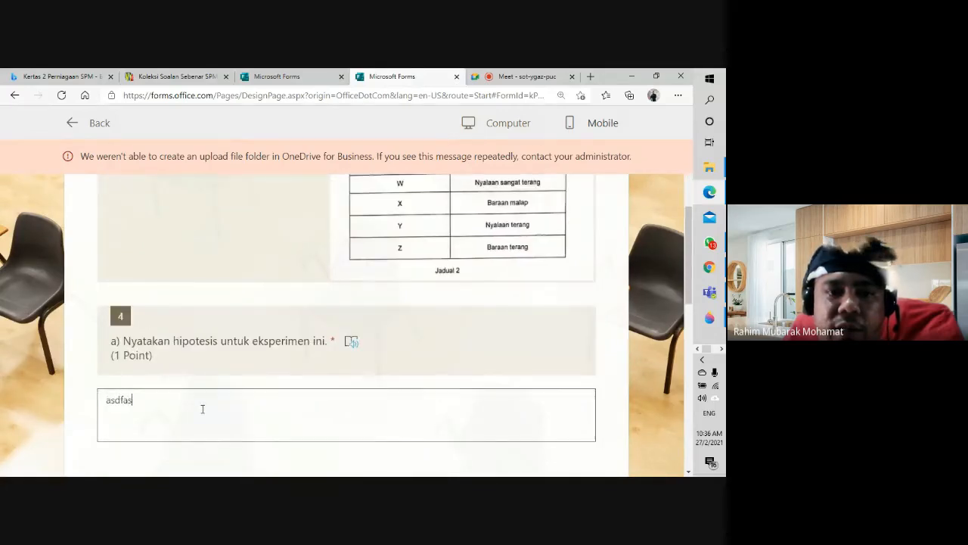
pyautogui.scroll(-3, 203, 401)
pyautogui.click(207, 288)
pyautogui.write('sadfasdf')
pyautogui.scroll(-1, 210, 295)
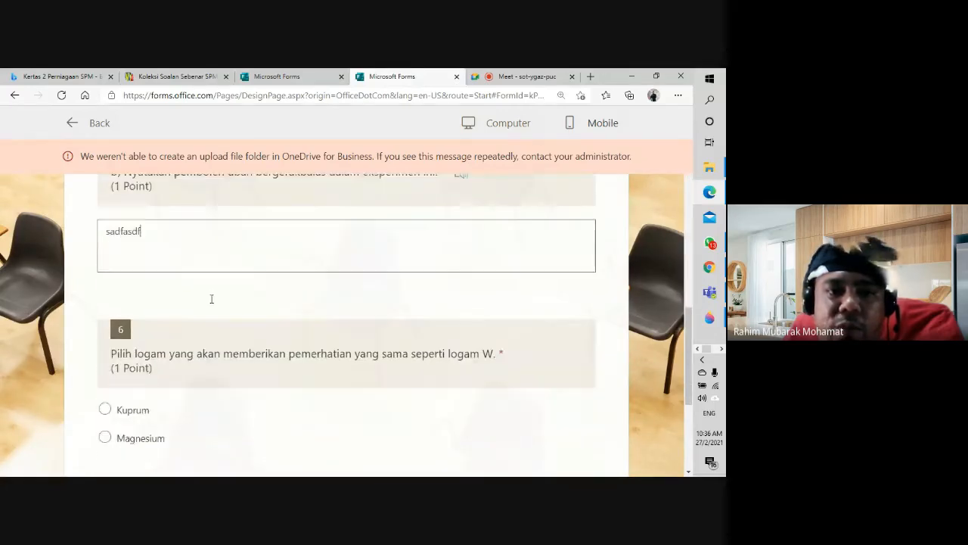
pyautogui.scroll(-3, 211, 299)
pyautogui.scroll(2, 188, 253)
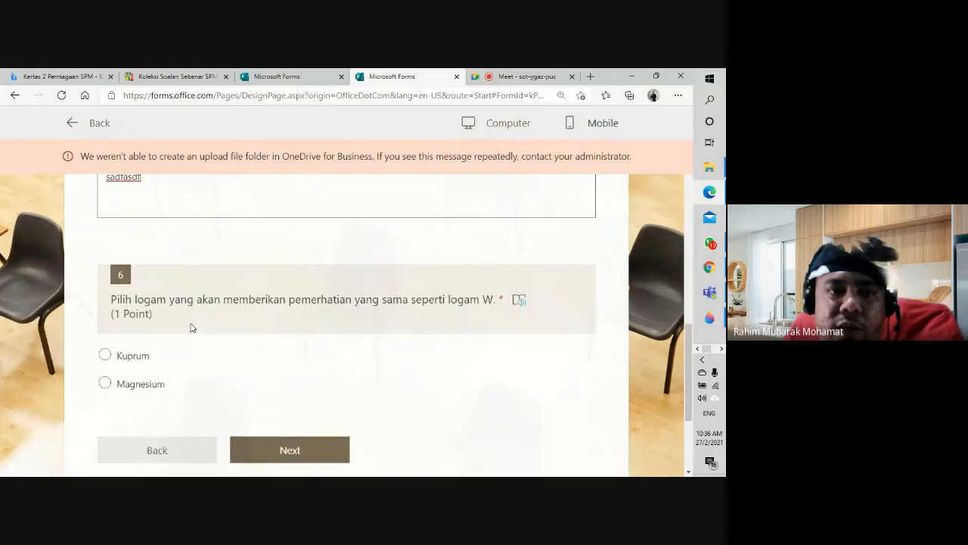
pyautogui.click(105, 385)
pyautogui.scroll(-2, 287, 302)
pyautogui.click(289, 304)
# Step: Enter a filler answer for question 7 and '1. dsfjhsdkf' for question 8
pyautogui.scroll(-2, 276, 390)
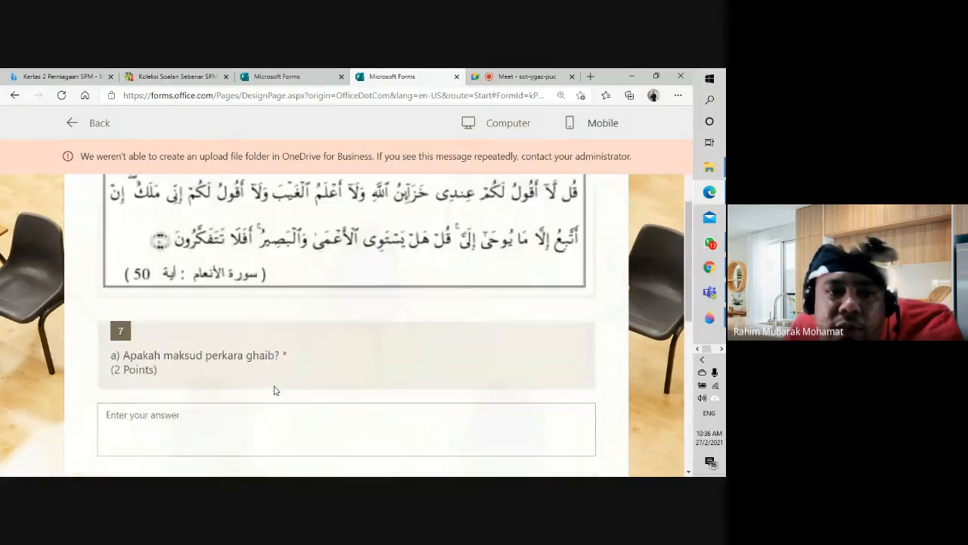
pyautogui.scroll(-1, 261, 355)
pyautogui.click(249, 320)
pyautogui.write('asdfasdf')
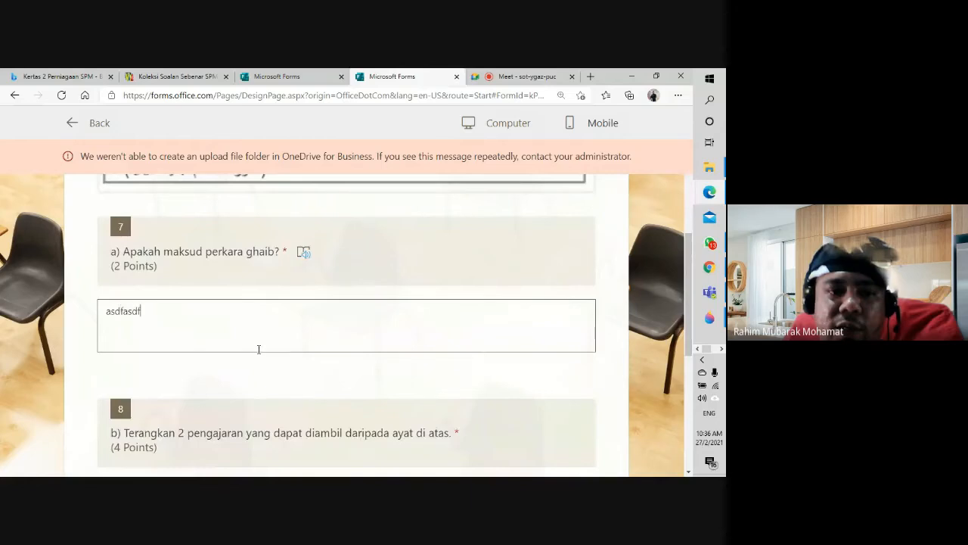
pyautogui.scroll(-3, 258, 349)
pyautogui.click(252, 296)
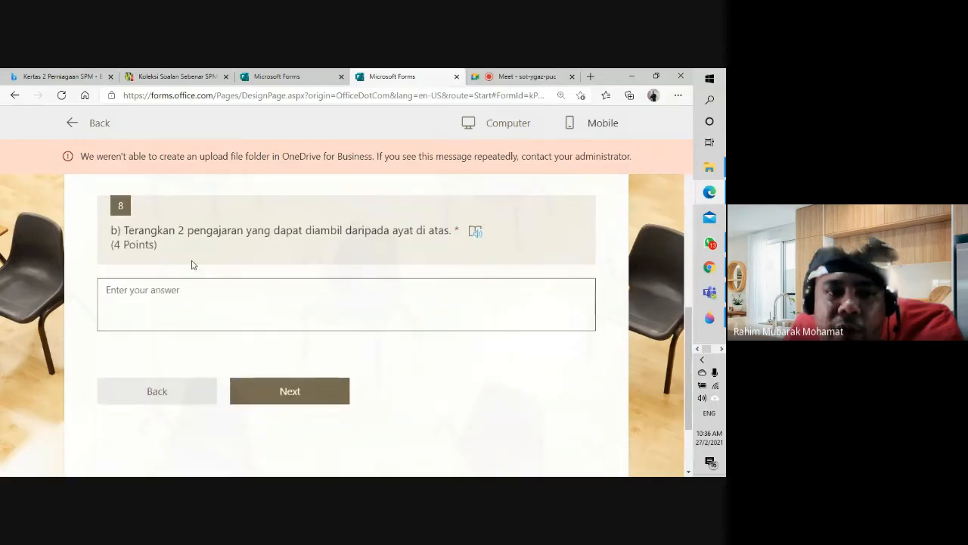
pyautogui.write('1')
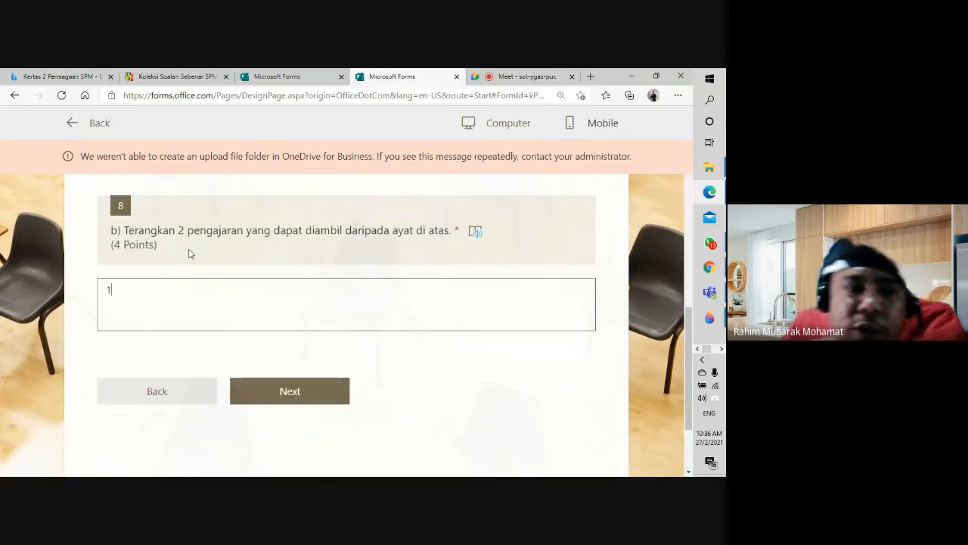
pyautogui.write('. dsfjhsdkf')
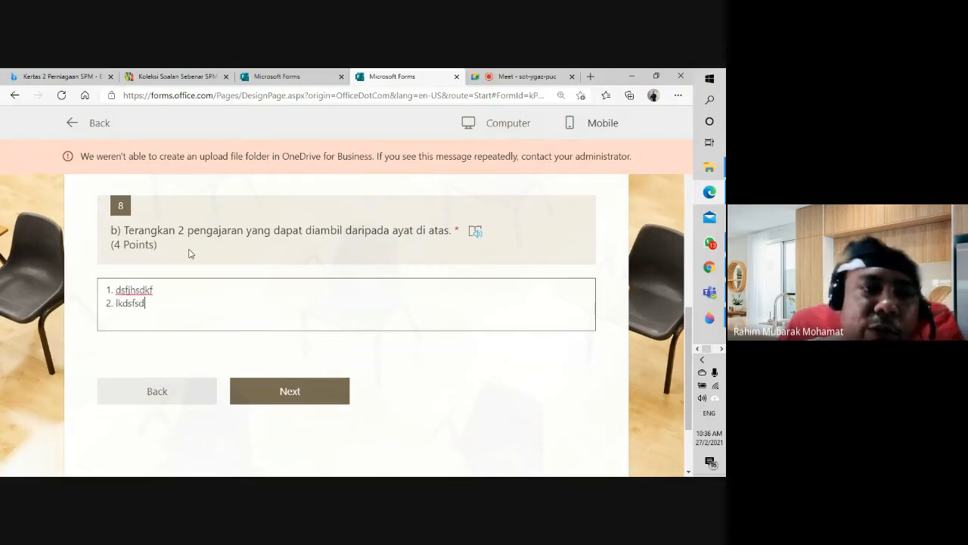
pyautogui.scroll(-2, 301, 324)
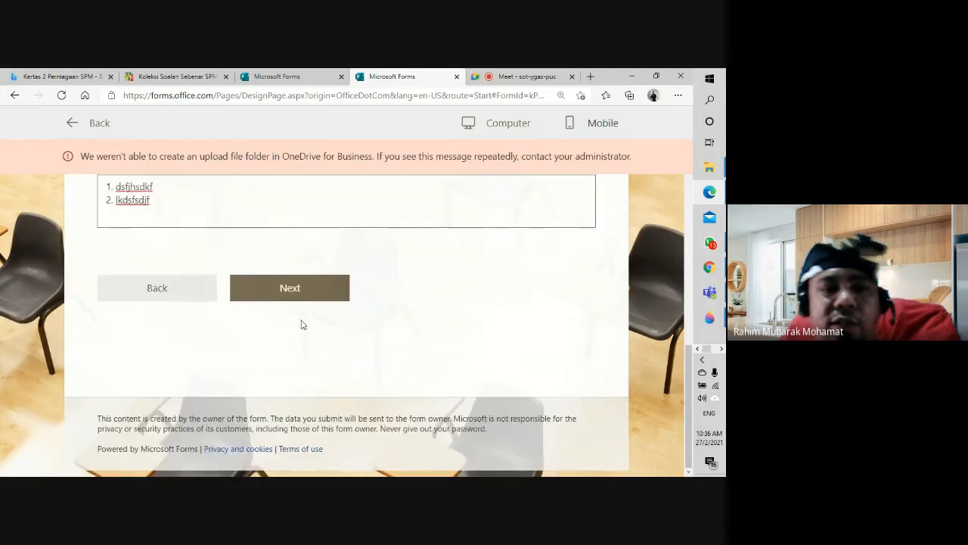
# Step: Continue to question 9 and attach Differentiation Strategies in Secondary SoW.pdf from DATA (E:)
pyautogui.click(291, 289)
pyautogui.scroll(-2, 295, 332)
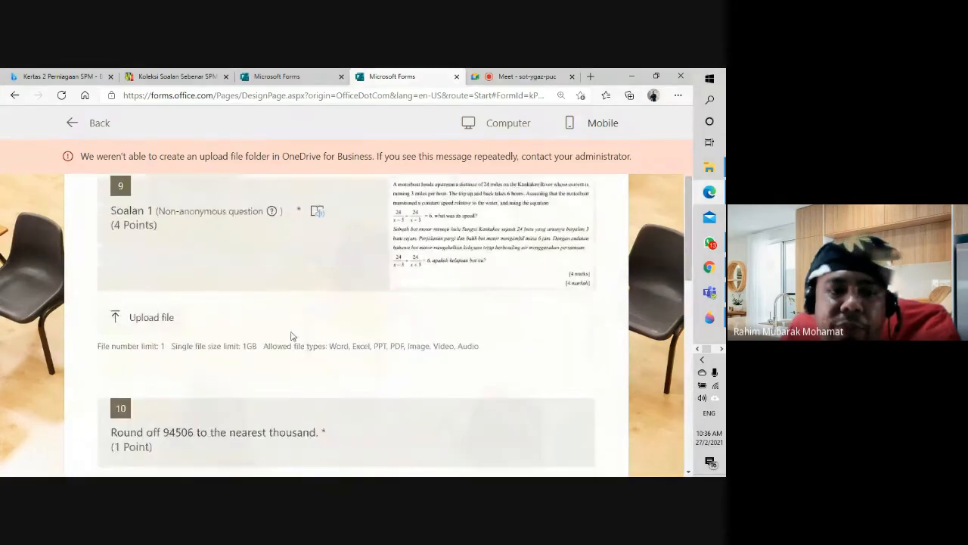
pyautogui.scroll(2, 218, 360)
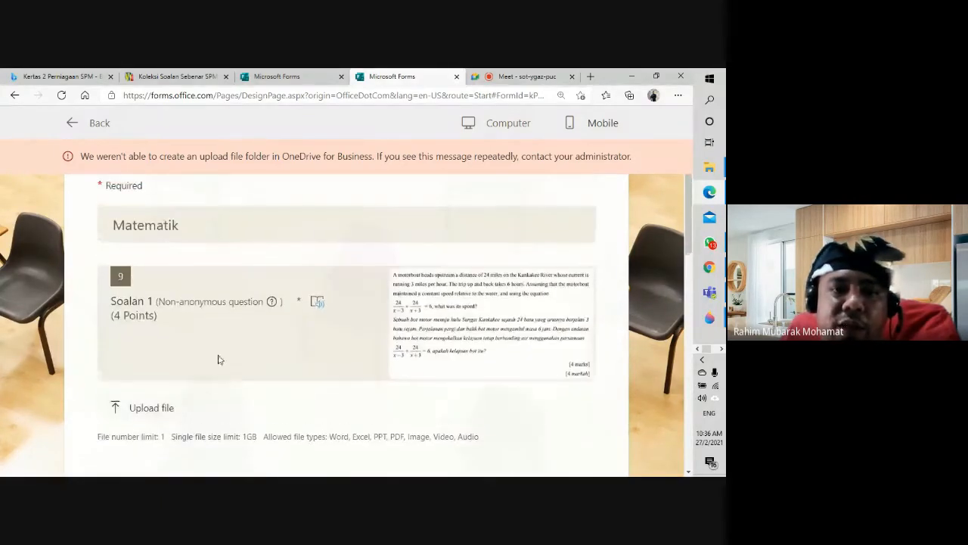
pyautogui.click(151, 409)
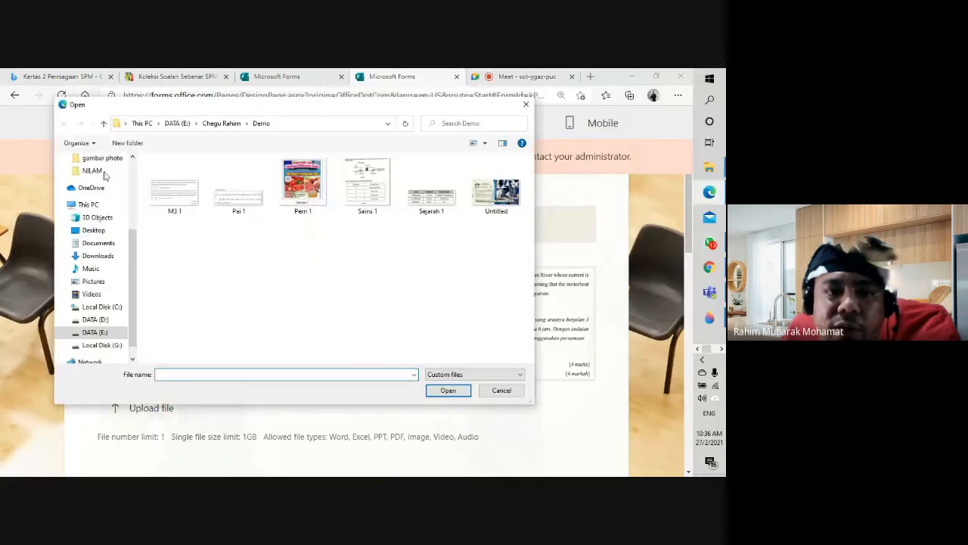
pyautogui.click(103, 125)
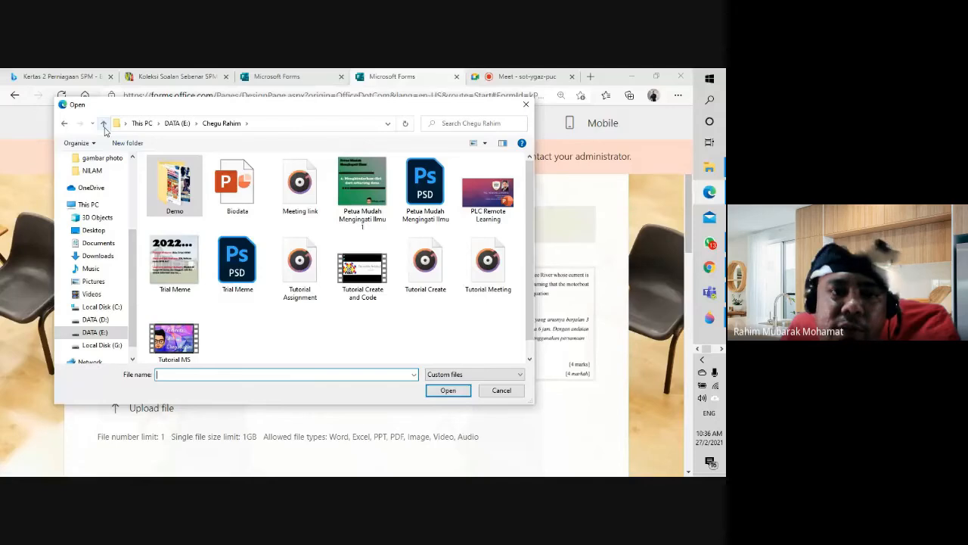
pyautogui.click(104, 125)
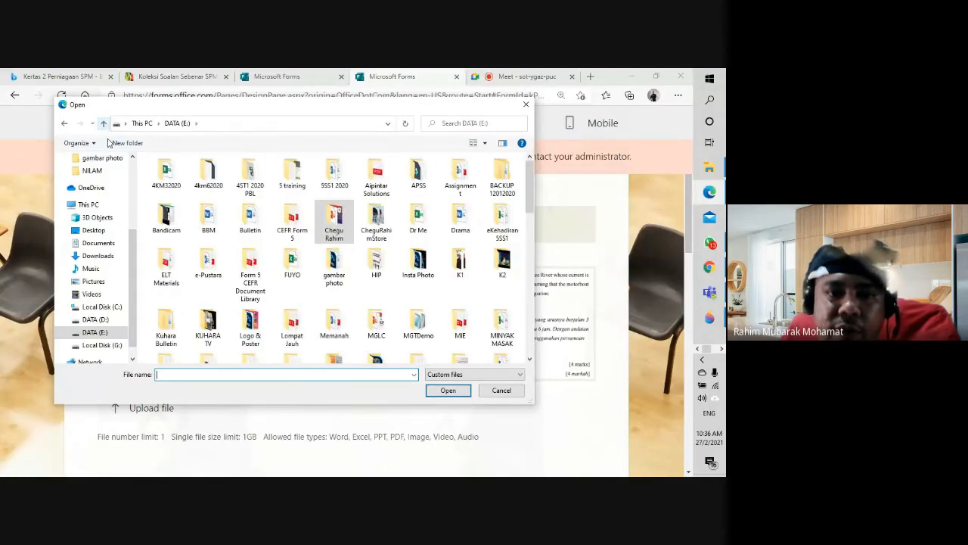
pyautogui.scroll(-5, 274, 291)
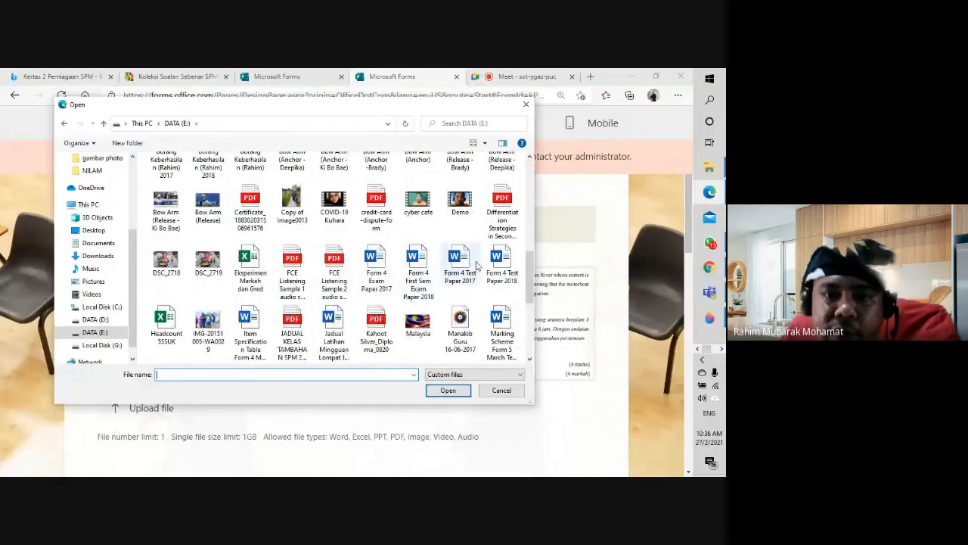
pyautogui.click(502, 216)
pyautogui.click(447, 391)
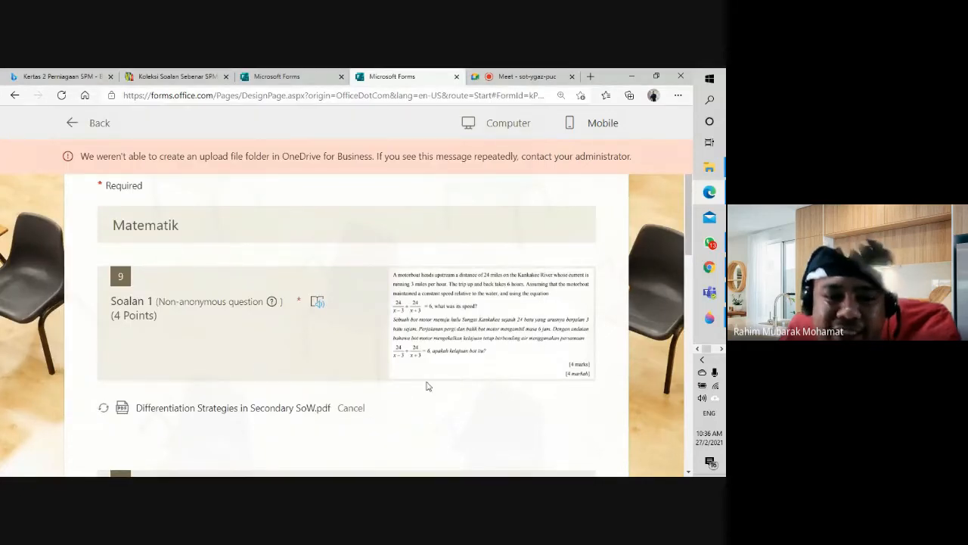
pyautogui.scroll(-1, 428, 386)
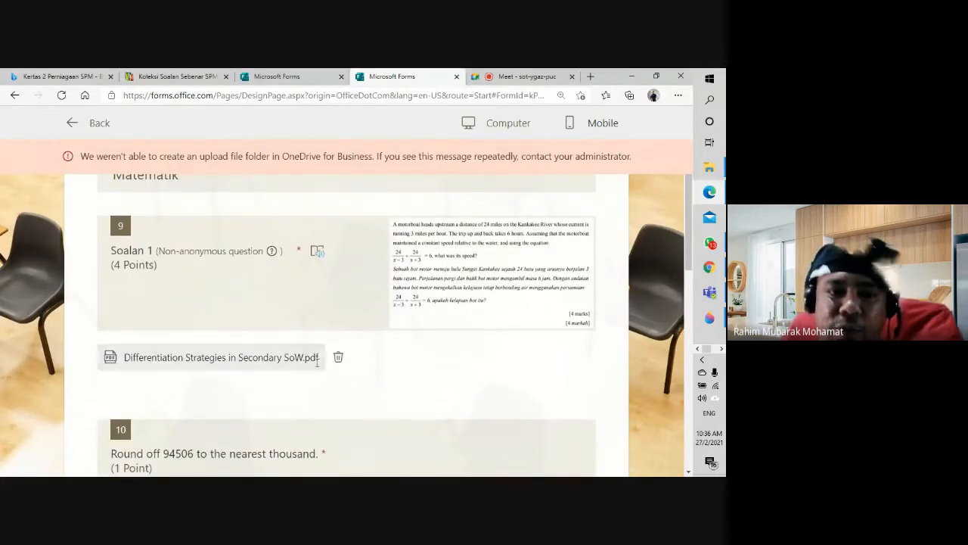
pyautogui.scroll(-3, 297, 393)
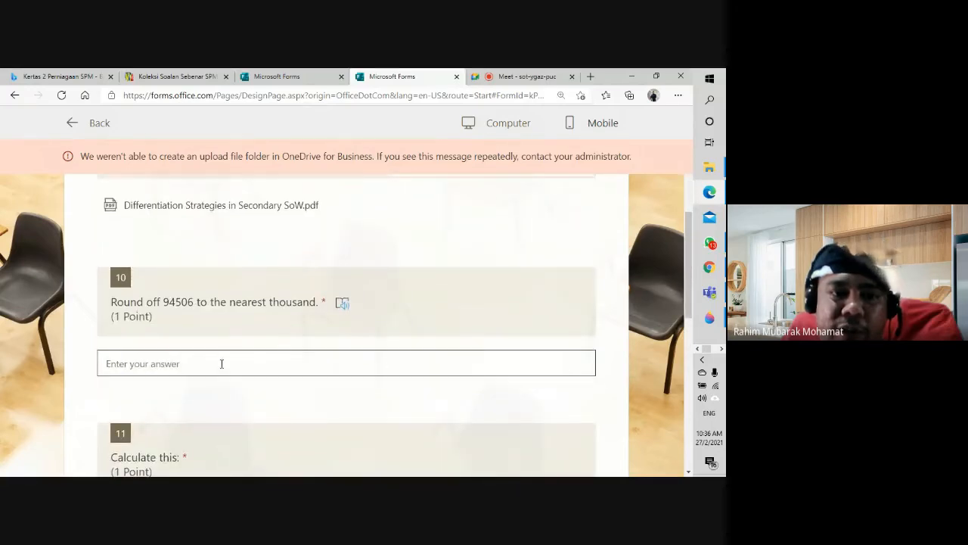
# Step: Answer question 10 with 95000 and enter question 11's calculation
pyautogui.click(222, 363)
pyautogui.write('95000')
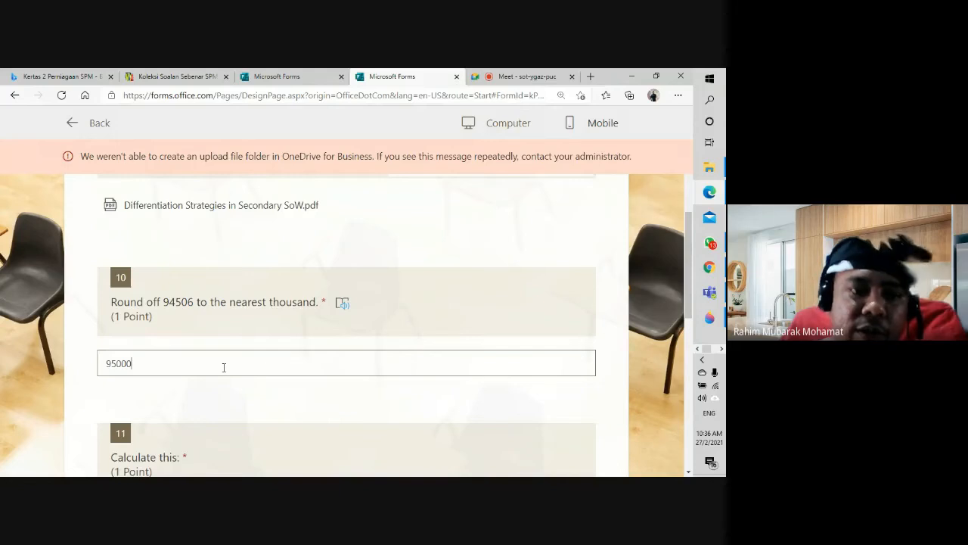
pyautogui.scroll(-2, 224, 366)
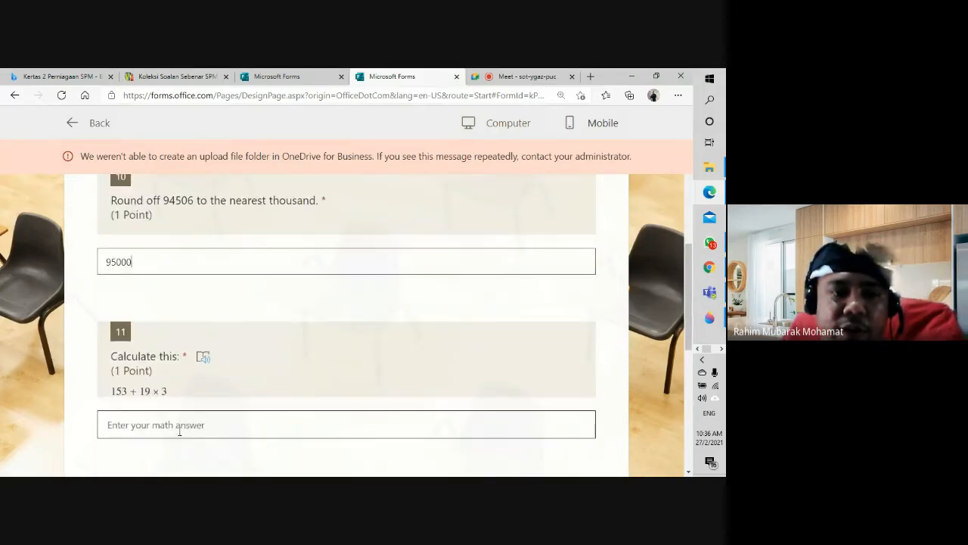
pyautogui.click(180, 428)
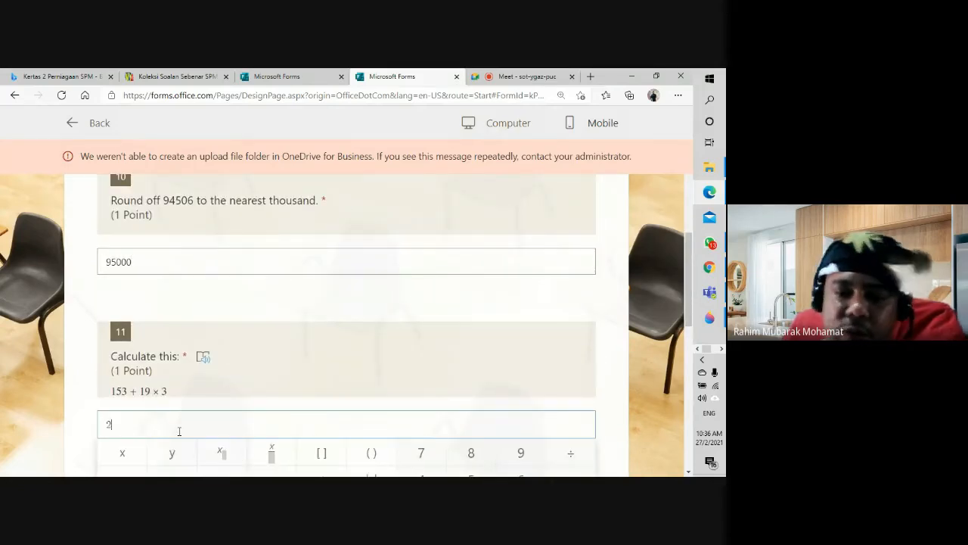
pyautogui.scroll(-5, 179, 431)
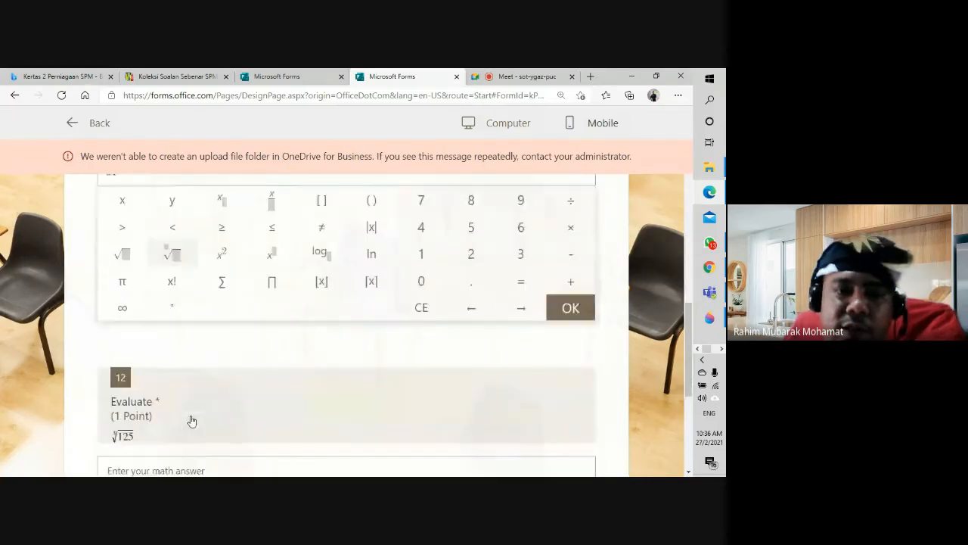
pyautogui.scroll(2, 305, 403)
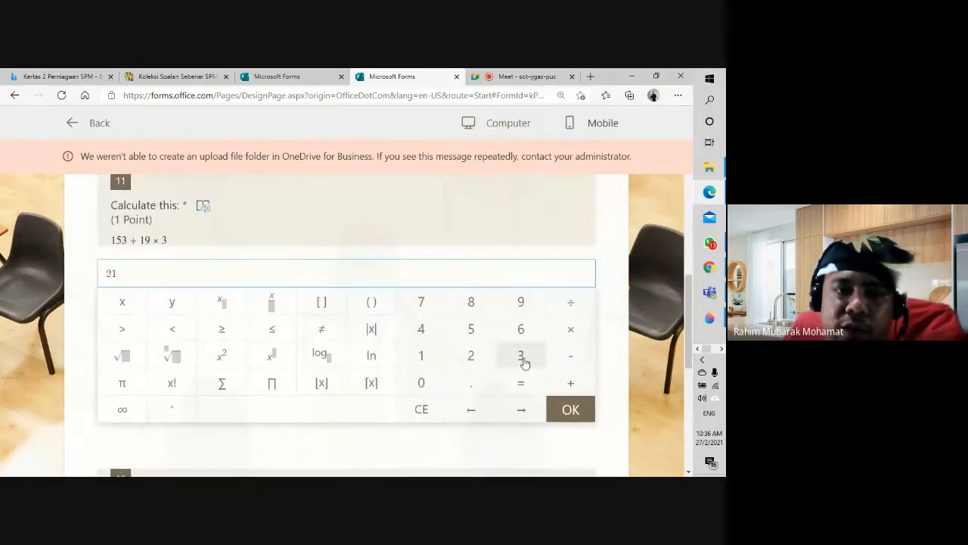
pyautogui.scroll(-3, 231, 384)
# Step: Answer question 12 with 5 and continue to the next page
pyautogui.click(177, 421)
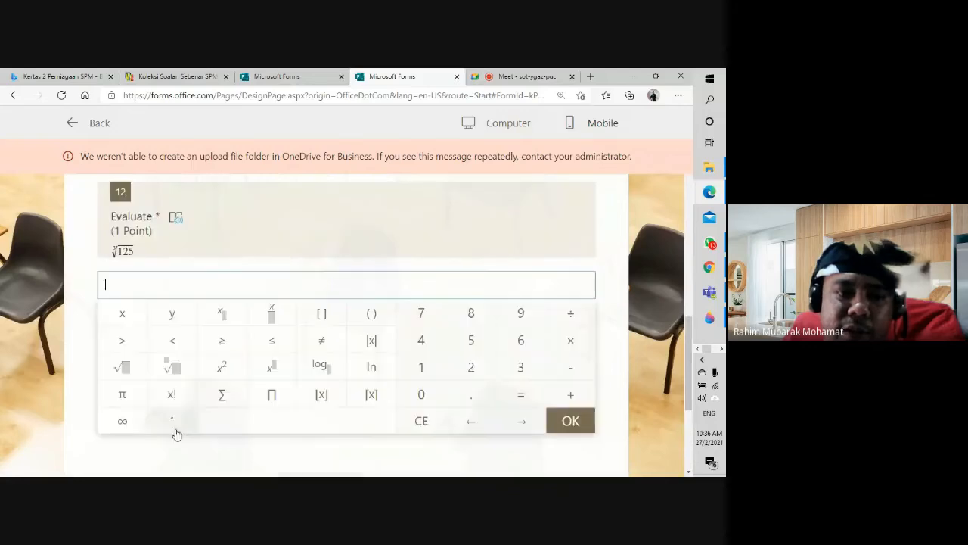
pyautogui.write('5')
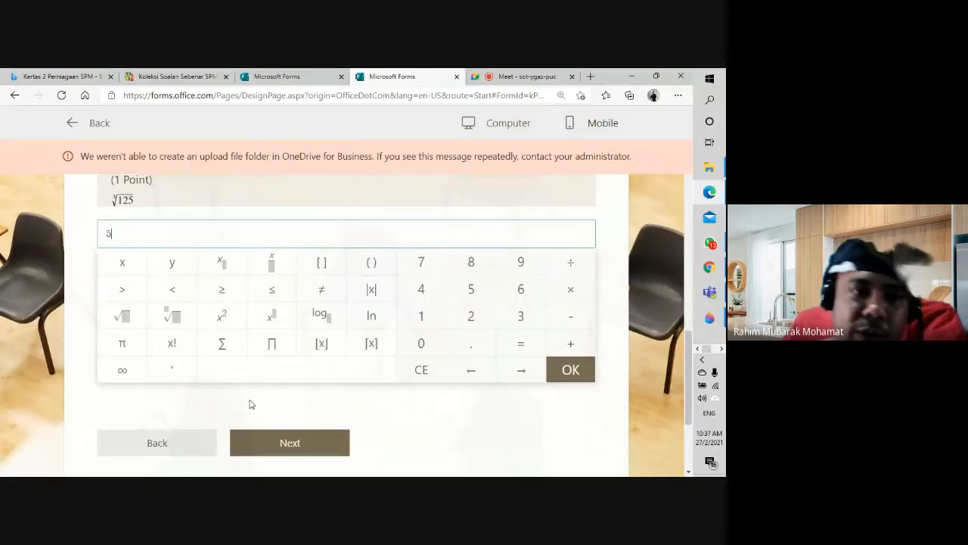
pyautogui.scroll(-3, 251, 404)
pyautogui.click(291, 290)
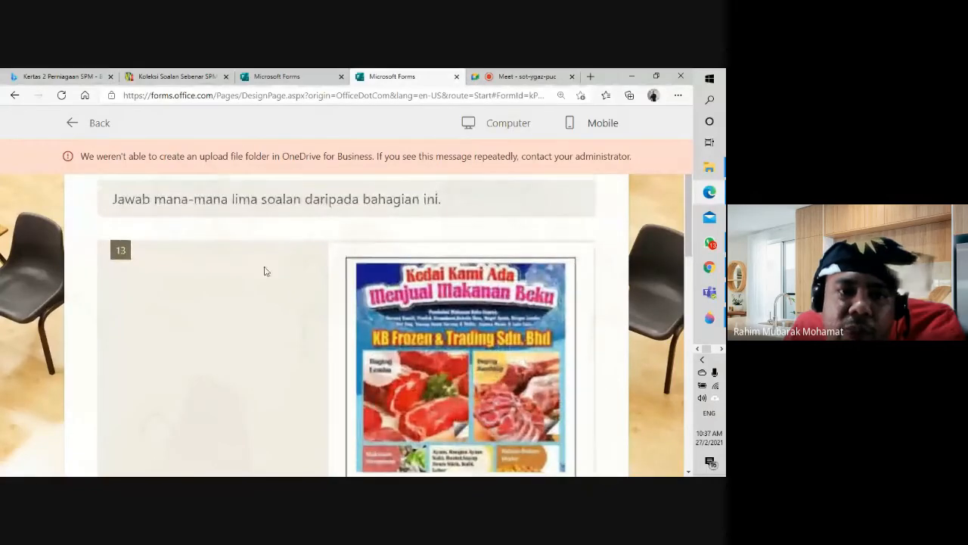
# Step: Type a numbered filler answer into the question 1 a) box
pyautogui.scroll(-3, 271, 269)
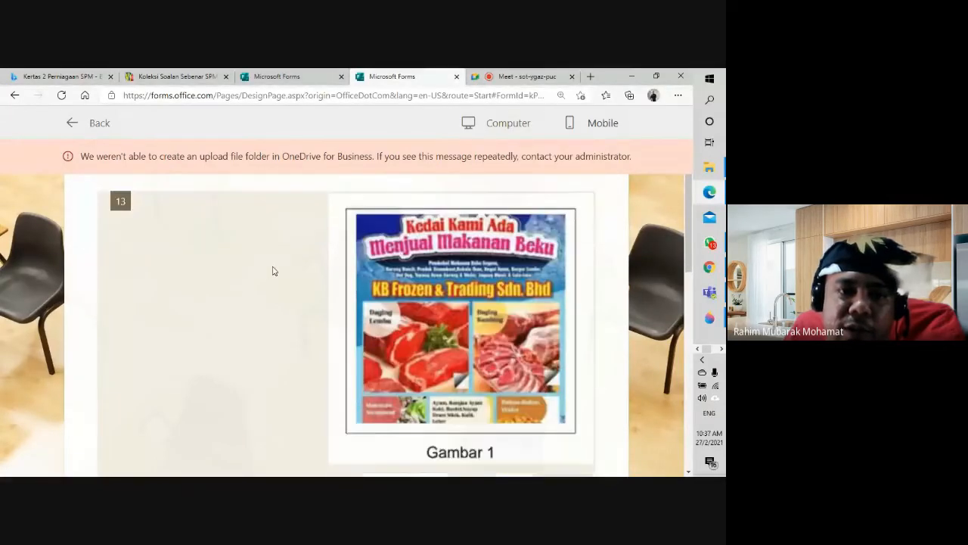
pyautogui.scroll(-1, 246, 322)
pyautogui.click(248, 326)
pyautogui.write('asdasd')
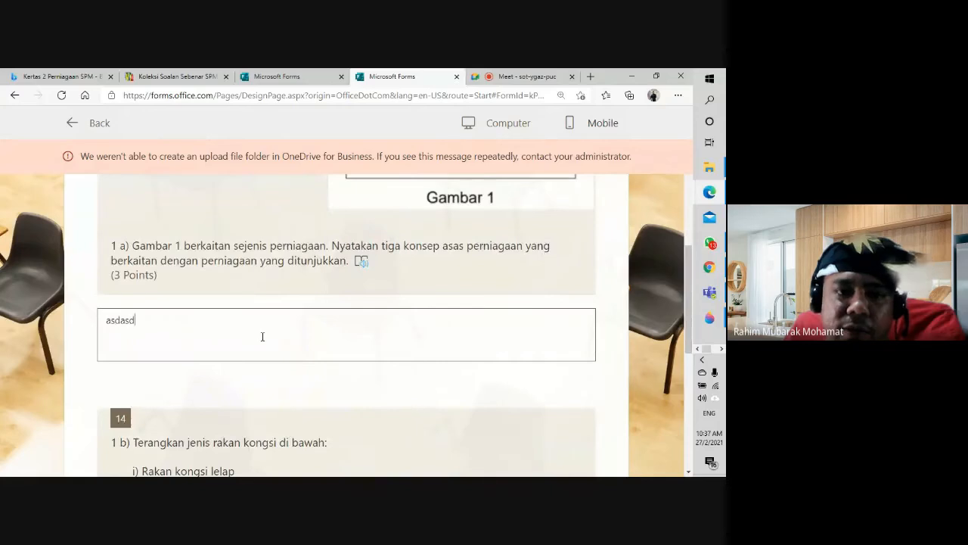
pyautogui.write('a asdasd asda s')
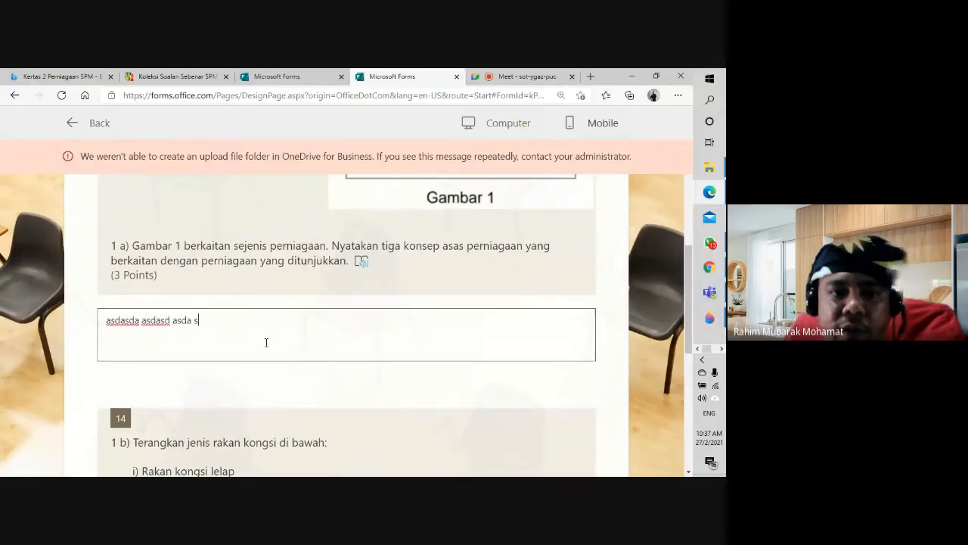
pyautogui.write('ad asd asd as asd')
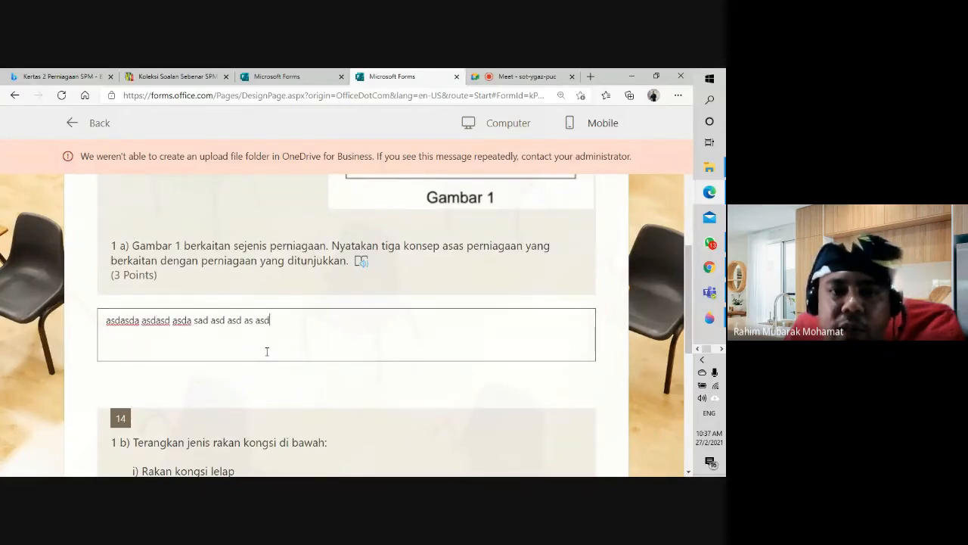
pyautogui.write('a a asd')
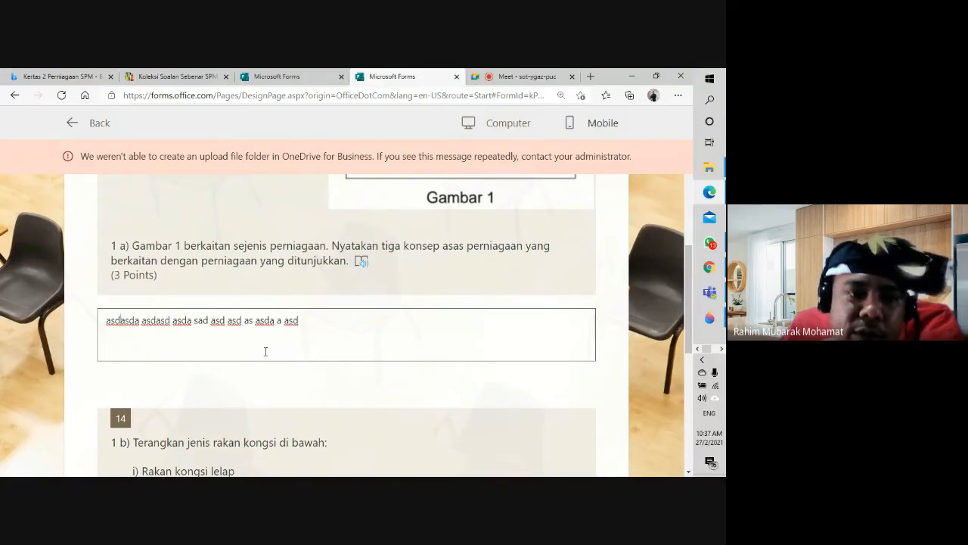
pyautogui.press('Home')
pyautogui.write('1. ')
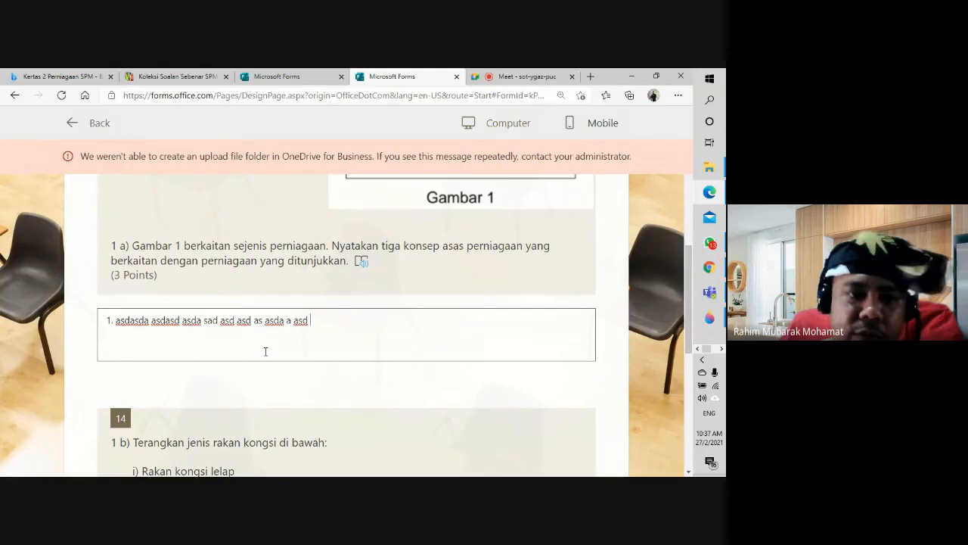
pyautogui.write('. ')
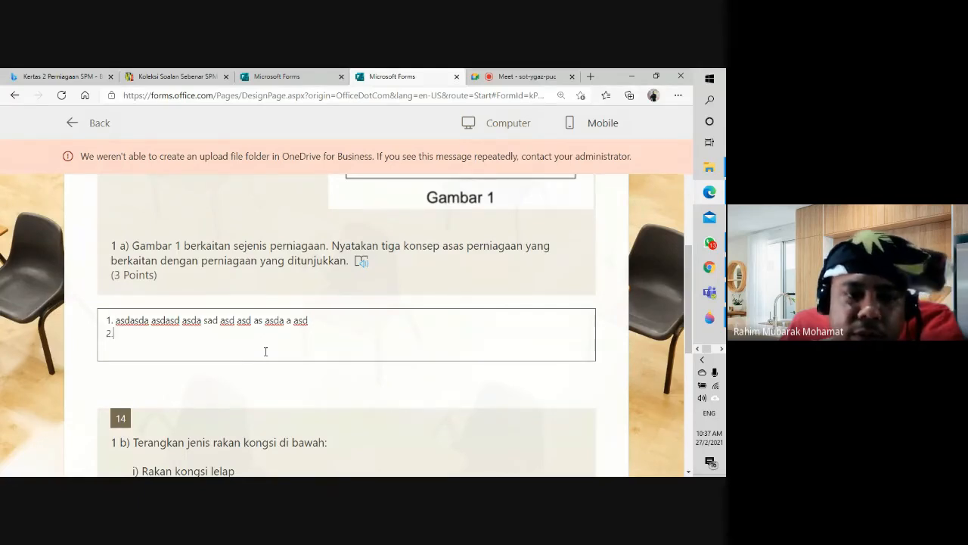
pyautogui.write('sadkjadsfhs dfiu lk')
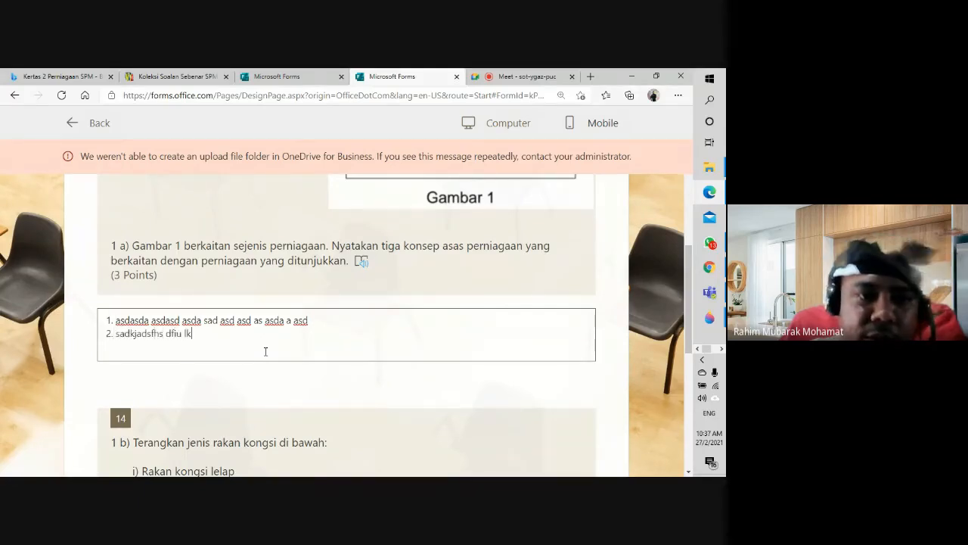
pyautogui.write('sflkj lkj;eihfk dng;jfdj ')
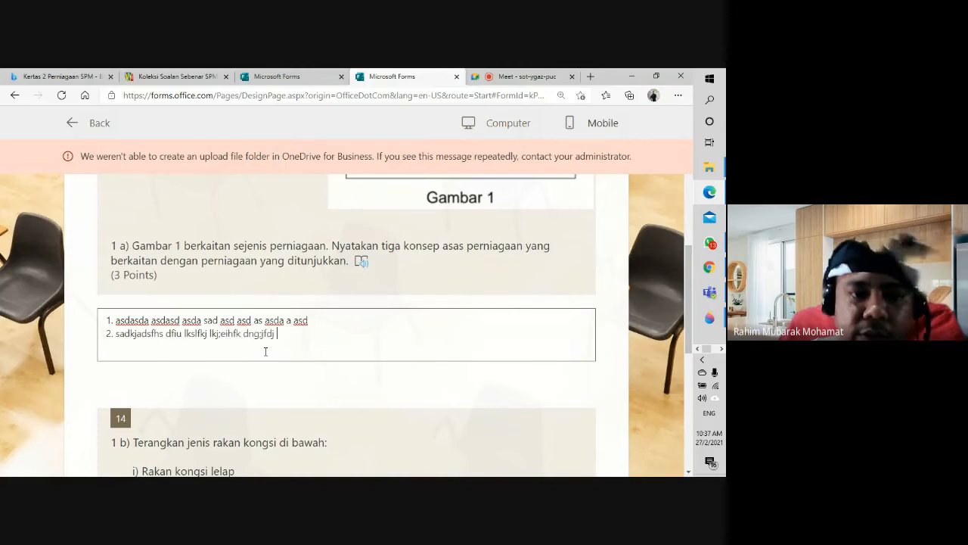
pyautogui.write('3. lkjlaksjdf ;k')
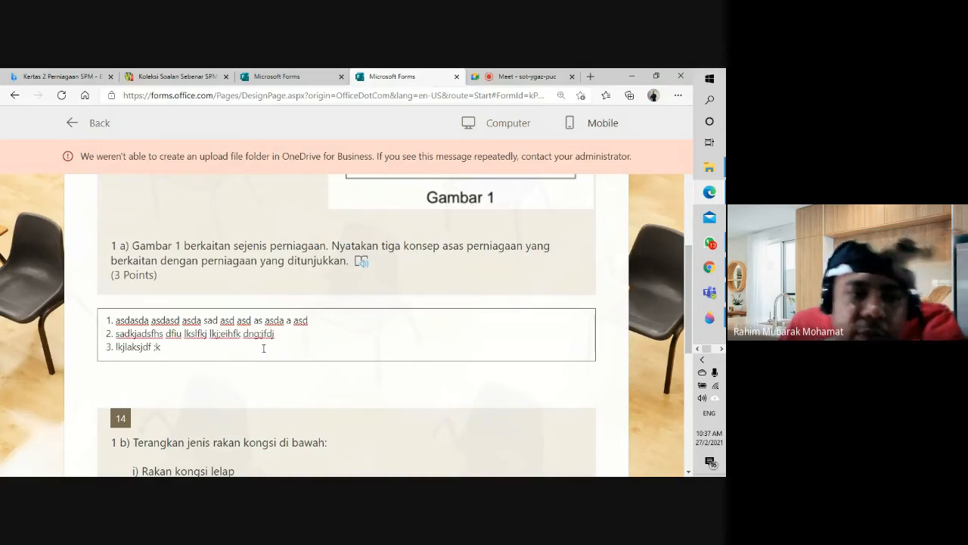
pyautogui.scroll(-3, 263, 348)
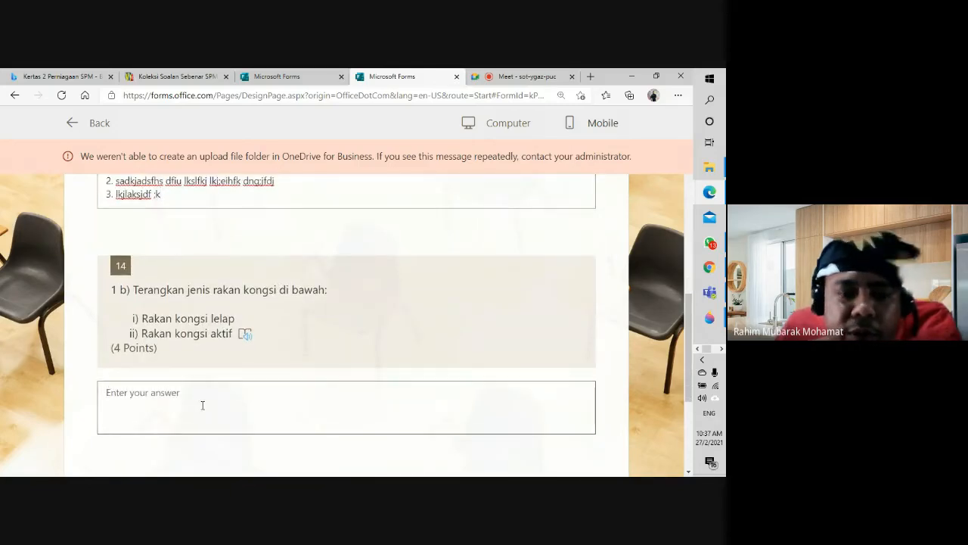
# Step: Answer question 14 with 'i) rakan kongsi lelap' and 'ii) Rakan kongsi aktif', each followed by a filler line
pyautogui.click(202, 405)
pyautogui.write('i')
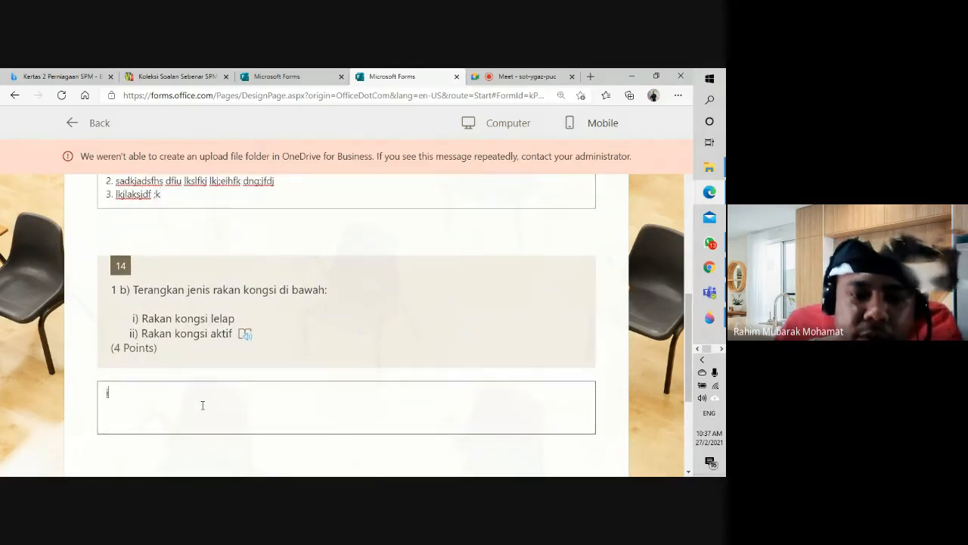
pyautogui.write(') rakan kongsi')
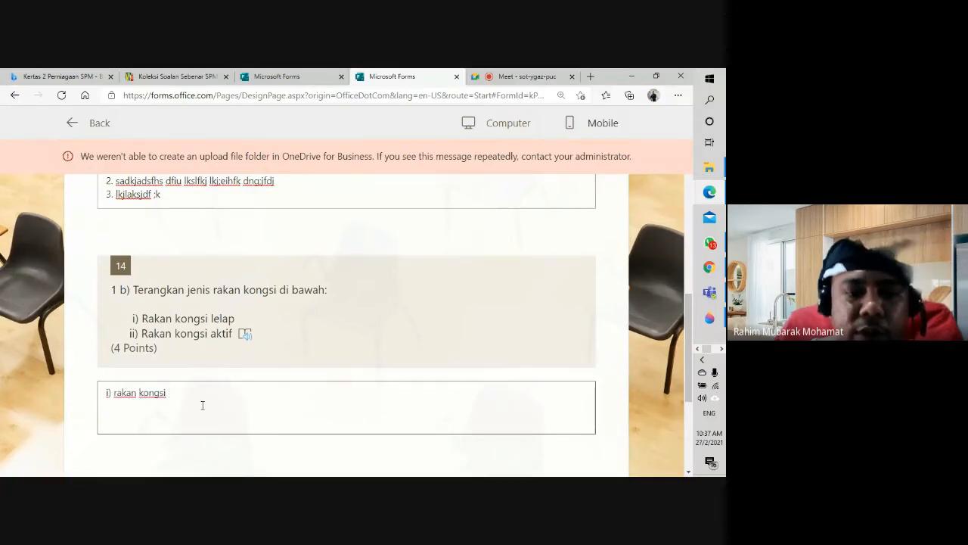
pyautogui.write(' lelap')
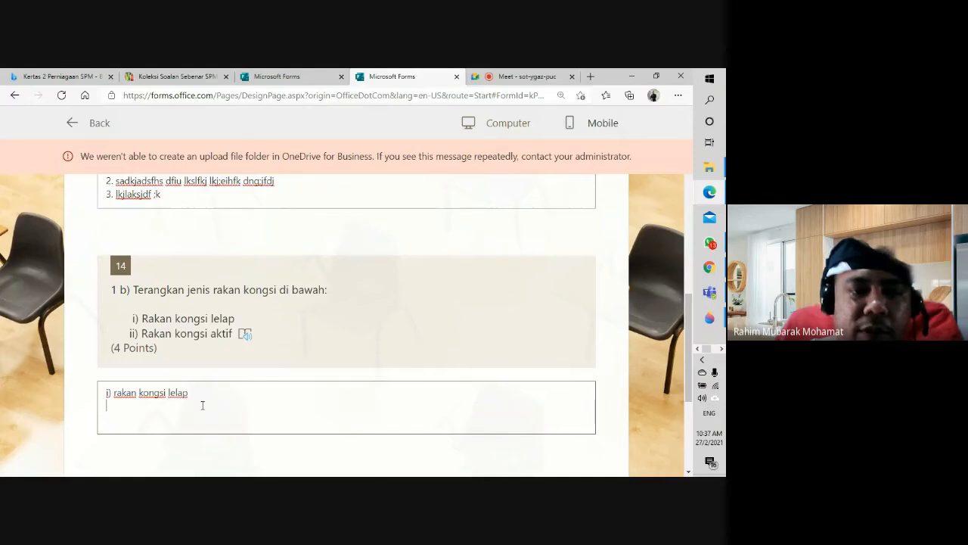
pyautogui.press('Return')
pyautogui.write('lkasjdlakjsdlkaj')
pyautogui.press('Return')
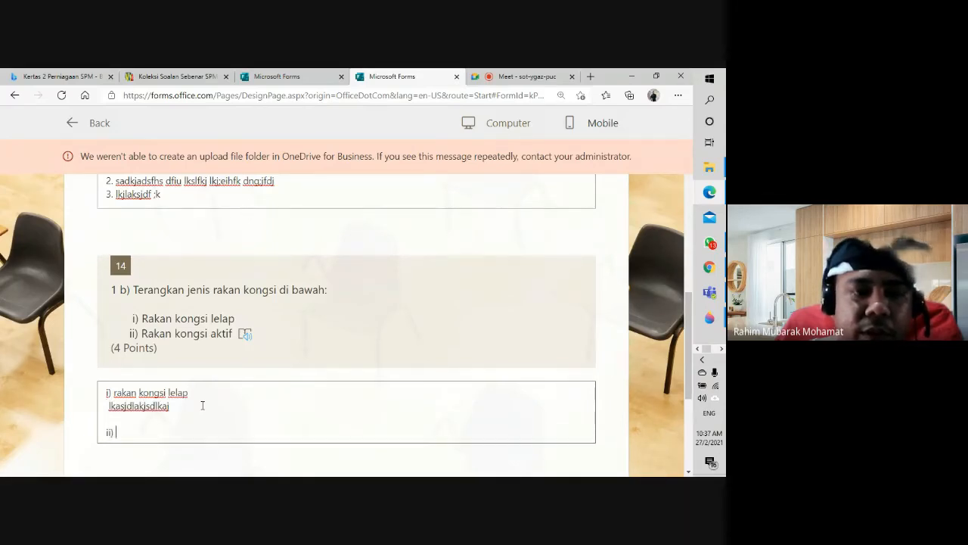
pyautogui.write('ii) Rakan kongsi')
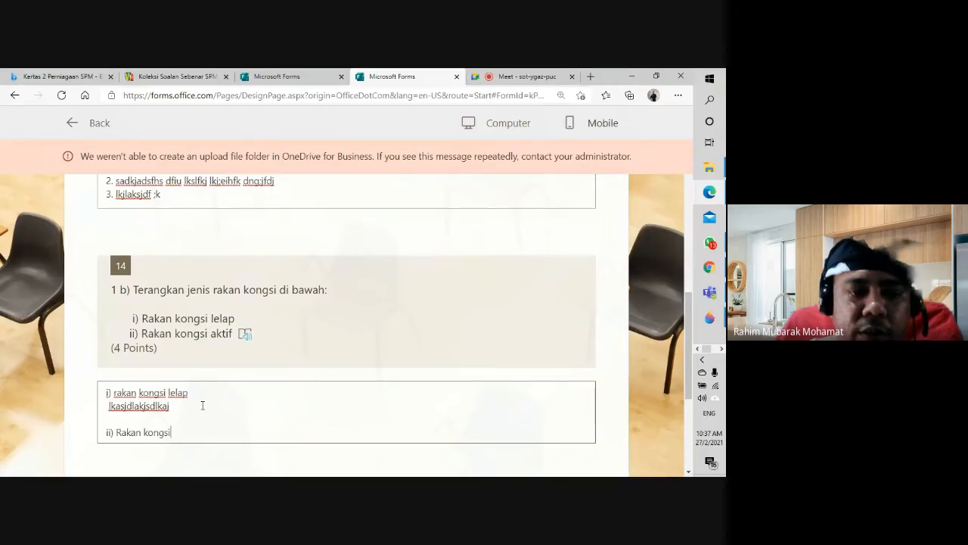
pyautogui.write(' aktif')
pyautogui.press('Return')
pyautogui.write('laskj')
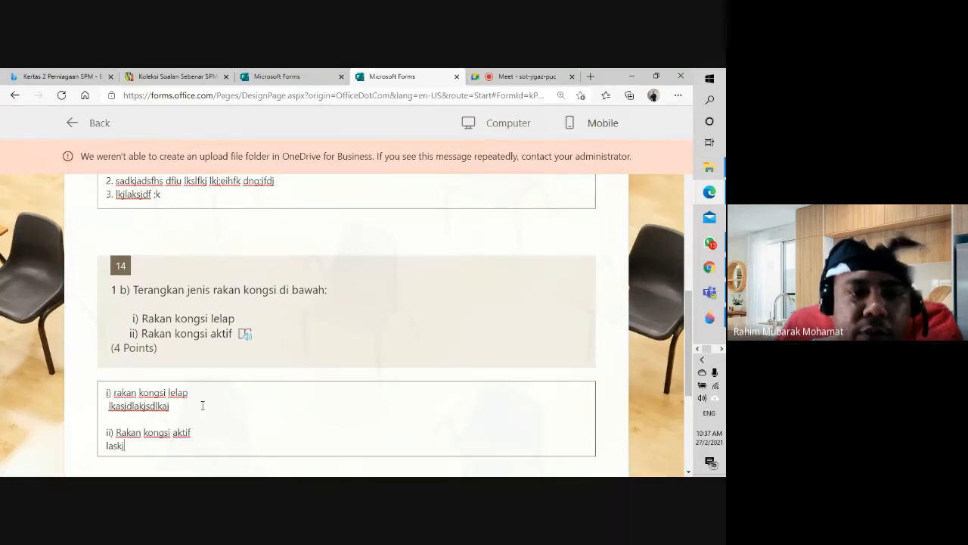
pyautogui.write('dlakj ajlkaj flksdj')
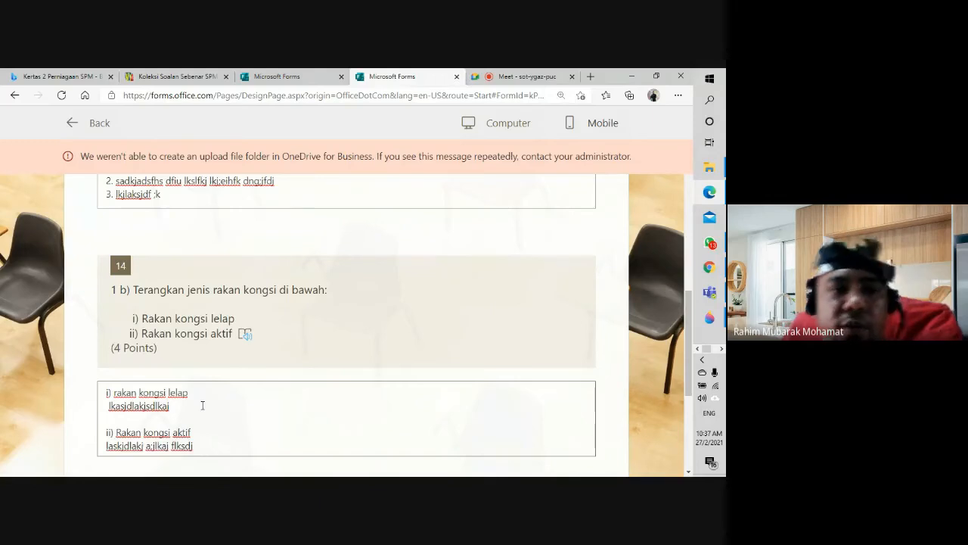
pyautogui.scroll(-3, 202, 406)
# Step: Answer question 15 with 'asdas', then choose Soalan 7 for question 16
pyautogui.click(280, 320)
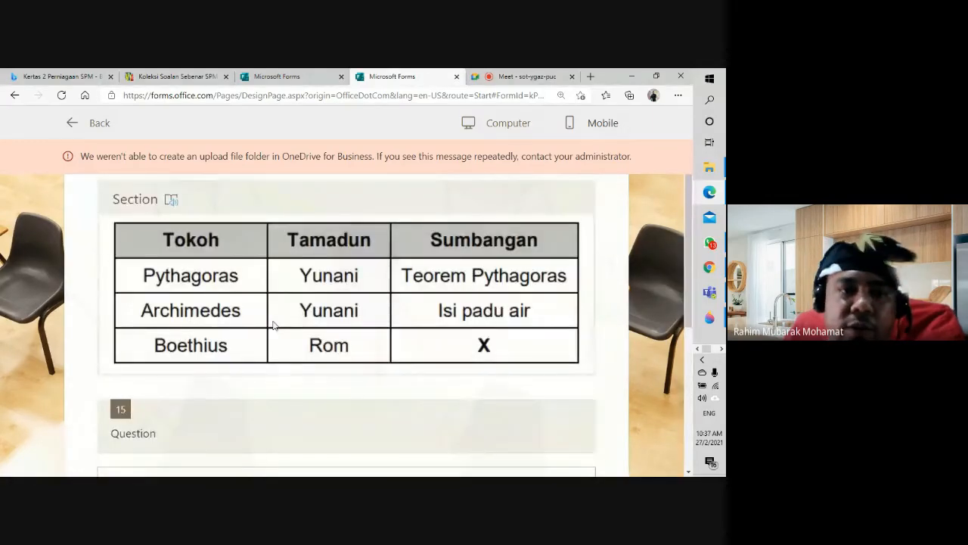
pyautogui.scroll(-2, 261, 341)
pyautogui.scroll(2, 253, 355)
pyautogui.scroll(-3, 249, 356)
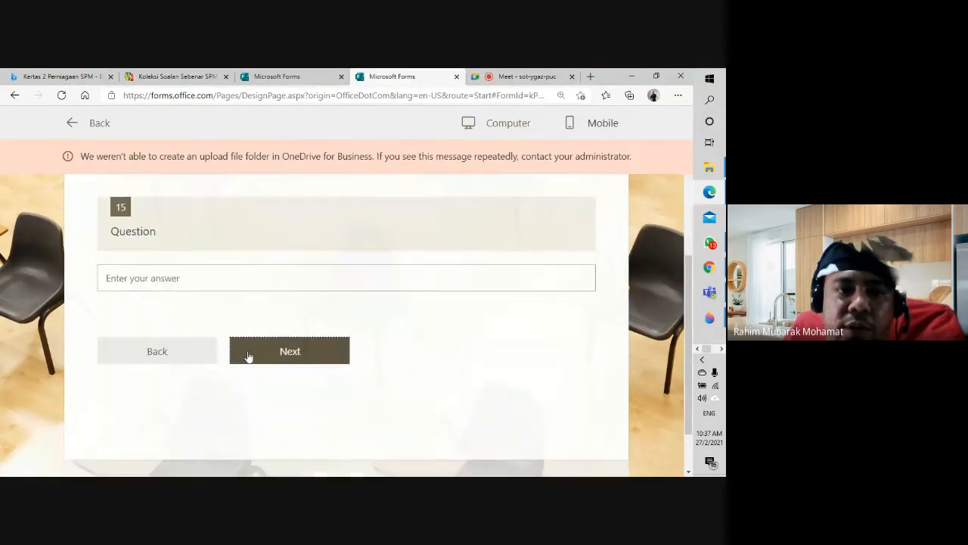
pyautogui.click(183, 282)
pyautogui.write('asdas')
pyautogui.scroll(-1, 191, 310)
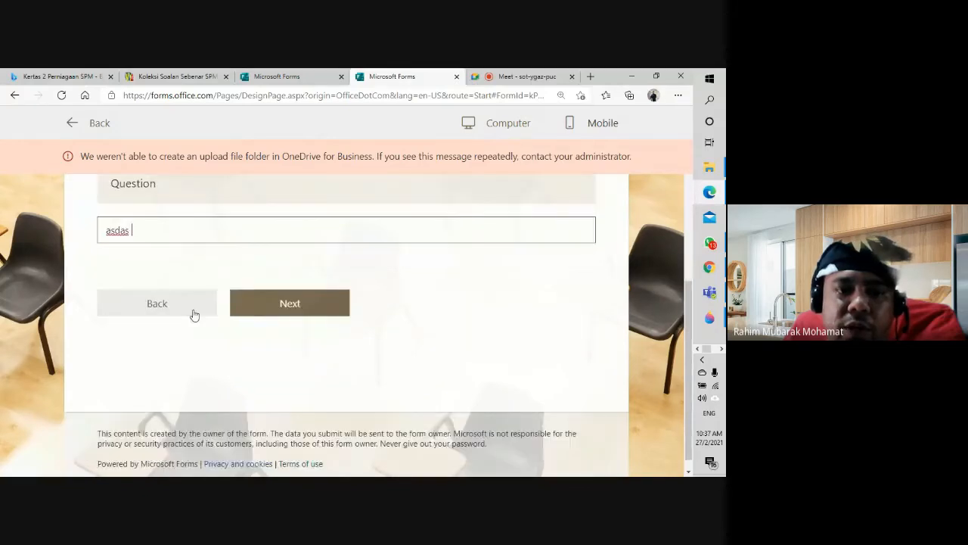
pyautogui.click(287, 302)
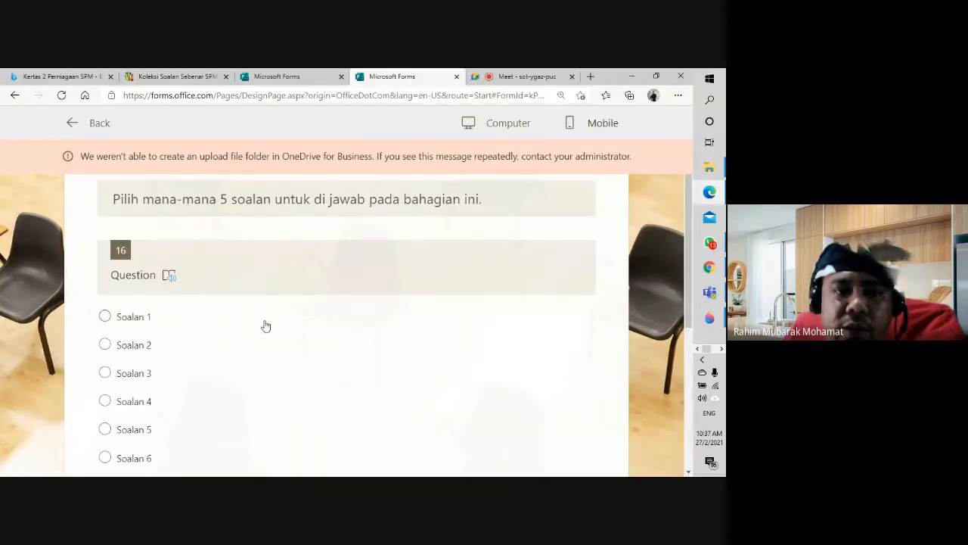
pyautogui.scroll(-3, 91, 320)
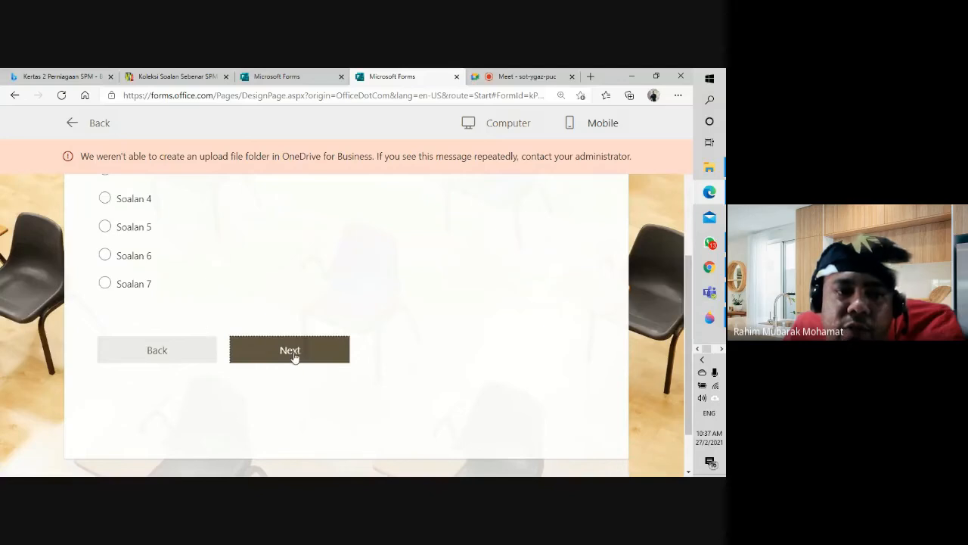
pyautogui.click(134, 284)
# Step: Advance to question 17 and write a six-line placeholder essay answer
pyautogui.click(309, 355)
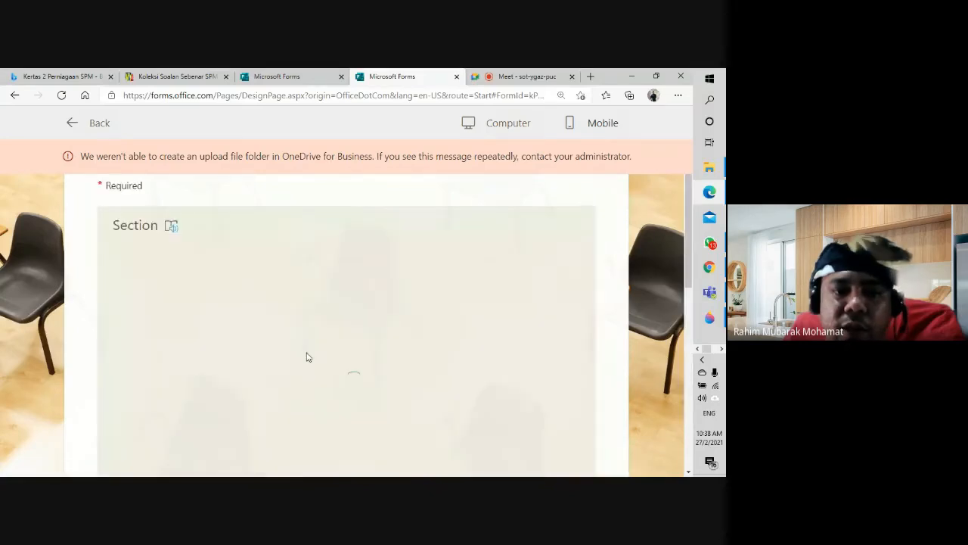
pyautogui.scroll(-5, 306, 355)
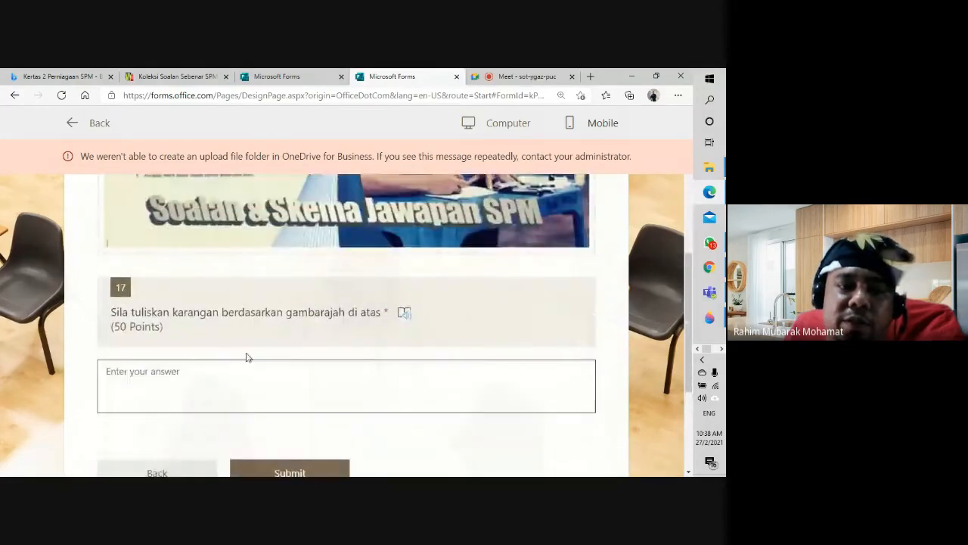
pyautogui.click(232, 380)
pyautogui.write('asfdsd fgds g')
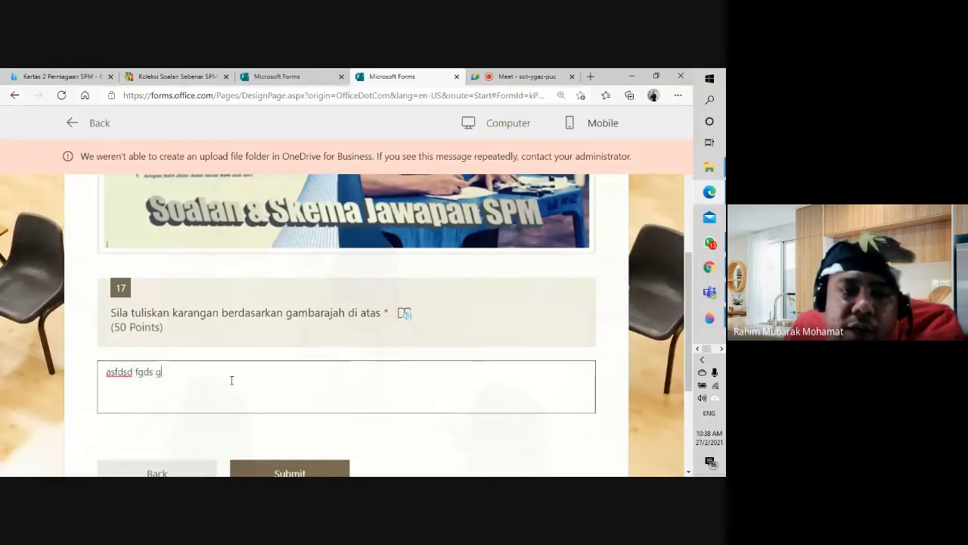
pyautogui.write('fdsg slgkslk ;lkjfgs k')
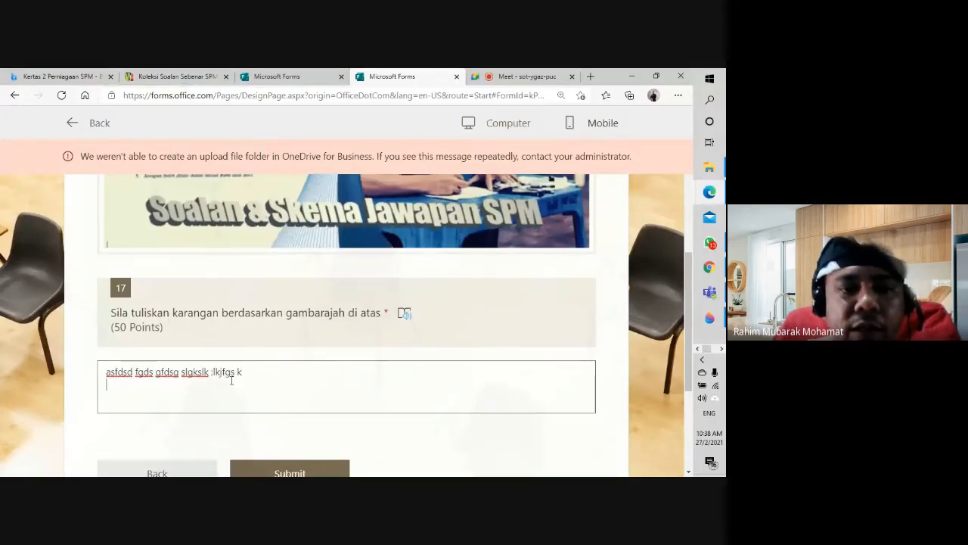
pyautogui.press('Return')
pyautogui.write('adfjsldjg; h')
pyautogui.press('Return')
pyautogui.write('afoi')
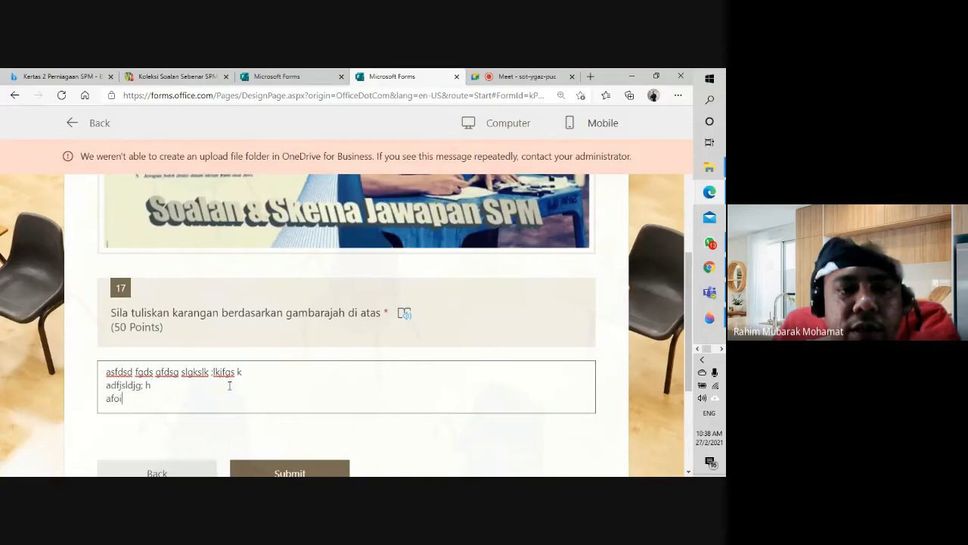
pyautogui.write('r;lasjdkfl a')
pyautogui.press('Return')
pyautogui.write('klajdf')
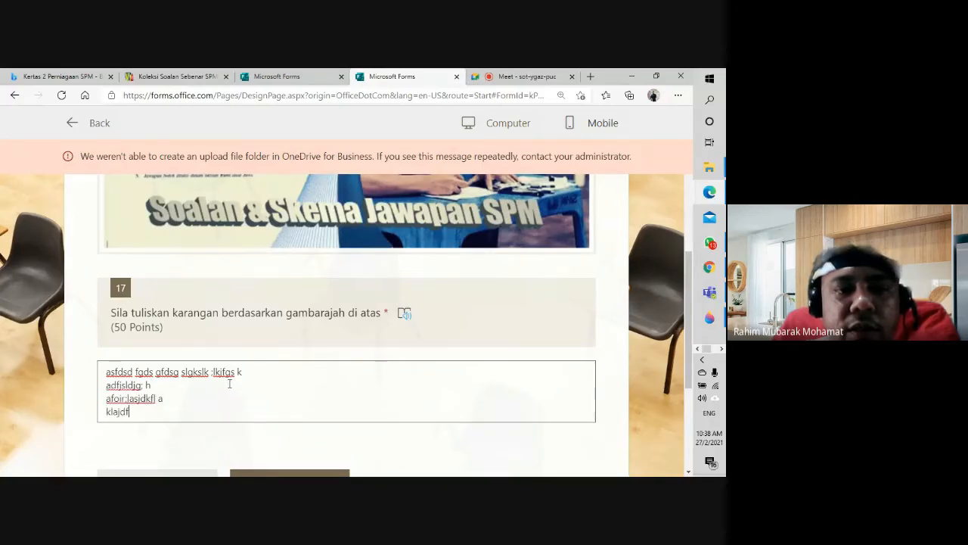
pyautogui.write('jkaf;dklf napjif')
pyautogui.press('Return')
pyautogui.write('asdkf')
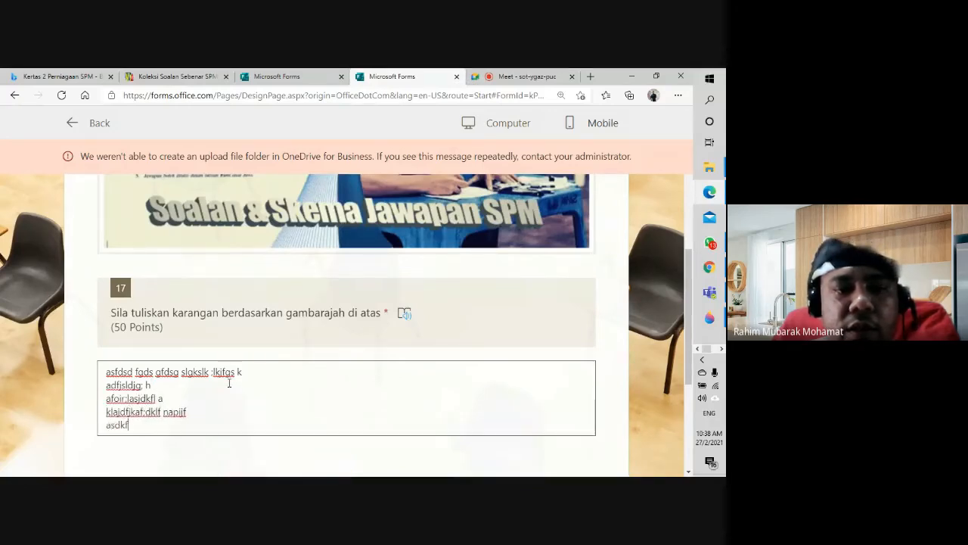
pyautogui.write(" asdkfj' sdjf")
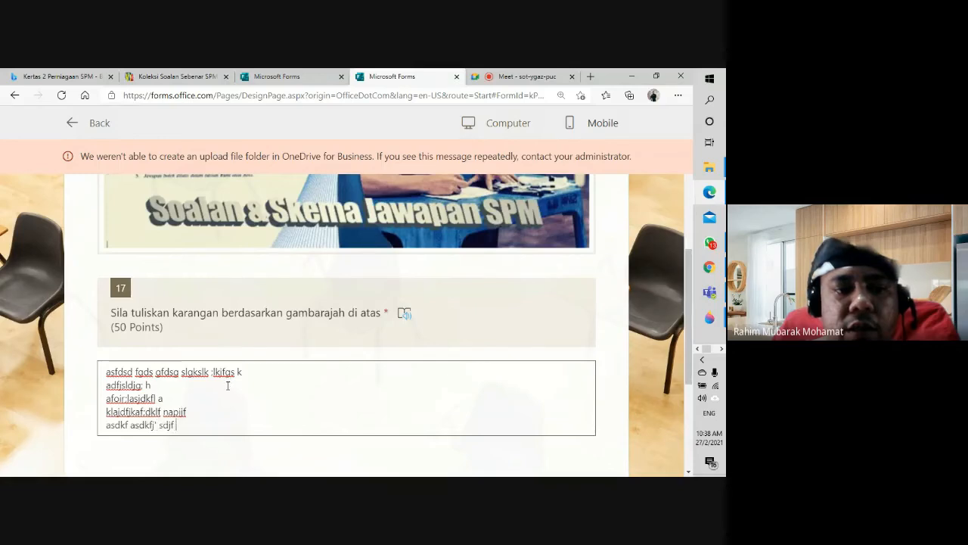
pyautogui.write(' jdkjf')
pyautogui.press('Return')
pyautogui.write('skdjf kjsd')
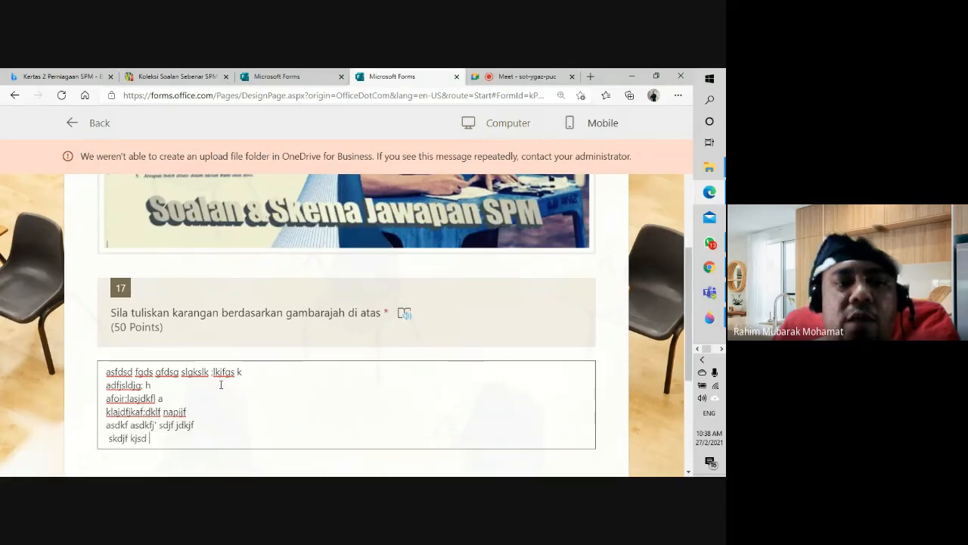
pyautogui.scroll(-5, 221, 386)
pyautogui.click(284, 318)
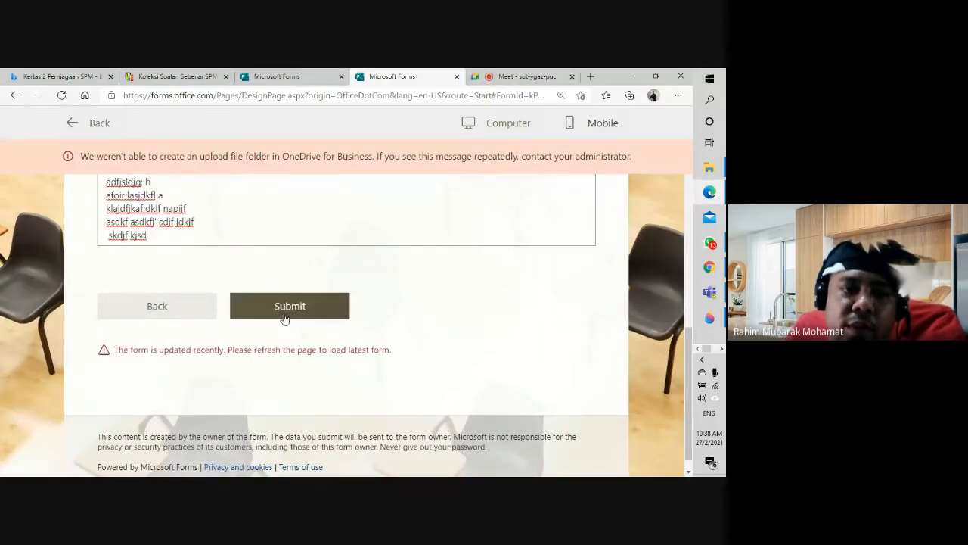
pyautogui.scroll(-1, 284, 318)
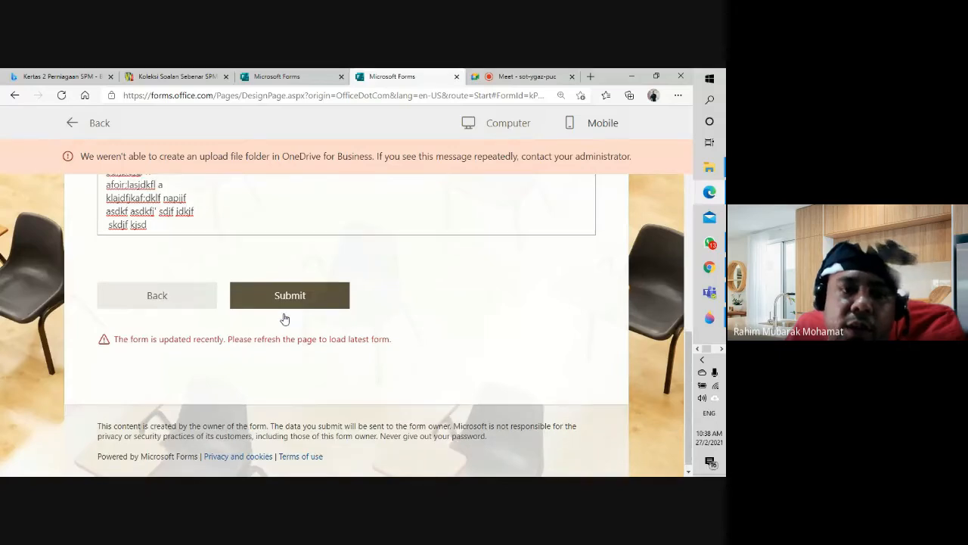
pyautogui.click(61, 96)
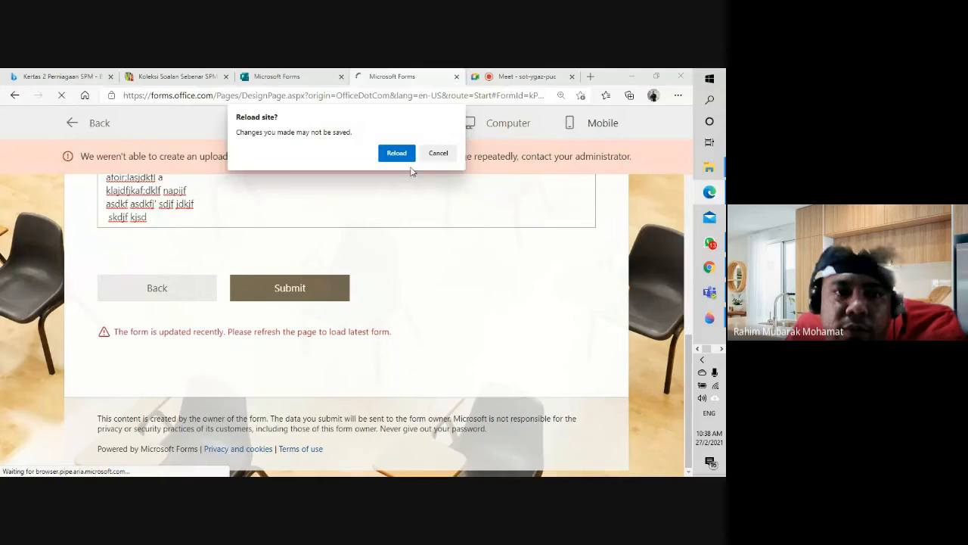
pyautogui.click(428, 156)
pyautogui.click(301, 291)
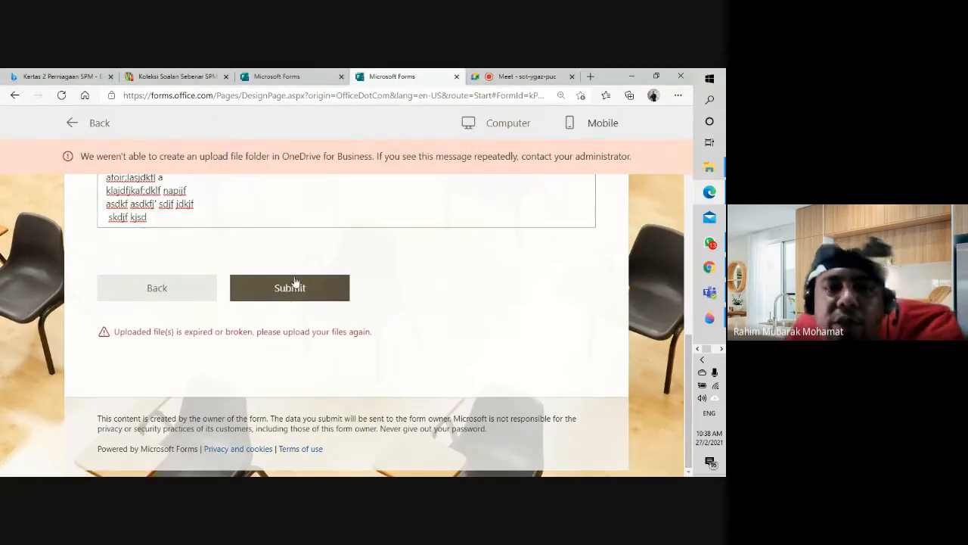
pyautogui.scroll(2, 556, 280)
pyautogui.scroll(3, 556, 280)
pyautogui.click(301, 78)
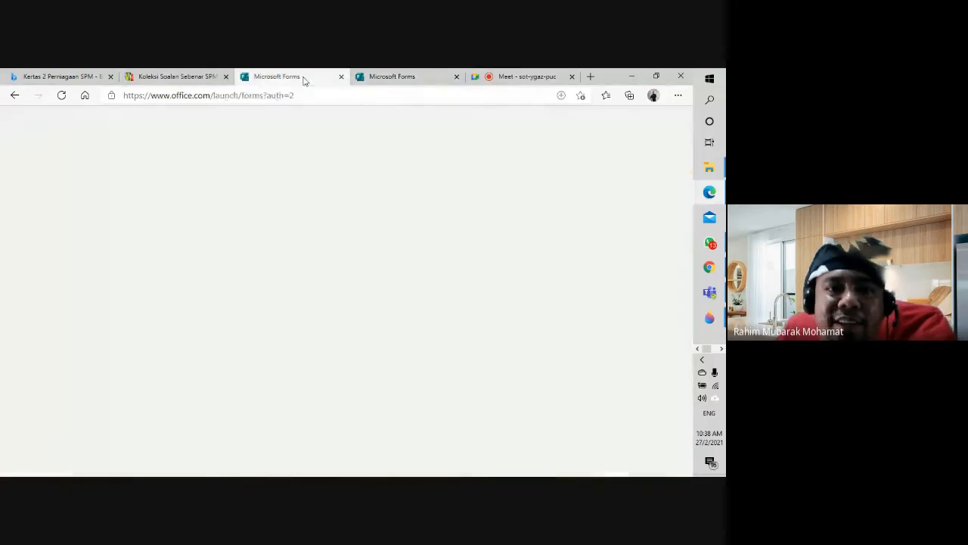
pyautogui.click(415, 78)
pyautogui.scroll(-4, 562, 244)
pyautogui.scroll(1, 560, 248)
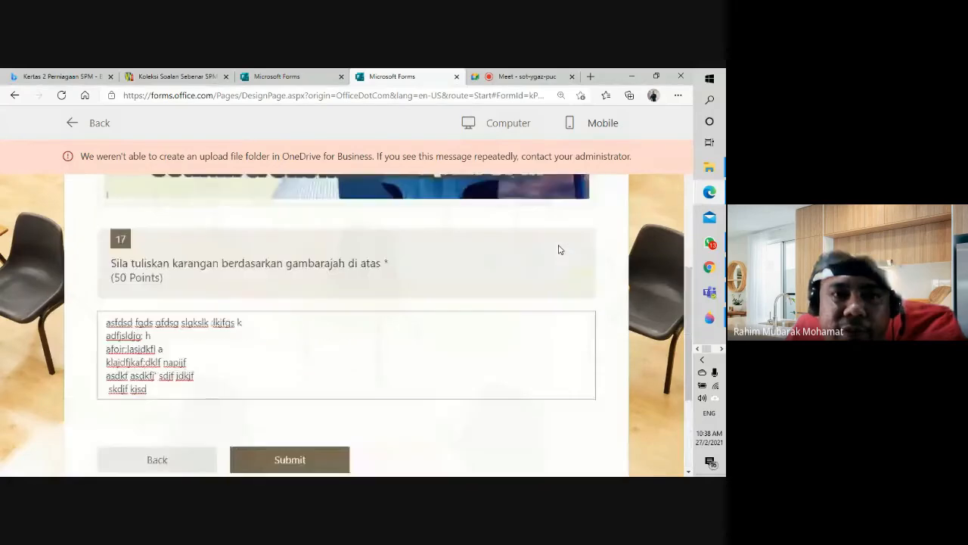
# Step: Preview the exam in mobile layout, briefly switching to computer layout and back
pyautogui.click(596, 122)
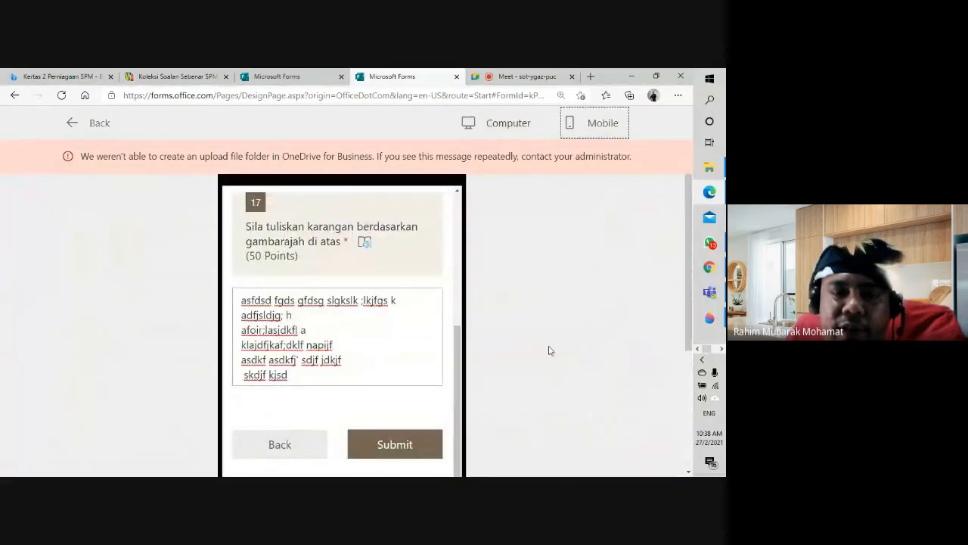
pyautogui.scroll(-3, 555, 358)
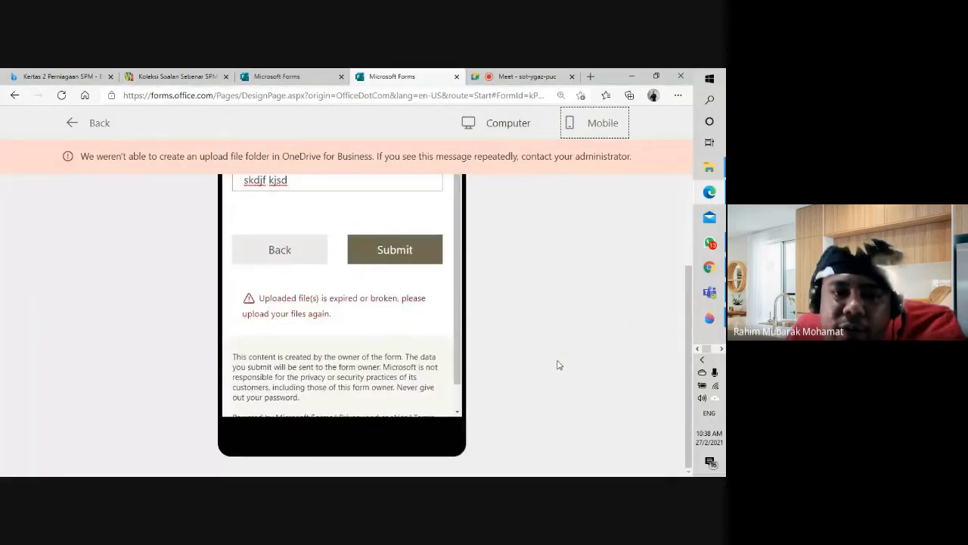
pyautogui.scroll(5, 558, 365)
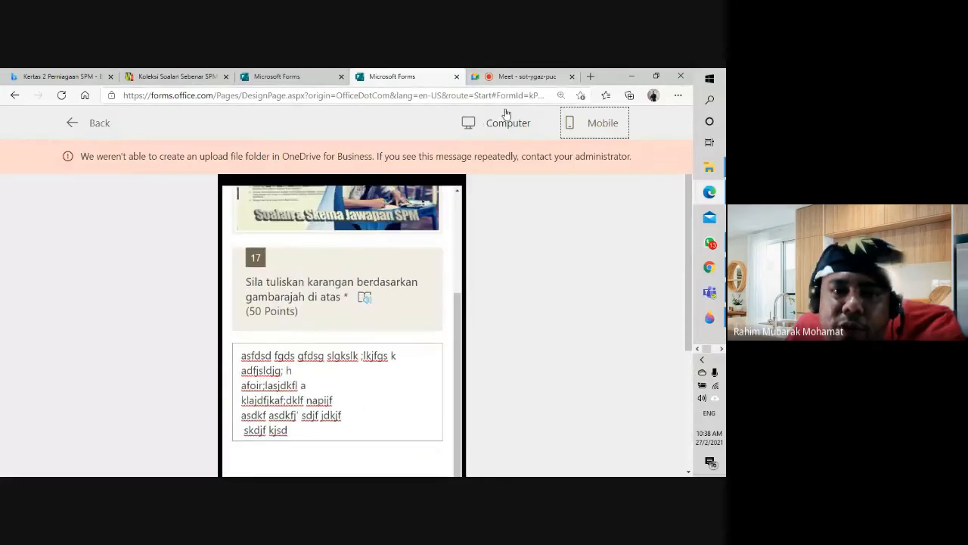
pyautogui.click(505, 121)
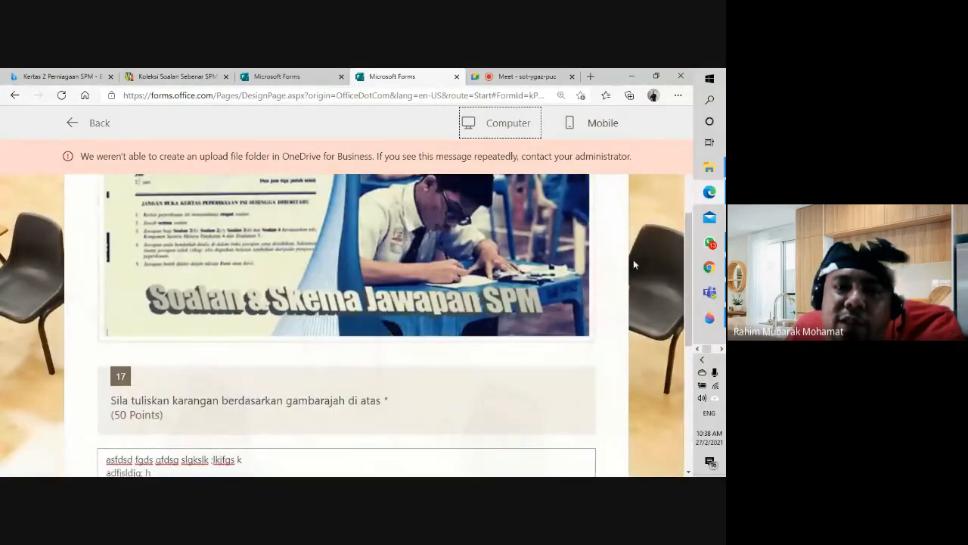
pyautogui.click(582, 122)
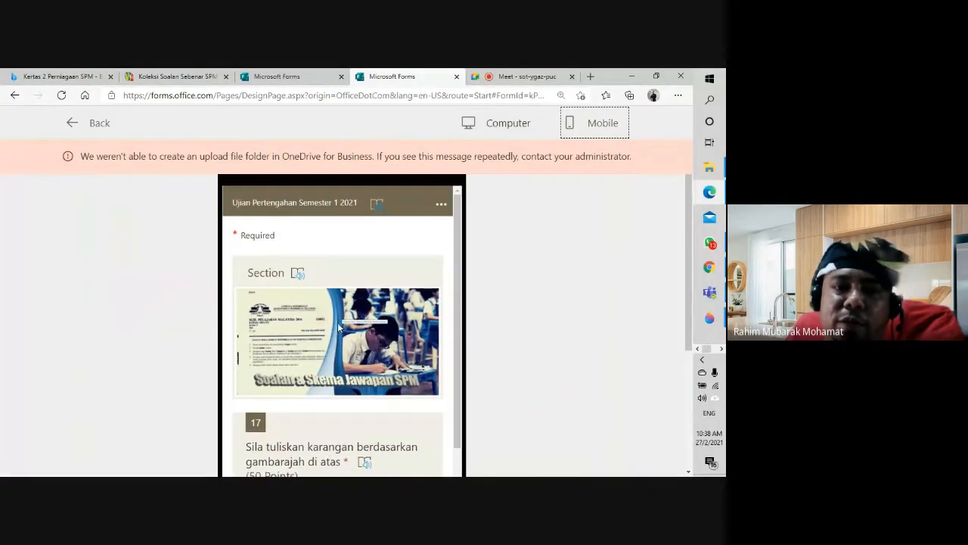
# Step: Go back past the question 16 and 15 sections to question 13's section
pyautogui.scroll(-4, 328, 258)
pyautogui.click(279, 407)
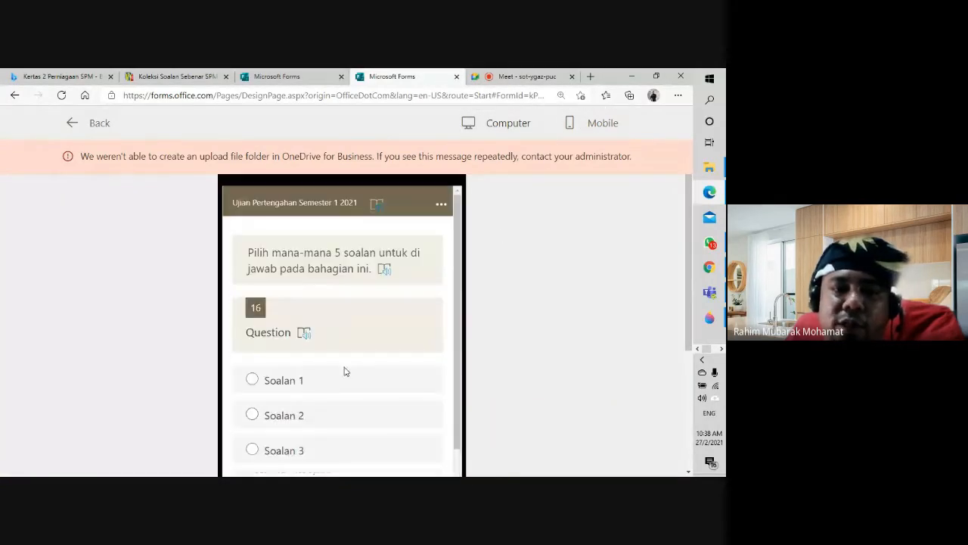
pyautogui.scroll(-5, 325, 363)
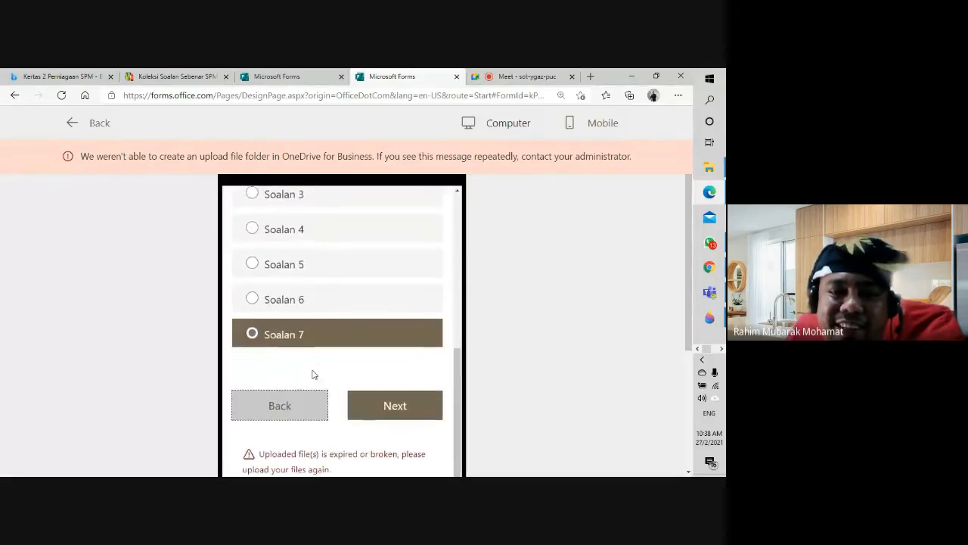
pyautogui.click(298, 409)
pyautogui.scroll(-3, 341, 358)
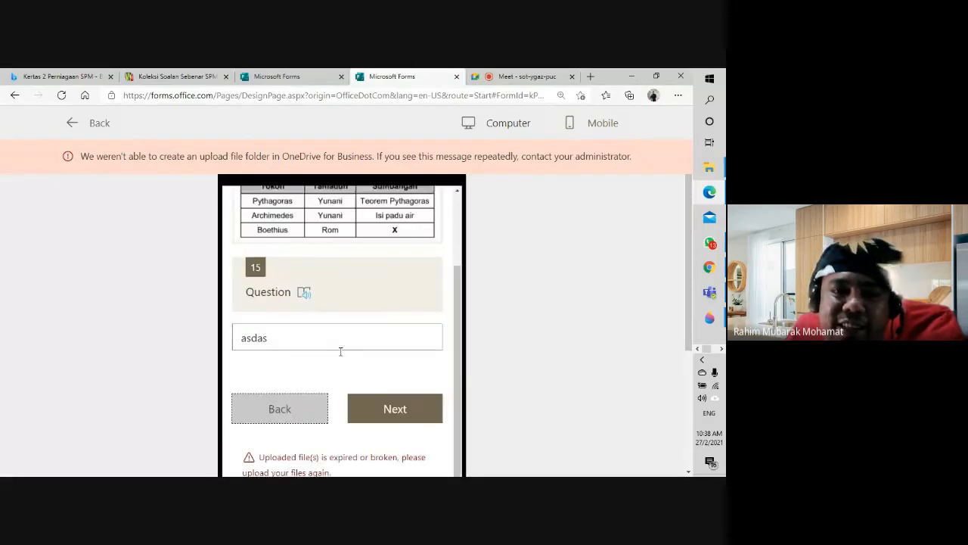
pyautogui.click(295, 403)
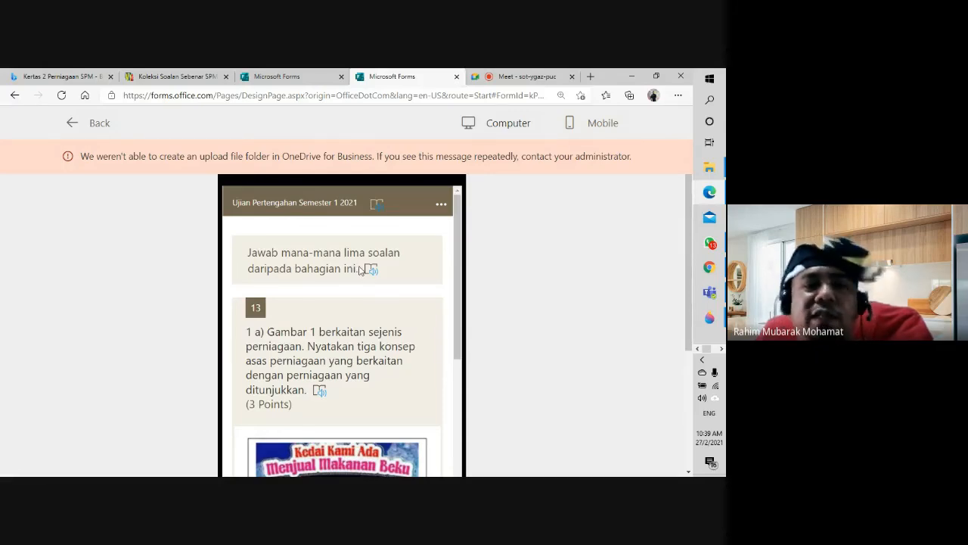
pyautogui.click(377, 208)
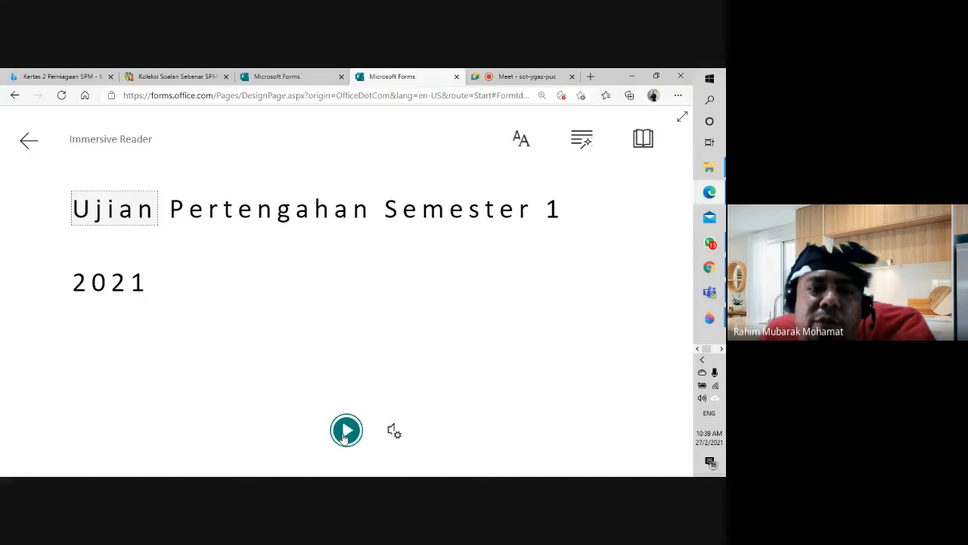
pyautogui.click(345, 435)
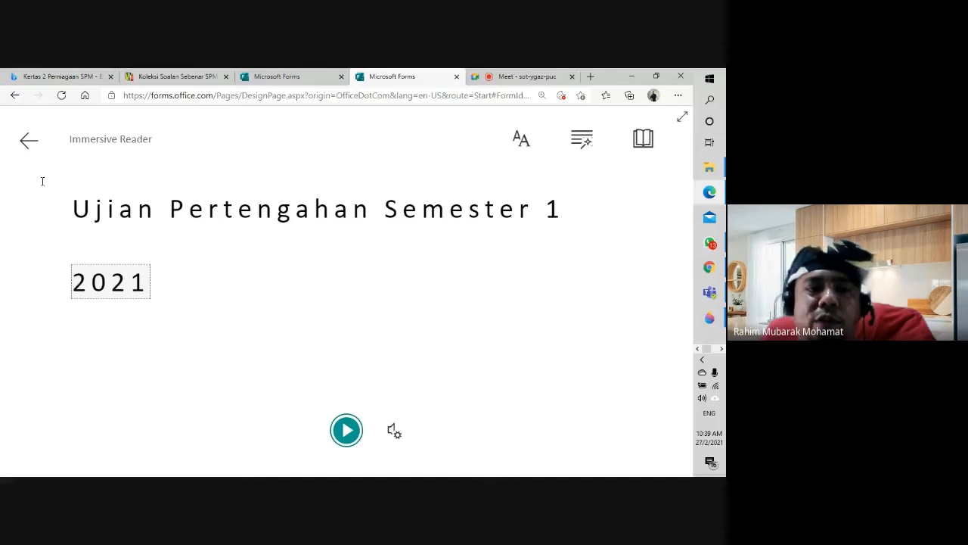
pyautogui.click(28, 144)
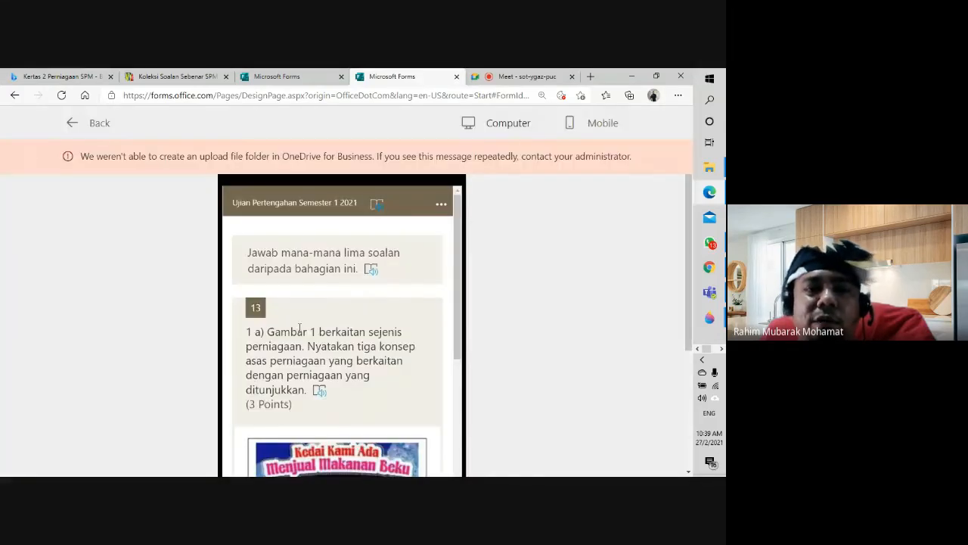
pyautogui.scroll(-1, 299, 327)
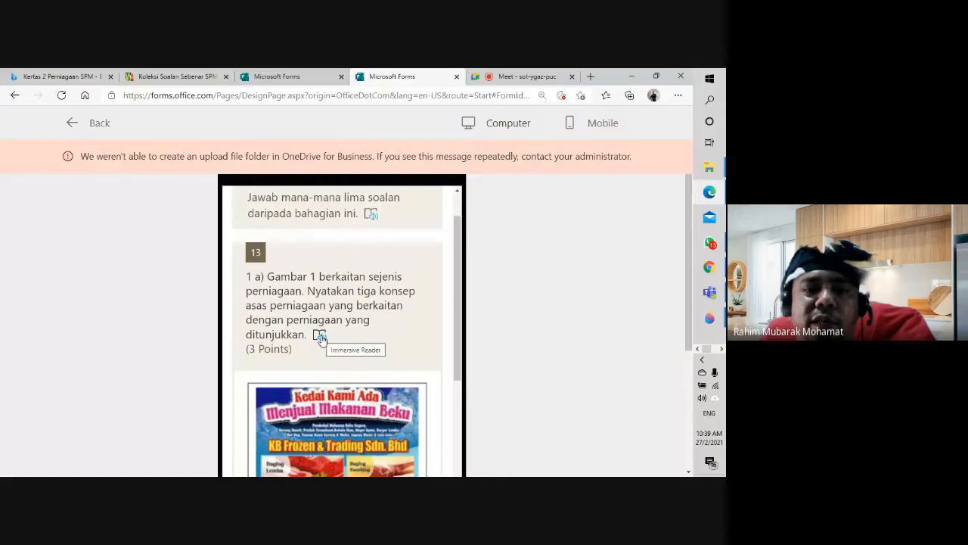
pyautogui.click(320, 336)
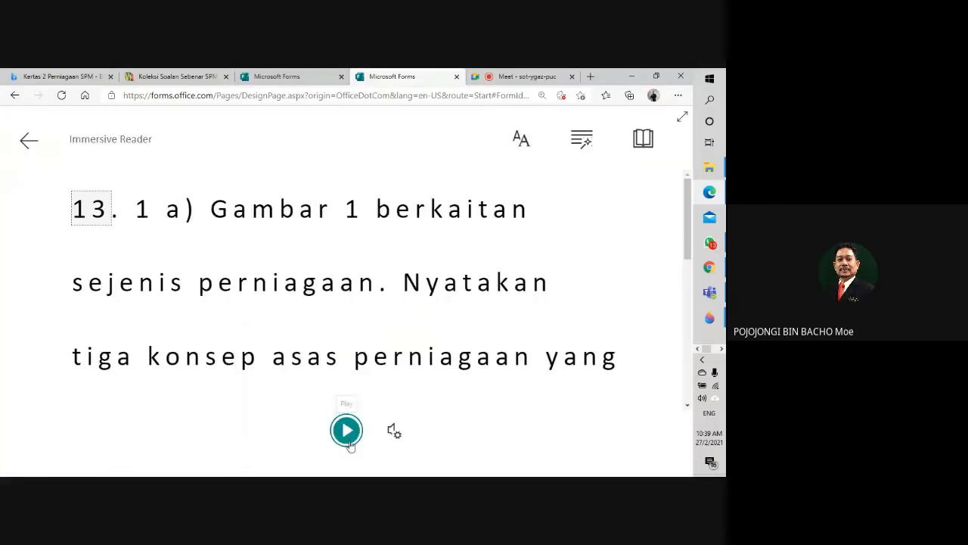
pyautogui.click(347, 432)
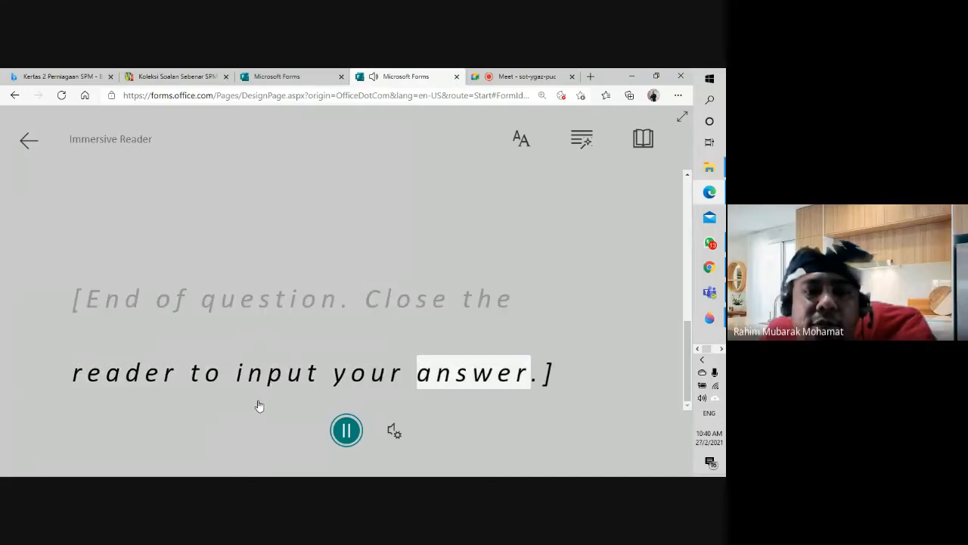
pyautogui.click(345, 429)
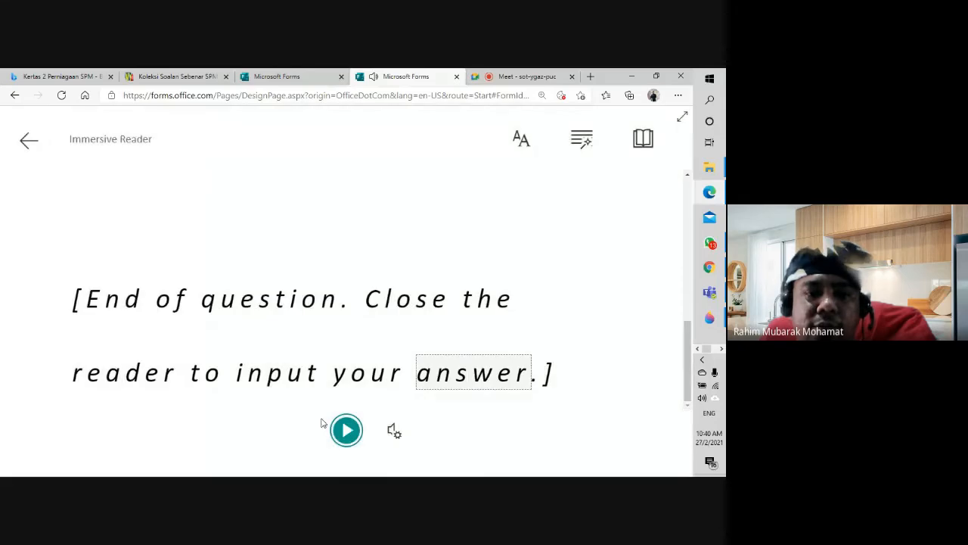
pyautogui.click(28, 142)
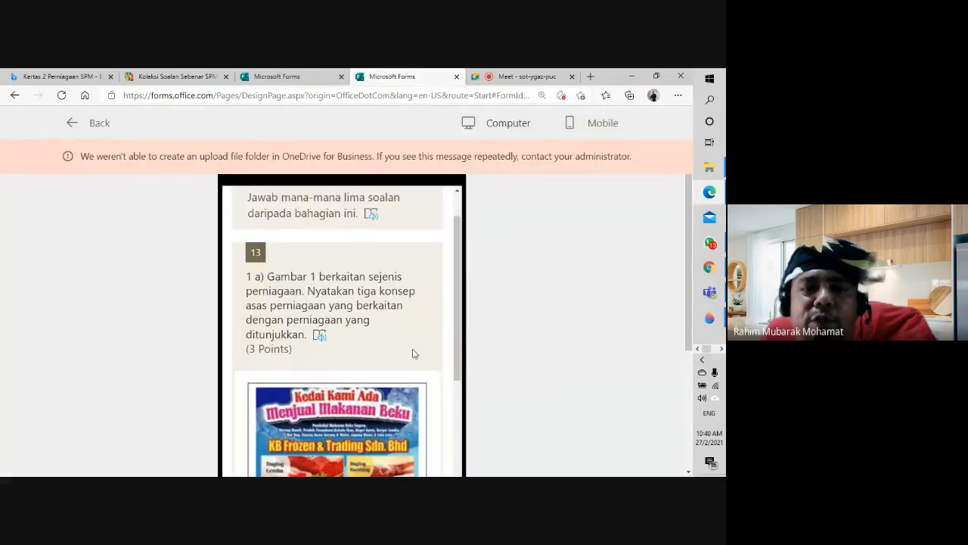
pyautogui.scroll(-3, 425, 358)
pyautogui.scroll(-2, 423, 356)
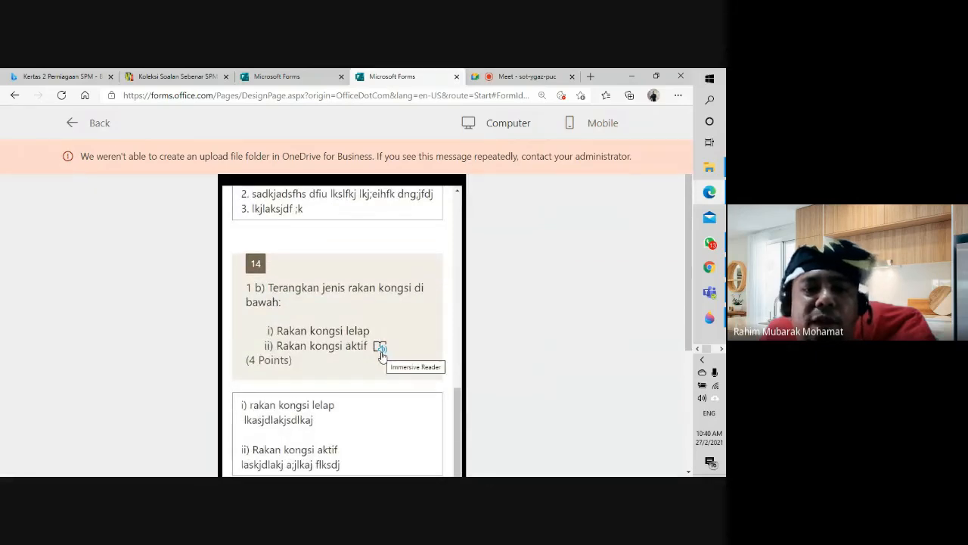
pyautogui.click(381, 350)
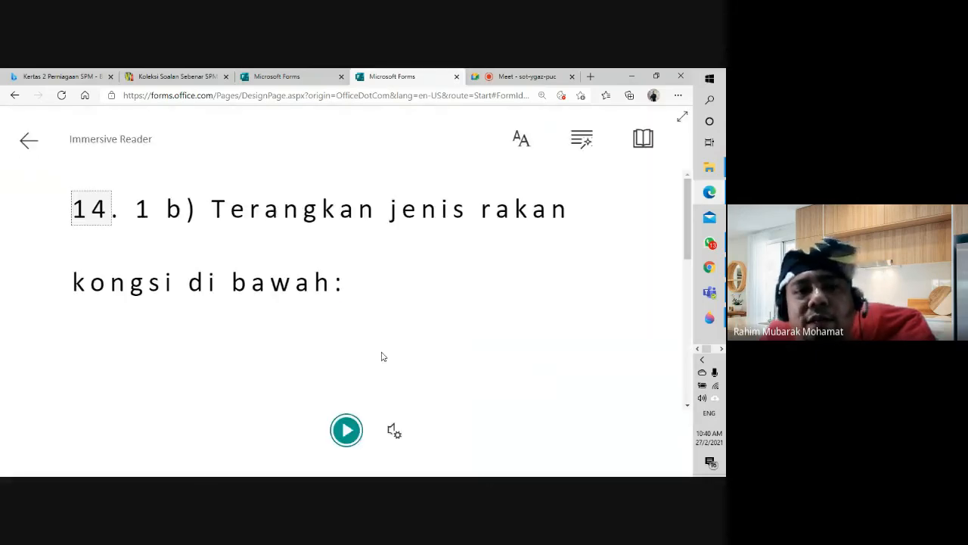
pyautogui.click(345, 432)
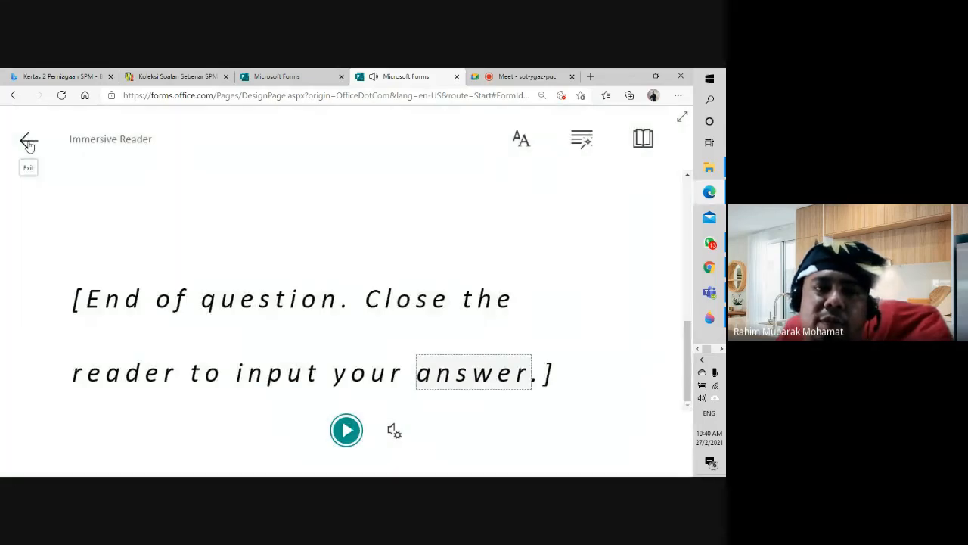
pyautogui.click(28, 143)
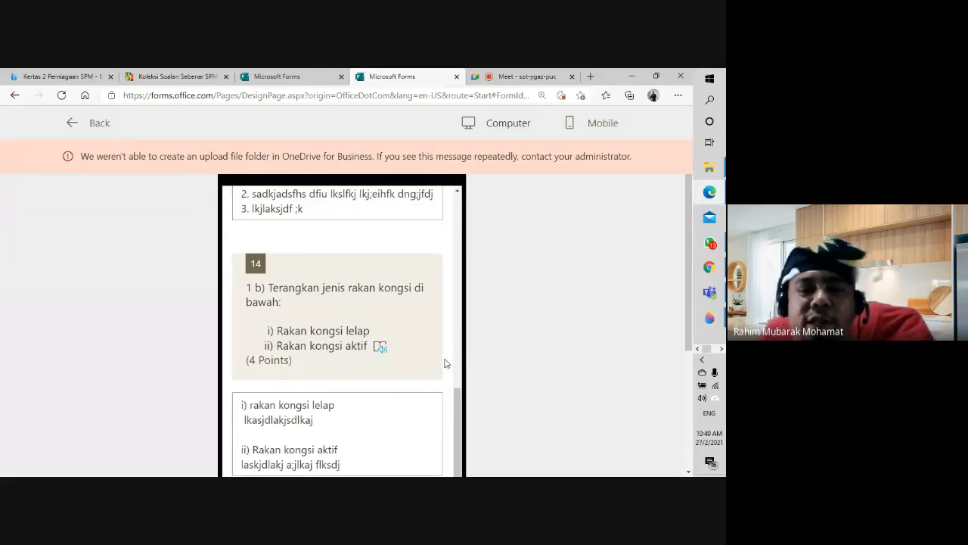
pyautogui.scroll(-3, 431, 385)
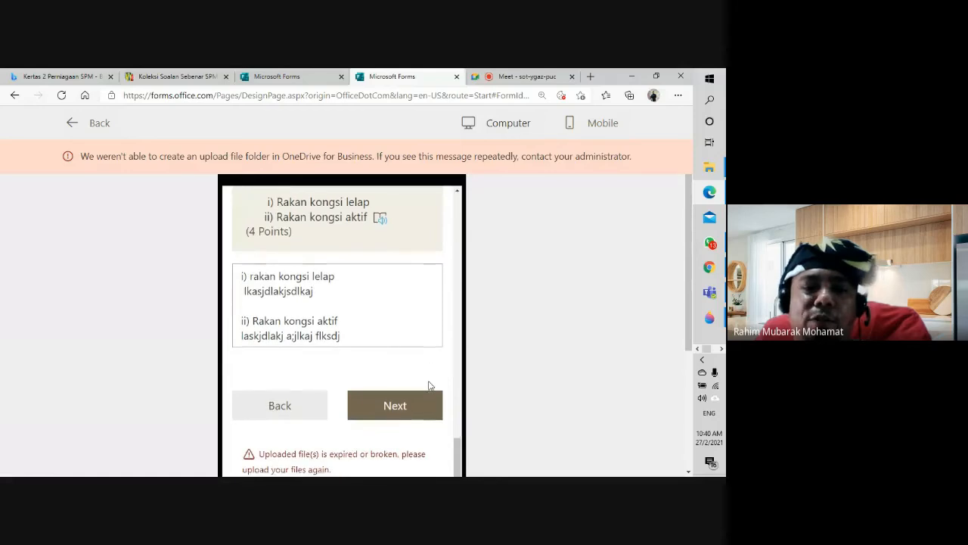
pyautogui.scroll(10, 429, 385)
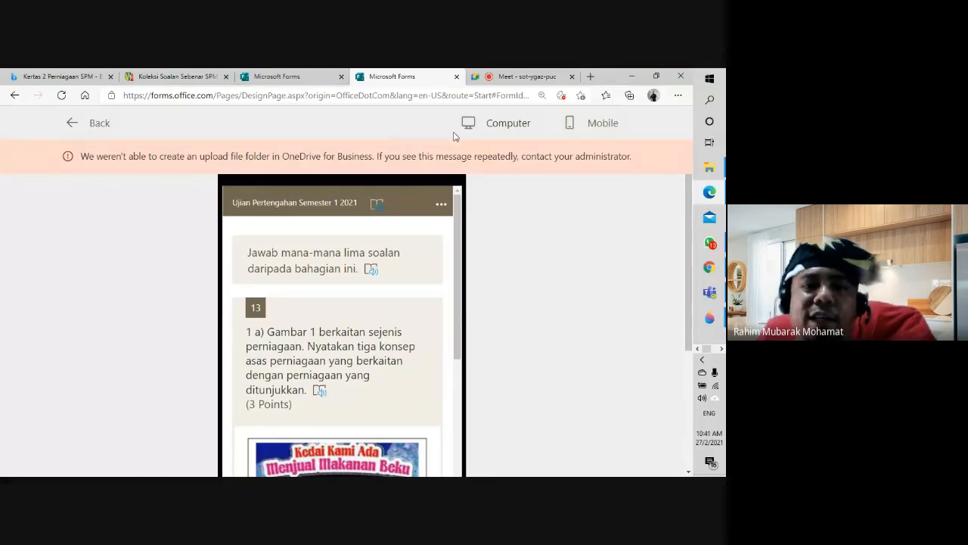
# Step: Switch the preview to computer layout and scroll through the exam
pyautogui.click(495, 123)
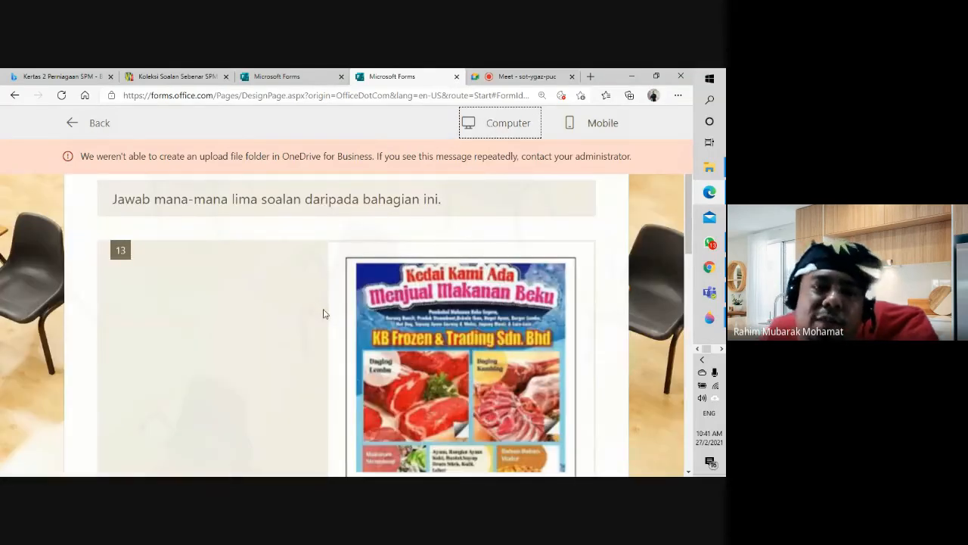
pyautogui.scroll(-10, 404, 345)
pyautogui.scroll(5, 404, 344)
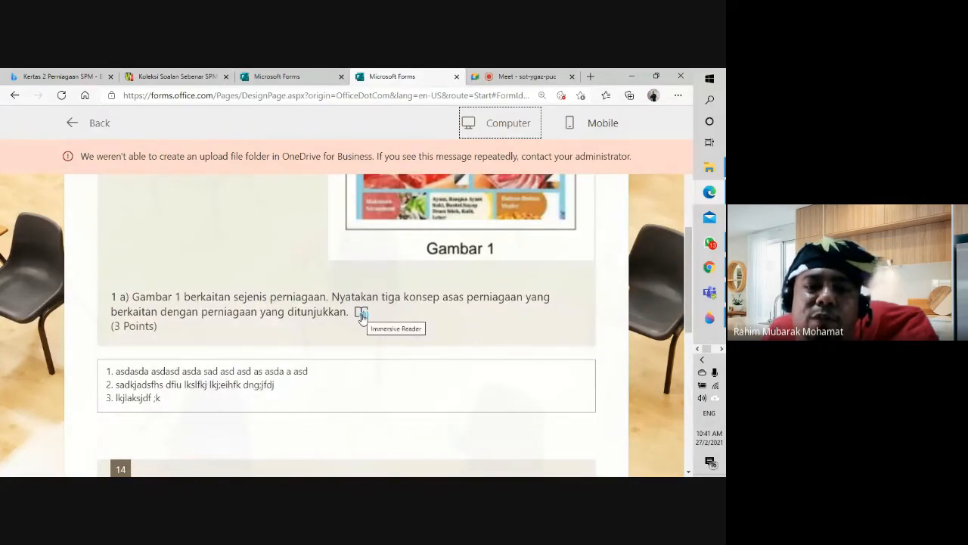
pyautogui.scroll(-2, 361, 316)
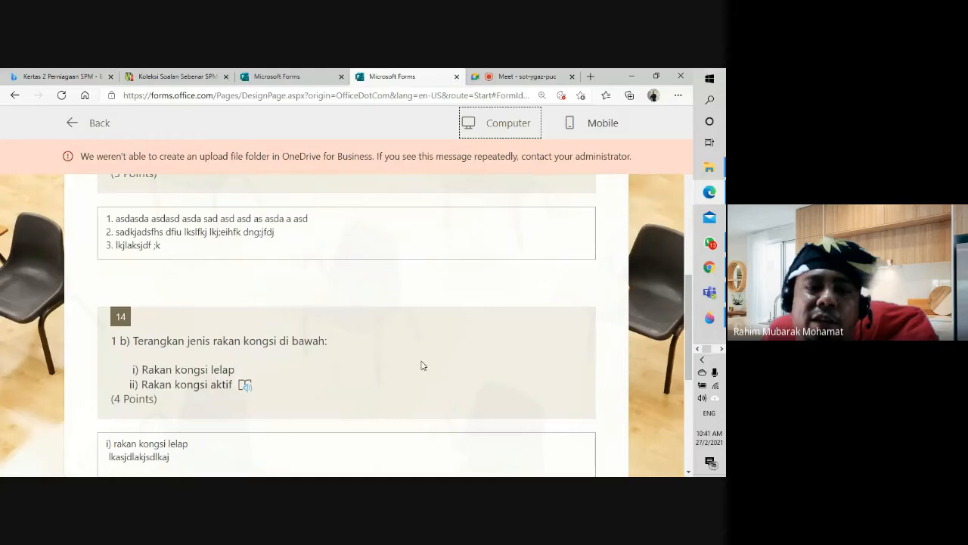
pyautogui.scroll(-3, 536, 346)
pyautogui.scroll(9, 515, 348)
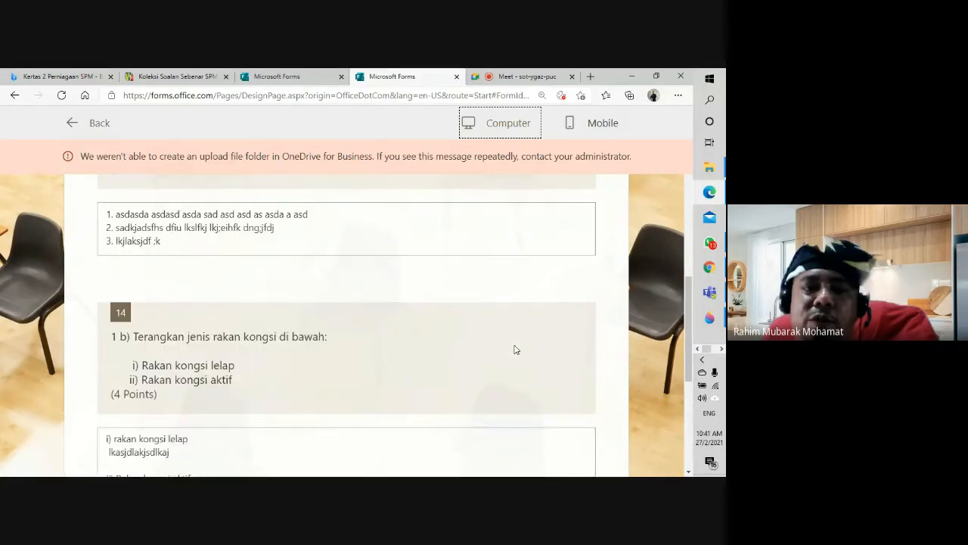
# Step: Restart the exam preview in mobile layout with question 1 in view
pyautogui.click(79, 121)
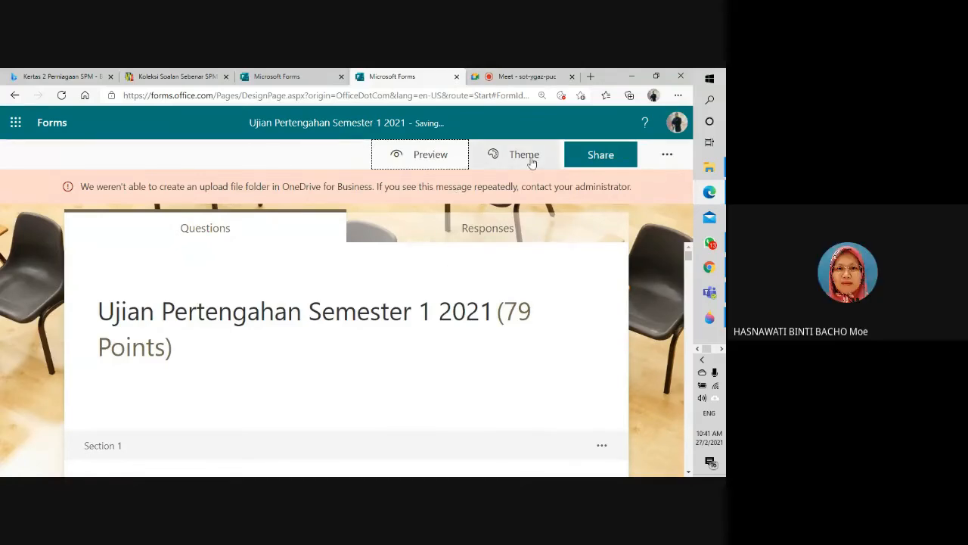
pyautogui.click(398, 166)
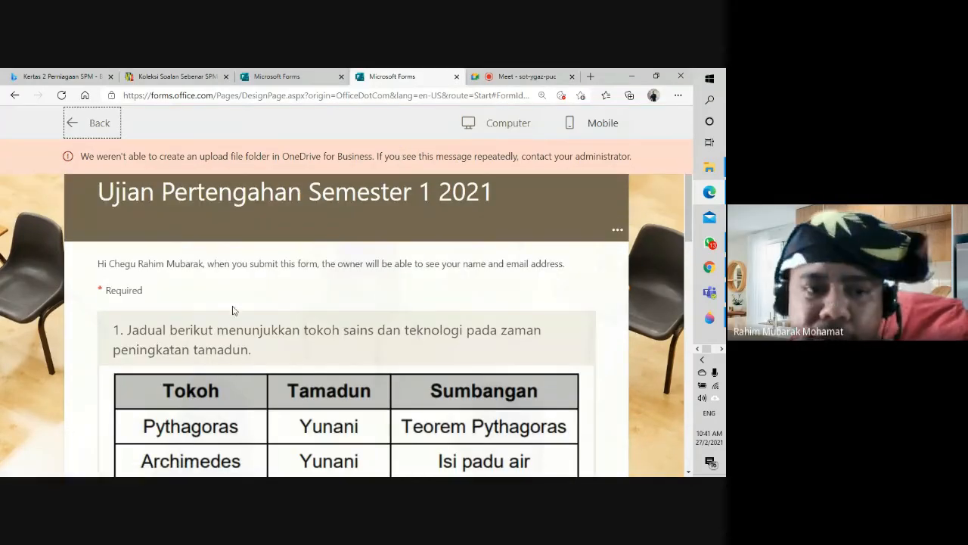
pyautogui.scroll(-3, 261, 305)
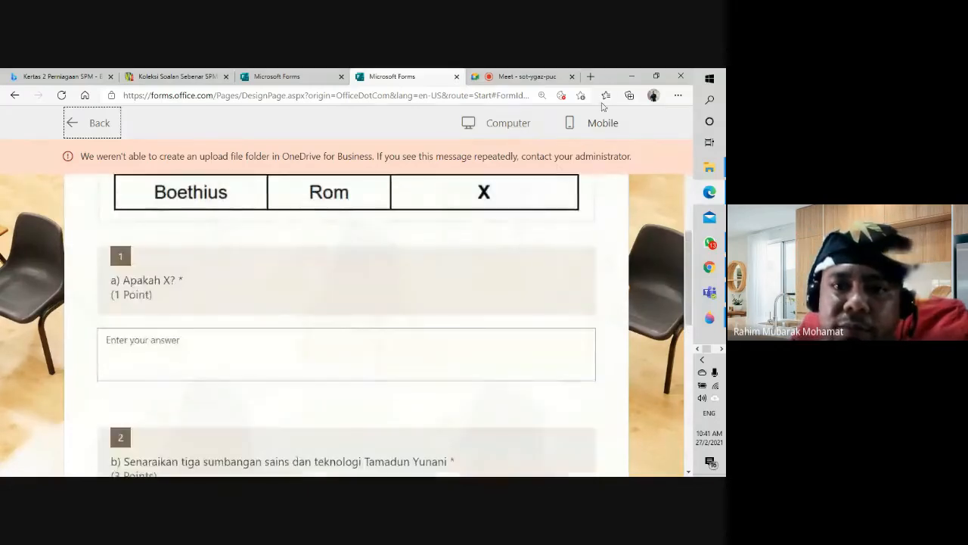
pyautogui.click(603, 123)
# Step: Open question 1 in Immersive Reader, set voice speed to 0.5, and play it aloud
pyautogui.click(334, 226)
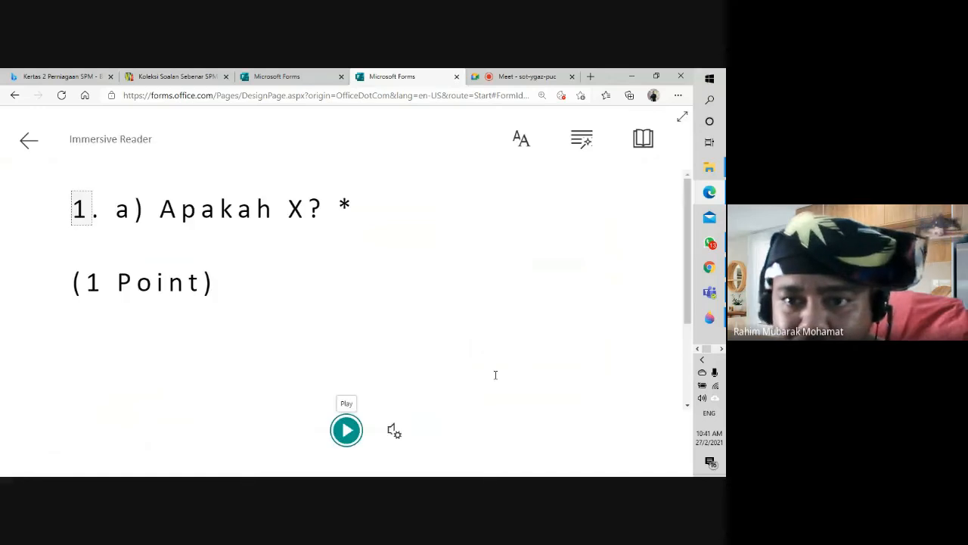
pyautogui.click(393, 431)
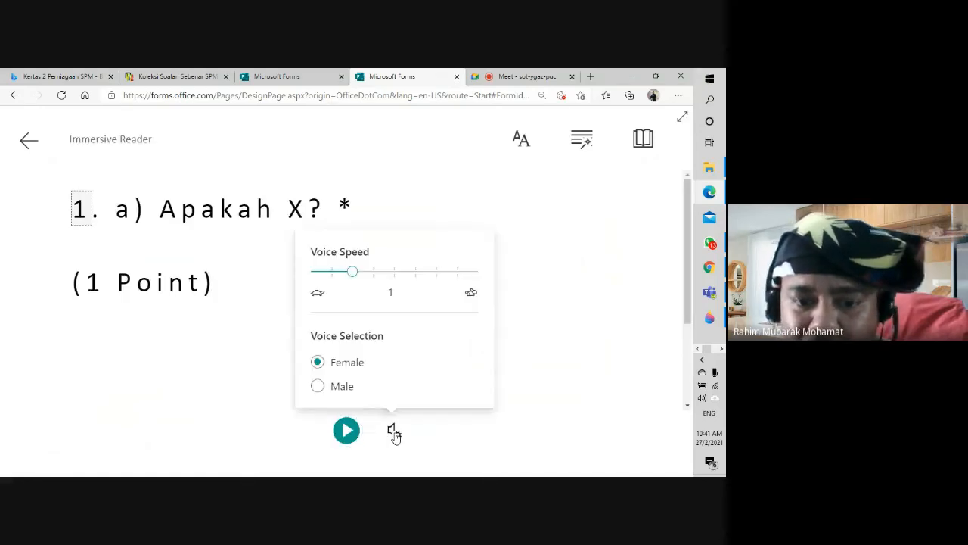
pyautogui.moveTo(352, 271); pyautogui.dragTo(313, 277)
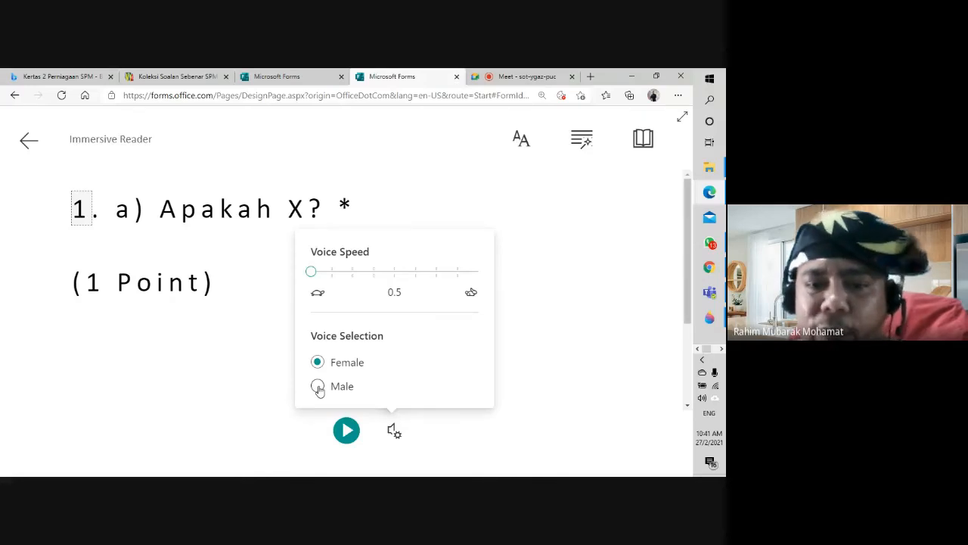
pyautogui.click(346, 430)
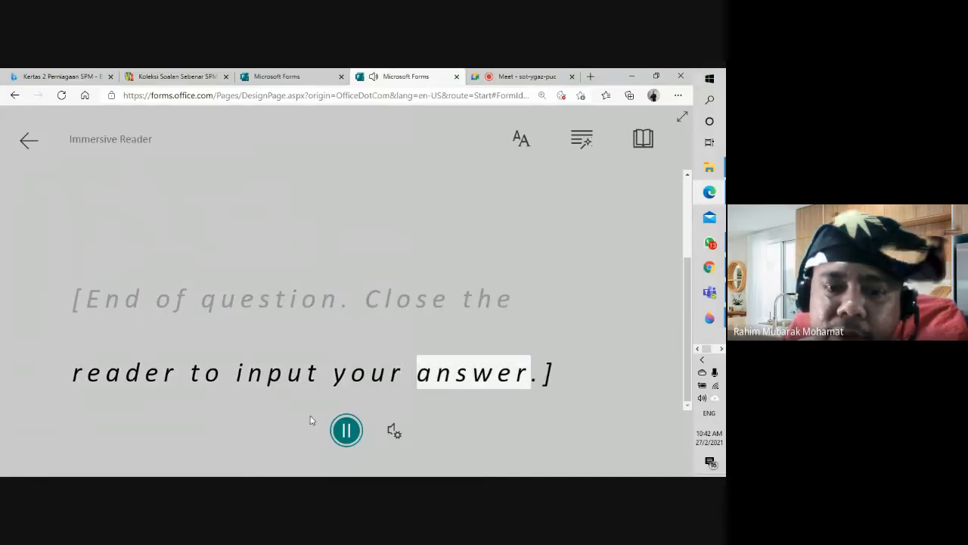
# Step: Stop reading, enlarge the reader text to size 56, and toggle noun highlighting on and off
pyautogui.click(341, 435)
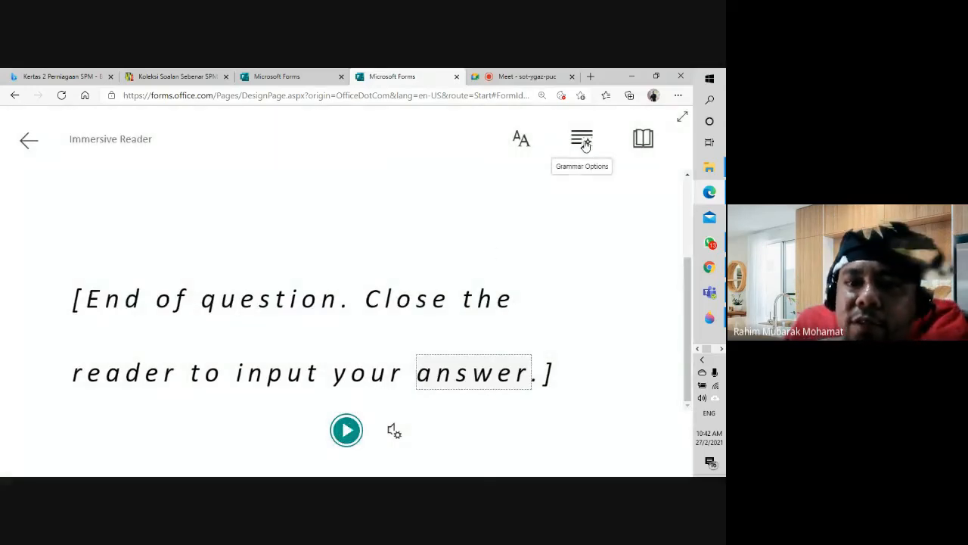
pyautogui.click(519, 142)
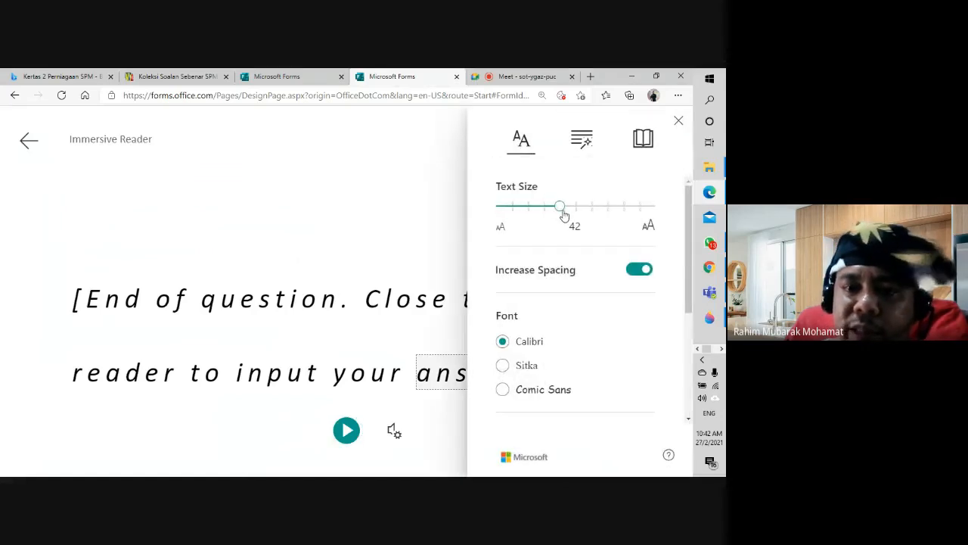
pyautogui.moveTo(559, 206); pyautogui.dragTo(593, 208)
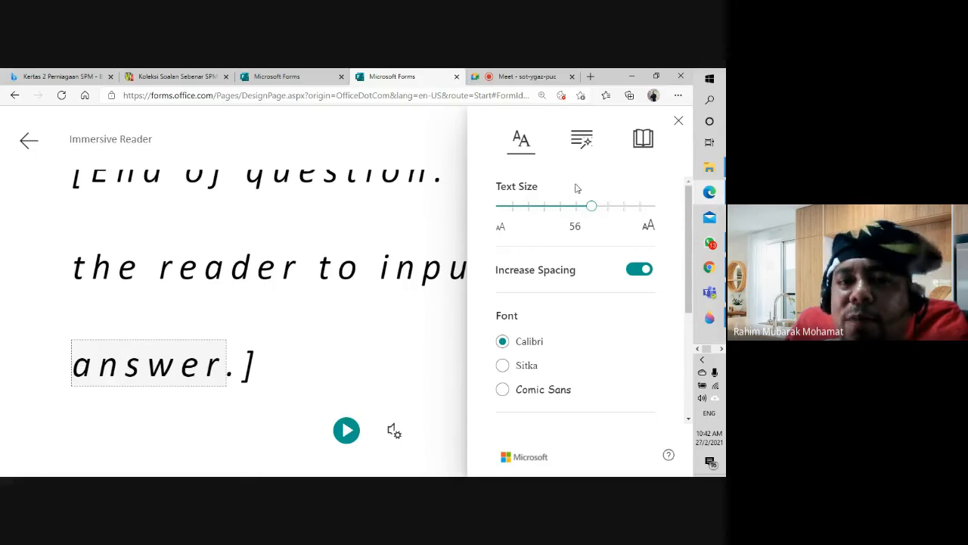
pyautogui.click(584, 139)
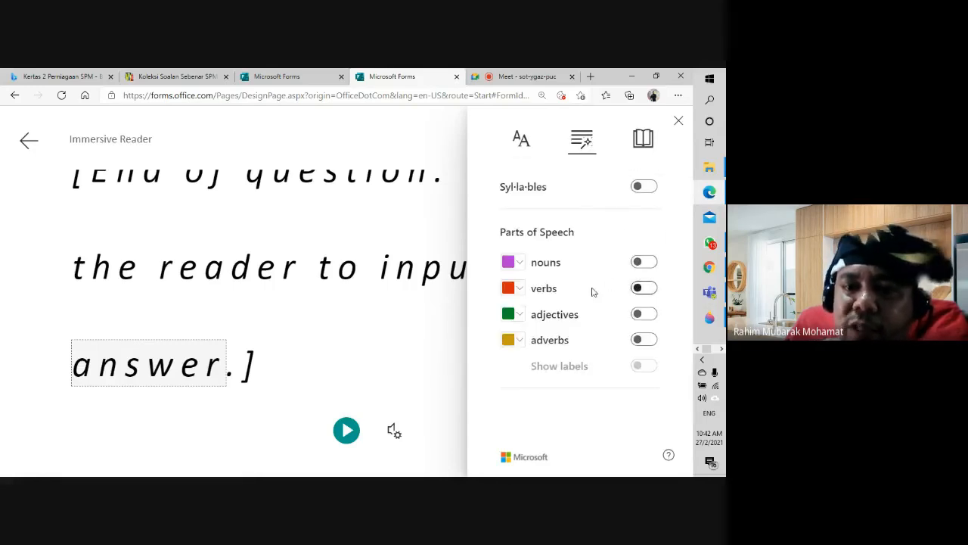
pyautogui.click(640, 263)
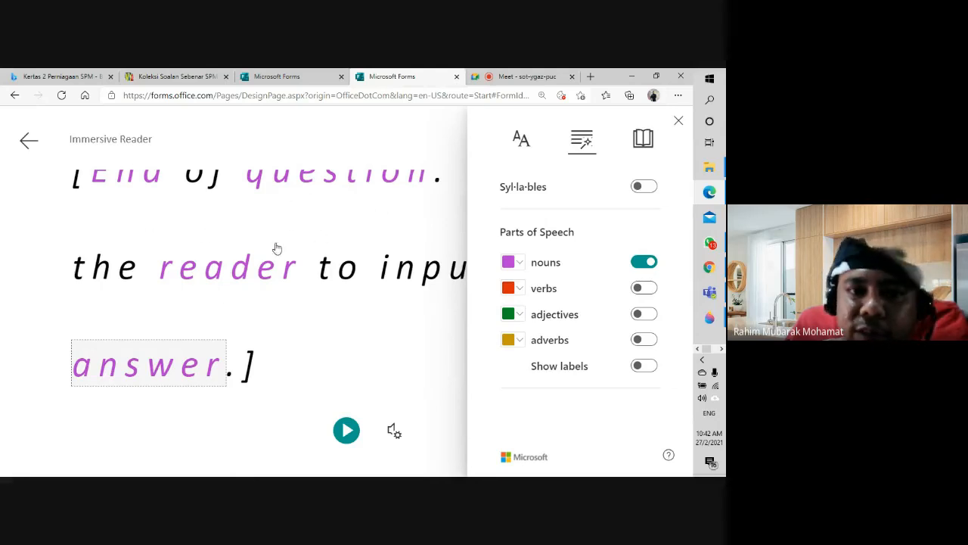
pyautogui.click(644, 265)
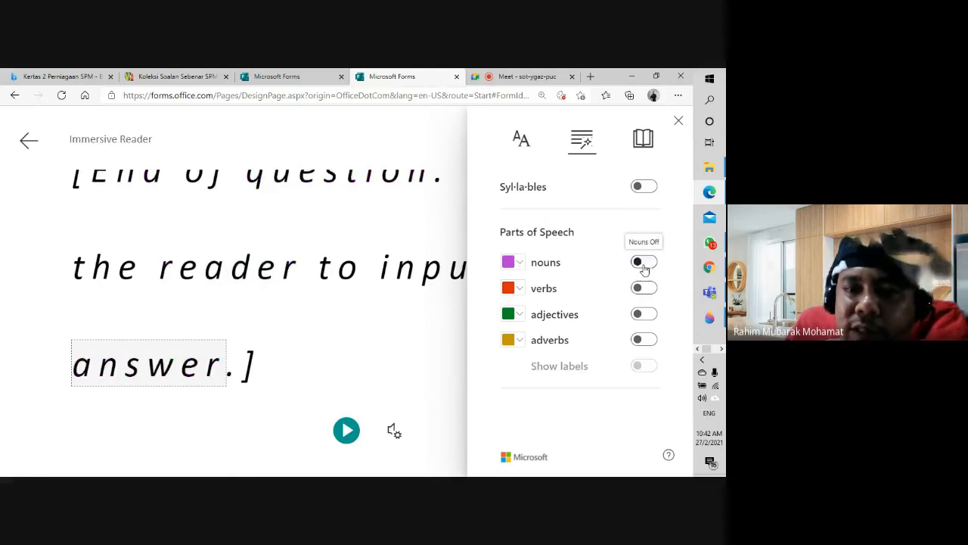
# Step: Set word-by-word translation to Malay in Reading Preferences
pyautogui.click(643, 140)
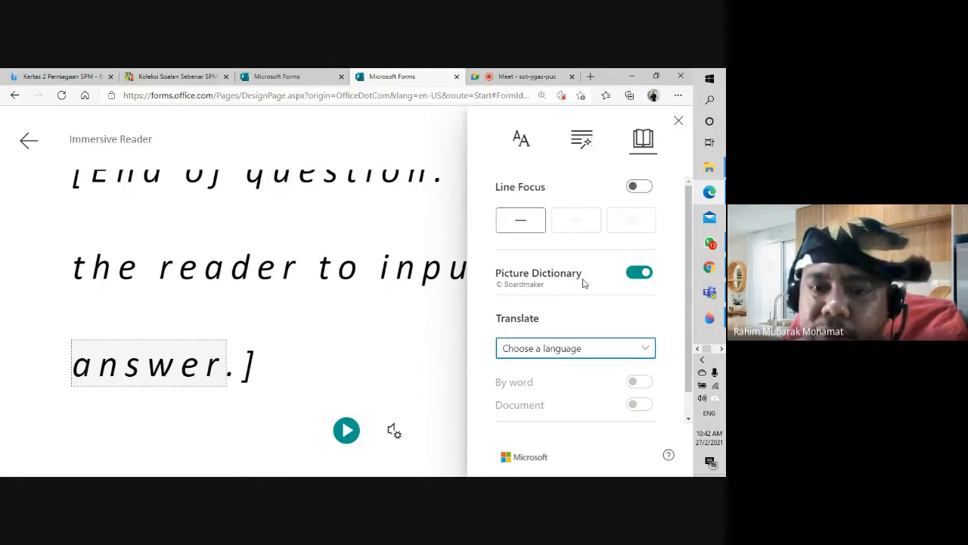
pyautogui.scroll(-1, 583, 282)
pyautogui.click(601, 327)
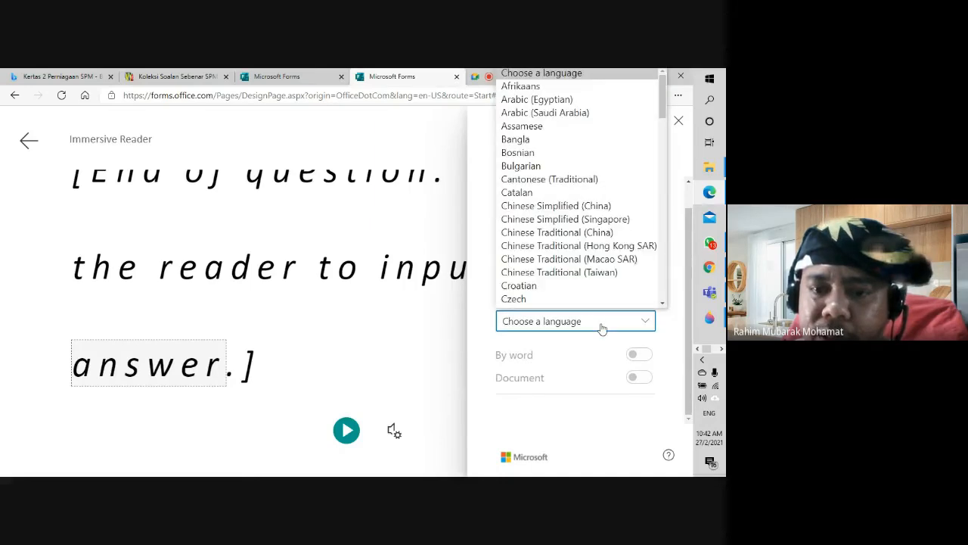
pyautogui.scroll(-6, 591, 257)
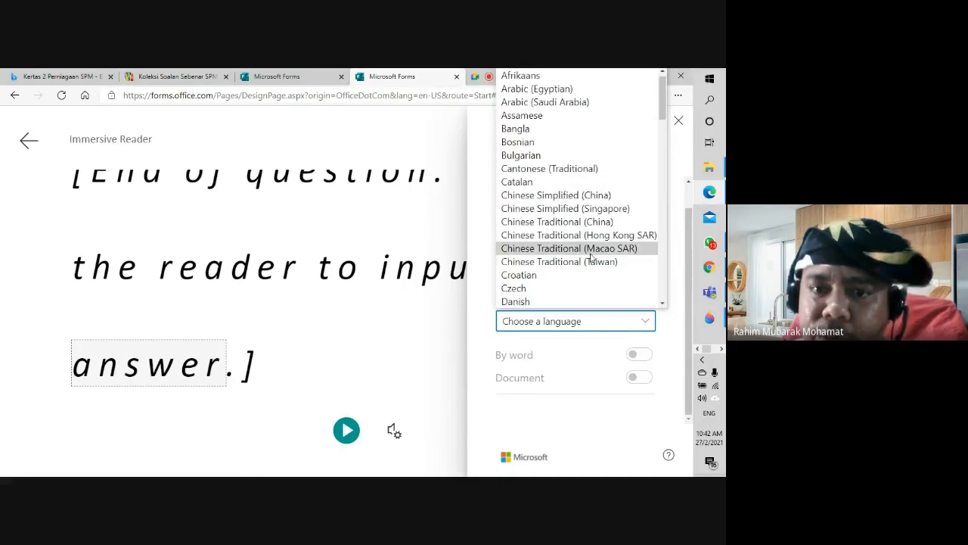
pyautogui.scroll(-6, 590, 255)
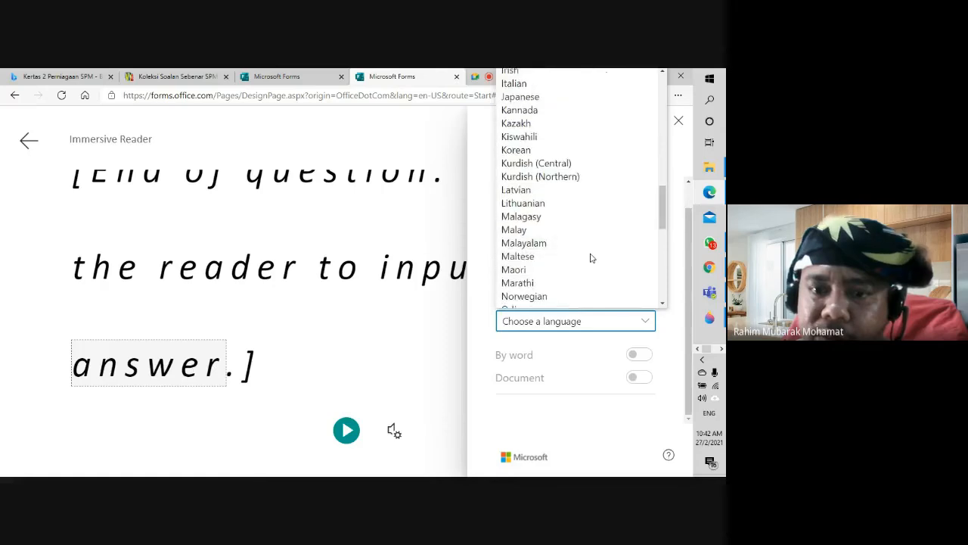
pyautogui.click(580, 226)
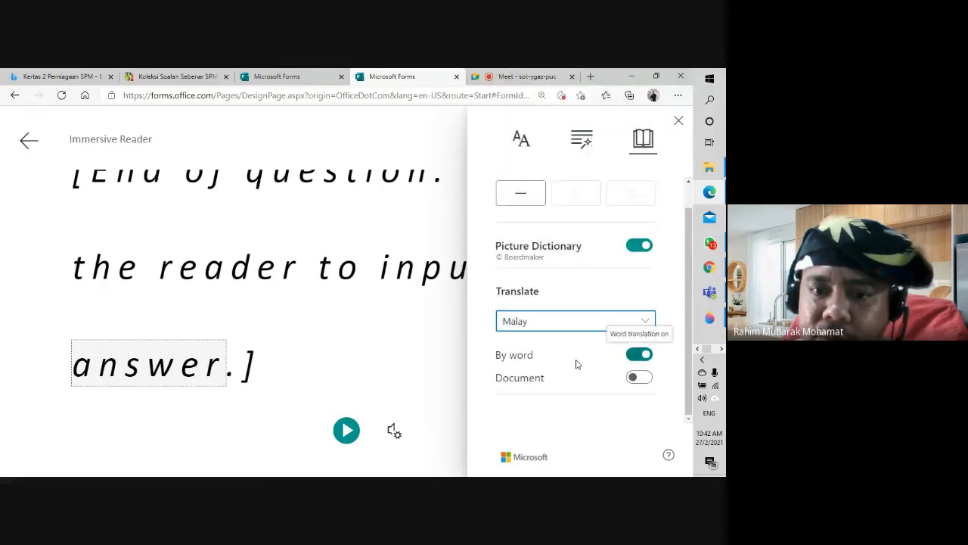
pyautogui.click(679, 122)
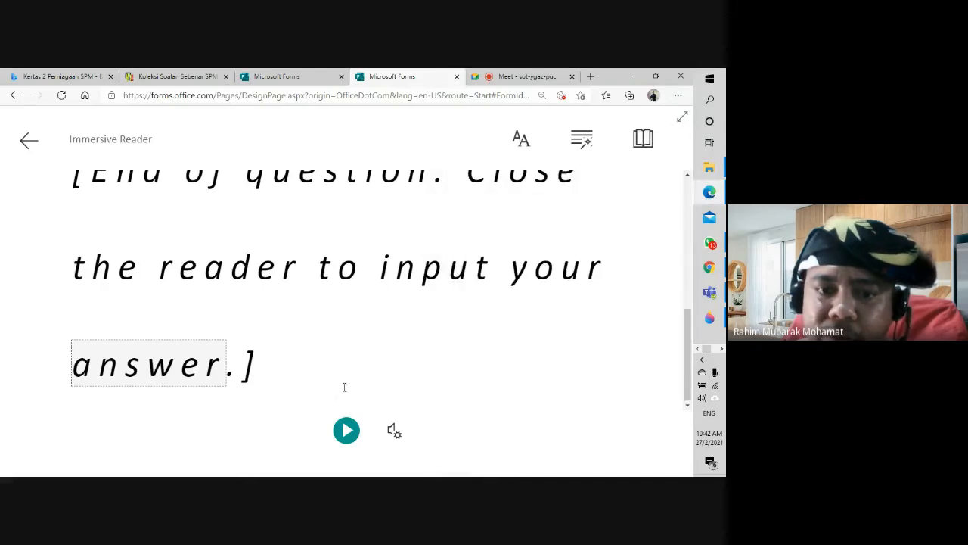
# Step: Replay and stop question 1, then have question 2 b) read aloud in Immersive Reader
pyautogui.click(346, 431)
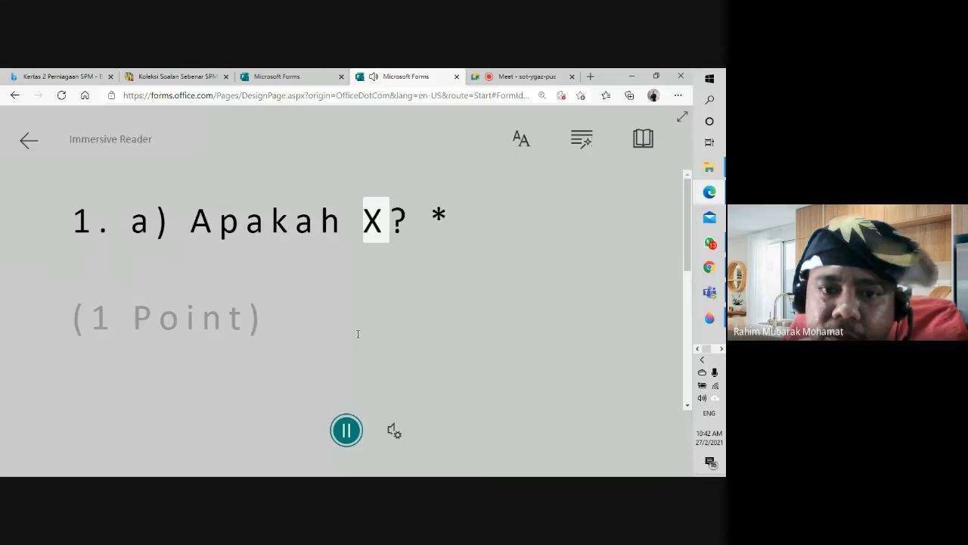
pyautogui.click(350, 423)
pyautogui.click(39, 144)
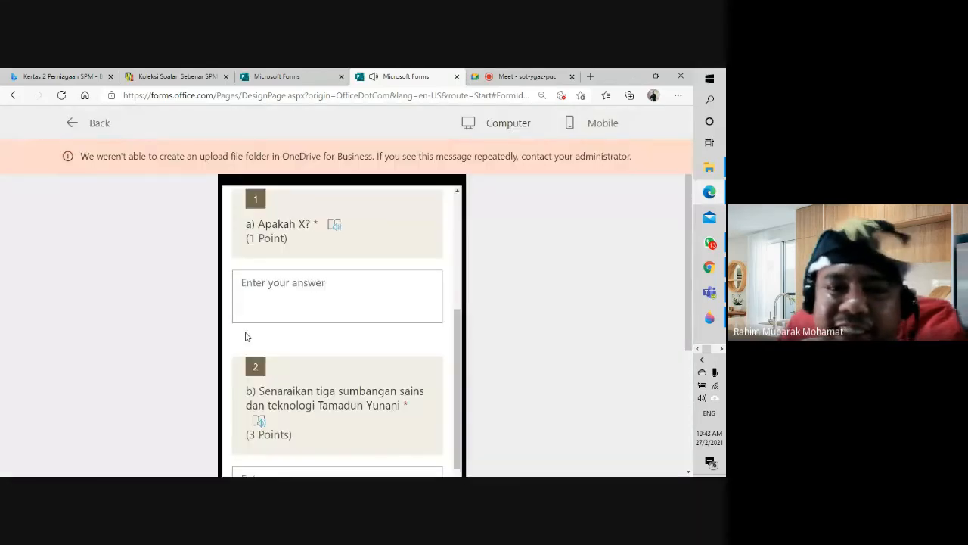
pyautogui.scroll(-3, 290, 368)
pyautogui.click(258, 366)
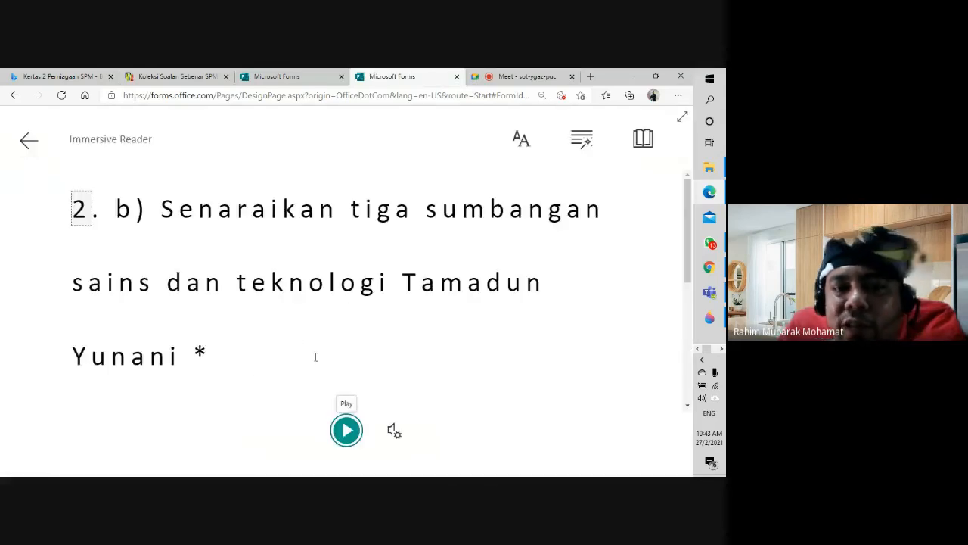
pyautogui.click(345, 429)
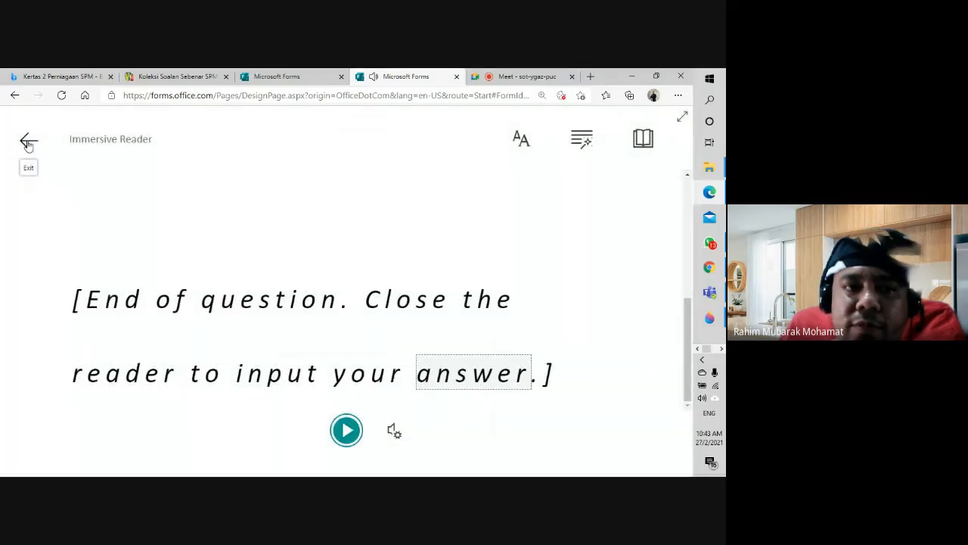
# Step: Exit the reader, scroll to question 3 c) on Tamadun China inventions, and open it in Immersive Reader
pyautogui.click(29, 141)
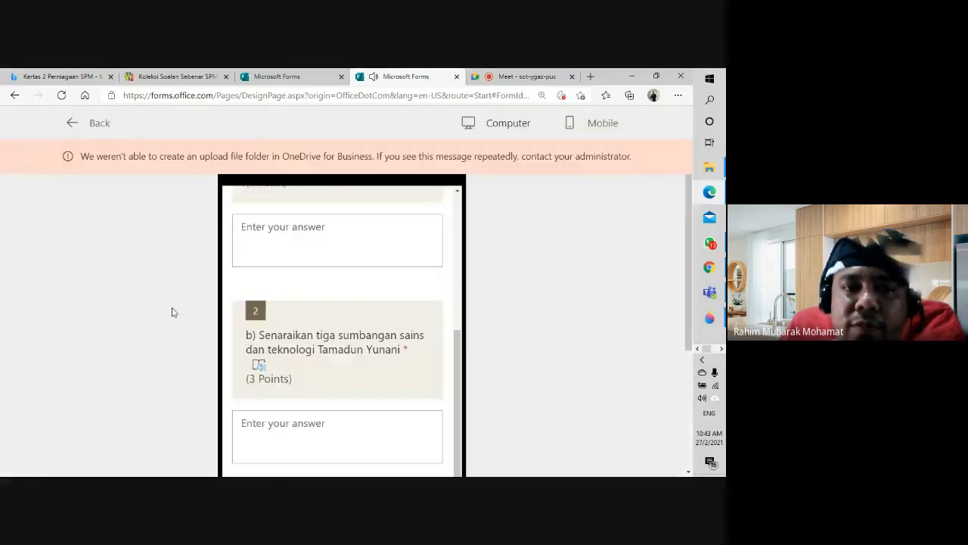
pyautogui.scroll(-4, 174, 312)
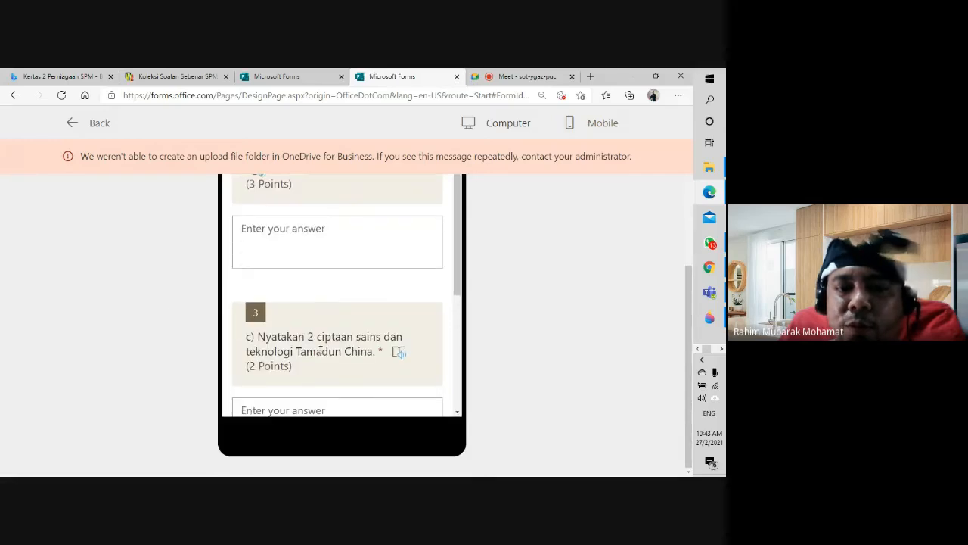
pyautogui.scroll(-2, 377, 371)
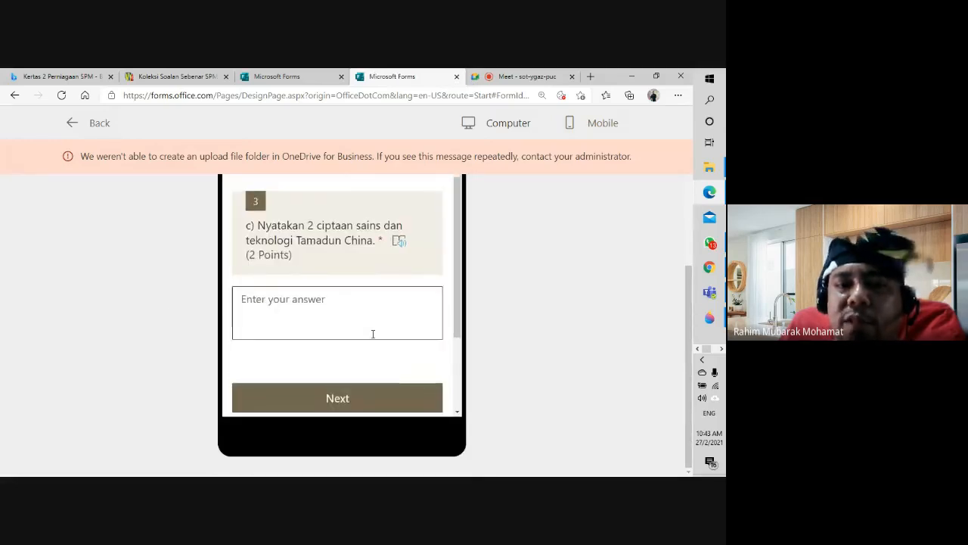
pyautogui.scroll(-3, 371, 332)
pyautogui.scroll(-2, 373, 334)
pyautogui.scroll(5, 373, 333)
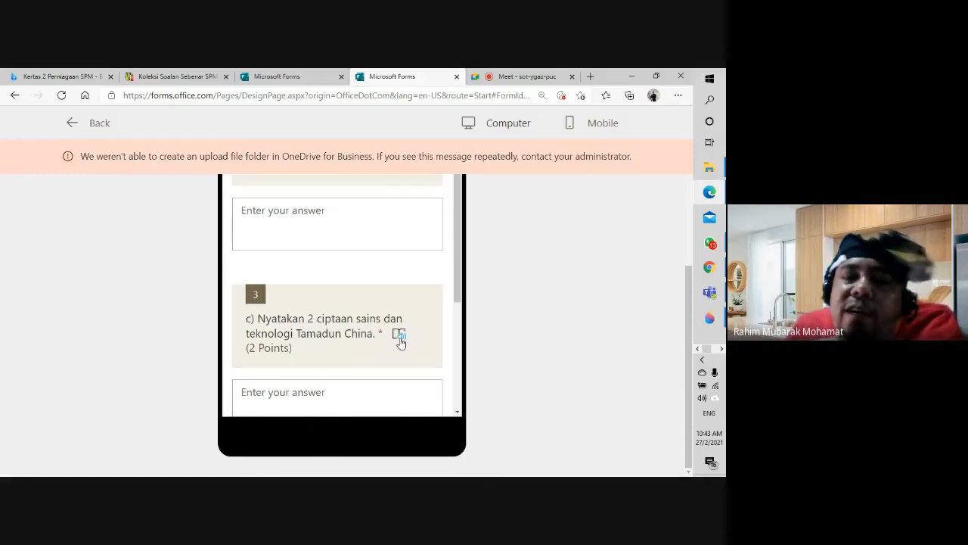
pyautogui.click(398, 336)
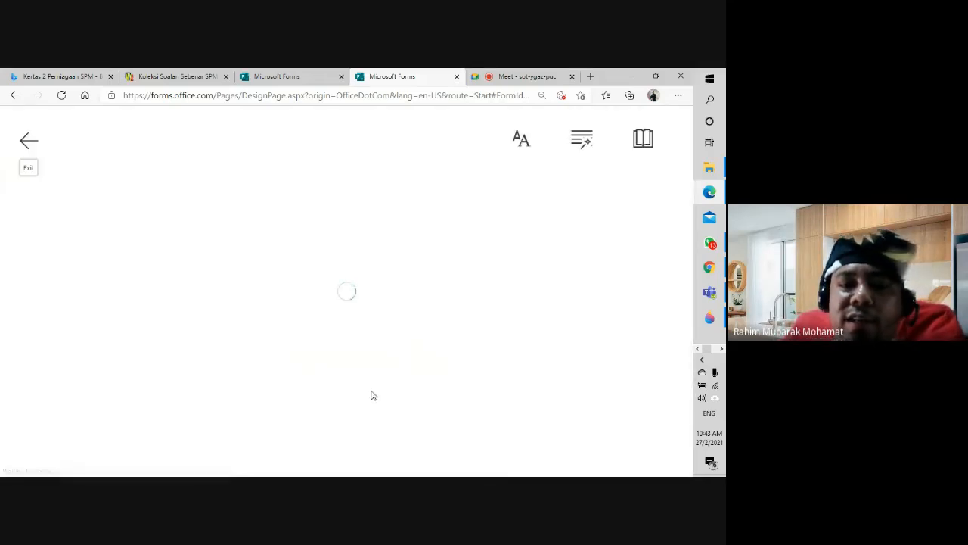
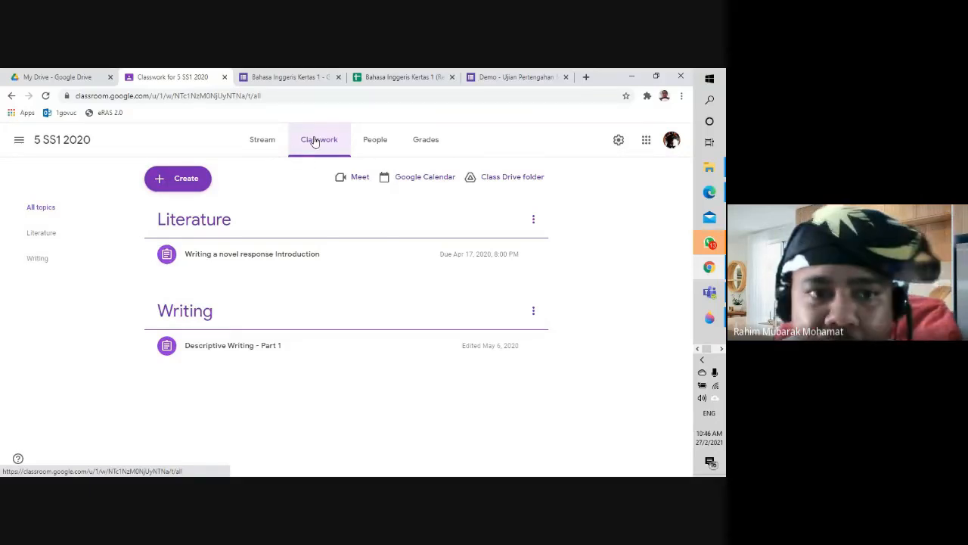
# Step: Start a new Classroom assignment and create a blank Google Docs file for it
pyautogui.click(188, 179)
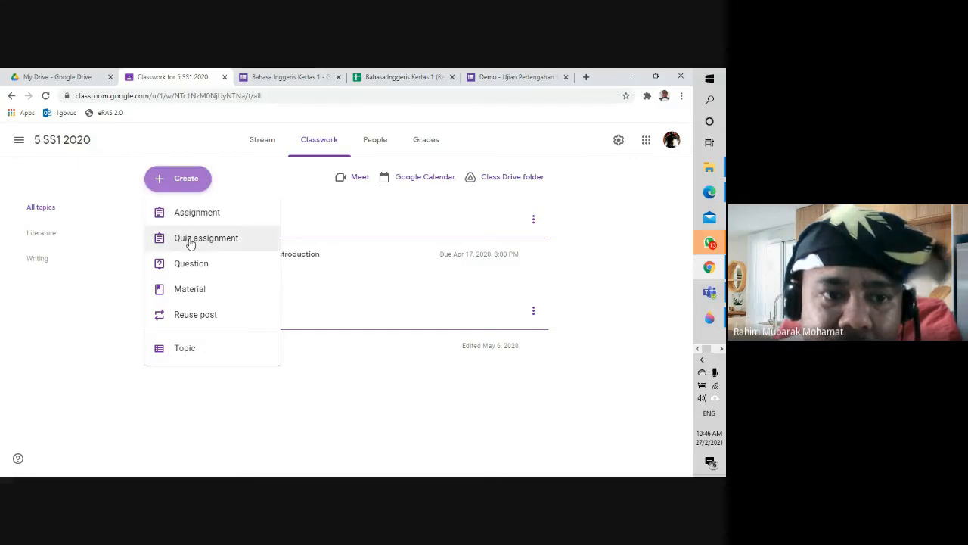
pyautogui.click(190, 215)
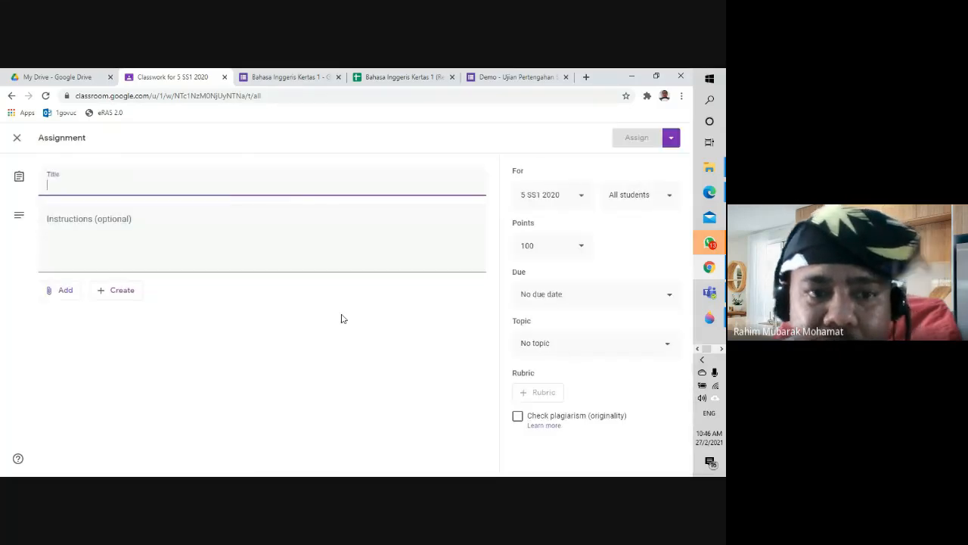
pyautogui.click(117, 294)
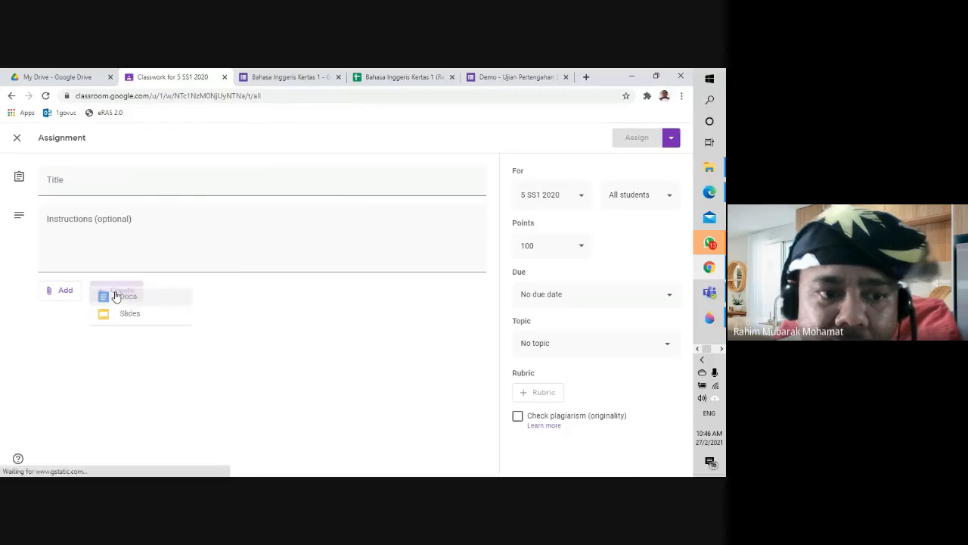
pyautogui.click(123, 310)
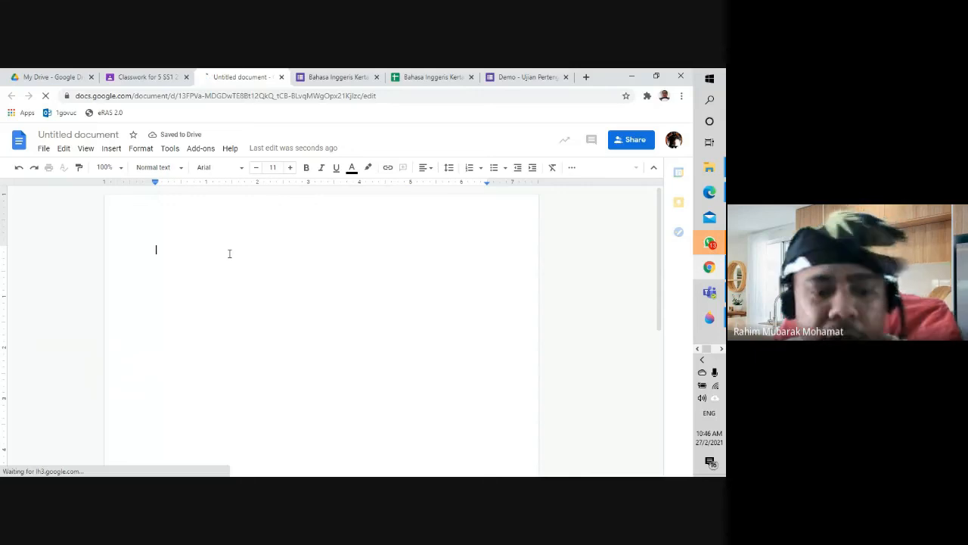
# Step: Write 'Sila tuliskan sebuah karangan' in the document and title it Peperiksaan
pyautogui.write('Sila ')
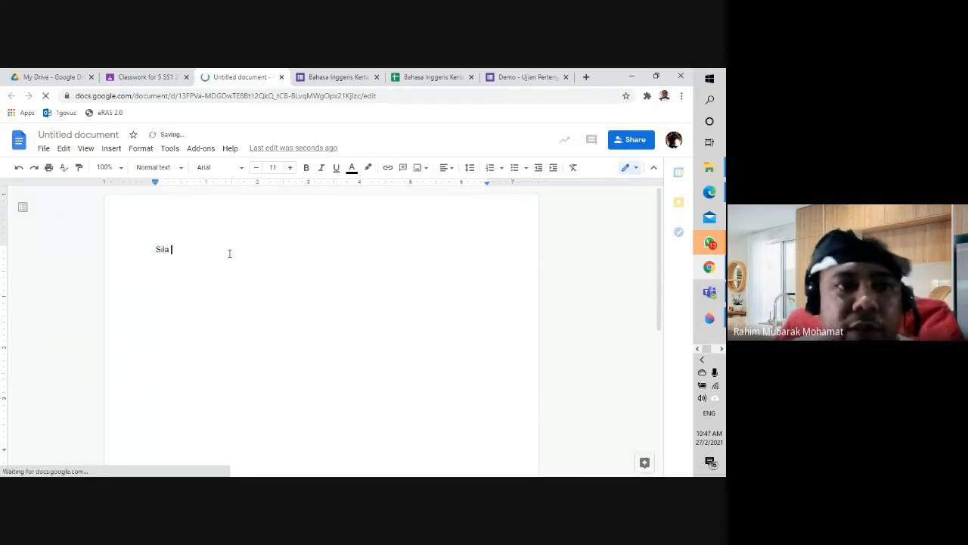
pyautogui.write('tulis')
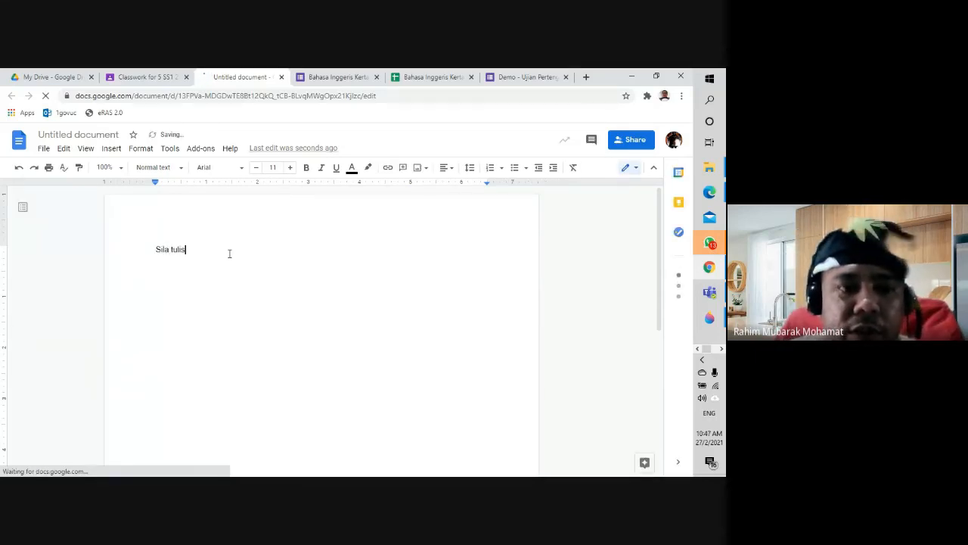
pyautogui.write('kan sebuah karangan')
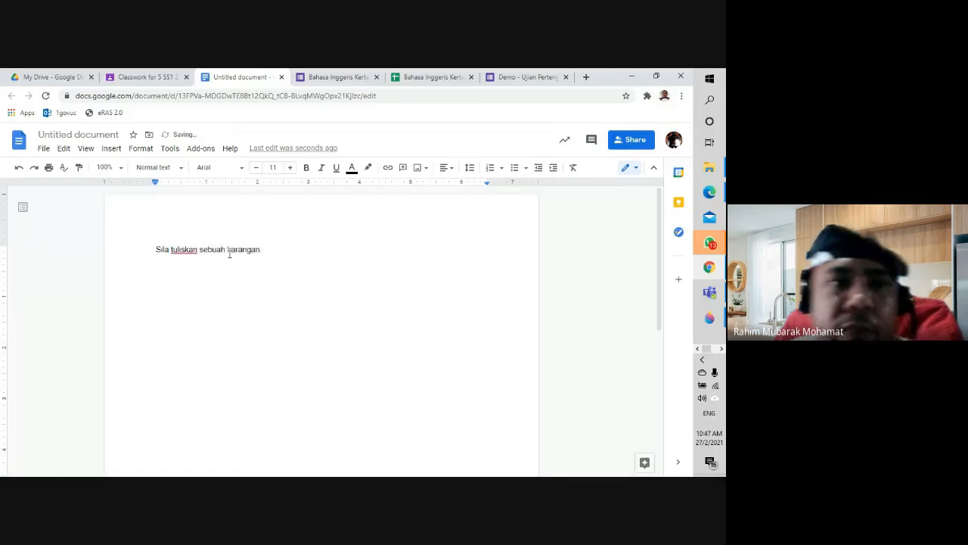
pyautogui.click(97, 134)
pyautogui.write('Peperiksaan')
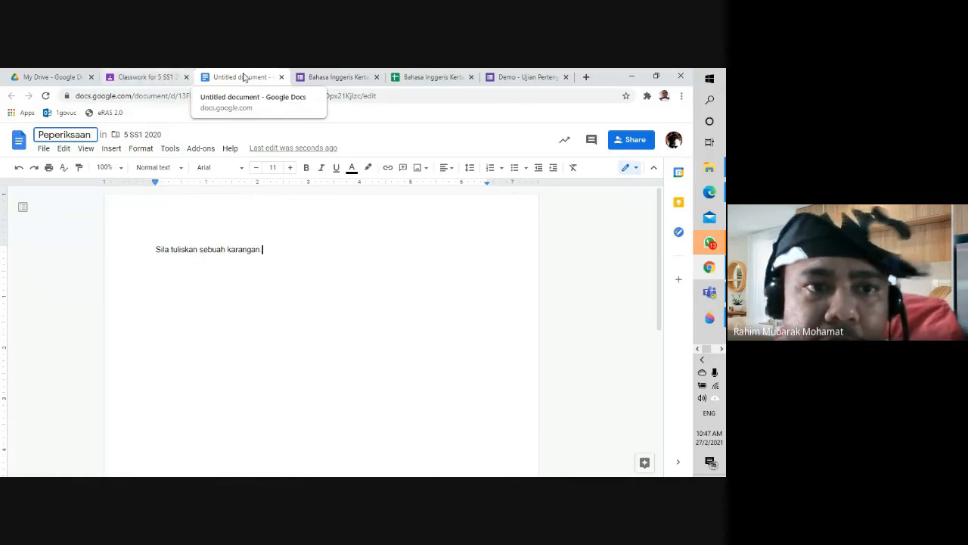
# Step: Back in the assignment, set the Docs attachment to 'Make a copy for each student'
pyautogui.click(282, 77)
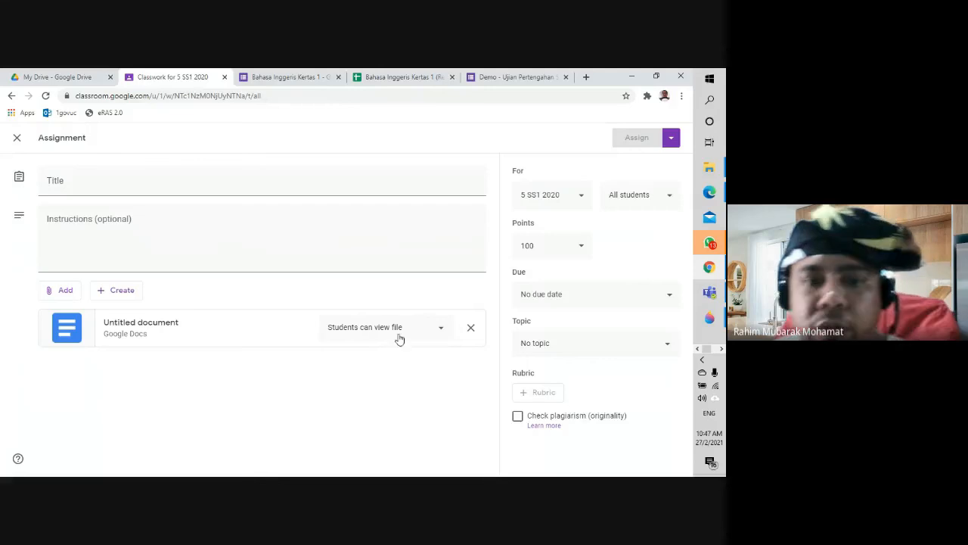
pyautogui.click(443, 330)
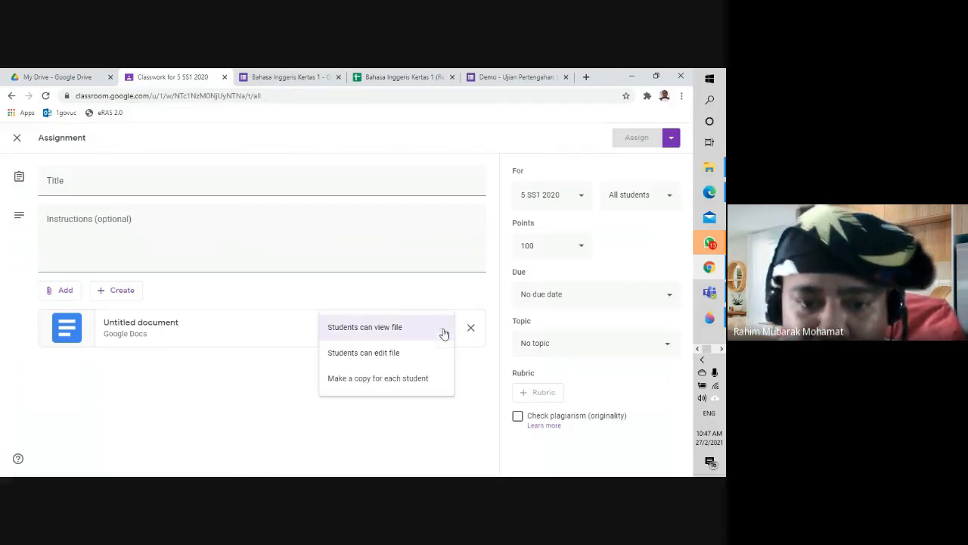
pyautogui.click(416, 378)
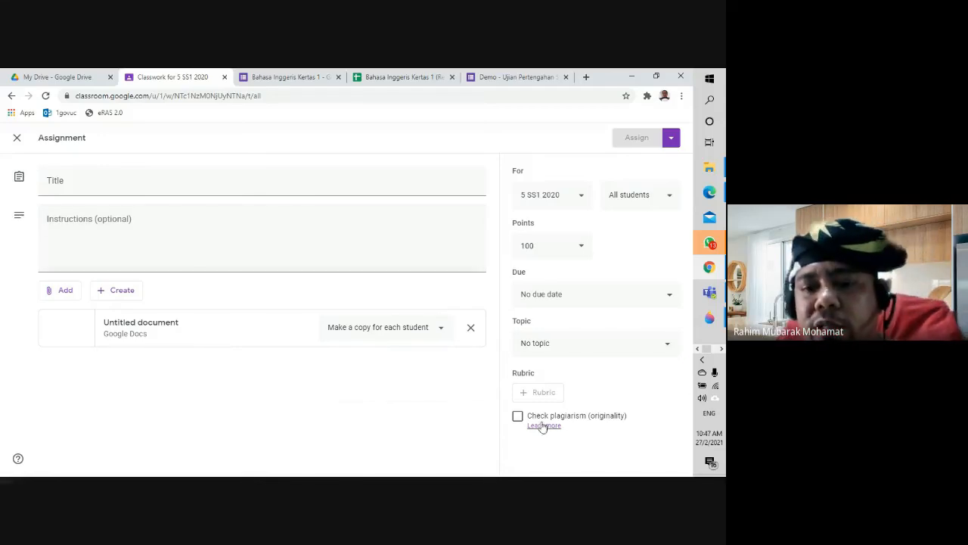
# Step: Leave originality reports turned off and switch over to Microsoft Teams
pyautogui.click(519, 417)
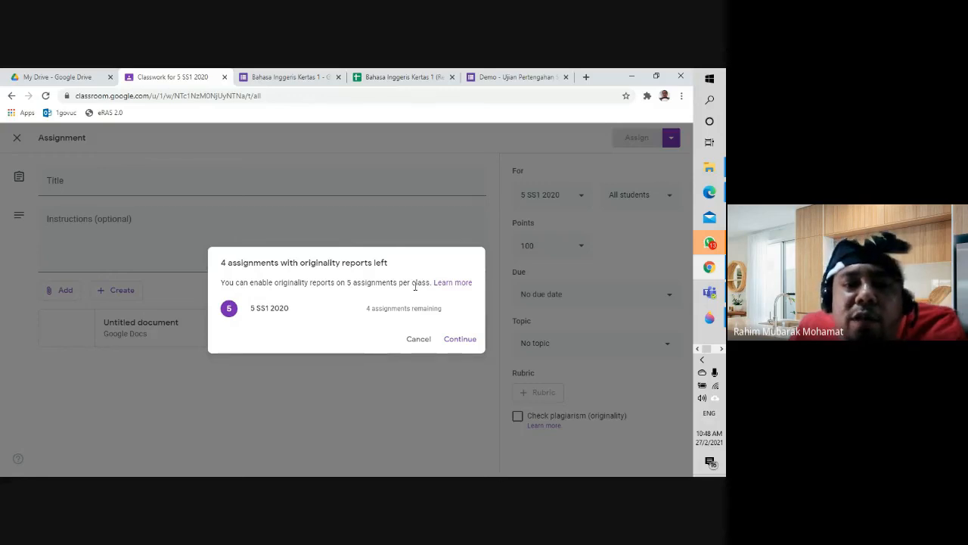
pyautogui.click(419, 339)
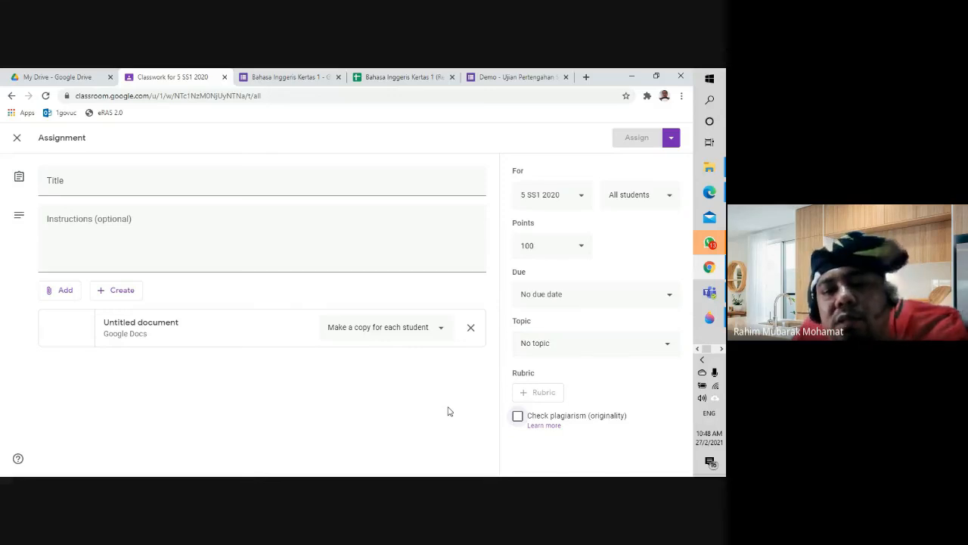
pyautogui.click(712, 293)
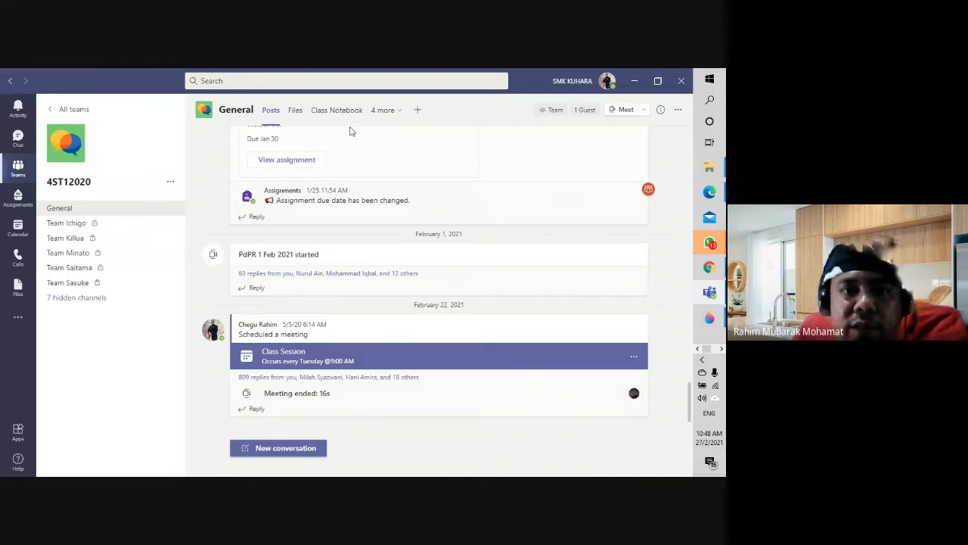
# Step: From the General channel's Assignments tab, start a new 4ST12020 assignment
pyautogui.click(399, 111)
pyautogui.click(378, 144)
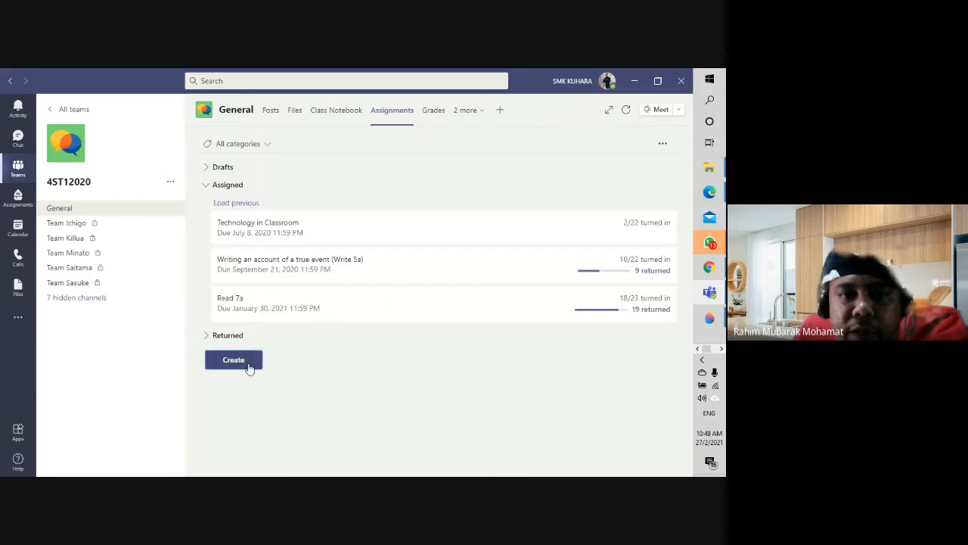
pyautogui.click(234, 360)
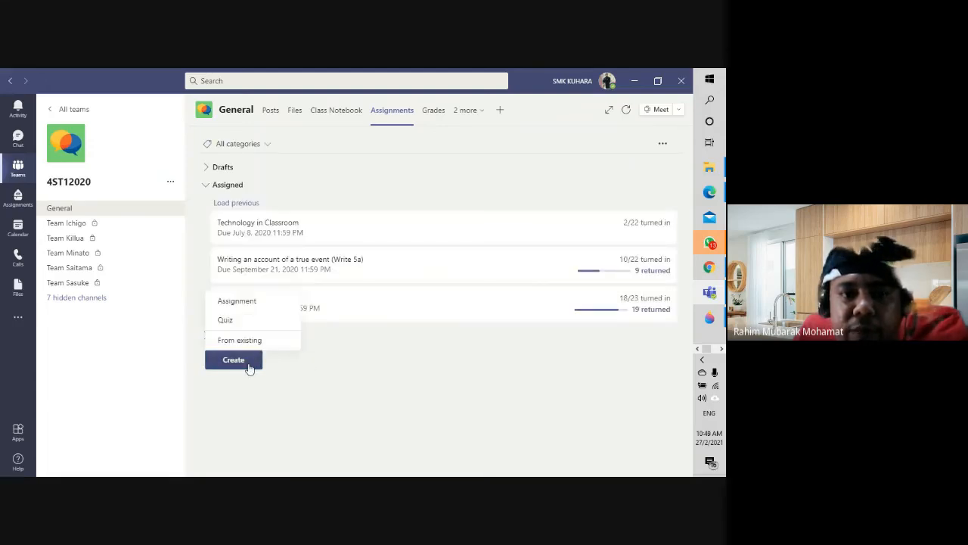
pyautogui.click(254, 304)
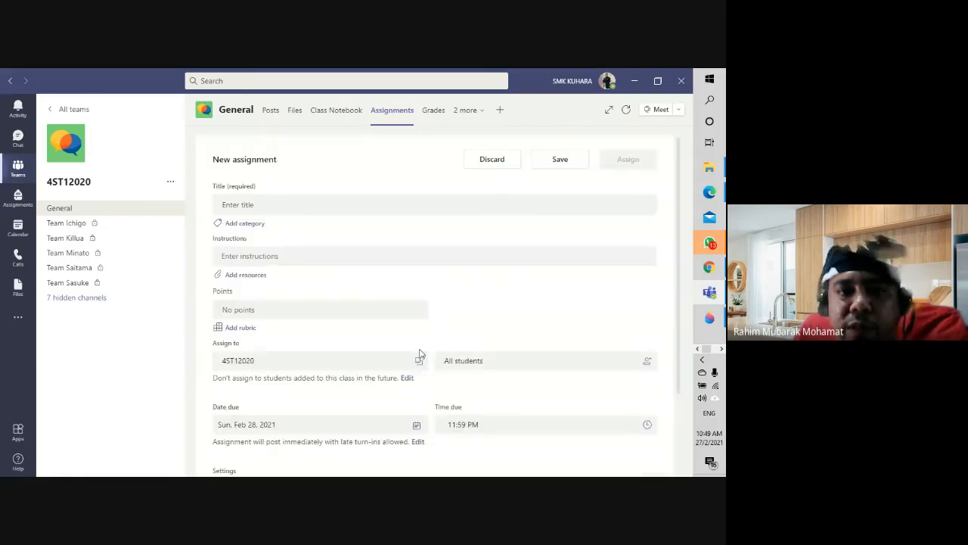
pyautogui.scroll(-3, 456, 338)
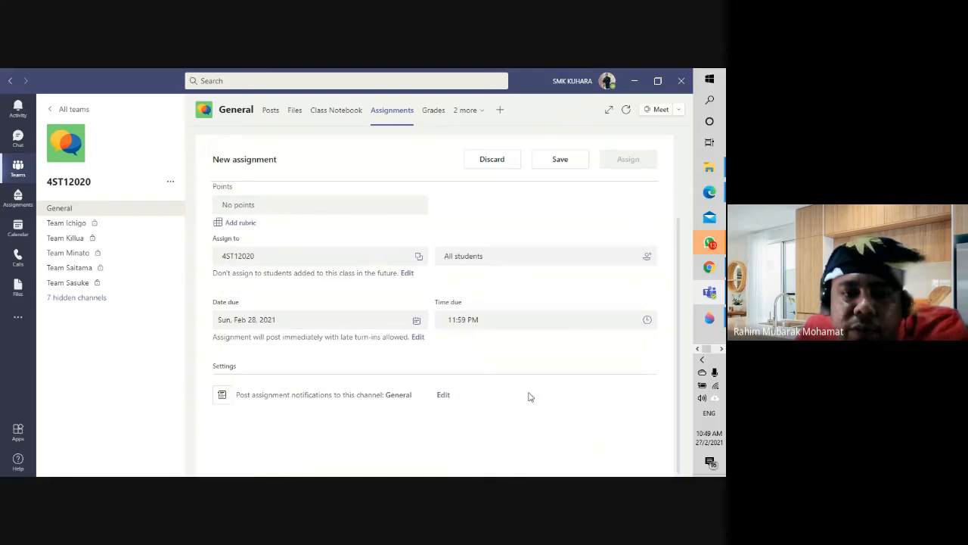
pyautogui.scroll(3, 533, 409)
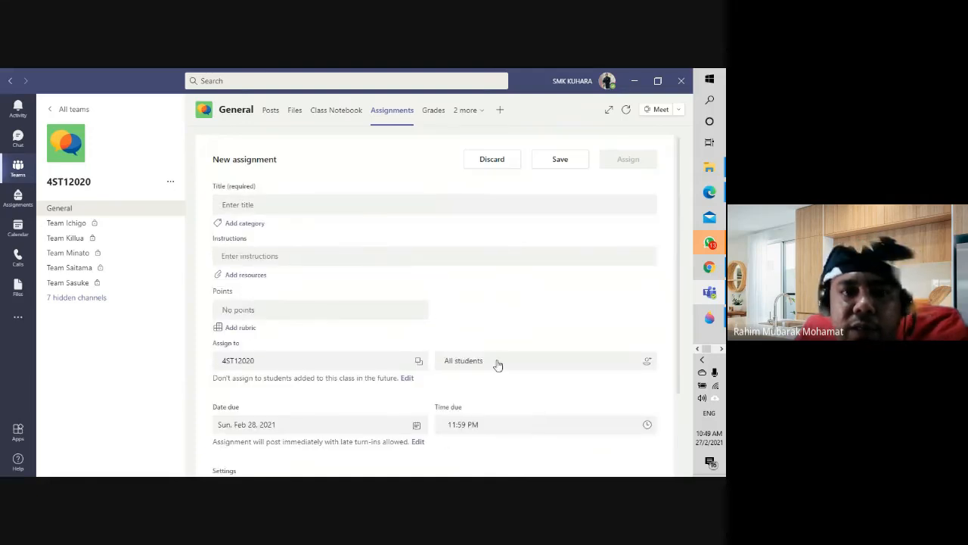
# Step: Add a new Word document named Peperiksaan as an assignment resource
pyautogui.click(250, 275)
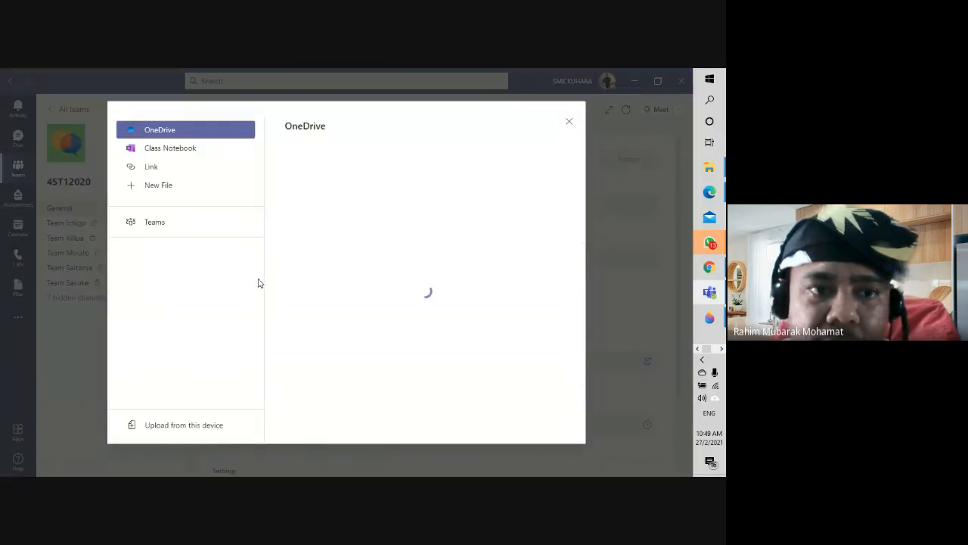
pyautogui.click(174, 222)
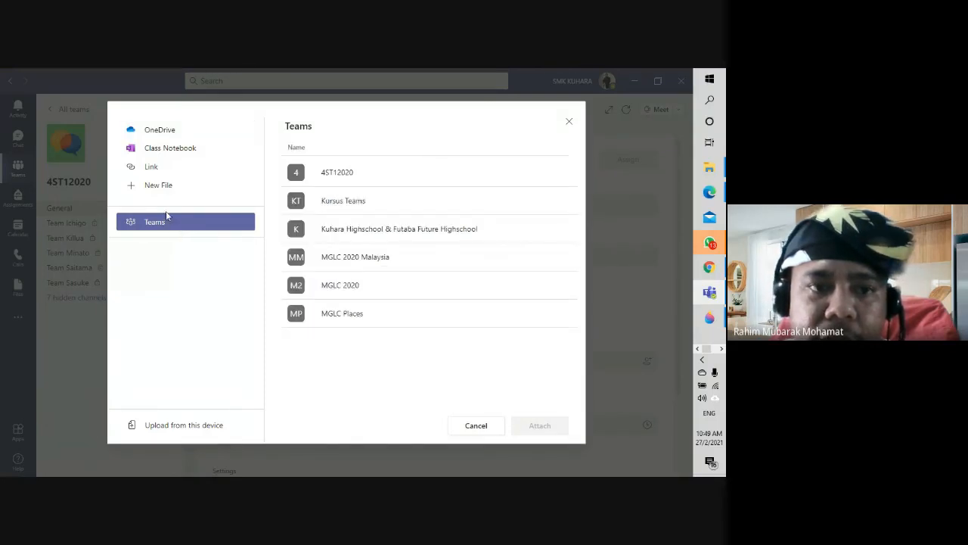
pyautogui.click(165, 187)
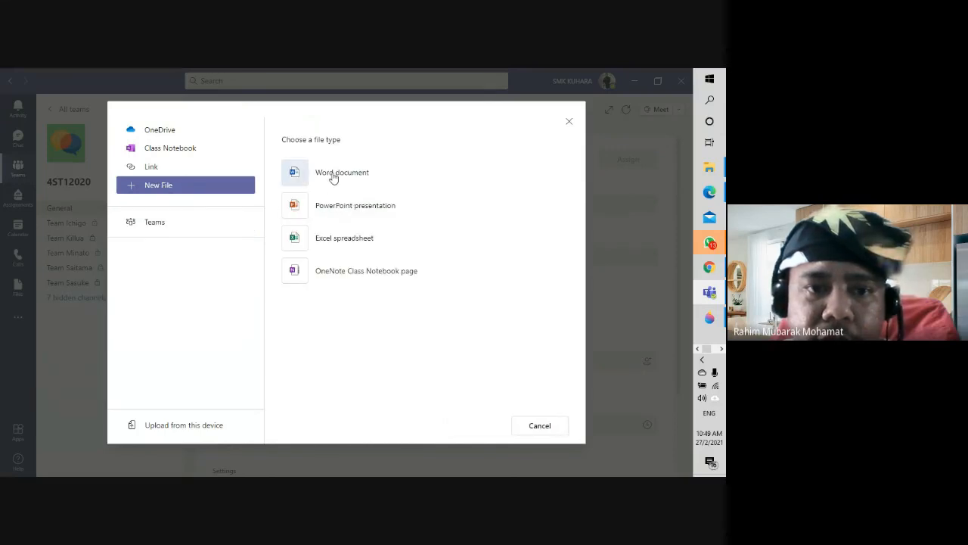
pyautogui.click(333, 176)
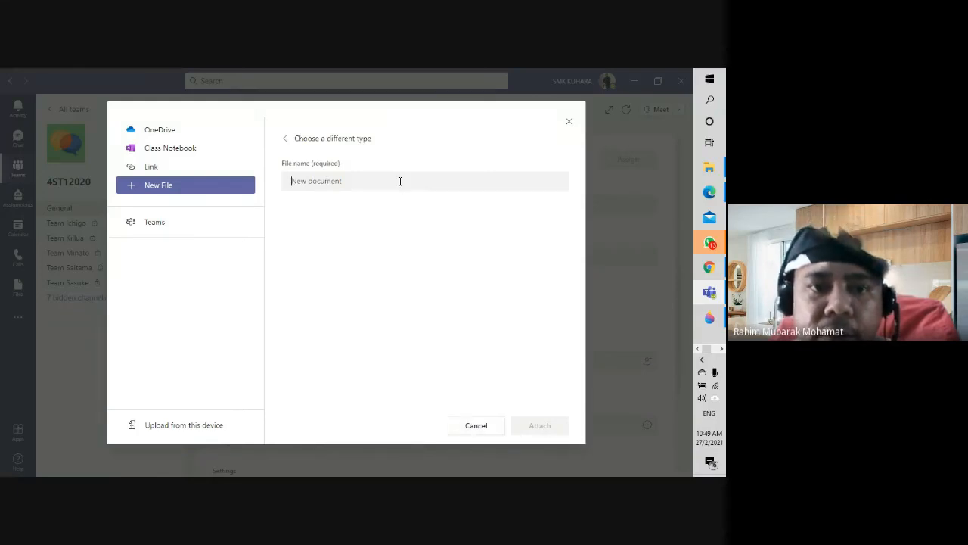
pyautogui.write('Peperiksaan')
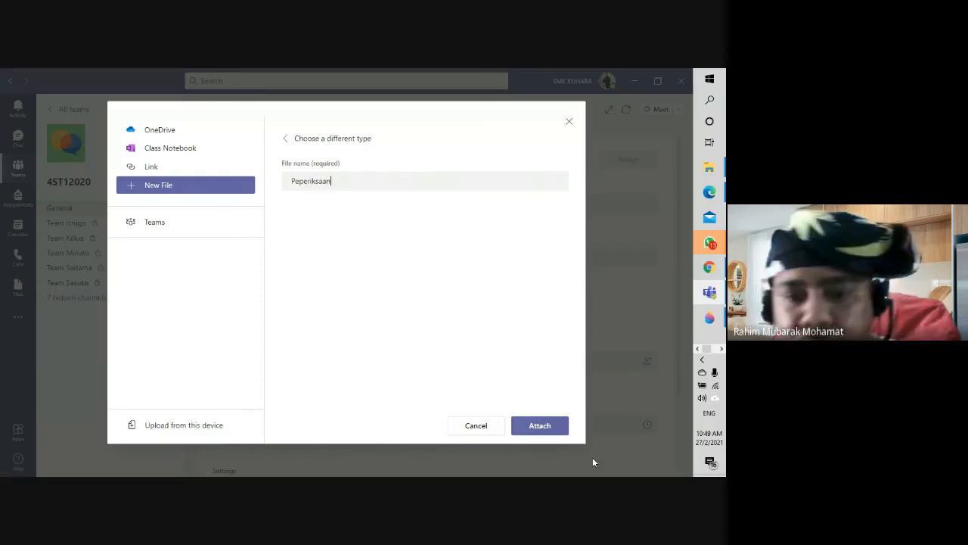
# Step: Attach Peperiksaan.docx with 'Students edit their own copy' and begin adding a rubric
pyautogui.click(543, 430)
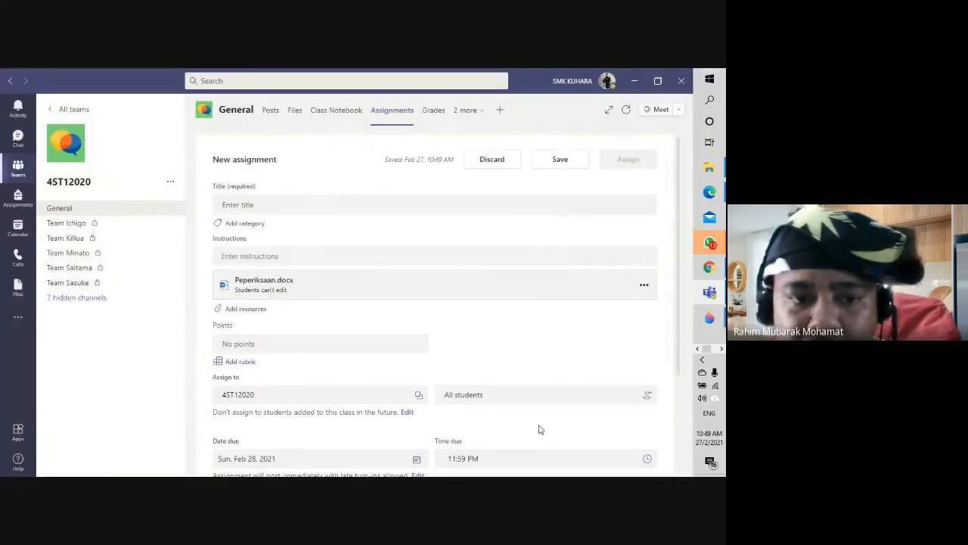
pyautogui.click(644, 285)
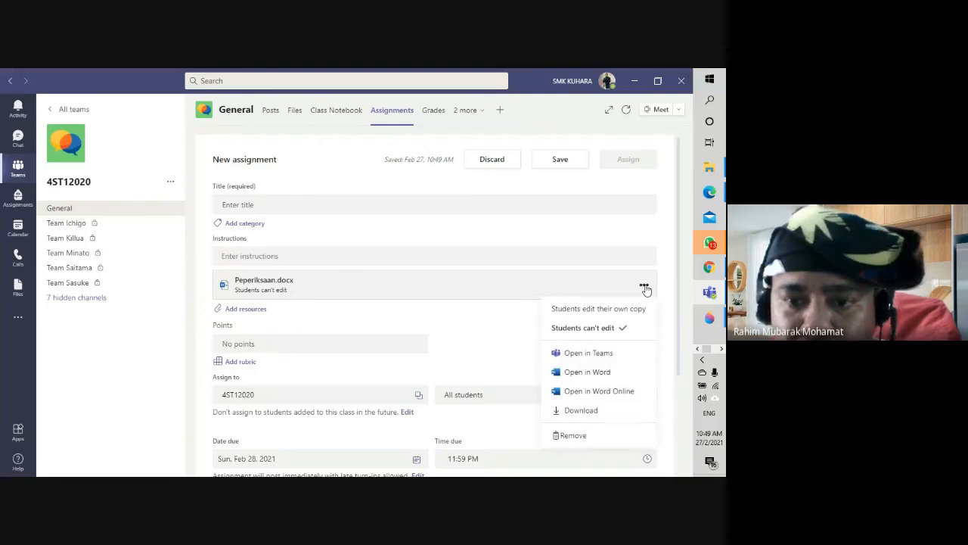
pyautogui.click(626, 311)
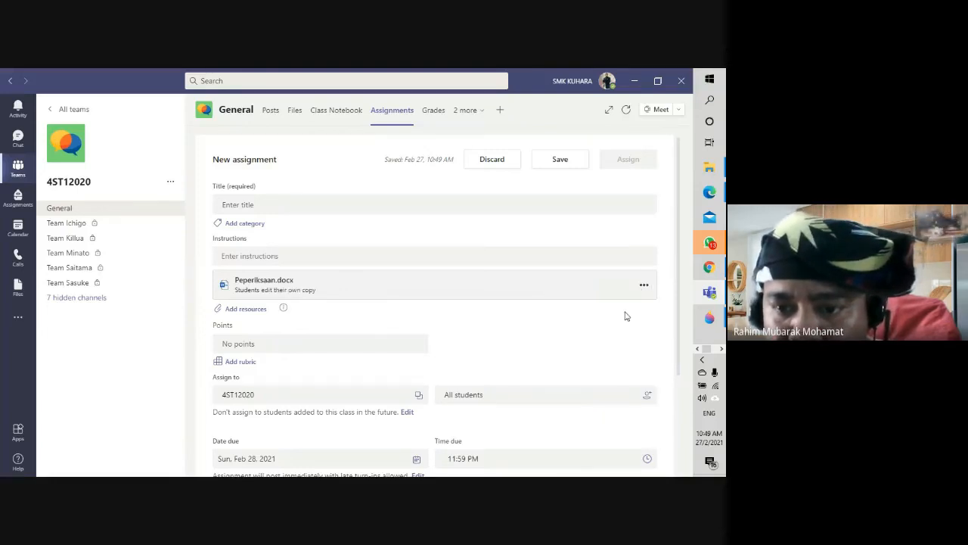
pyautogui.click(644, 285)
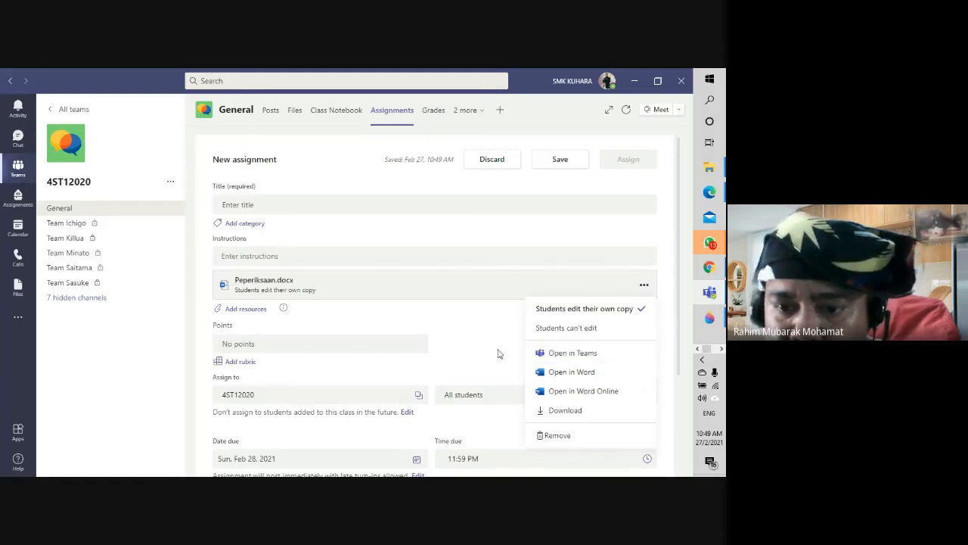
pyautogui.click(480, 322)
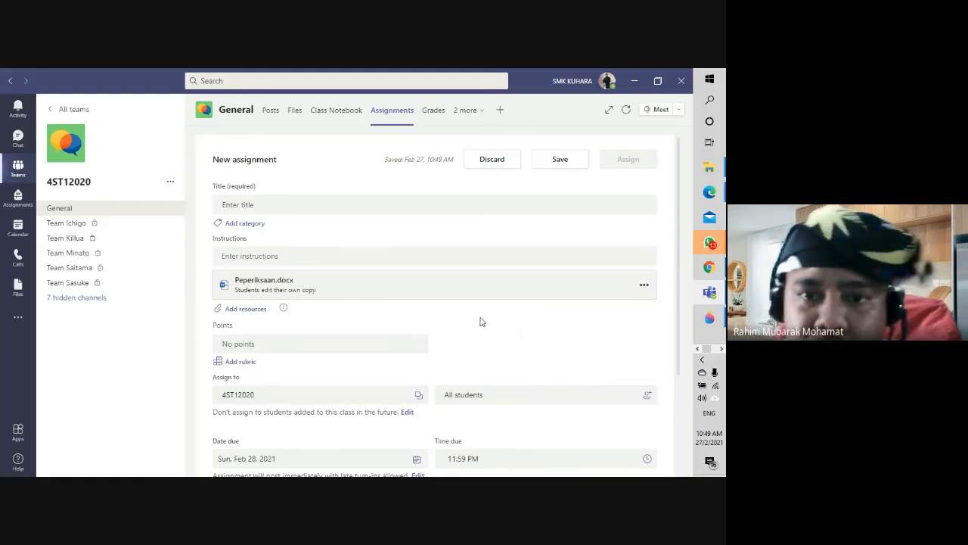
pyautogui.scroll(-1, 480, 322)
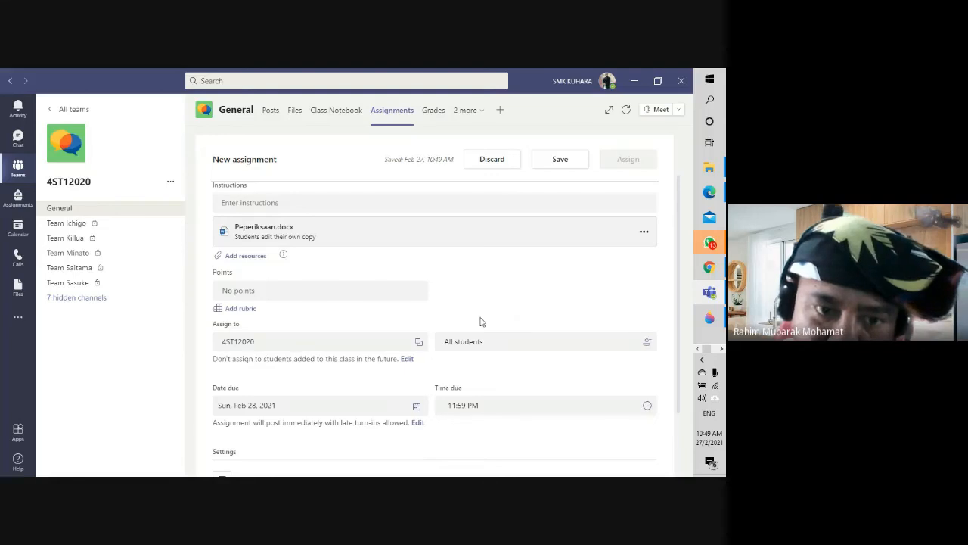
pyautogui.click(247, 310)
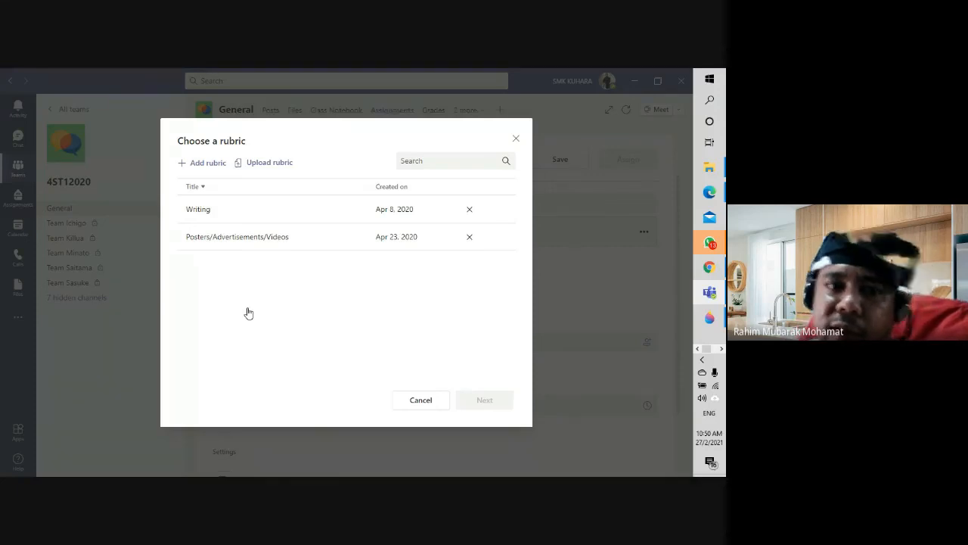
# Step: Select, review and attach the Writing rubric, making the assignment worth 100 points
pyautogui.click(219, 215)
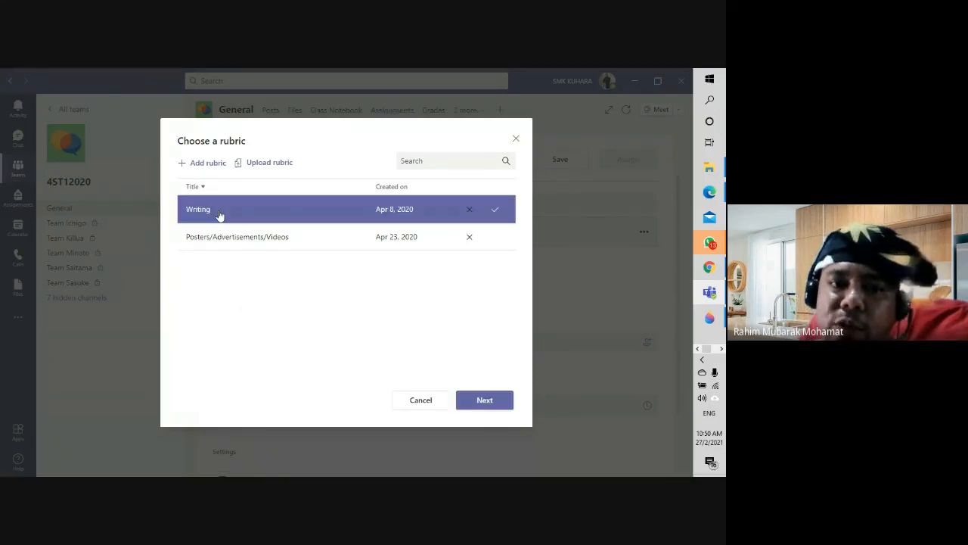
pyautogui.click(493, 403)
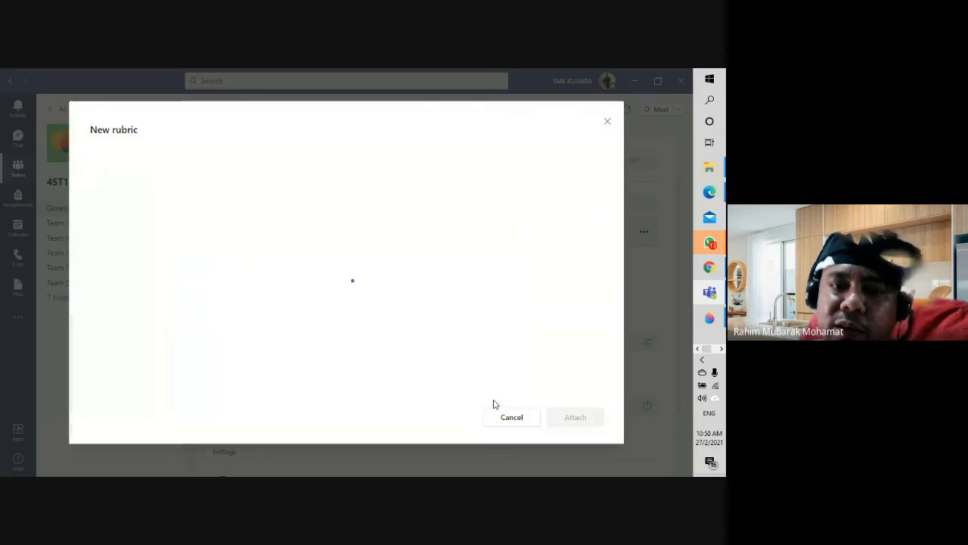
pyautogui.scroll(-1, 225, 324)
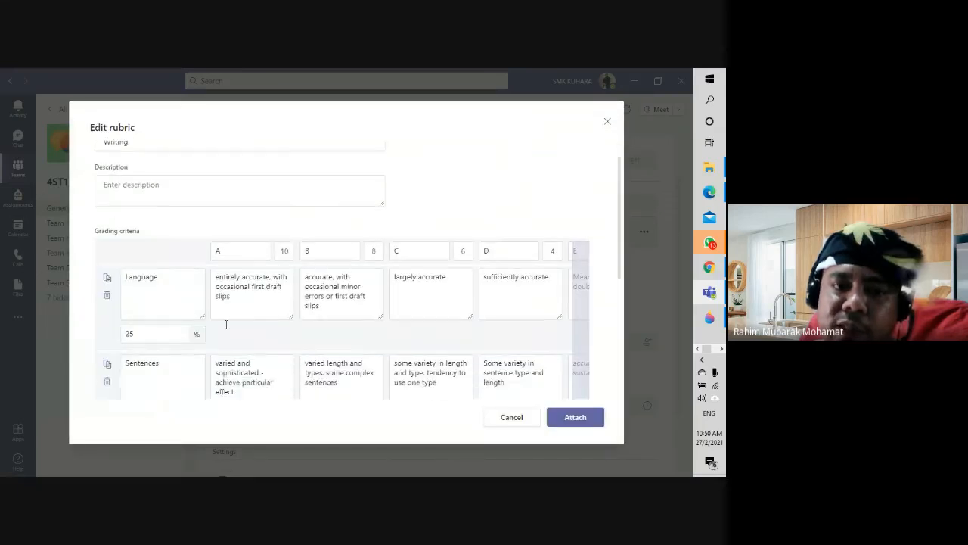
pyautogui.scroll(-1, 225, 324)
pyautogui.click(253, 273)
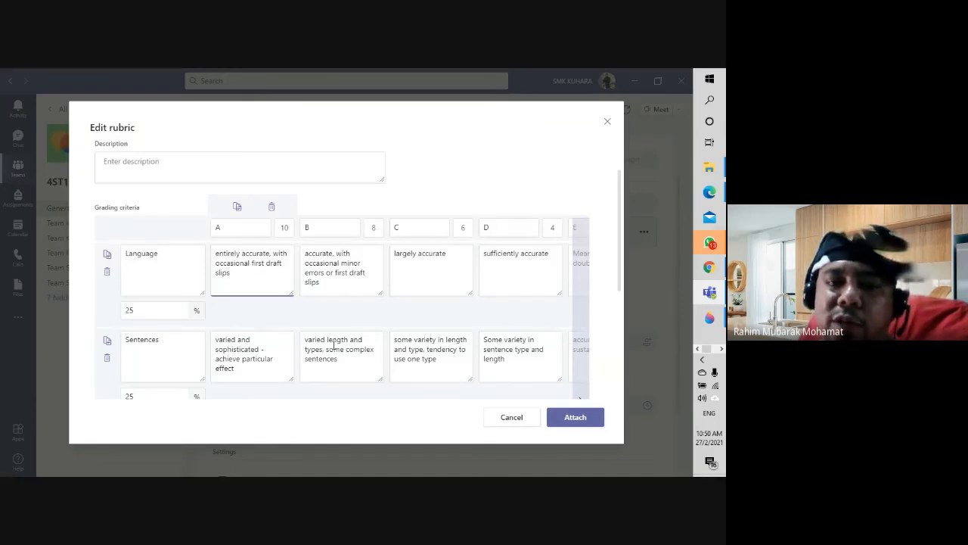
pyautogui.scroll(-3, 249, 355)
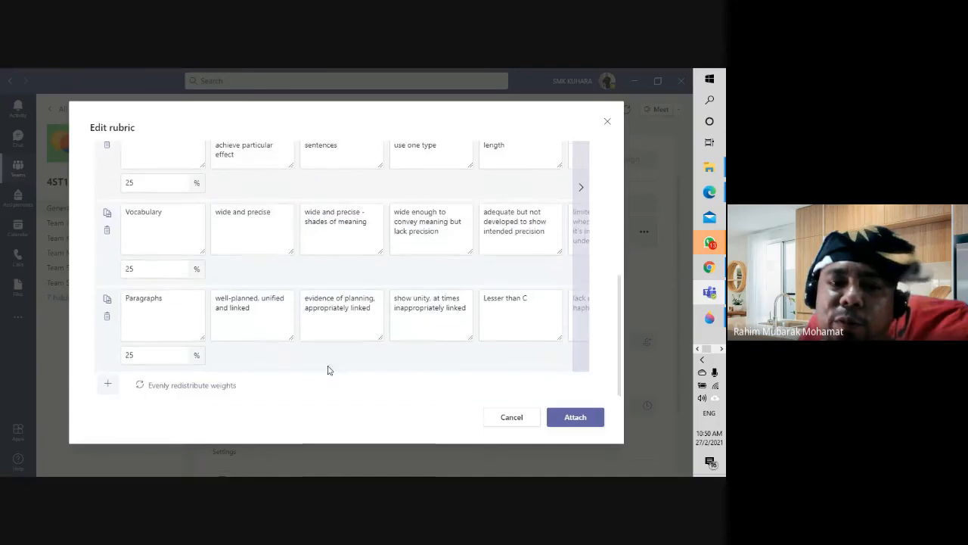
pyautogui.click(557, 418)
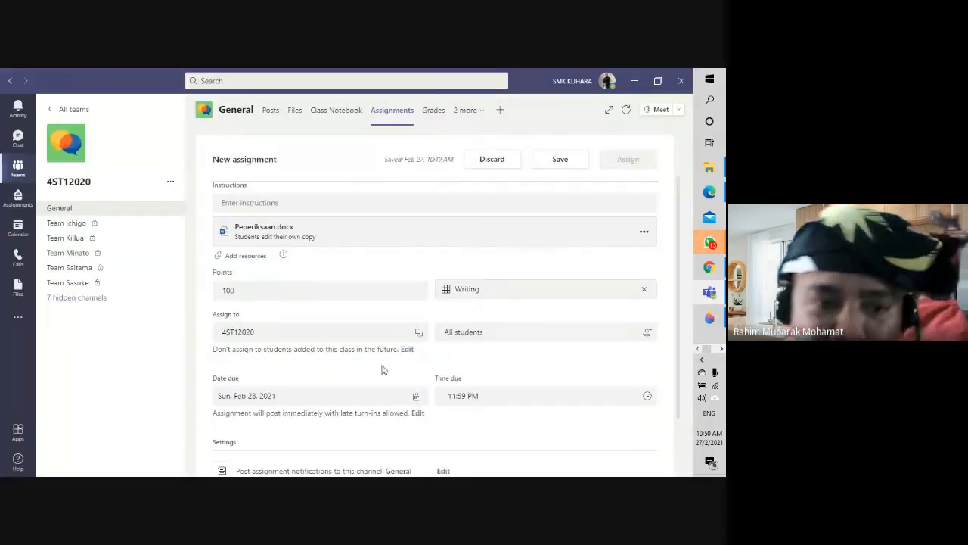
pyautogui.moveTo(283, 254)
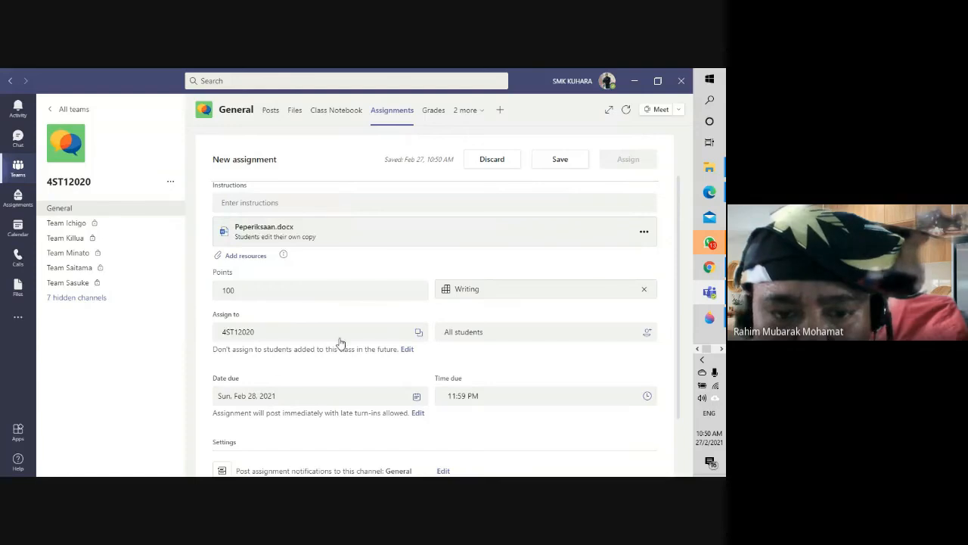
pyautogui.scroll(-1, 340, 345)
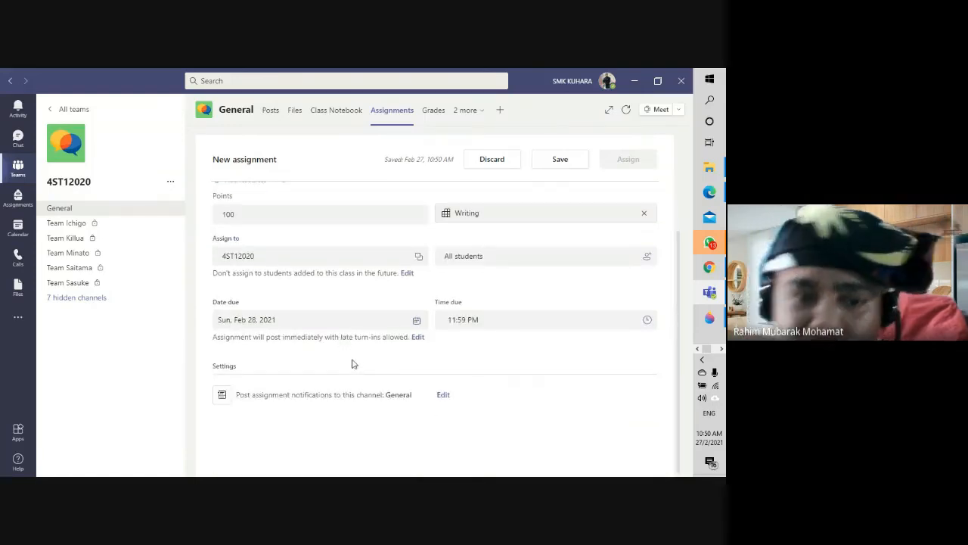
# Step: Return to the Classroom assignment draft in Chrome and dismiss the notifications
pyautogui.click(697, 265)
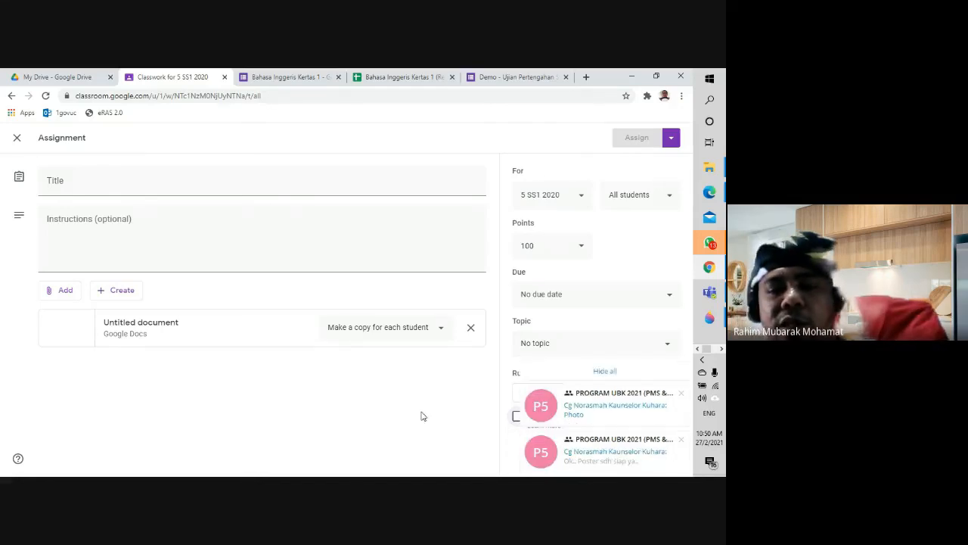
pyautogui.click(634, 378)
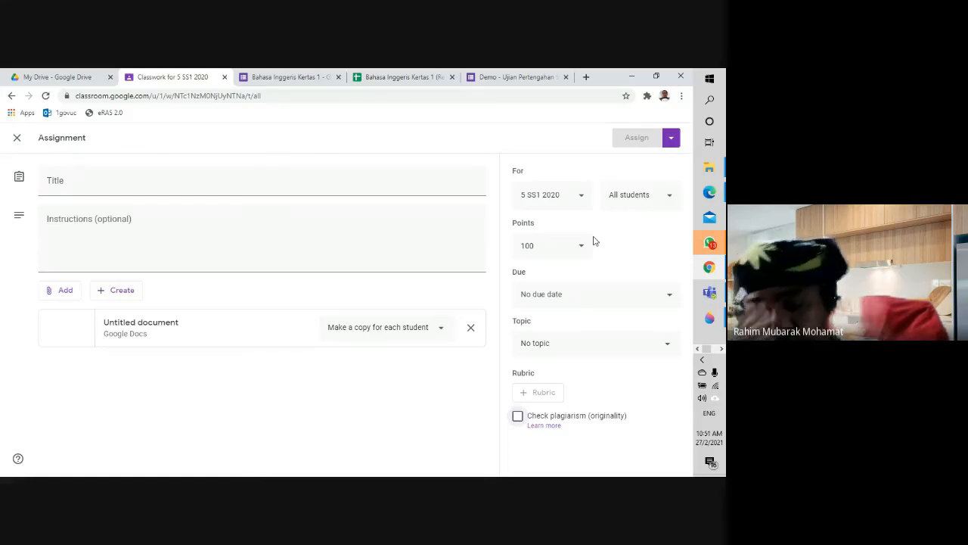
# Step: Search Google for turnitin in a new Chrome tab
pyautogui.click(586, 77)
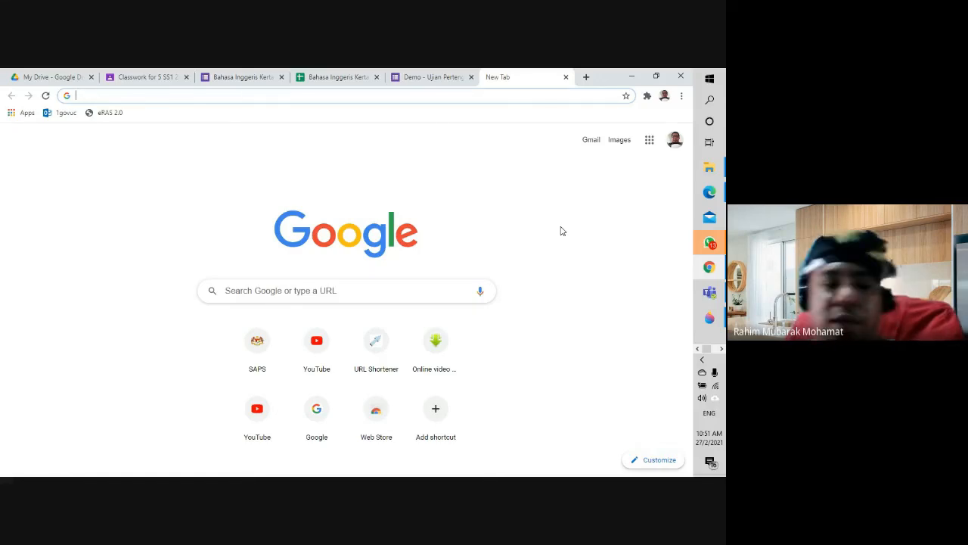
pyautogui.write('turni')
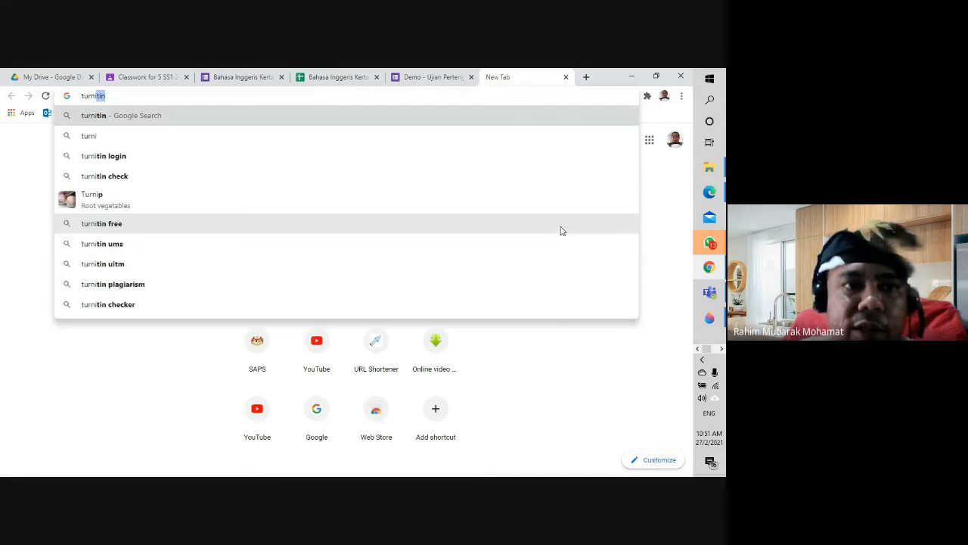
pyautogui.press('Return')
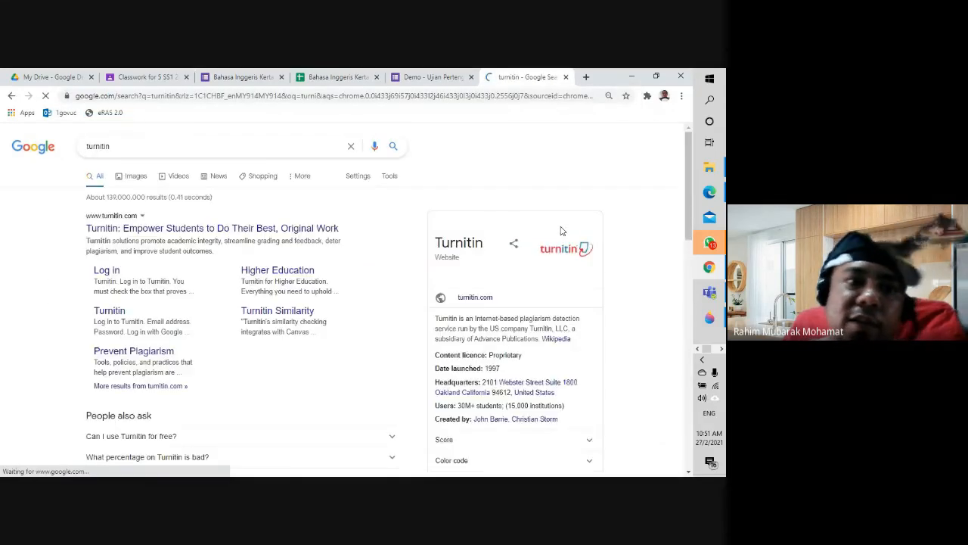
# Step: Open turnitin.com from the results and close the region selection pop-up
pyautogui.click(205, 232)
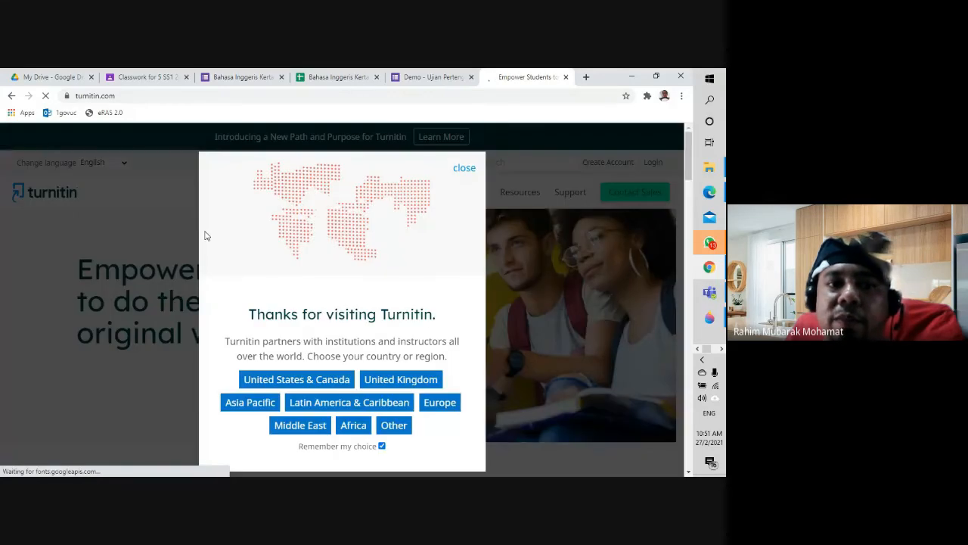
pyautogui.scroll(-2, 205, 235)
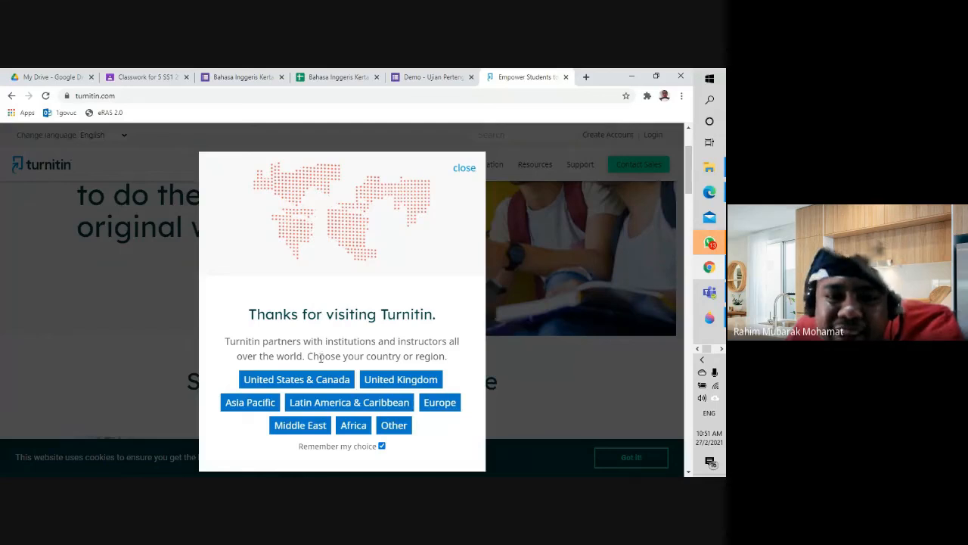
pyautogui.click(463, 170)
pyautogui.scroll(1, 344, 288)
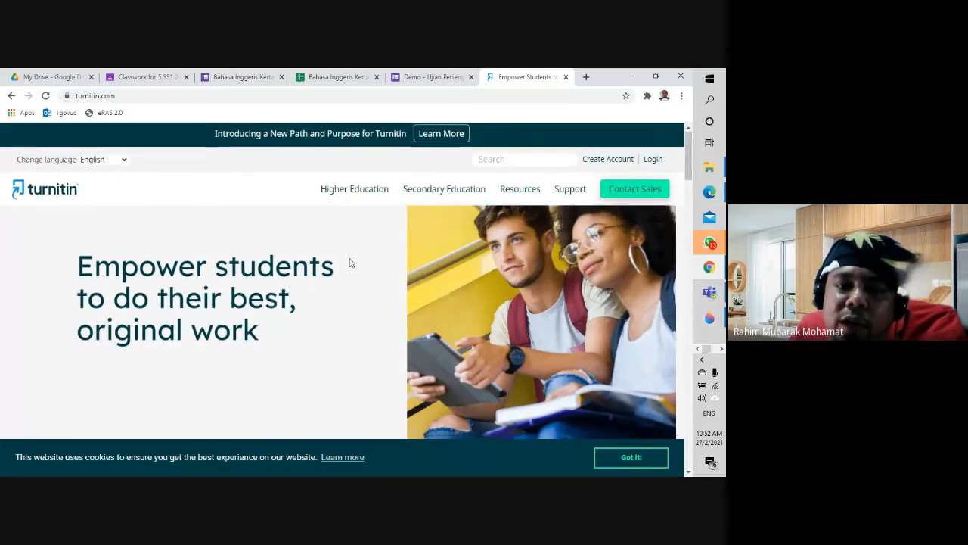
pyautogui.scroll(-4, 349, 262)
pyautogui.scroll(4, 341, 309)
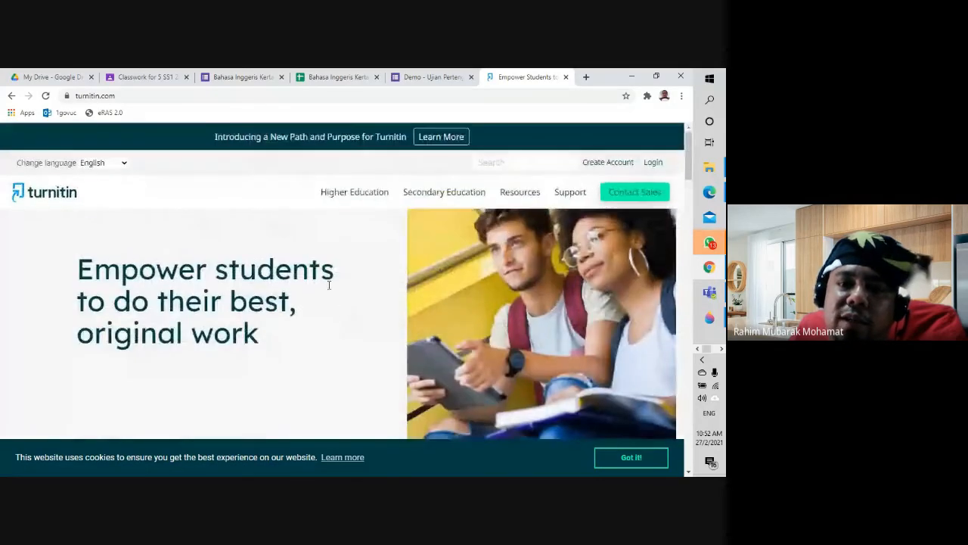